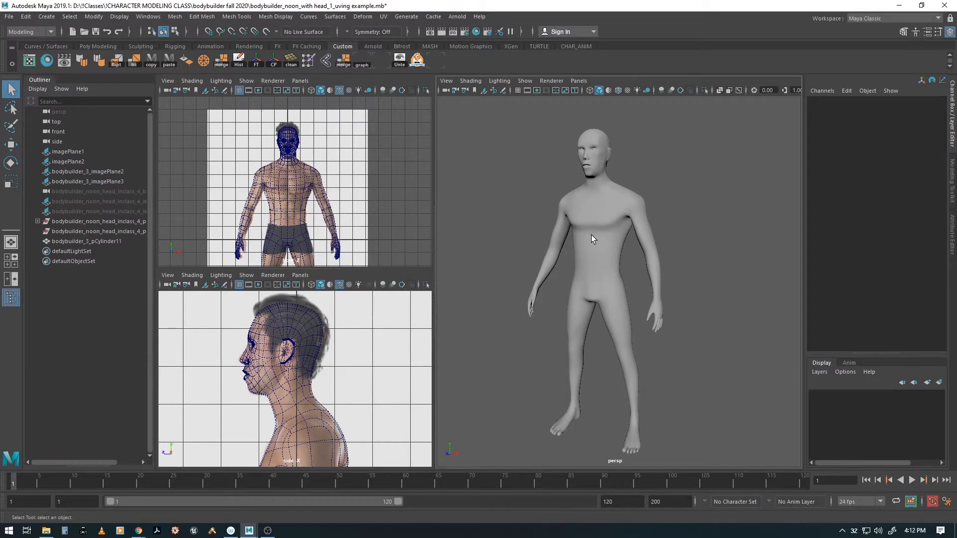
- Examine the bodybuilder model's overall form from the front, both sides and close up around the torso, arm and head
left_click_drag(618, 306, 618, 288, "alt")
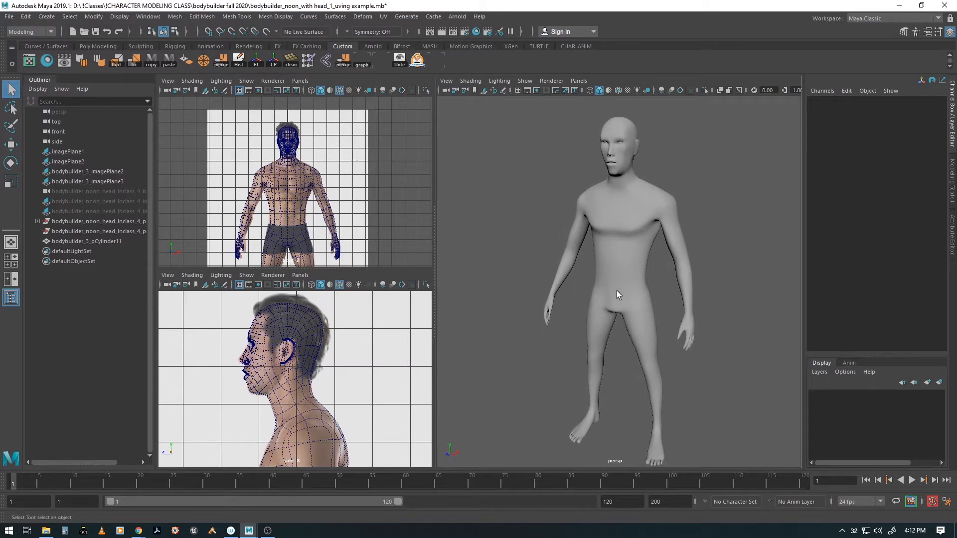
left_click(626, 258)
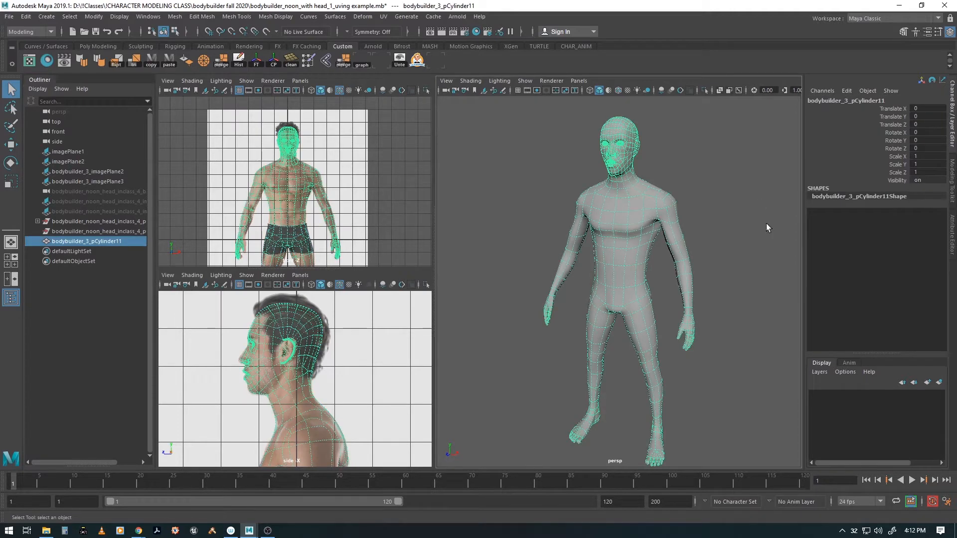
left_click(735, 259)
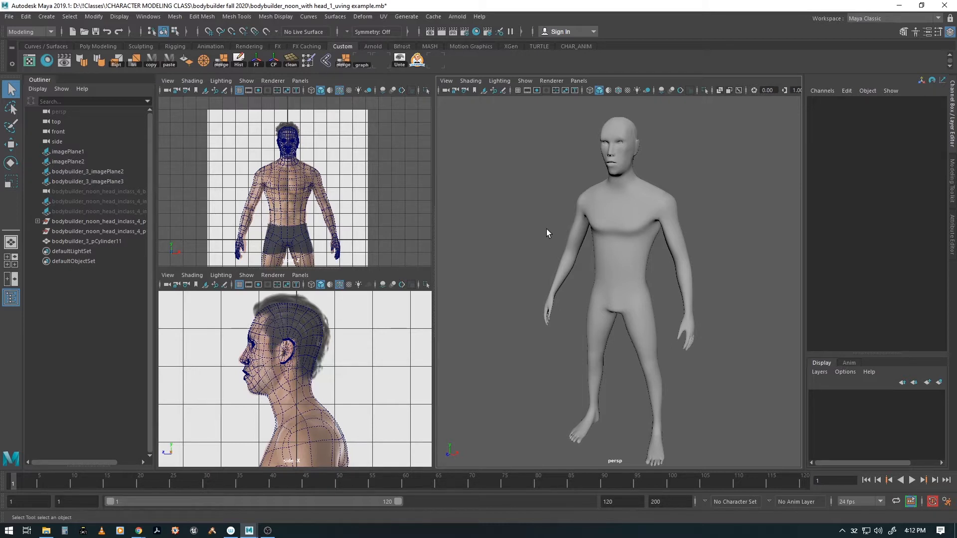
left_click(623, 255)
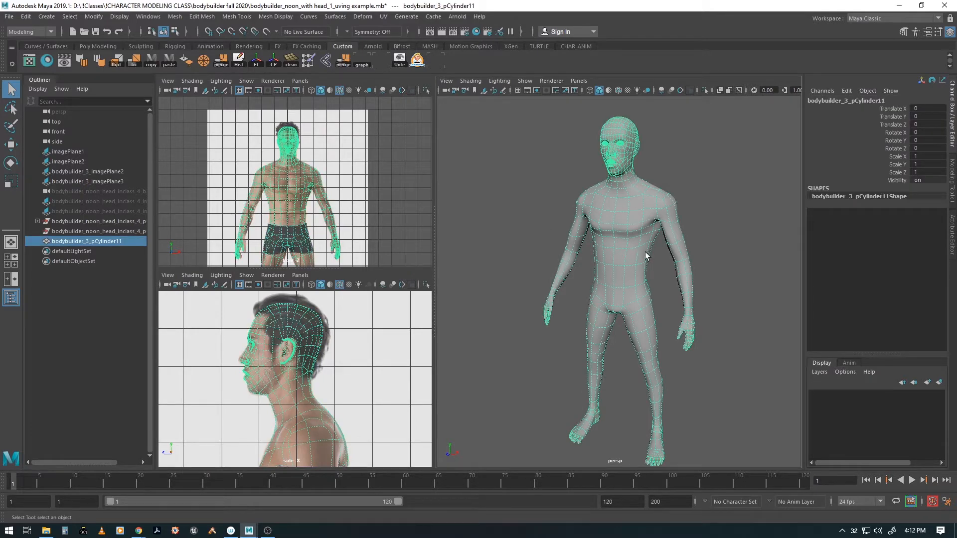
left_click(713, 256)
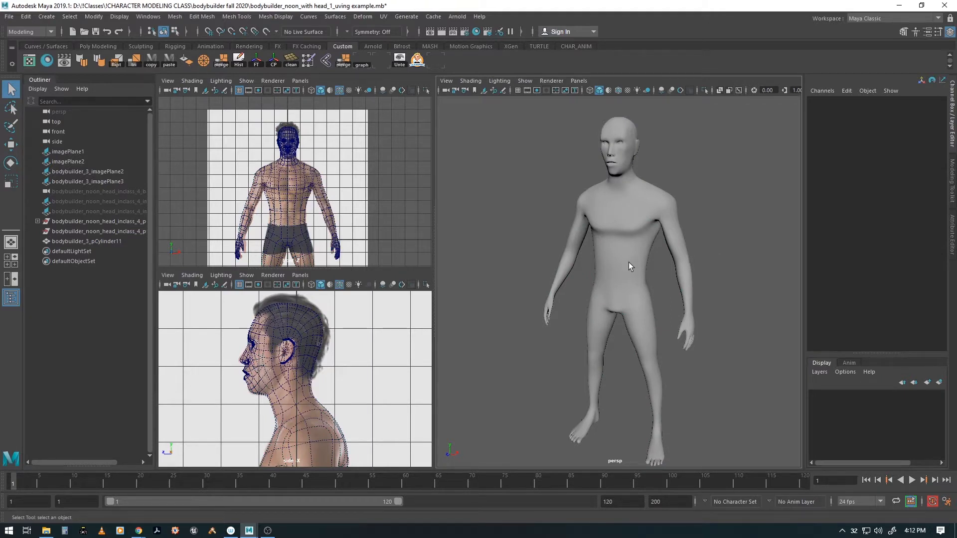
left_click_drag(629, 262, 610, 243, "alt")
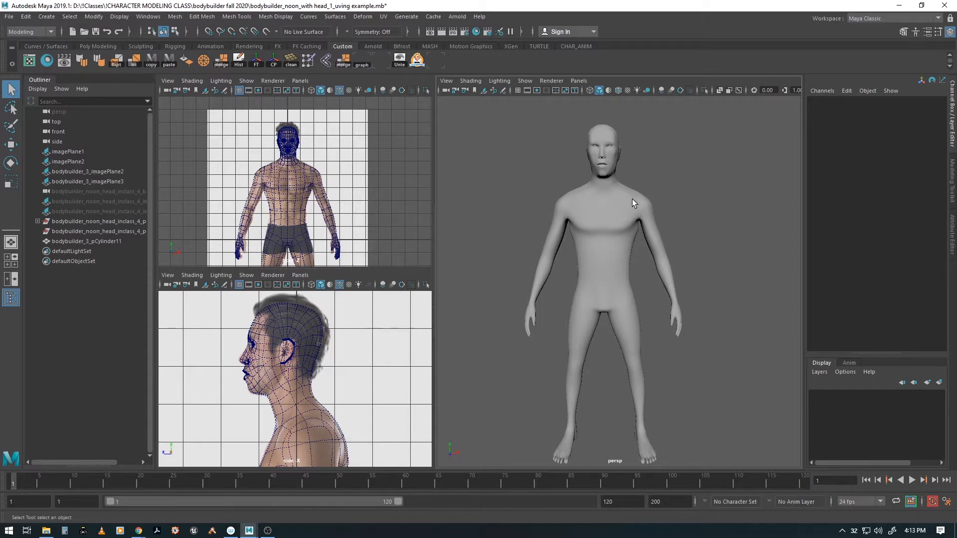
left_click_drag(638, 212, 554, 242, "alt")
middle_click_drag(553, 241, 607, 220, "alt")
right_click_drag(607, 220, 653, 240, "alt")
left_click_drag(653, 240, 632, 202, "alt")
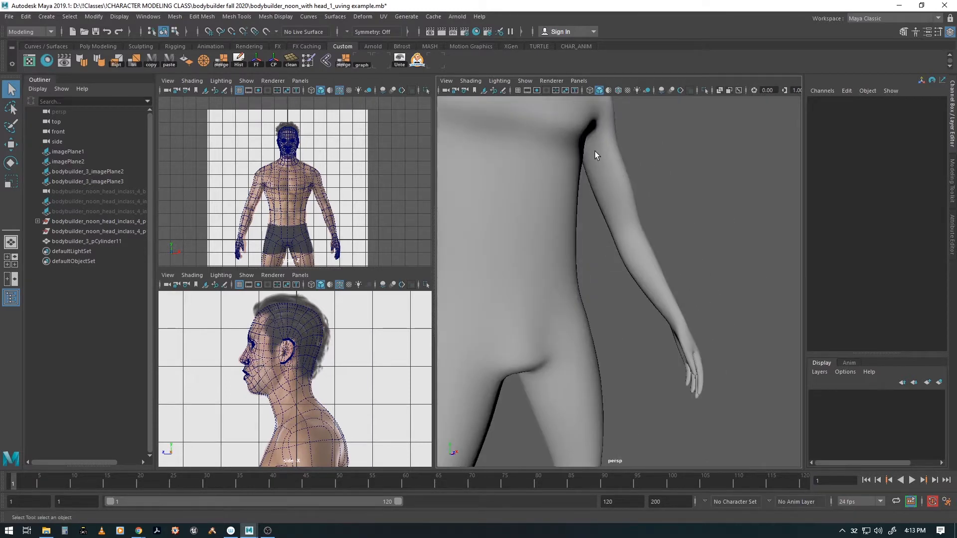
right_click_drag(663, 244, 570, 237, "alt")
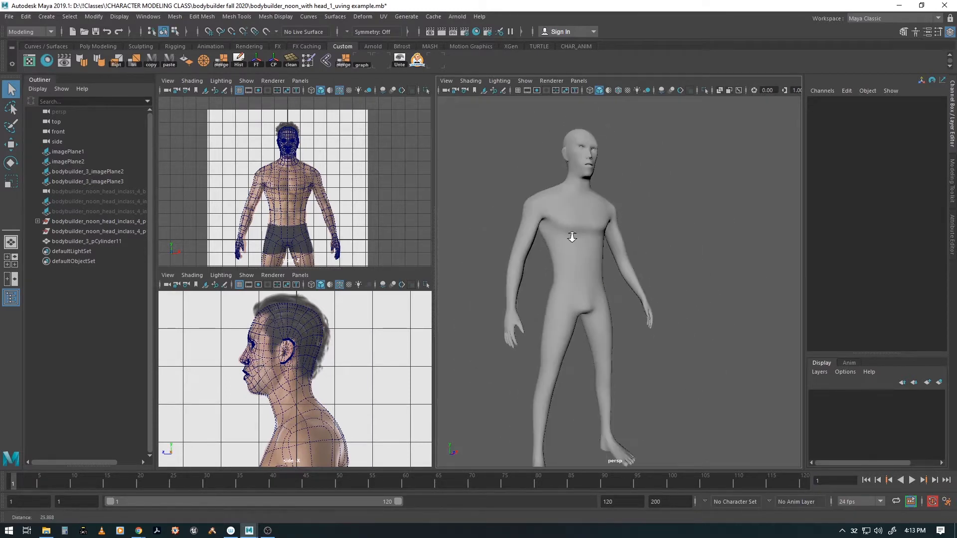
middle_click_drag(570, 238, 607, 235, "alt")
left_click_drag(607, 235, 615, 251, "alt")
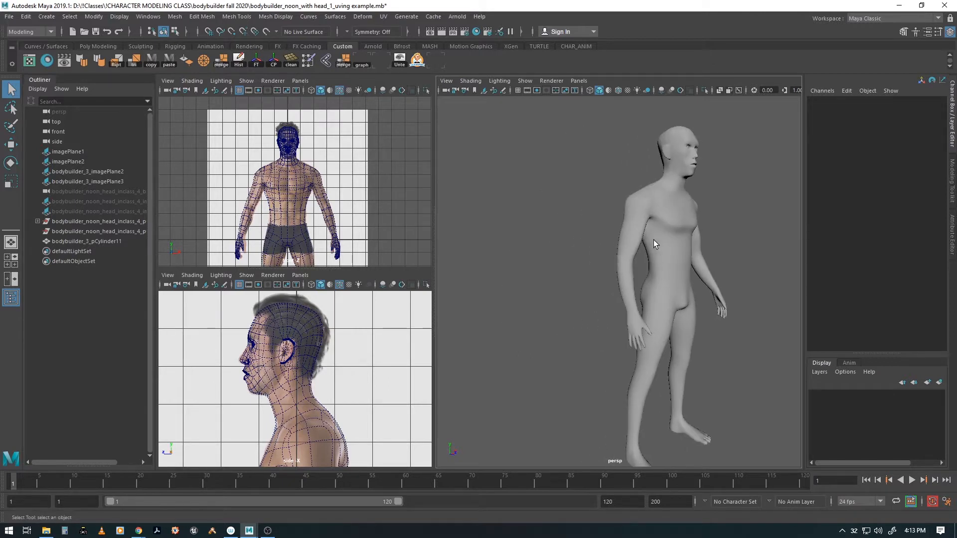
left_click_drag(684, 311, 648, 257, "alt")
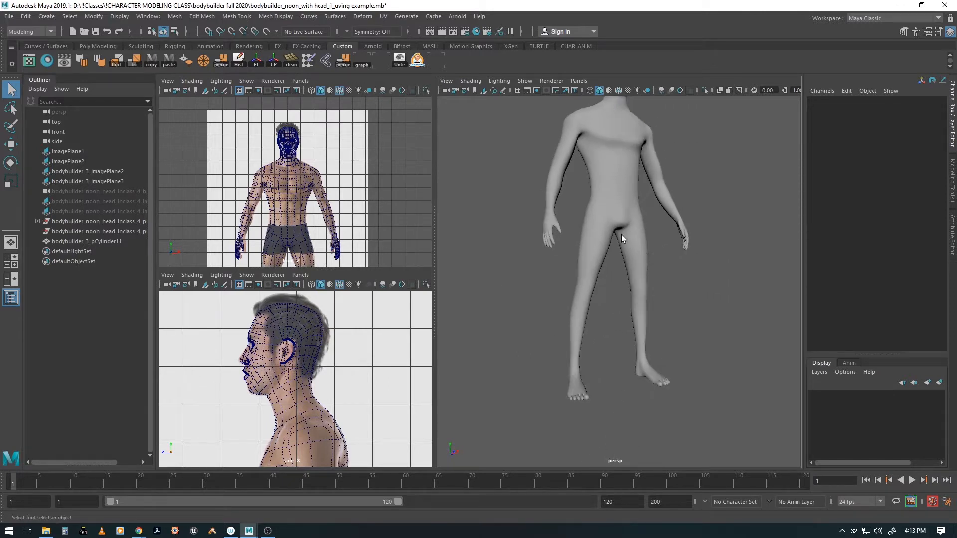
middle_click_drag(634, 243, 658, 378, "alt")
left_click_drag(658, 378, 609, 346, "alt")
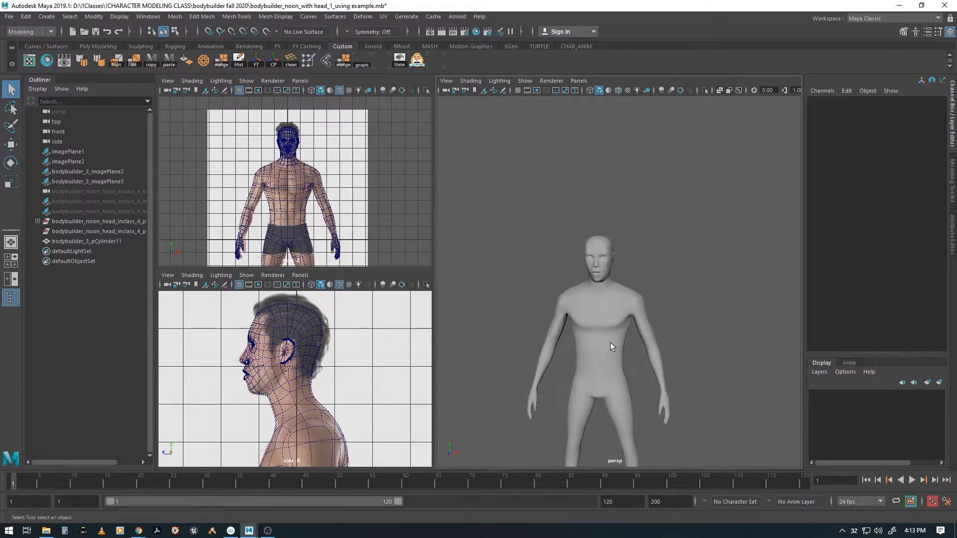
right_click_drag(608, 346, 668, 293, "alt")
- Select the body mesh and open the UV Editor for it
left_click(663, 295)
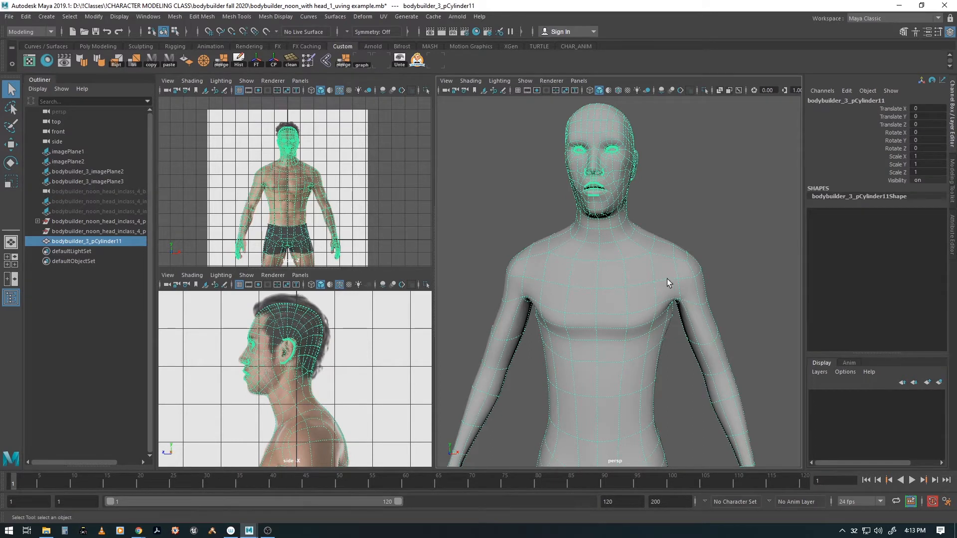
right_click_drag(690, 369, 597, 300, "alt")
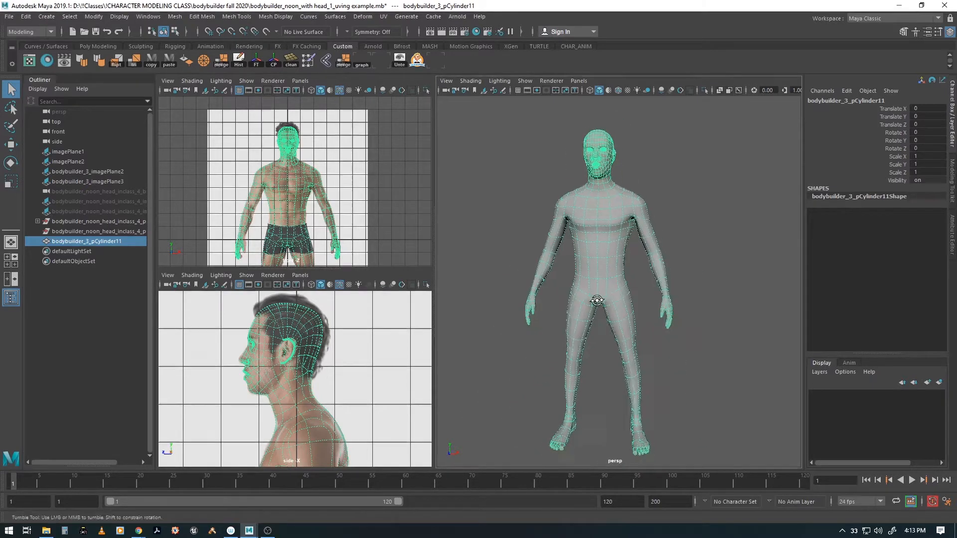
left_click_drag(597, 300, 570, 303, "alt")
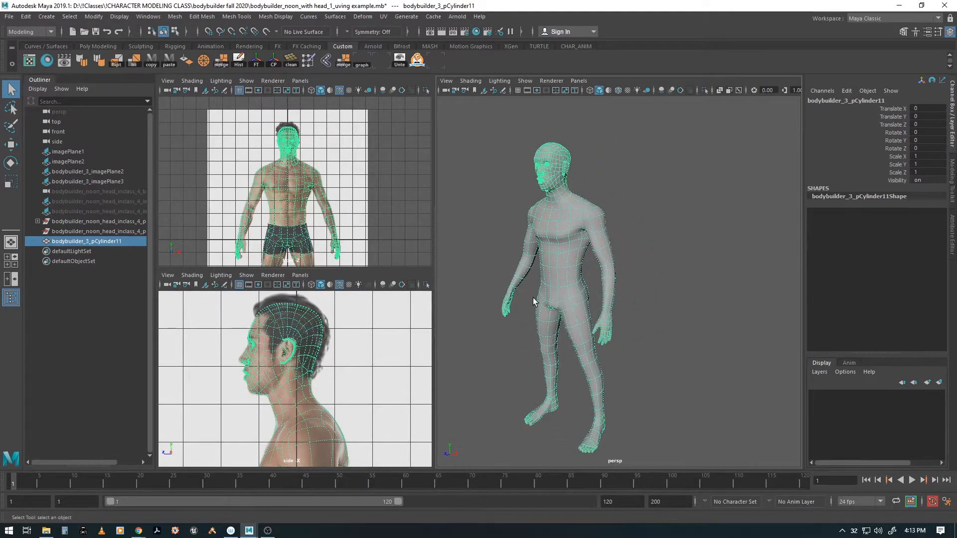
mouse_move(544, 298)
left_mouse_down("alt")
mouse_move(566, 304)
mouse_move(538, 309)
left_mouse_up("alt")
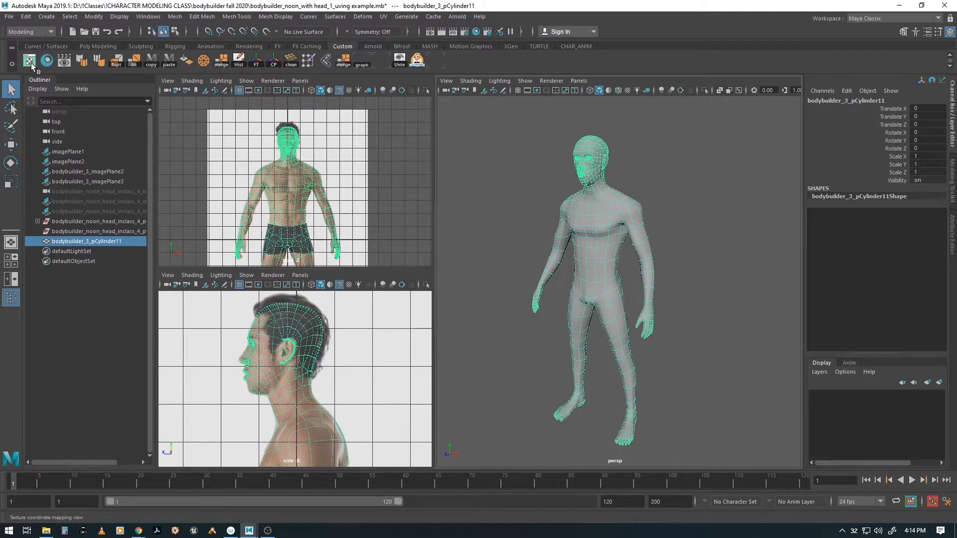
left_click(141, 18)
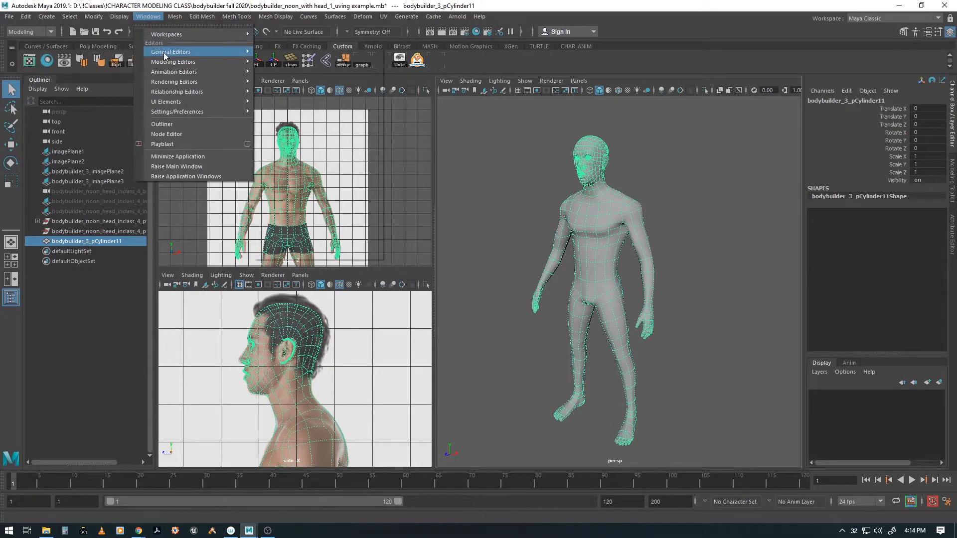
mouse_move(162, 72)
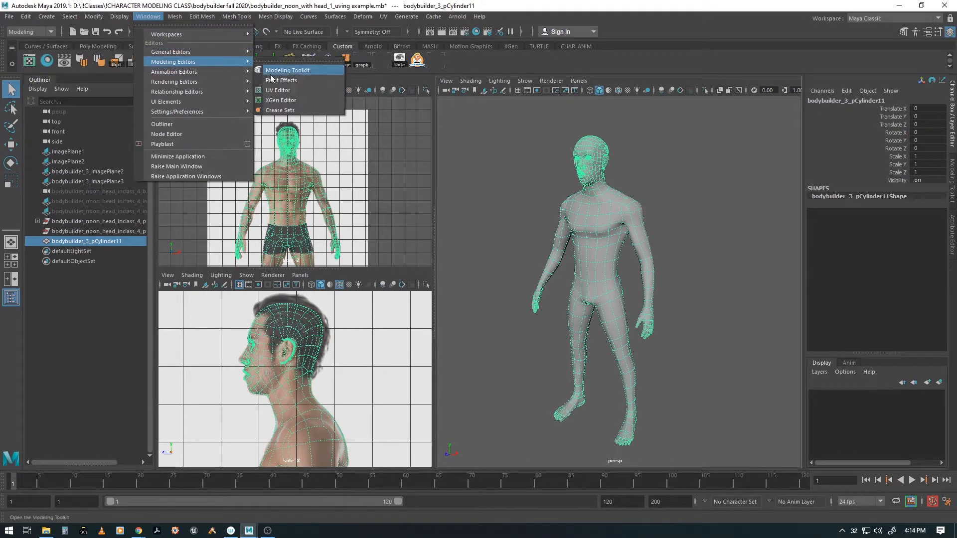
left_click(277, 92)
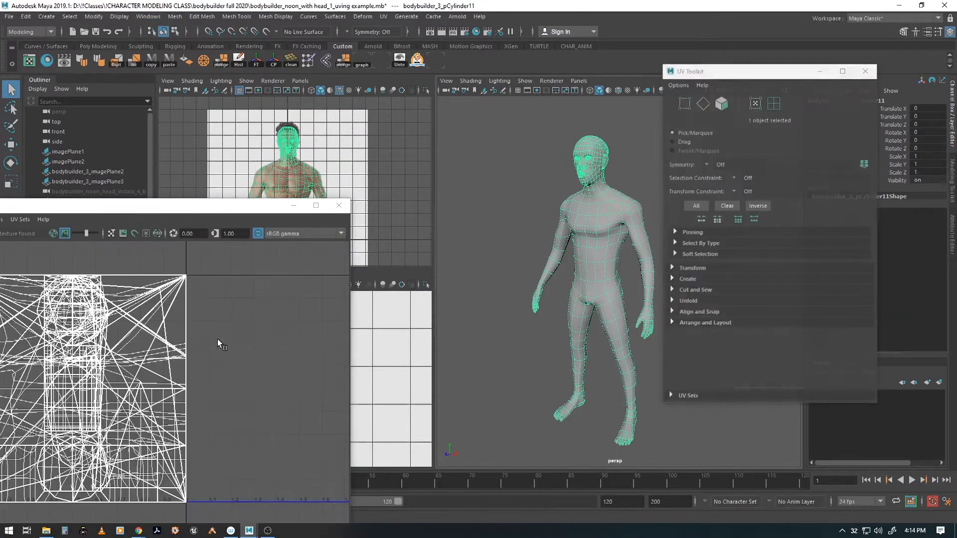
- Dock the UV Toolkit beside the UV Editor, then resize the combined window and widen the UV view
left_click_drag(171, 206, 404, 160)
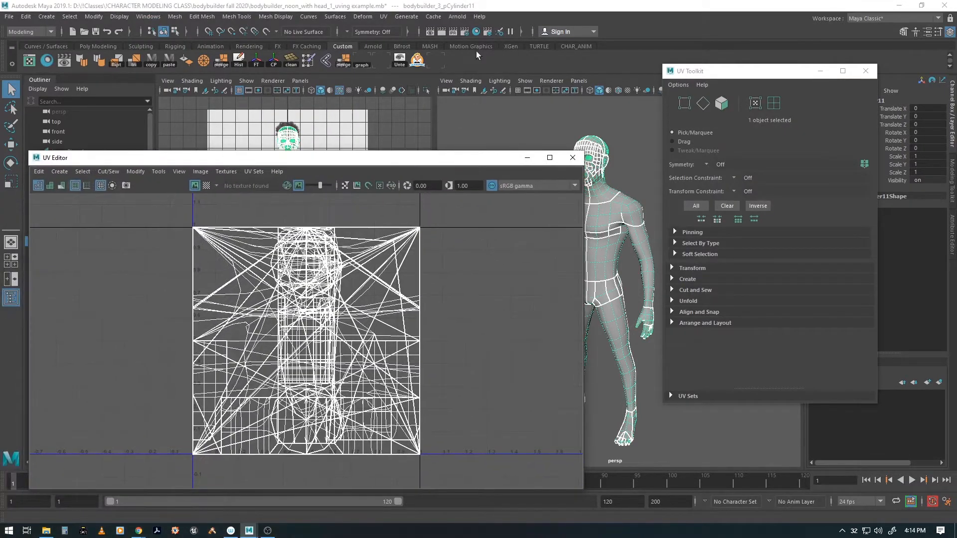
left_click_drag(764, 79, 580, 194)
mouse_move(493, 151)
left_mouse_down()
mouse_move(499, 125)
mouse_move(517, 145)
mouse_move(505, 139)
left_mouse_up()
left_click_drag(805, 371, 784, 370)
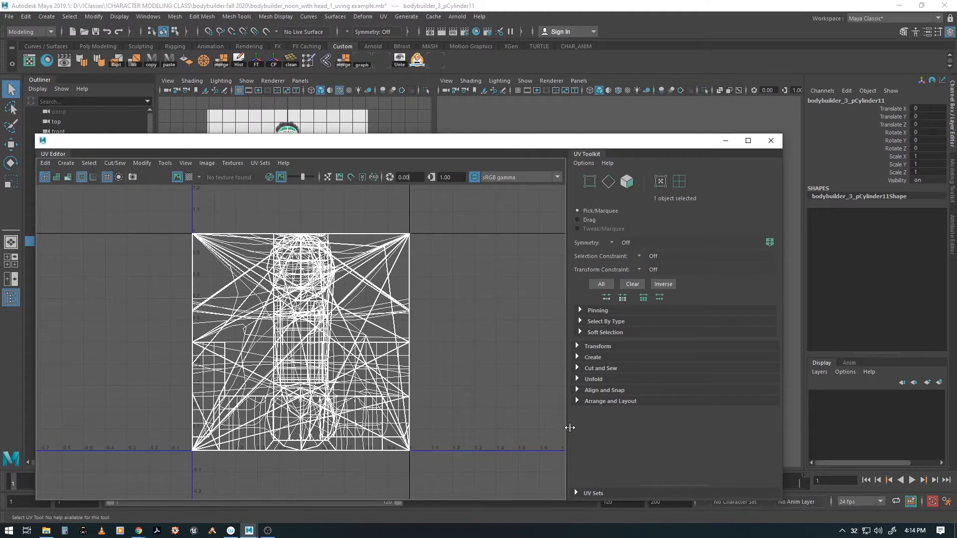
left_click_drag(570, 428, 591, 428)
scroll(346, 319, "up", 1)
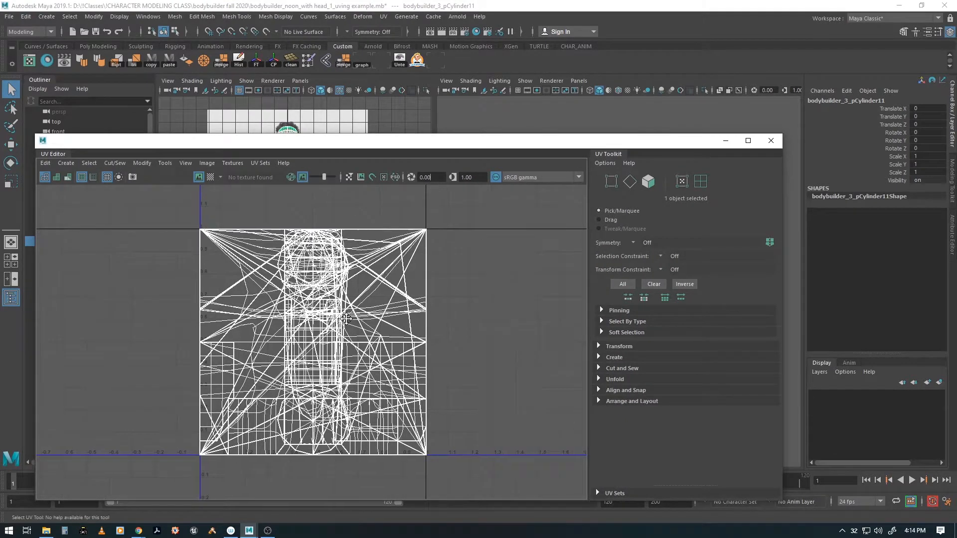
- Move the UV Editor clear of the model and examine the UV borders across the body's head, torso, hips and hands
left_click_drag(439, 144, 431, 325)
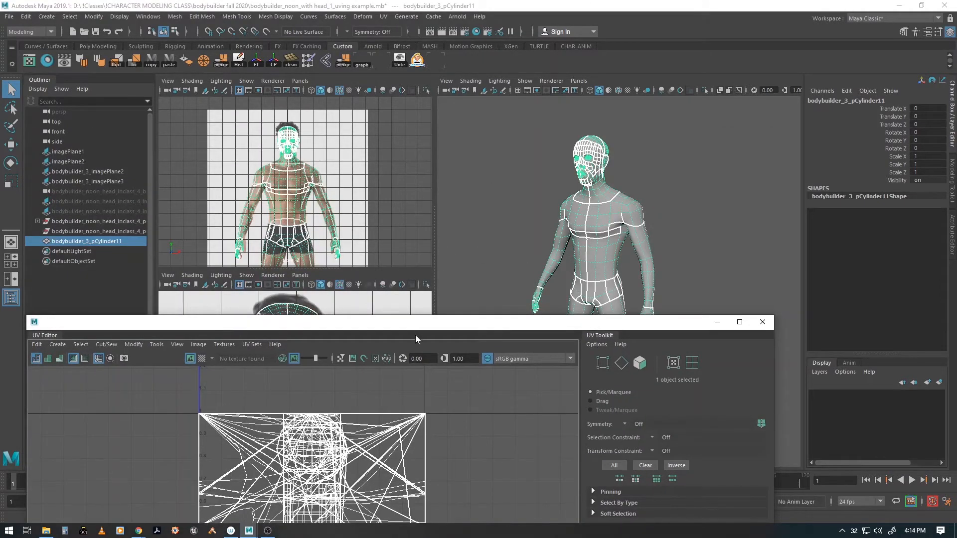
middle_click_drag(624, 246, 628, 173, "alt")
right_click_drag(628, 173, 556, 211, "alt")
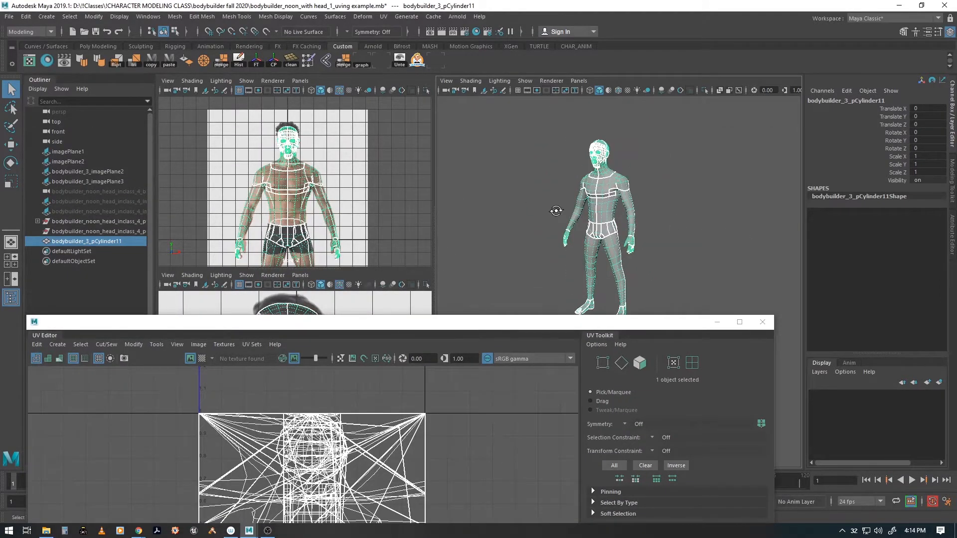
mouse_move(556, 211)
left_mouse_down("alt")
mouse_move(668, 200)
mouse_move(554, 212)
left_mouse_up("alt")
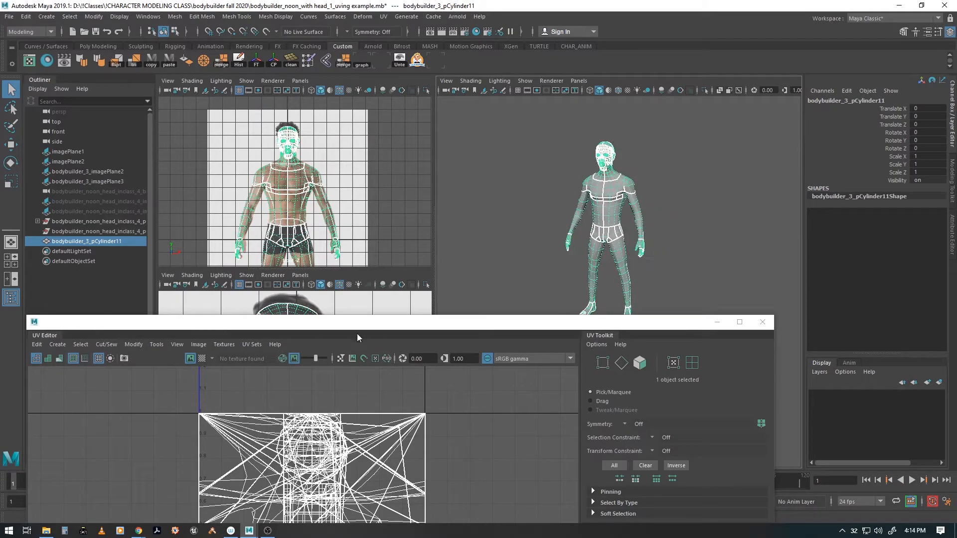
left_click_drag(357, 337, 353, 373)
right_click_drag(539, 271, 665, 268, "alt")
middle_click_drag(586, 158, 590, 231, "alt")
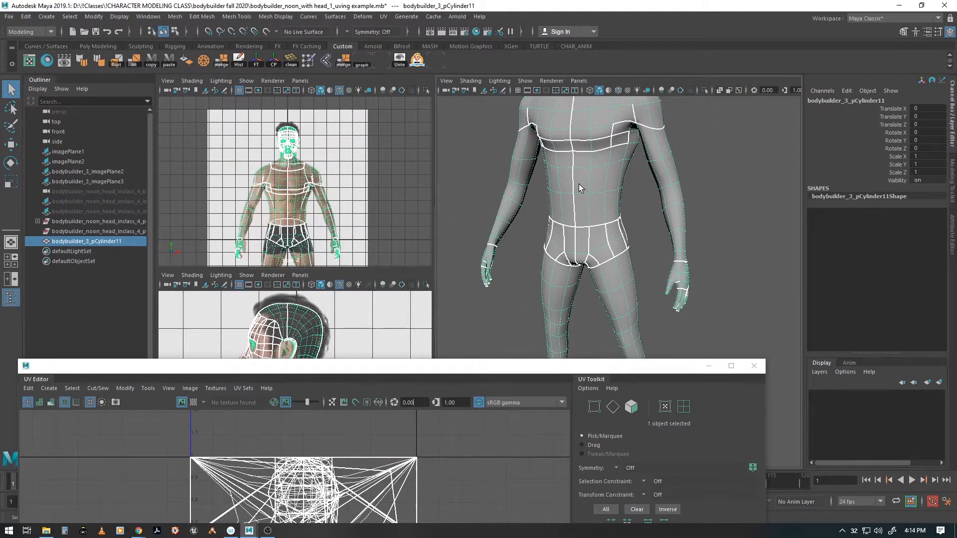
middle_click_drag(579, 184, 588, 164, "alt")
- Turn the Texture Borders display off and back on in the UV Editor
left_click_drag(448, 372, 503, 267)
left_click(219, 285)
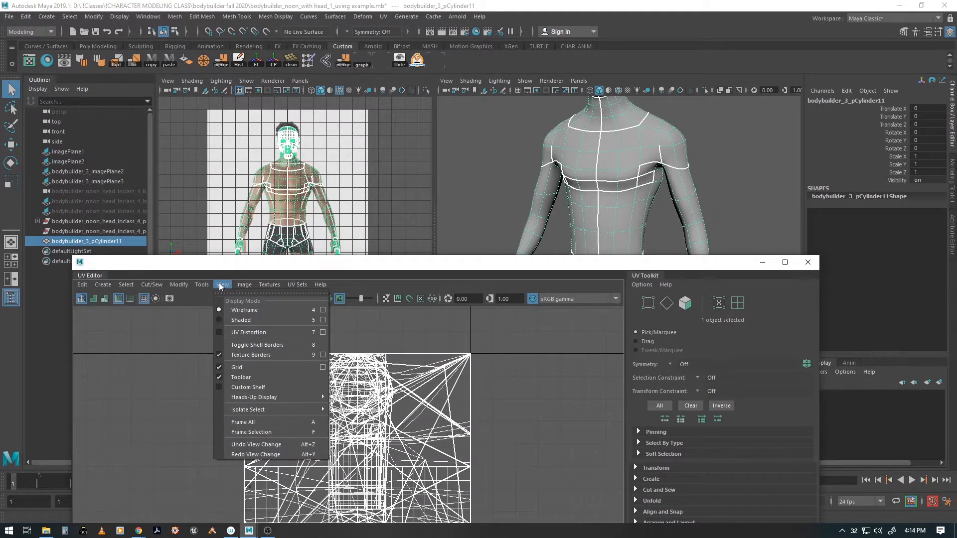
mouse_move(243, 285)
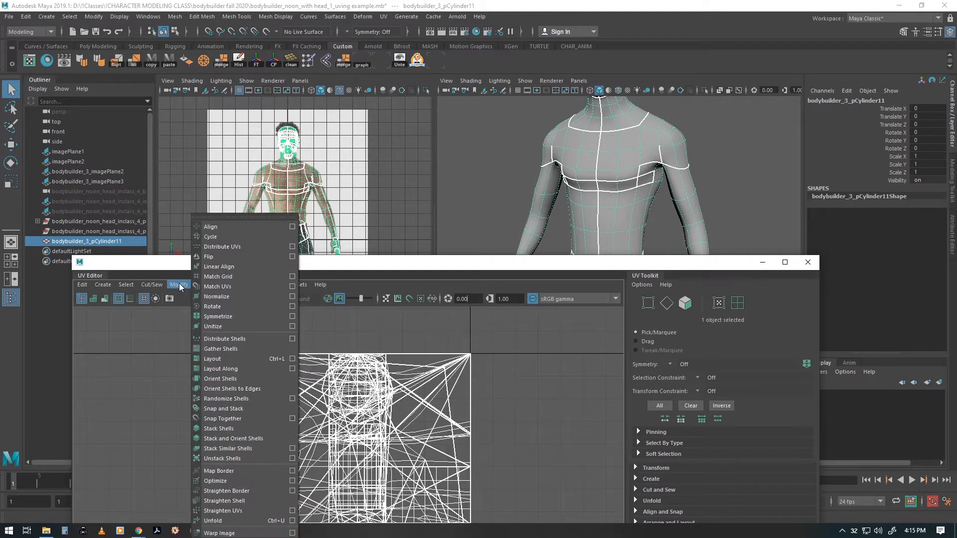
mouse_move(135, 282)
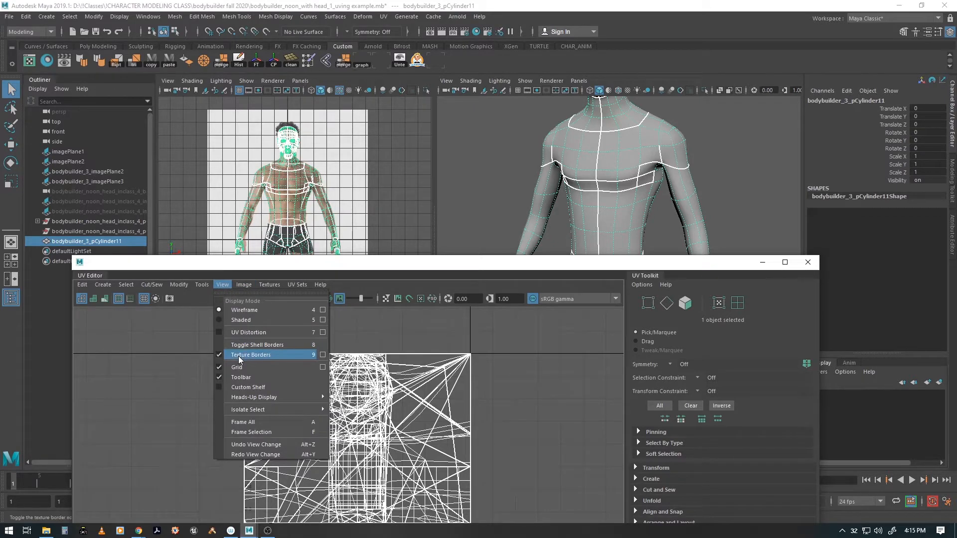
left_click(218, 354)
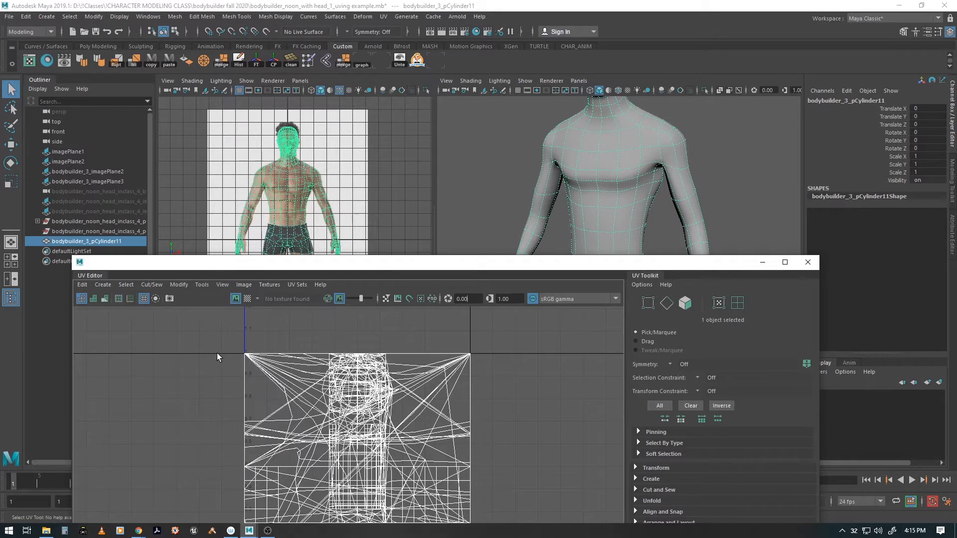
left_click(223, 285)
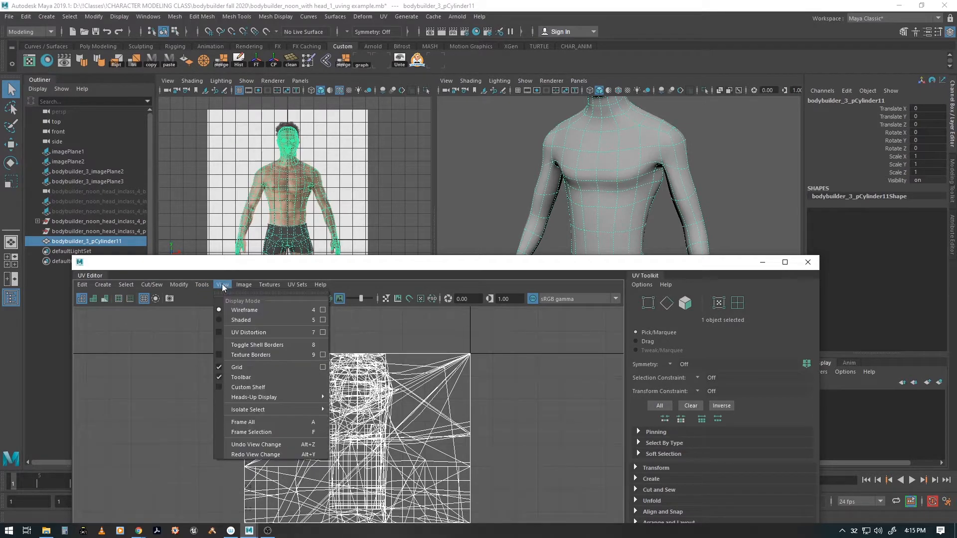
left_click(220, 354)
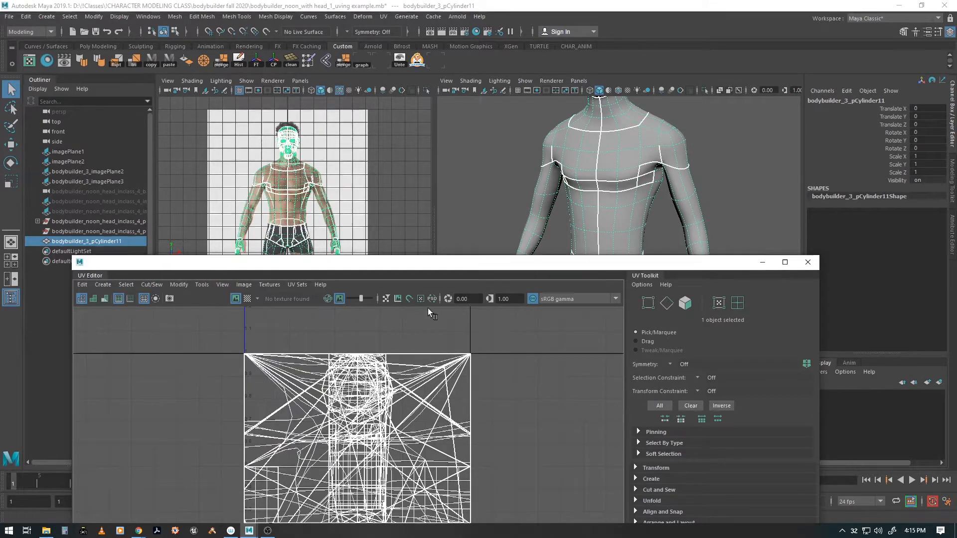
- Expand the Create options in the UV Toolkit and move the UV Editor window down to uncover the body model
left_click_drag(606, 262, 504, 199)
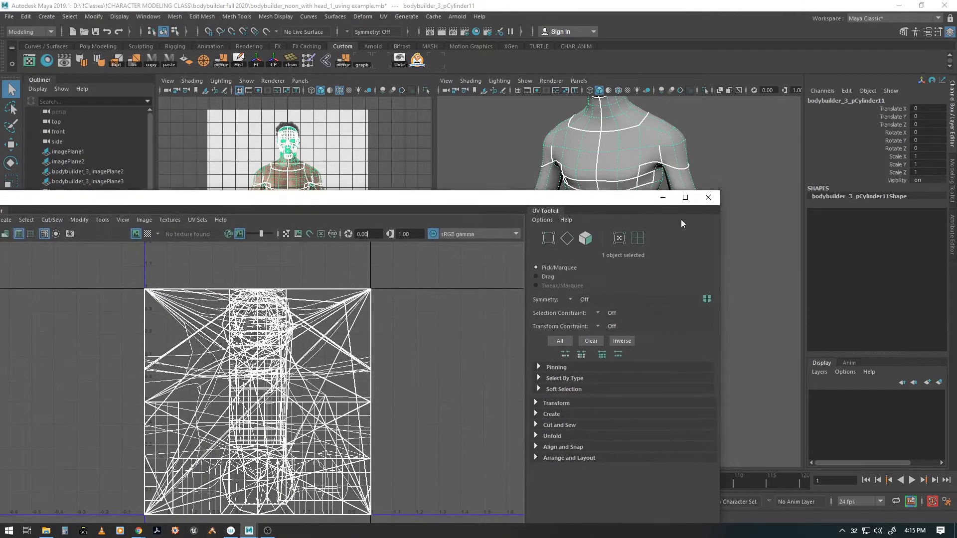
left_click(536, 414)
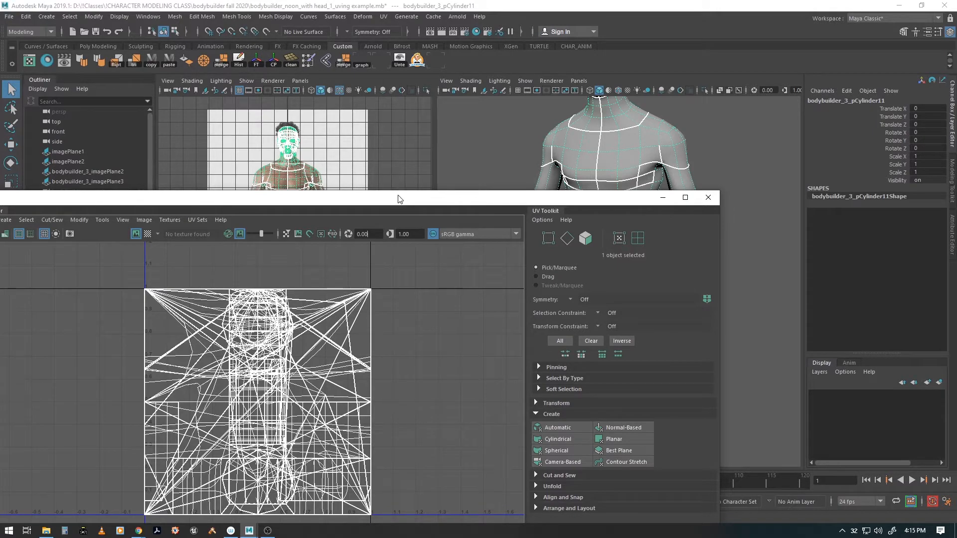
left_click_drag(399, 199, 357, 283)
left_click_drag(472, 282, 347, 379)
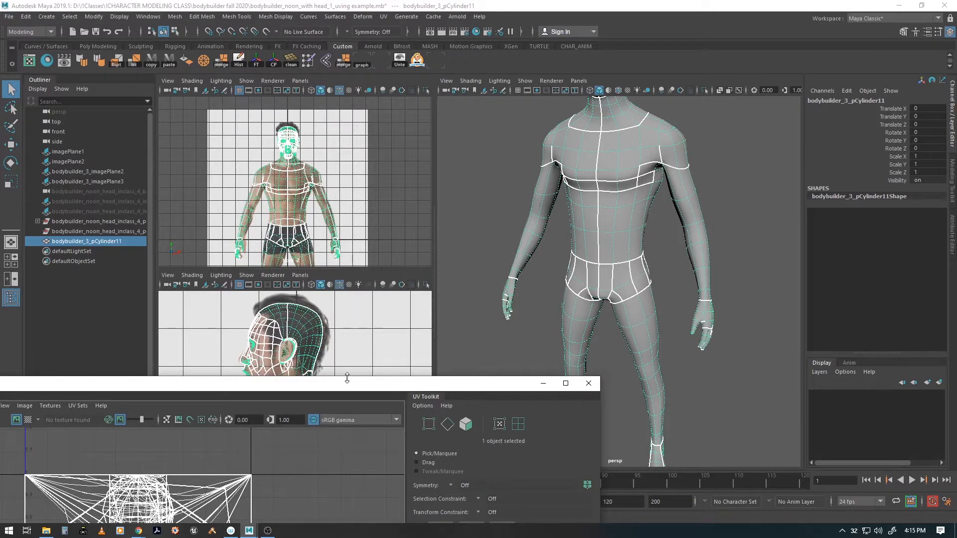
- Sketch red on-screen face outlines with outward arrows over the model's outer thigh, forearm and shoulder, and clear the markings
left_click(212, 532)
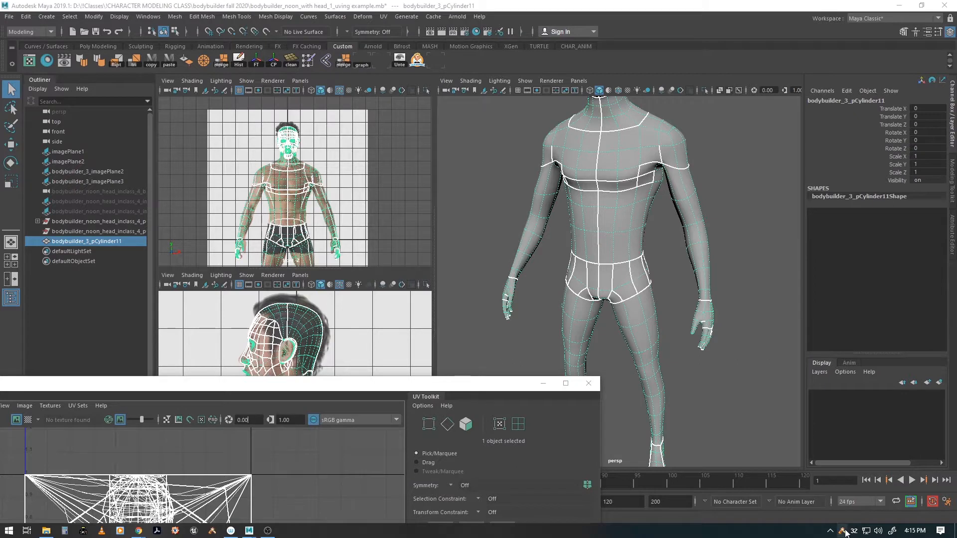
right_click(846, 531)
left_click(868, 486)
mouse_move(637, 295)
left_mouse_down()
mouse_move(649, 321)
mouse_move(653, 282)
mouse_move(657, 312)
mouse_move(690, 312)
mouse_move(653, 344)
mouse_move(660, 338)
left_mouse_up()
mouse_move(653, 344)
left_mouse_down()
mouse_move(695, 351)
mouse_move(688, 357)
left_mouse_up()
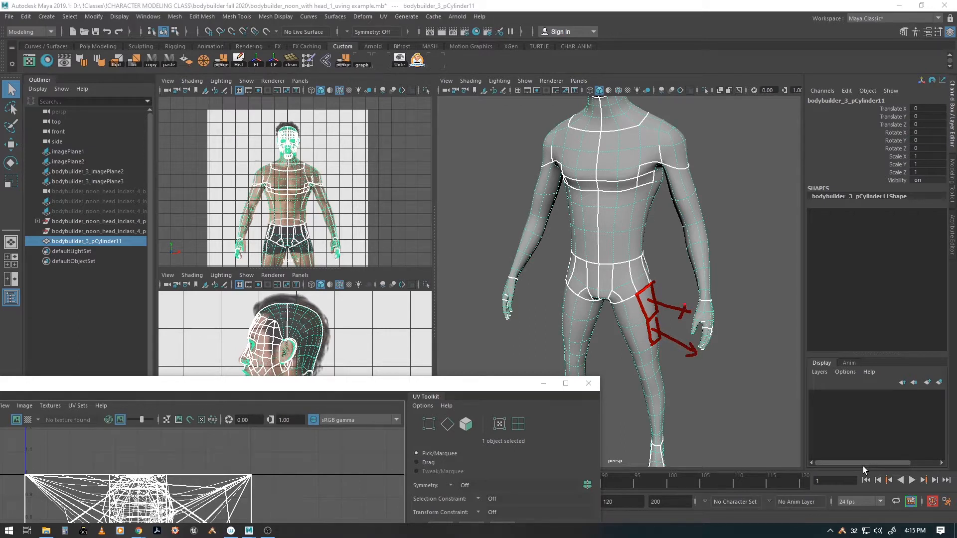
left_click_drag(683, 303, 685, 317)
mouse_move(701, 244)
left_mouse_down()
mouse_move(707, 269)
mouse_move(753, 249)
mouse_move(742, 256)
left_mouse_up()
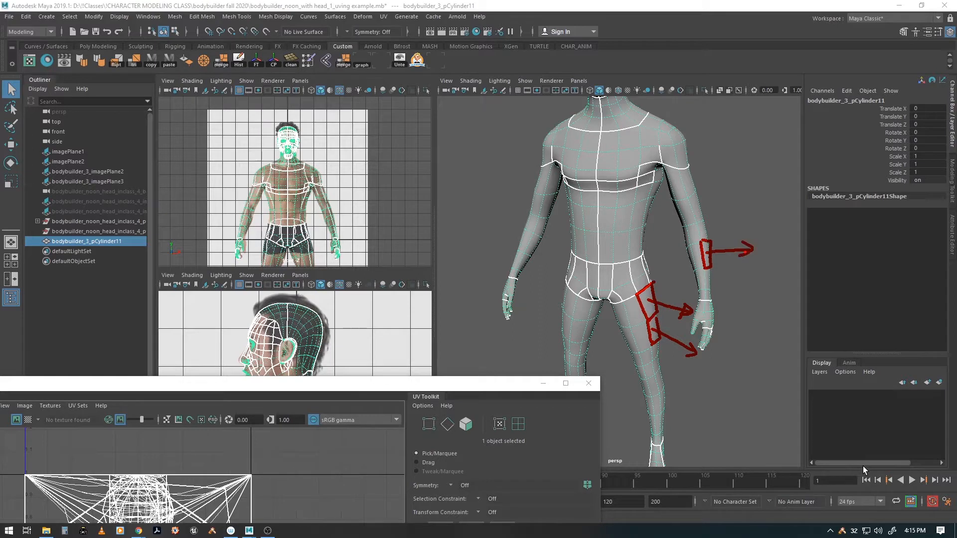
mouse_move(670, 133)
left_mouse_down()
mouse_move(675, 142)
mouse_move(674, 127)
mouse_move(708, 110)
left_mouse_up()
left_click_drag(708, 110, 701, 127)
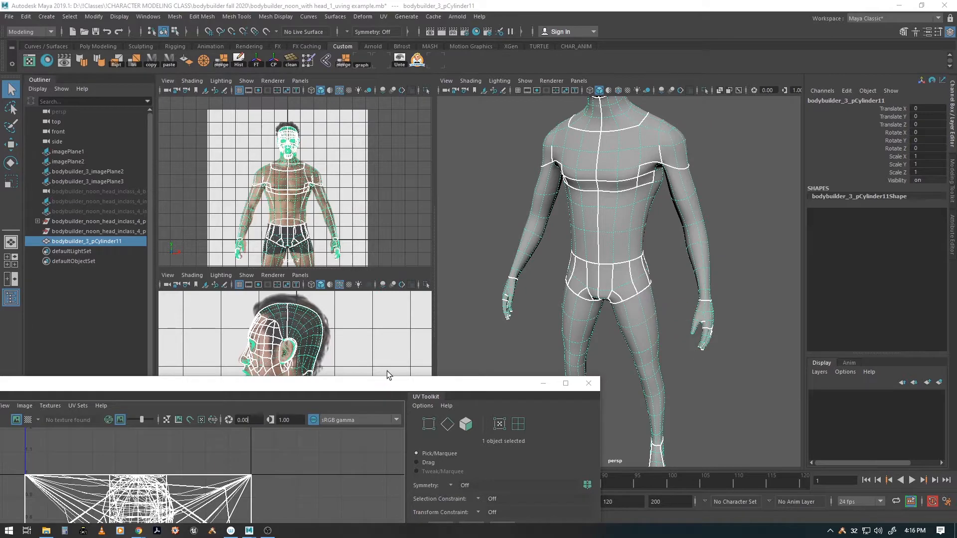
- Move the UV Editor clear of the perspective view and bring the whole character into view
mouse_move(386, 382)
left_mouse_down()
mouse_move(398, 269)
mouse_move(424, 205)
left_mouse_up()
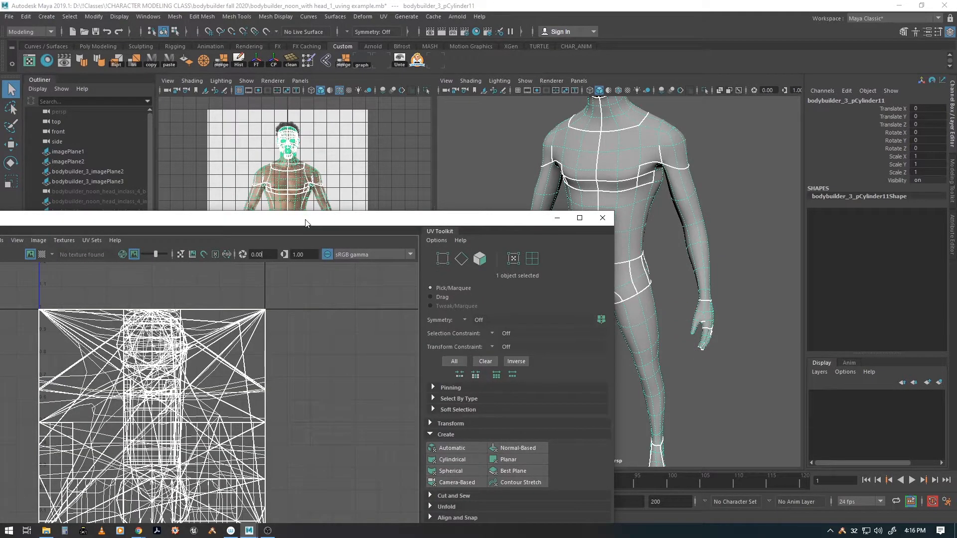
left_click_drag(307, 222, 146, 191)
scroll(593, 292, "down", 10)
left_click_drag(678, 302, 616, 322, "alt")
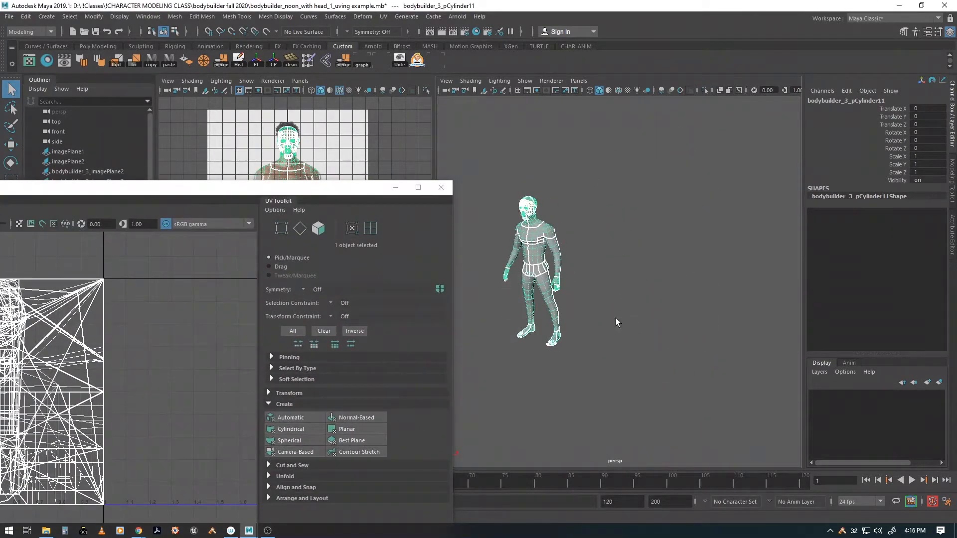
right_click_drag(581, 313, 629, 310, "alt")
middle_click_drag(638, 308, 668, 289, "alt")
- Create a polygon cube, scale it uniformly to about 3.1, and place it beside the character at about X 12.7, Z 5.3
key("w")
key("space")
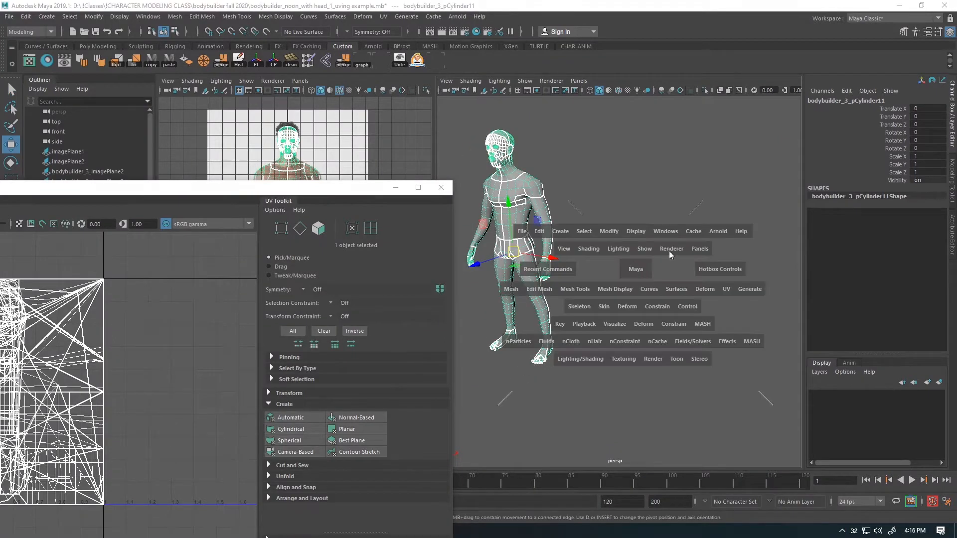
left_click(566, 232)
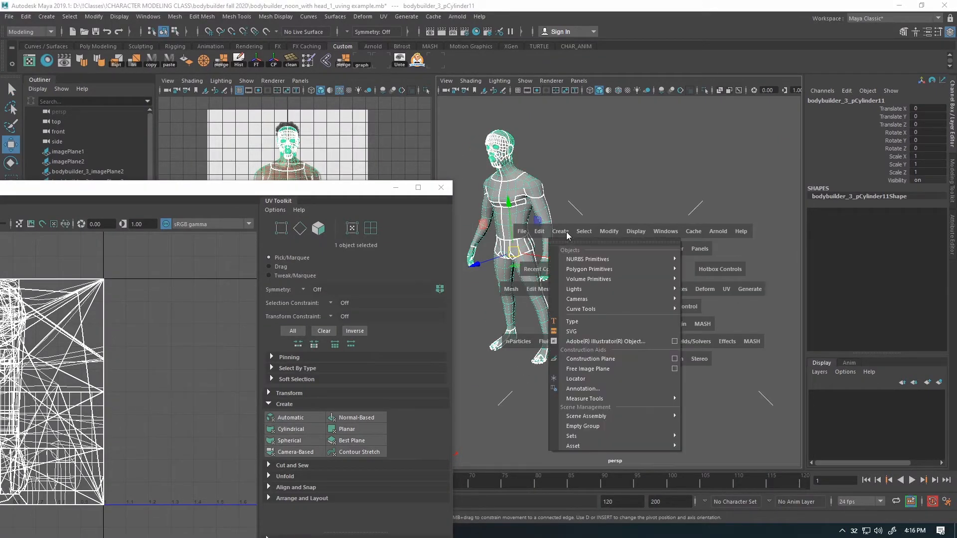
mouse_move(576, 283)
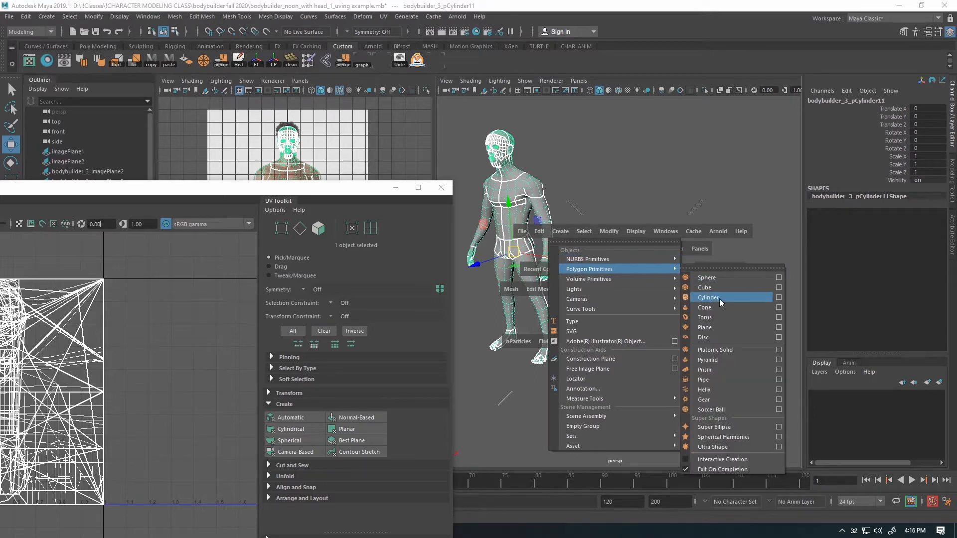
left_click(719, 286)
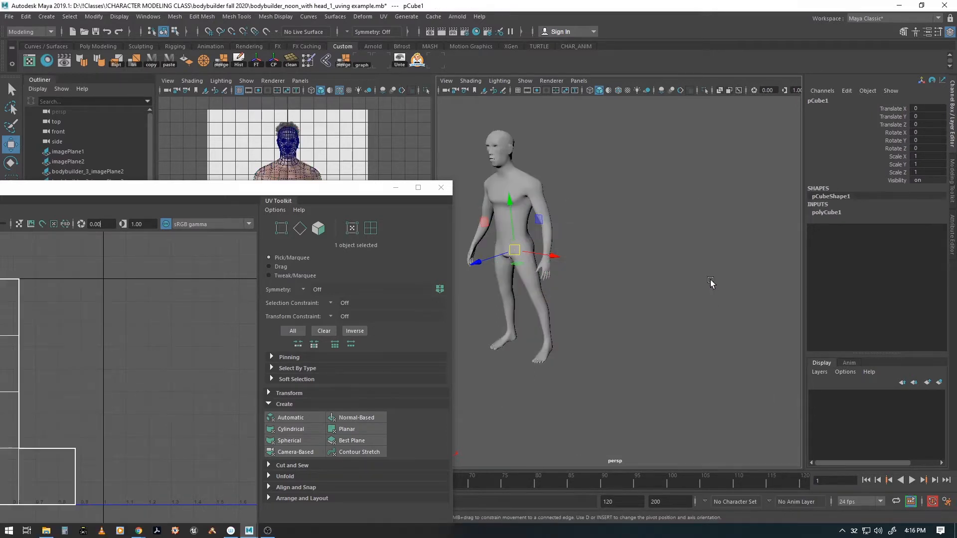
left_click_drag(553, 276, 662, 282)
key("r")
middle_click_drag(683, 294, 645, 253, "alt")
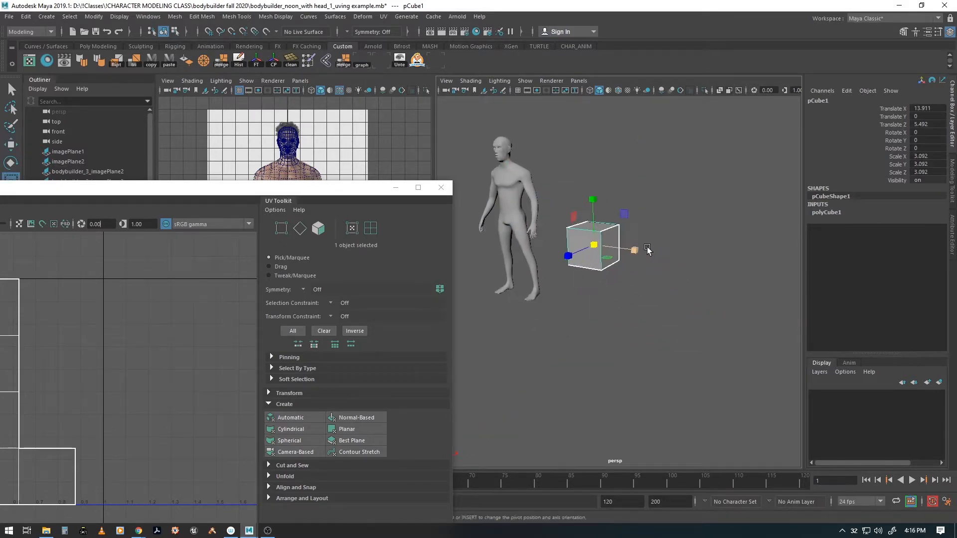
left_click_drag(645, 252, 595, 298, "alt")
key("w")
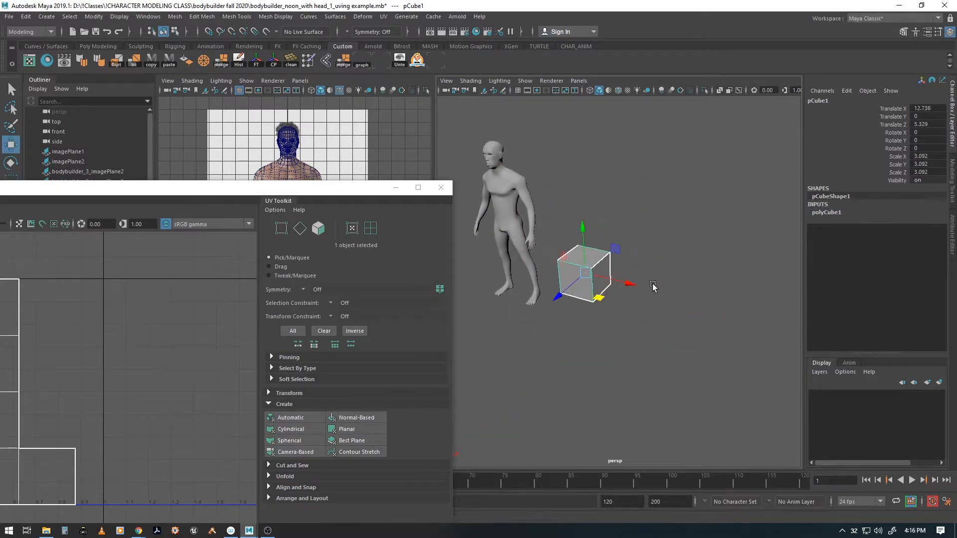
- Create a polygon cylinder, move it beyond the cube to about X 20.8, Z 6, and scale it uniformly to about 1.57
key("space")
left_click(577, 246)
mouse_move(598, 284)
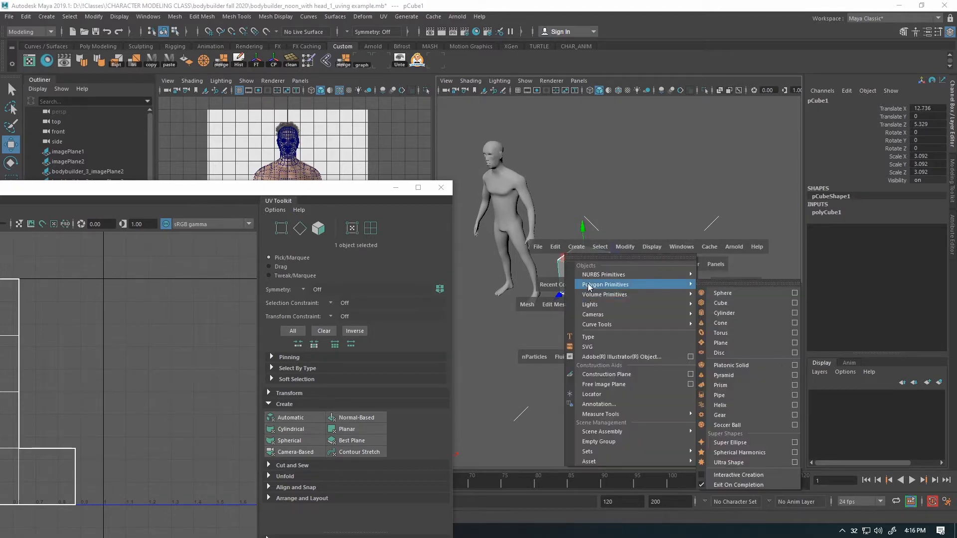
left_click(741, 317)
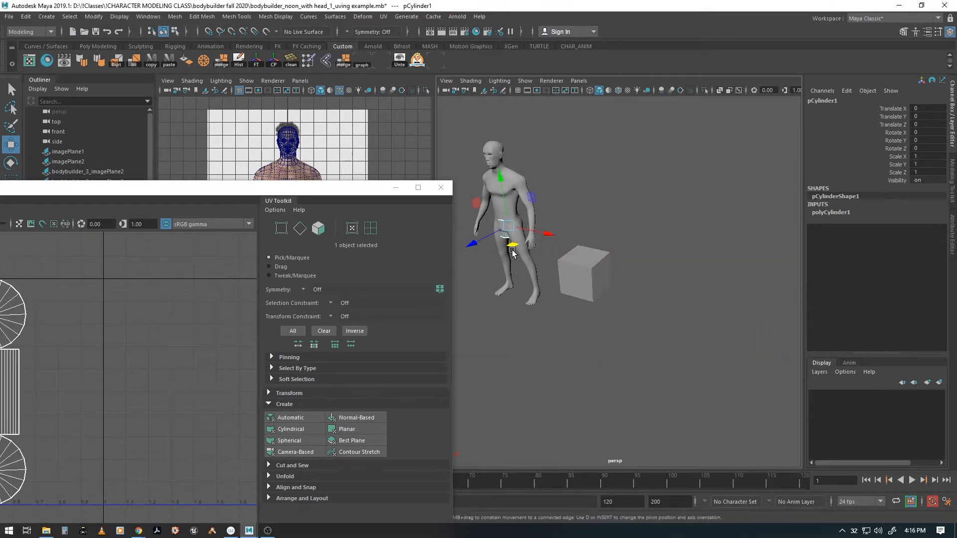
left_click_drag(523, 239, 696, 308)
key("space")
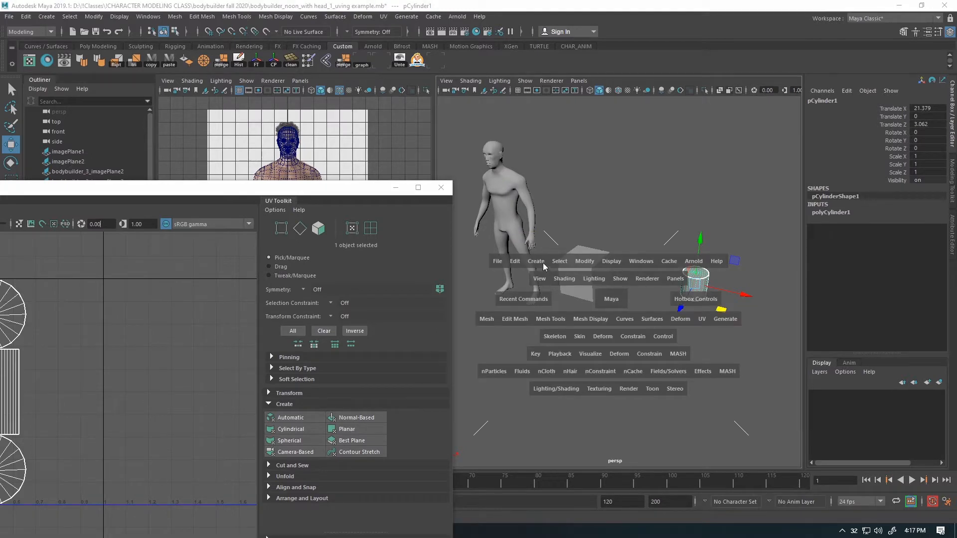
left_click_drag(727, 314, 651, 276, "alt")
right_click_drag(651, 277, 635, 267, "alt")
middle_click_drag(635, 259, 636, 260, "alt")
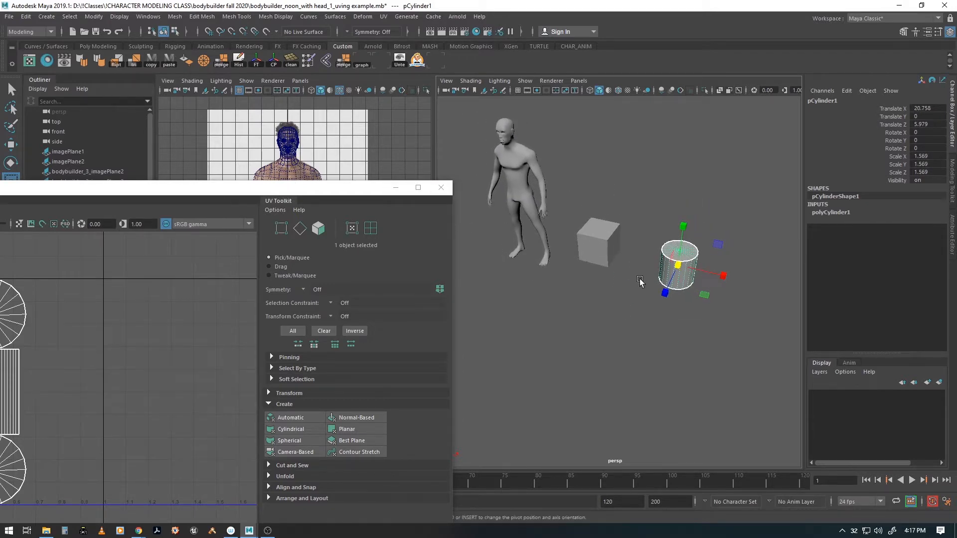
- Move the cylinder back to about X 19.1, Z 1, and place a duplicate of it in front at about X 20.4, Z 10.3
key("w")
left_click_drag(701, 294, 689, 316)
key("ctrl+d")
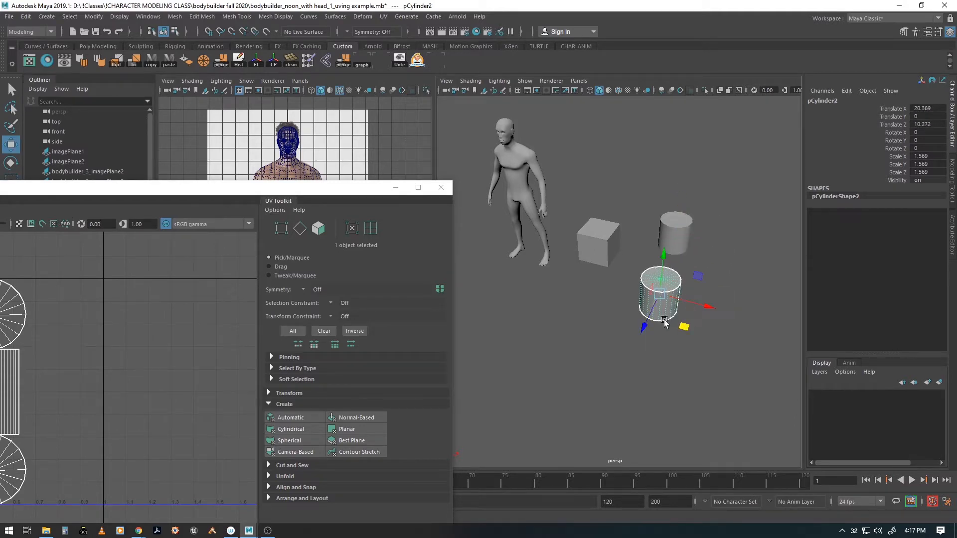
- Taper the duplicated cylinder into a shorter truncated cone by scaling in and lowering its top vertices, and move the object slightly forward
scroll(632, 323, "up", 2)
left_click_drag(633, 323, 606, 267, "alt")
key("F9")
key("q")
left_click_drag(606, 186, 708, 226)
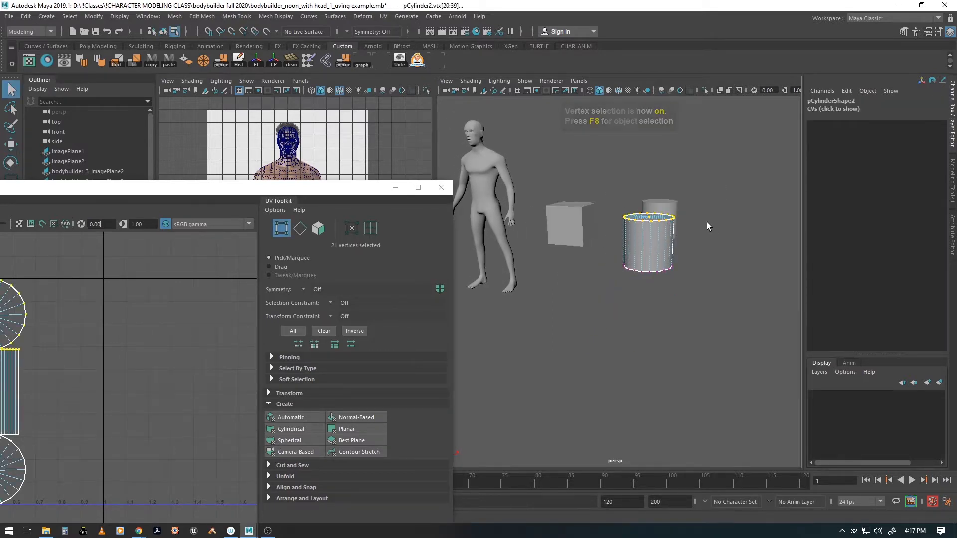
key("r")
left_click_drag(649, 218, 628, 227)
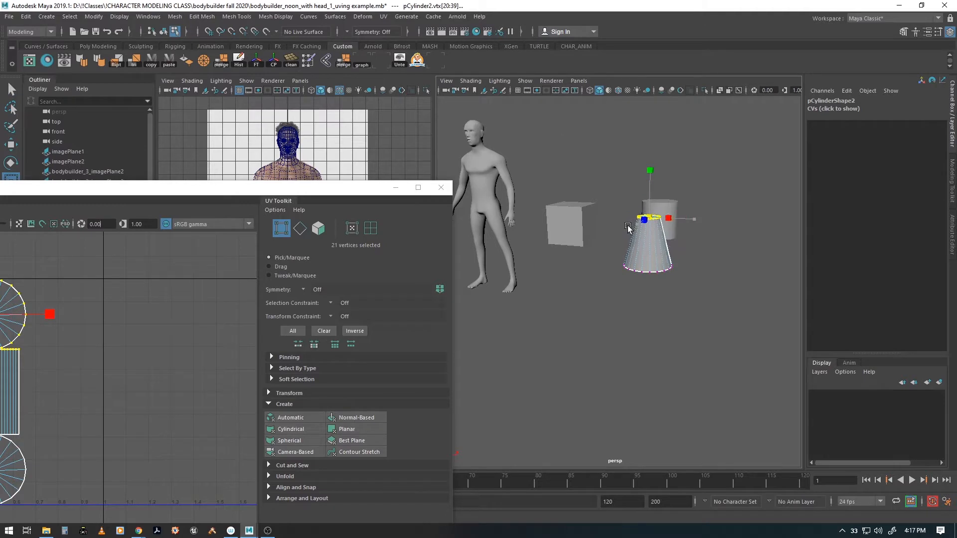
key("w")
left_click_drag(650, 173, 632, 344)
key("F8")
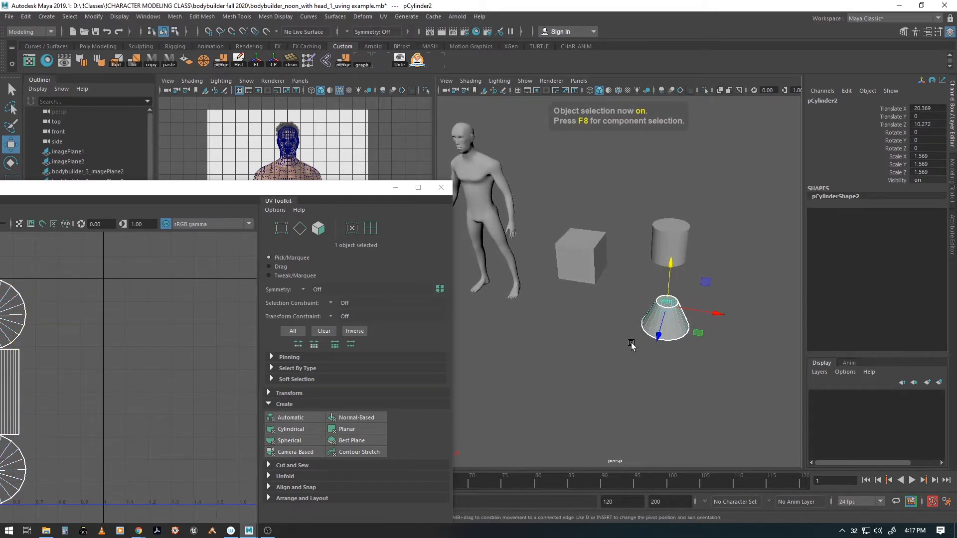
left_click_drag(697, 334, 686, 353)
- Select the cube for UV inspection and reposition the UV Editor window so its complete UV layout shows
left_click(588, 248)
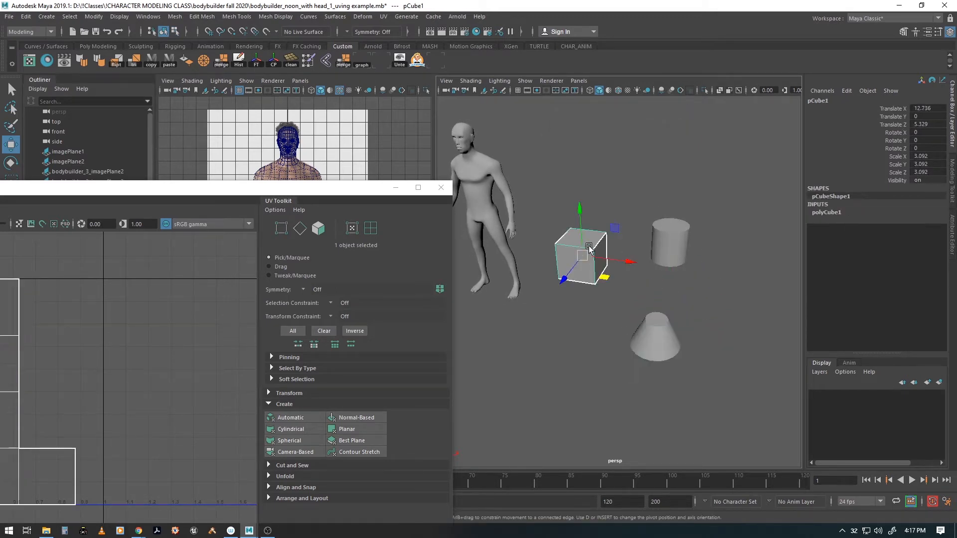
left_click(661, 234)
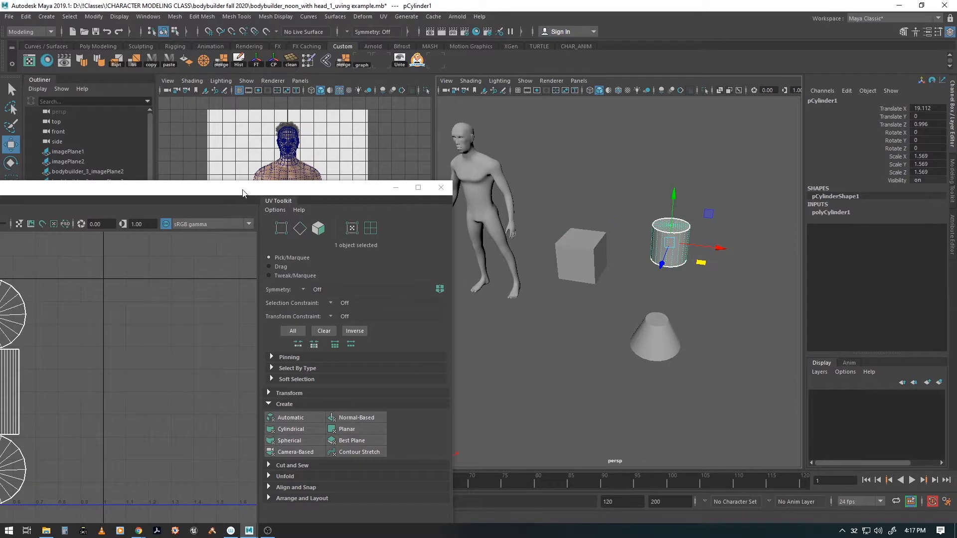
left_click_drag(603, 280, 612, 287, "alt")
right_click_drag(611, 286, 641, 285, "alt")
left_click(586, 263)
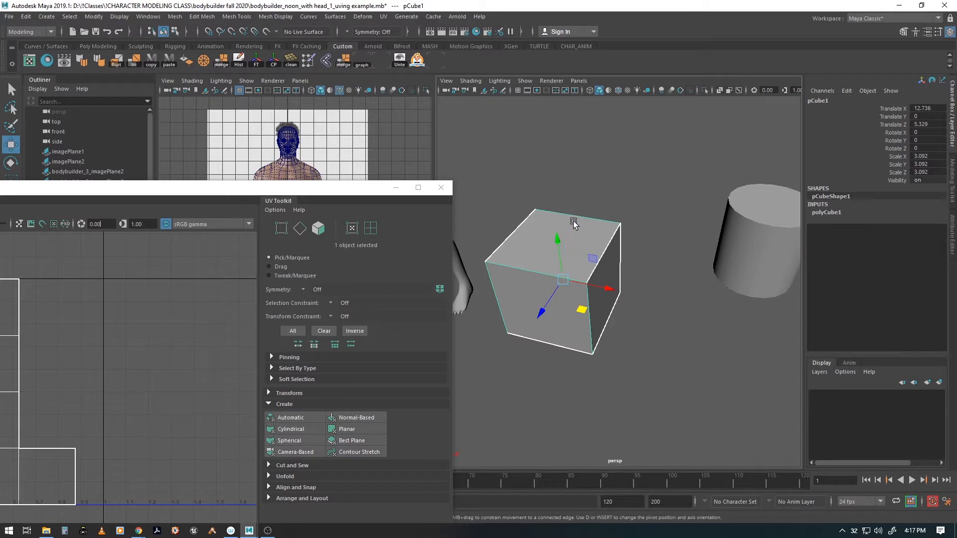
left_click_drag(271, 191, 464, 171)
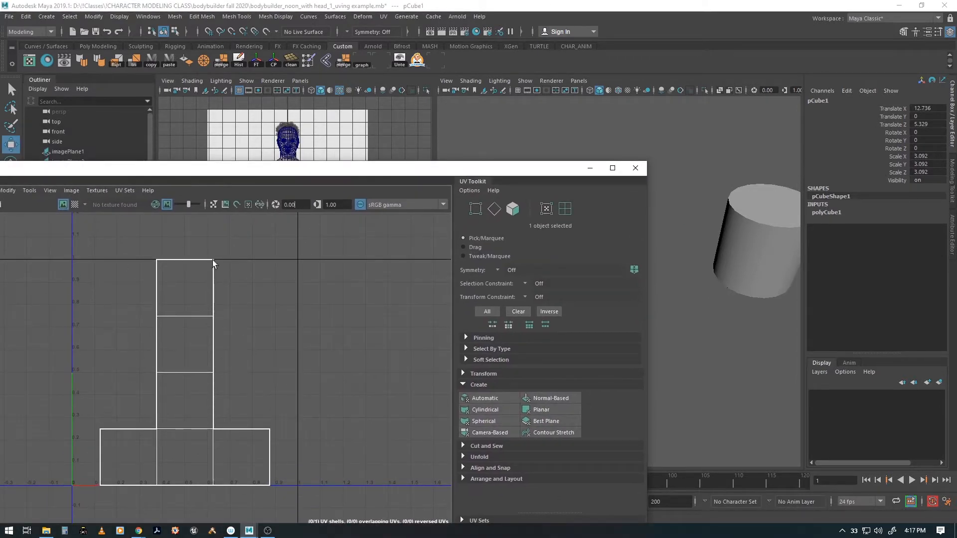
left_click_drag(320, 171, 474, 147)
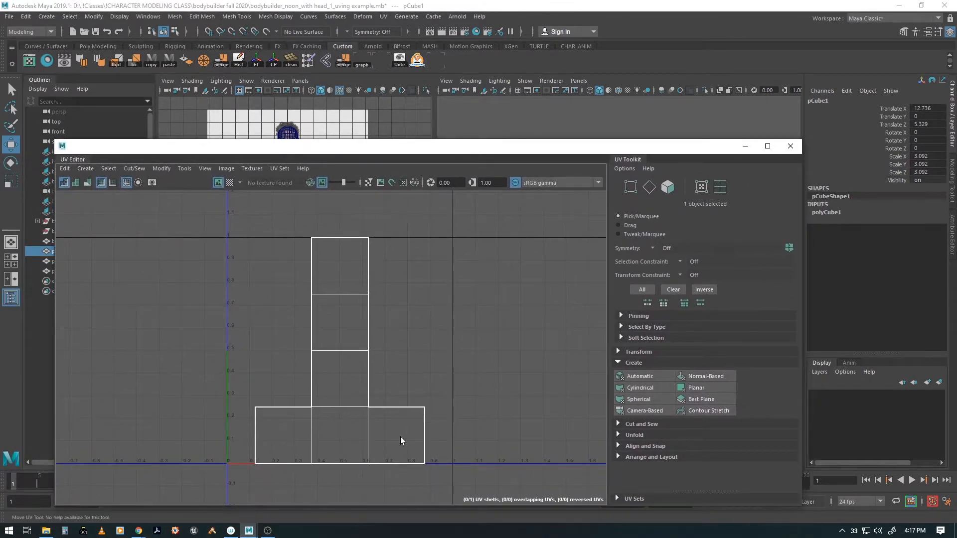
- Switch to UV selection, try moving the upper corner UV of the cube's layout, and undo the move
right_click(344, 285)
right_click_drag(400, 283, 409, 246)
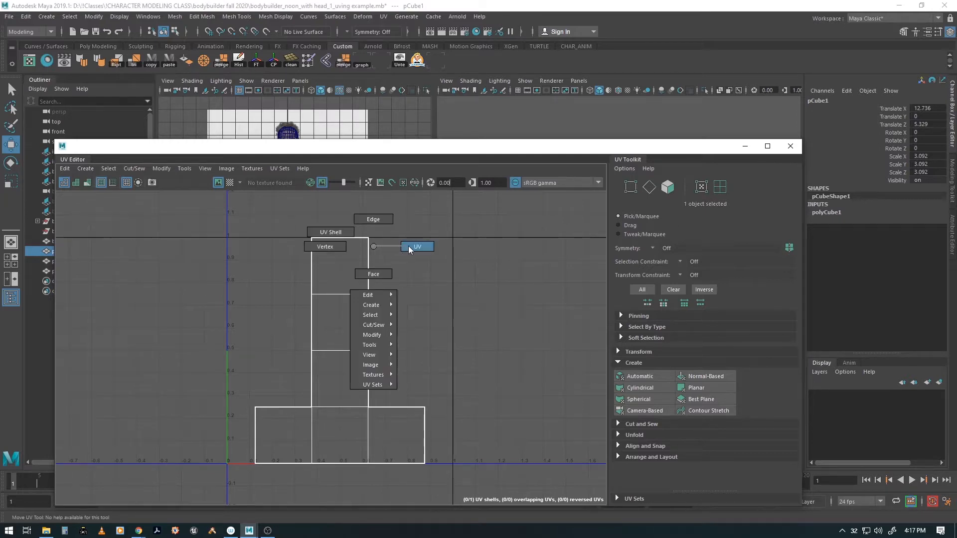
right_click_drag(407, 246, 407, 247)
left_click(368, 238)
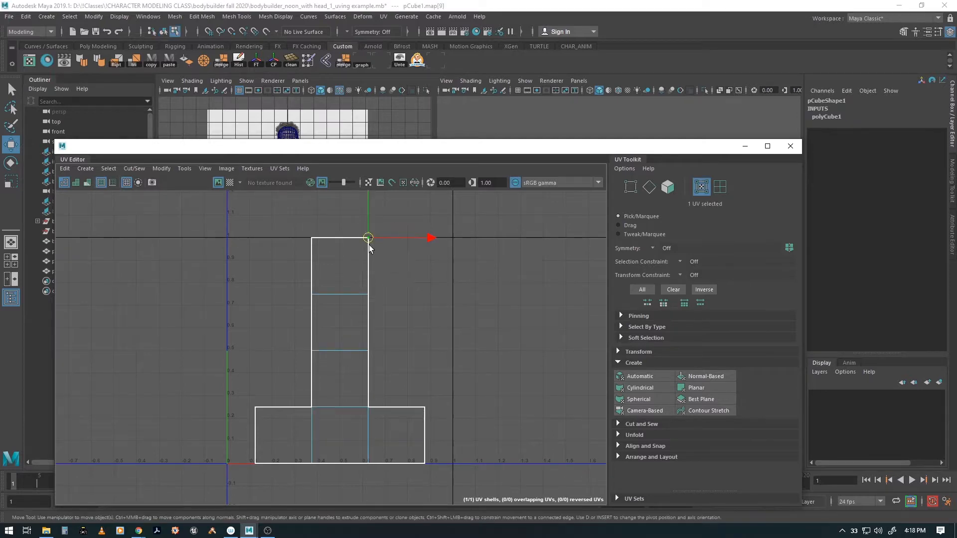
mouse_move(367, 246)
left_mouse_down()
mouse_move(363, 277)
mouse_move(438, 241)
mouse_move(370, 256)
left_mouse_up()
key("ctrl+z")
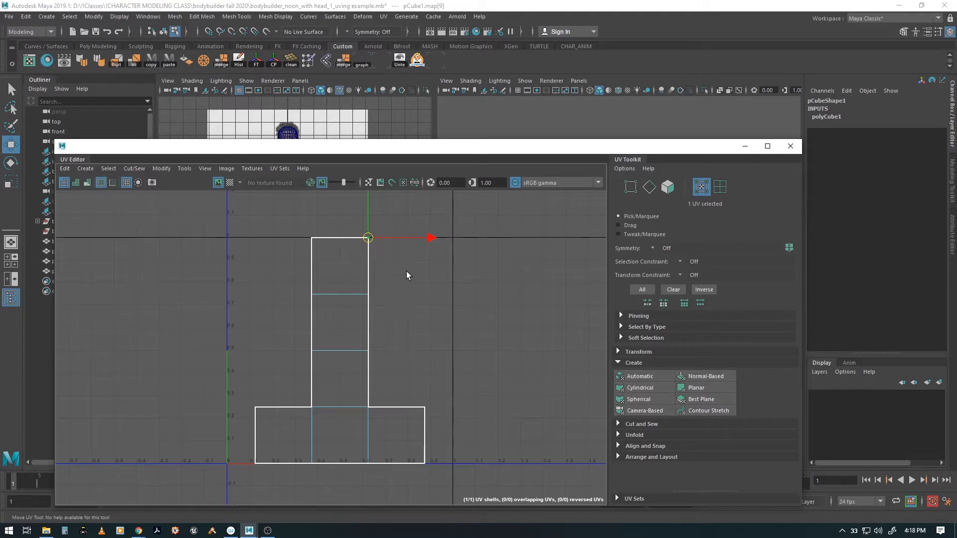
- Select the cube's entire UV shell and clear the selection
right_click_drag(405, 271, 363, 304)
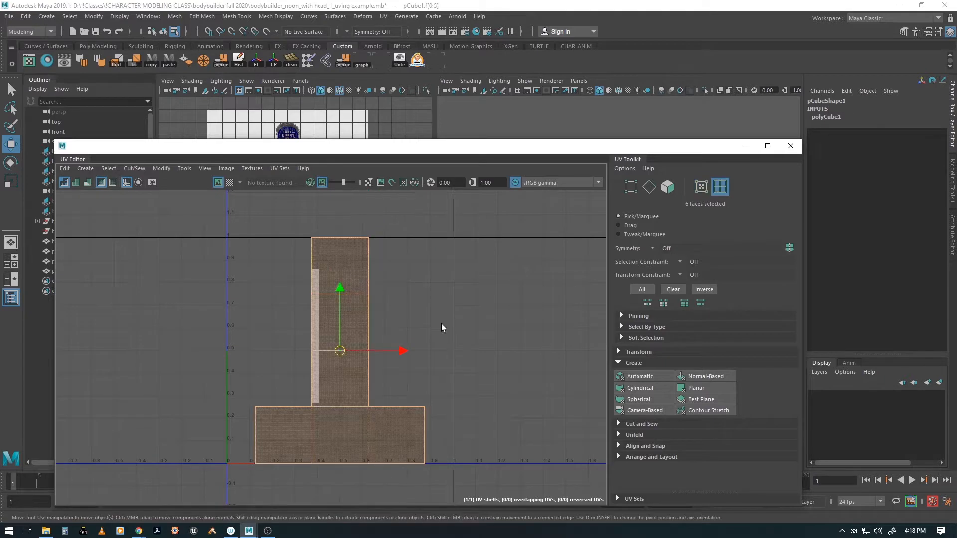
middle_click_drag(441, 314, 380, 298, "alt")
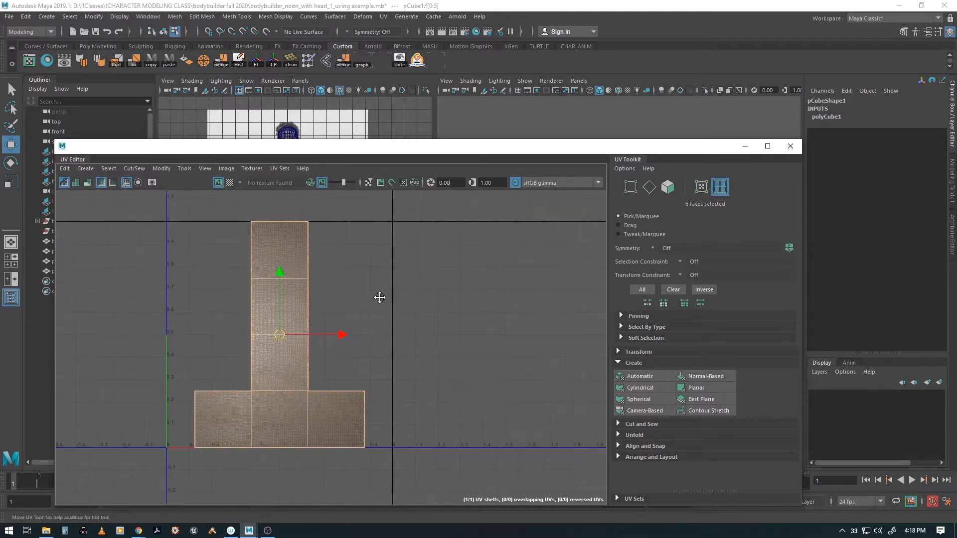
left_click(349, 280)
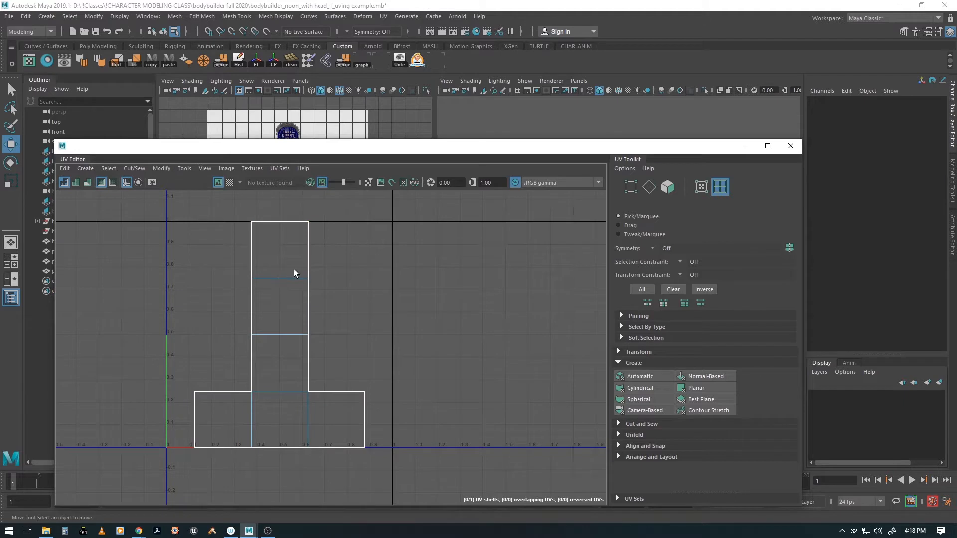
middle_click_drag(358, 273, 361, 278, "alt")
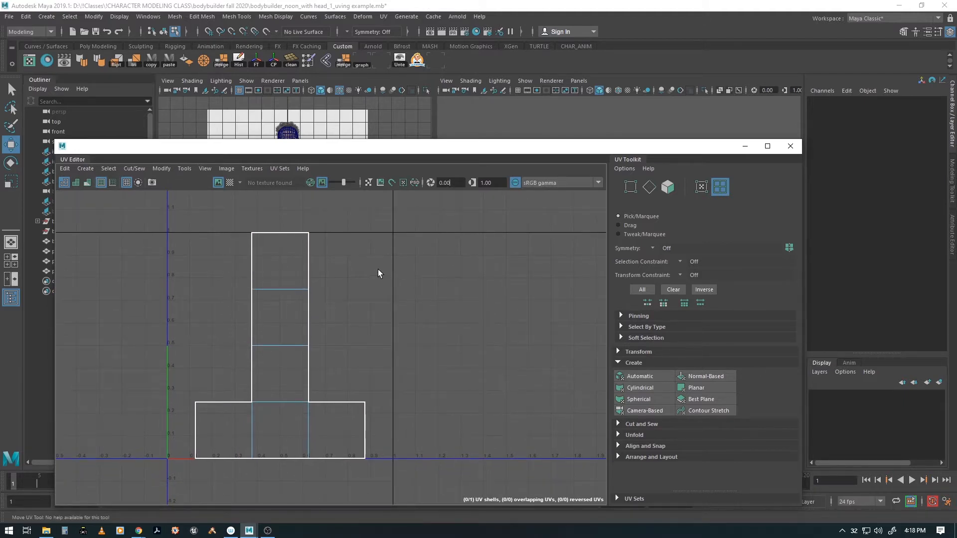
- Use face selection to examine three stacked faces of the cube's UV layout one at a time, working downward
key("F11")
left_click(283, 269)
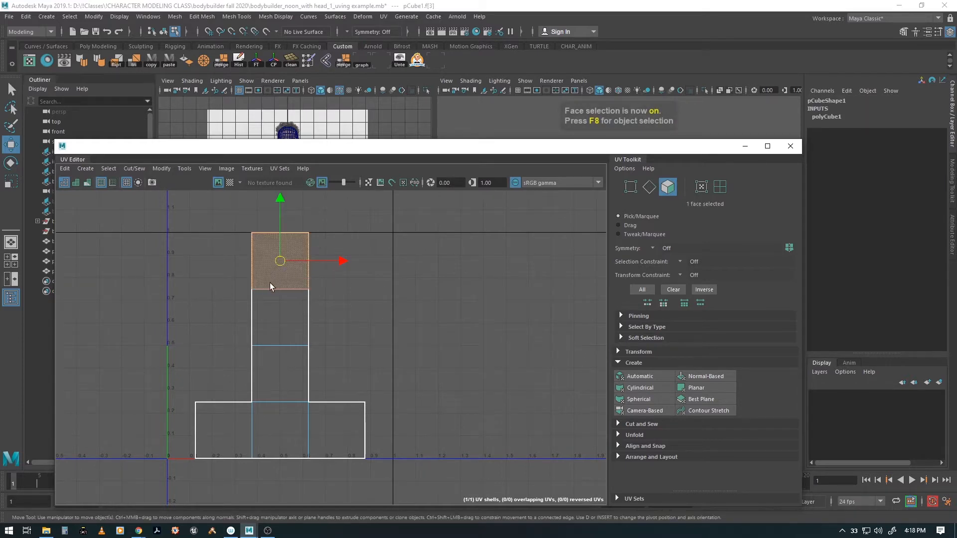
left_click(284, 314)
left_click(277, 380)
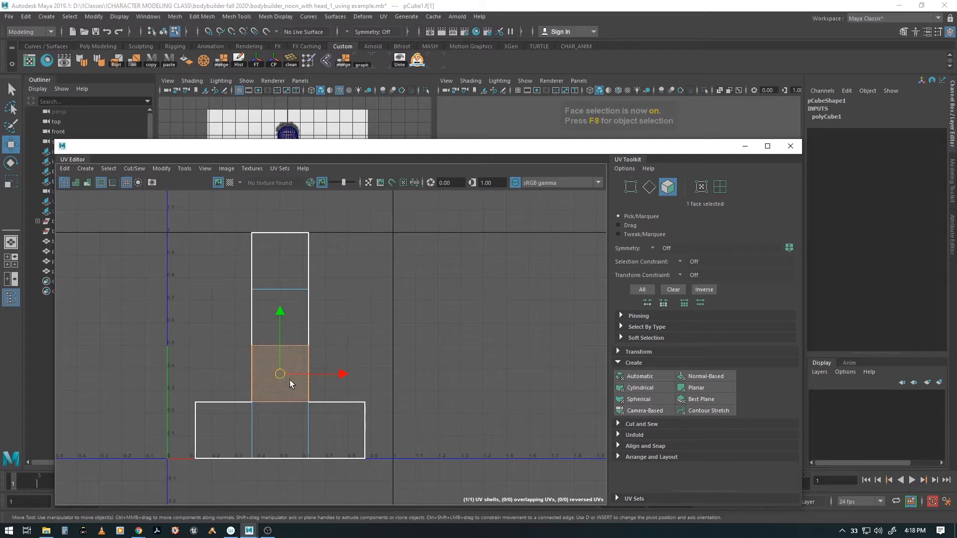
- Use edge selection to examine an inner vertical edge and the upper border edge of the right-hand square in the cube's UV layout
key("F10")
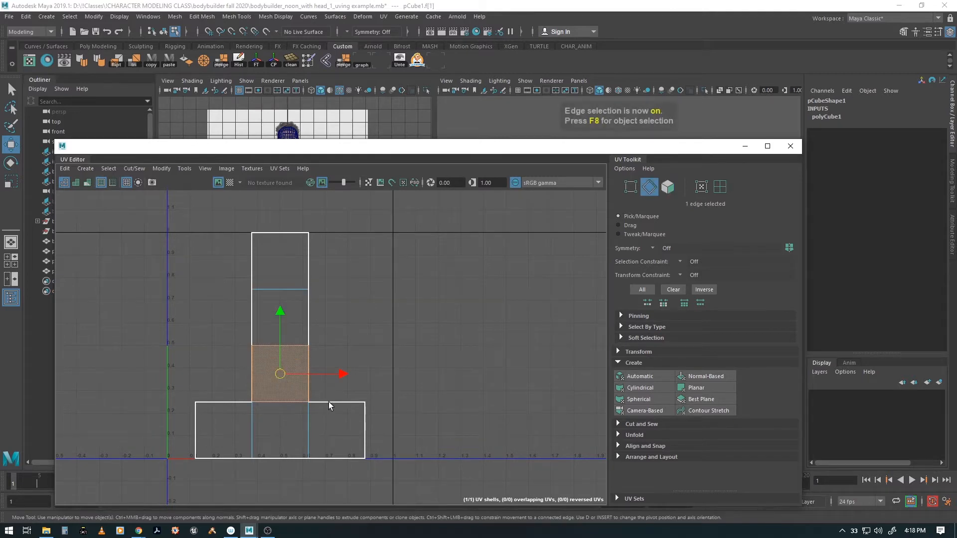
left_click(309, 425)
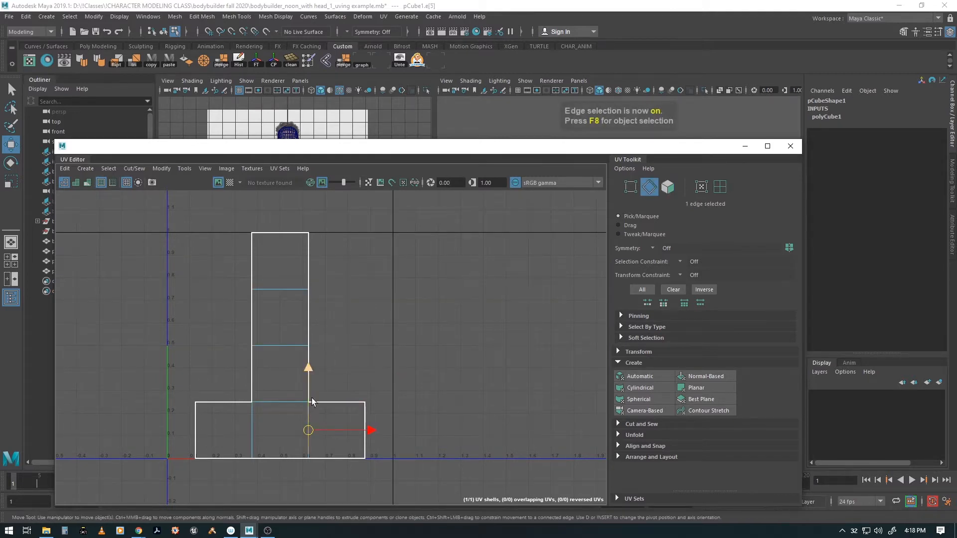
left_click(329, 401)
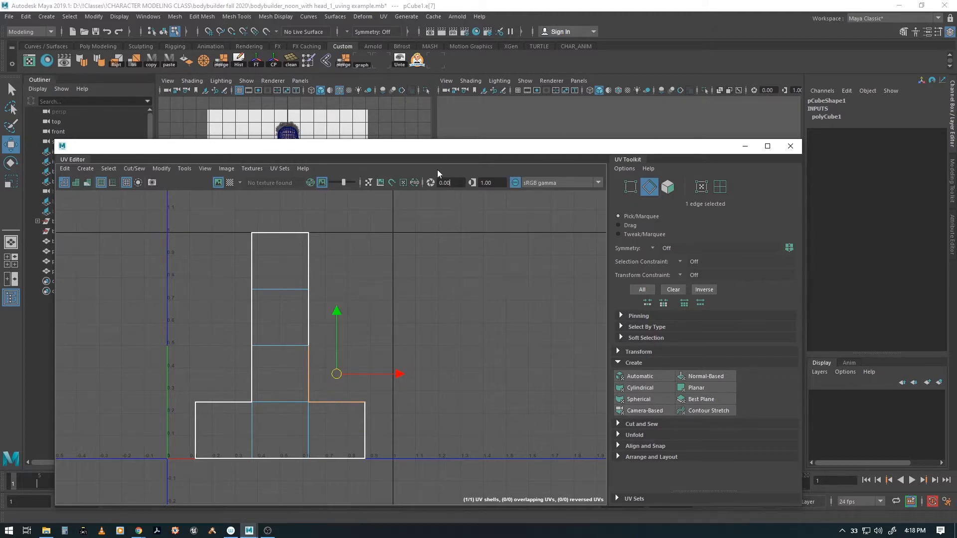
- Compare the selected UV edge with the cube in the perspective view, then return the cube to object selection with the UV Editor window moved aside
left_click_drag(457, 151, 442, 395)
left_click_drag(614, 307, 561, 306, "alt")
left_click_drag(519, 390, 519, 211)
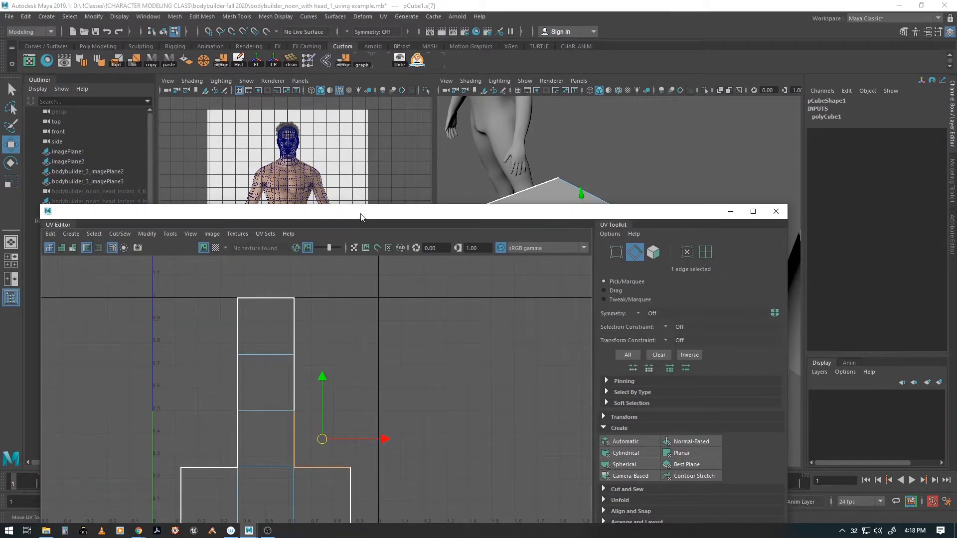
middle_click_drag(365, 391, 387, 368, "alt")
right_click_drag(419, 387, 391, 383, "alt")
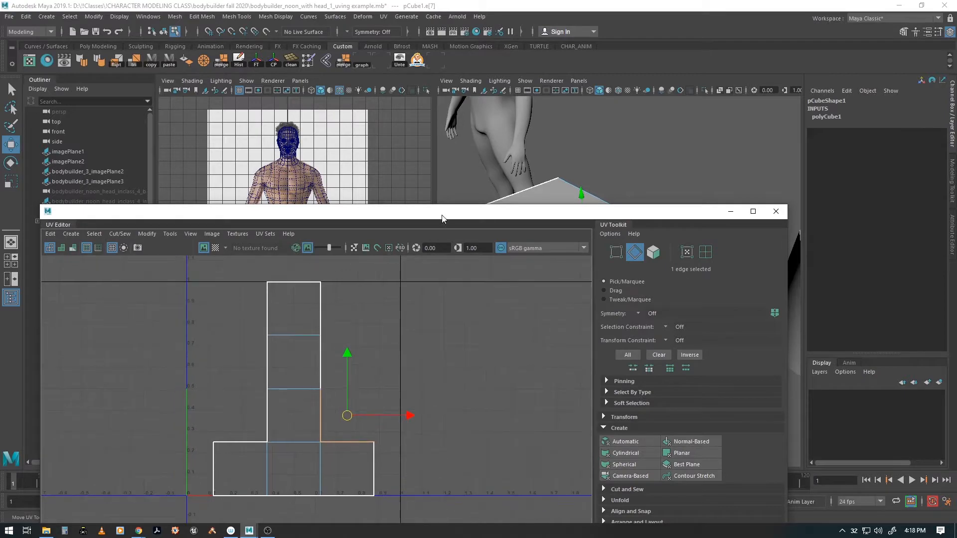
left_click_drag(442, 218, 362, 337)
left_click_drag(581, 277, 637, 243, "alt")
key("F8")
middle_click_drag(638, 244, 633, 202, "alt")
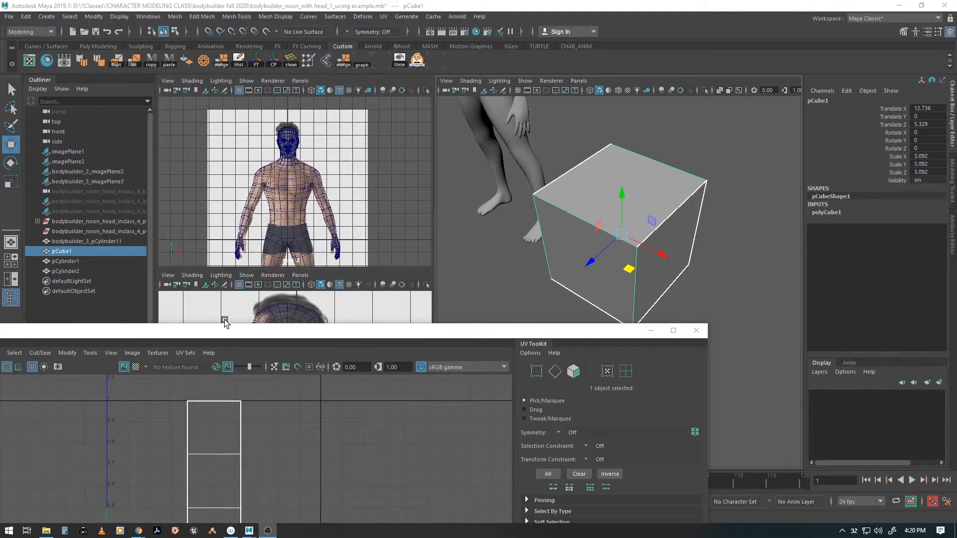
- Open Hypershade and create a new Lambert material
left_click(48, 60)
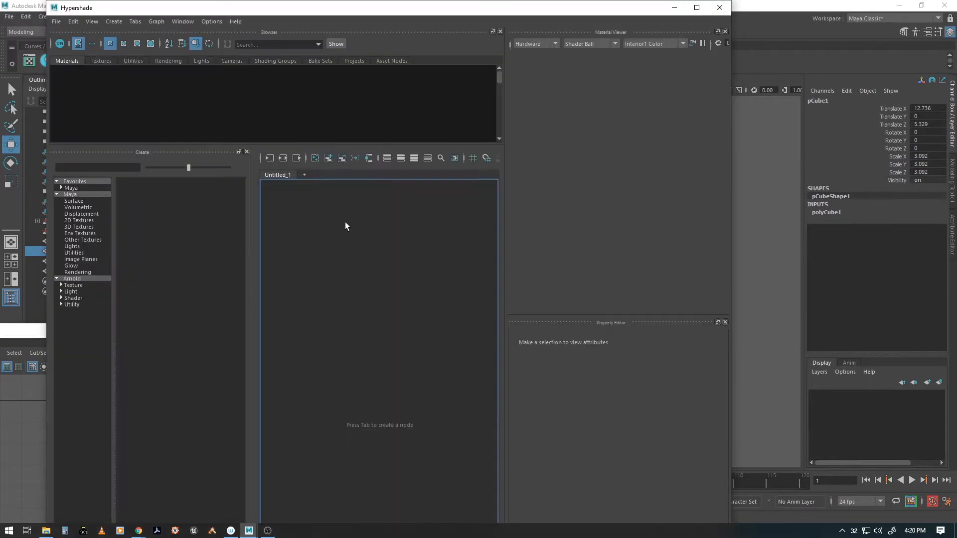
right_click(180, 104)
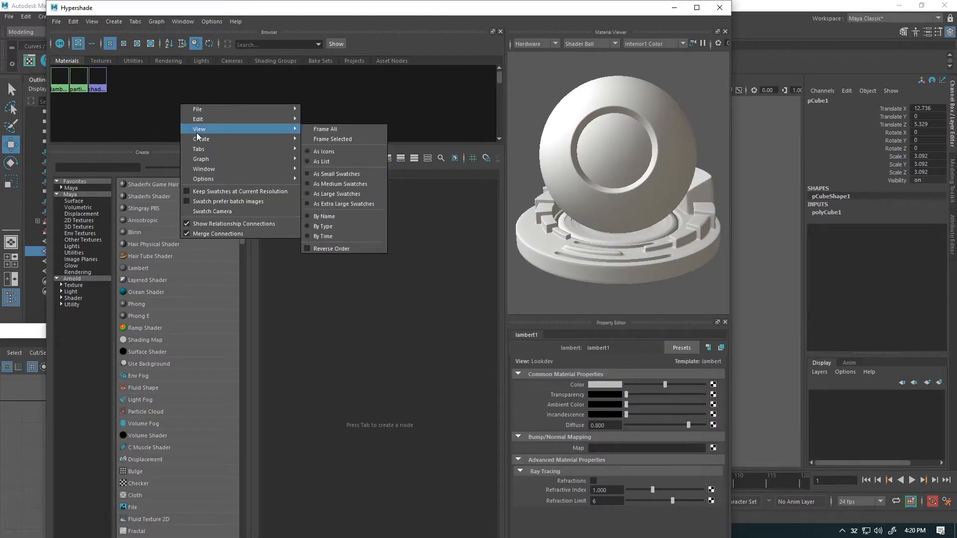
mouse_move(204, 141)
mouse_move(375, 143)
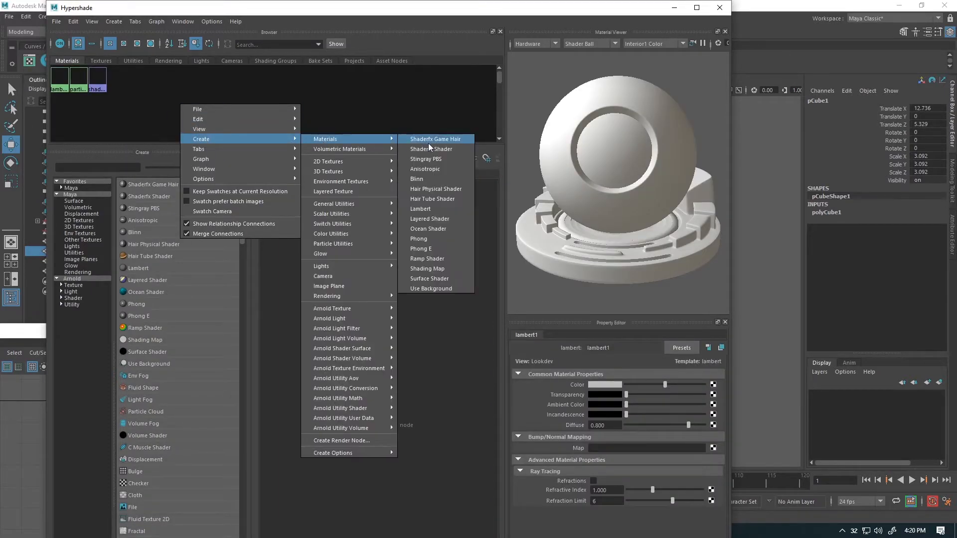
left_click(419, 208)
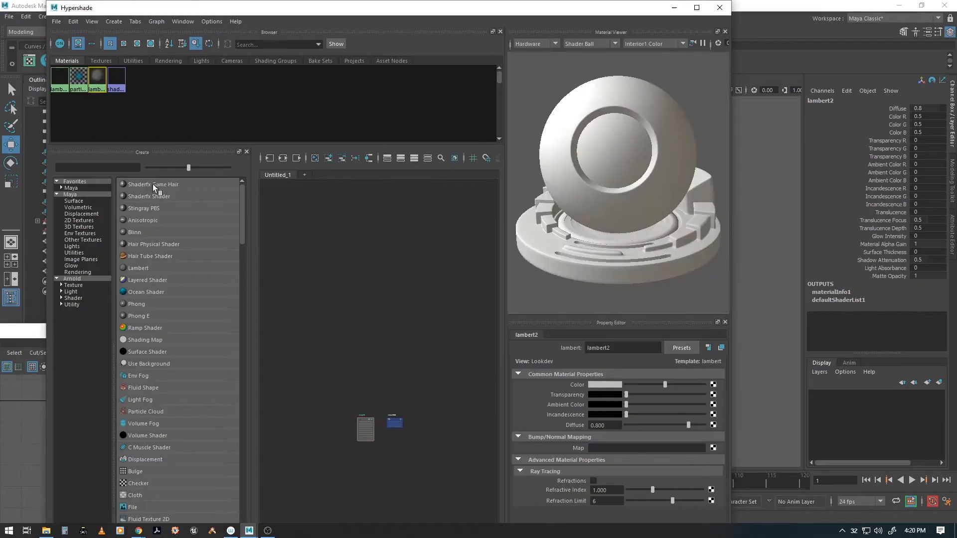
- Map a File texture to the new Lambert's color and load crate.jpg from the !CHARACTER MODELING CLASS folder
left_click(713, 385)
left_click(531, 229)
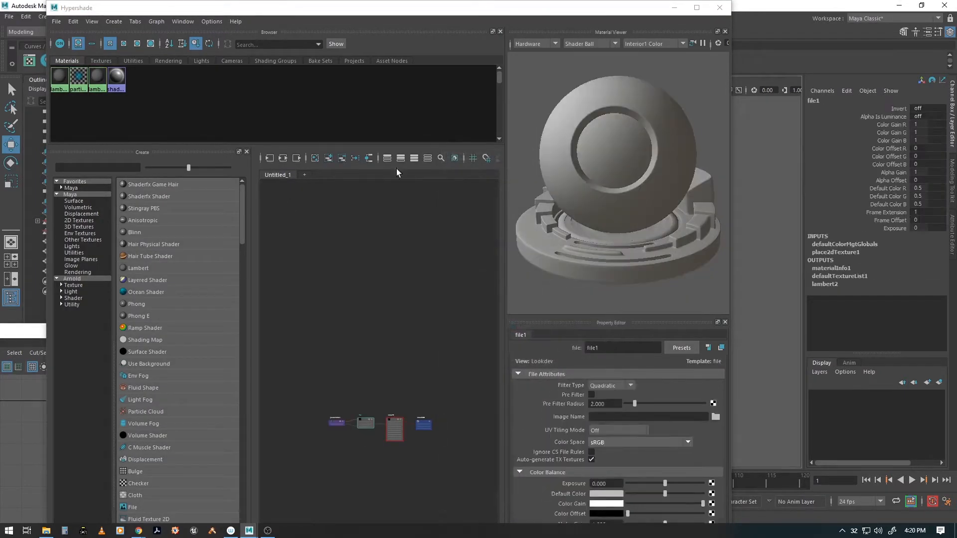
left_click(714, 416)
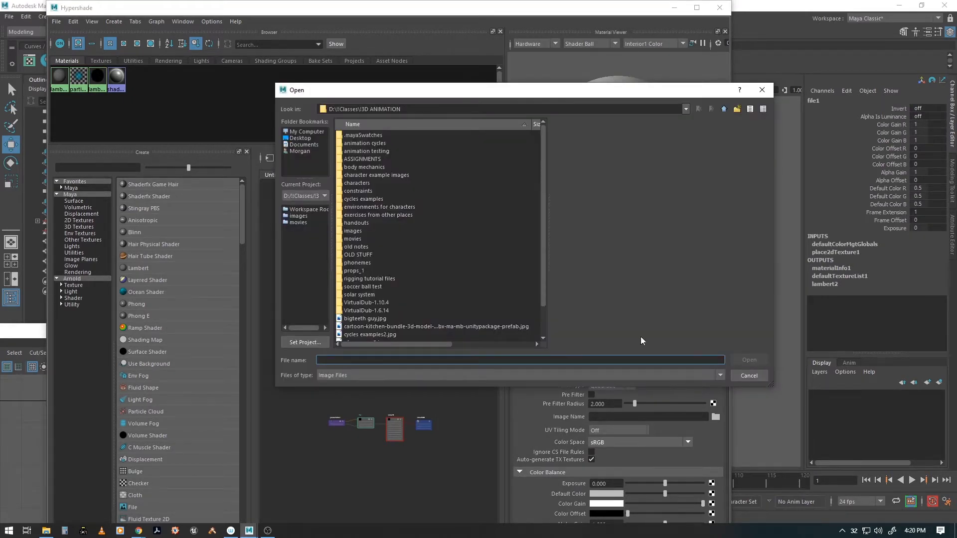
scroll(406, 259, "down", 2)
scroll(405, 243, "up", 2)
left_click(724, 109)
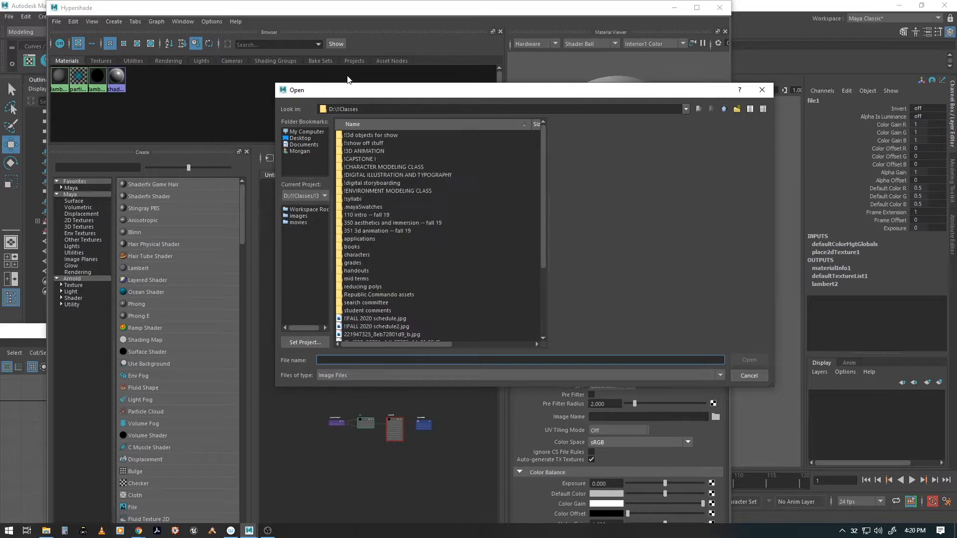
double_click(376, 167)
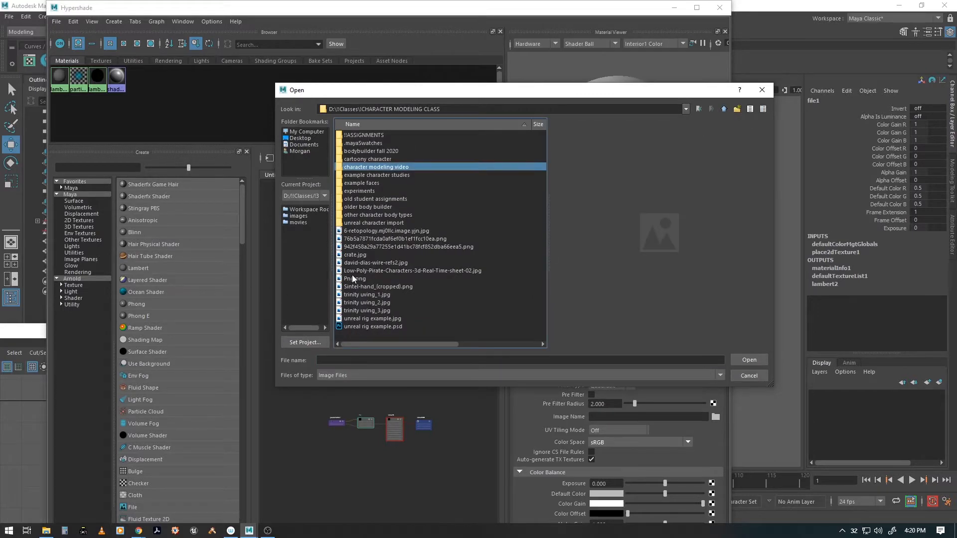
left_click(352, 256)
left_click(744, 360)
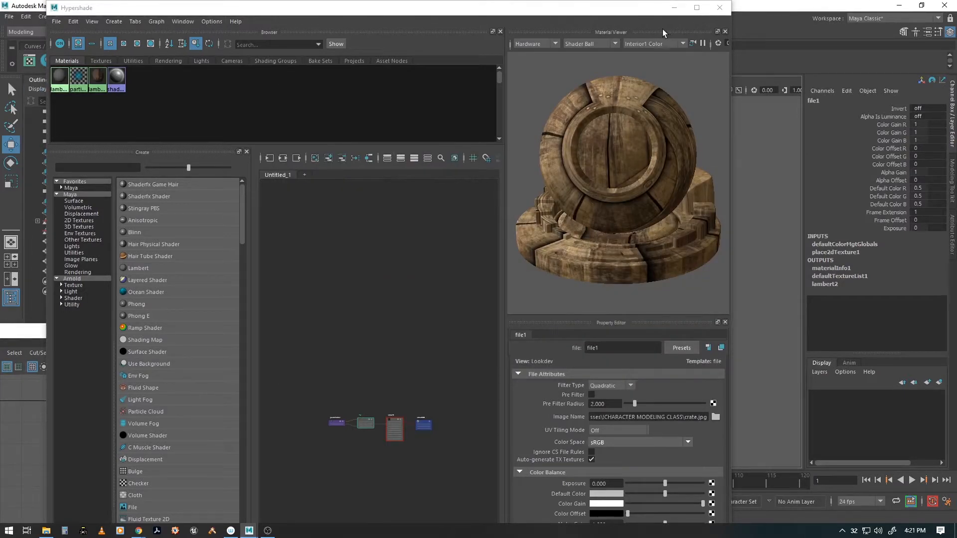
- Move the Hypershade window clear of the cube, select the cube, and assign the crate Lambert material to it
left_click_drag(429, 8, 472, 156)
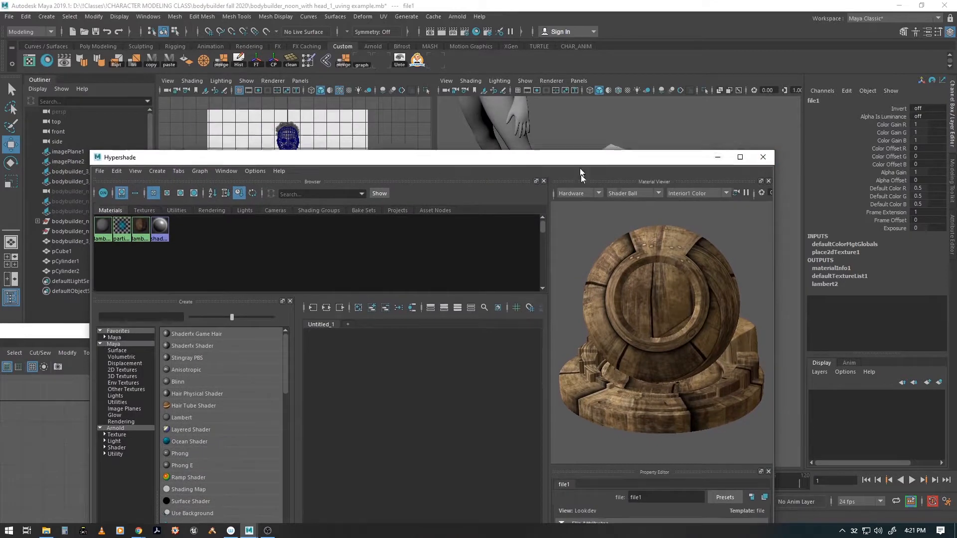
left_click_drag(580, 156, 610, 393)
left_click(614, 210)
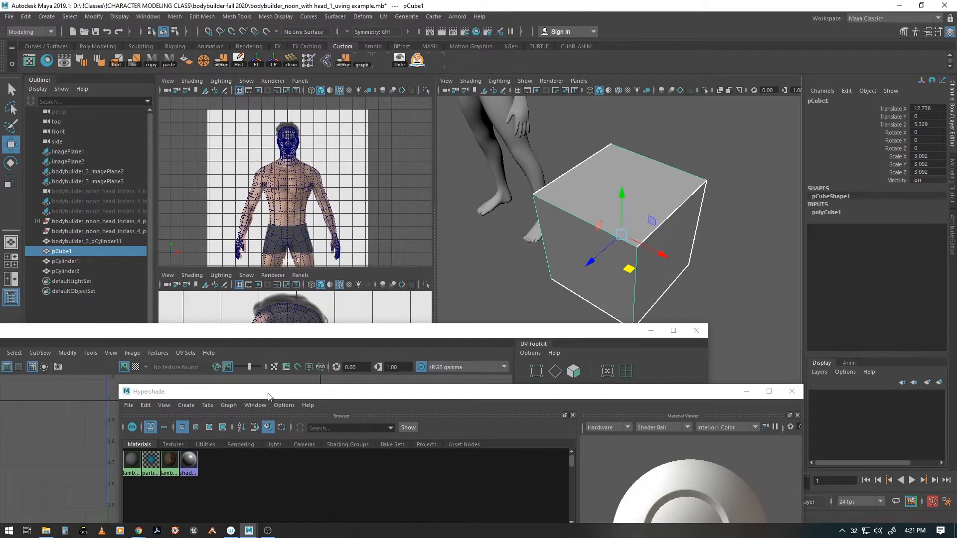
left_click_drag(269, 397, 313, 338)
right_click_drag(213, 399, 209, 365)
- Turn on textured shading in the perspective view and close Hypershade
middle_click_drag(629, 276, 607, 267, "alt")
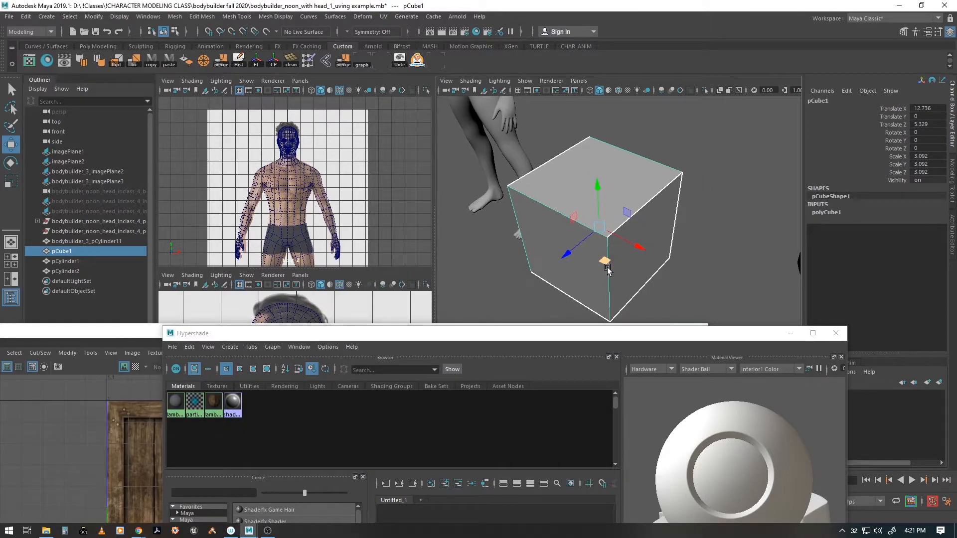
key("6")
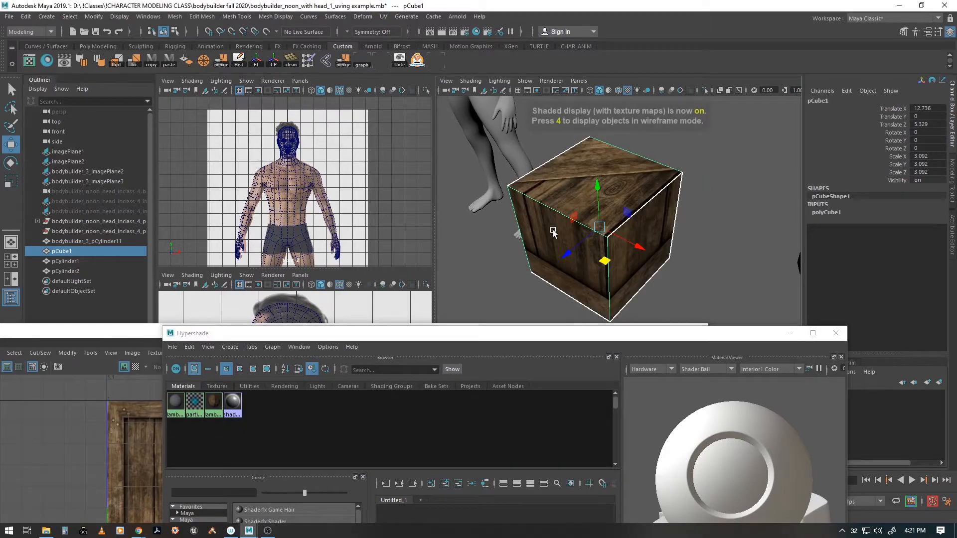
left_click(836, 333)
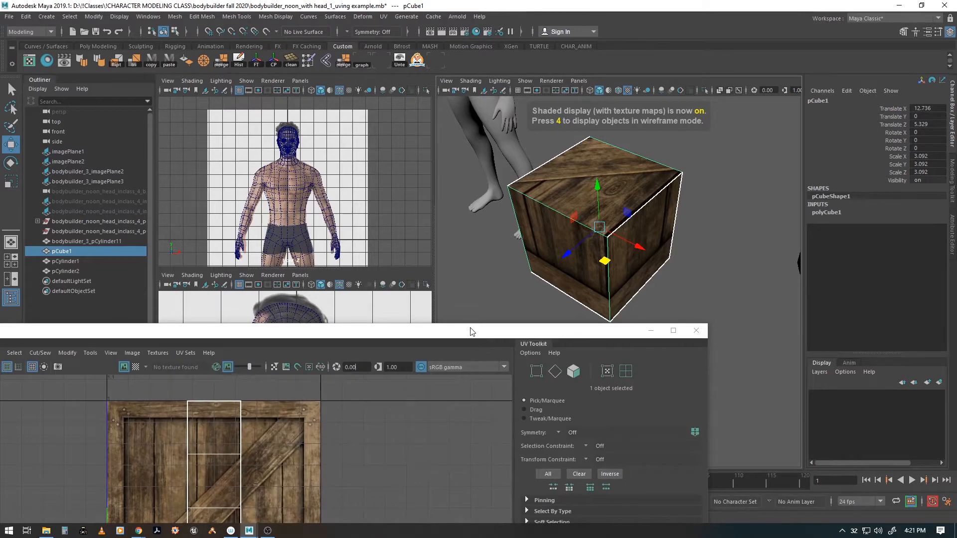
- Reposition the UV Editor window to compare the cube's UV layout over the crate image with the textured cube in the perspective view
left_click_drag(472, 332, 543, 287)
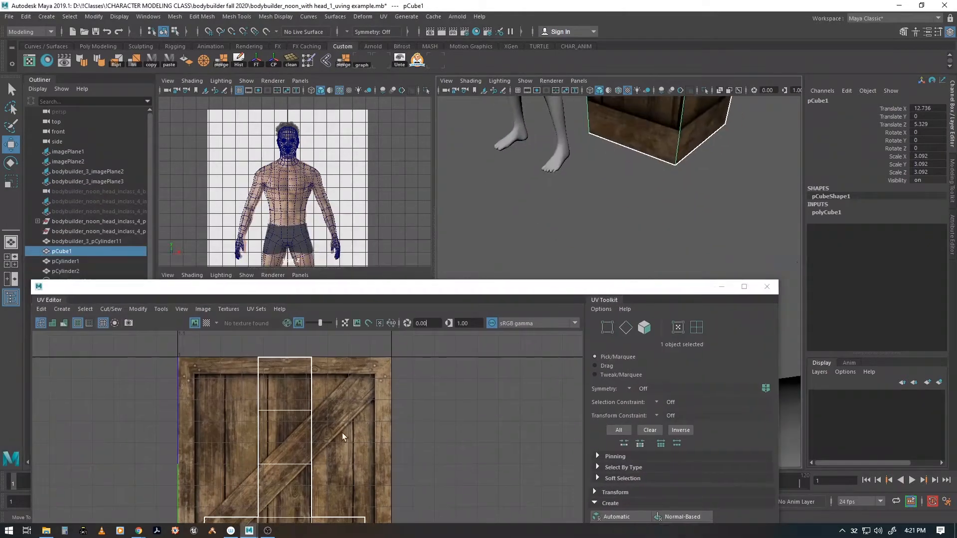
left_click_drag(366, 282, 400, 135)
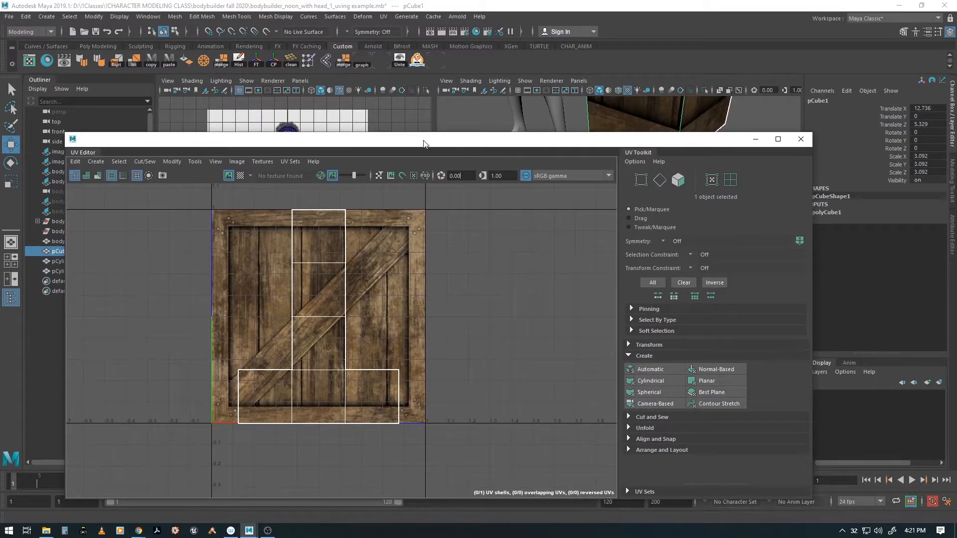
left_click_drag(423, 144, 412, 378)
key("f")
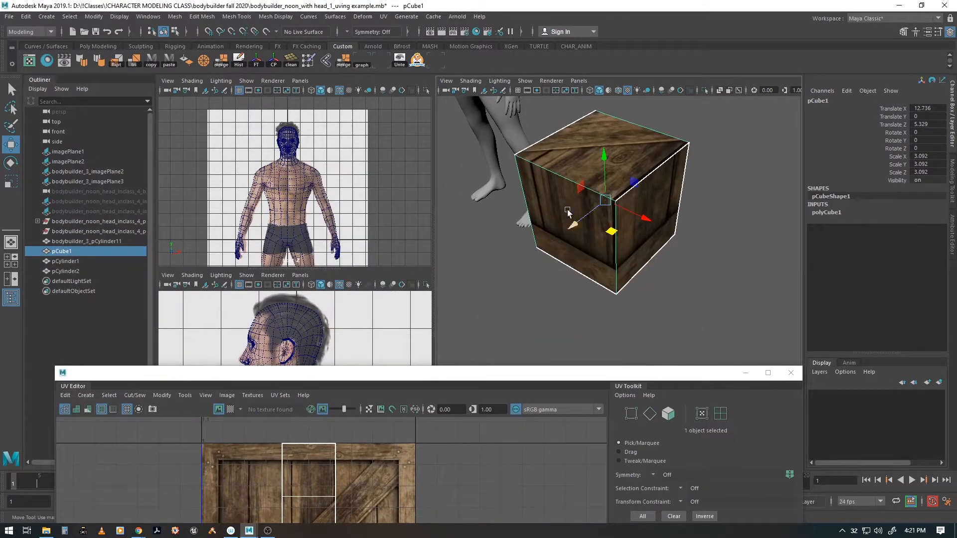
left_click_drag(592, 267, 565, 278, "alt")
left_click_drag(509, 367, 493, 189)
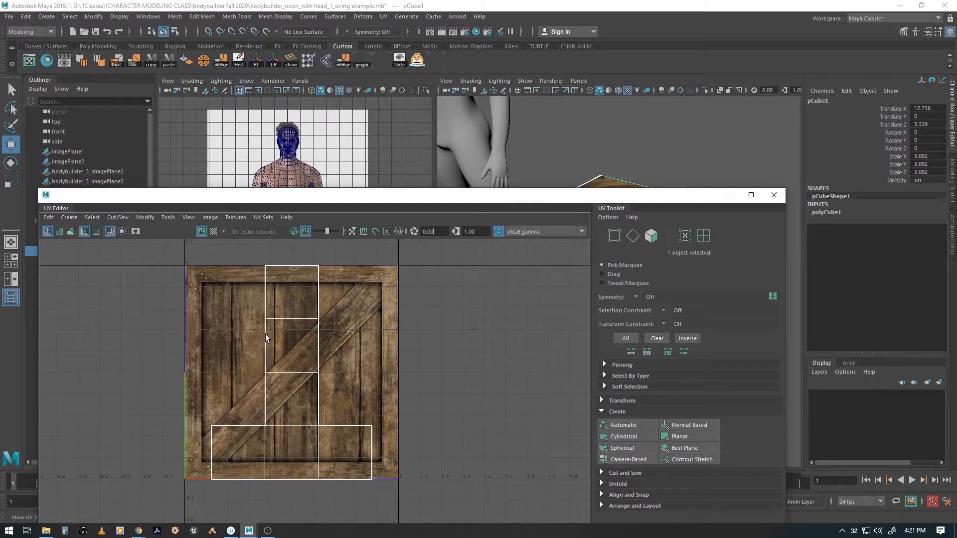
right_click_drag(365, 372, 250, 357, "alt")
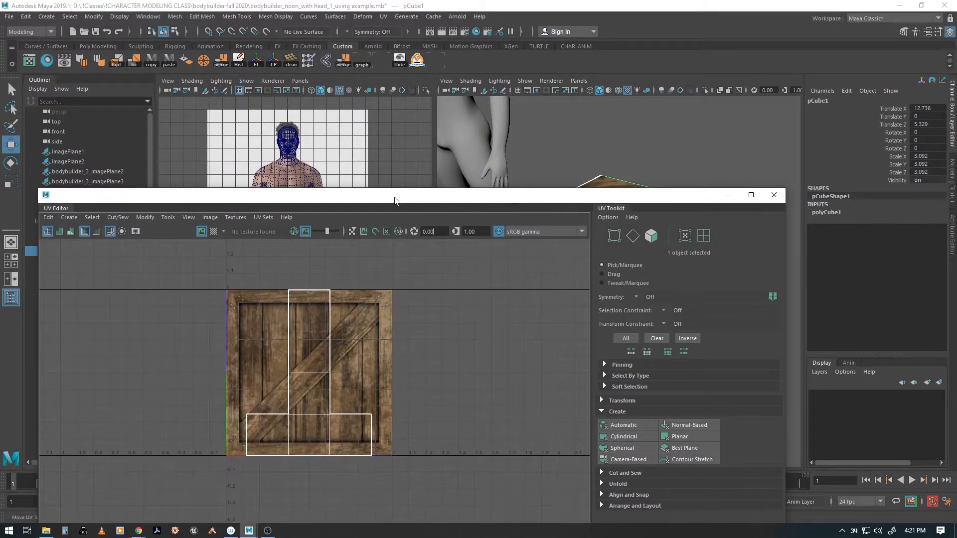
- Apply an Automatic UV projection to the cube and examine its projection planes in the perspective view
left_click(627, 428)
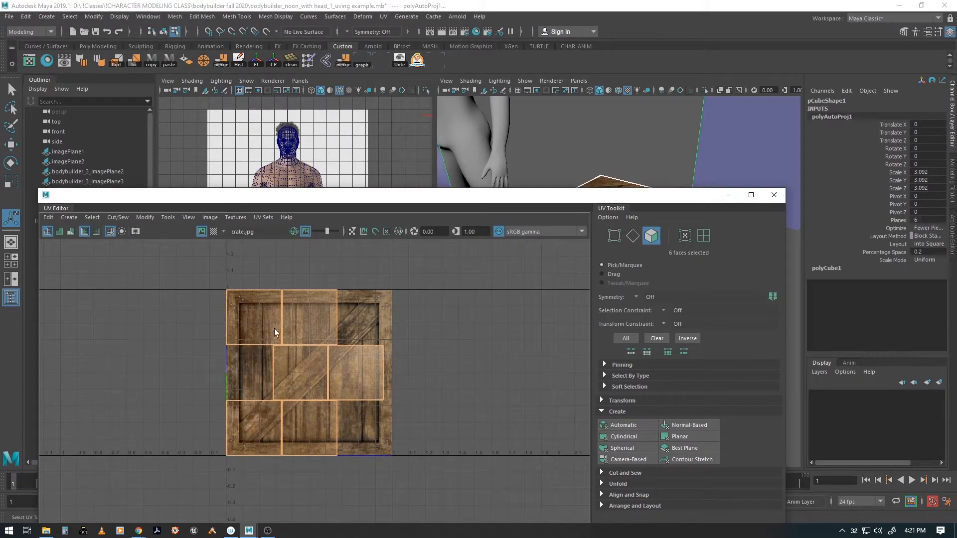
left_click_drag(486, 201, 497, 413)
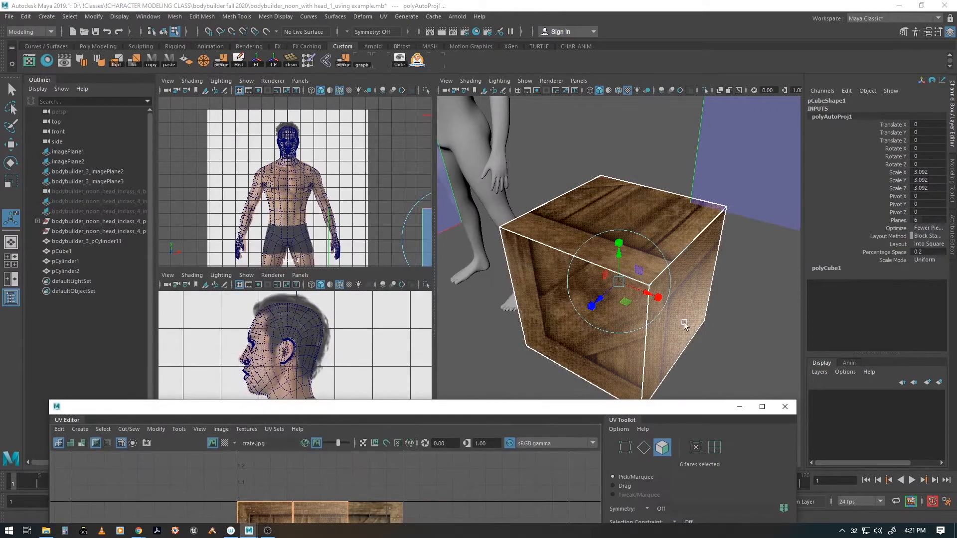
right_click_drag(573, 309, 528, 290, "alt")
left_click_drag(576, 326, 507, 294, "alt")
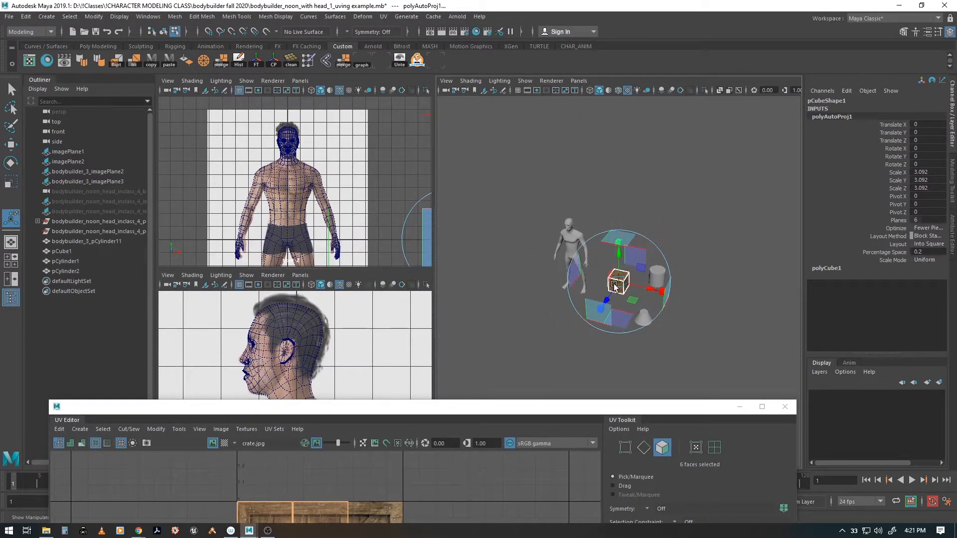
left_click_drag(447, 408, 443, 349)
left_click_drag(575, 256, 570, 247, "alt")
middle_click_drag(571, 247, 566, 213, "alt")
right_click_drag(573, 220, 690, 258, "alt")
left_click_drag(586, 210, 621, 223, "alt")
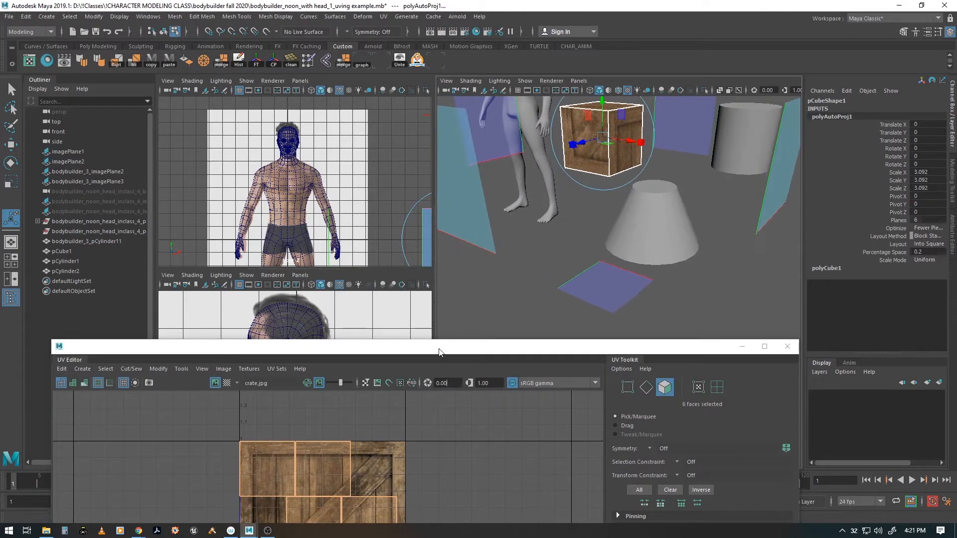
- Bring the UV Editor window back into full view, activate the Move tool, and switch to UV shell selection
left_click_drag(440, 352, 444, 164)
left_click(444, 244)
left_click(259, 282)
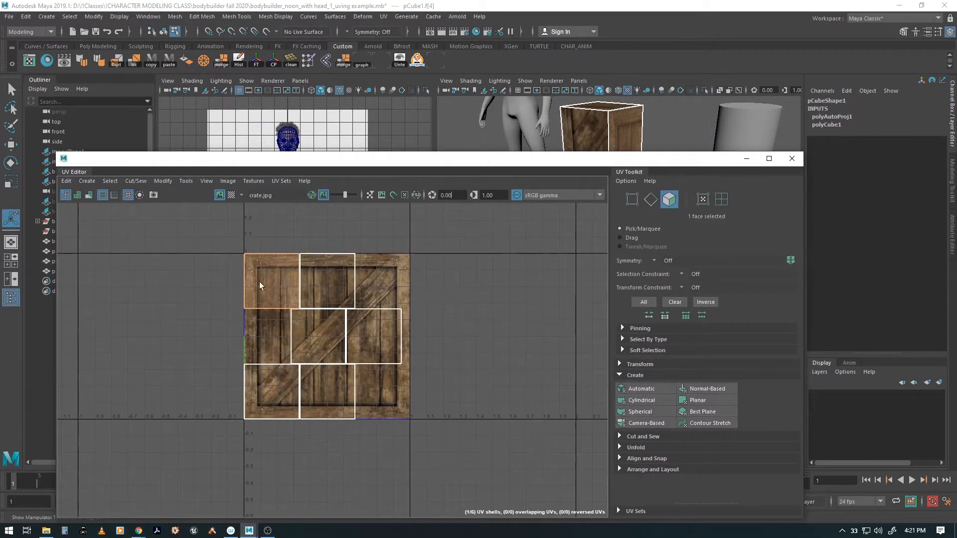
key("w")
left_click(478, 292)
right_click_drag(476, 293, 428, 282)
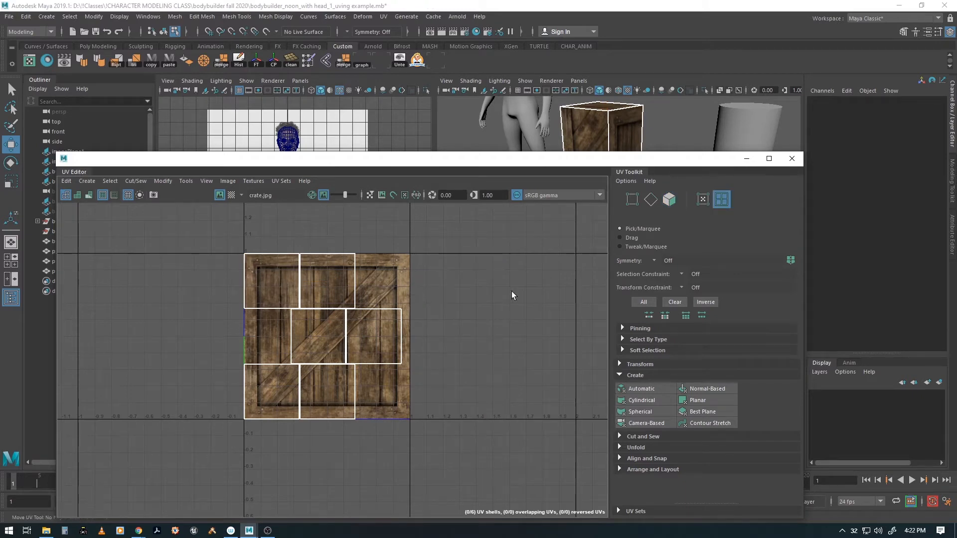
- Stack the cube's upper-left, center and middle-right UV shells onto the shell at the top middle of the crate image
left_click(262, 280)
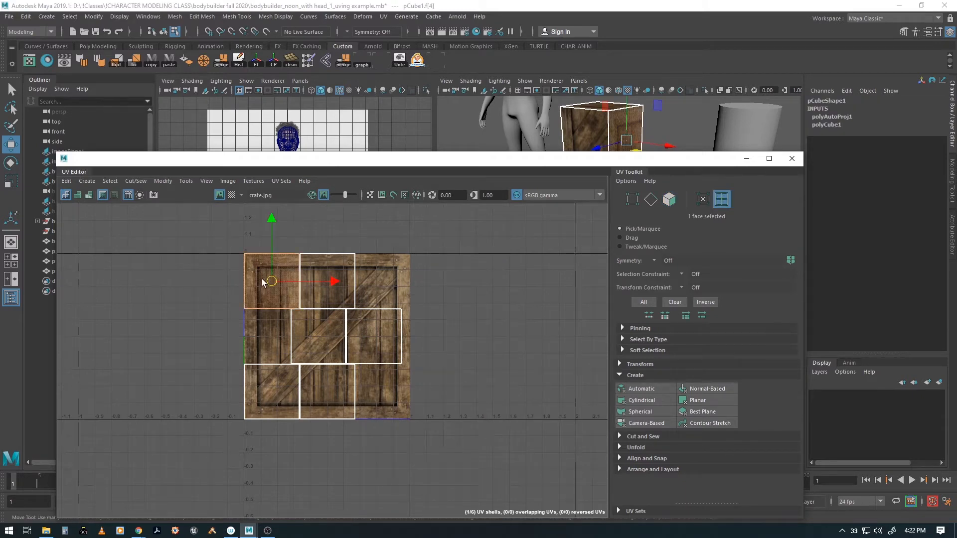
left_click_drag(271, 283, 327, 282)
left_click(315, 337)
left_click_drag(319, 342, 329, 288)
left_click(374, 335)
left_click_drag(374, 335, 327, 279)
- Move the two bottom UV shells onto the stack at the top middle and select all six stacked shells
left_click(277, 384)
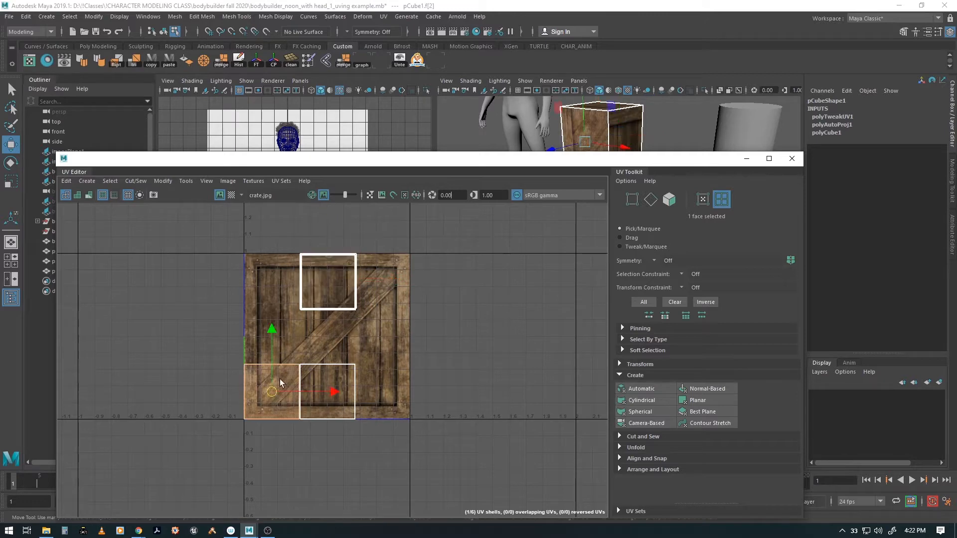
left_click_drag(273, 396, 328, 286)
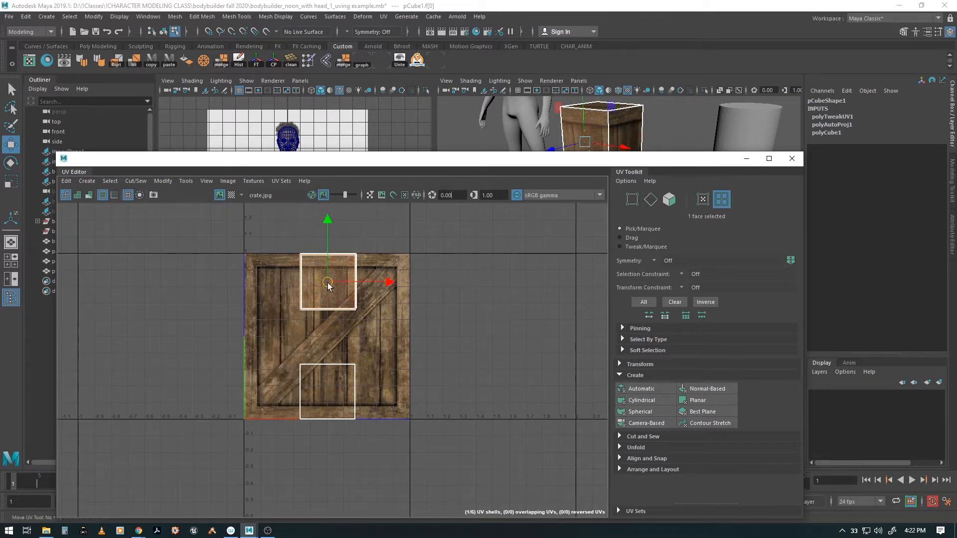
left_click(324, 390)
left_click_drag(323, 390, 327, 284)
left_click_drag(350, 329, 294, 245)
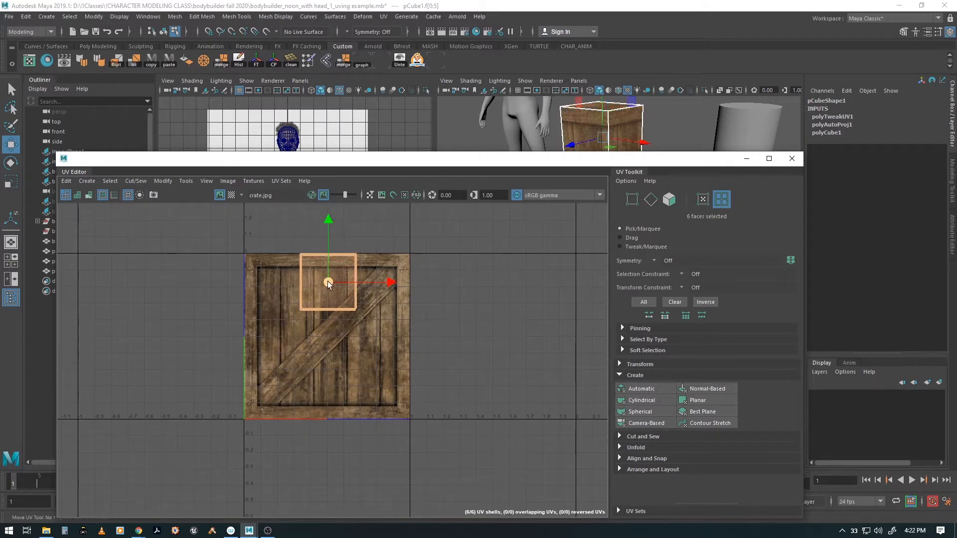
- Move and scale the six stacked UV shells until they nearly fill the crate image's square
left_click_drag(328, 284, 437, 182)
key("r")
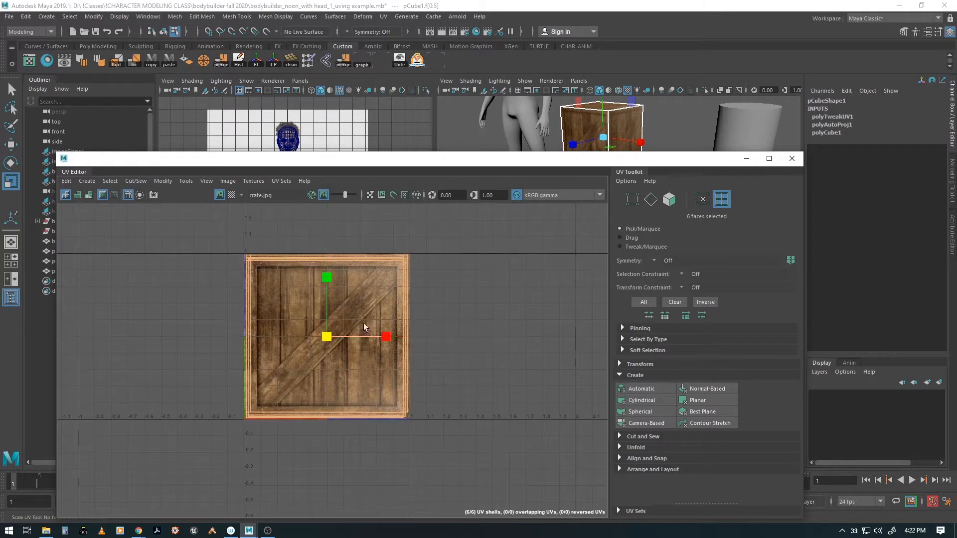
middle_click_drag(363, 305, 357, 331, "alt")
right_click_drag(348, 399, 464, 401, "alt")
middle_click_drag(440, 322, 452, 343, "alt")
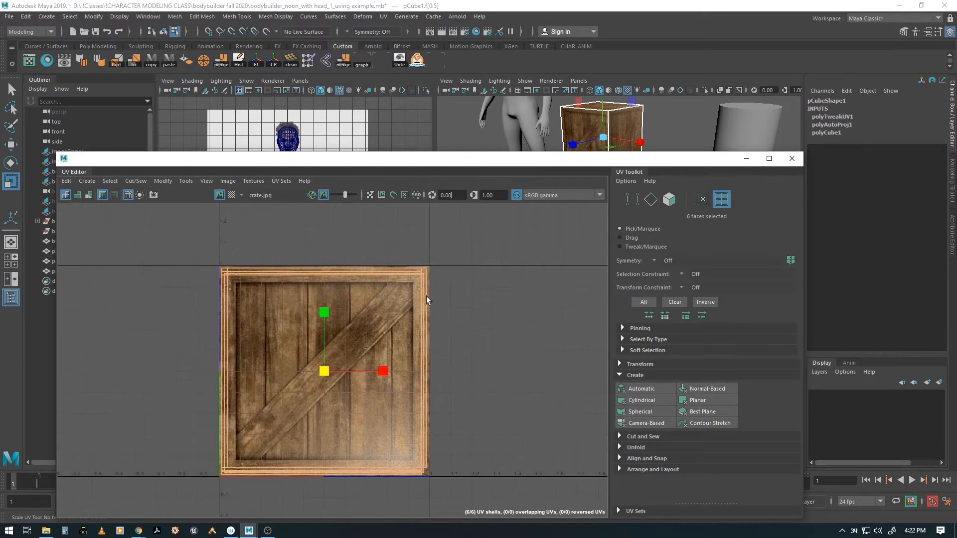
- Switch to UV selection and snap the stack's upper-right corner UVs to the grid corner of the crate image
key("w")
right_click_drag(397, 309, 436, 310)
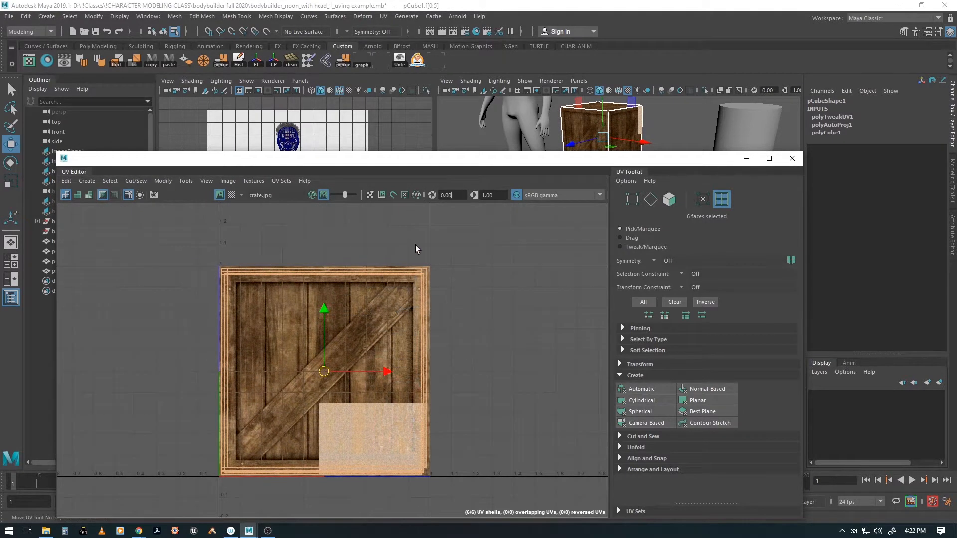
left_click_drag(473, 303, 408, 243)
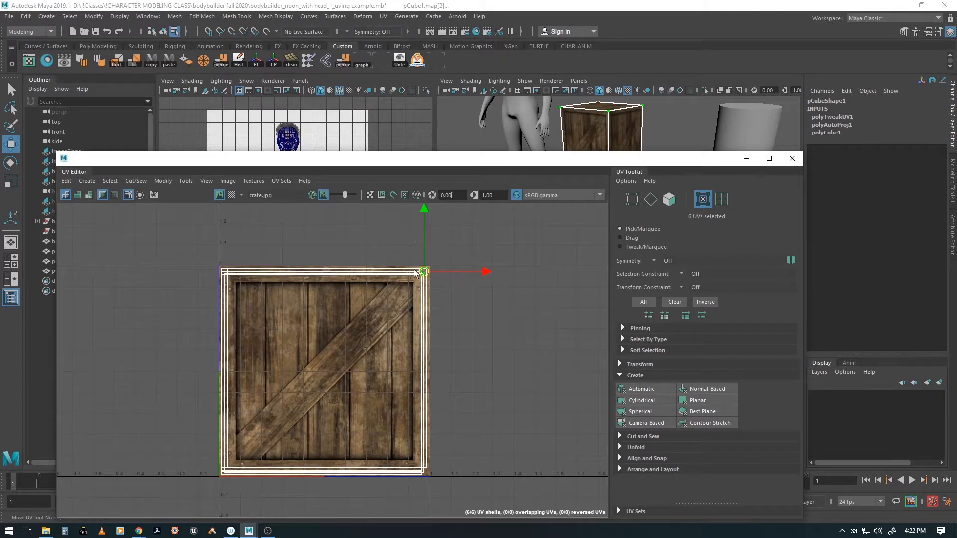
key("x")
mouse_move(424, 275)
left_mouse_down()
mouse_move(439, 262)
mouse_move(421, 269)
mouse_move(431, 266)
left_mouse_up()
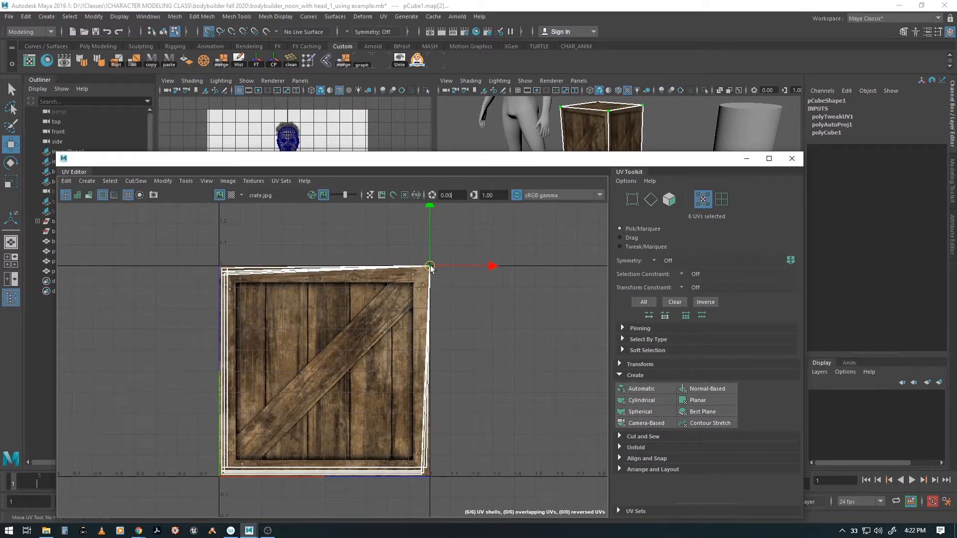
- Snap the stack's lower-right, lower-left and upper-left corner UVs to the crate image's grid corners, and return to object selection
left_click_drag(373, 435, 477, 498)
middle_click_drag(477, 499, 432, 348, "alt")
left_click_drag(393, 384, 398, 388)
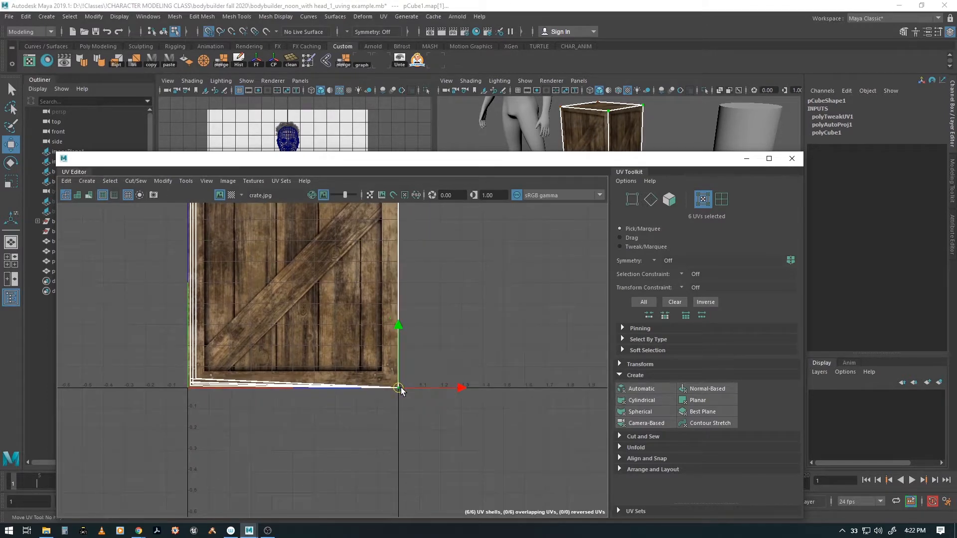
left_click_drag(175, 365, 188, 388)
middle_click_drag(257, 306, 307, 406, "alt")
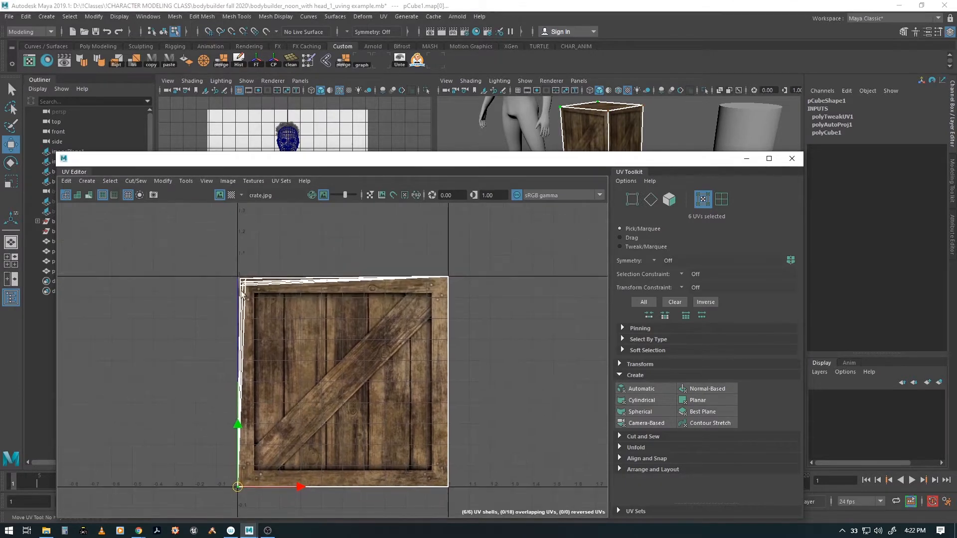
left_click_drag(260, 309, 237, 276)
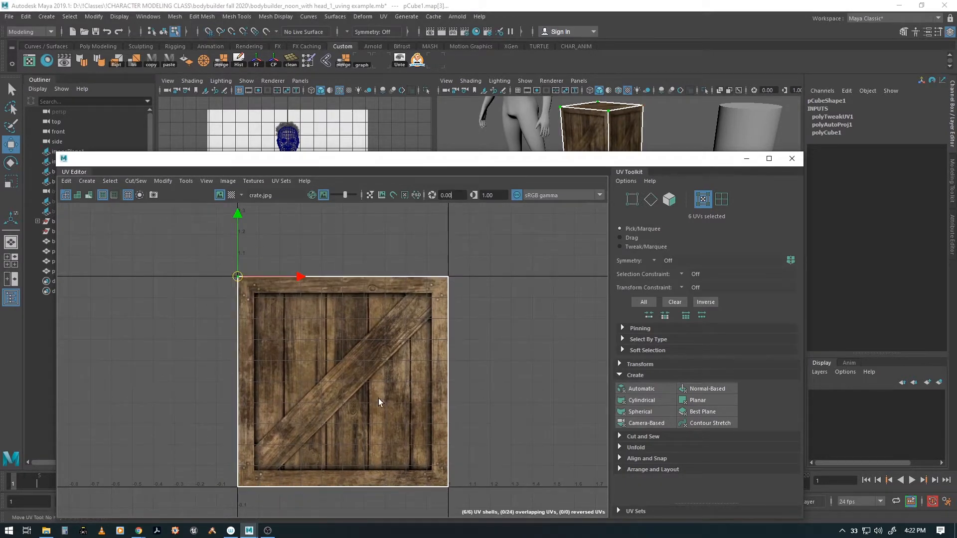
key("F8")
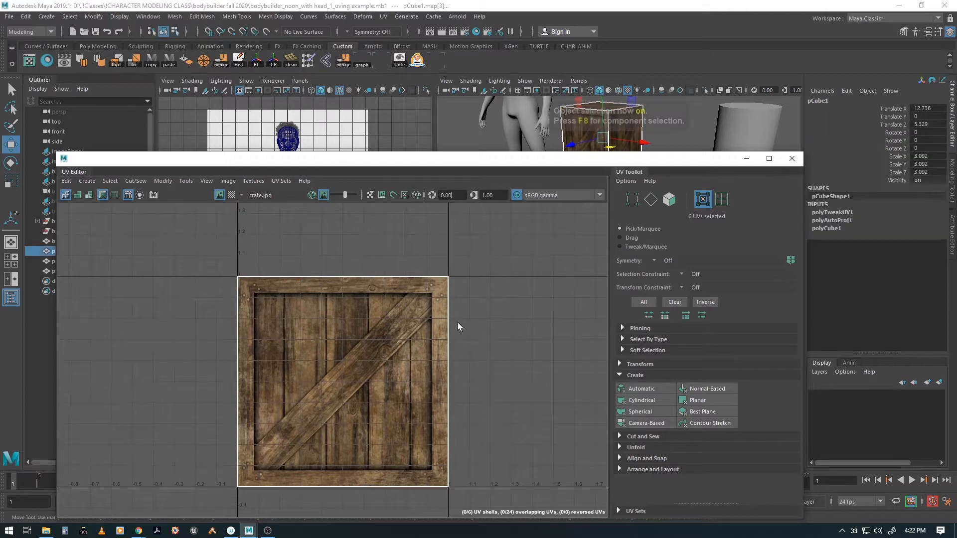
- Move the UV Editor window clear of the perspective view, examine the crate texture on the cube, and deselect it
middle_click_drag(376, 278, 338, 276, "alt")
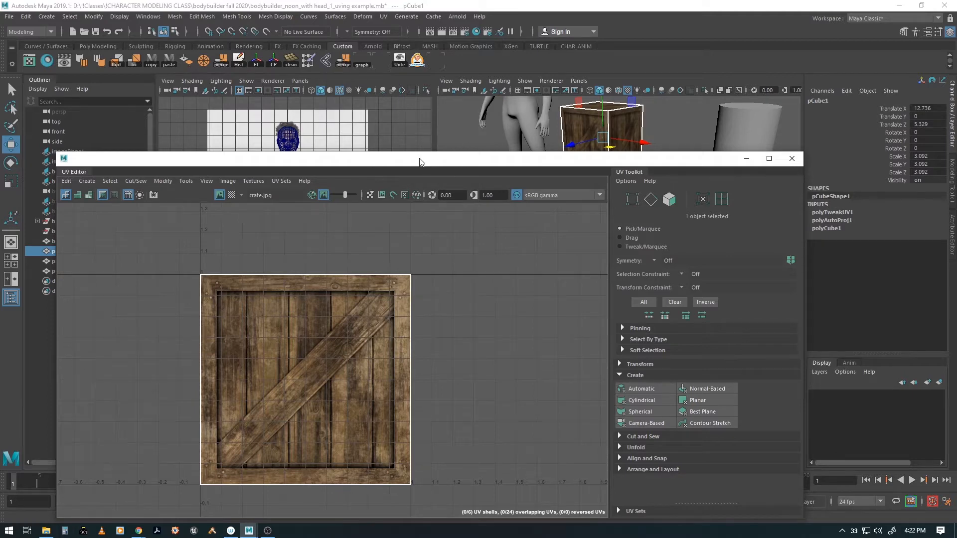
left_click_drag(420, 162, 401, 360)
left_click_drag(576, 180, 575, 259, "alt")
right_click_drag(574, 259, 671, 234, "alt")
middle_click_drag(671, 235, 693, 311, "alt")
right_click_drag(686, 262, 591, 217, "alt")
left_click(587, 286)
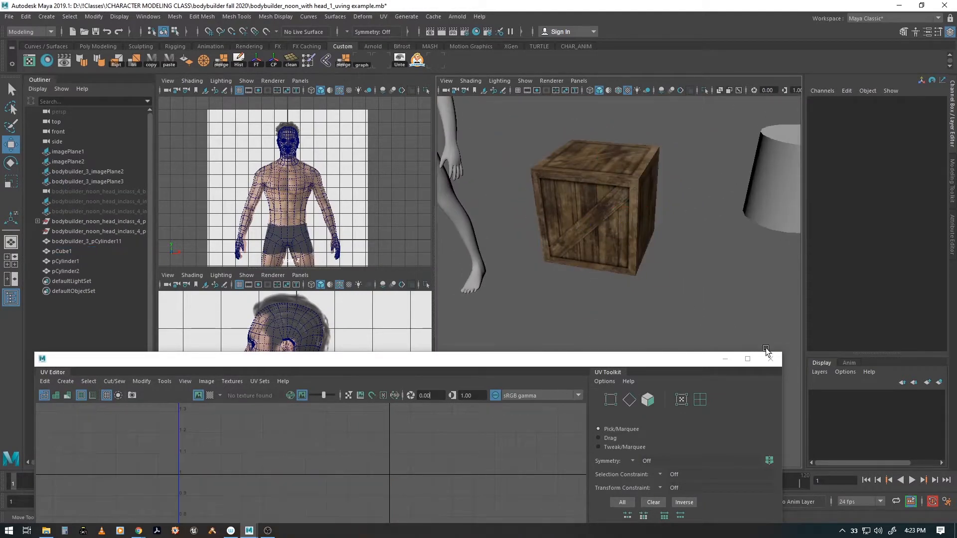
- Close the UV Editor and select the plain cylinder beside the crate in the perspective view
left_click(770, 358)
left_click_drag(636, 327, 650, 261, "alt")
middle_click_drag(649, 260, 602, 275, "alt")
right_click_drag(602, 274, 674, 273, "alt")
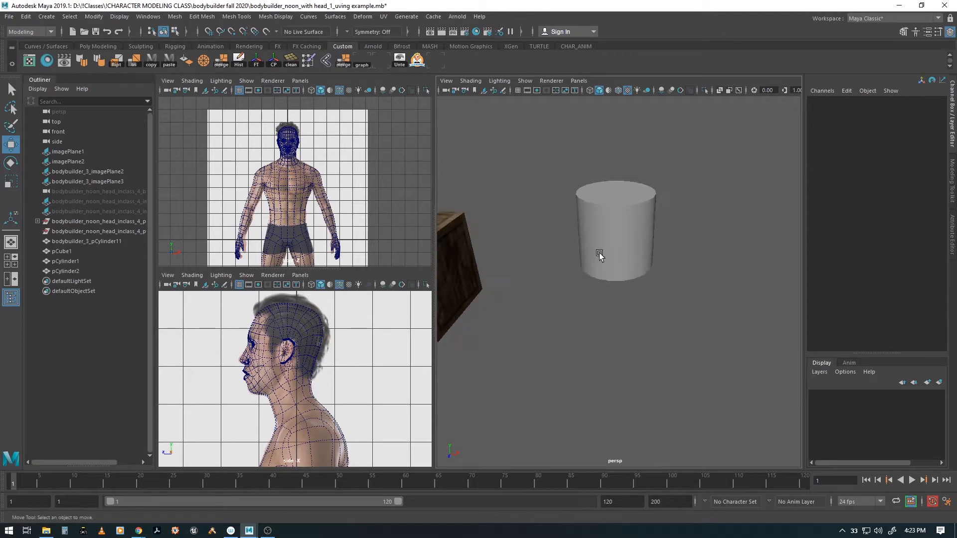
middle_click_drag(599, 252, 632, 247, "alt")
left_click(636, 243)
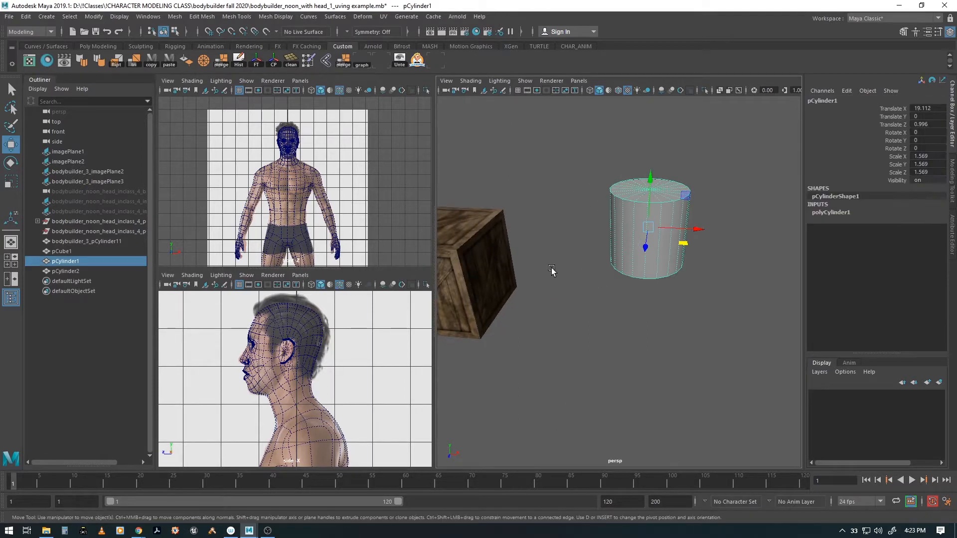
left_click_drag(552, 269, 626, 306, "alt")
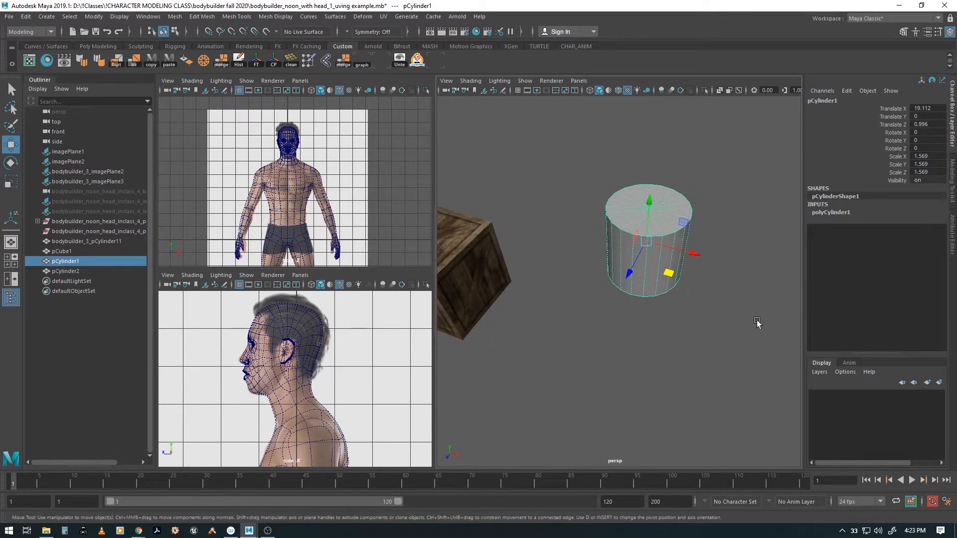
middle_click_drag(607, 244, 612, 251, "alt")
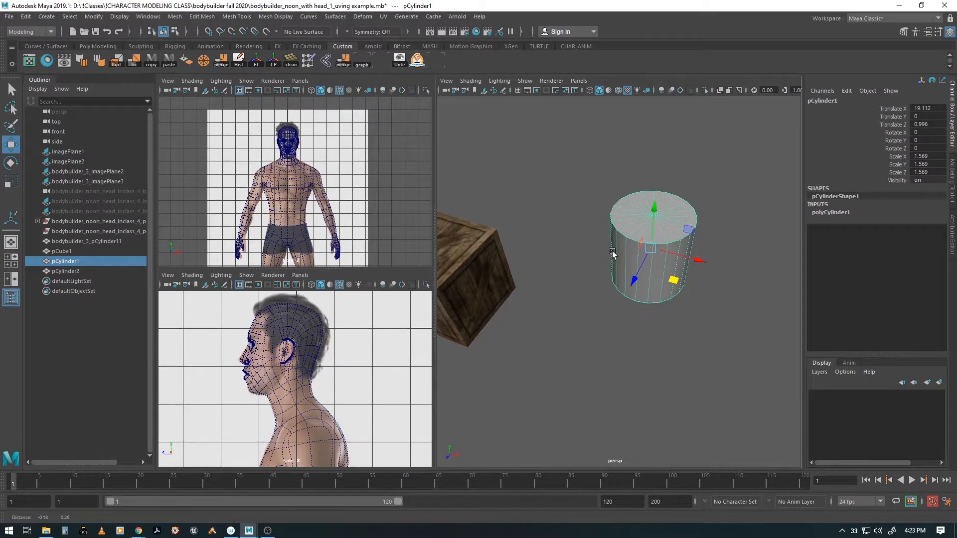
left_click_drag(626, 275, 628, 255, "alt")
middle_click_drag(628, 255, 648, 241, "alt")
key("space")
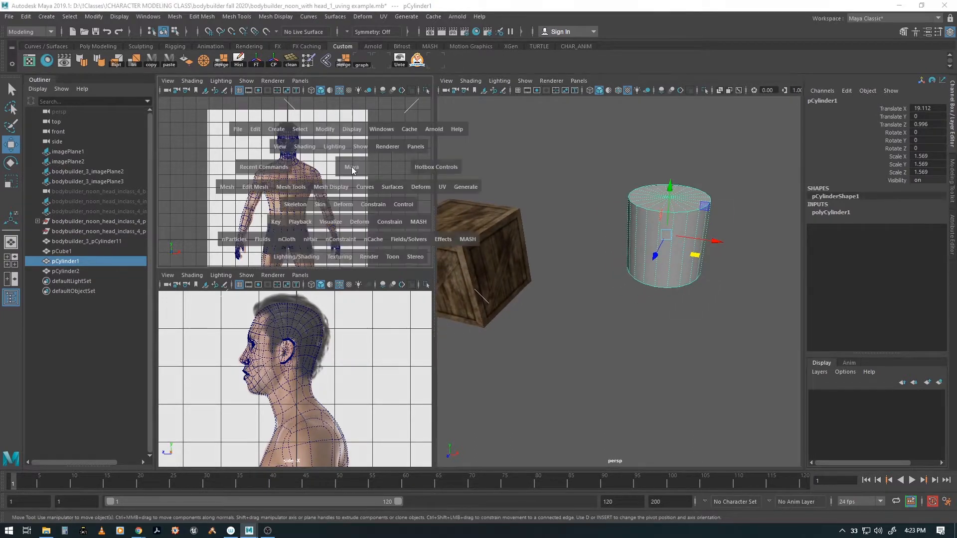
left_click(274, 130)
mouse_move(282, 168)
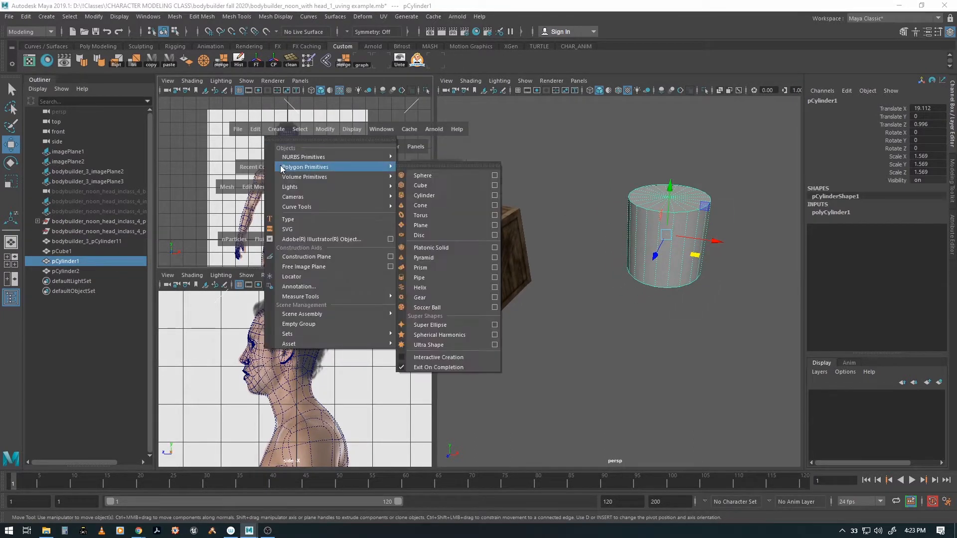
left_click(258, 95)
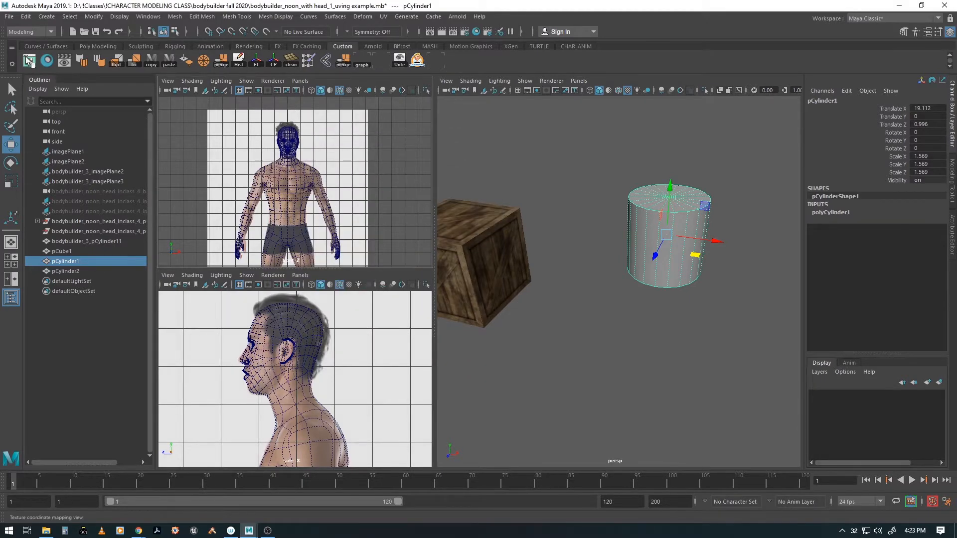
- Open the UV Editor for the cylinder and place its window so the UV layout and the model are both visible
left_click(29, 59)
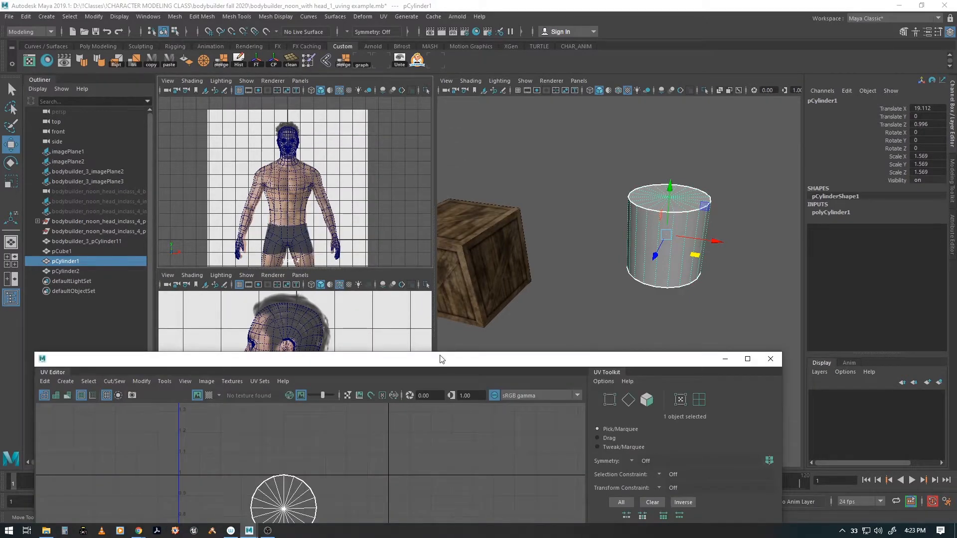
left_click_drag(441, 359, 288, 145)
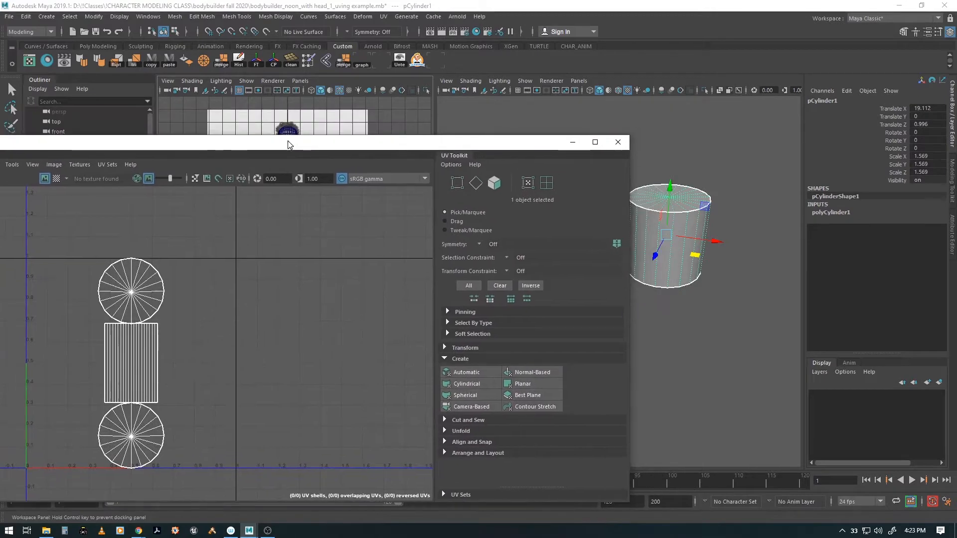
middle_click_drag(688, 310, 712, 314, "alt")
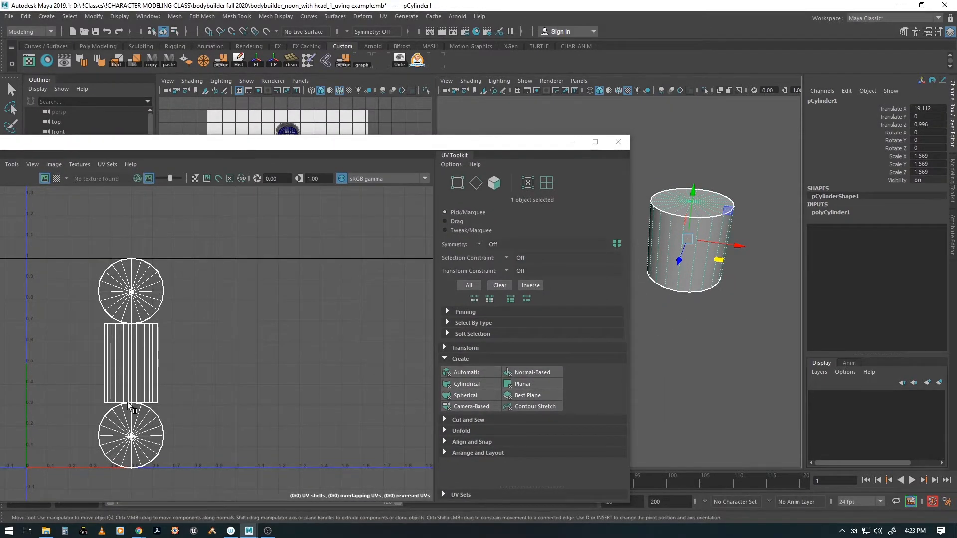
- Switch to UV shell selection, check which shells are the cylinder's caps, and keep its side-wall shell selected
right_click_drag(244, 351, 199, 333)
left_click(136, 291)
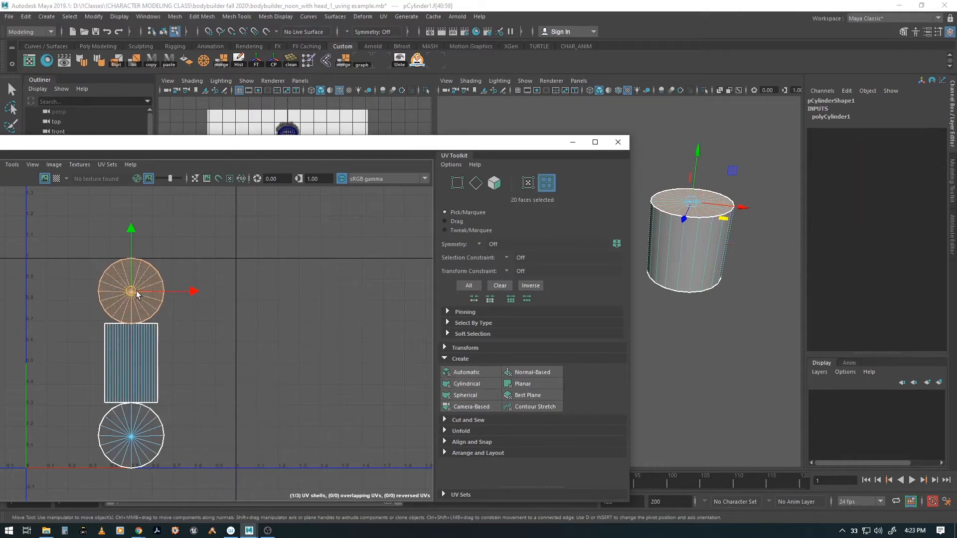
left_click(112, 436)
left_click(140, 350)
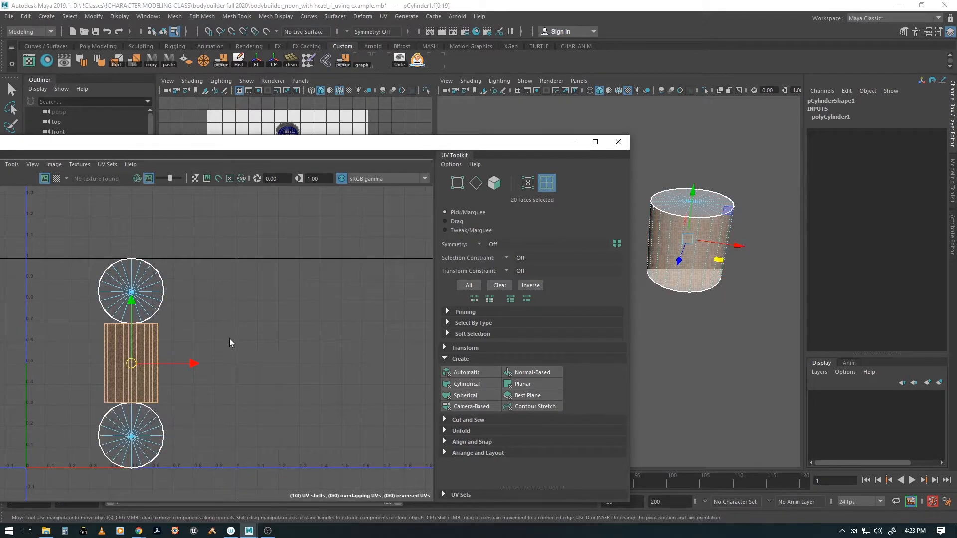
left_click_drag(737, 303, 702, 341, "alt")
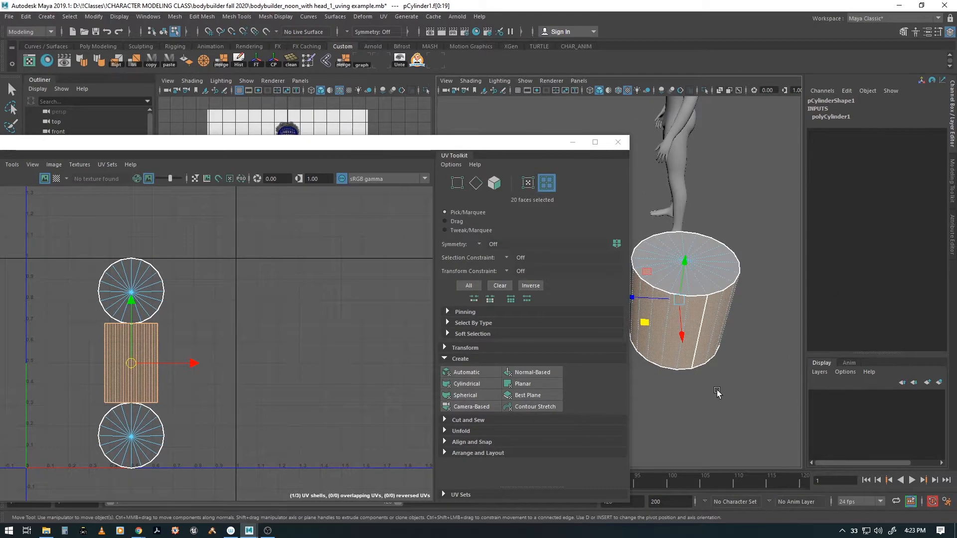
left_click_drag(698, 319, 713, 338, "alt")
left_click(747, 269)
key("ctrl+z")
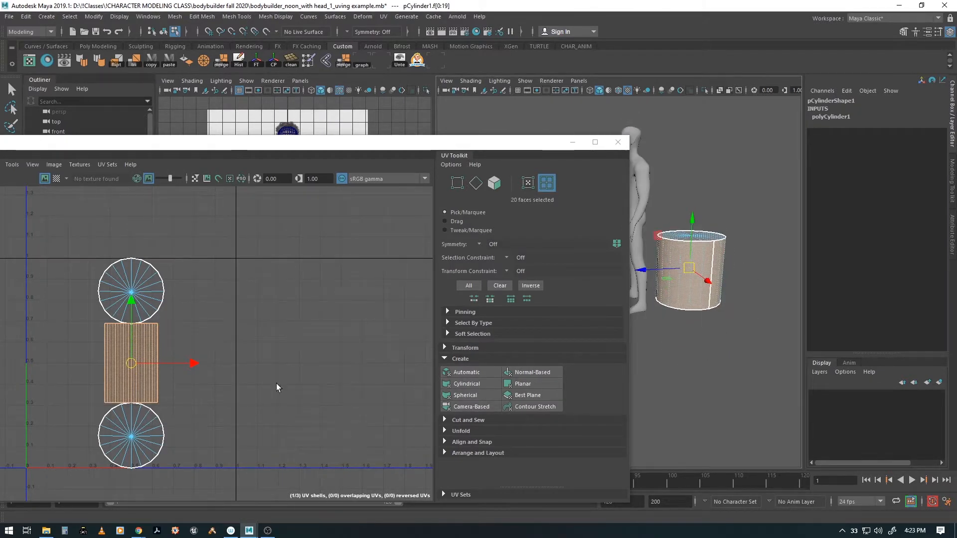
- Apply a Cylindrical UV projection to the side wall and move the UV Editor aside to examine the projection manipulator
left_click(467, 384)
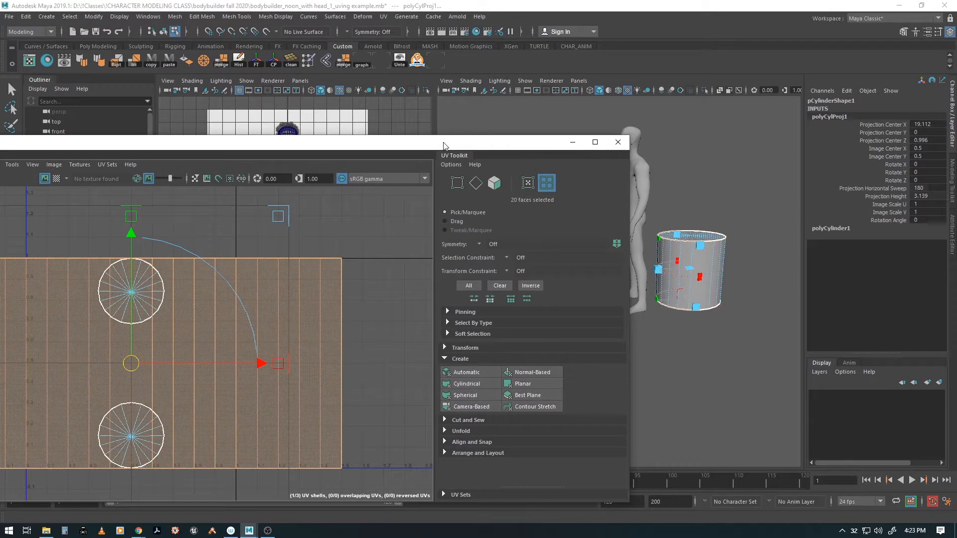
left_click_drag(444, 144, 259, 117)
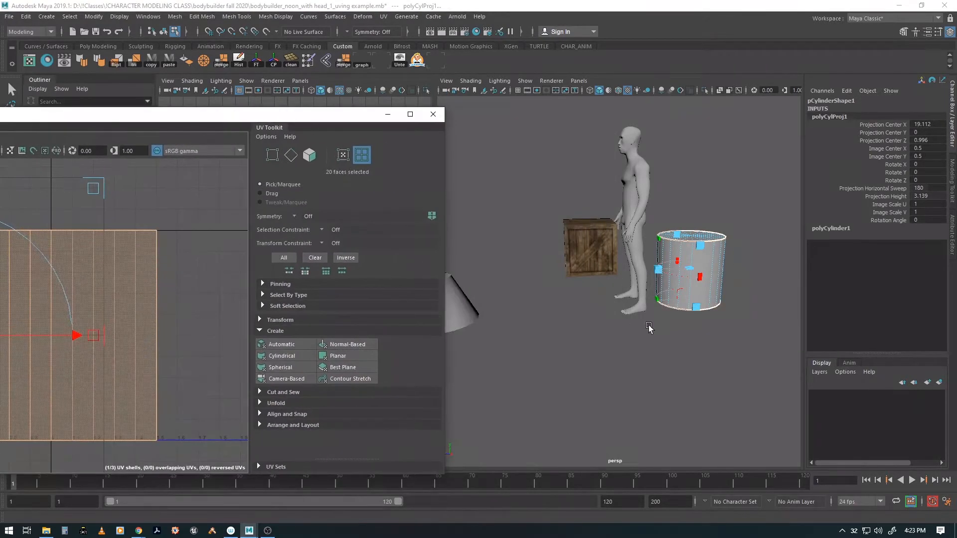
left_click_drag(601, 315, 558, 316, "alt")
right_click_drag(558, 316, 609, 299, "alt")
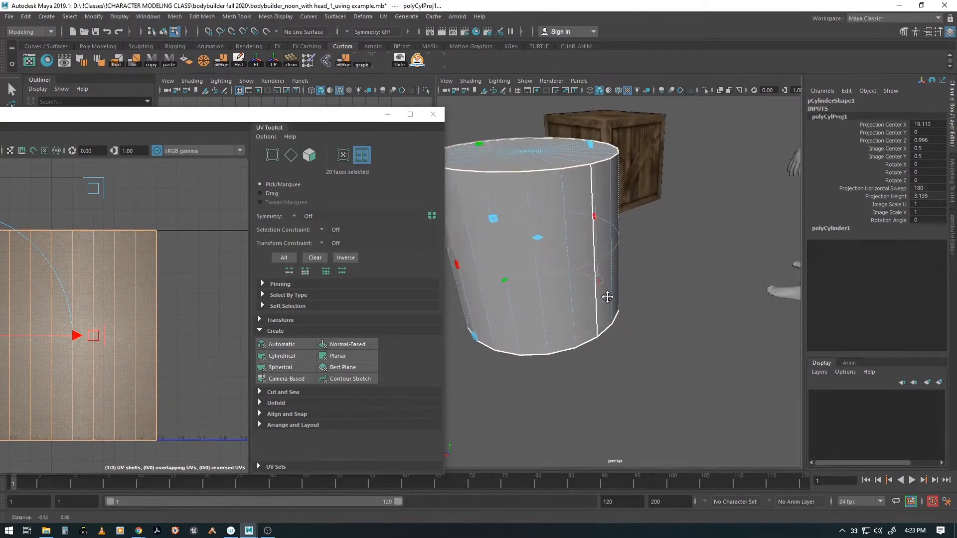
middle_click_drag(609, 299, 655, 311, "alt")
left_click_drag(655, 311, 621, 306, "alt")
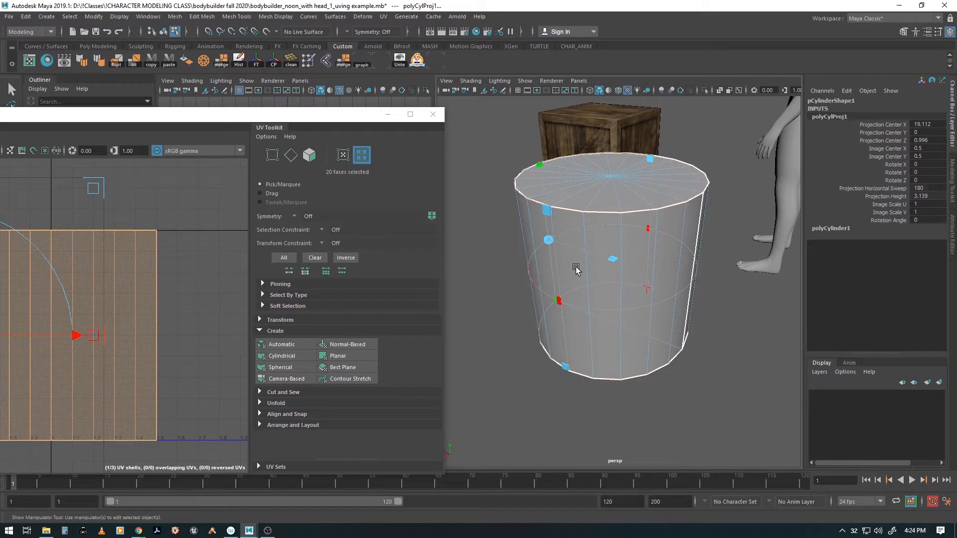
left_click_drag(592, 335, 608, 337, "alt")
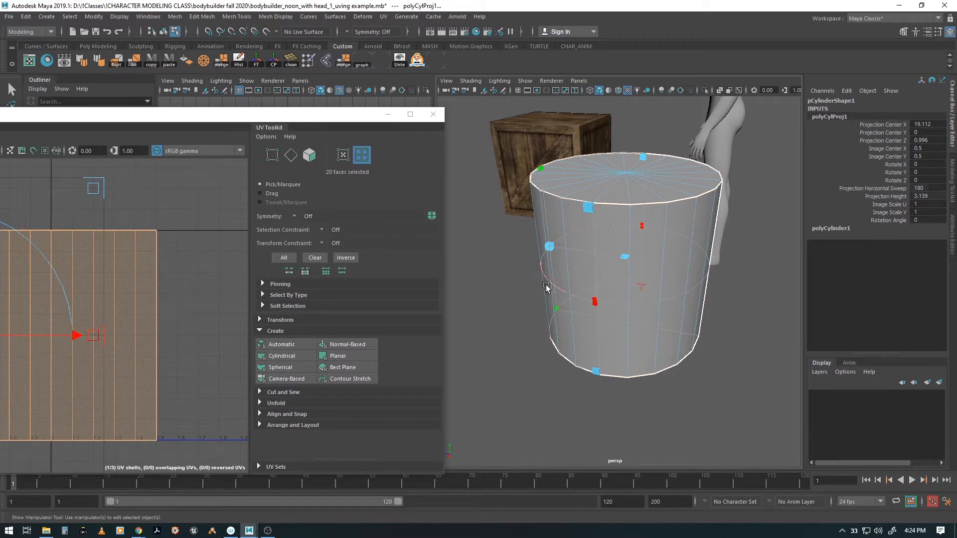
- Rotate the cylindrical projection around the cylinder's vertical axis to about -84 degrees
right_click_drag(531, 319, 609, 311, "alt")
middle_click_drag(609, 311, 625, 314, "alt")
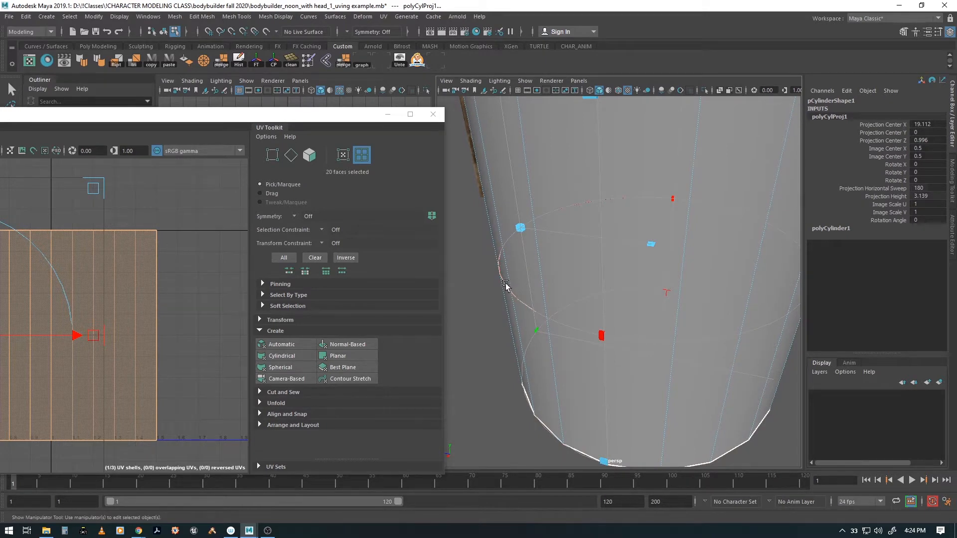
left_click_drag(506, 285, 598, 218)
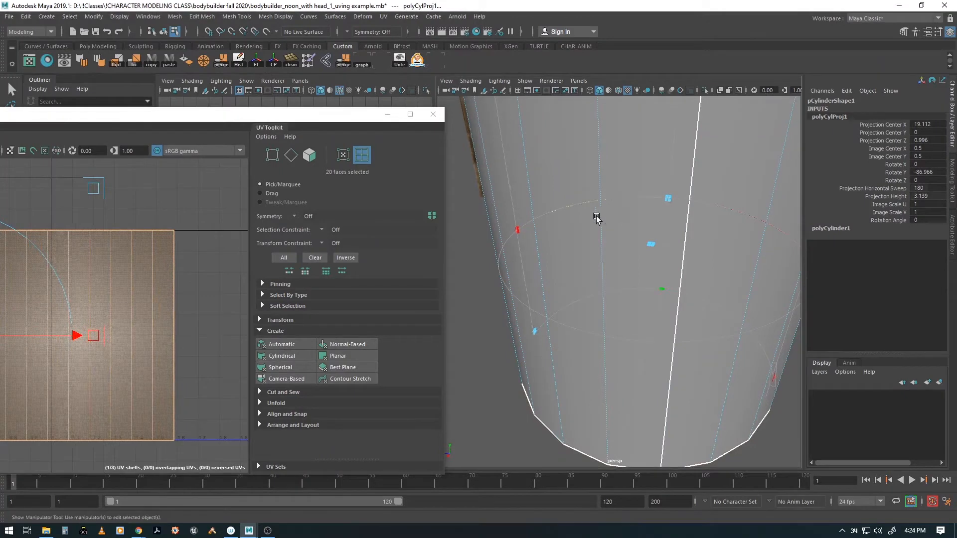
right_click_drag(598, 218, 514, 273, "alt")
left_click_drag(514, 275, 625, 278, "alt")
- Turn on textured shading, close the UV Editor, activate the Move tool, and open the Hypershade window fully in view
key("6")
left_click(433, 114)
key("w")
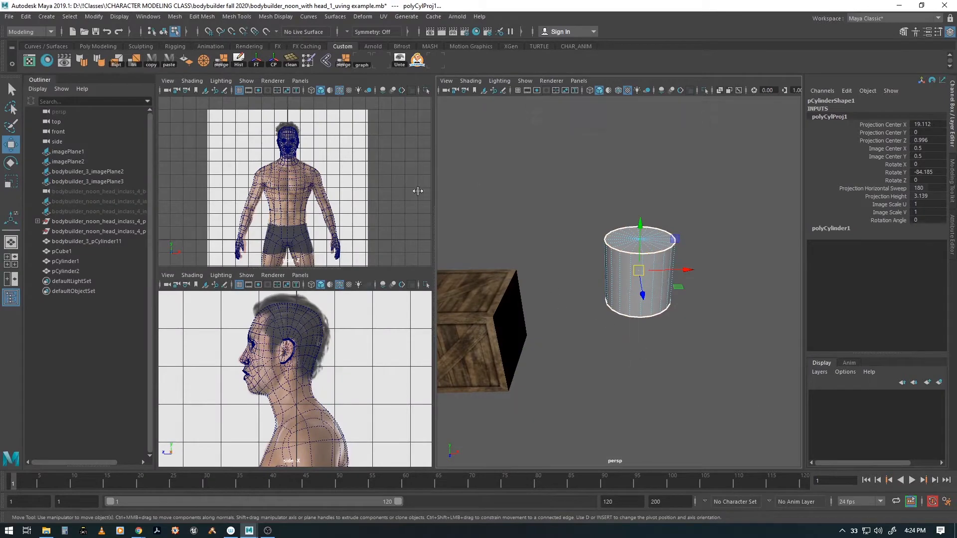
left_click(48, 63)
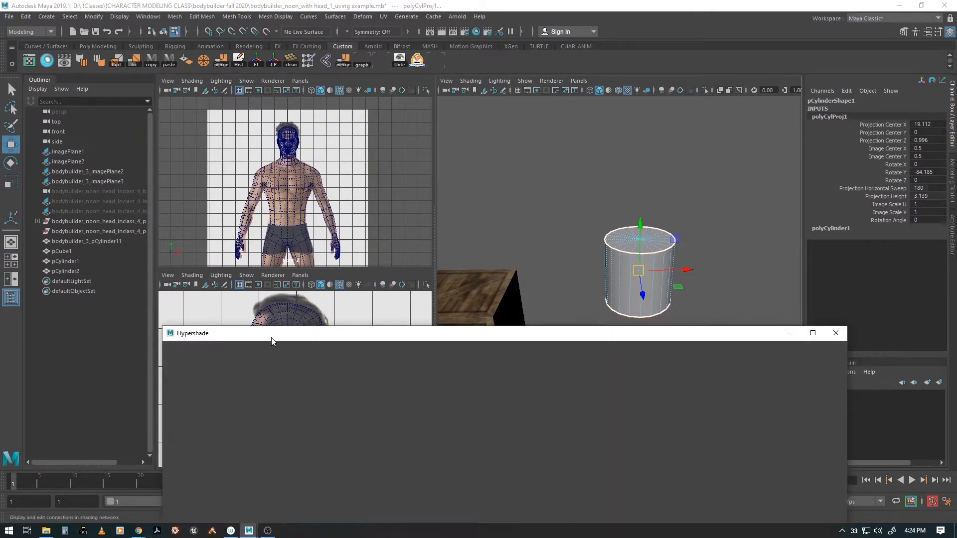
left_click_drag(276, 339, 186, 320)
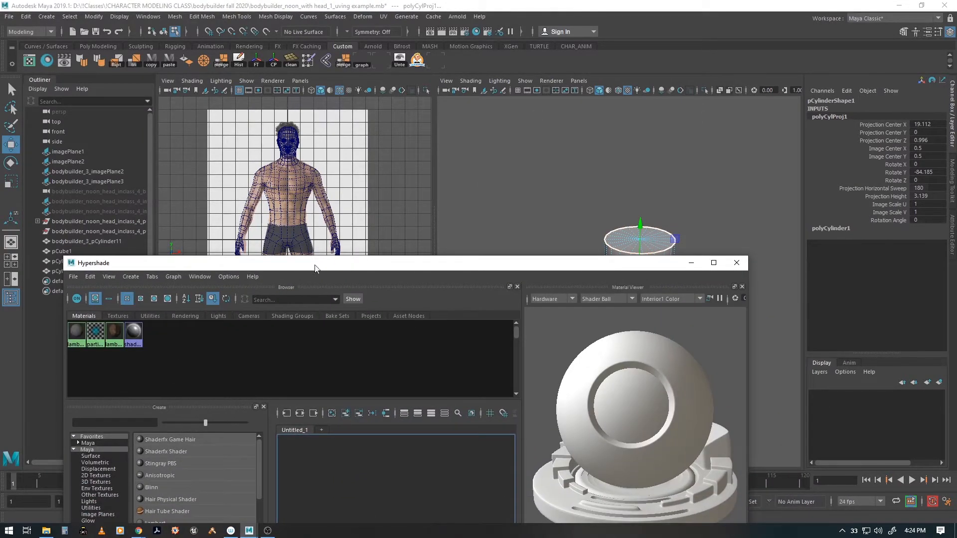
- Assign the crate-textured material to the cylinder's side wall, close the Hypershade and inspect how the texture wraps around it
right_click_drag(124, 388, 129, 363)
left_click(746, 314)
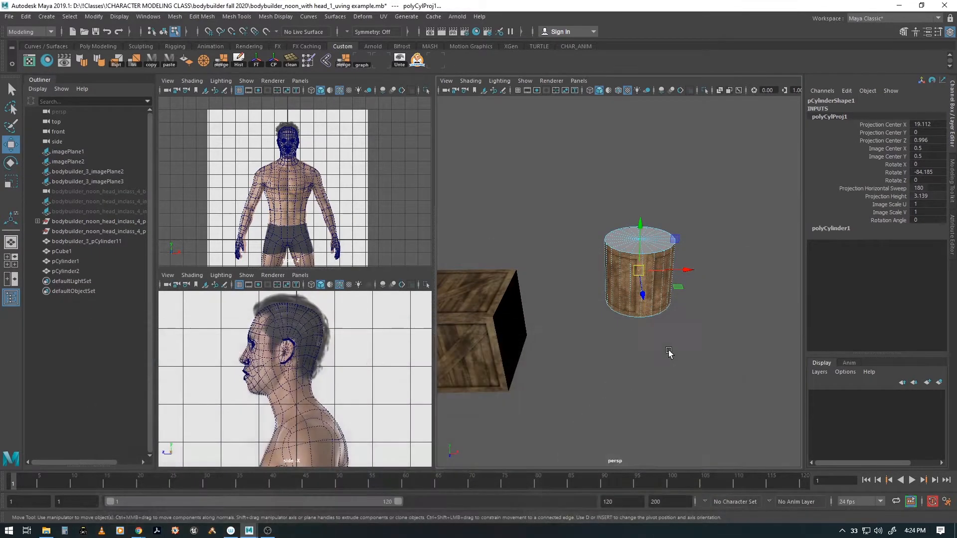
left_click(633, 339)
left_click_drag(632, 337, 601, 333, "alt")
right_click_drag(601, 333, 690, 329, "alt")
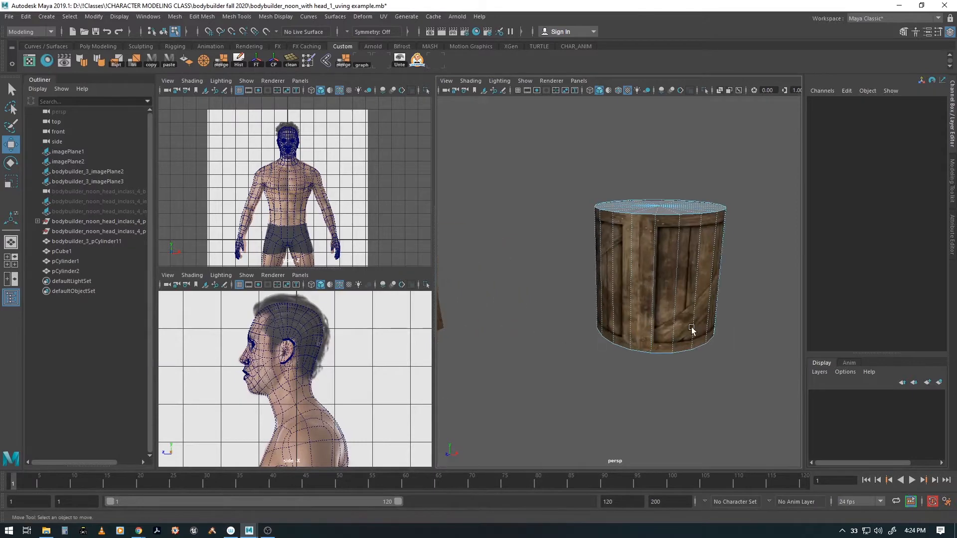
middle_click_drag(690, 329, 658, 328, "alt")
left_click_drag(580, 323, 663, 301, "alt")
- Select the cylinder's side faces and apply a new Cylindrical UV projection, keeping the UV Editor clear of the model
key("F11")
left_click_drag(492, 250, 753, 281)
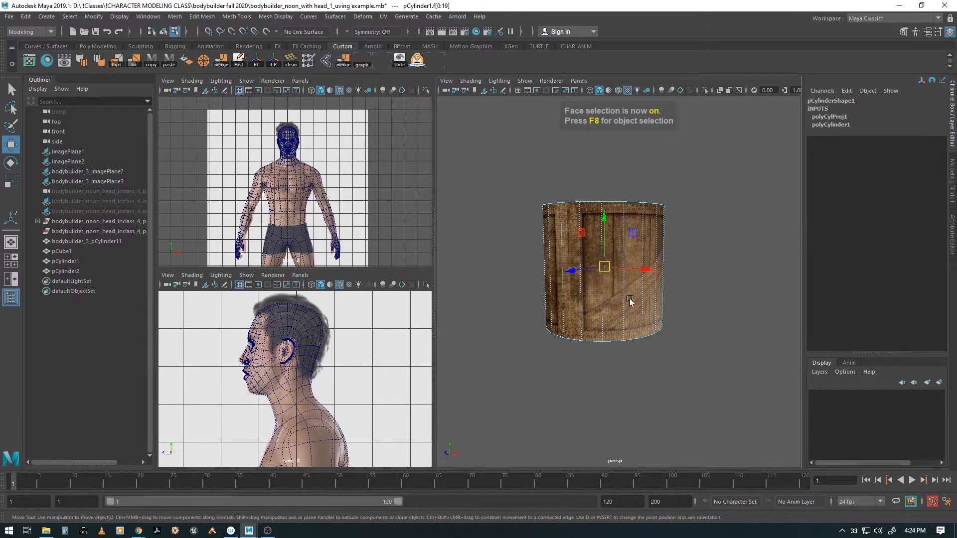
left_click_drag(629, 299, 602, 334, "alt")
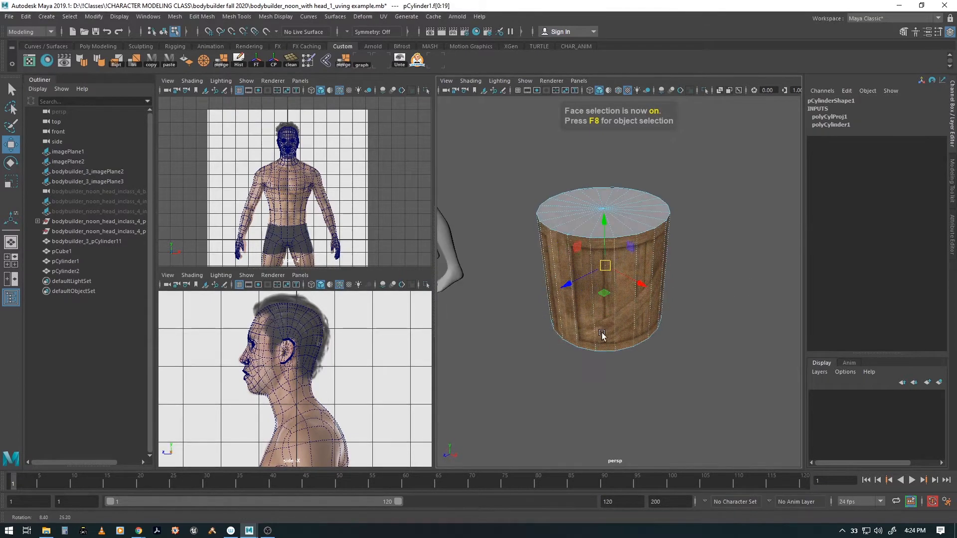
left_click(29, 60)
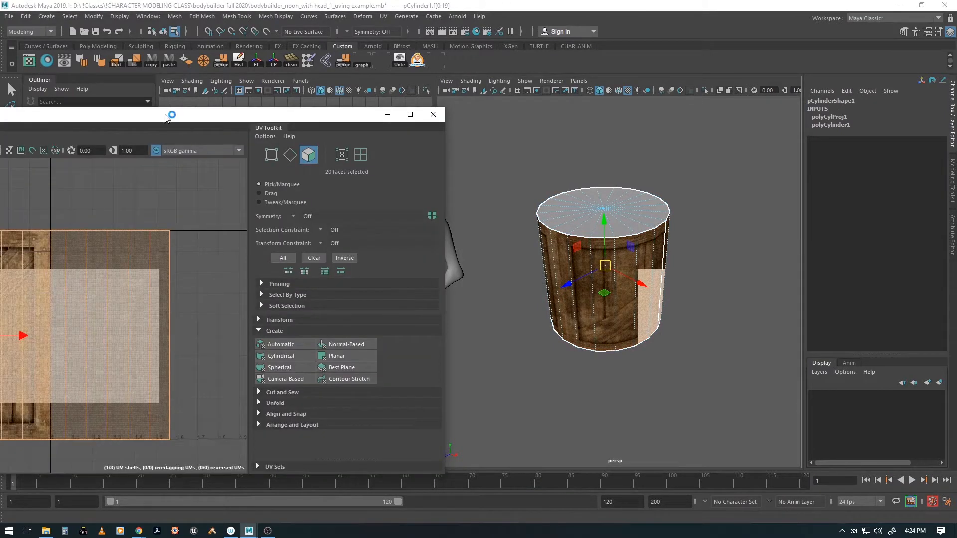
left_click_drag(170, 114, 265, 173)
left_click(380, 410)
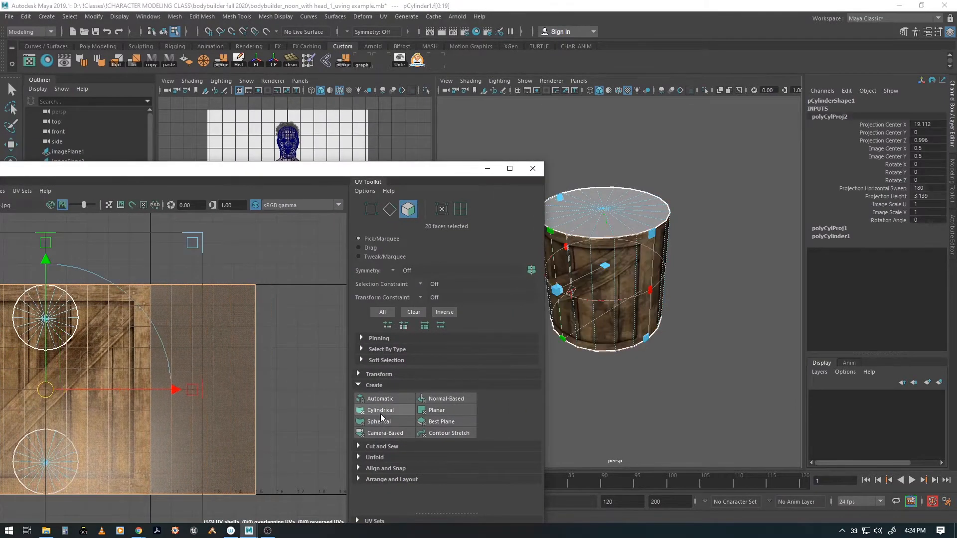
left_click_drag(445, 177, 365, 169)
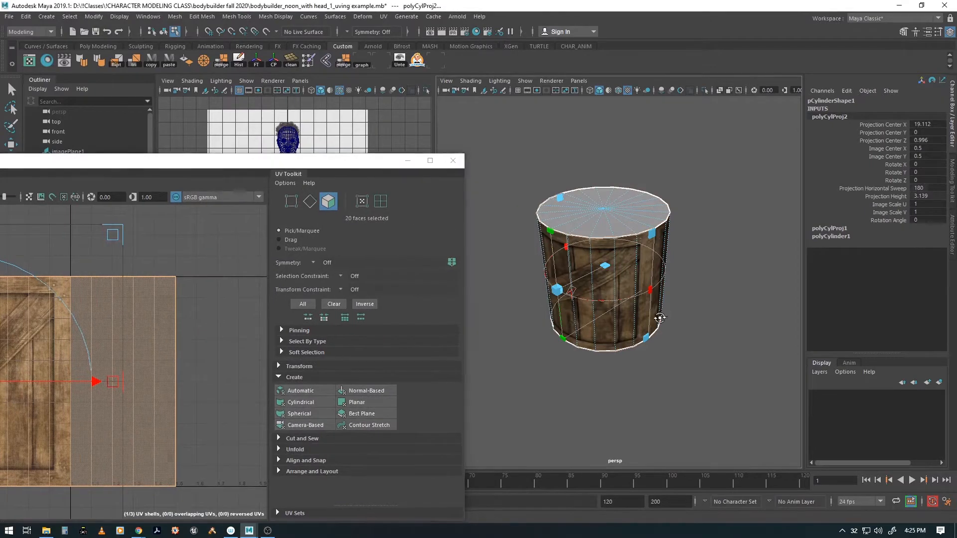
- Rotate the cylindrical projection to about -6.5 degrees around Y and widen its horizontal sweep to 360 degrees
scroll(605, 334, "up", 3)
left_click_drag(604, 334, 578, 316, "alt")
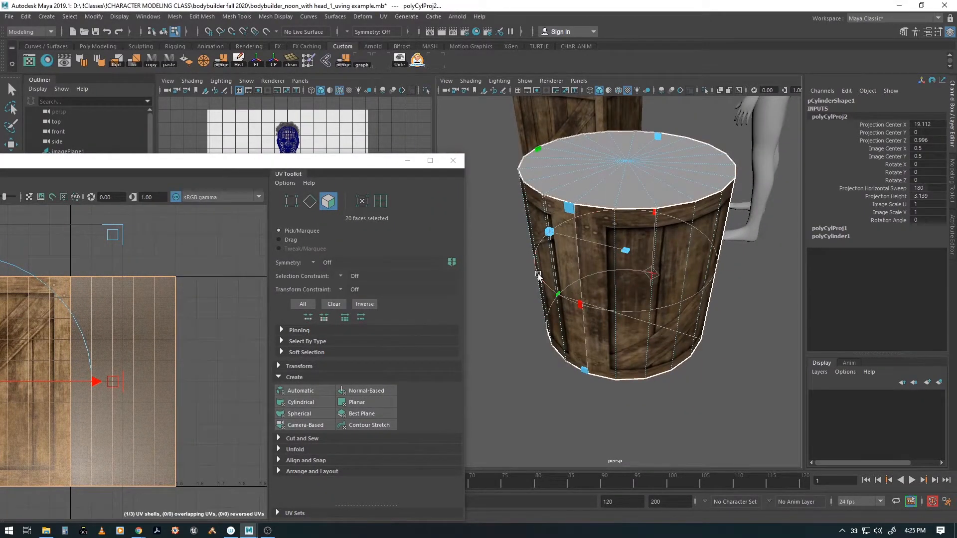
left_click_drag(539, 275, 573, 298)
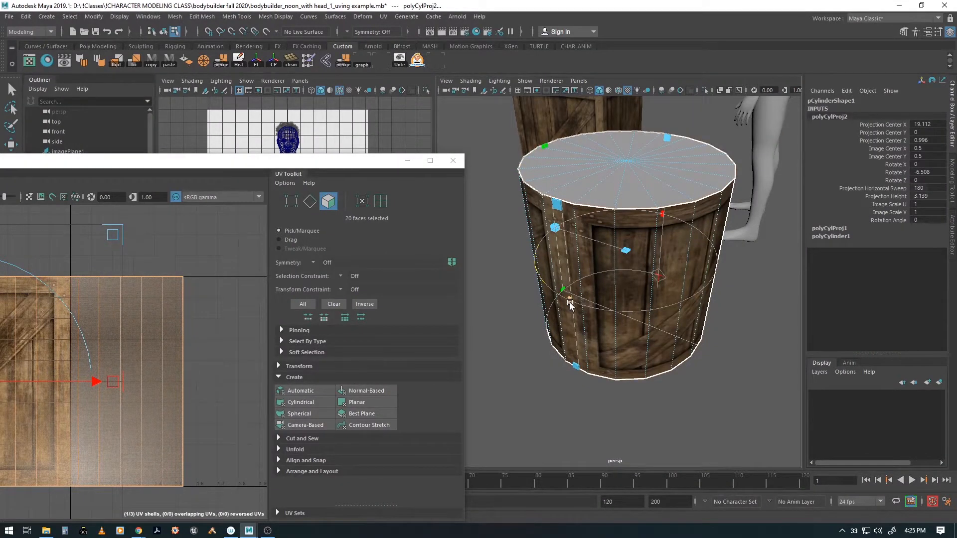
left_click_drag(572, 305, 718, 284)
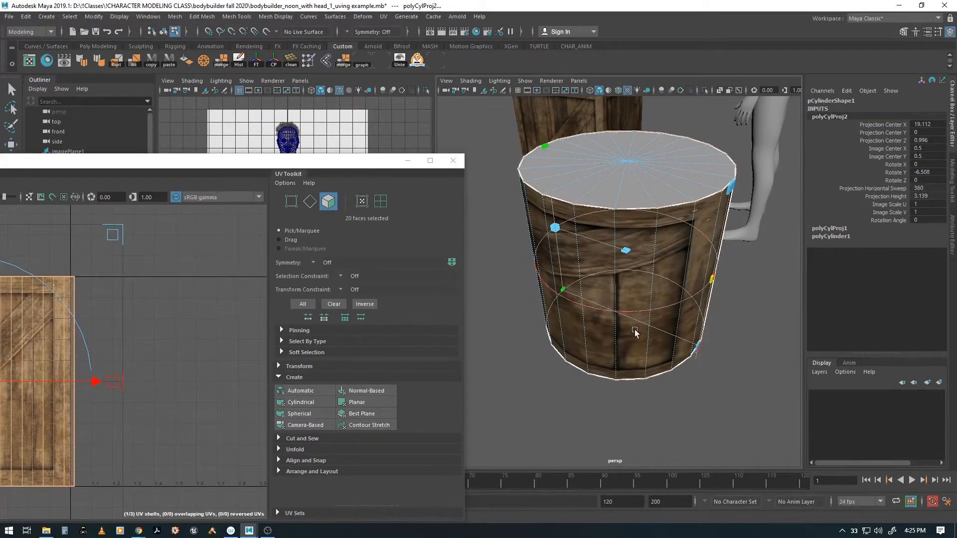
- Reduce the projection's horizontal sweep to about 333 degrees and rotate it to about -44 degrees around Y
left_click_drag(635, 333, 738, 343, "alt")
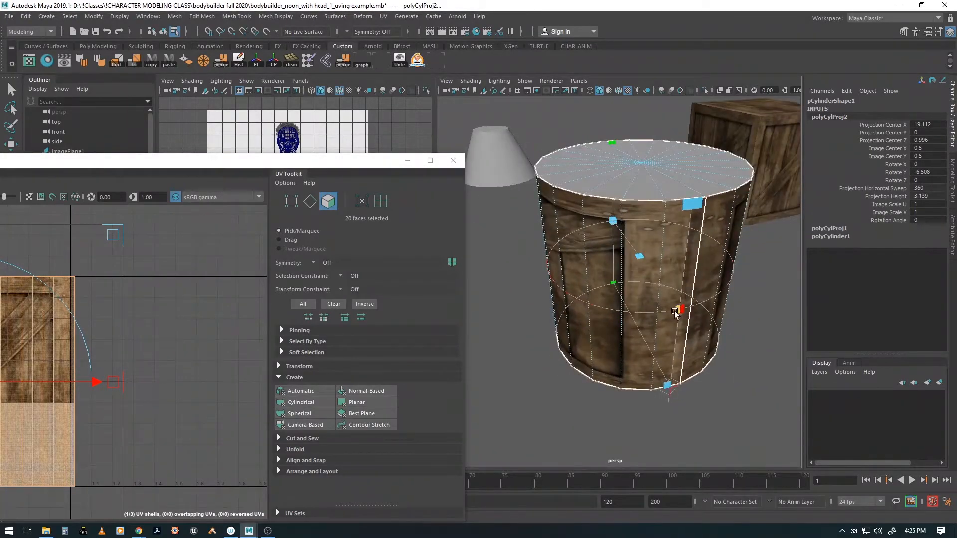
left_click_drag(675, 312, 633, 303)
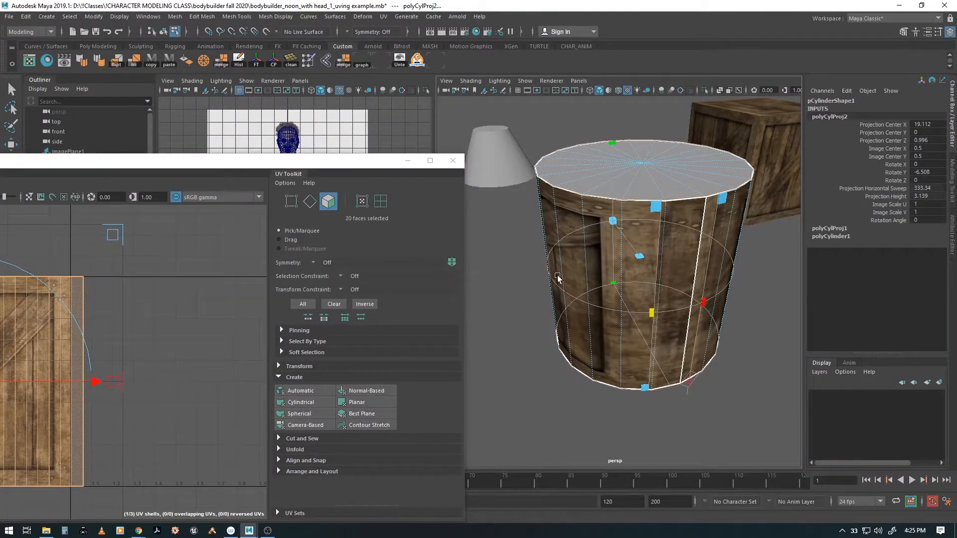
left_click_drag(571, 289, 505, 246)
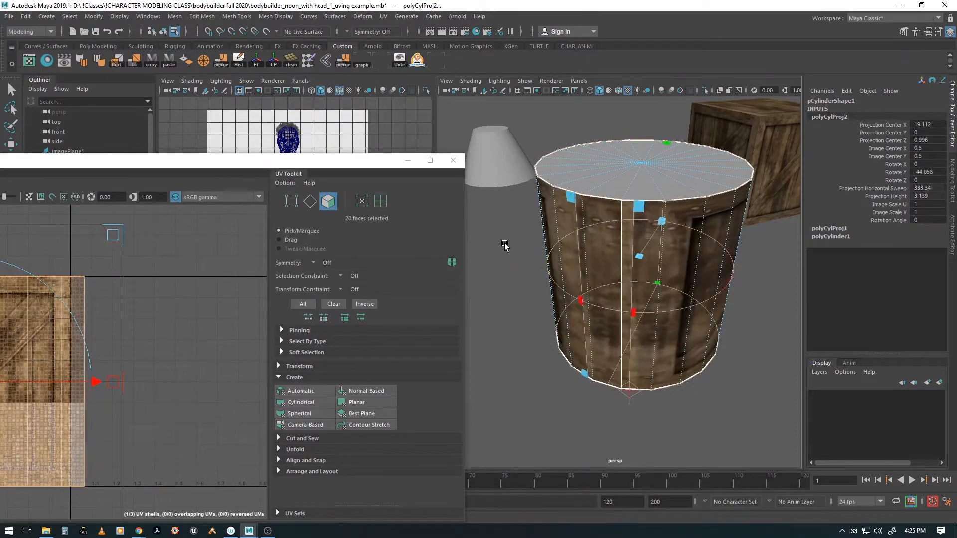
- Adjust the projection to about -16 degrees around Y, a horizontal sweep of about 148 degrees and a height of about 3.05
left_click_drag(552, 268, 736, 212)
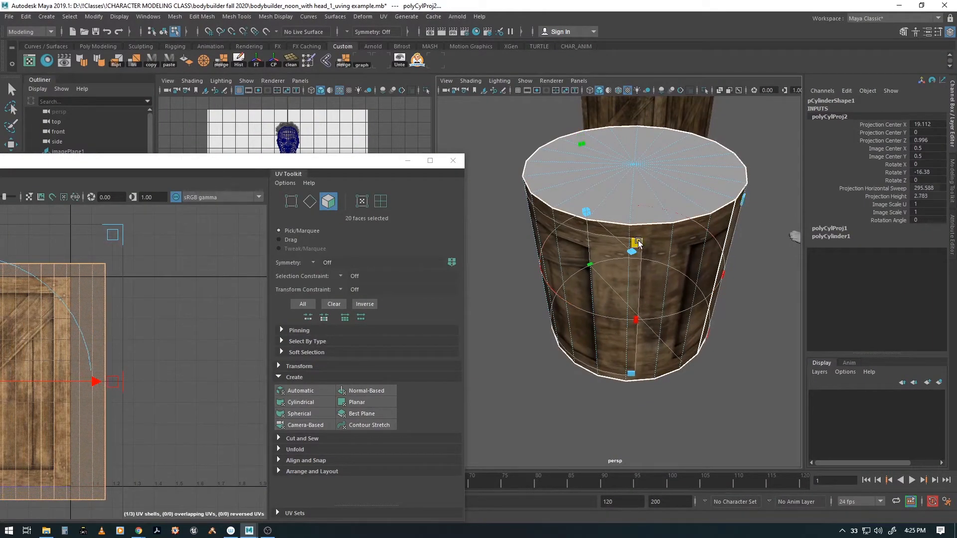
left_click_drag(603, 273, 640, 339)
scroll(641, 338, "up", 4)
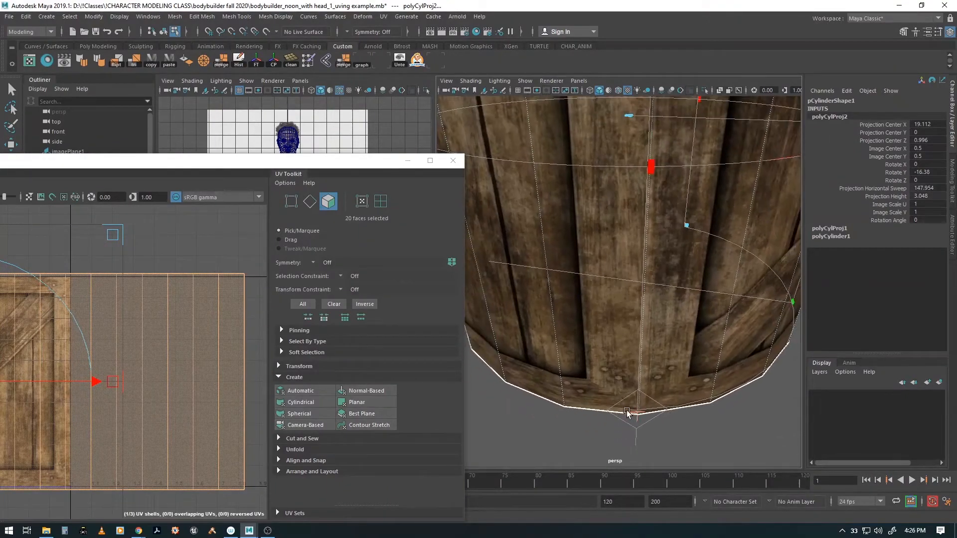
- Switch to the projection's transform handles, shift its center to about X 19.10, Z 1.03, and increase its height to about 3.11
right_click_drag(665, 369, 590, 299, "alt")
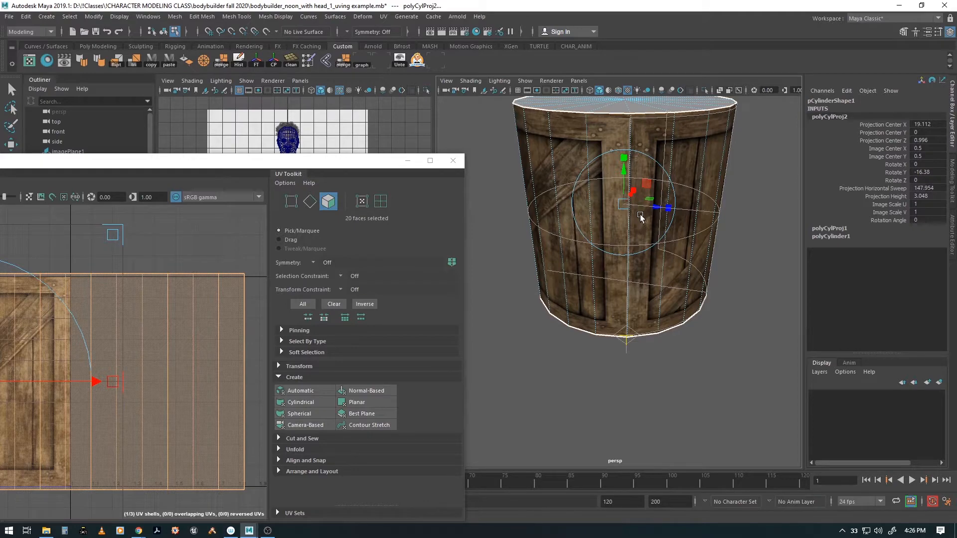
mouse_move(658, 209)
left_mouse_down()
mouse_move(635, 207)
mouse_move(686, 212)
mouse_move(634, 210)
mouse_move(658, 225)
mouse_move(696, 214)
mouse_move(657, 213)
left_mouse_up()
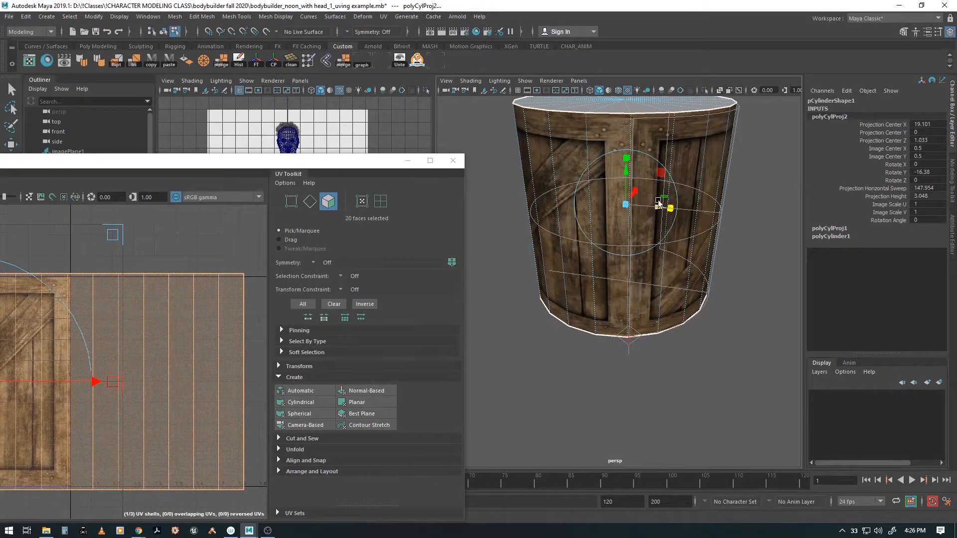
mouse_move(627, 159)
left_mouse_down()
mouse_move(626, 62)
mouse_move(619, 158)
left_mouse_up()
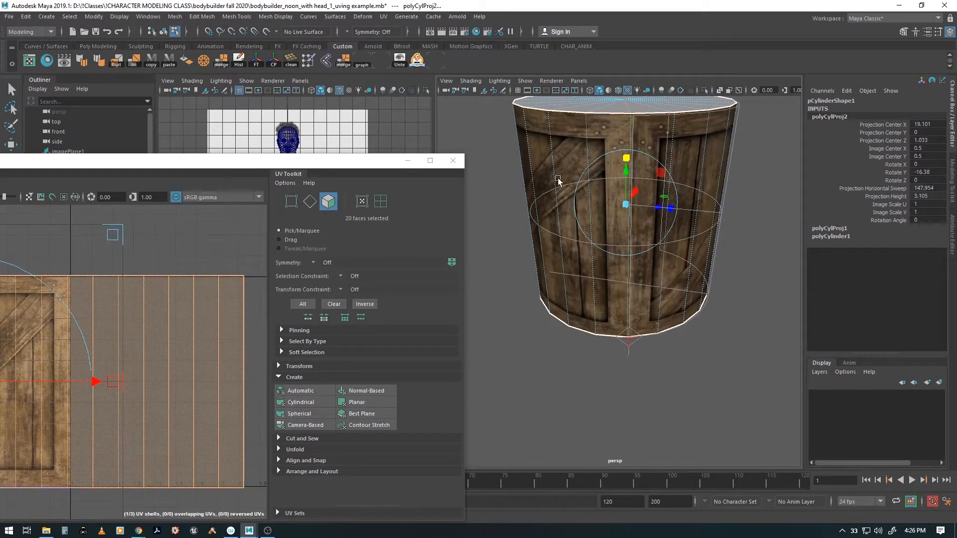
- Tilt the projection to about -12.7 degrees around X and uncover more of the UV Editor to examine the skewed shell
left_click(594, 160)
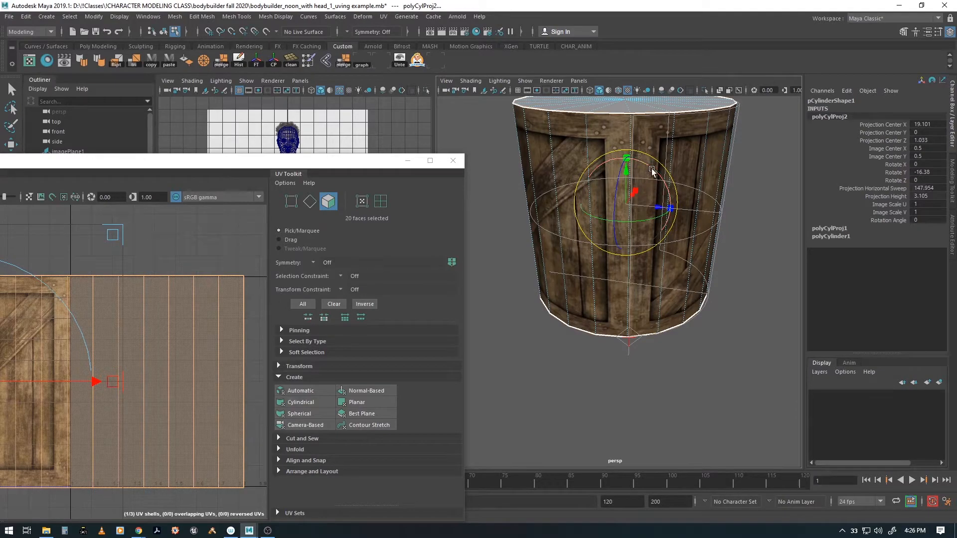
left_click_drag(652, 170, 632, 186)
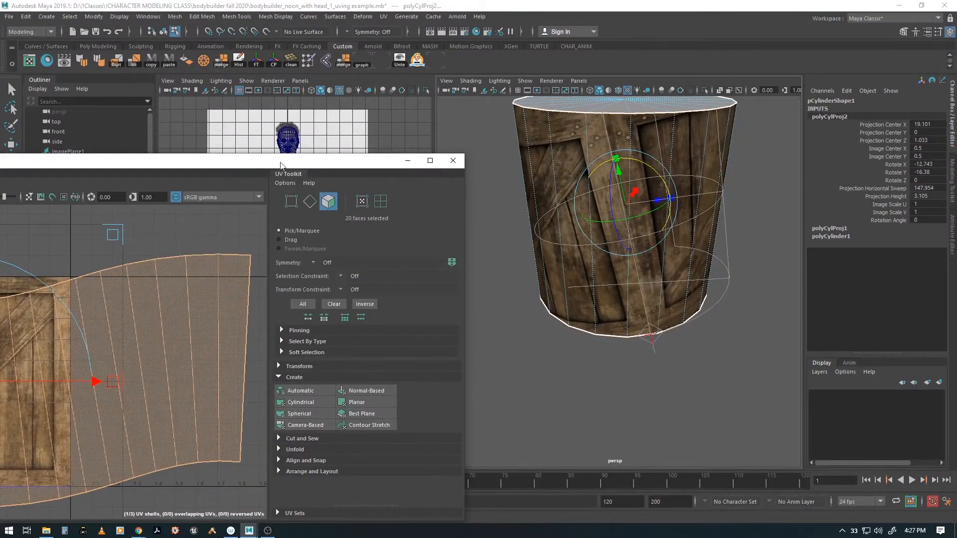
left_click_drag(190, 164, 244, 159)
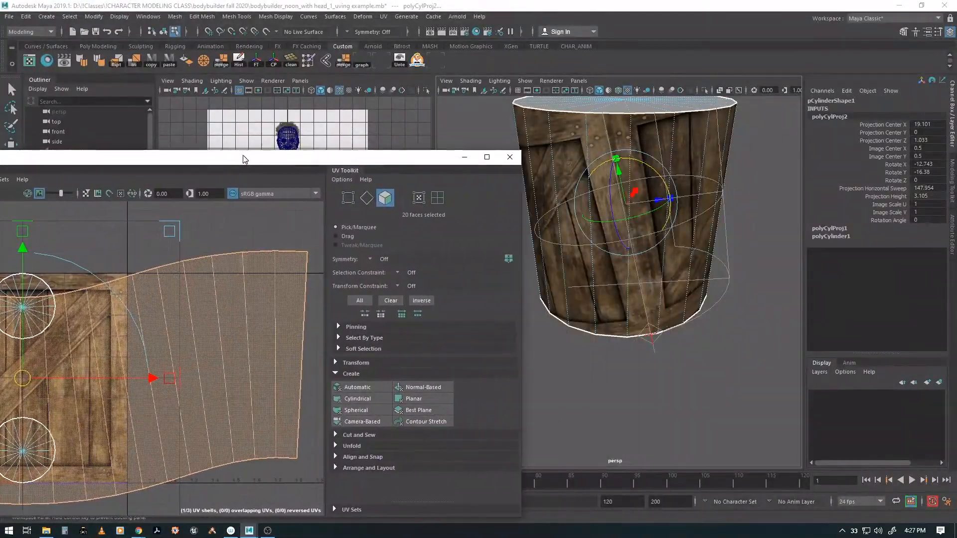
left_click_drag(641, 269, 650, 289, "alt")
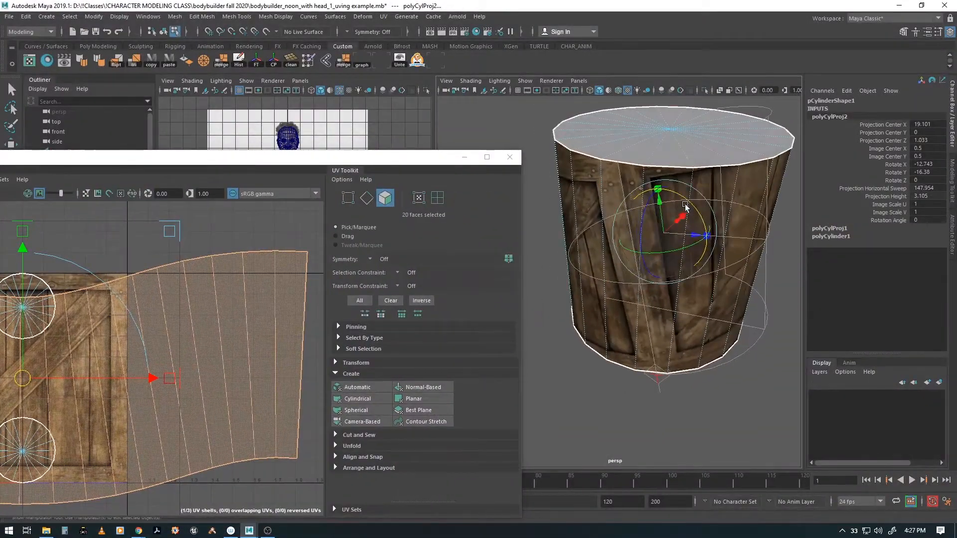
- Straighten the projection to about 0.7 degrees around X and switch back to its sweep and height handles
left_click_drag(686, 206, 672, 192)
left_click_drag(689, 204, 691, 213)
right_click_drag(691, 212, 630, 278, "alt")
middle_click_drag(630, 278, 651, 292, "alt")
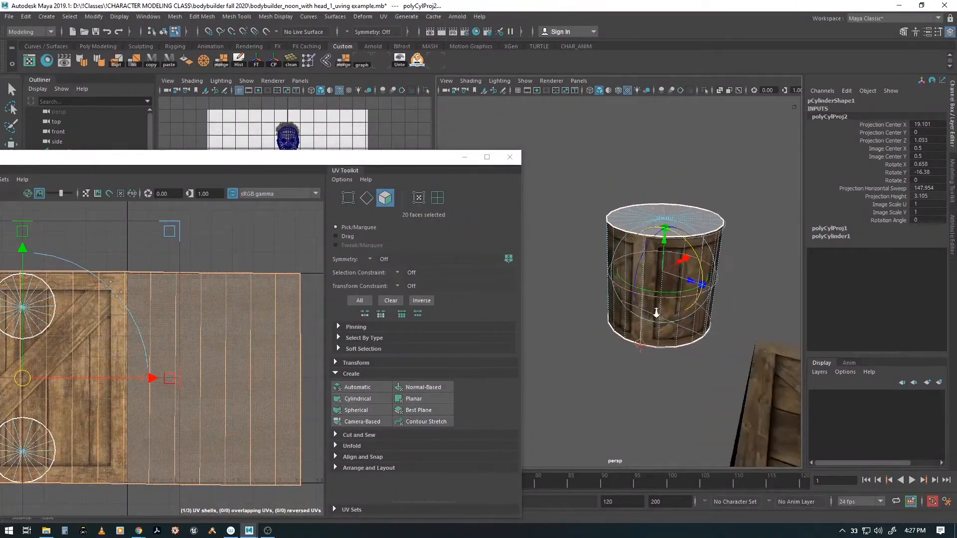
right_click_drag(648, 322, 713, 303, "alt")
left_click(650, 384)
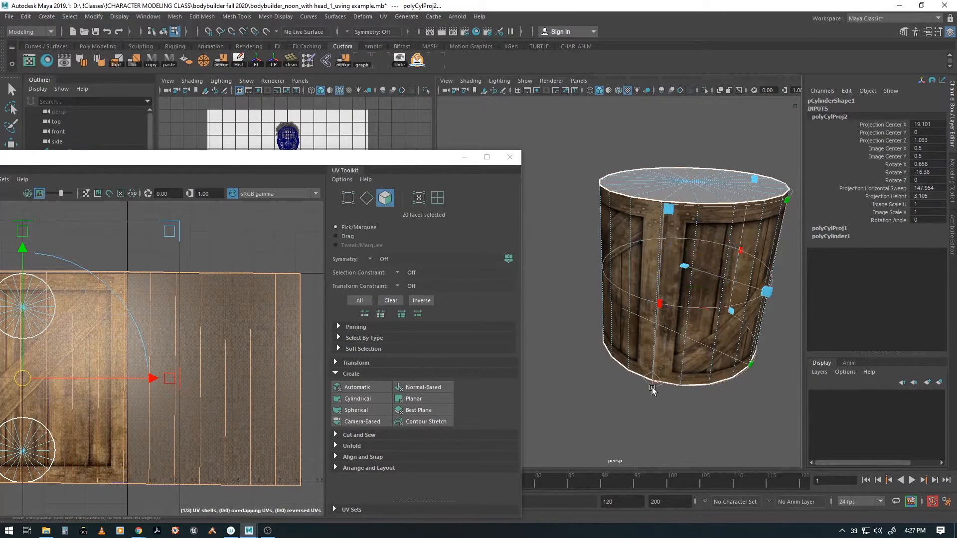
middle_click_drag(728, 306, 727, 300, "alt")
left_click_drag(727, 301, 697, 293, "alt")
middle_click_drag(697, 294, 697, 293, "alt")
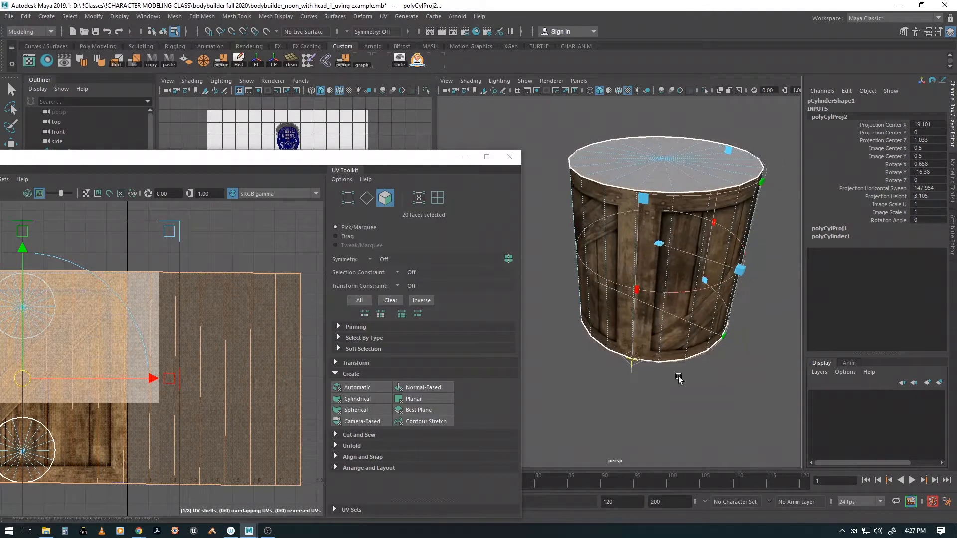
- Reselect the cylinder's side faces, rotate their projection to about -31 degrees around Y, check the UV shell and close the UV Editor
left_click(718, 402)
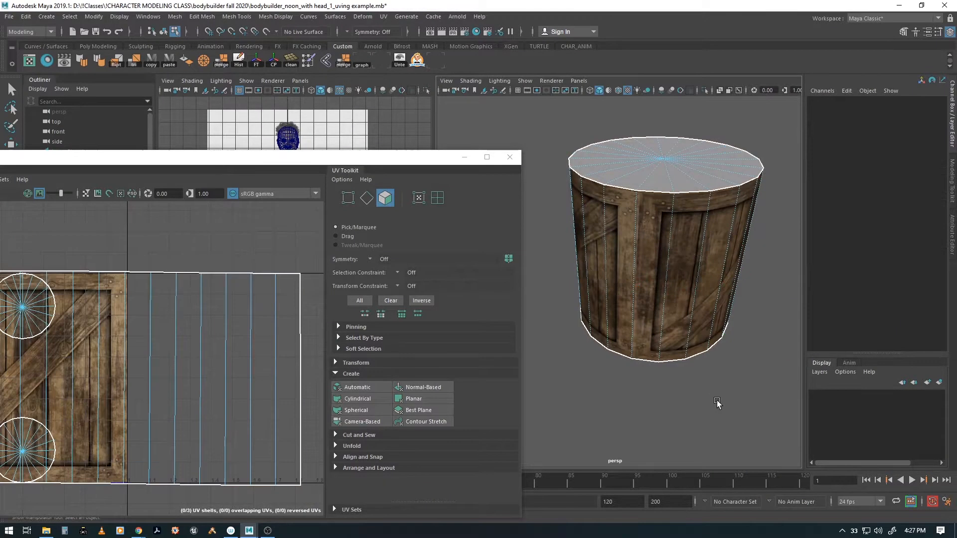
scroll(250, 369, "down", 2)
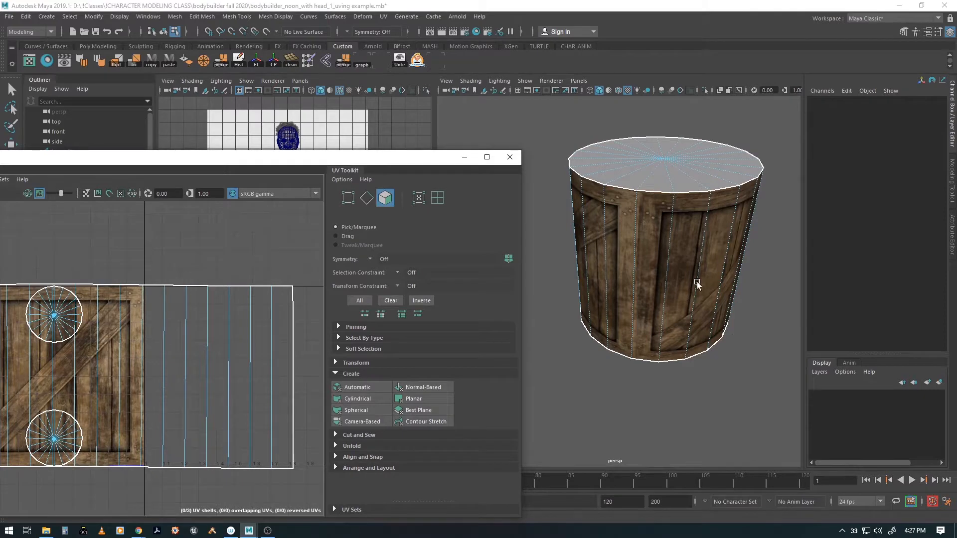
double_click(694, 355)
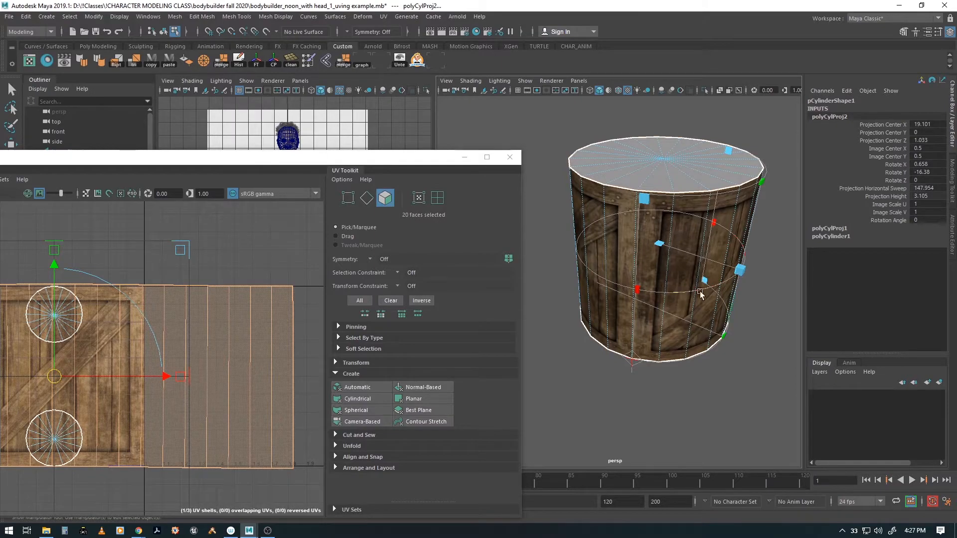
left_click_drag(683, 293, 658, 295)
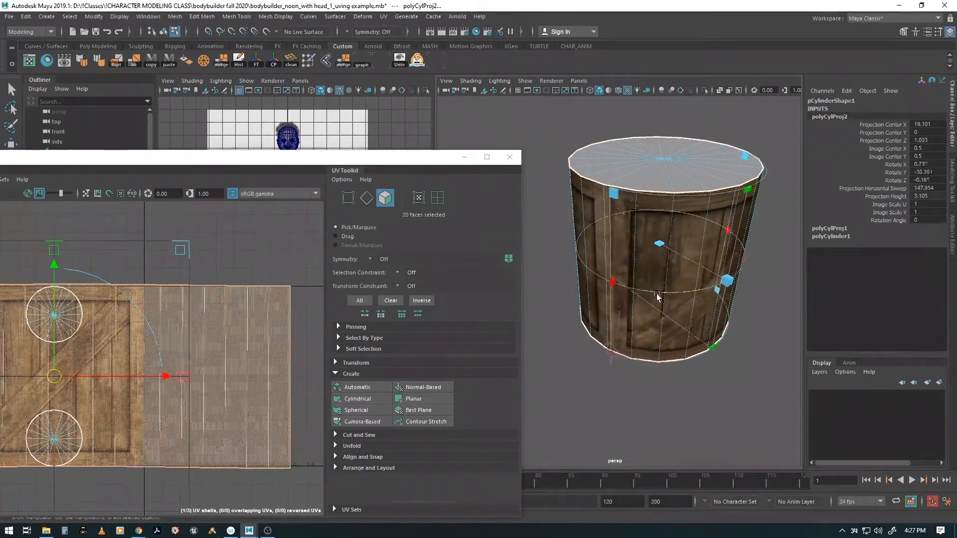
right_click_drag(177, 353, 69, 327, "alt")
middle_click_drag(161, 335, 254, 298, "alt")
scroll(253, 302, "down", 1)
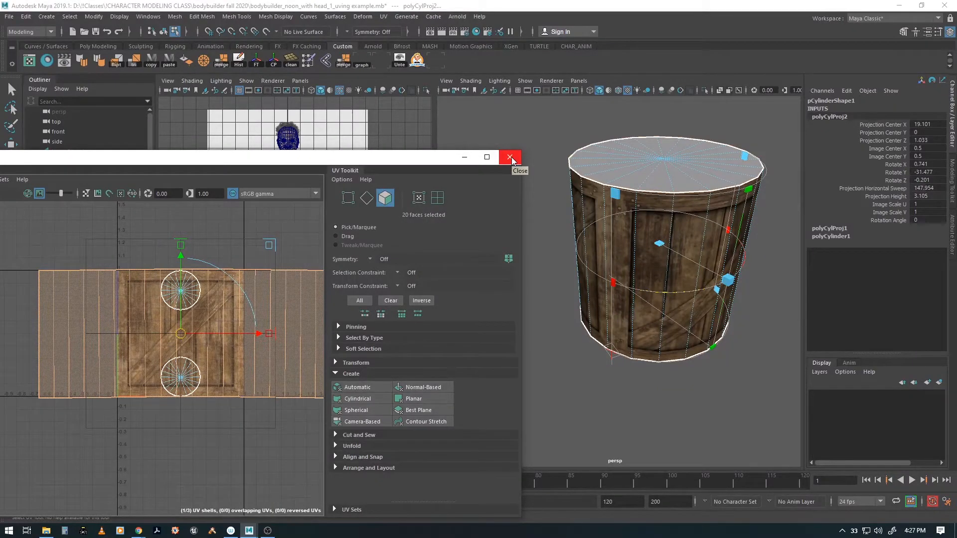
left_click(512, 158)
- Switch to the Select tool with face selection and select all the sloped side faces of the untextured cone
right_click_drag(706, 322, 525, 304, "alt")
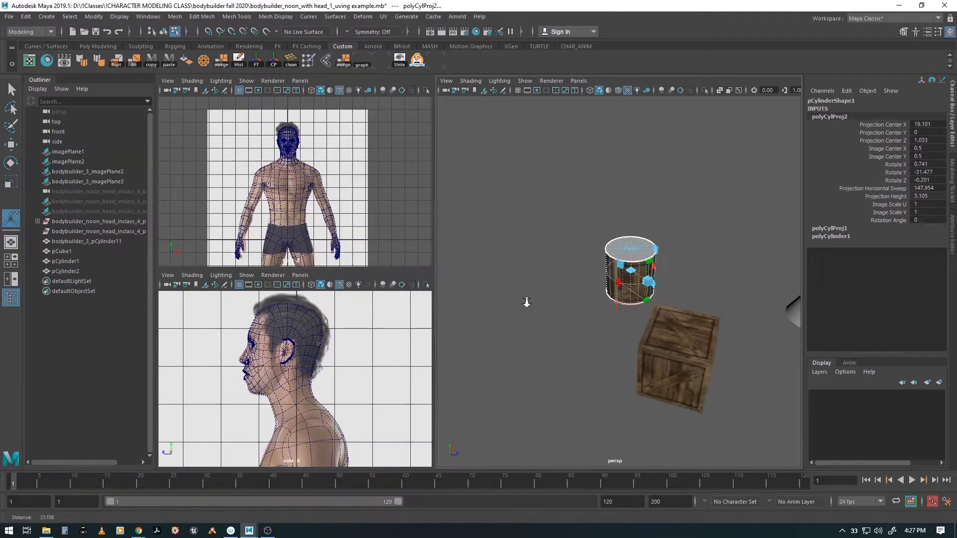
middle_click_drag(663, 312, 514, 265, "alt")
left_click_drag(514, 265, 615, 301, "alt")
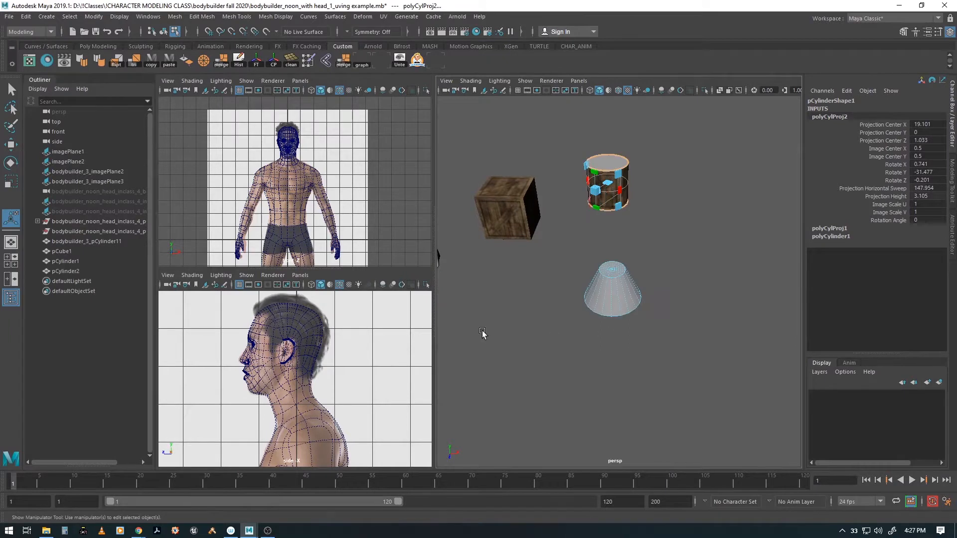
right_click_drag(483, 330, 600, 333, "alt")
key("q")
key("F11")
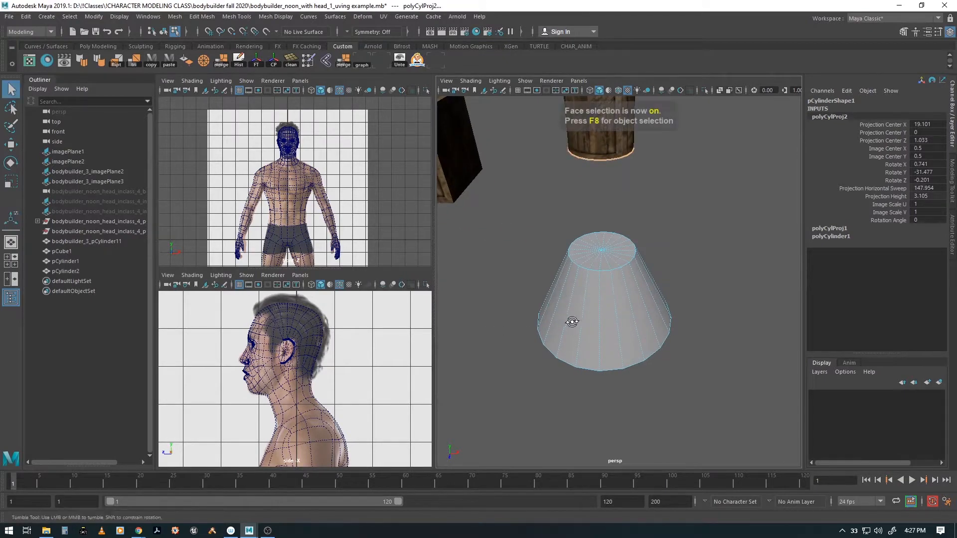
left_click_drag(570, 324, 583, 299, "alt")
middle_click_drag(583, 300, 605, 307, "alt")
left_click_drag(562, 324, 598, 315, "alt")
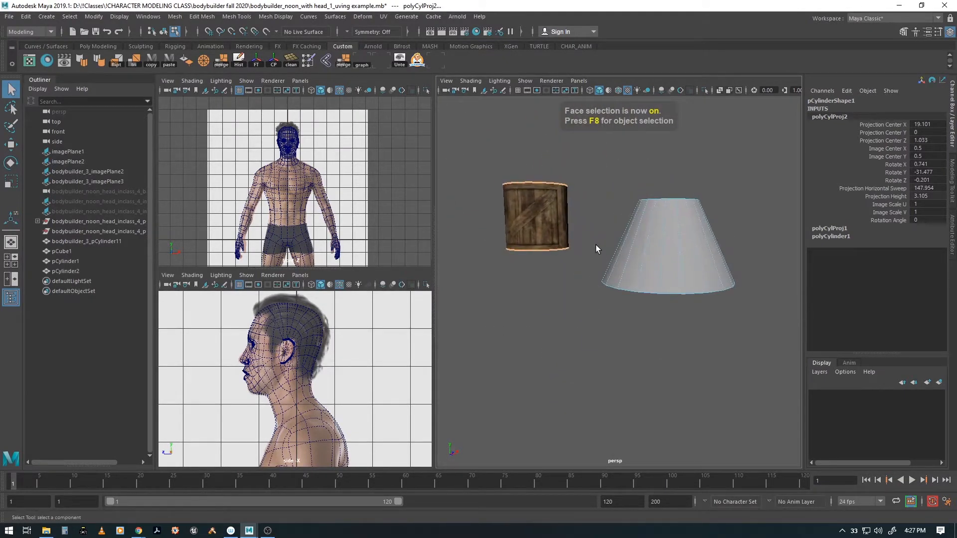
left_click_drag(592, 226, 739, 245)
mouse_move(684, 327)
left_mouse_down("alt")
mouse_move(641, 331)
mouse_move(698, 344)
mouse_move(690, 320)
left_mouse_up("alt")
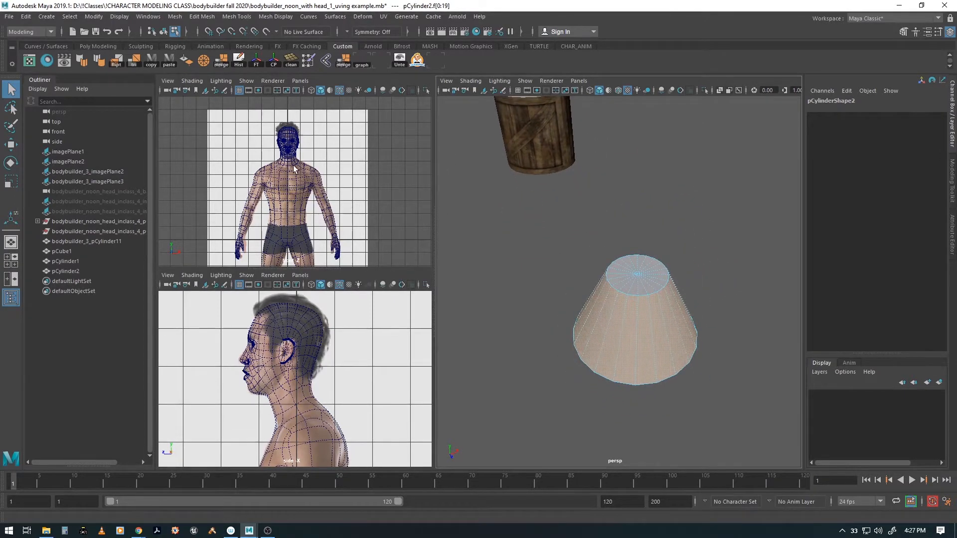
- Open the UV Editor and apply a cylindrical projection to the cone's selected sloped side faces
left_click_drag(501, 195, 483, 193, "alt")
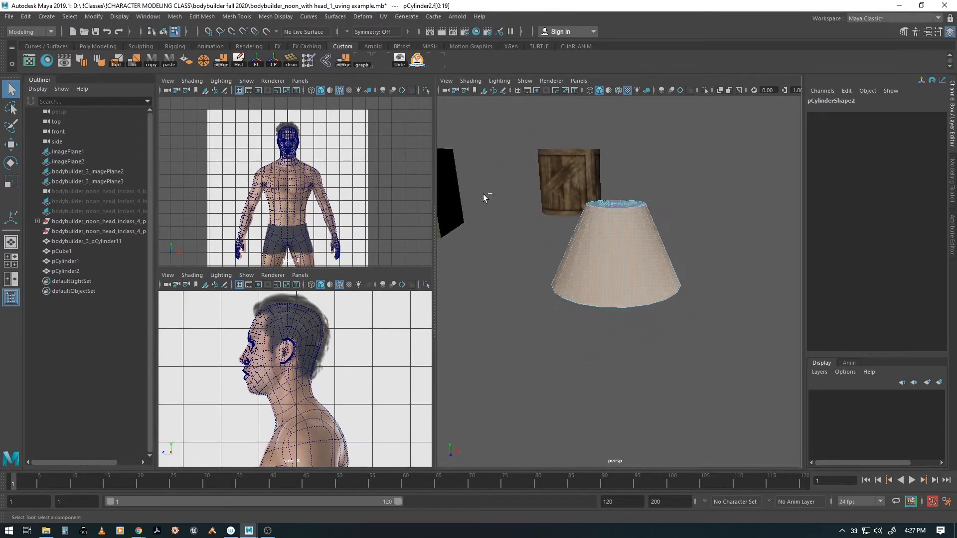
key("space")
left_click(30, 62)
middle_click_drag(600, 258, 641, 274, "alt")
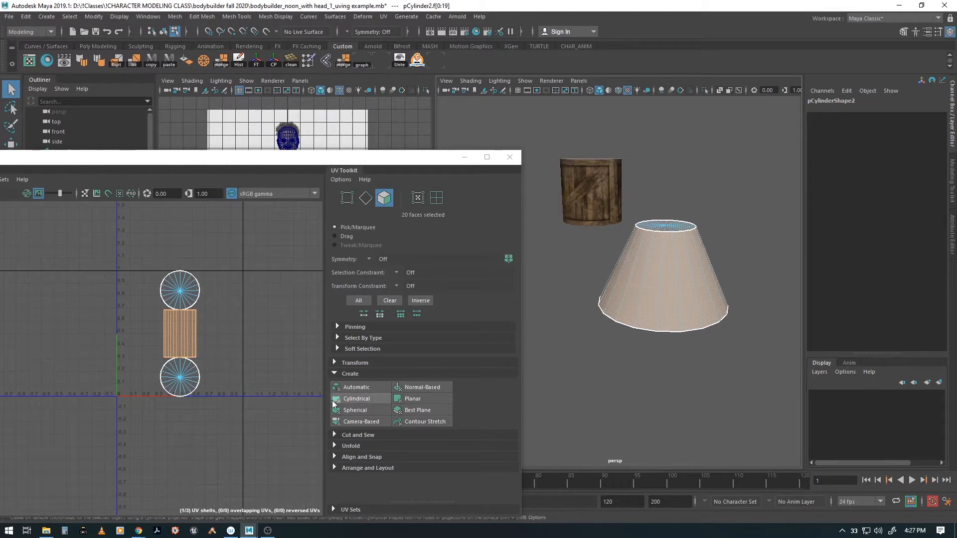
left_click_drag(665, 280, 755, 263, "alt")
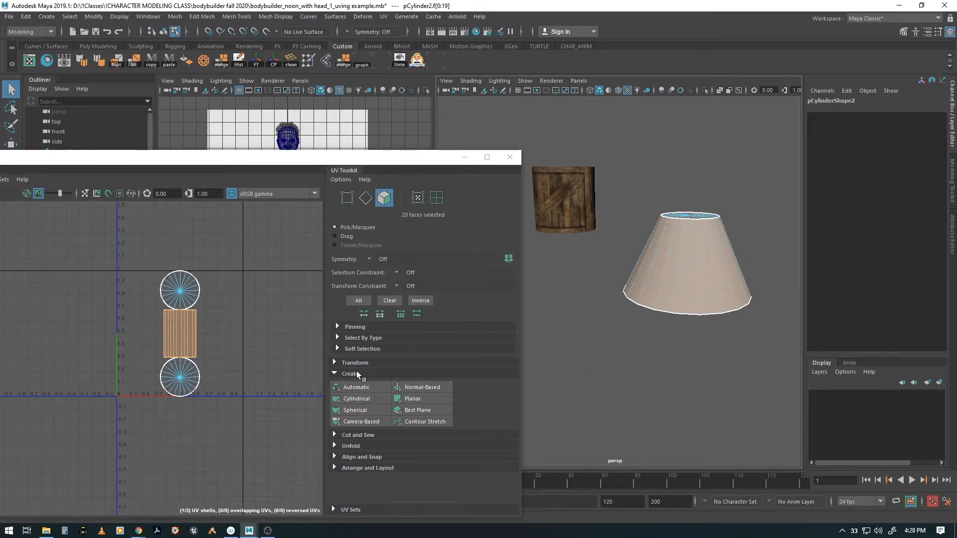
left_click(356, 399)
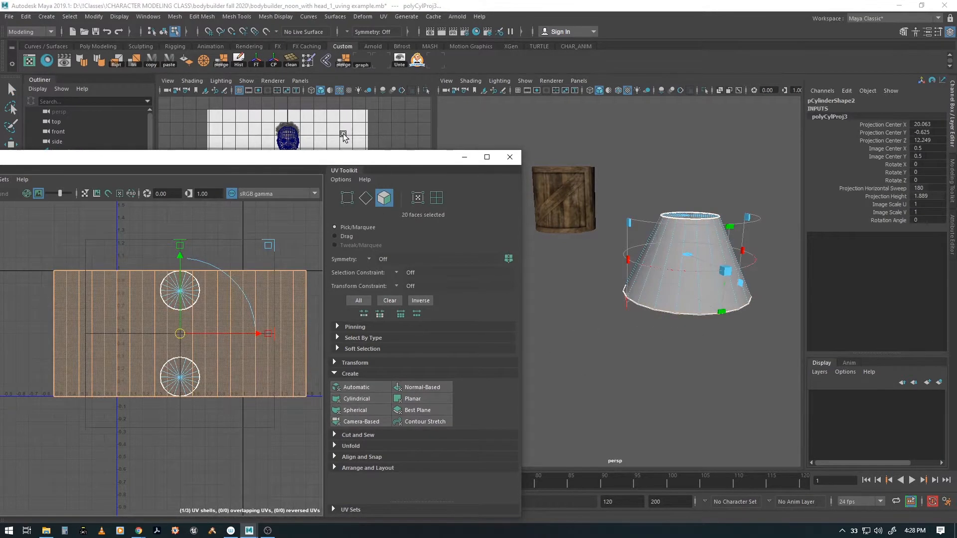
- Select the cone as a whole object and assign it the crate-textured lambert2 material through Hypershade
left_click(47, 61)
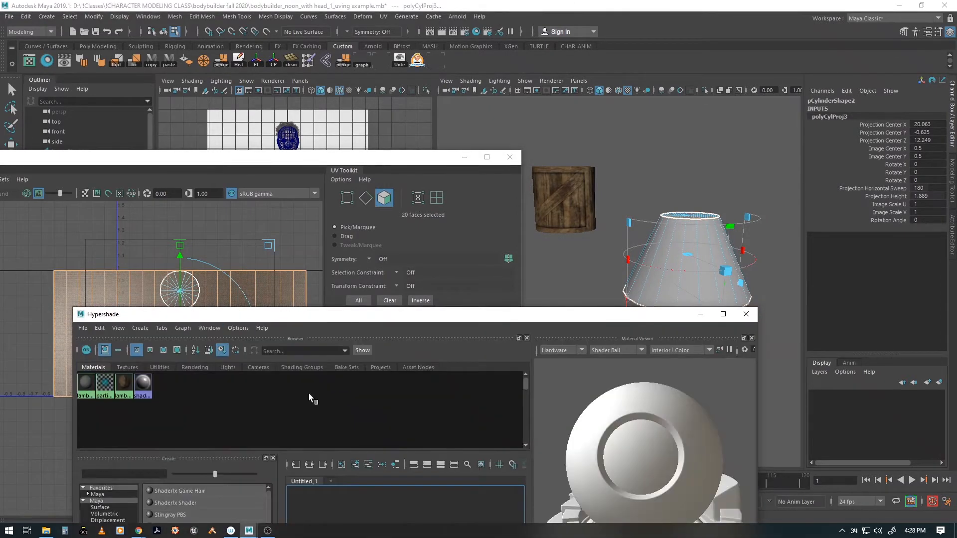
left_click(750, 316)
middle_click_drag(736, 345, 712, 362, "alt")
key("F8")
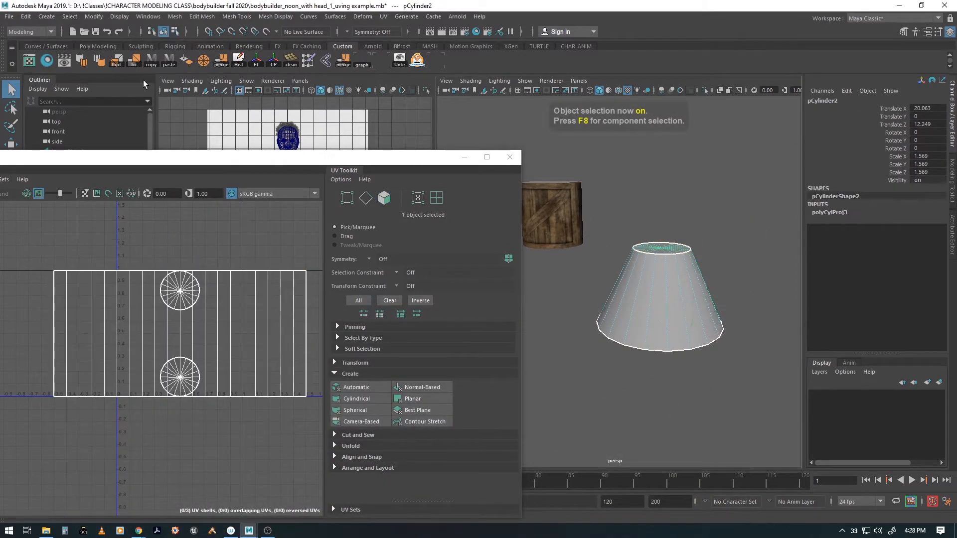
left_click(46, 61)
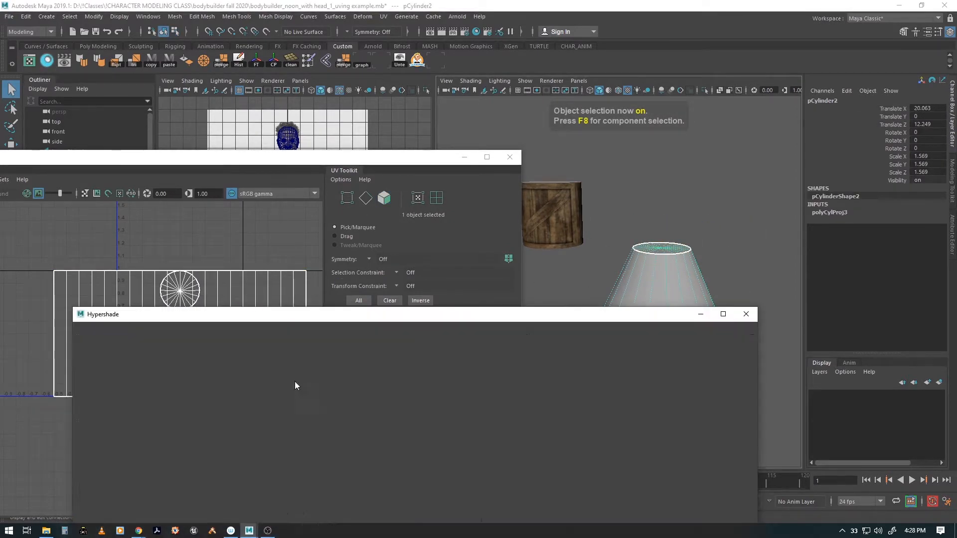
right_click(127, 381)
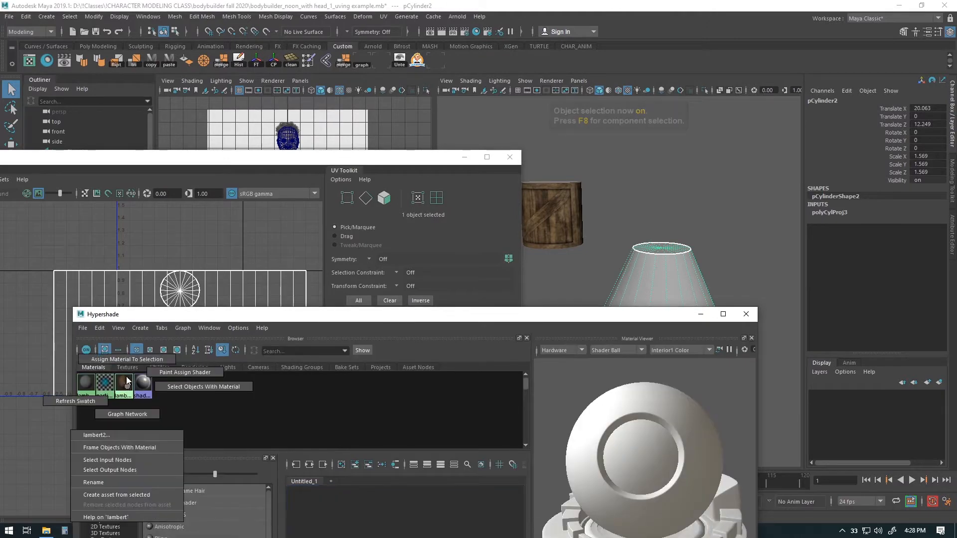
left_click(127, 359)
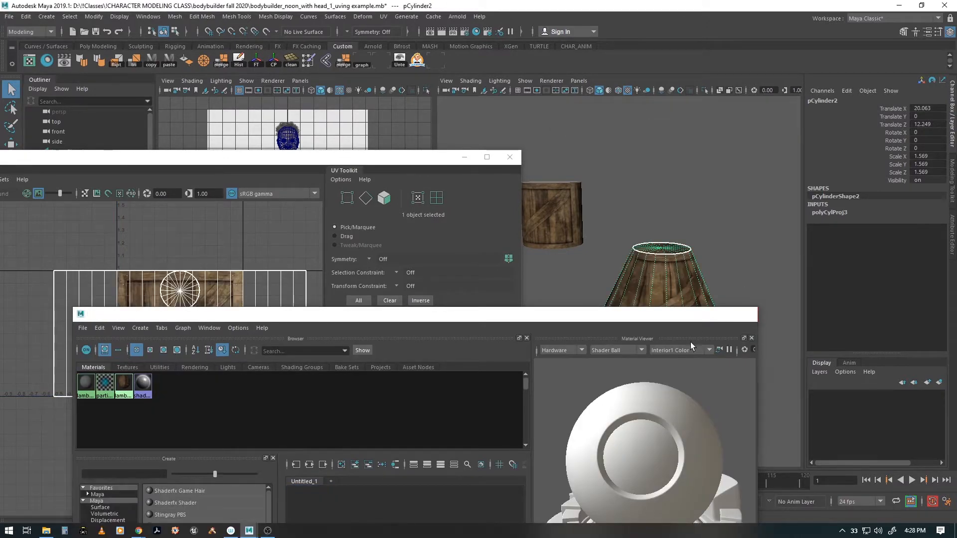
- Return to face selection and reselect all the sloped side faces of the crate-textured cone
left_click_drag(588, 357, 588, 368, "alt")
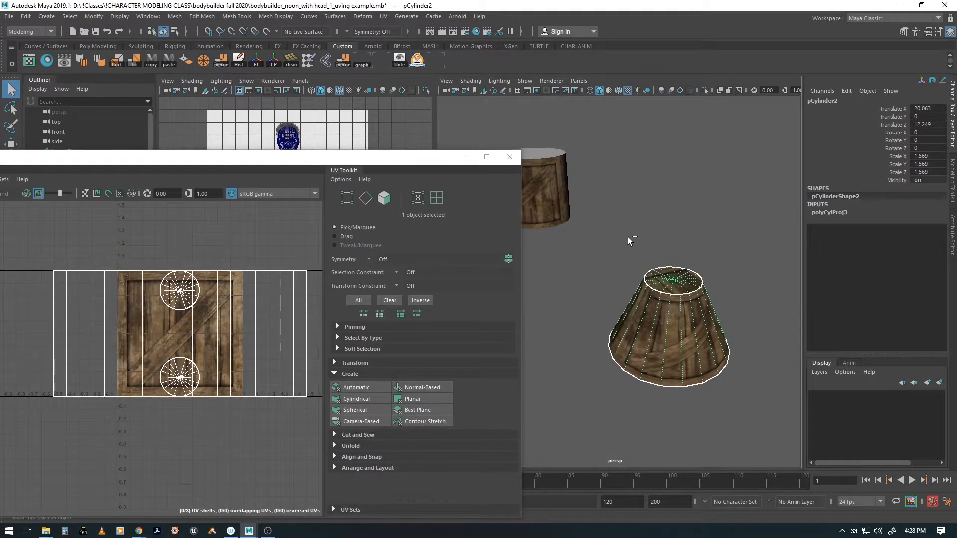
key("ctrl+s")
left_click_drag(681, 366, 683, 338, "alt")
key("F11")
left_click_drag(599, 251, 738, 272)
left_click_drag(745, 319, 678, 334, "alt")
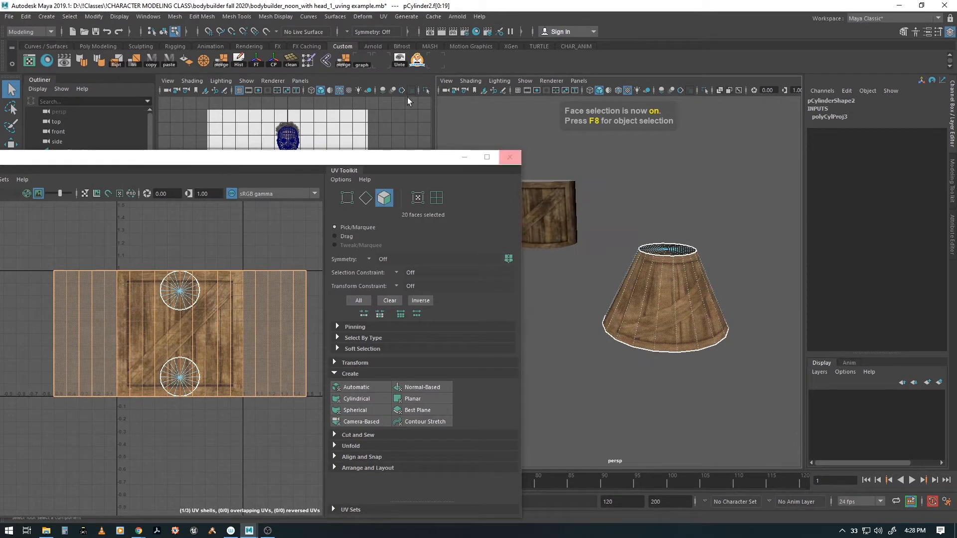
- Reapply a cylindrical projection to the side faces with a 360-degree sweep, about 2 degrees of Y rotation and about 1.68 height
left_click(369, 397)
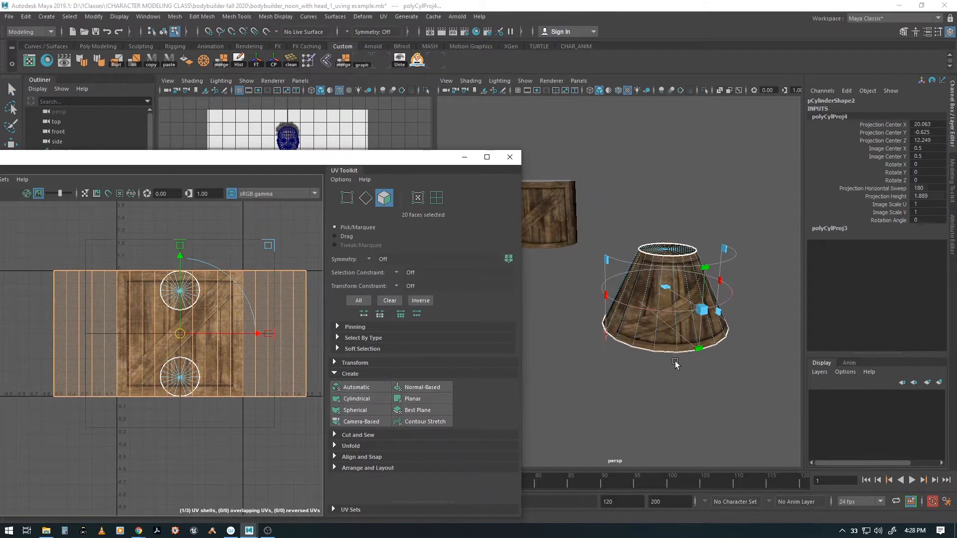
left_click_drag(618, 357, 643, 329, "alt")
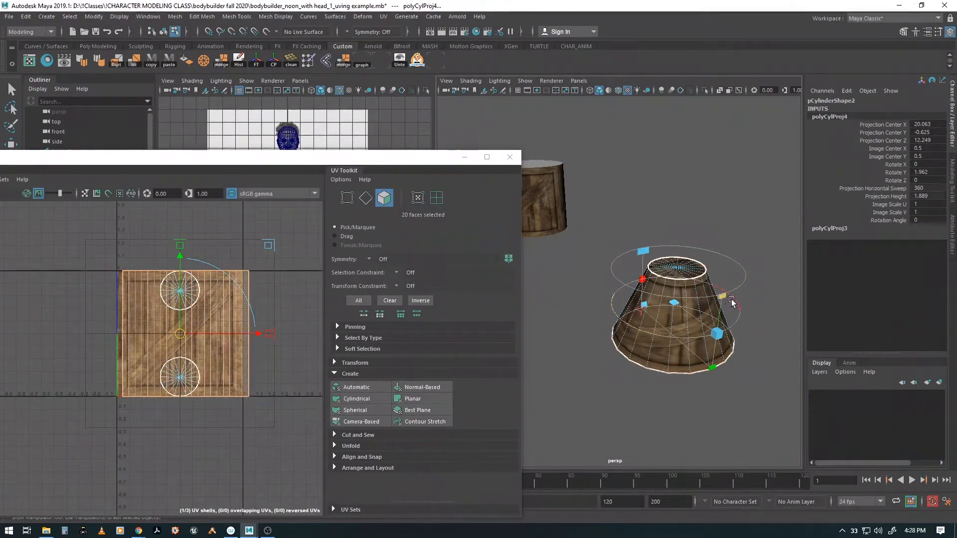
mouse_move(724, 298)
left_mouse_down()
mouse_move(724, 317)
mouse_move(727, 285)
mouse_move(721, 300)
left_mouse_up()
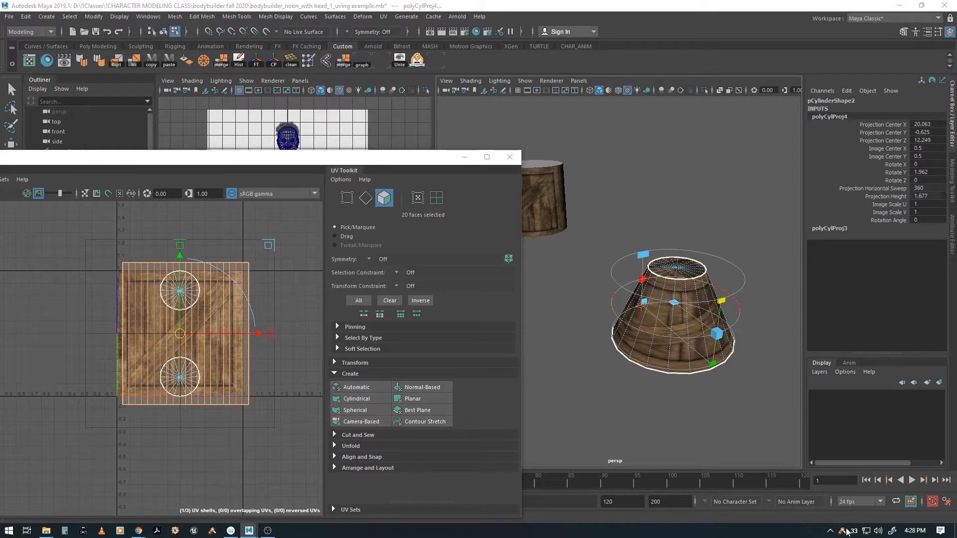
- Sketch a red curved band with arrows around the cone using the screen annotation pen, and clear the drawing
right_click(845, 531)
left_click(856, 486)
left_click_drag(572, 263, 566, 334)
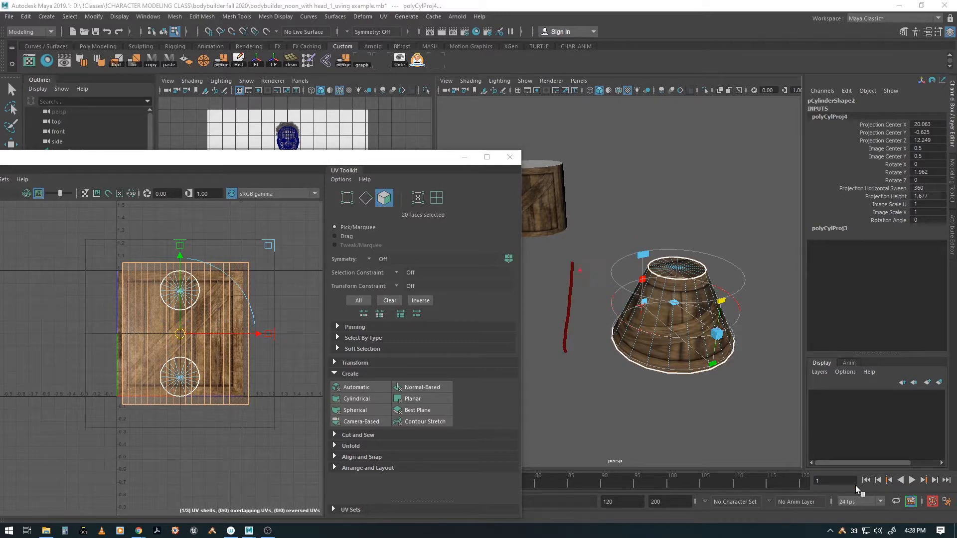
mouse_move(574, 263)
left_mouse_down()
mouse_move(666, 344)
mouse_move(770, 287)
mouse_move(718, 225)
mouse_move(719, 284)
left_mouse_up()
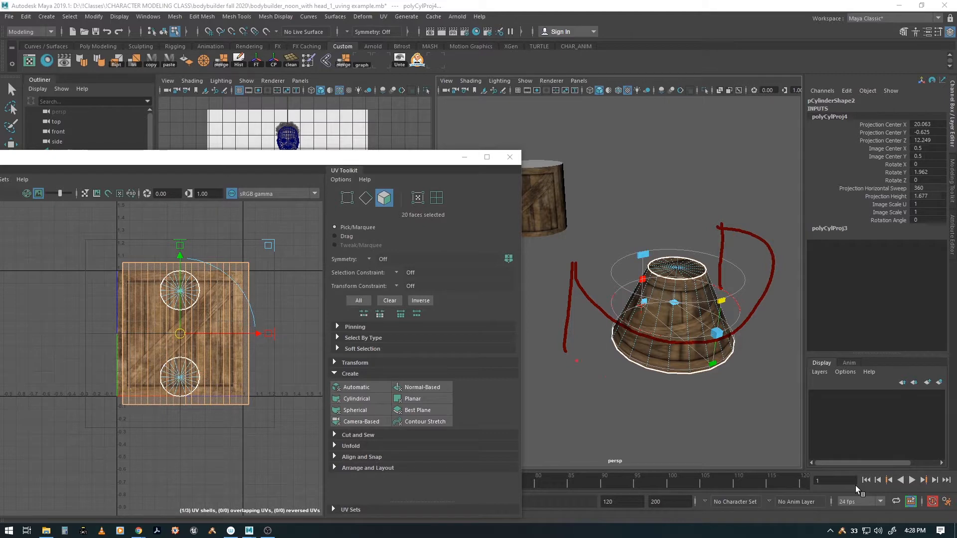
mouse_move(565, 352)
left_mouse_down()
mouse_move(596, 394)
mouse_move(742, 409)
mouse_move(790, 342)
left_mouse_up()
left_click_drag(781, 249, 787, 364)
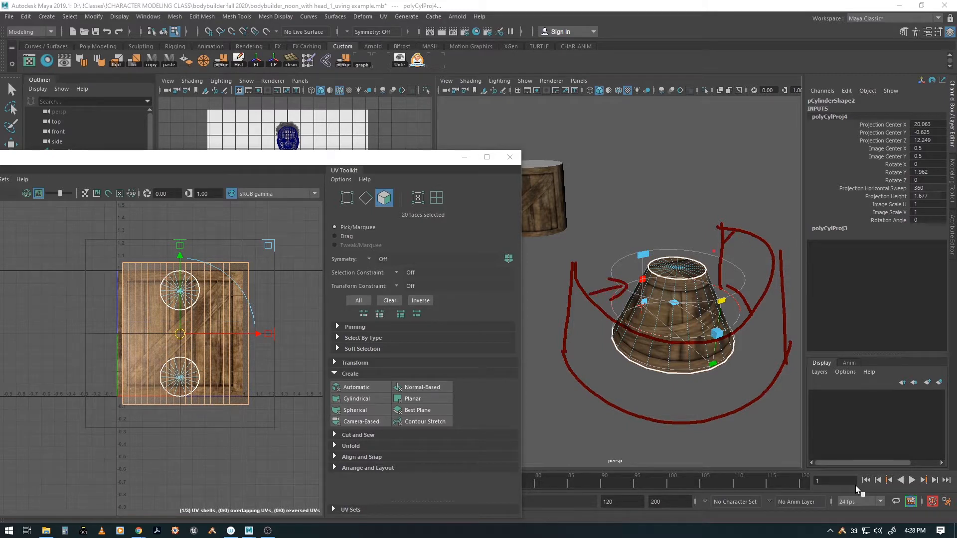
left_click_drag(720, 259, 702, 265)
key("Escape")
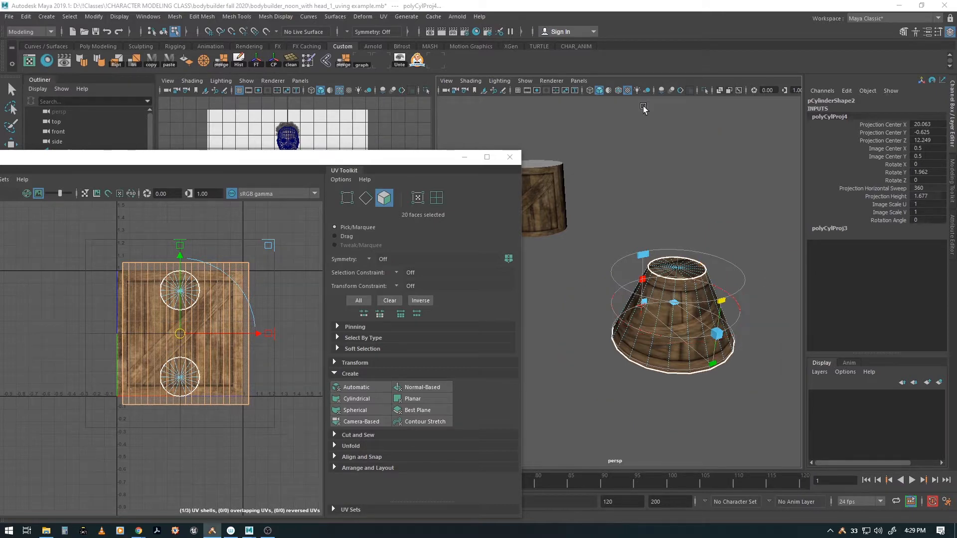
- Reselect the cone's sloped side faces and apply a planar projection along the Y axis
mouse_move(691, 347)
left_mouse_down("alt")
mouse_move(683, 334)
mouse_move(663, 396)
mouse_move(681, 392)
left_mouse_up("alt")
key("w")
key("F11")
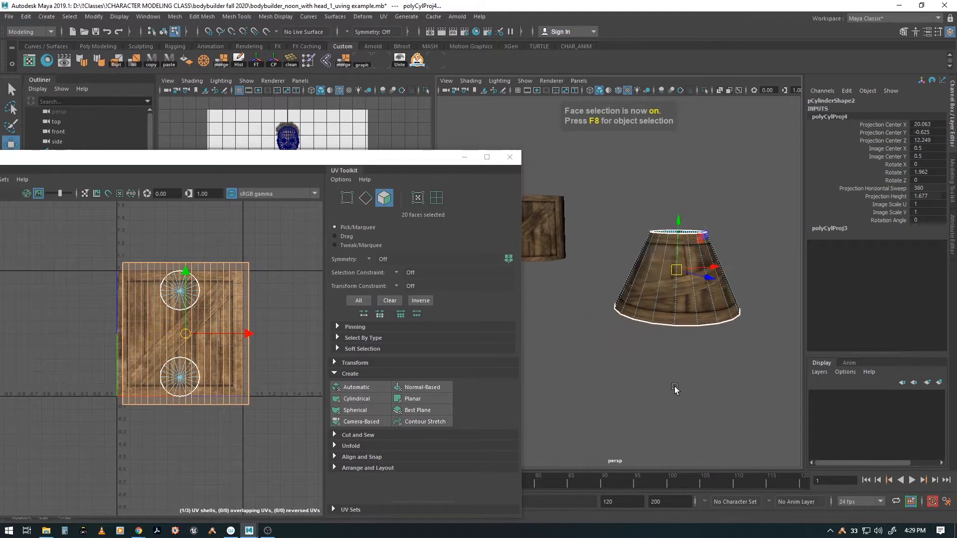
key("q")
left_click_drag(590, 258, 752, 282)
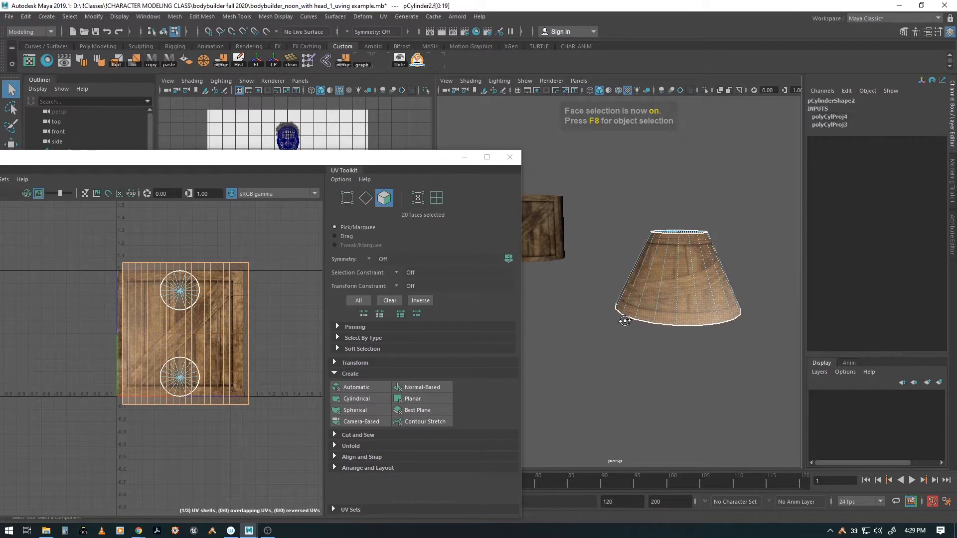
left_click_drag(621, 319, 633, 330, "alt")
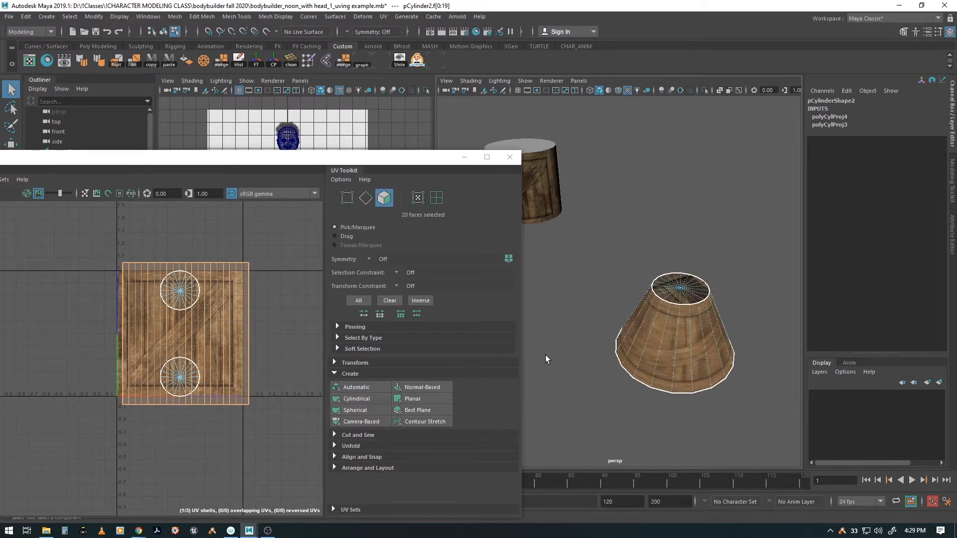
left_click(415, 398)
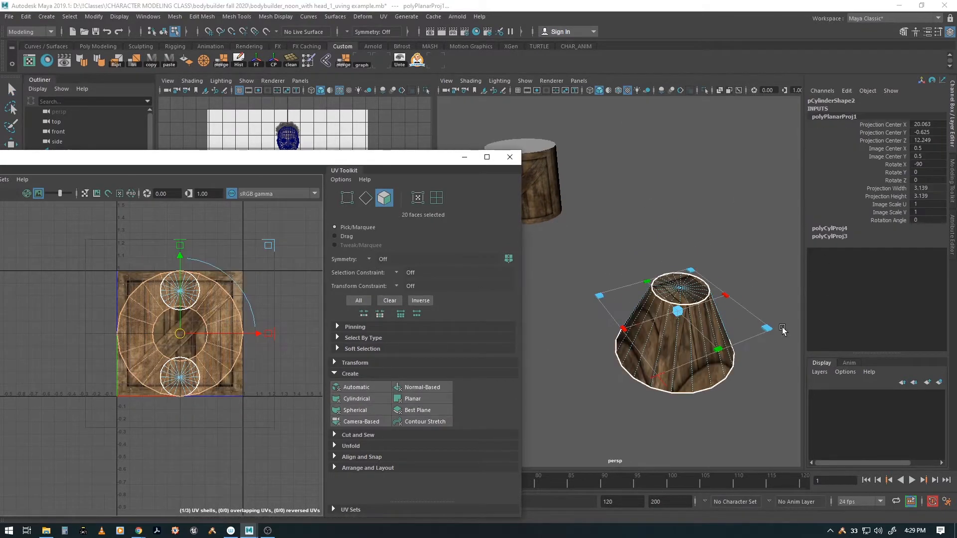
- Examine the planar-mapped crate texture around the cone and move the UV Editor window higher to uncover more of the screen
left_click_drag(641, 403, 632, 363, "alt")
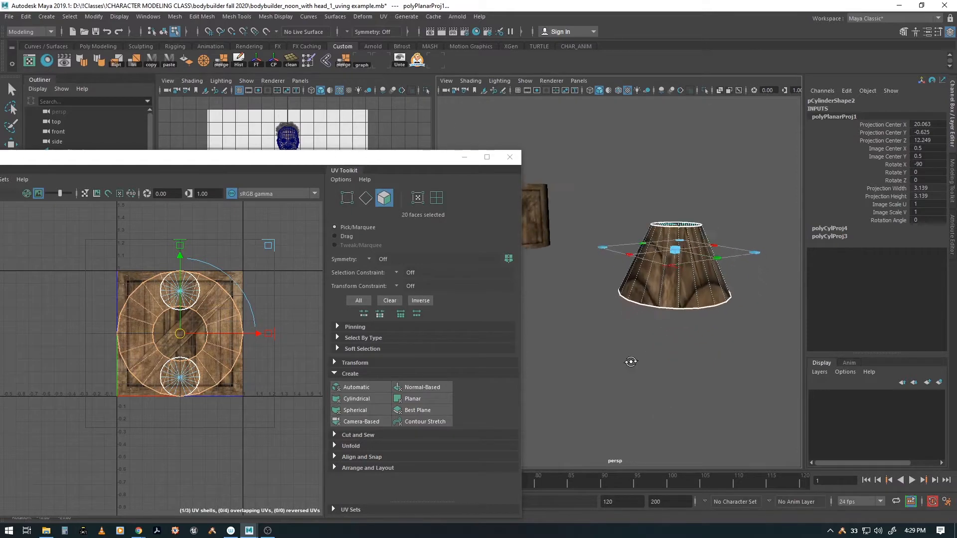
right_click_drag(632, 364, 695, 364, "alt")
mouse_move(695, 364)
left_mouse_down("alt")
mouse_move(726, 336)
mouse_move(680, 358)
mouse_move(696, 364)
left_mouse_up("alt")
scroll(696, 363, "down", 5)
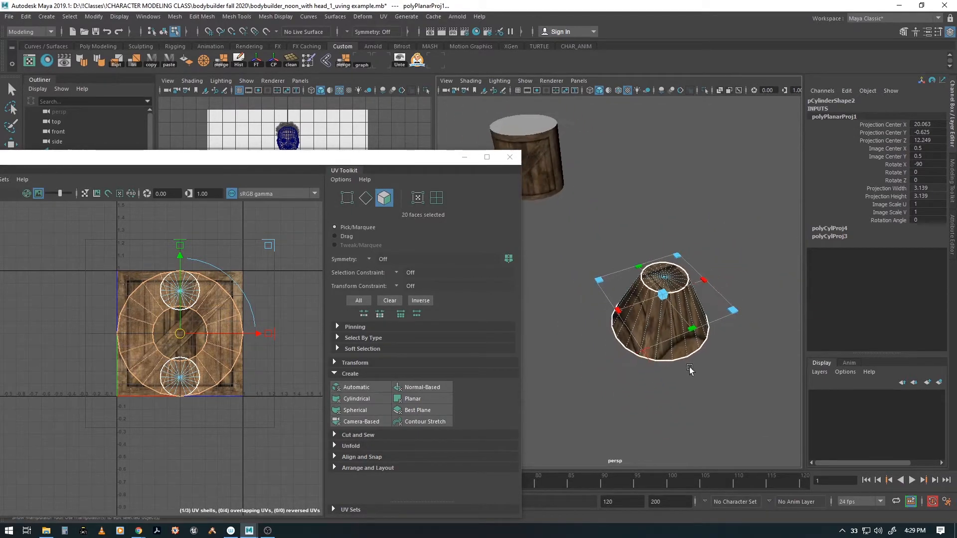
middle_click_drag(691, 370, 668, 355, "alt")
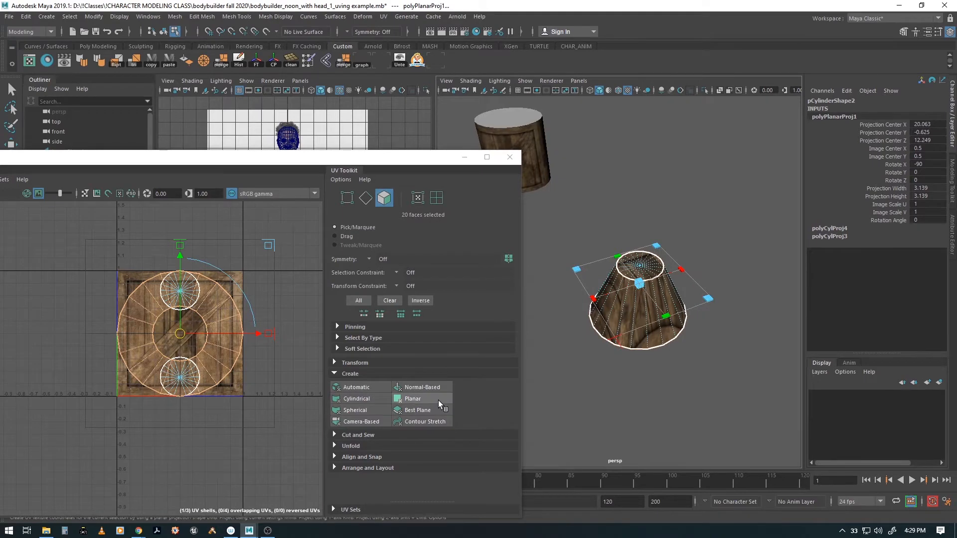
left_click_drag(287, 162, 294, 129)
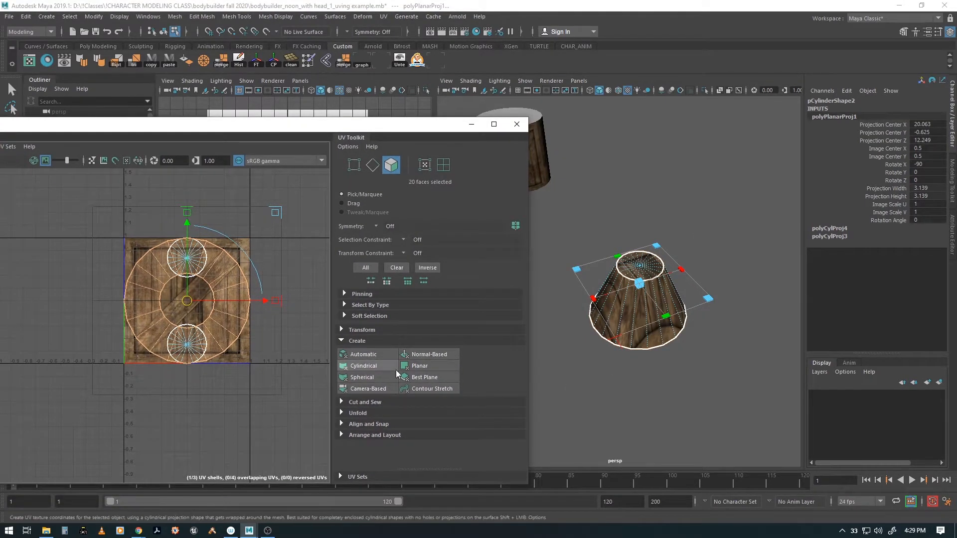
left_click_drag(235, 123, 252, 66)
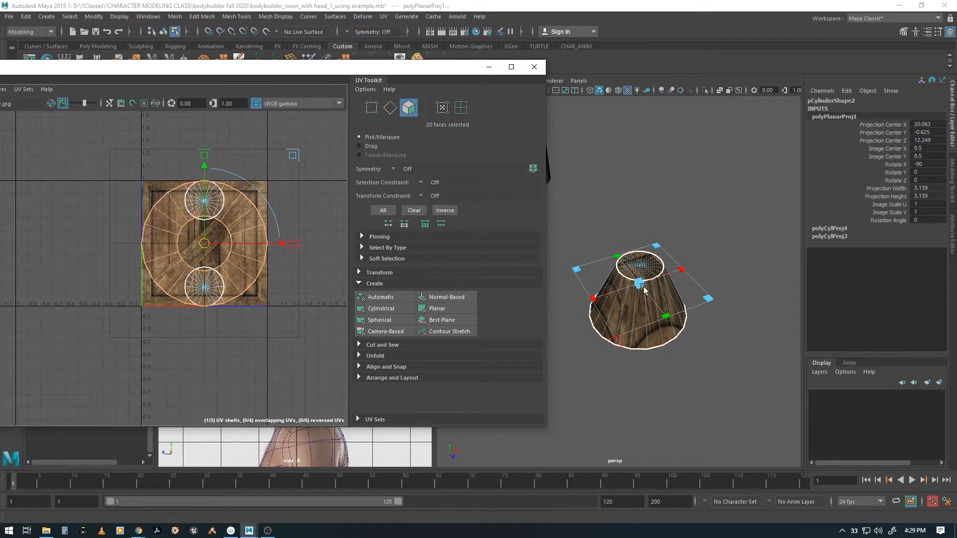
- Try a planar projection of the side faces along the Z axis, and reproject them along the Y axis
left_click(448, 310)
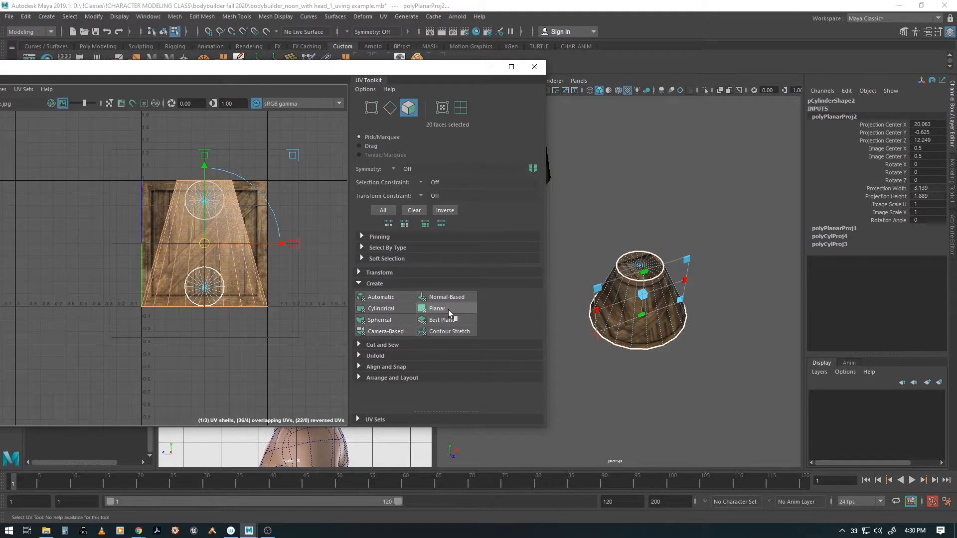
left_click(449, 310)
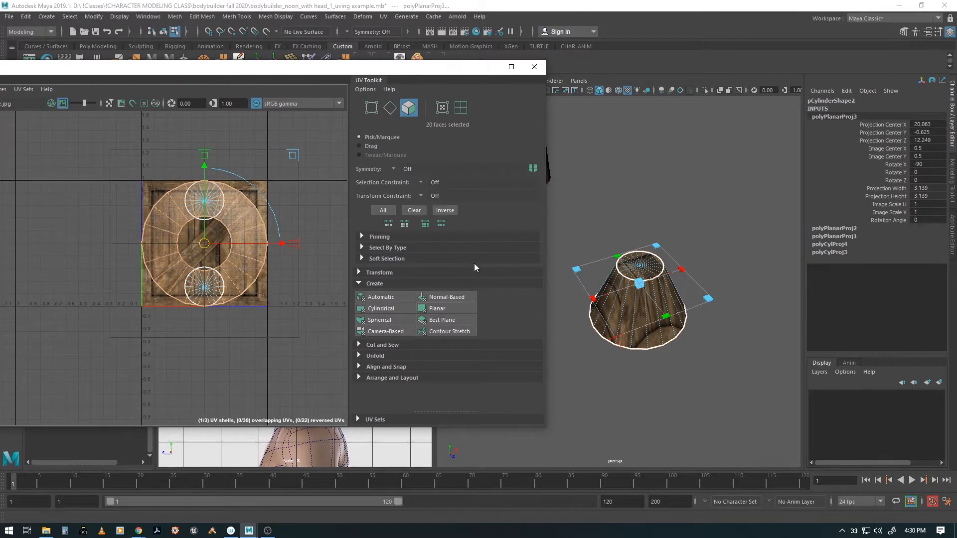
left_click(442, 307)
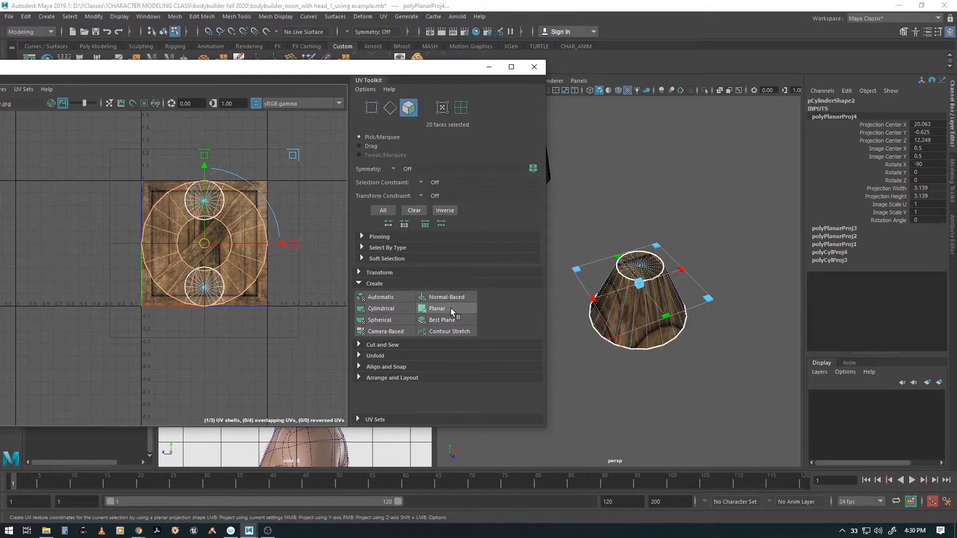
- Review the projection axis settings in Planar Mapping Options, close them and inspect the texture on the cone's sides with the Move tool active
left_click(450, 308, "shift")
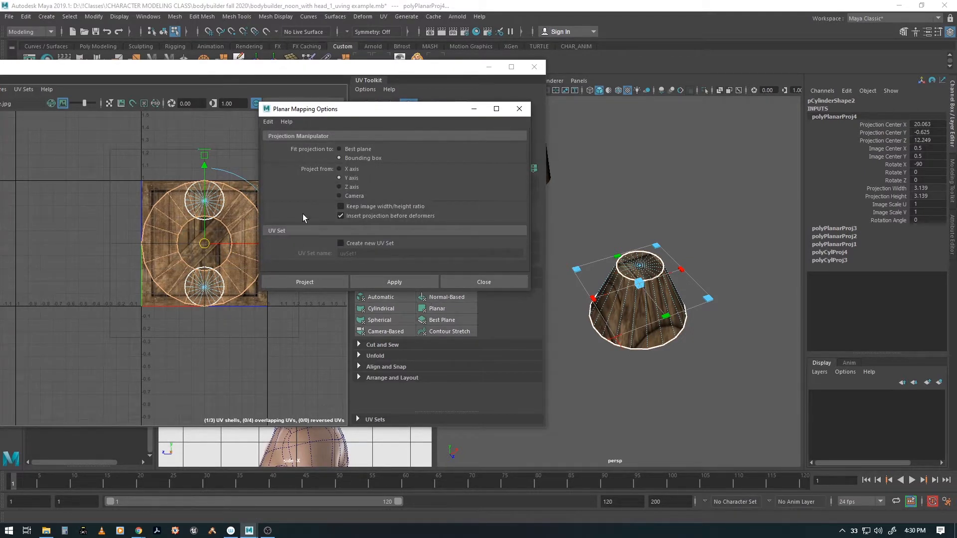
left_click(519, 108)
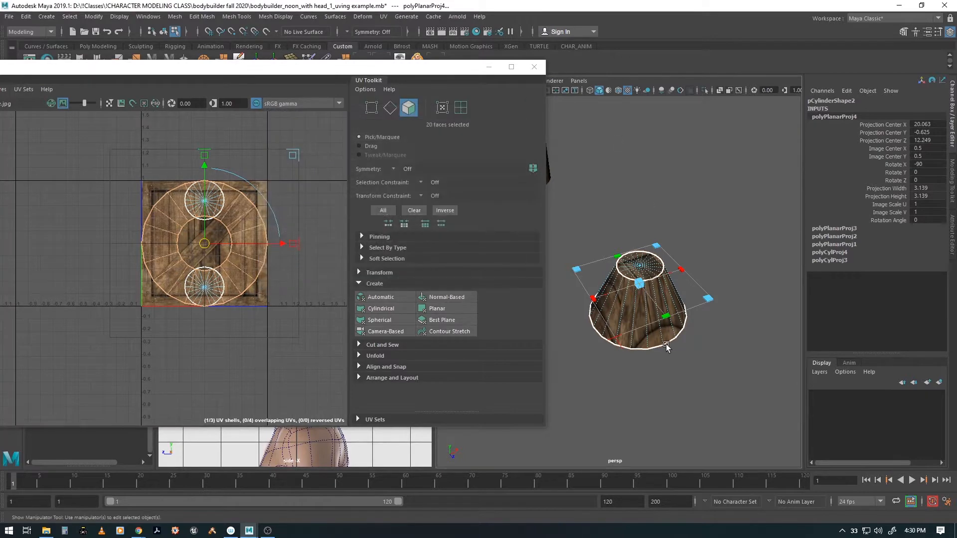
left_click_drag(620, 326, 650, 313, "alt")
left_click_drag(640, 319, 637, 314, "alt")
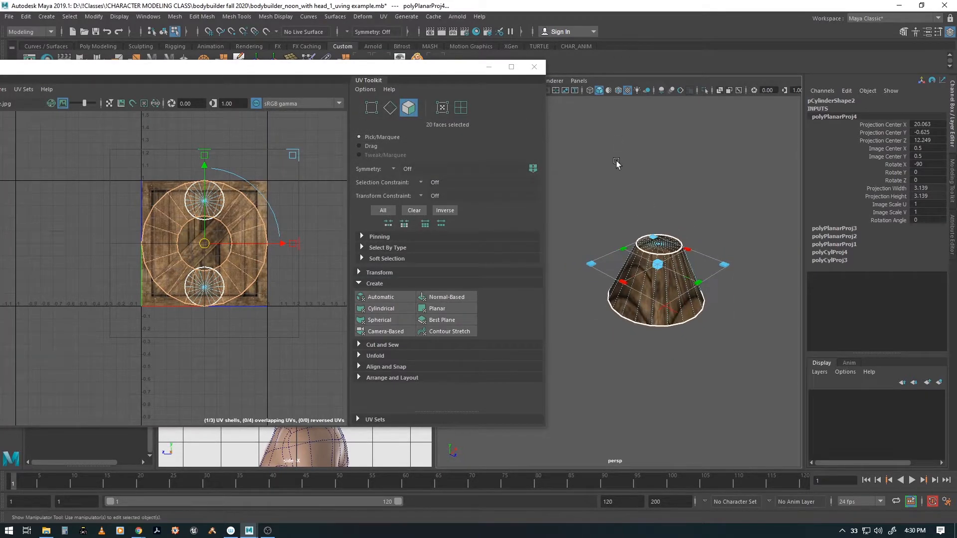
scroll(670, 290, "up", 4)
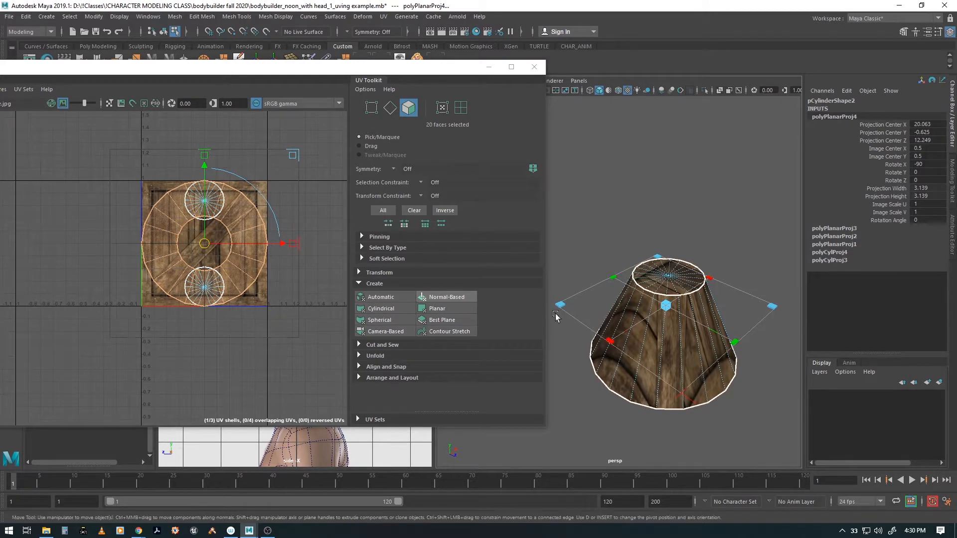
left_click(434, 298)
left_click_drag(672, 358, 683, 306, "alt")
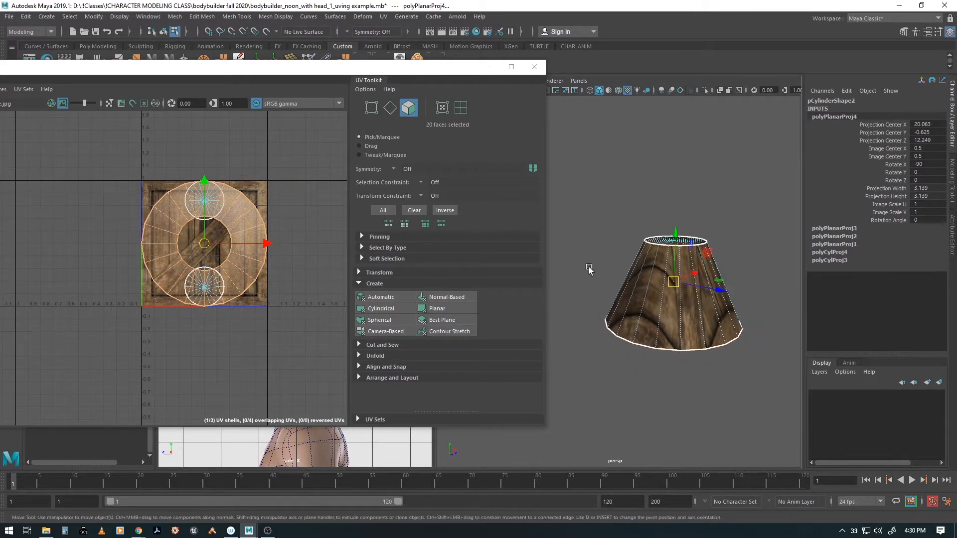
- Apply a normal-based projection to the cone's selected side faces and inspect the crate texture around them
left_click_drag(589, 267, 781, 296)
left_click_drag(655, 311, 629, 314, "alt")
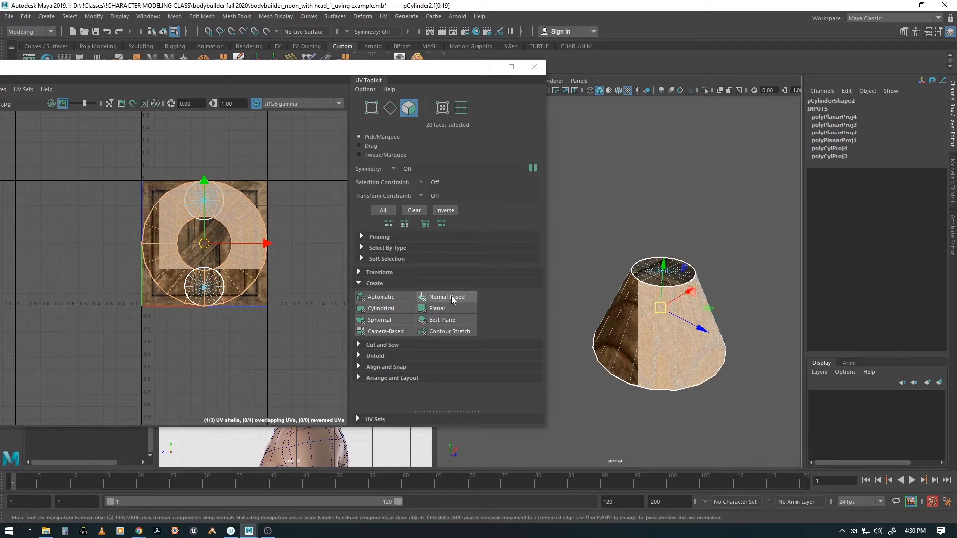
left_click(452, 295)
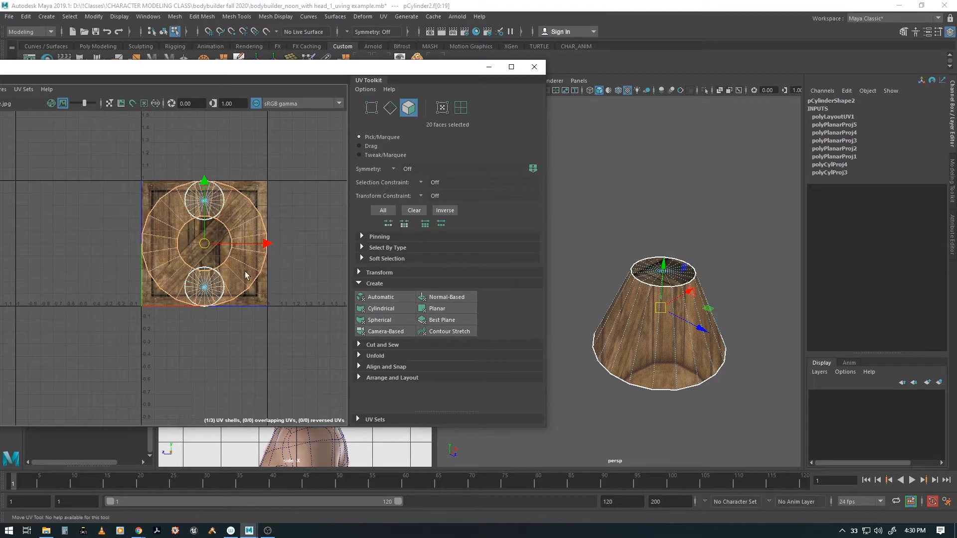
left_click_drag(628, 363, 695, 327, "alt")
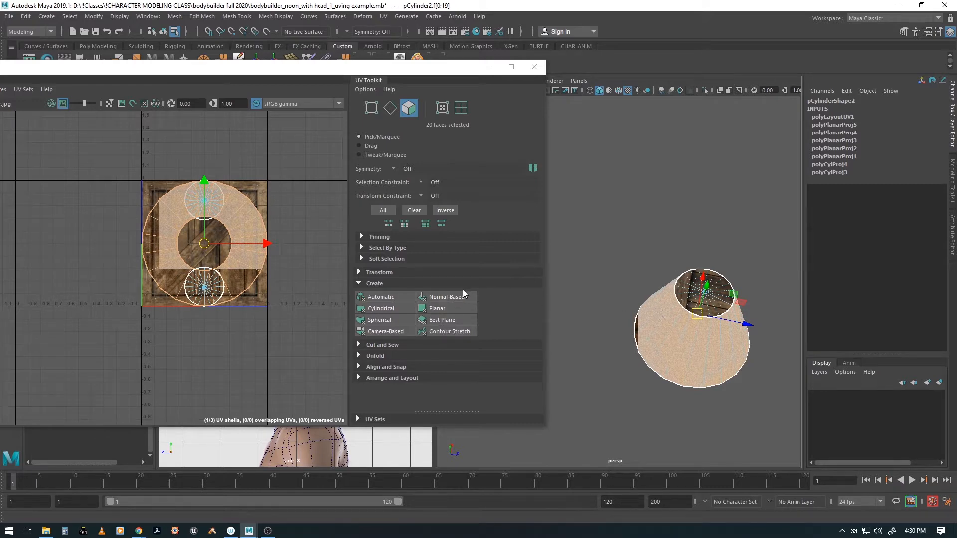
mouse_move(688, 319)
left_mouse_down("alt")
mouse_move(690, 326)
mouse_move(679, 322)
left_mouse_up("alt")
right_click_drag(628, 327, 694, 324, "alt")
middle_click_drag(708, 318, 675, 297, "alt")
right_click_drag(675, 298, 627, 294, "alt")
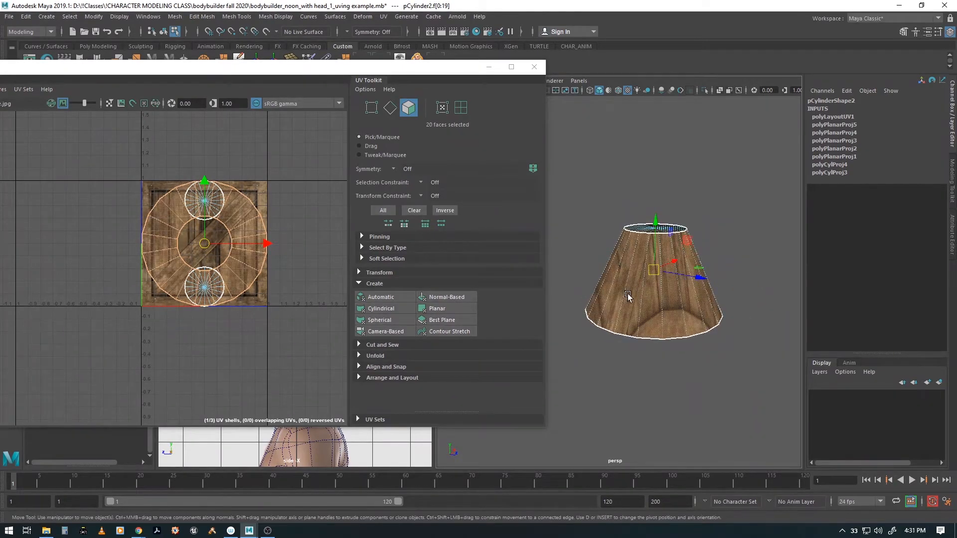
- Expand the Unfold tools and display the checker map on the cone, keeping the model uncovered by the UV Editor window
left_click(360, 355)
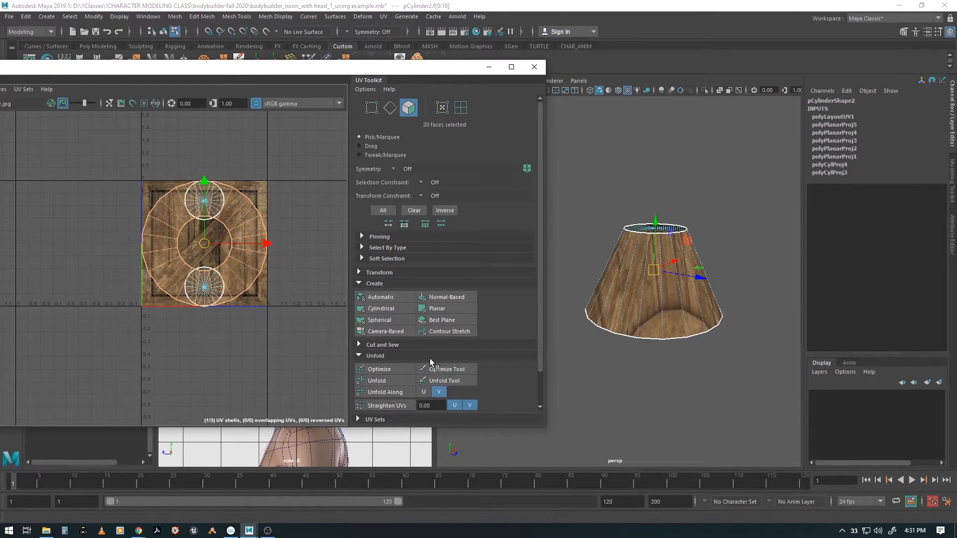
left_click_drag(640, 323, 620, 331, "alt")
right_click_drag(619, 331, 646, 355, "alt")
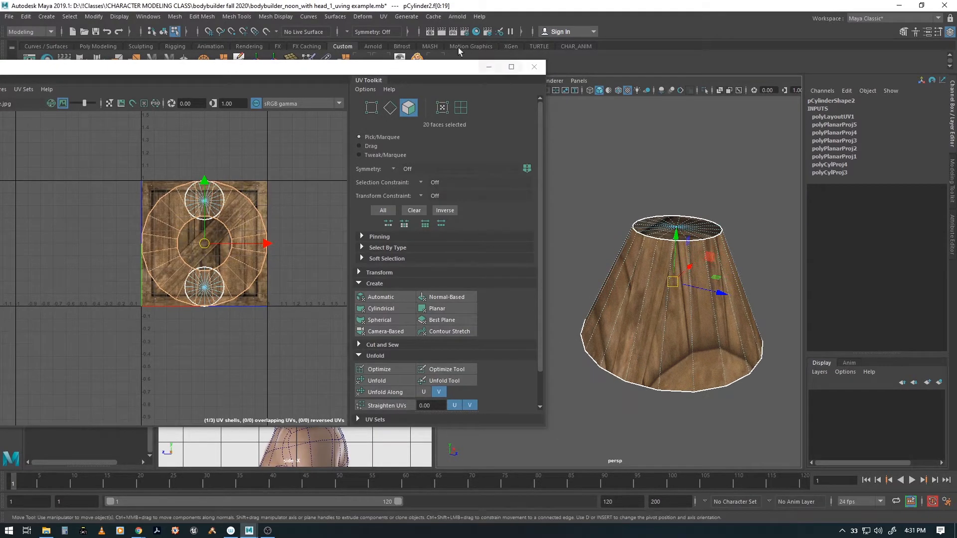
left_click_drag(126, 74, 260, 98)
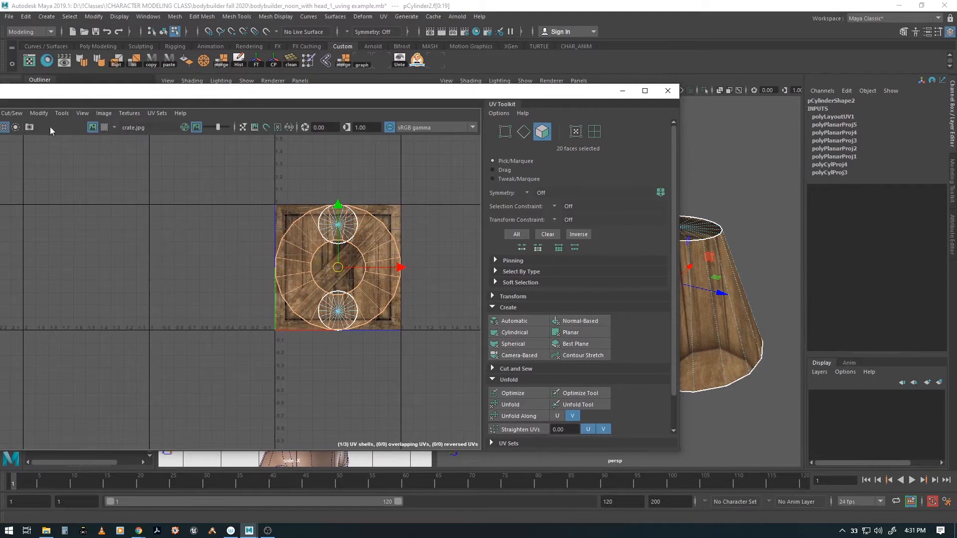
left_click(104, 128)
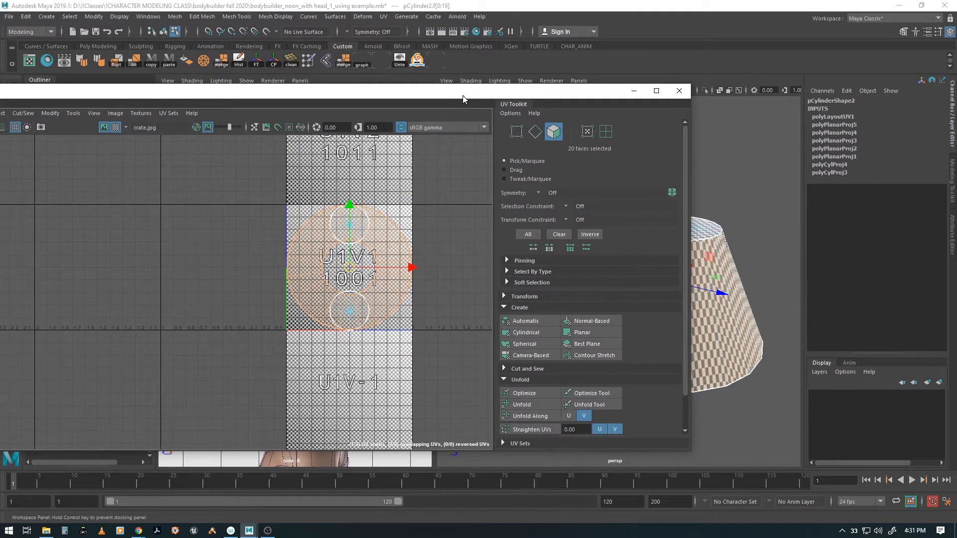
left_click_drag(462, 95, 285, 92)
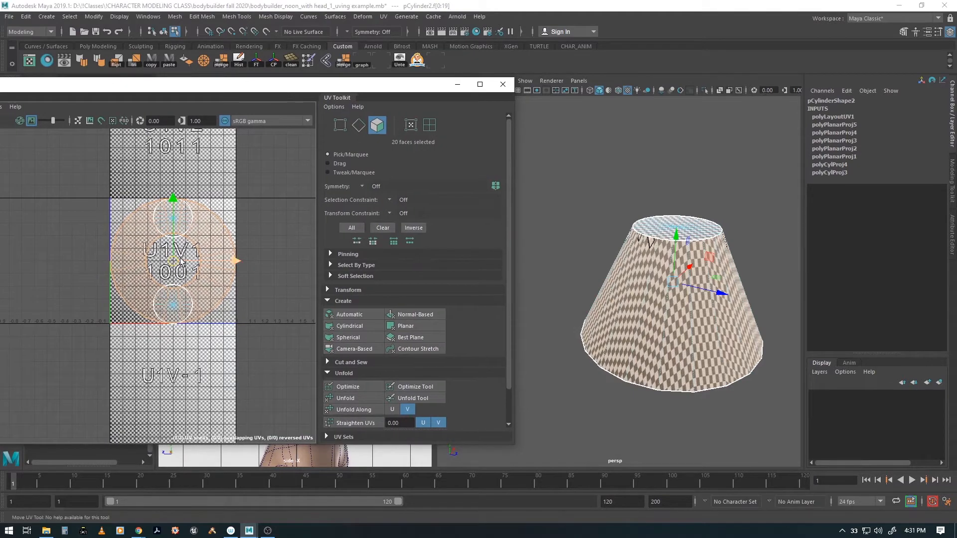
- Inspect the checker squares around the cone's sides for distortion and switch the checker map off
left_click_drag(634, 369, 732, 359, "alt")
right_click_drag(648, 349, 716, 323, "alt")
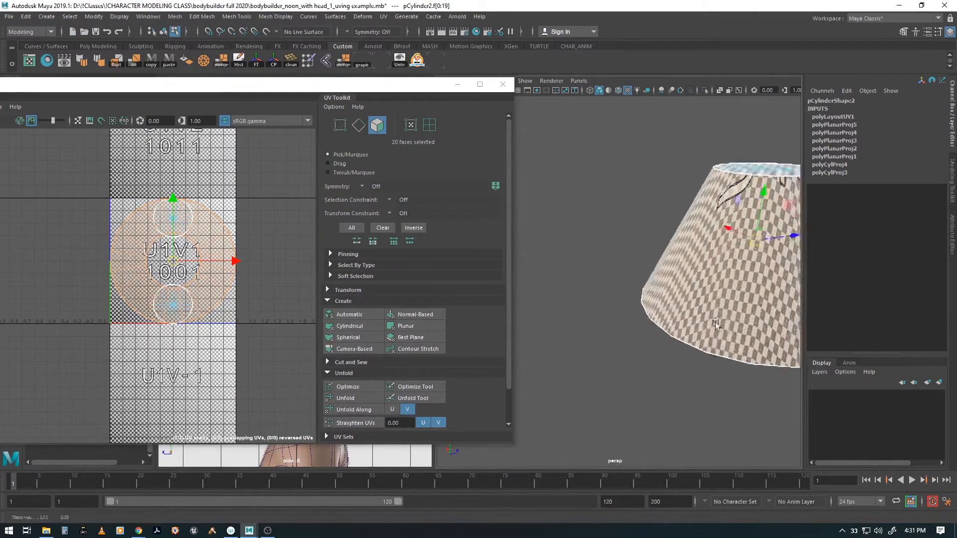
middle_click_drag(715, 322, 620, 326, "alt")
left_click_drag(620, 326, 604, 319, "alt")
left_click_drag(645, 347, 658, 320, "alt")
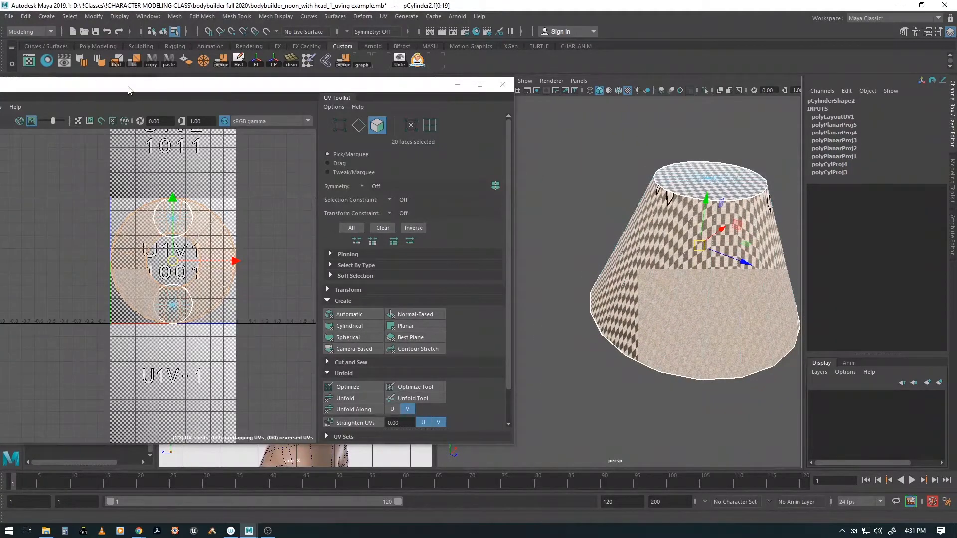
left_click_drag(127, 90, 263, 93)
left_click(75, 124)
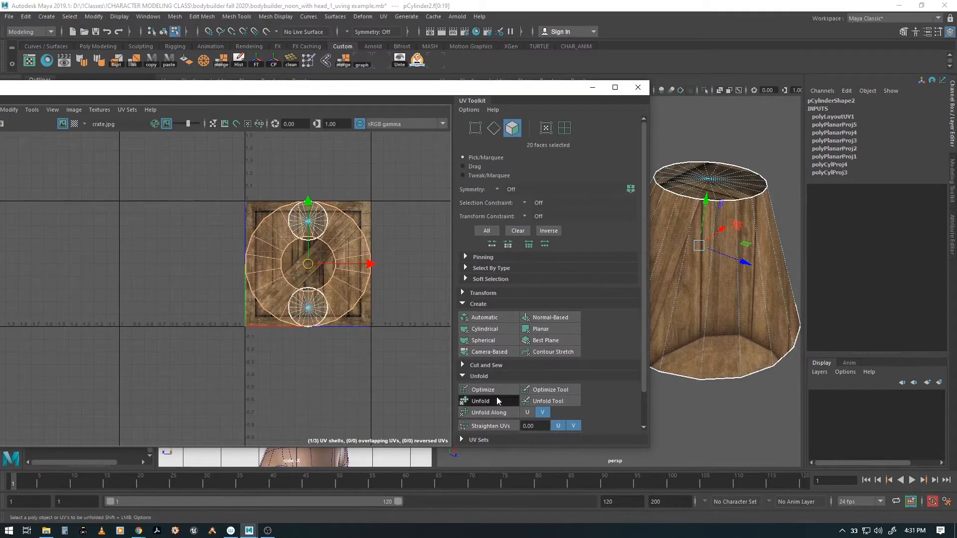
- Unfold the UVs of the cone's side faces, clear the face selection and inspect the crate texture on the sides
left_click(497, 398)
middle_click_drag(415, 291, 398, 288, "alt")
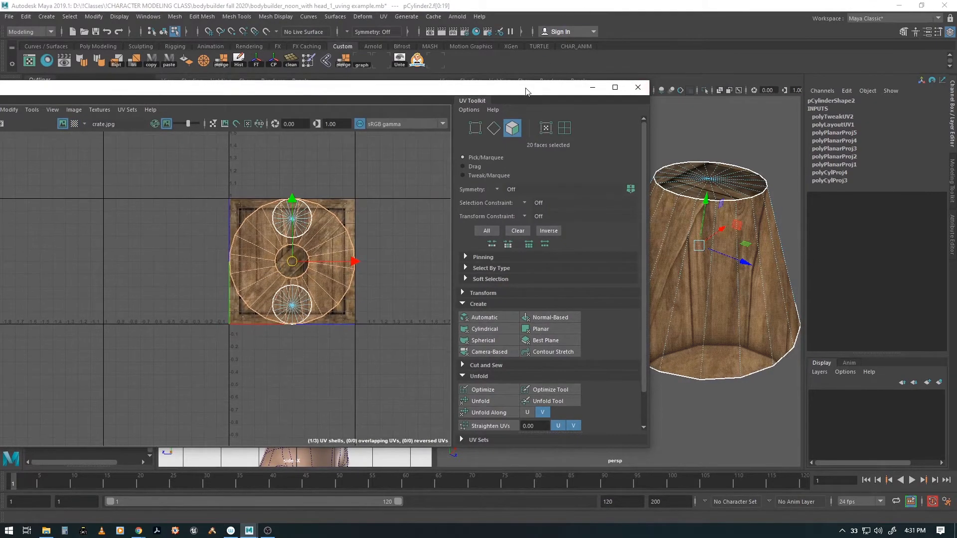
left_click_drag(528, 91, 413, 92)
left_click_drag(665, 279, 569, 297, "alt")
left_click(678, 369)
right_click_drag(695, 310, 560, 299, "alt")
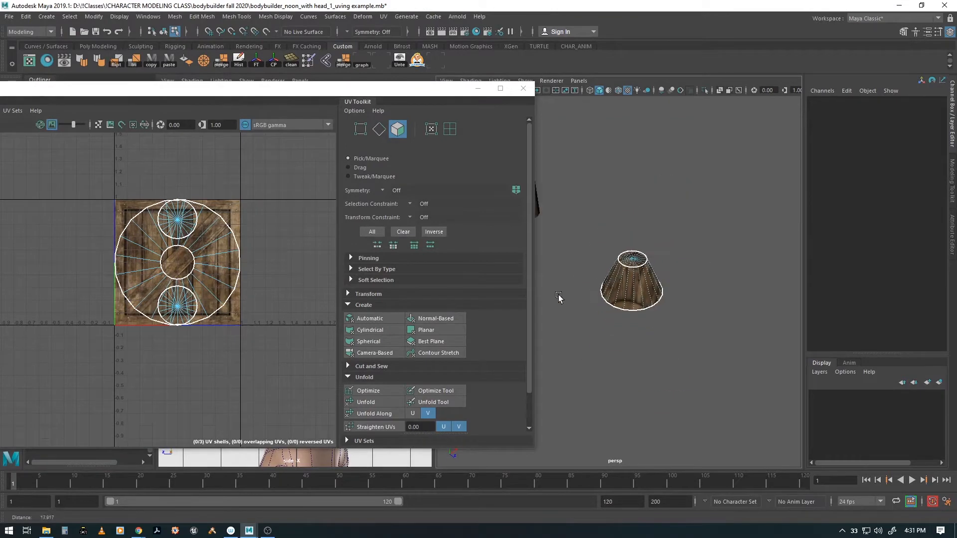
middle_click_drag(559, 299, 656, 331, "alt")
left_click_drag(656, 331, 647, 339, "alt")
middle_click_drag(741, 324, 629, 271, "alt")
right_click_drag(629, 270, 701, 294, "alt")
left_click_drag(700, 295, 654, 309, "alt")
- Display the checker map on the unfolded cone and examine the squares on its sides up close
left_click_drag(51, 92, 181, 94)
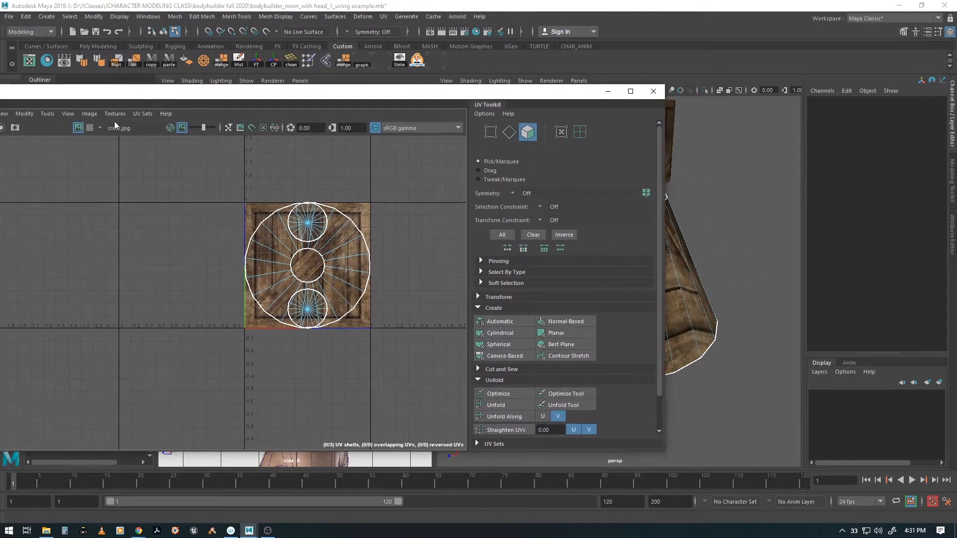
left_click(90, 127)
left_click_drag(464, 95, 296, 88)
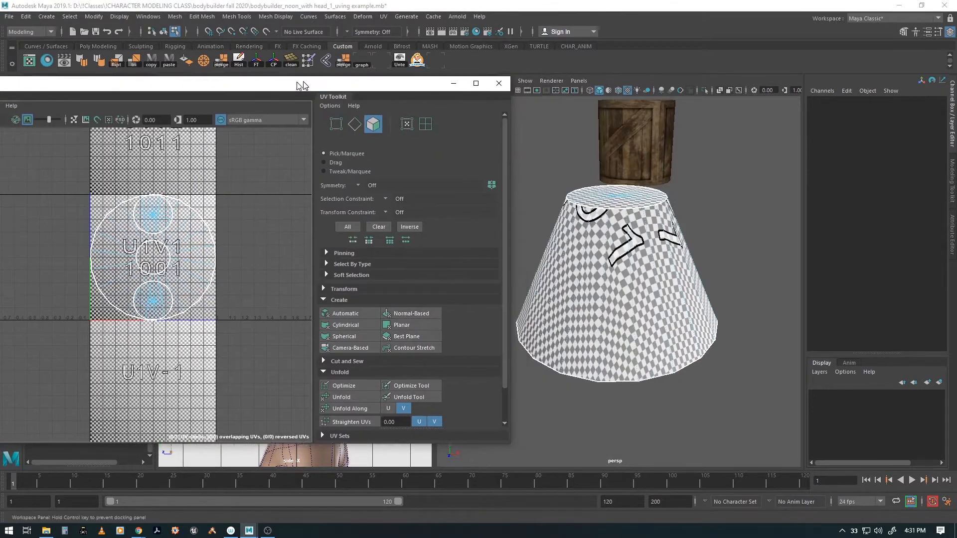
right_click_drag(588, 268, 763, 250, "alt")
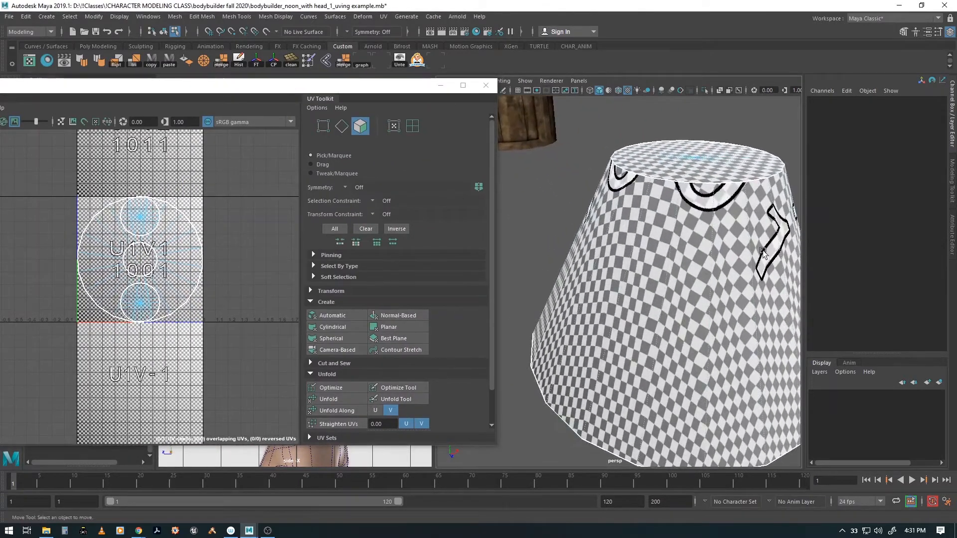
right_click_drag(735, 300, 690, 289, "alt")
left_click_drag(690, 288, 645, 148, "alt")
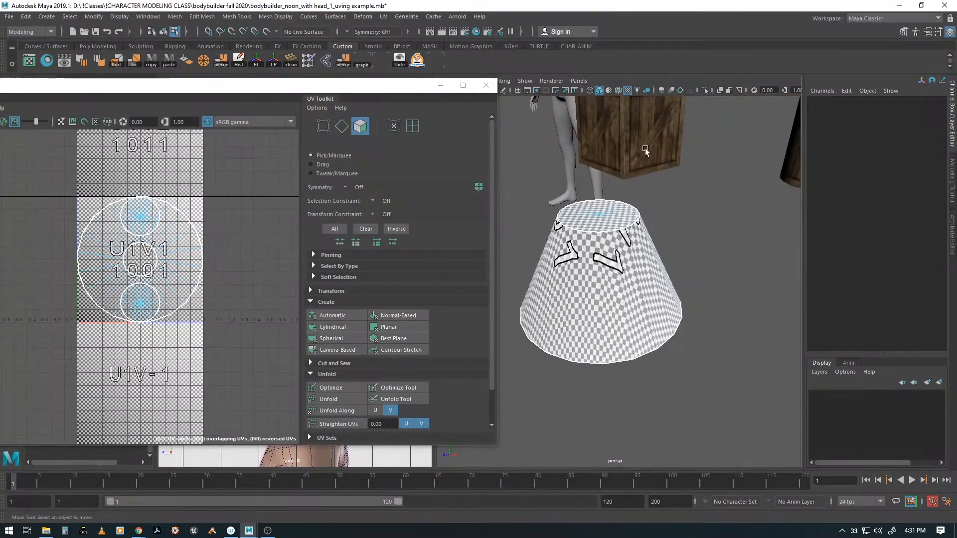
- Select the crate cube and display the checker map on it instead of on the cone
left_click(645, 141)
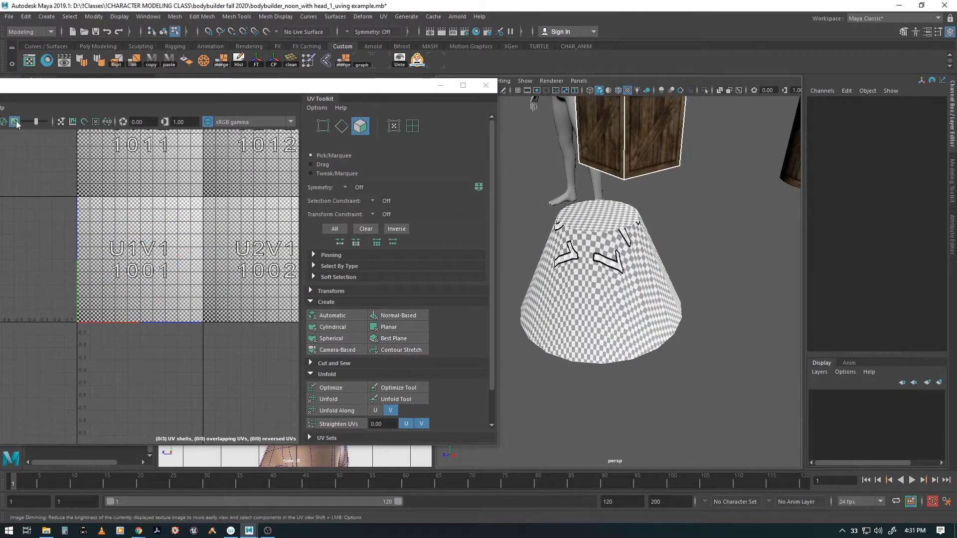
left_click_drag(671, 162, 680, 241, "alt")
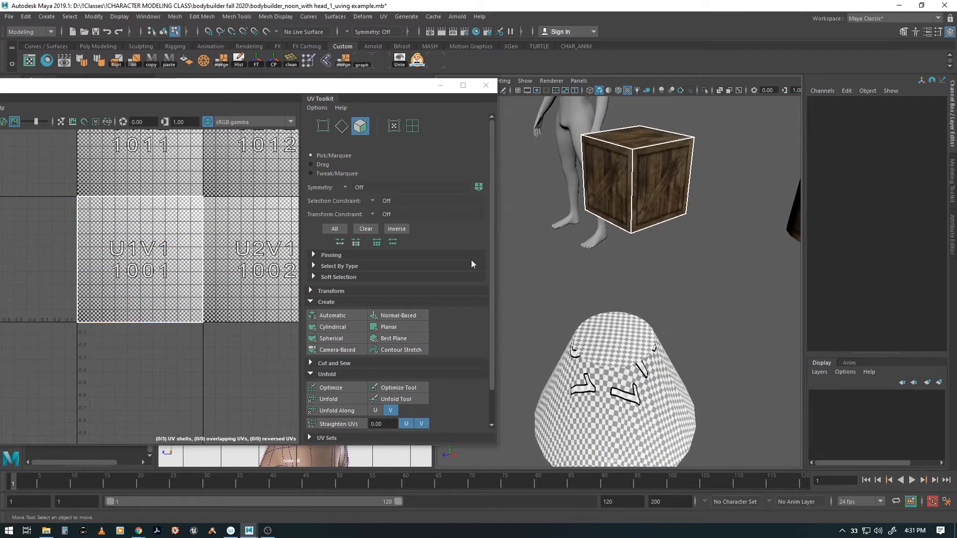
left_click_drag(134, 87, 280, 93)
left_click(73, 129)
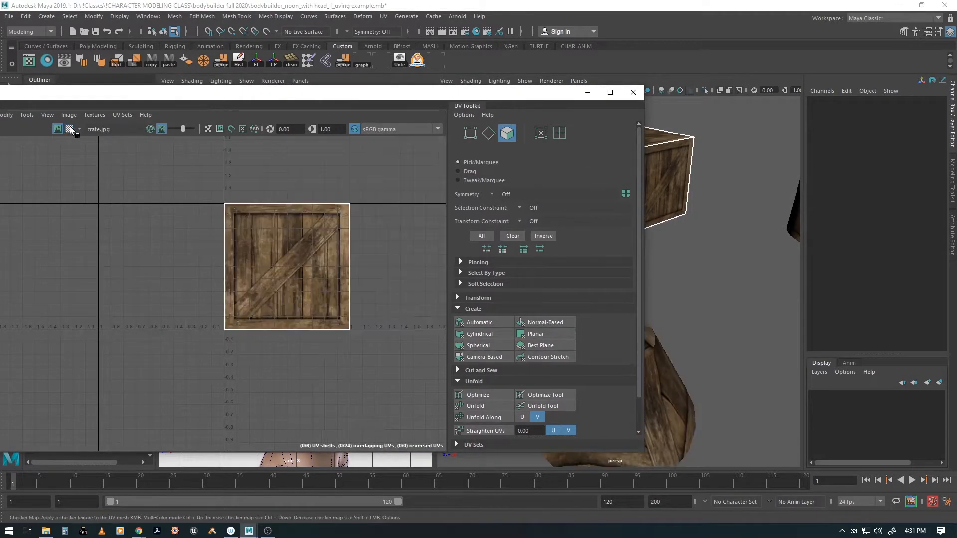
left_click(71, 128)
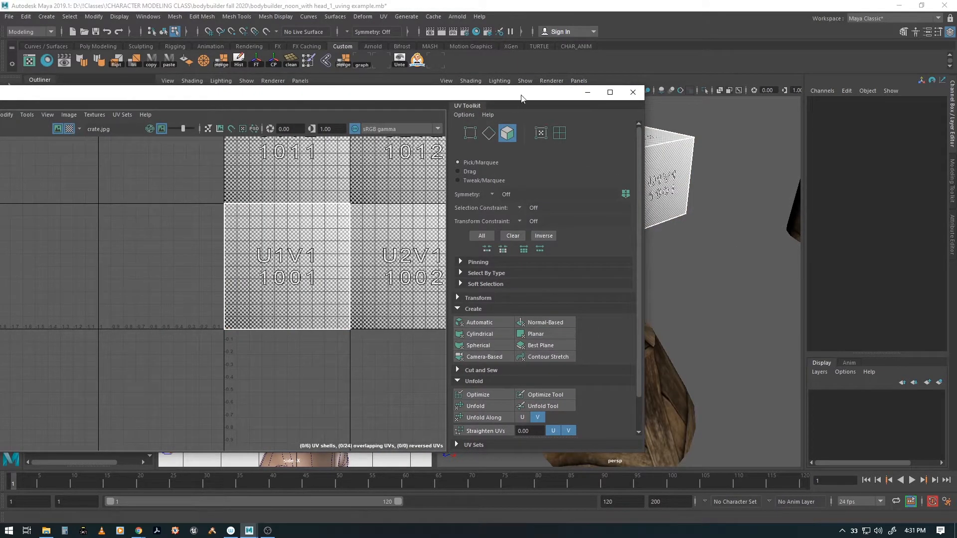
left_click_drag(521, 96, 295, 128)
- Select one side face of the checkered cube and frame it beside the UV Editor
middle_click_drag(637, 203, 573, 235, "alt")
mouse_move(425, 219)
right_mouse_down("alt")
mouse_move(829, 284)
mouse_move(424, 222)
right_mouse_up("alt")
right_click_drag(570, 253, 673, 381, "alt")
middle_click_drag(570, 248, 576, 275, "alt")
left_click(569, 249)
key("f")
mouse_move(534, 273)
left_mouse_down("alt")
mouse_move(550, 301)
mouse_move(527, 256)
left_mouse_up("alt")
right_click_drag(527, 256, 543, 285, "alt")
left_click_drag(542, 284, 593, 288, "alt")
left_click_drag(128, 124, 203, 123)
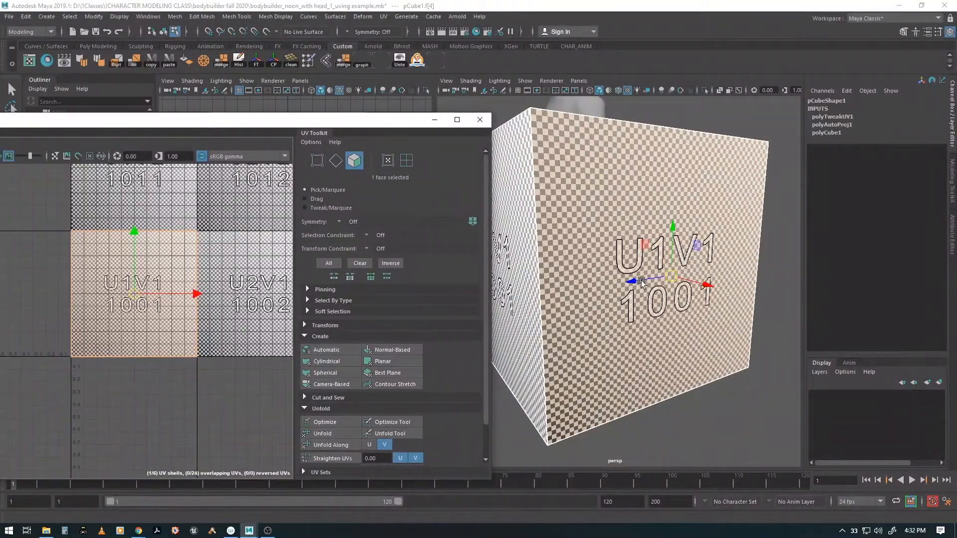
left_click(664, 329)
- Scale the selected face's UV shell down uniformly to a small part of the tile and move it over the V1 lettering
key("r")
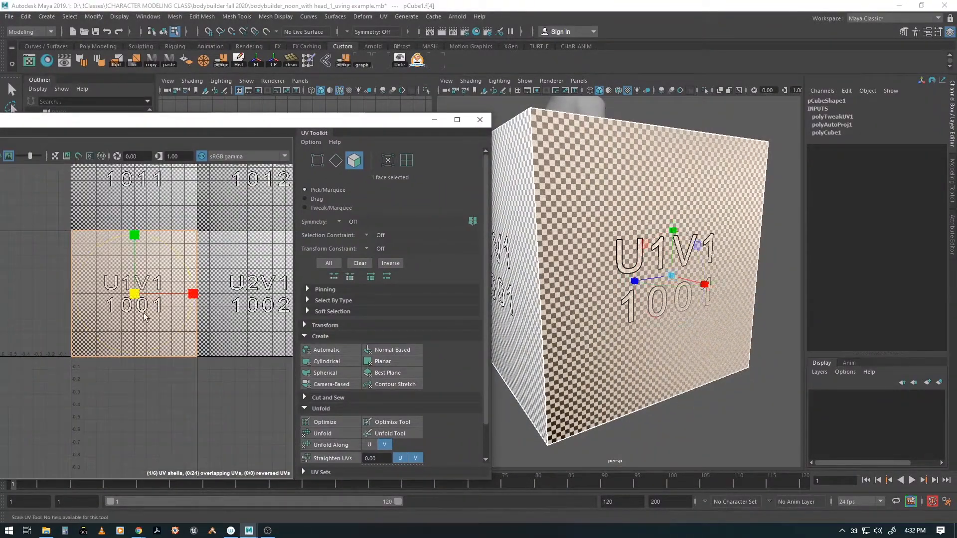
left_click_drag(135, 295, 91, 292)
left_click_drag(509, 346, 618, 304, "alt")
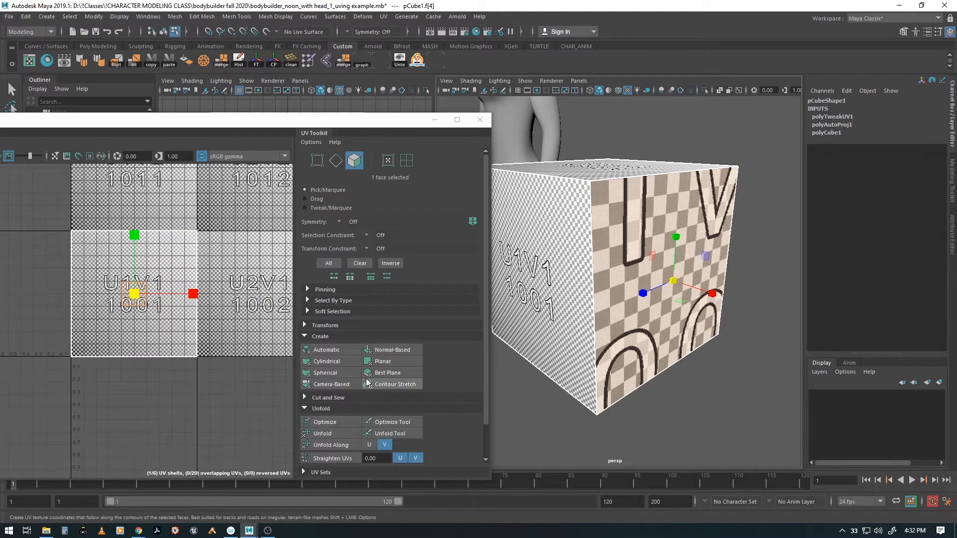
key("w")
left_click_drag(135, 298, 156, 289)
right_click_drag(156, 304, 600, 334, "alt")
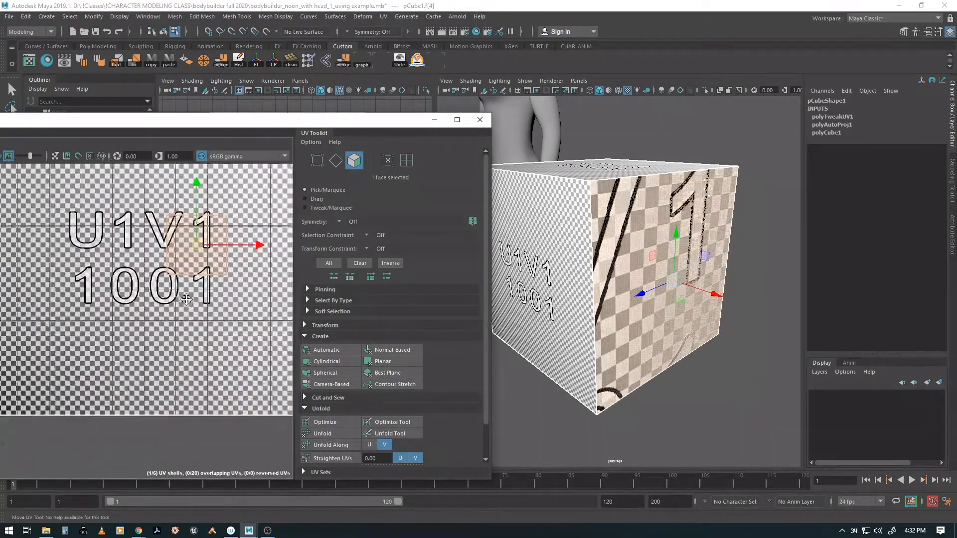
middle_click_drag(221, 264, 172, 341, "alt")
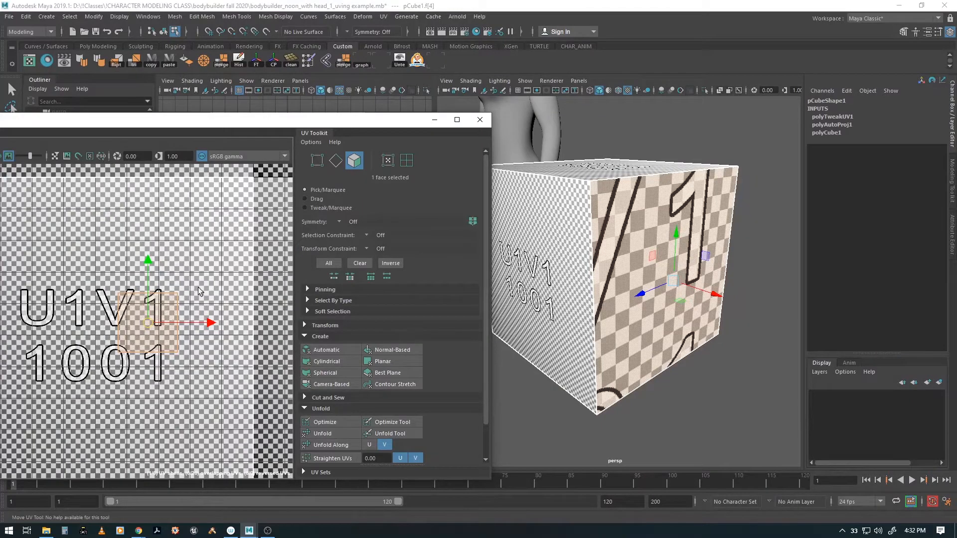
- Move only the upper-right UV of the small shell upward, and switch the cube's display back to the crate texture
right_click(201, 285)
right_click_drag(244, 287, 245, 287)
left_click_drag(149, 270, 175, 261)
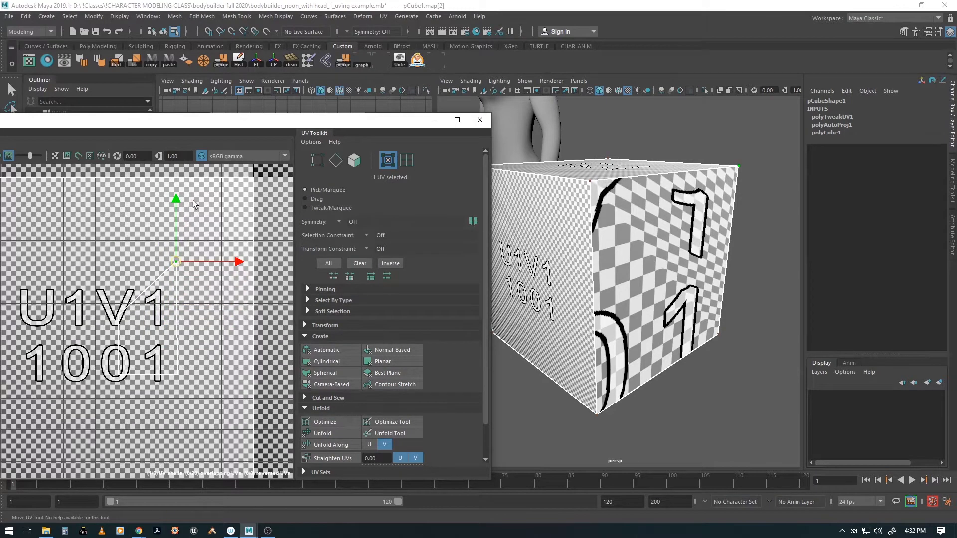
left_click_drag(189, 123, 222, 132)
left_click(100, 167)
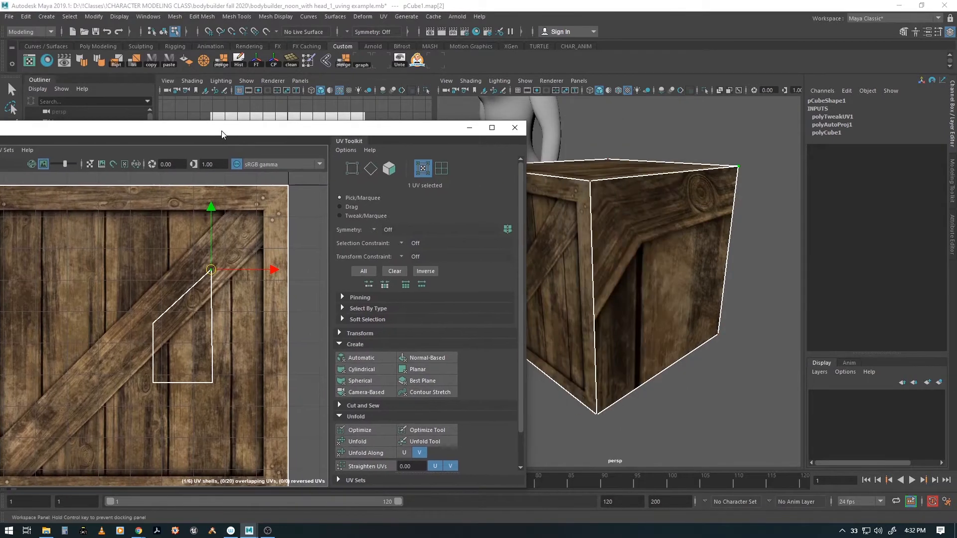
- Select the cube's top face, then pull the overlapping UVs at the crate tile's upper-right corner out beyond the texture's right edge
left_click_drag(640, 264, 554, 209, "alt")
left_click(673, 164)
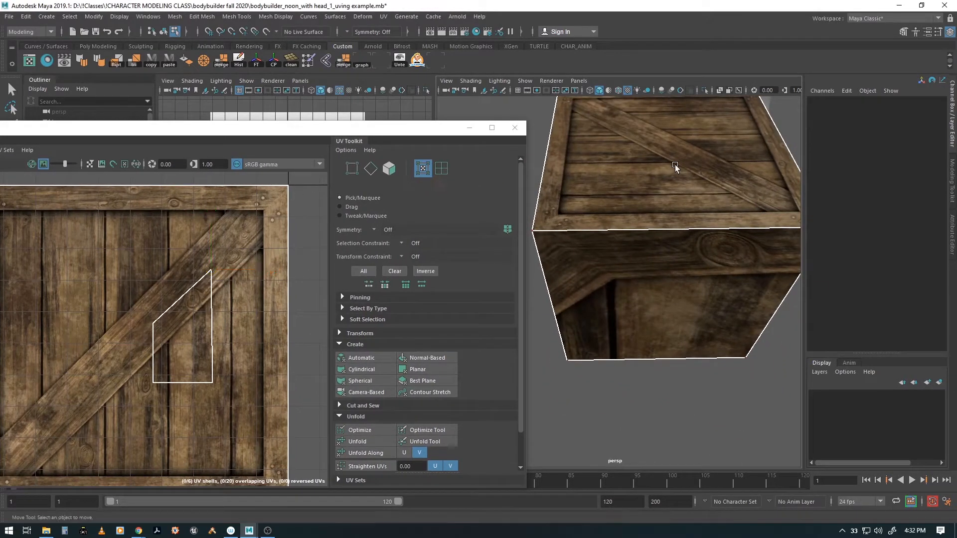
key("F11")
left_click(663, 203)
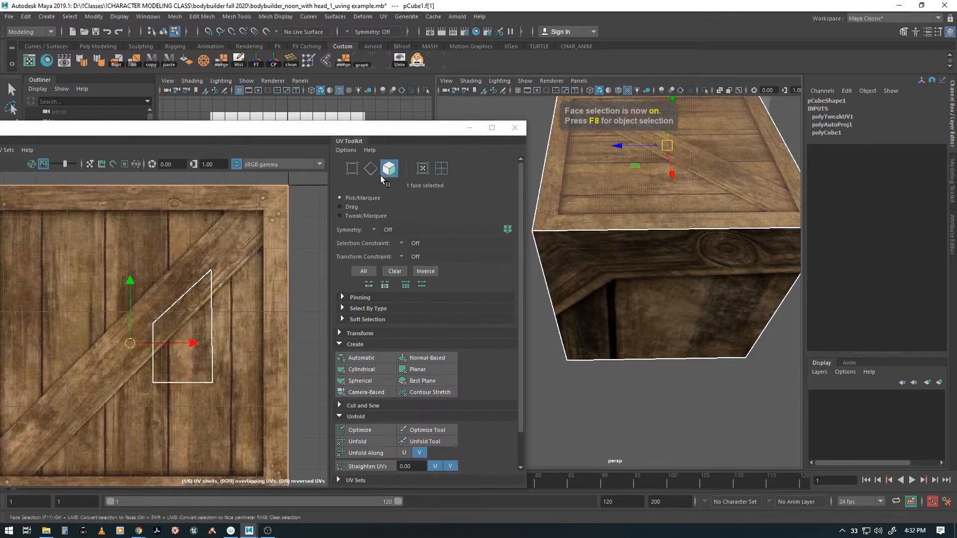
right_click(248, 232)
right_click_drag(288, 232, 291, 231)
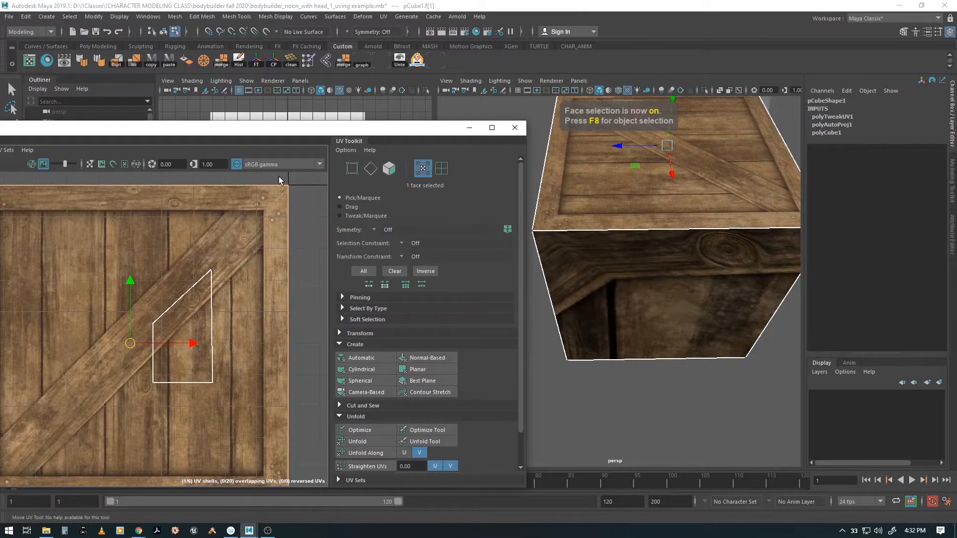
left_click_drag(279, 176, 298, 200)
middle_click_drag(290, 218, 262, 250, "alt")
left_click_drag(261, 221, 321, 306)
right_click_drag(264, 324, 183, 297, "alt")
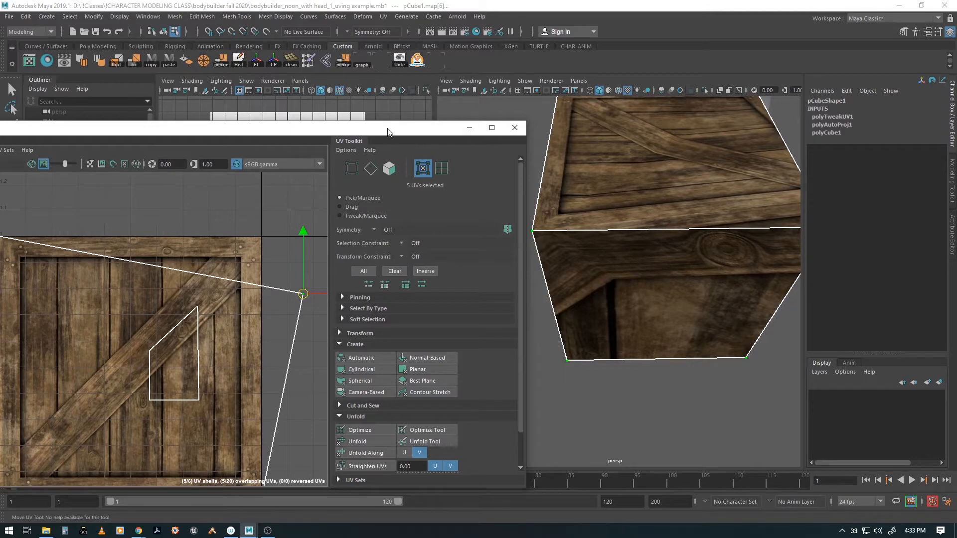
- Close the UV Editor and show the whole character together with the cube, cylinder and cone in the perspective view
left_click(518, 129)
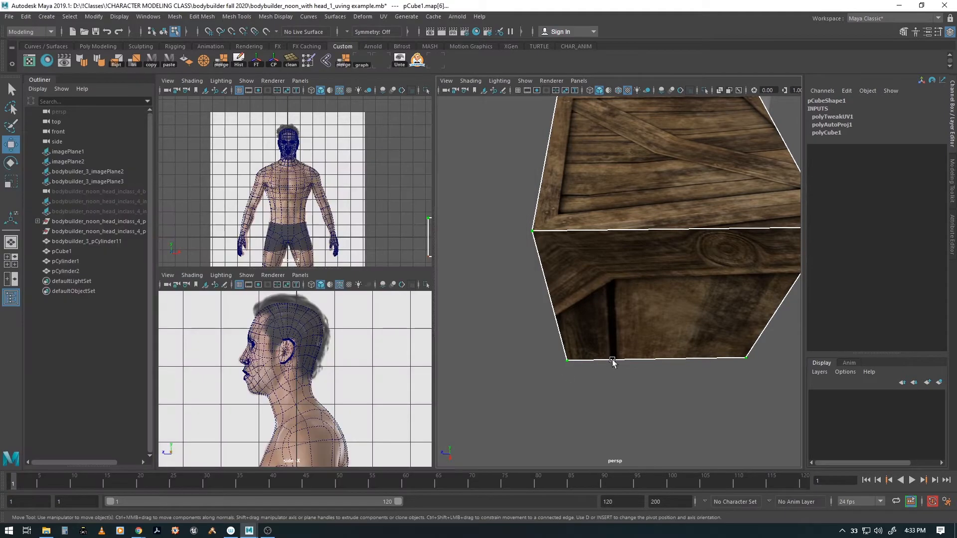
right_click_drag(613, 363, 533, 339, "alt")
middle_click_drag(694, 312, 549, 333, "alt")
left_click_drag(548, 334, 668, 321, "alt")
right_click_drag(668, 320, 564, 332, "alt")
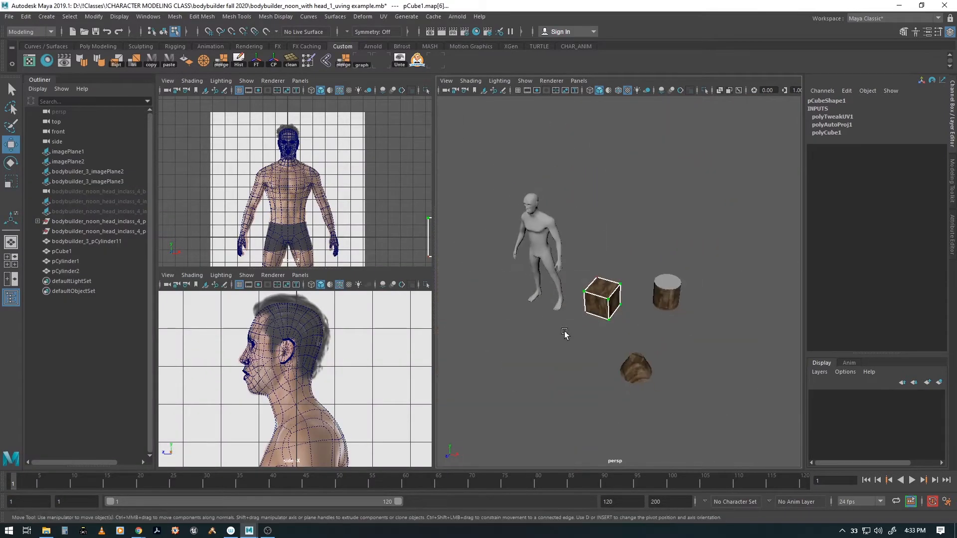
- Switch the textured cylinder to face selection and select all the faces of its untextured top cap
left_click_drag(562, 304, 569, 286, "alt")
right_click_drag(568, 287, 645, 314, "alt")
middle_click_drag(734, 286, 634, 295, "alt")
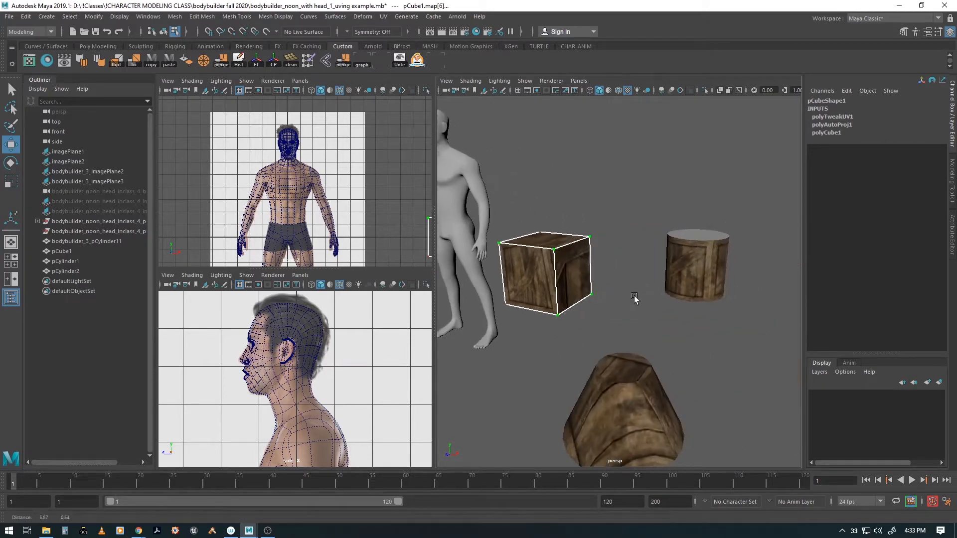
left_click_drag(634, 296, 626, 318, "alt")
right_click_drag(706, 301, 662, 318)
middle_click_drag(662, 319, 548, 355, "alt")
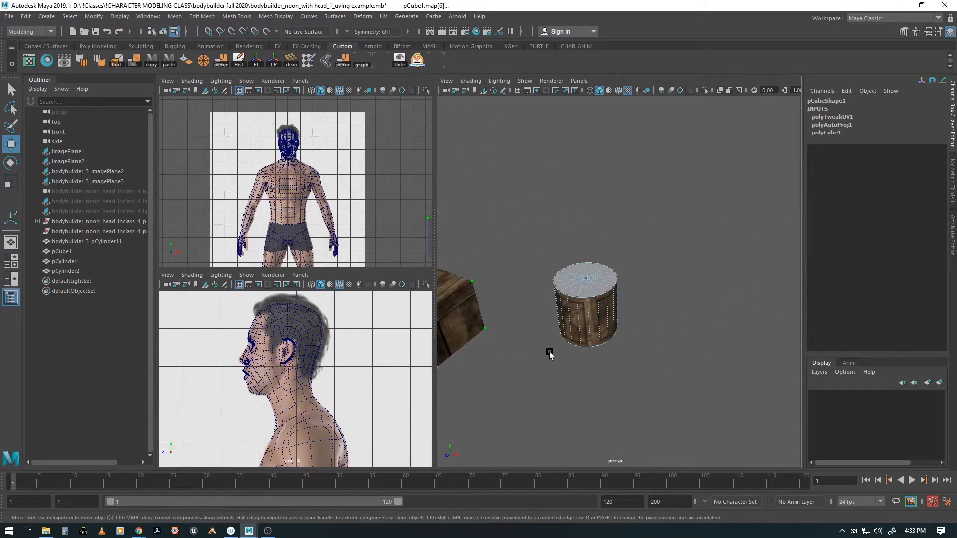
left_click_drag(549, 354, 554, 338, "alt")
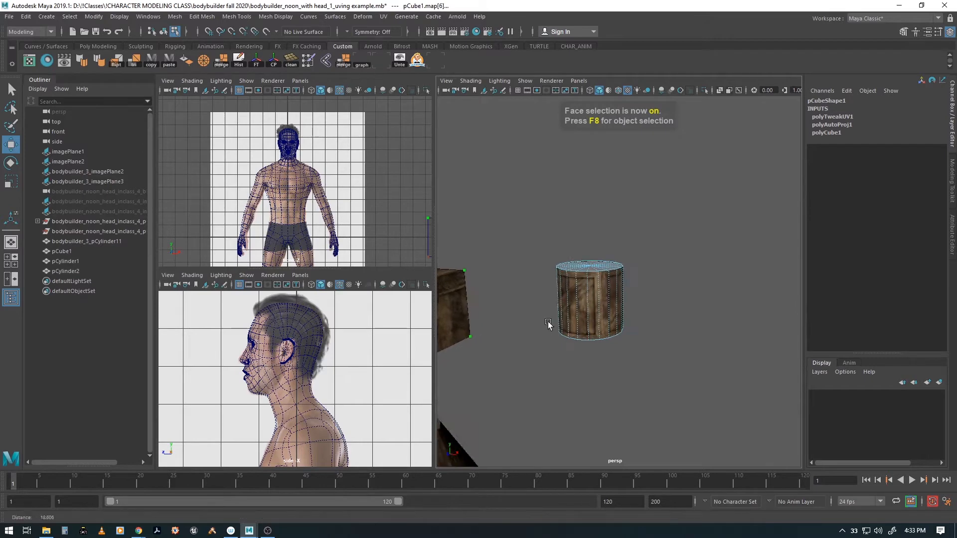
key("f")
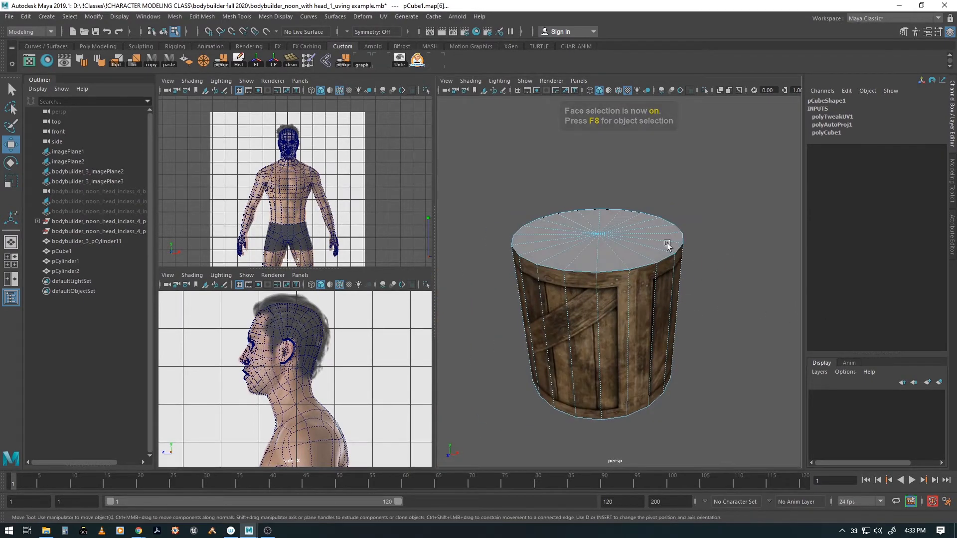
left_click(602, 253)
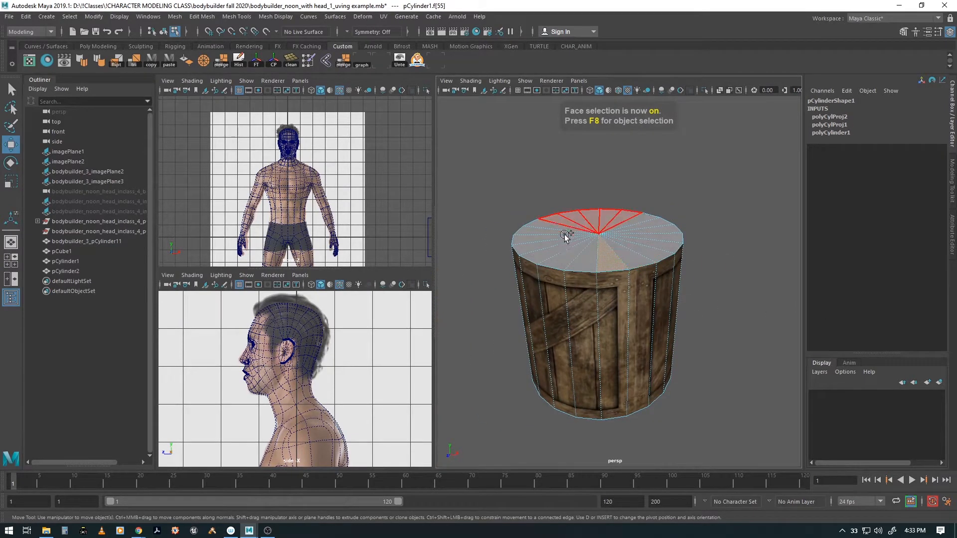
mouse_move(565, 235)
left_mouse_down("shift")
mouse_move(609, 226)
mouse_move(582, 234)
left_mouse_up("shift")
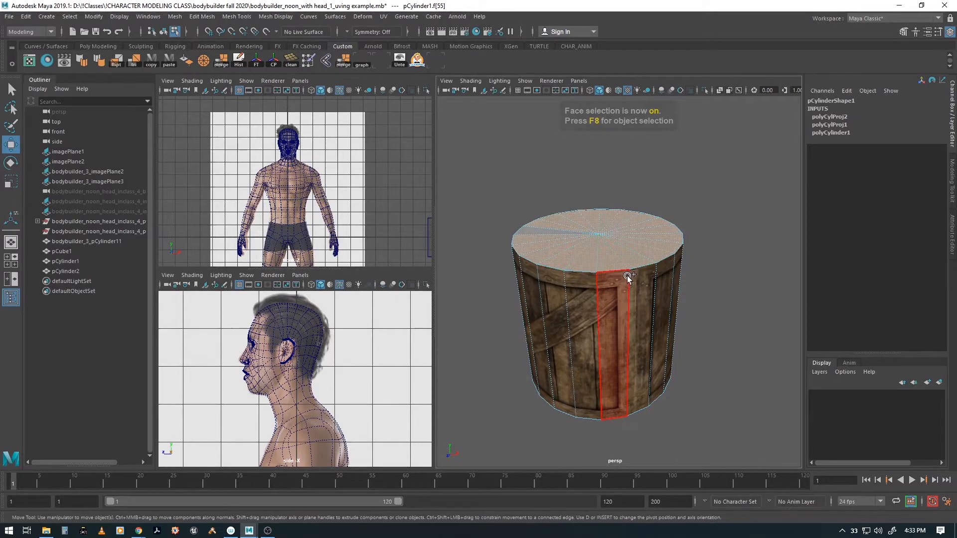
left_click(543, 232, "shift")
left_click_drag(613, 272, 596, 248, "alt")
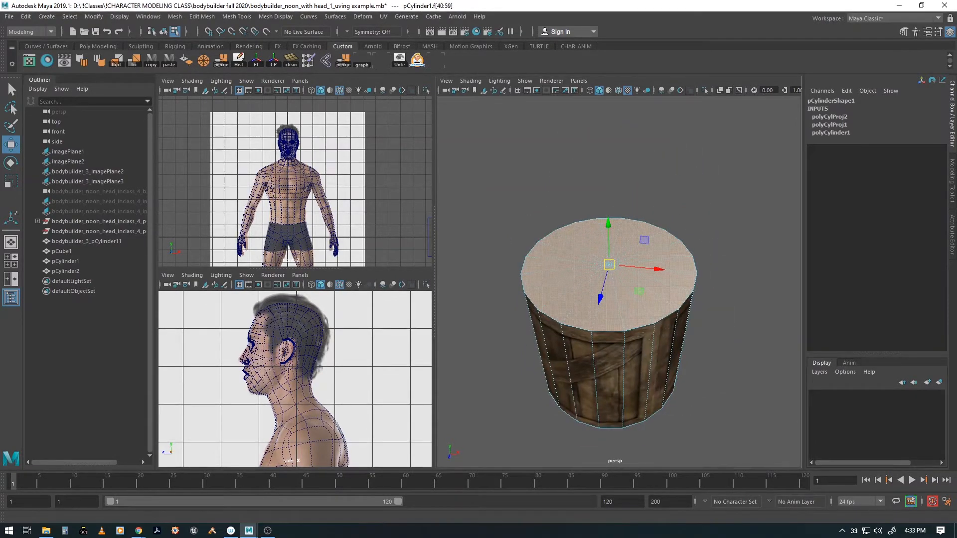
- Open the UV Editor for the selected cap faces and frame all of the cylinder's UV shells
left_click(46, 62)
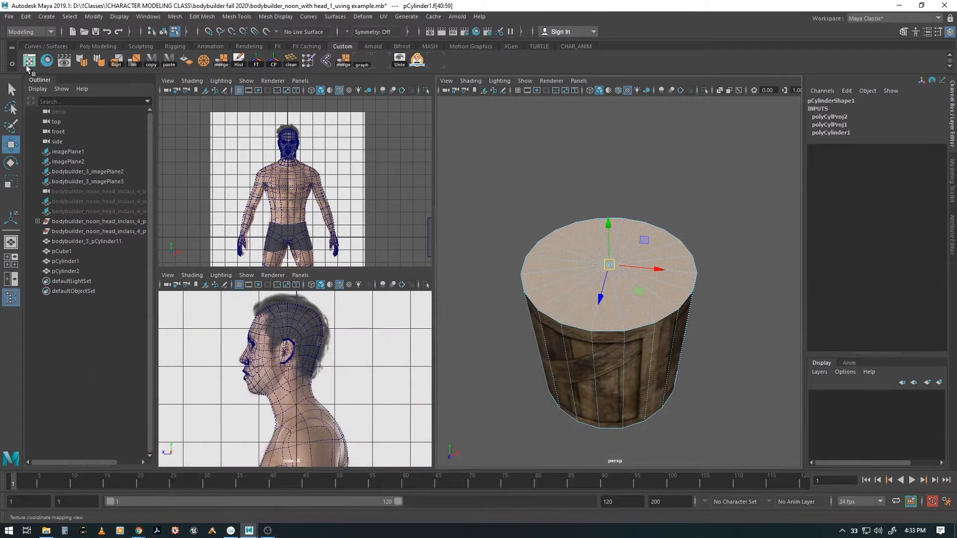
left_click(29, 61)
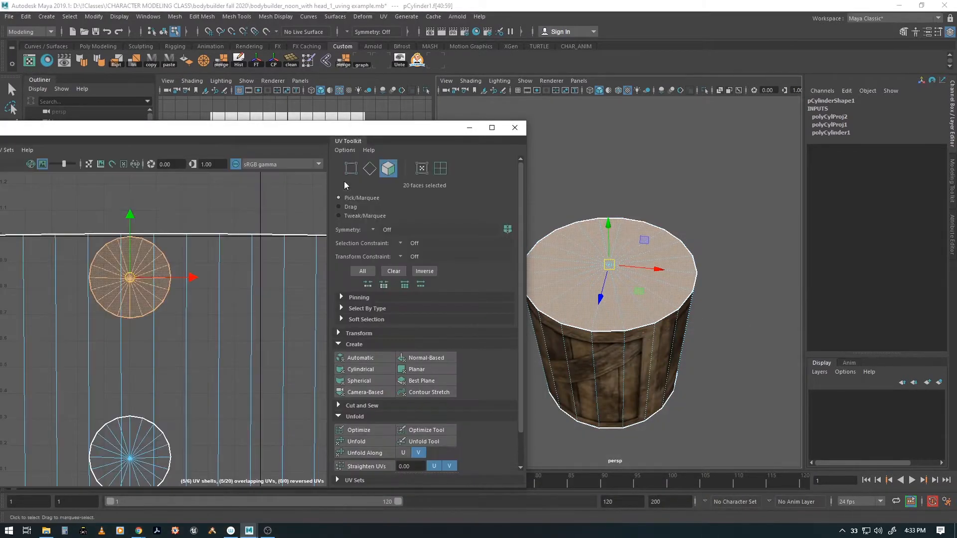
key("a")
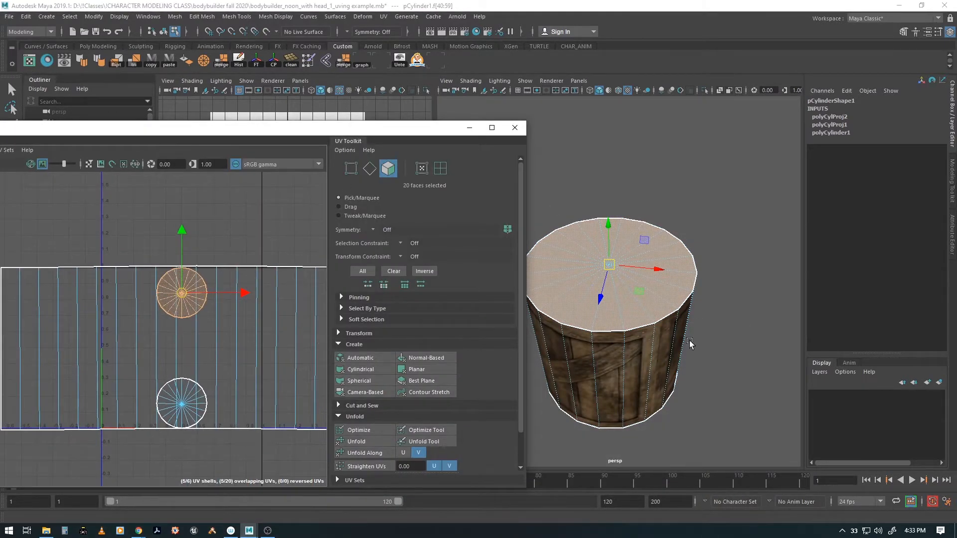
middle_click_drag(690, 343, 733, 316, "alt")
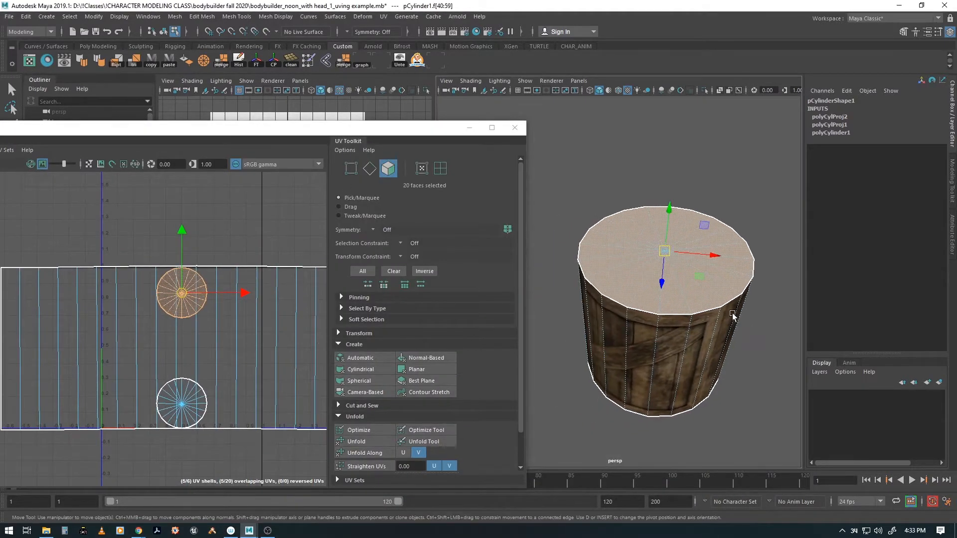
- Assign the existing crate material to the selected cap faces from the Hypershade, and close the Hypershade
left_click(47, 60)
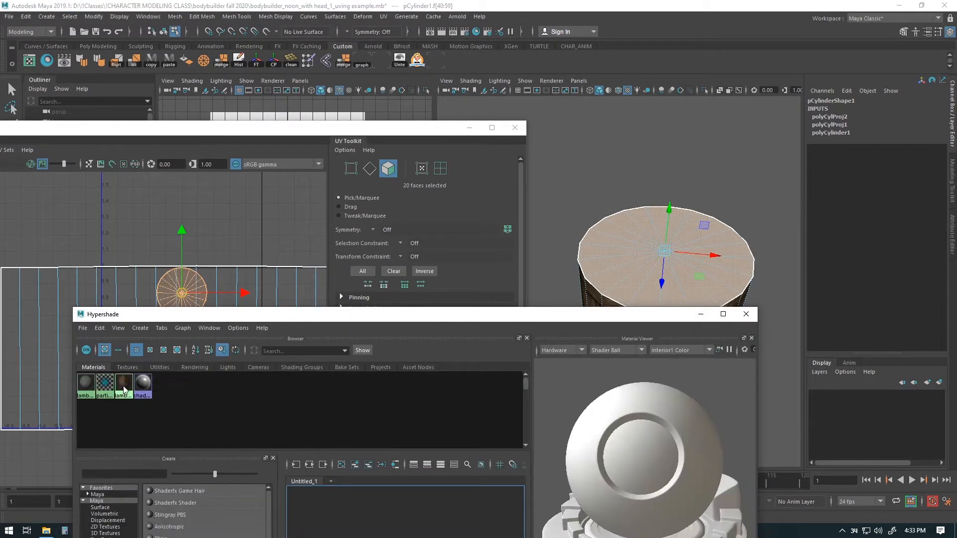
right_click_drag(125, 390, 130, 358)
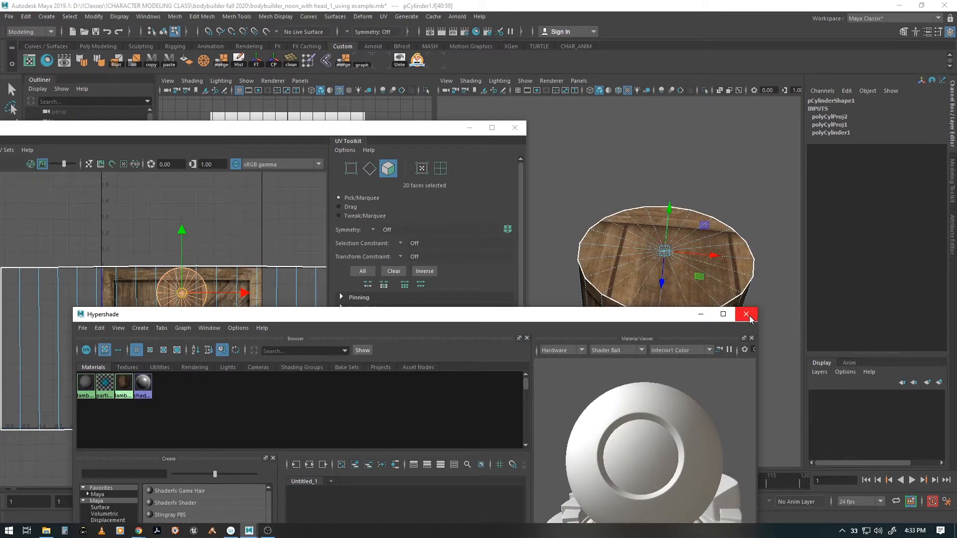
left_click(746, 315)
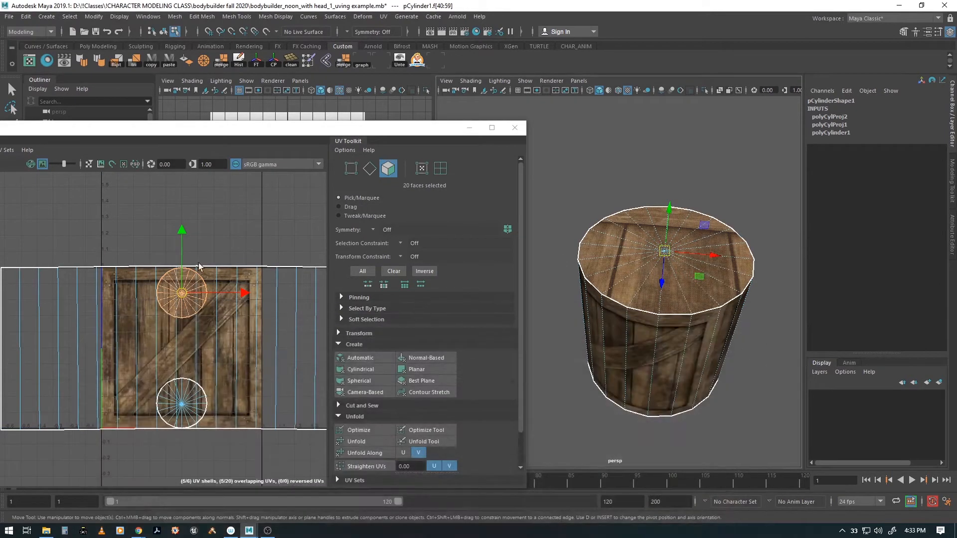
- Move the top cap's UV shell to the middle of the crate tile and scale it uniformly to fit inside the tile
left_click_drag(180, 298, 177, 327)
left_click_drag(185, 358, 377, 207)
key("r")
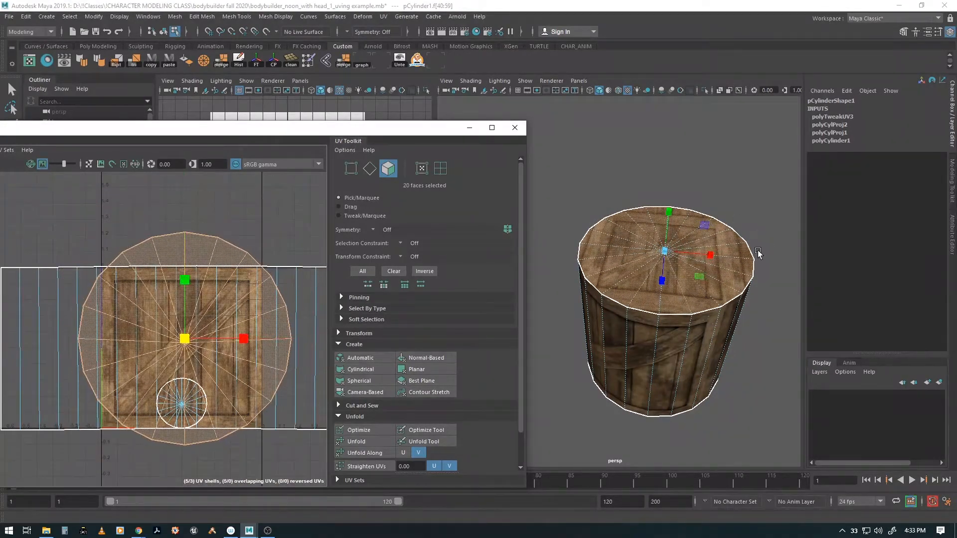
left_click_drag(184, 340, 256, 345)
middle_click_drag(256, 346, 231, 324, "alt")
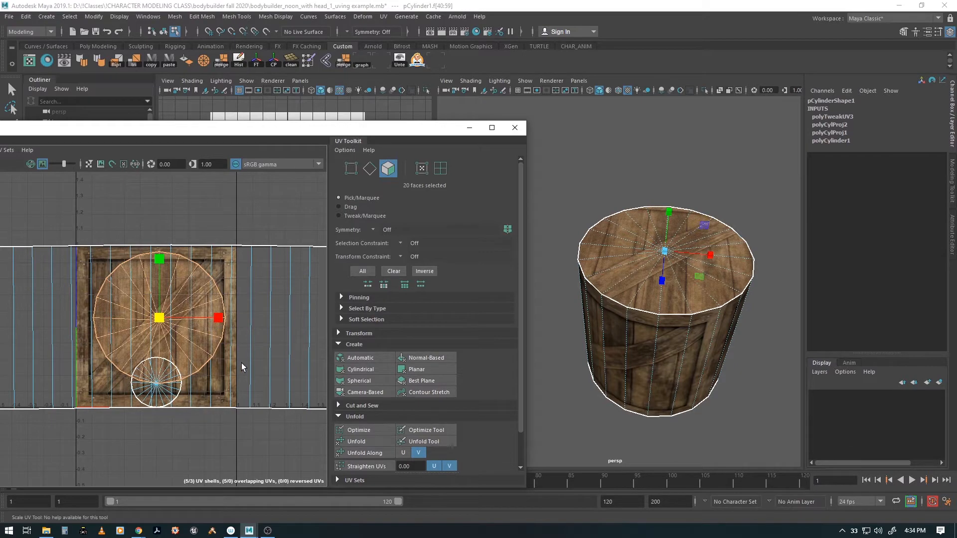
- Shift the cap's UV shell slightly down and to the left over the crate texture
scroll(241, 367, "down", 2)
key("w")
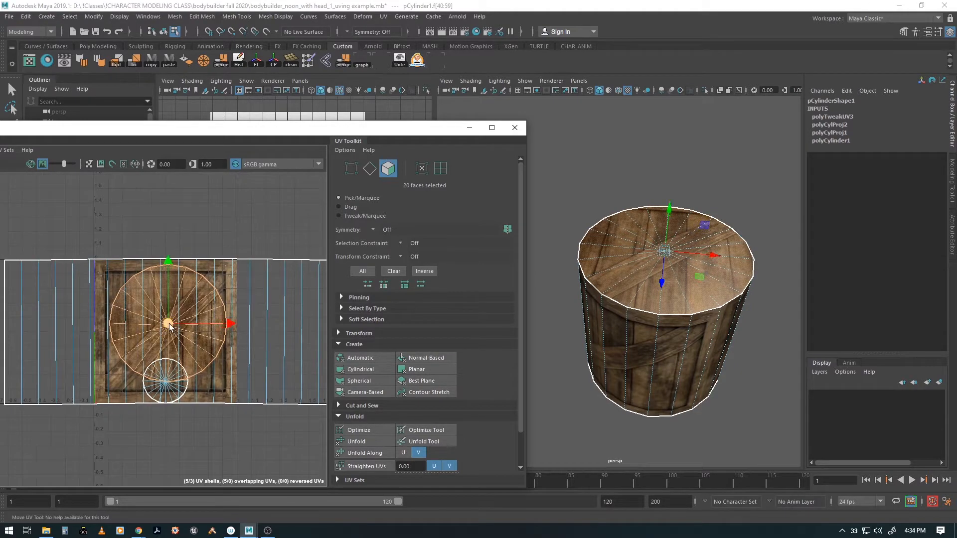
mouse_move(170, 328)
left_mouse_down()
mouse_move(229, 322)
mouse_move(246, 331)
mouse_move(237, 249)
mouse_move(237, 262)
mouse_move(162, 306)
mouse_move(161, 335)
left_mouse_up()
scroll(322, 333, "up", 2)
scroll(327, 333, "up", 1)
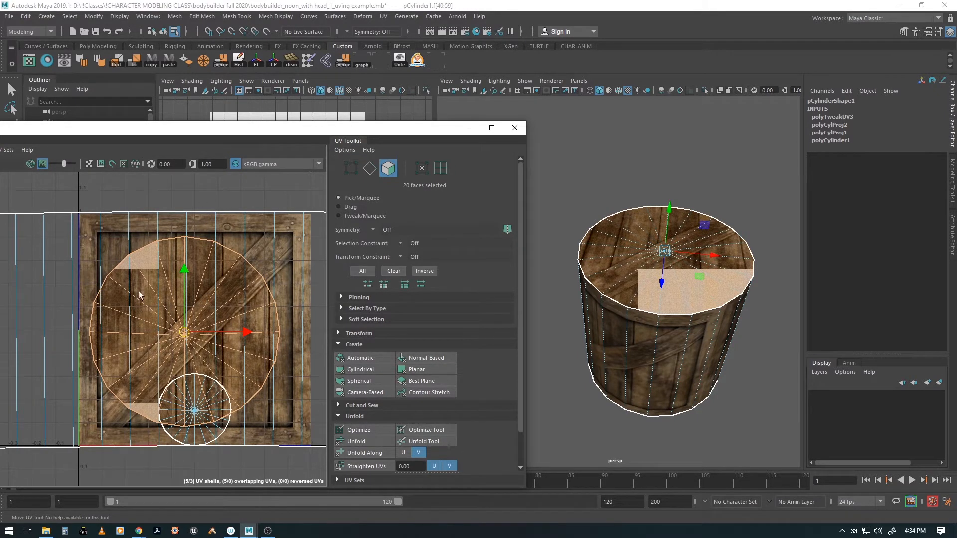
- Close the UV Editor, return to object selection and delete the cylinder, the cube and the cone
left_click(515, 128)
scroll(501, 303, "down", 5)
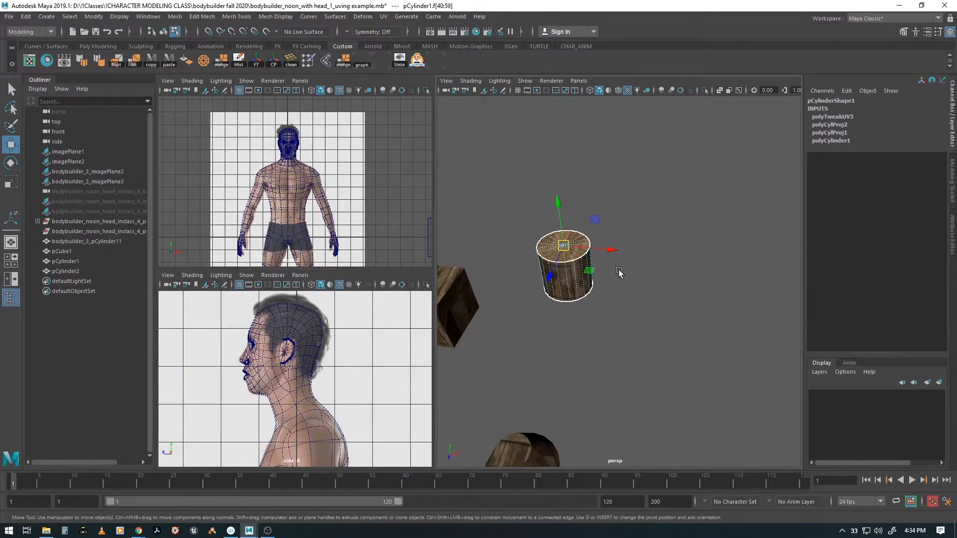
key("F8")
key("Delete")
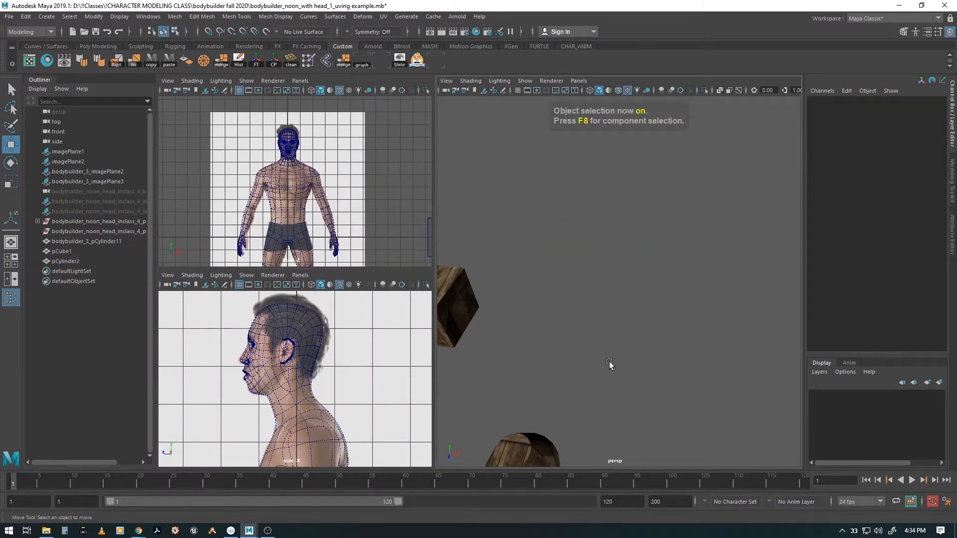
middle_click_drag(592, 290, 684, 214, "alt")
left_click(535, 223)
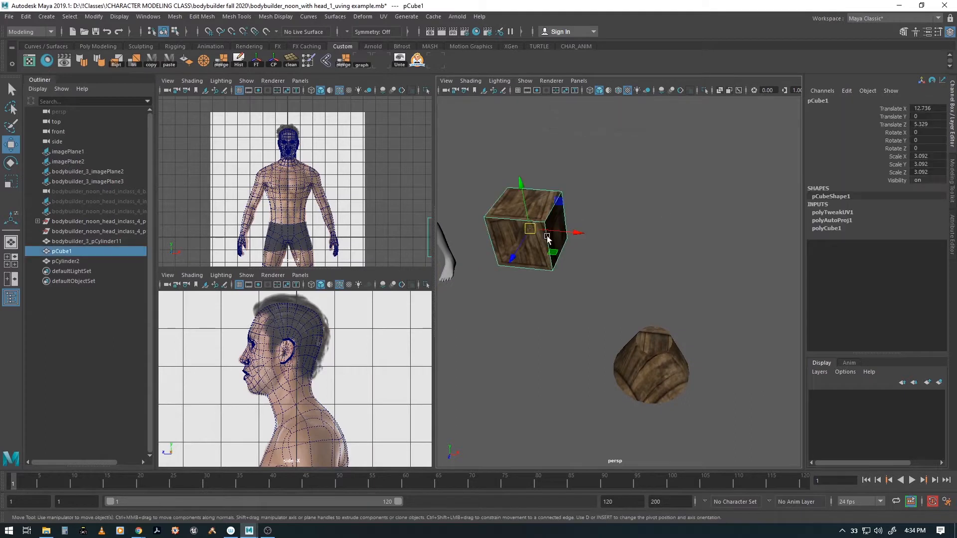
key("Delete")
left_click(642, 344)
key("Delete")
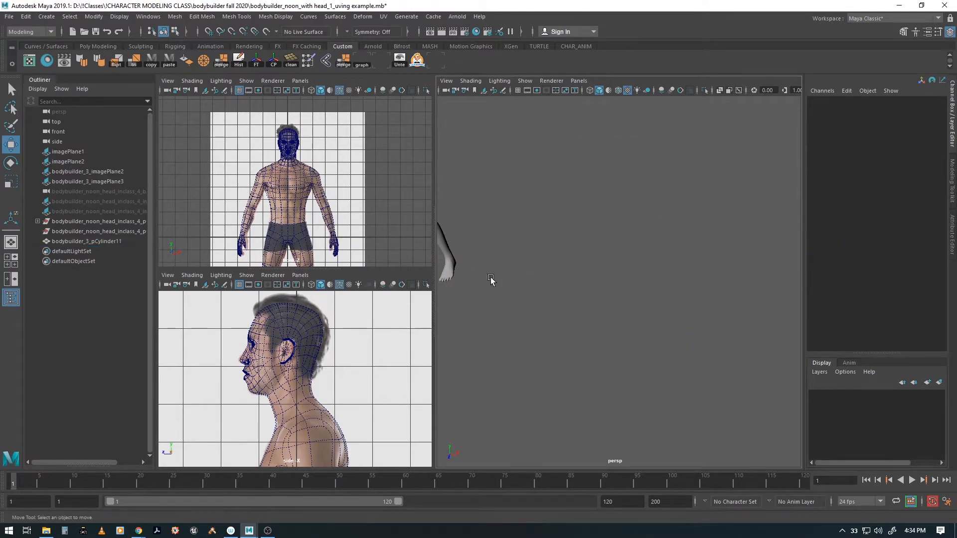
- Bring the bodybuilder character into view in the perspective view and select its body mesh
middle_click_drag(491, 277, 703, 376, "alt")
left_click_drag(612, 294, 588, 285, "alt")
right_click_drag(587, 285, 629, 253, "alt")
middle_click_drag(629, 253, 621, 268, "alt")
left_click(587, 265)
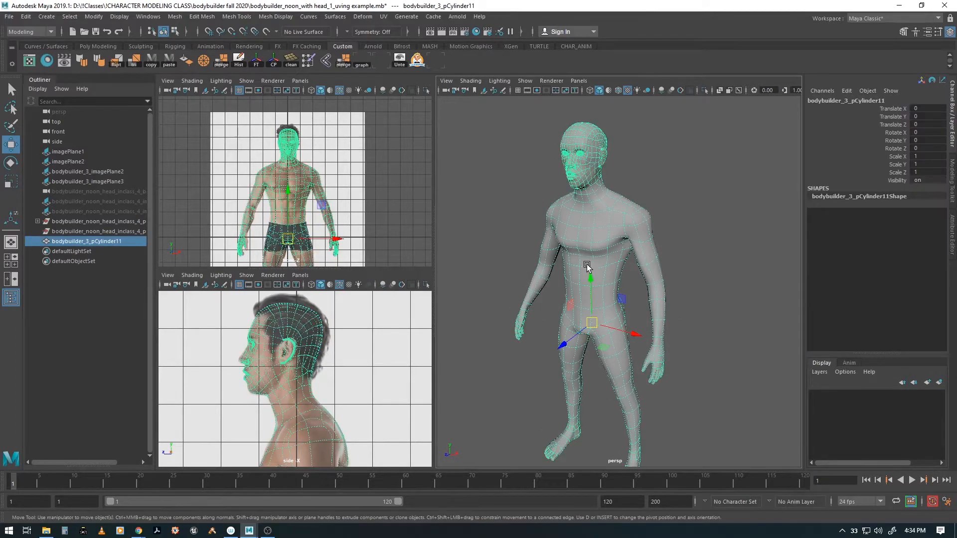
- Look over the character from several angles, and open the UV Editor to examine its whole UV layout
left_click_drag(605, 265, 572, 240, "alt")
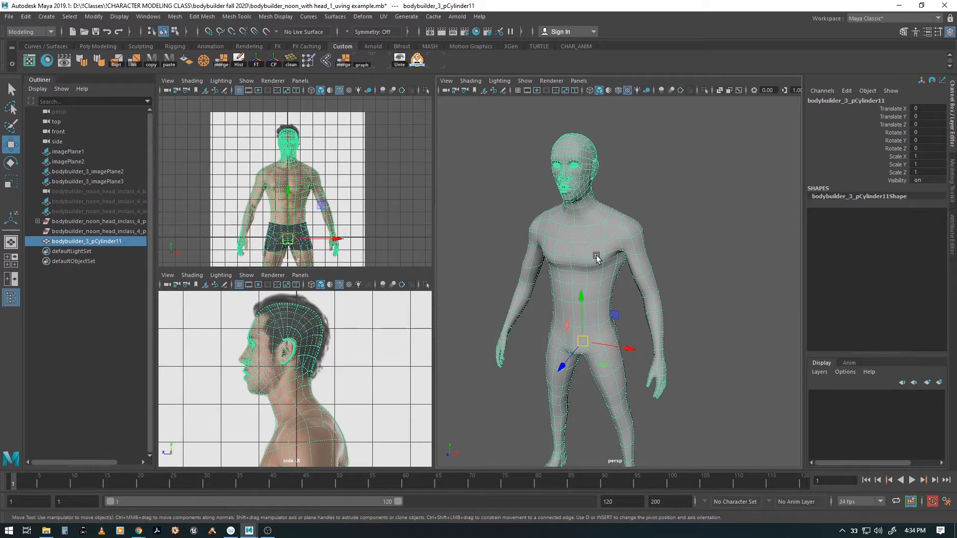
left_click_drag(620, 343, 594, 325, "alt")
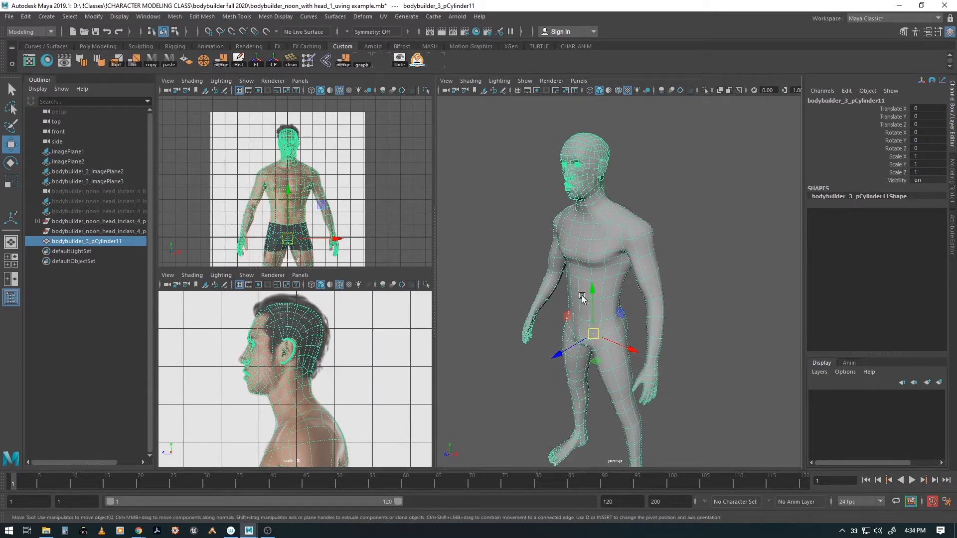
left_click_drag(592, 277, 618, 273, "alt")
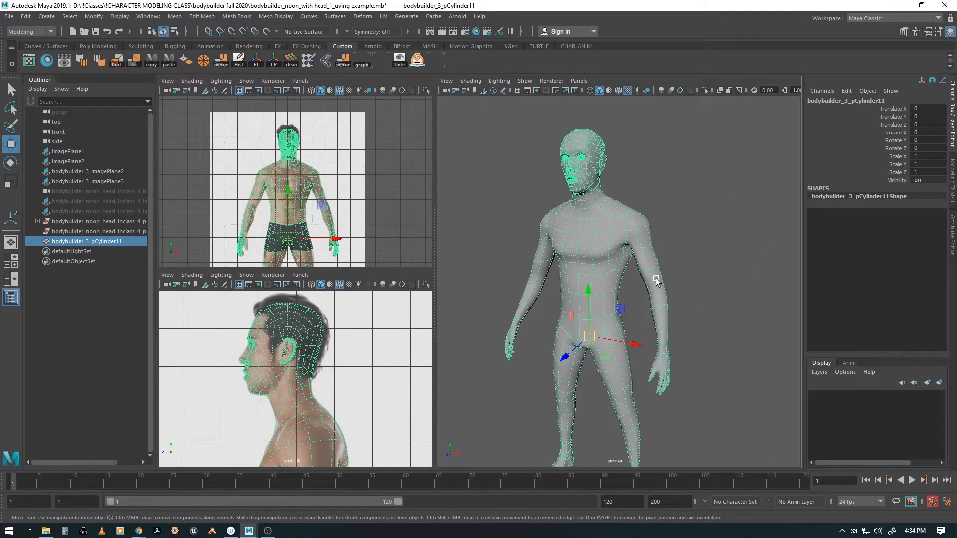
left_click_drag(642, 260, 623, 253, "alt")
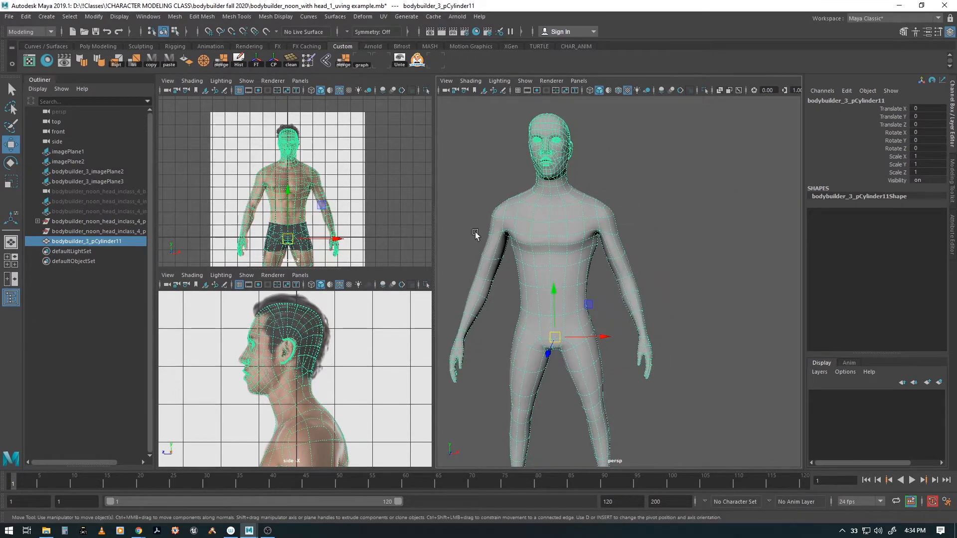
left_click(26, 62)
left_click_drag(95, 130, 299, 131)
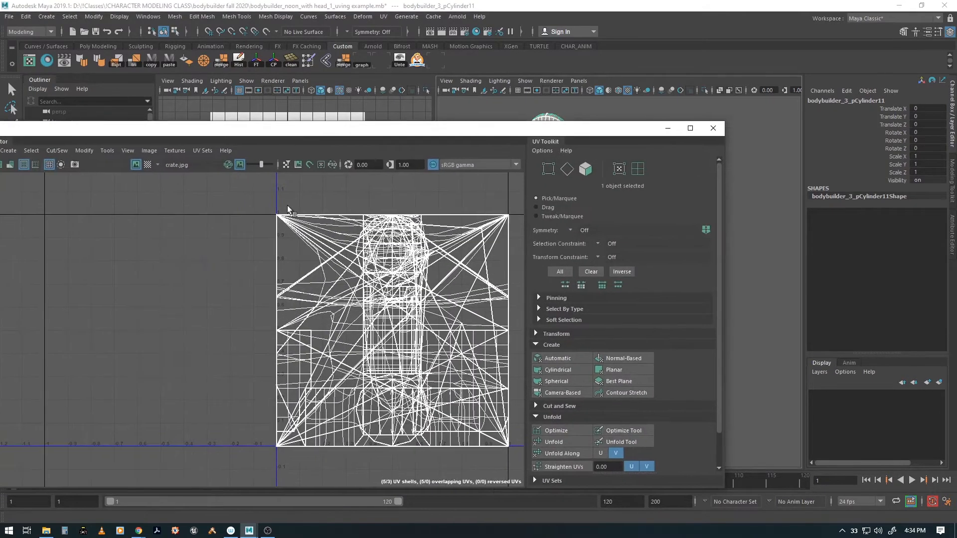
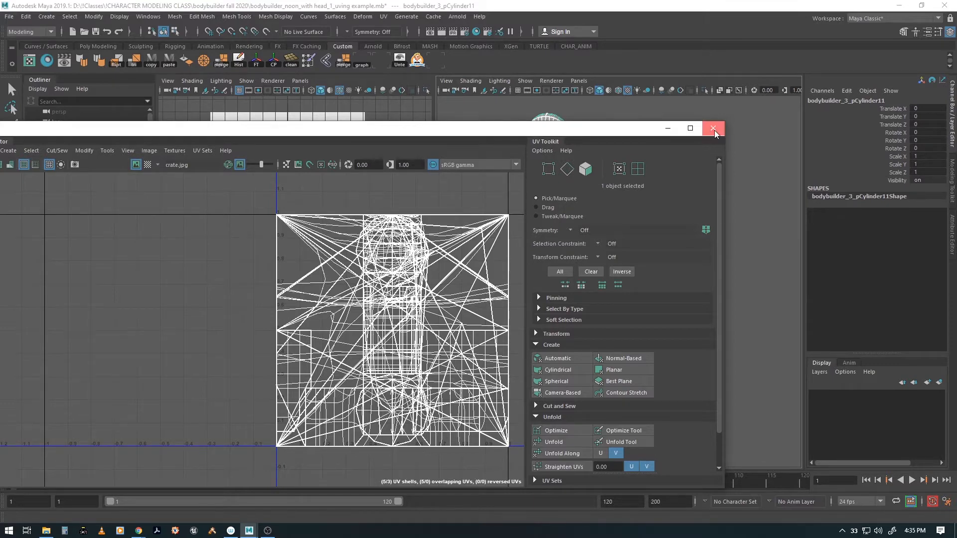
- Close the UV Editor and inspect the UV border edges on the character's face, torso and hips
left_click(714, 129)
left_click_drag(575, 355, 587, 308, "alt")
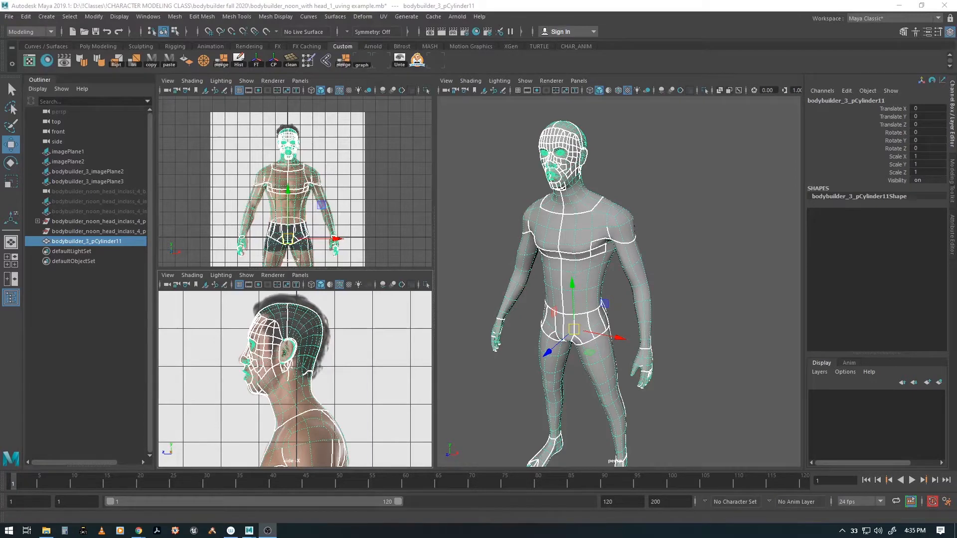
mouse_move(600, 347)
left_mouse_down("alt")
mouse_move(564, 367)
mouse_move(593, 347)
left_mouse_up("alt")
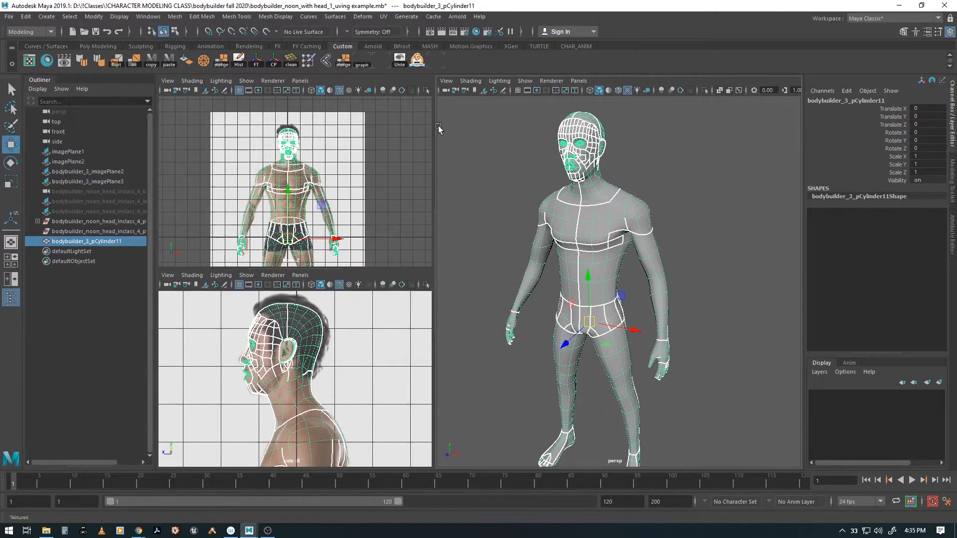
- Reopen the UV Editor and arrange it beside the perspective view, with the character visible from head to feet
left_click(29, 61)
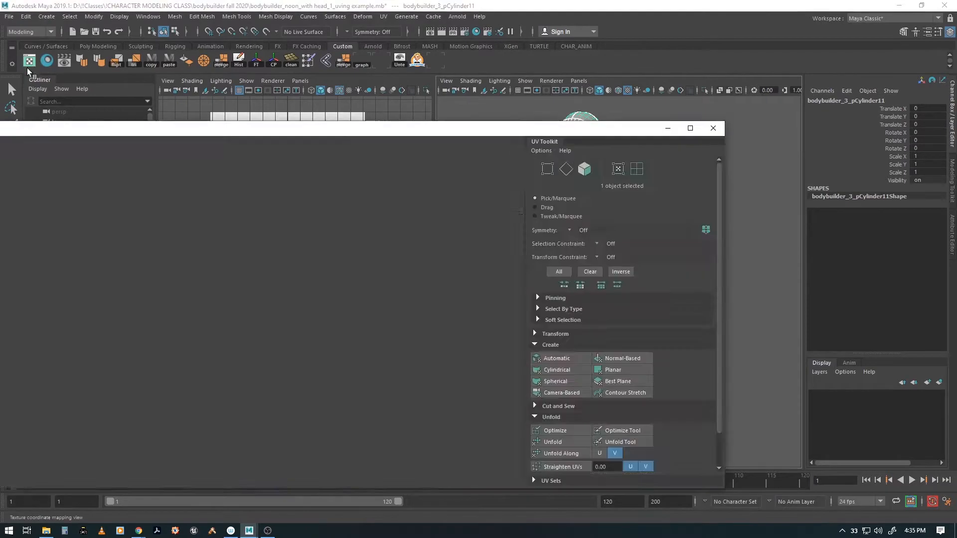
left_click_drag(277, 129, 220, 236)
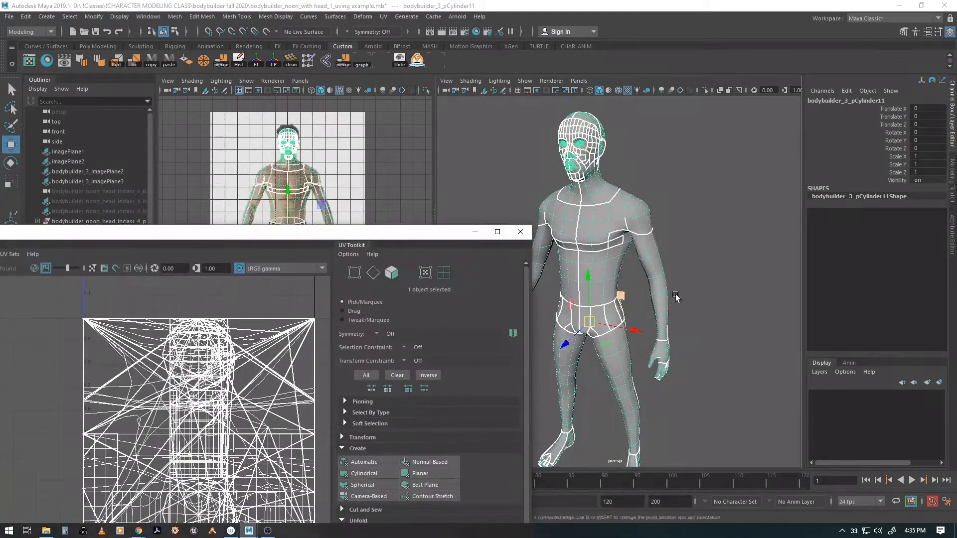
left_click_drag(677, 299, 750, 286, "alt")
left_click_drag(681, 296, 716, 308, "alt")
scroll(716, 308, "down", 3)
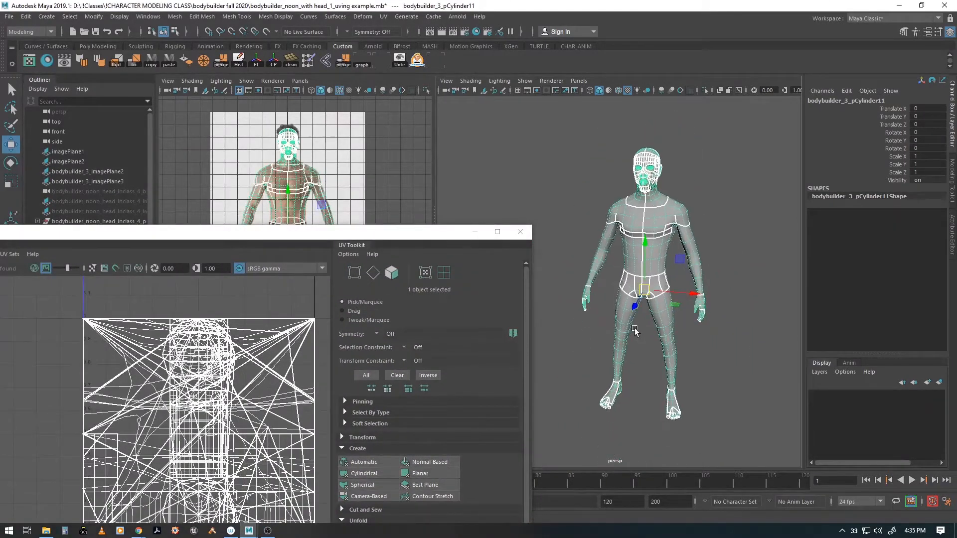
left_click_drag(192, 238, 186, 153)
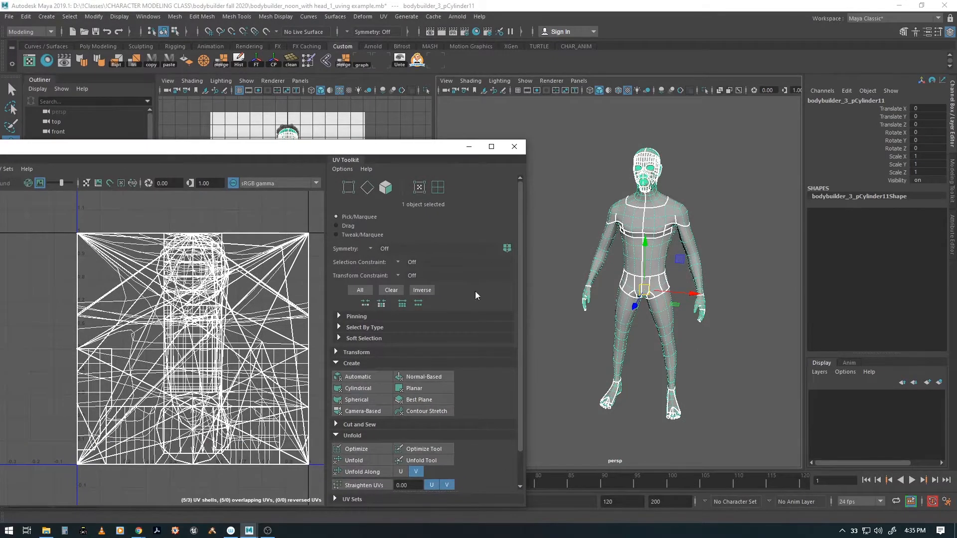
- Create automatic-projection UVs for the whole bodybuilder mesh
left_click(357, 377)
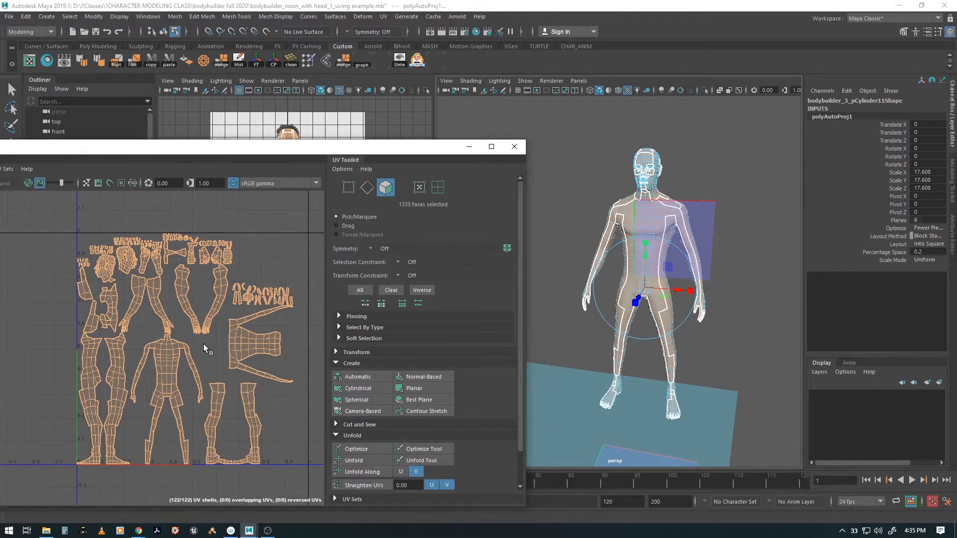
left_click_drag(618, 333, 652, 337, "alt")
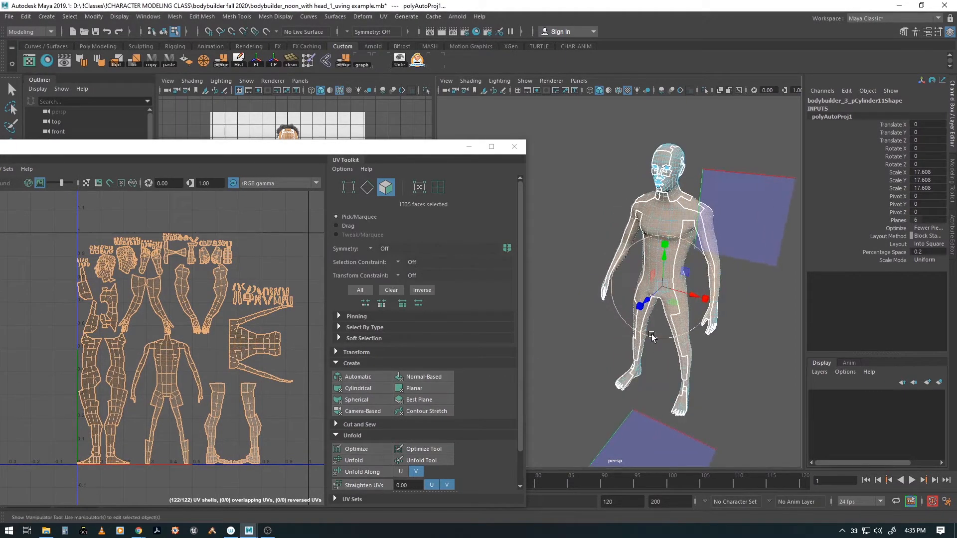
left_click_drag(640, 239, 578, 145, "alt")
key("w")
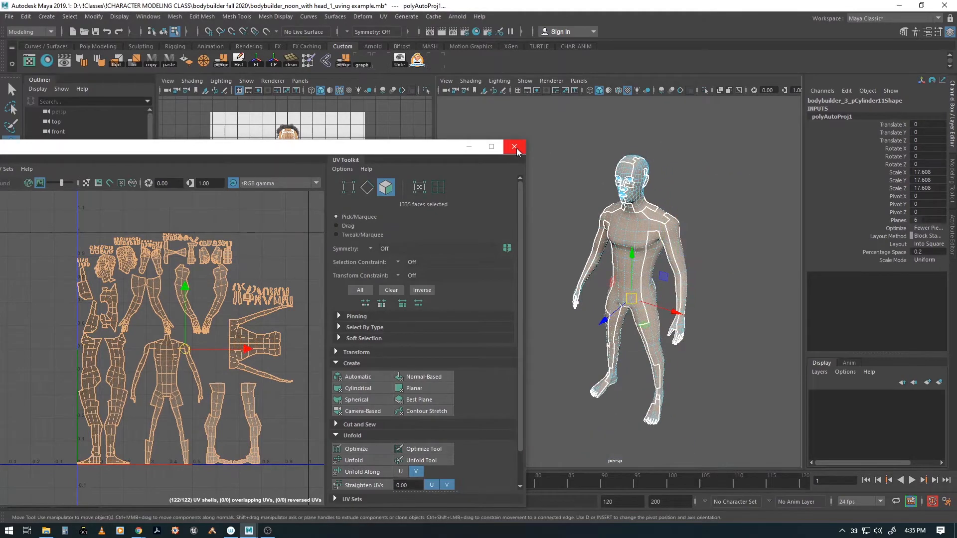
- Close the UV Editor and examine the new UV seams on the character's torso, arm and side of the head
left_click(516, 148)
left_click_drag(629, 375, 668, 357, "alt")
right_click_drag(611, 348, 649, 345, "alt")
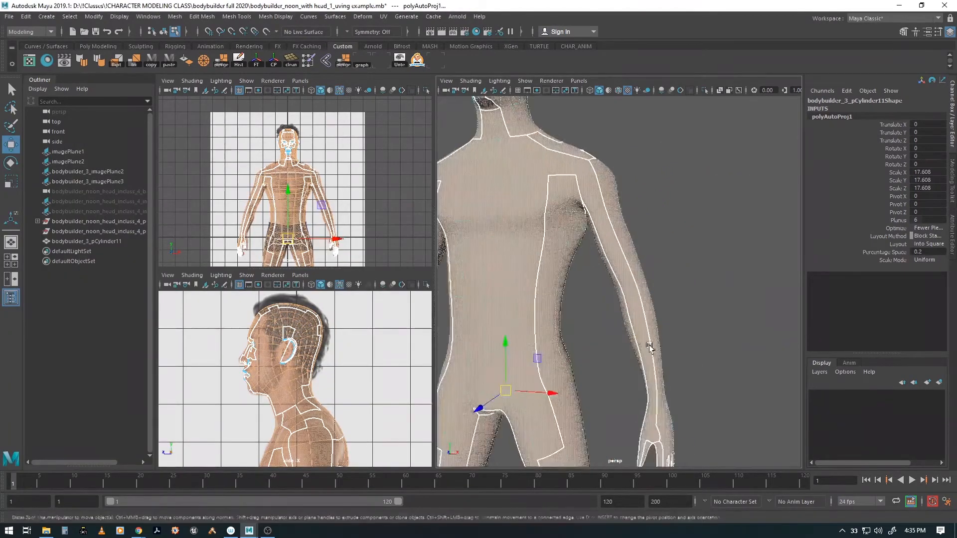
middle_click_drag(649, 345, 689, 381, "alt")
right_click_drag(688, 382, 671, 363, "alt")
left_click_drag(670, 363, 598, 373, "alt")
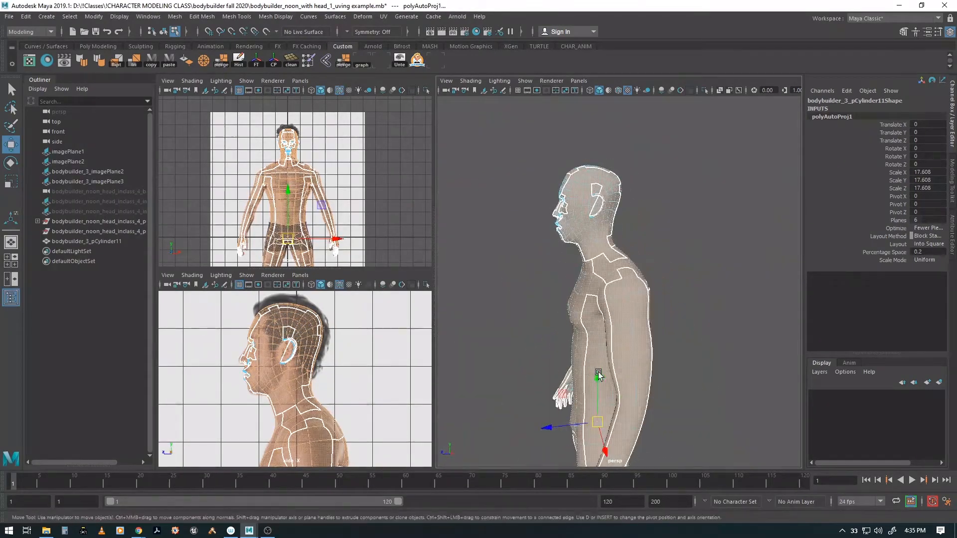
- Select all faces of the character's head down to the jawline and the base of the skull
left_click(706, 281)
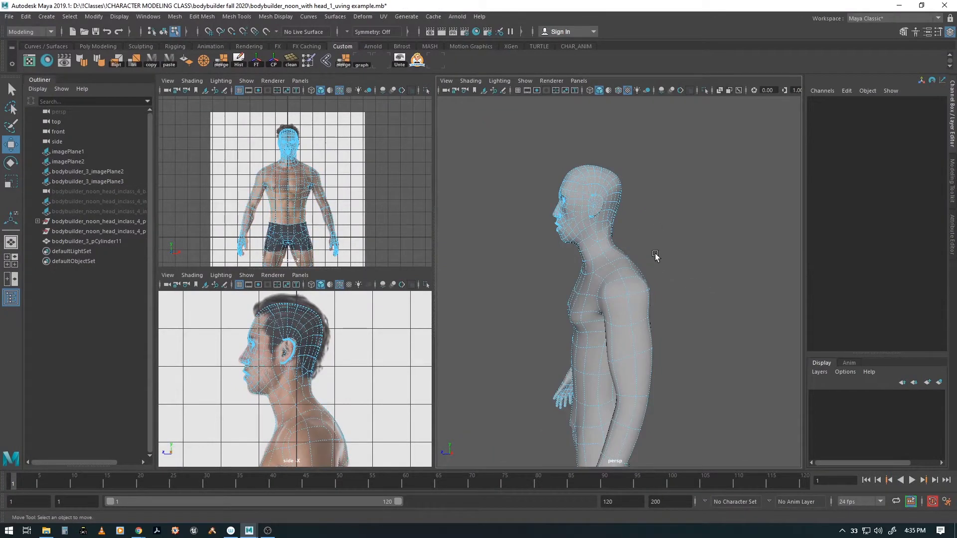
middle_click_drag(655, 255, 668, 252, "alt")
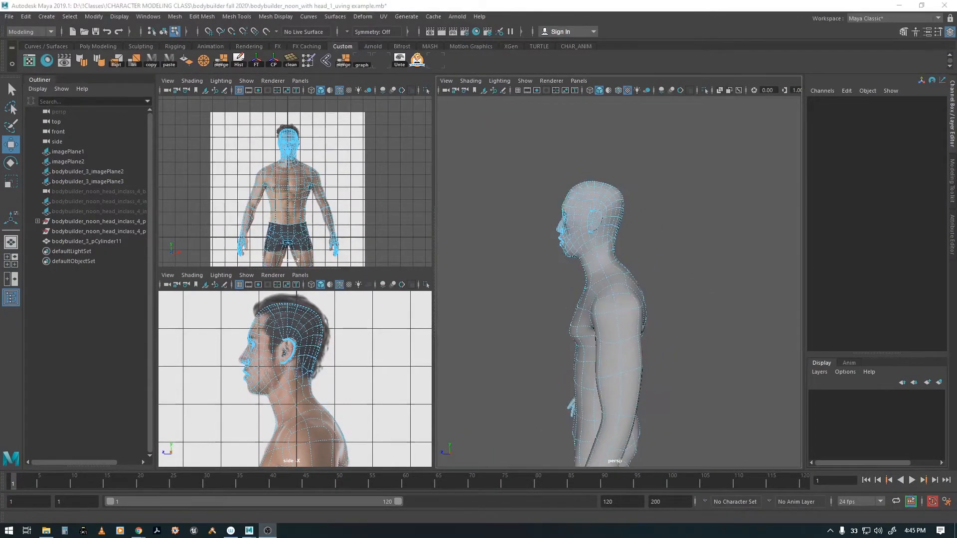
left_click_drag(649, 286, 627, 282, "alt")
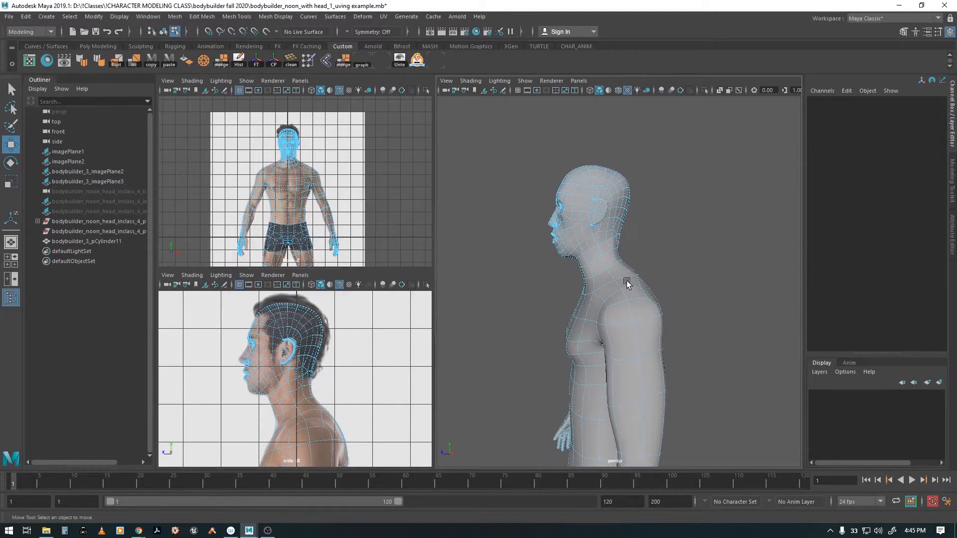
key("F11")
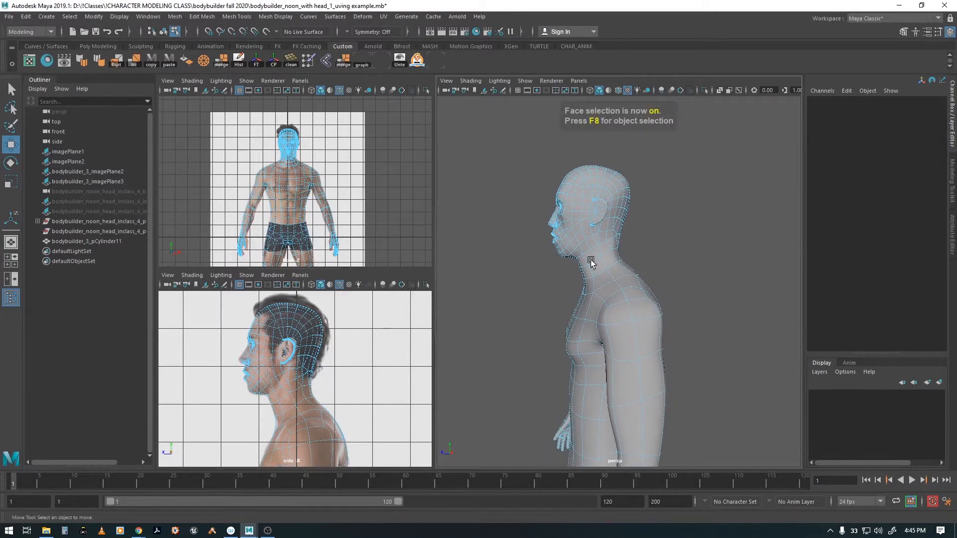
left_click_drag(523, 156, 653, 232)
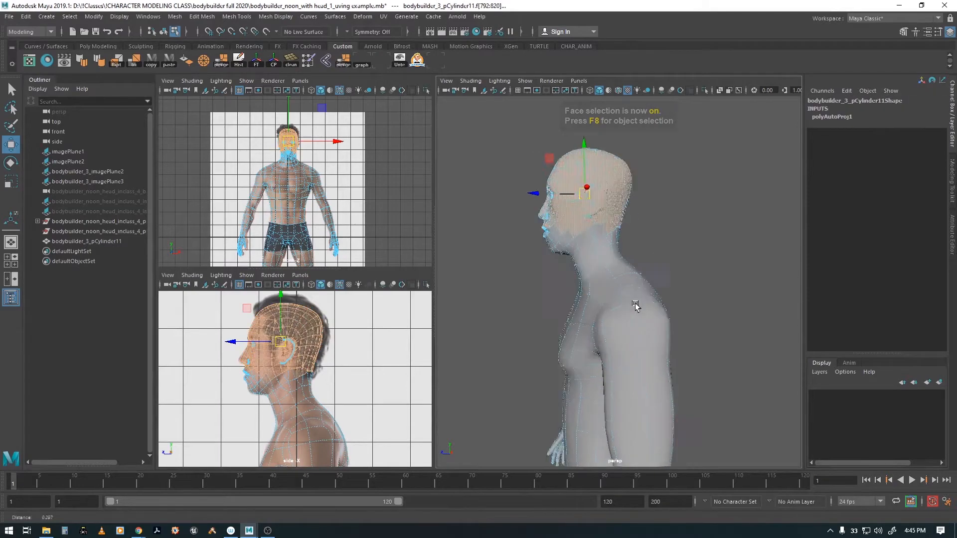
right_click_drag(635, 304, 716, 307, "alt")
left_click_drag(498, 190, 598, 238, "ctrl+shift")
left_click_drag(471, 197, 566, 279, "ctrl+shift")
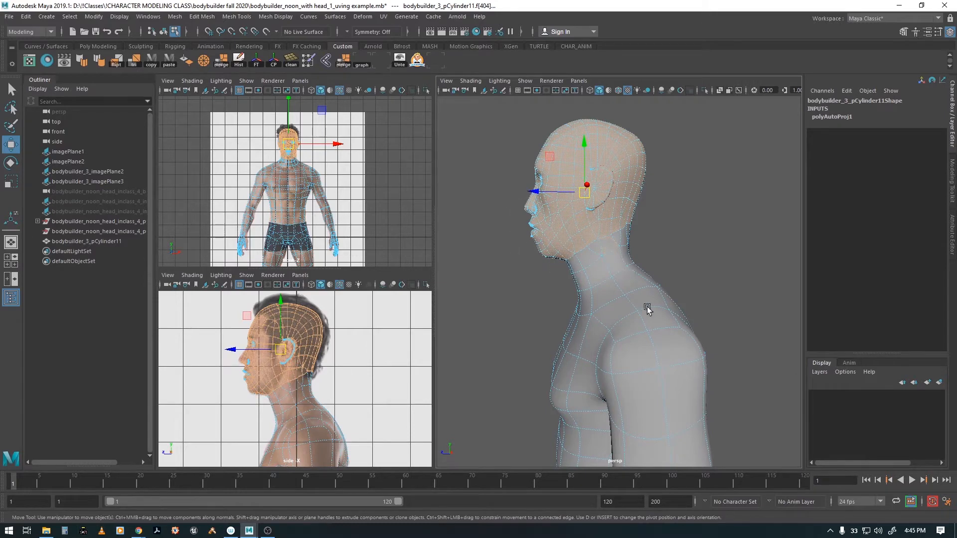
left_click_drag(647, 310, 643, 284, "alt")
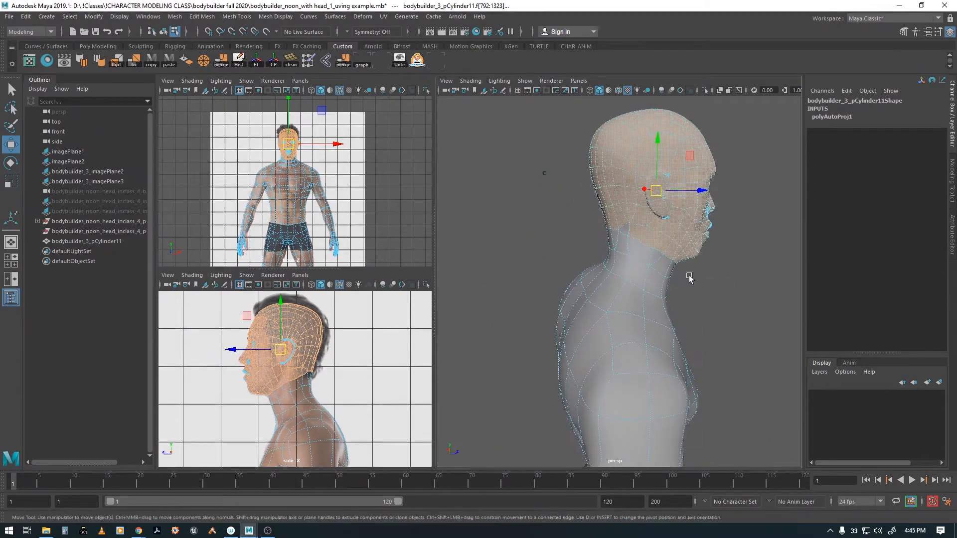
left_click_drag(625, 231, 638, 212, "alt")
left_click_drag(713, 171, 636, 297, "alt")
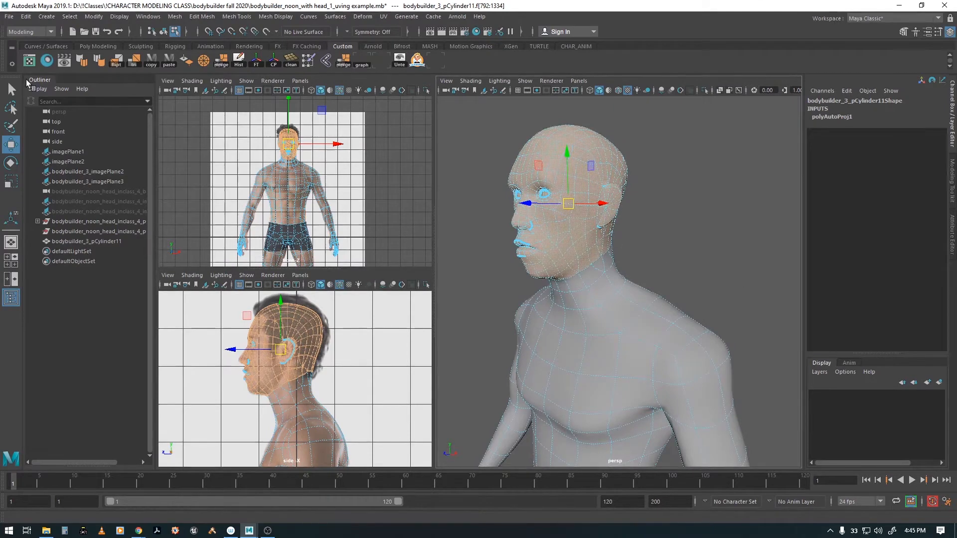
- Reopen the UV Editor beside the perspective view and apply a Normal-Based projection to the selected head faces
left_click(29, 60)
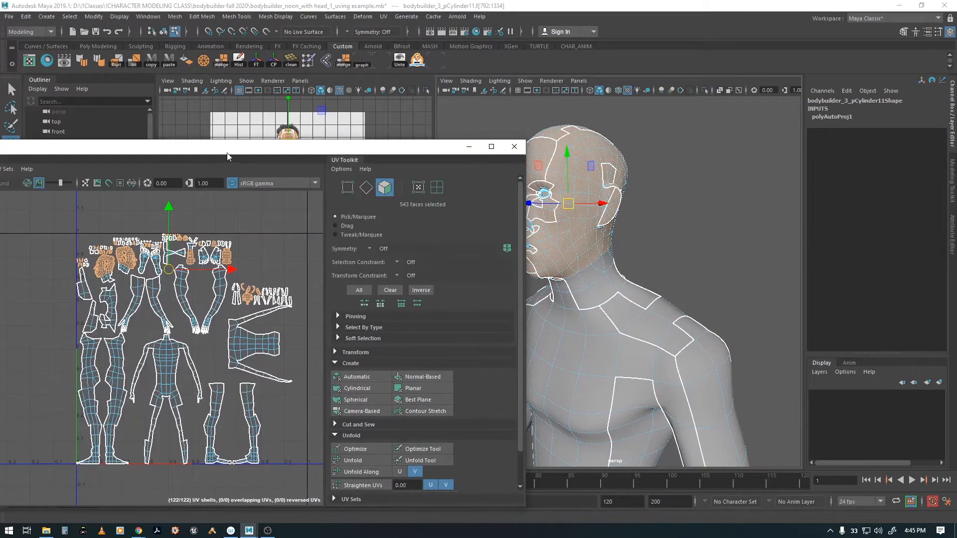
left_click_drag(227, 154, 245, 143)
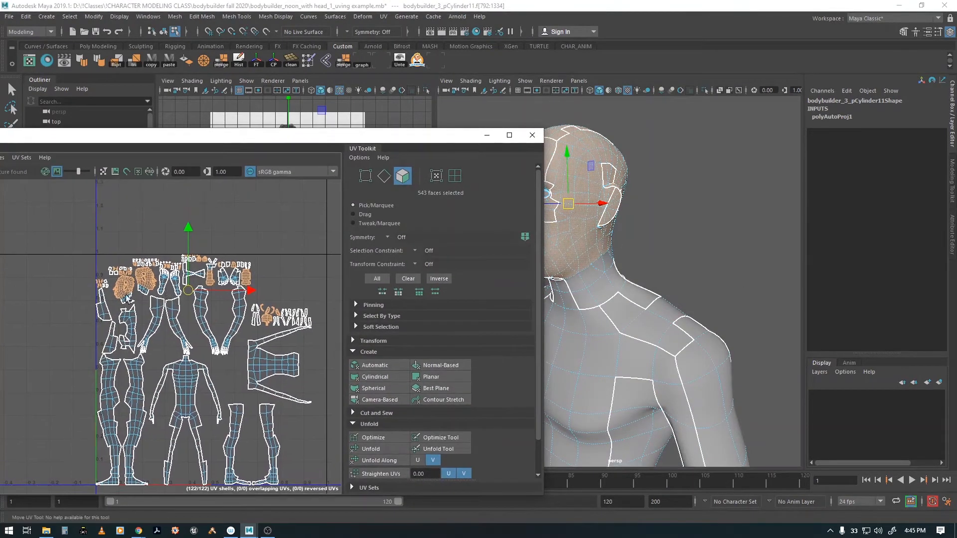
right_click_drag(126, 298, 246, 294, "alt")
middle_click_drag(246, 294, 188, 246, "alt")
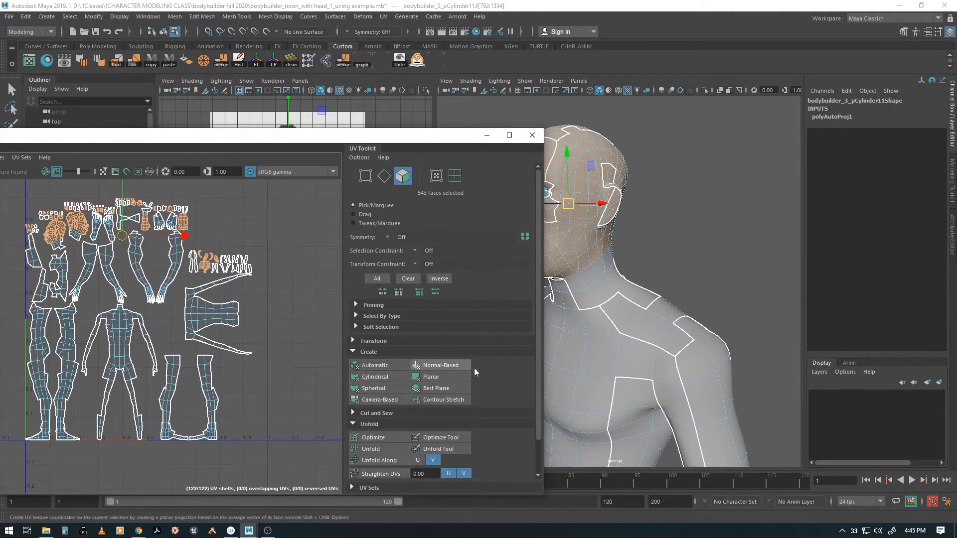
key("f")
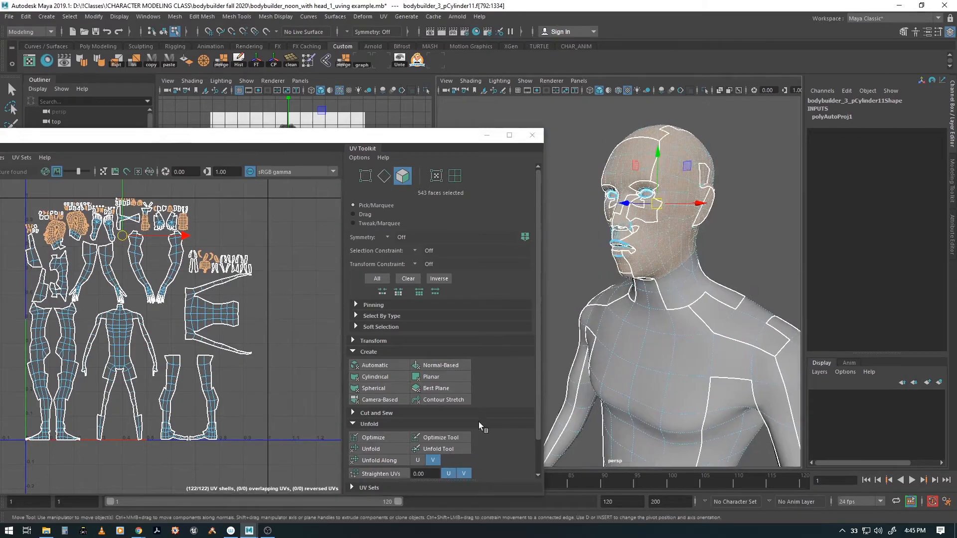
left_click(448, 363)
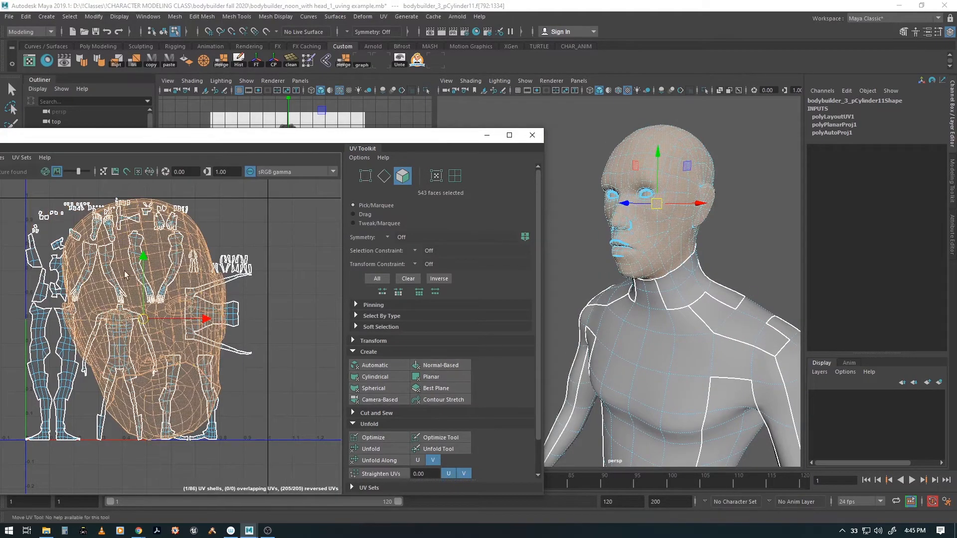
- Move the head's UV shell clear of the body shells into the adjacent U2V1 tile and rotate it upright
right_click_drag(205, 327, 28, 318, "alt")
right_click_drag(214, 363, 132, 358, "alt")
middle_click_drag(286, 384, 222, 375, "alt")
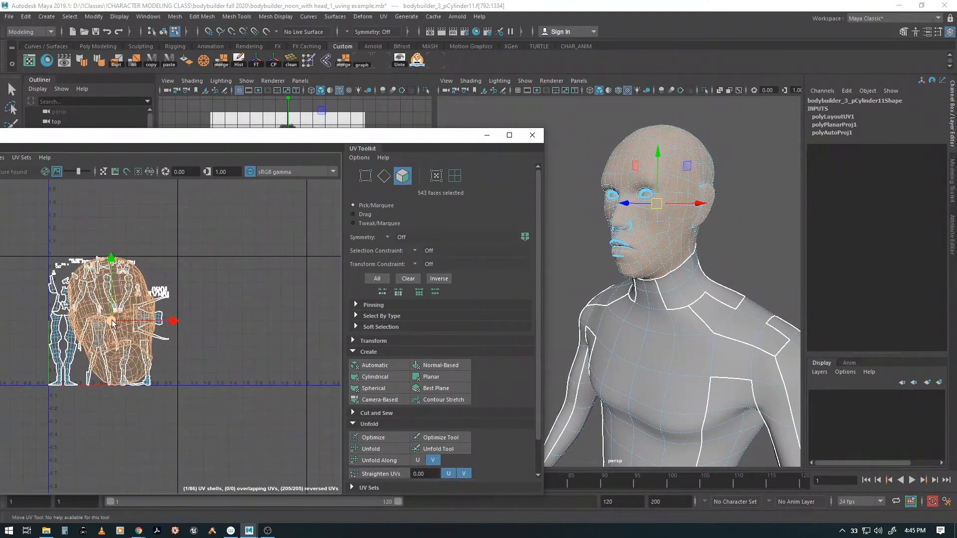
left_click_drag(113, 323, 249, 321)
key("e")
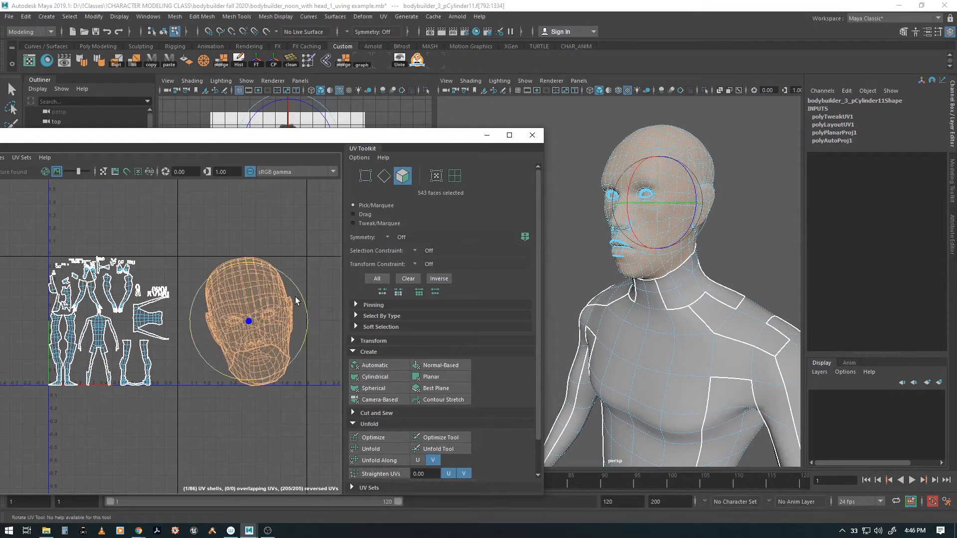
left_click_drag(303, 292, 308, 303)
key("w")
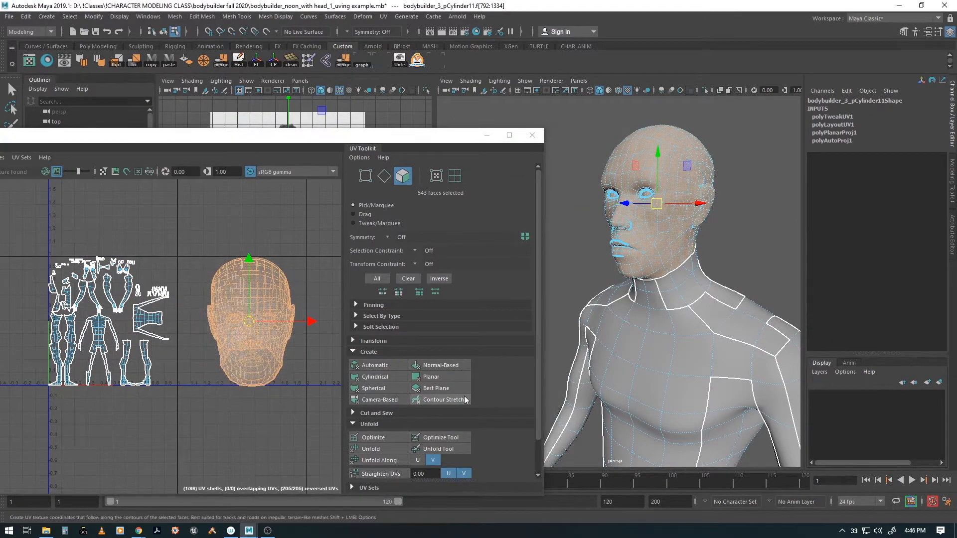
- Unfold the head's UV shell, letting Maya fix the non-manifold geometry, and look over the unfolded layout
scroll(449, 394, "down", 2)
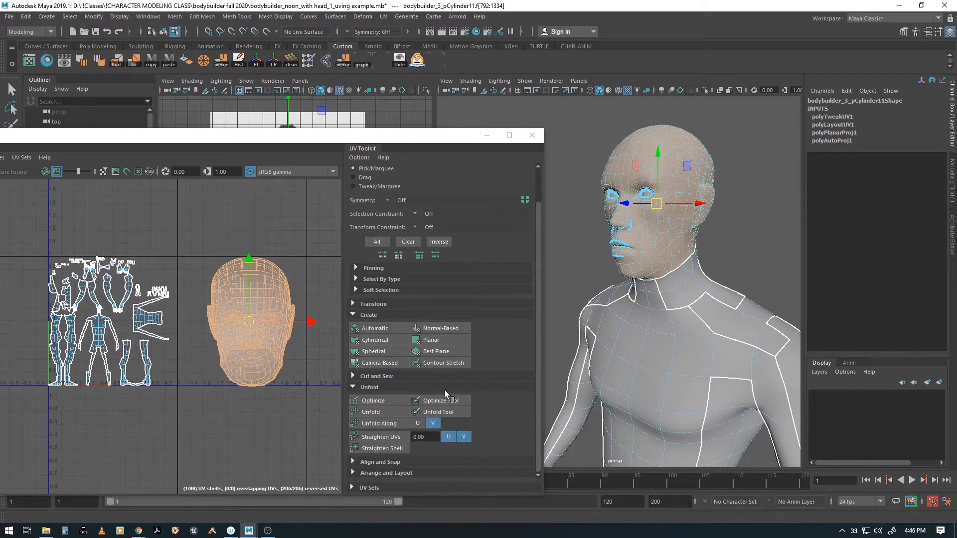
left_click(370, 412)
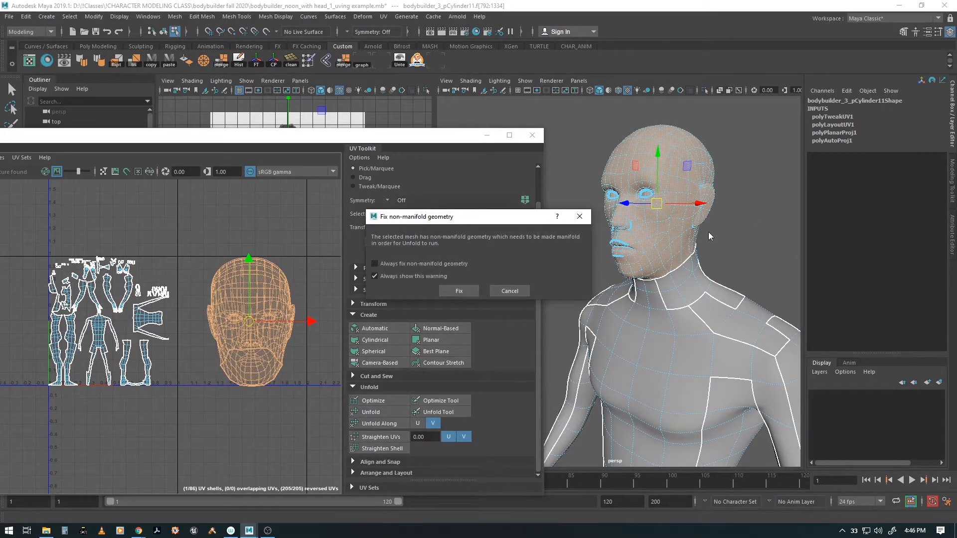
left_click(457, 291)
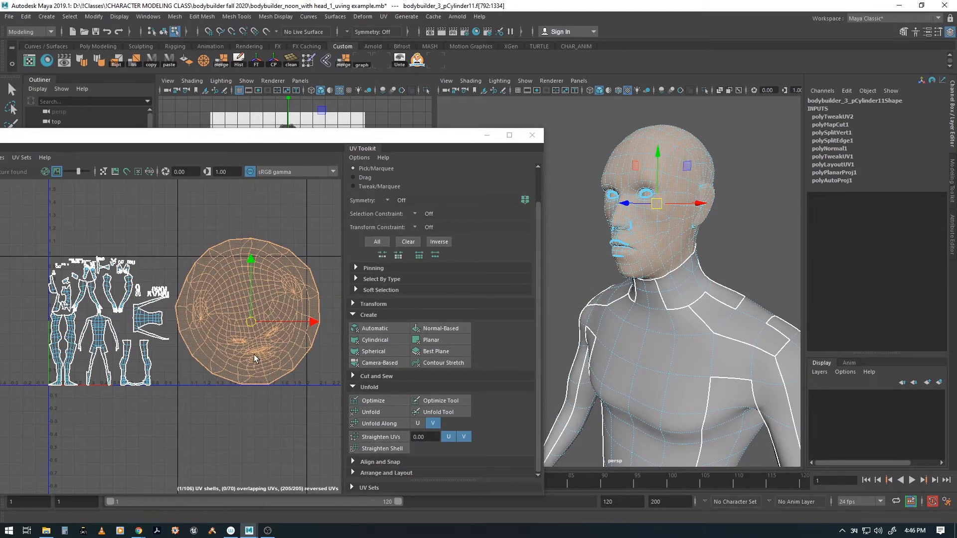
right_click_drag(254, 359, 321, 362, "alt")
middle_click_drag(322, 362, 187, 362, "alt")
right_click_drag(187, 361, 216, 367, "alt")
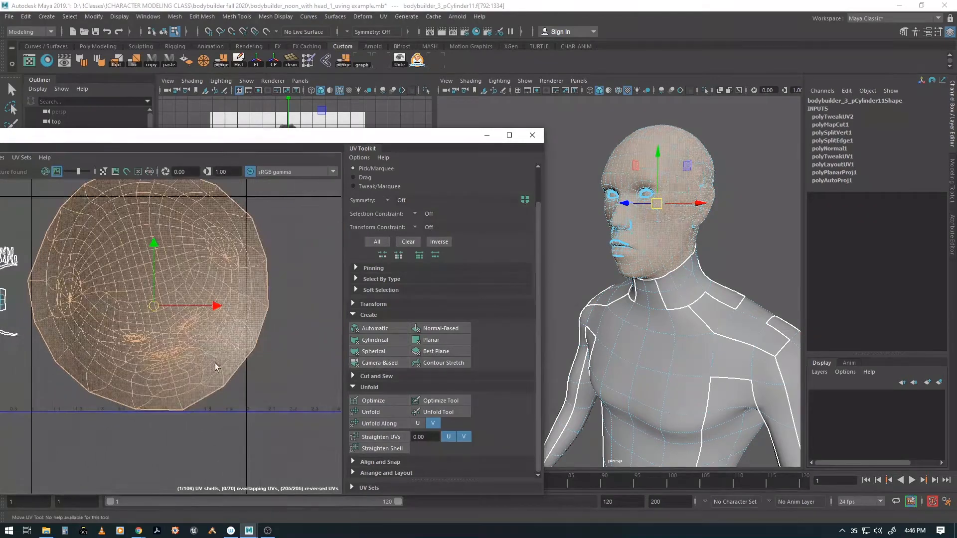
middle_click_drag(215, 363, 236, 392, "alt")
right_click_drag(207, 383, 225, 390, "alt")
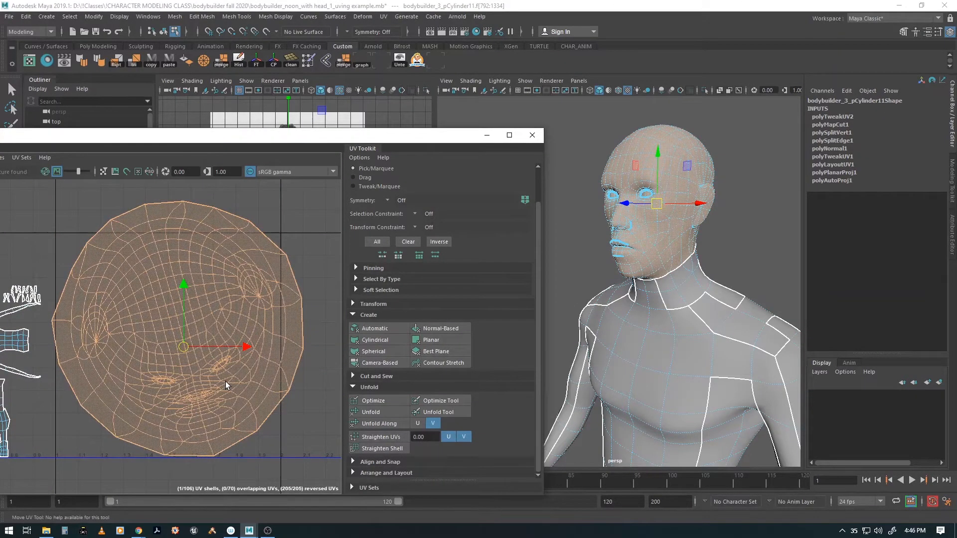
right_click_drag(295, 373, 253, 373, "alt")
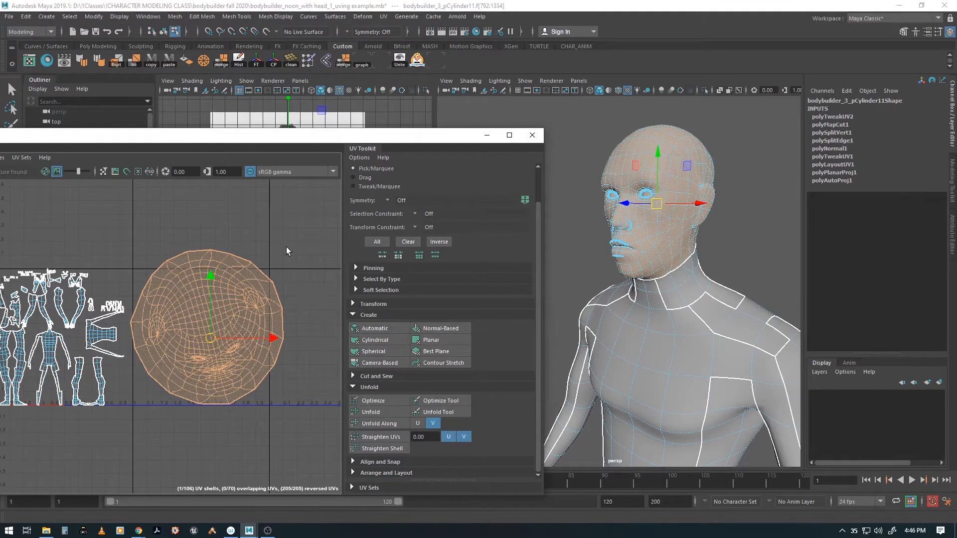
- Display the checker map on the character, inspect the texture distortion across the face and head, and hide the map again
left_click_drag(676, 251, 717, 267, "alt")
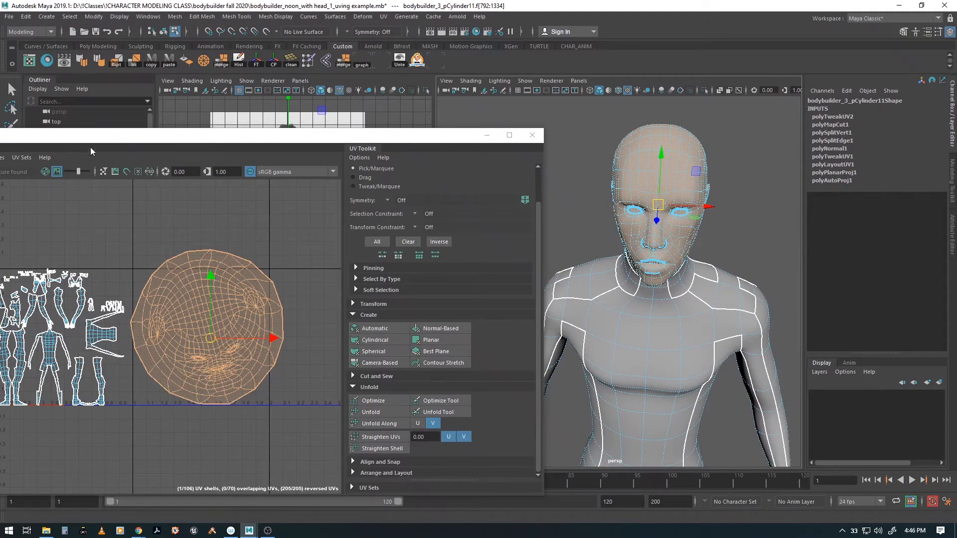
left_click_drag(95, 138, 223, 131)
left_click(93, 165)
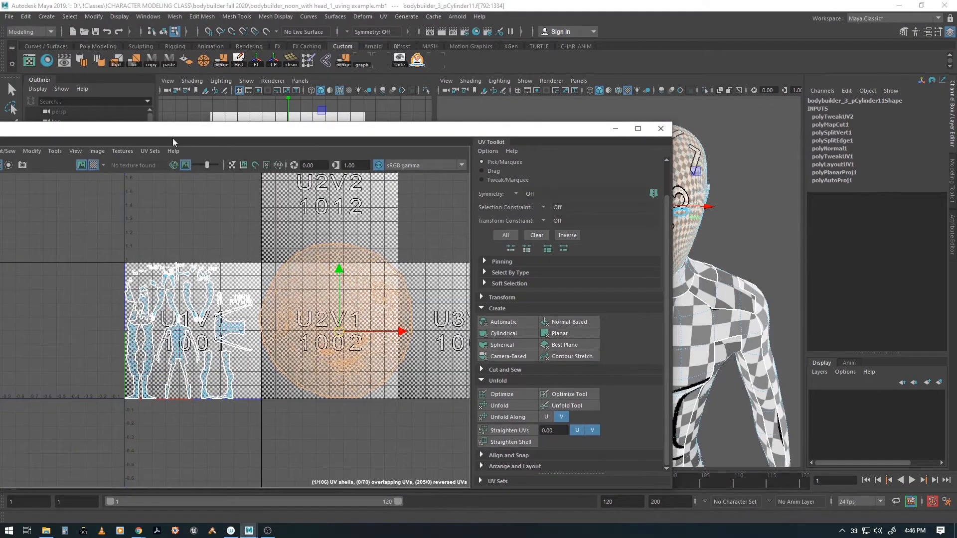
left_click_drag(220, 130, 61, 154)
left_click_drag(534, 283, 615, 296, "alt")
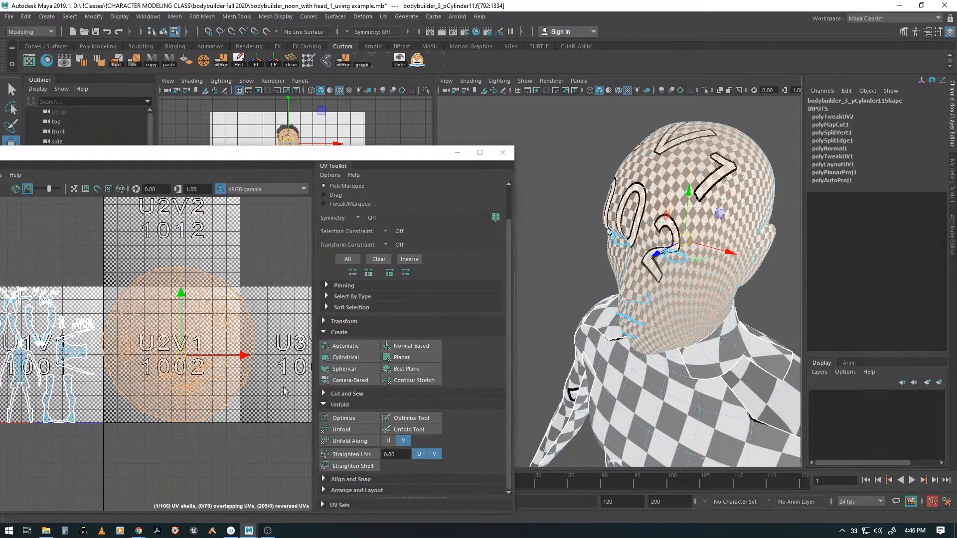
left_click_drag(664, 350, 678, 334, "alt")
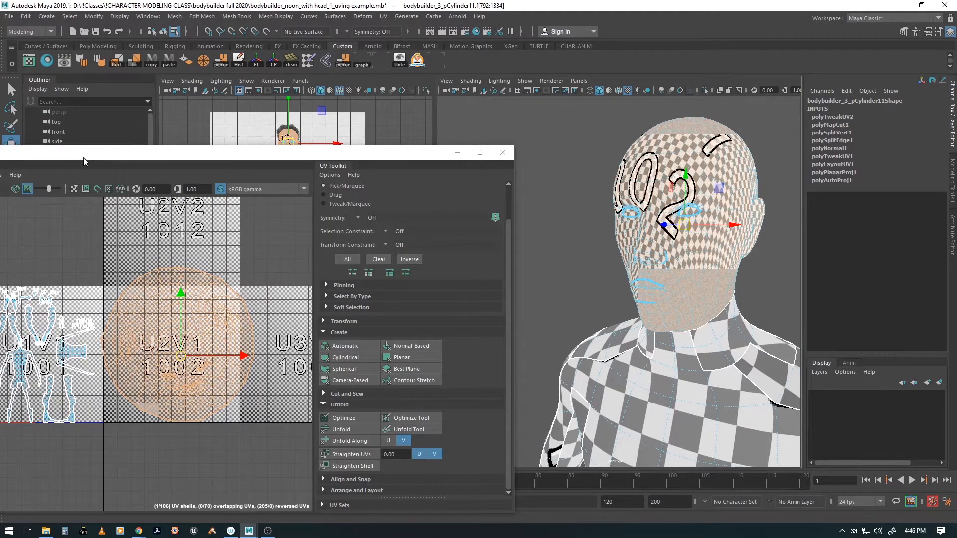
mouse_move(83, 157)
left_mouse_down()
mouse_move(220, 149)
mouse_move(70, 157)
left_mouse_up()
left_click(74, 181)
- Switch to edge selection and select the vertical line of edges up the back of the head from the nape
left_click_drag(626, 295, 698, 324, "alt")
key("F10")
key("q")
left_click(661, 336)
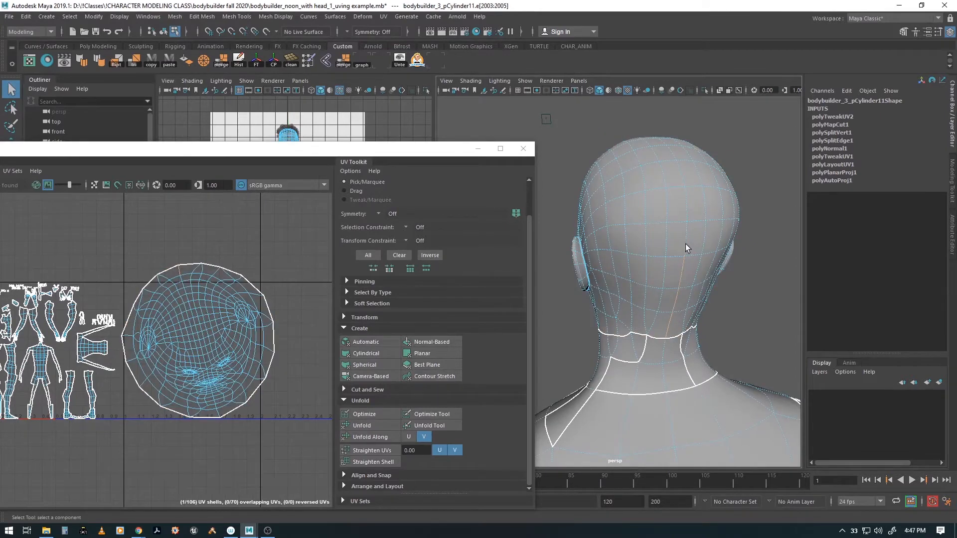
left_click(608, 234, "shift")
- Extend the edge selection over the crown to the forehead along the head's centreline, and check it from the front
left_click_drag(608, 235, 644, 269, "alt")
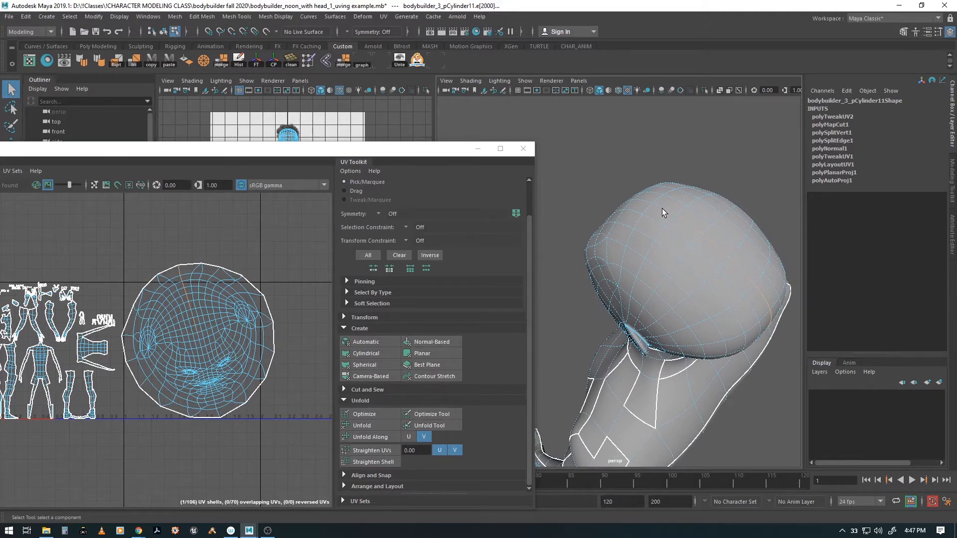
left_click(642, 200, "shift")
left_click_drag(642, 200, 738, 243, "alt")
middle_click_drag(614, 265, 632, 290, "alt")
left_click_drag(631, 292, 613, 241, "alt")
middle_click_drag(676, 290, 703, 266, "alt")
left_click_drag(702, 267, 693, 274, "alt")
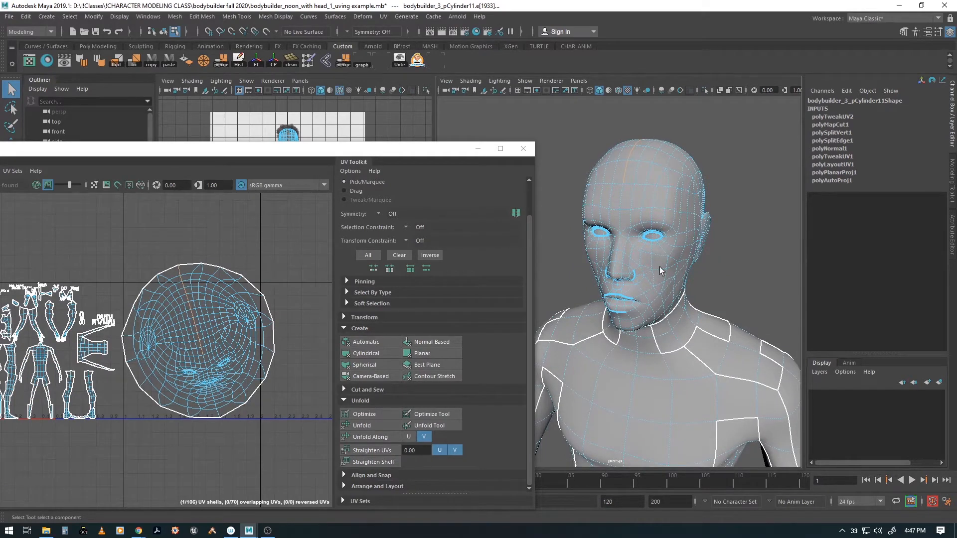
middle_click_drag(734, 350, 734, 317, "alt")
right_click_drag(741, 363, 663, 361, "alt")
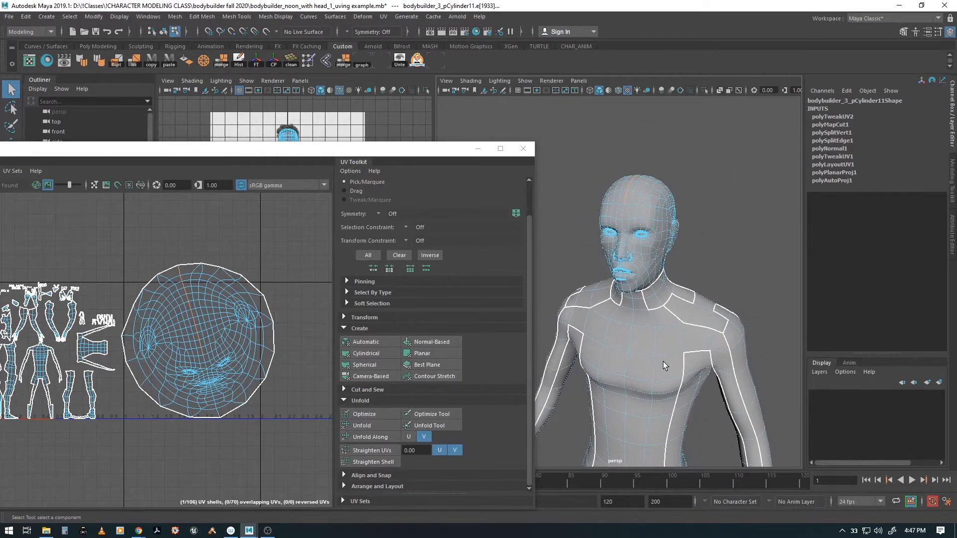
- Cut the head's UVs along the selected centreline edges running from the nape over the crown to the forehead
middle_click_drag(691, 361, 693, 328, "alt")
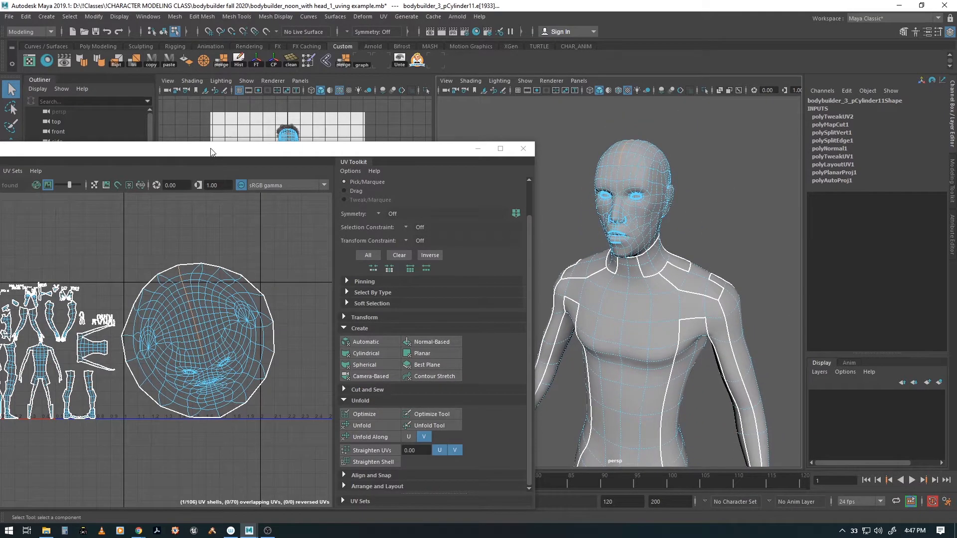
left_click_drag(235, 154, 382, 144)
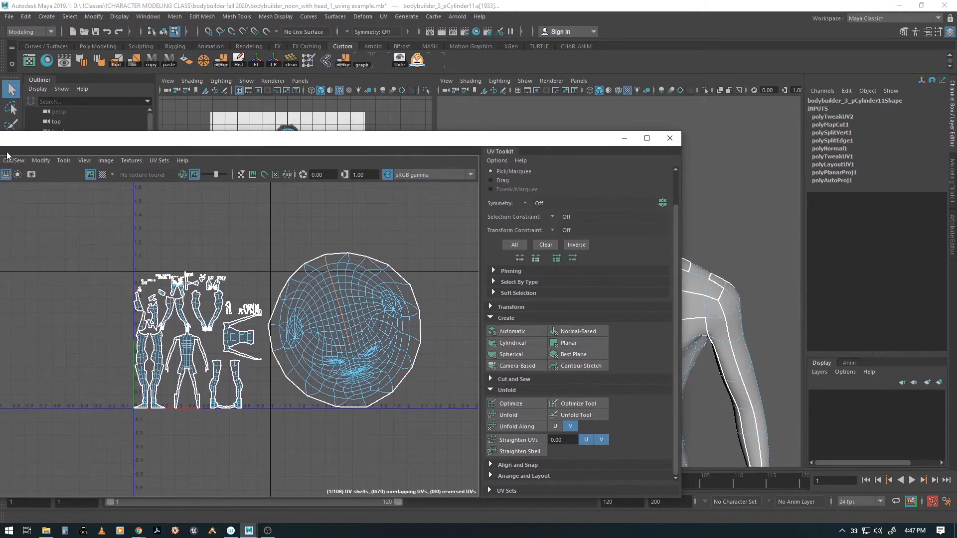
left_click_drag(28, 142, 60, 138)
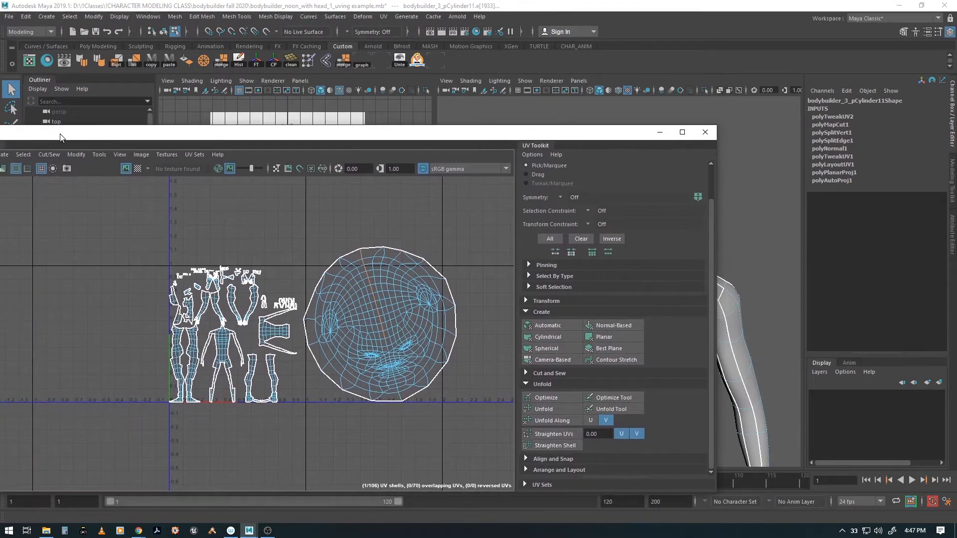
left_click(48, 156)
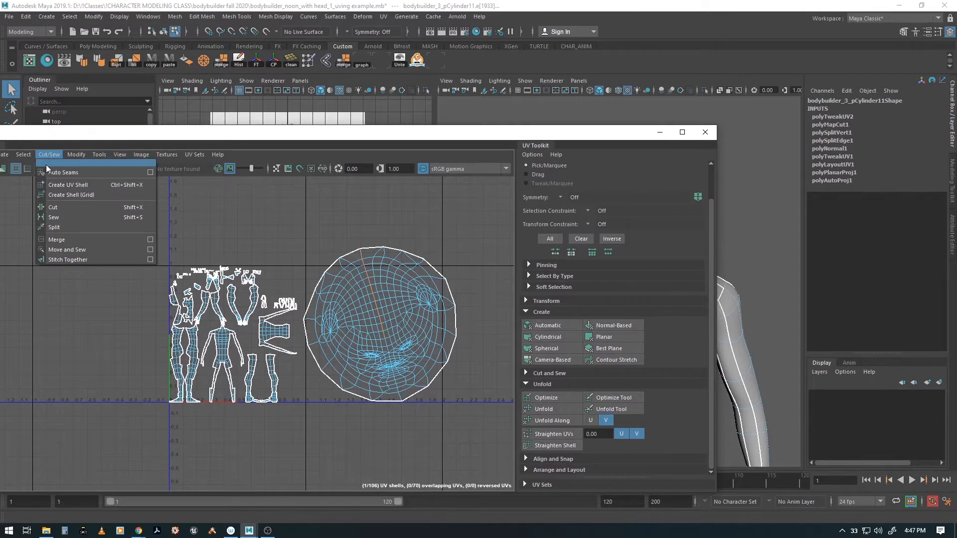
left_click(61, 207)
key("w")
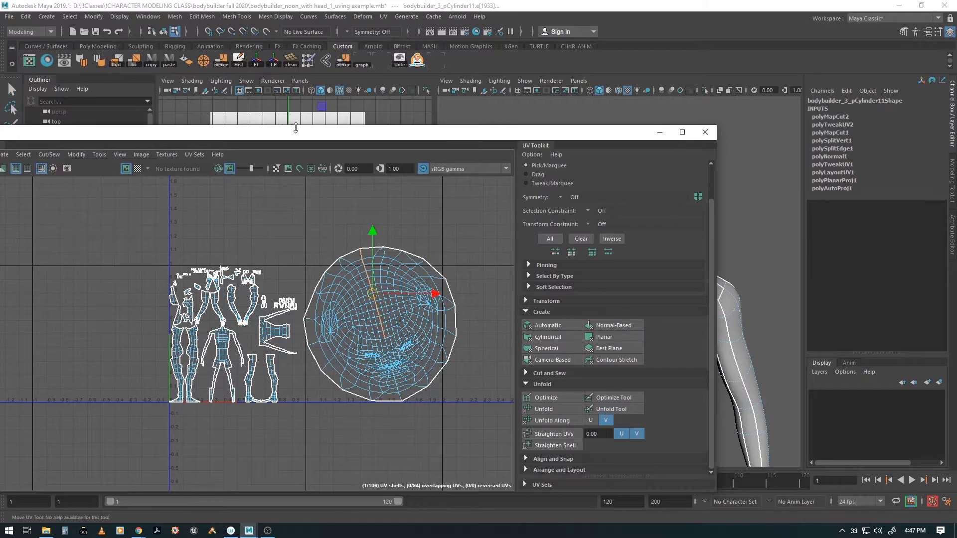
- Select the head's whole UV shell and unfold it along the new centreline cut
left_click_drag(300, 138, 120, 157)
left_click_drag(573, 309, 594, 314, "alt")
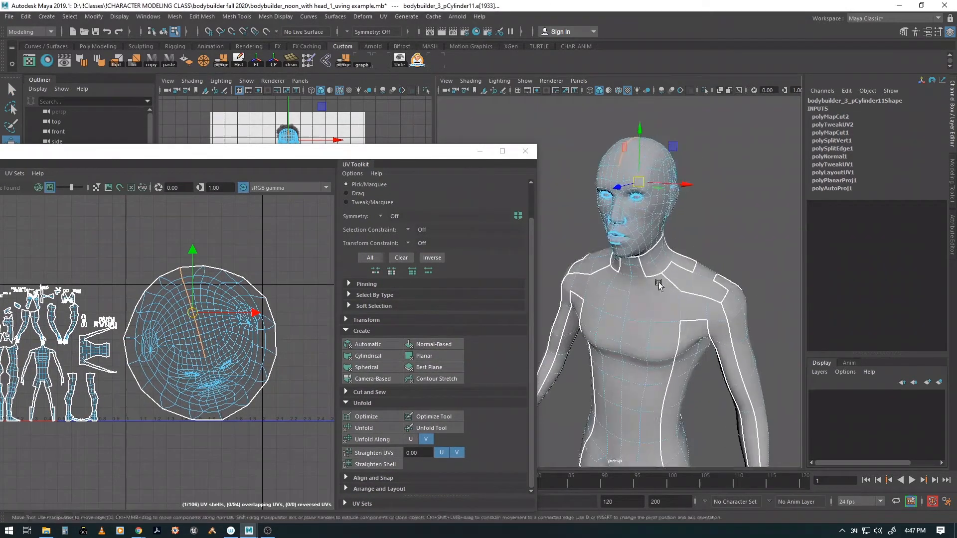
right_click(303, 277)
right_click_drag(304, 277, 271, 263)
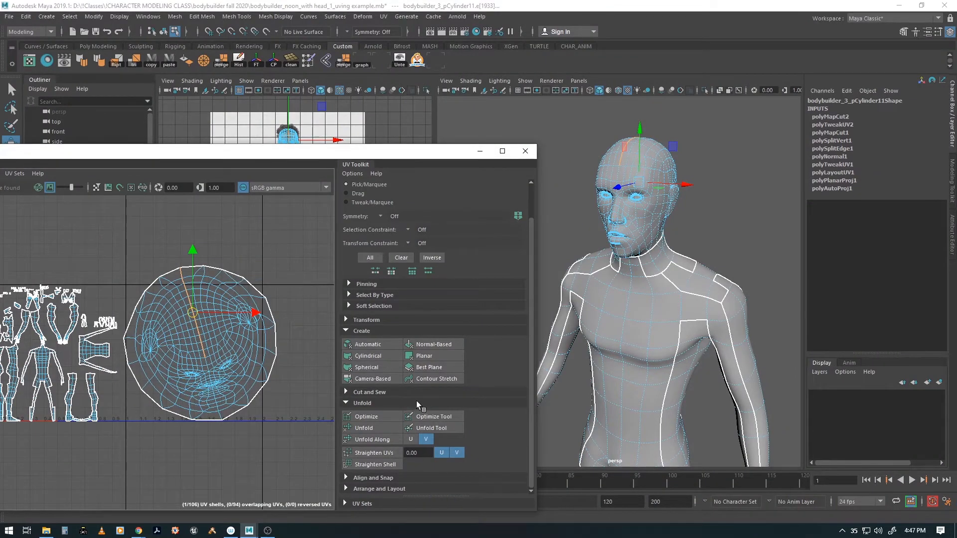
left_click(253, 345)
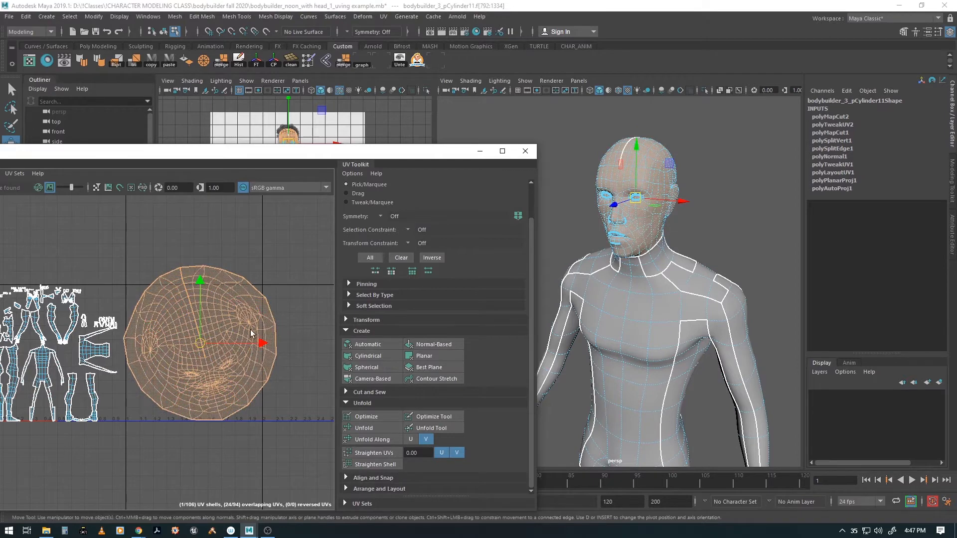
left_click(382, 426)
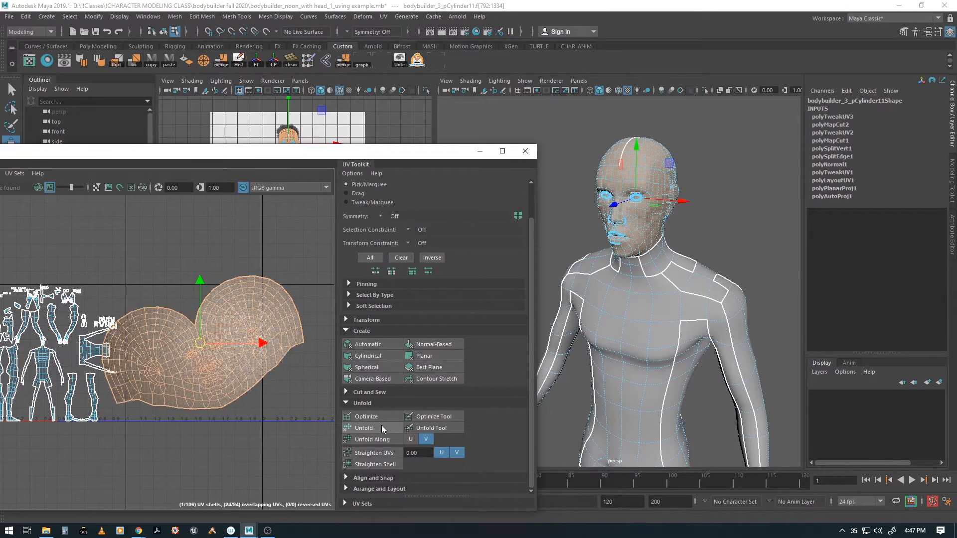
- Rotate the unfolded head shell so the face stands upright and place it above and beside the body shells
left_click_drag(202, 348, 203, 277)
key("e")
left_click_drag(242, 232, 258, 244)
key("w")
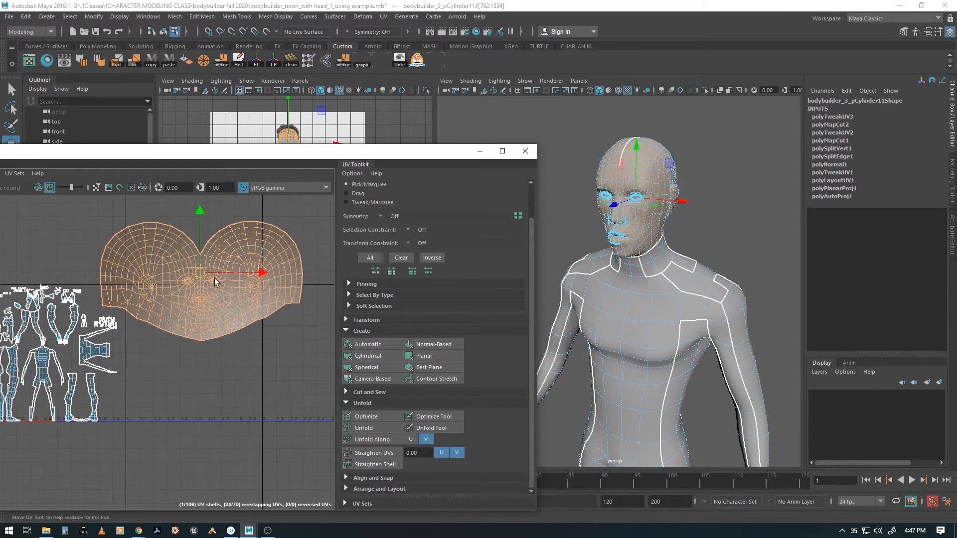
left_click_drag(202, 274, 228, 264)
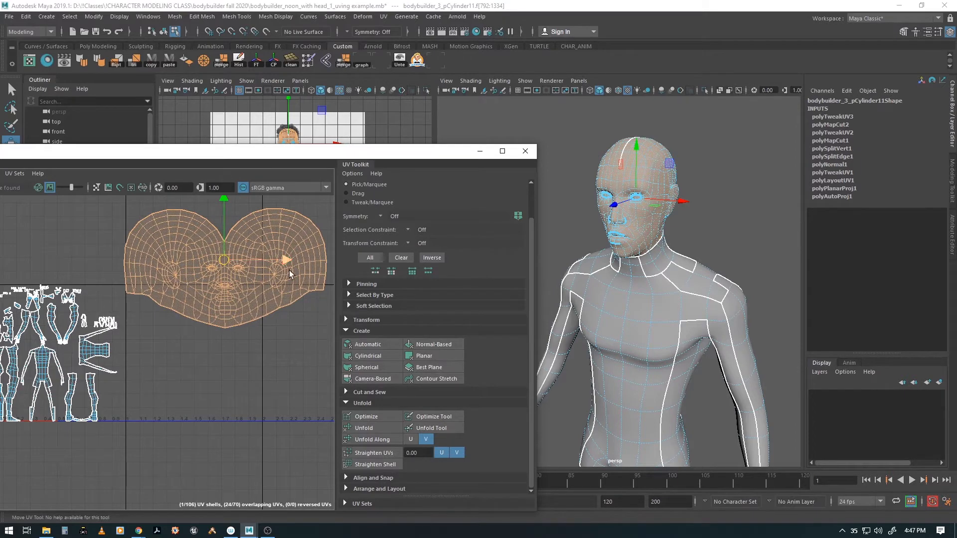
- Examine the head's lower seam in profile and start a face selection at the nape, just below that seam
left_click_drag(629, 310, 676, 314, "alt")
left_click_drag(641, 250, 657, 290, "alt")
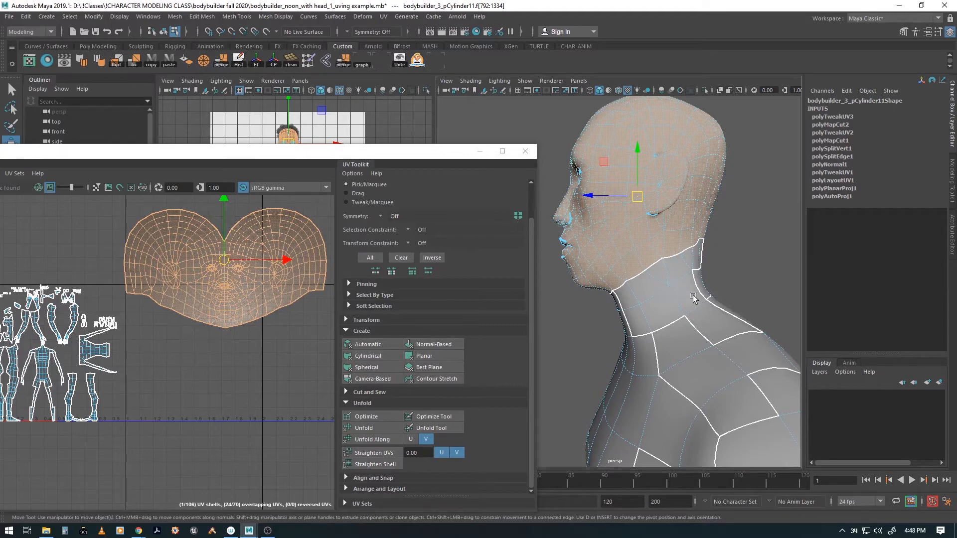
left_click_drag(693, 297, 625, 276, "alt")
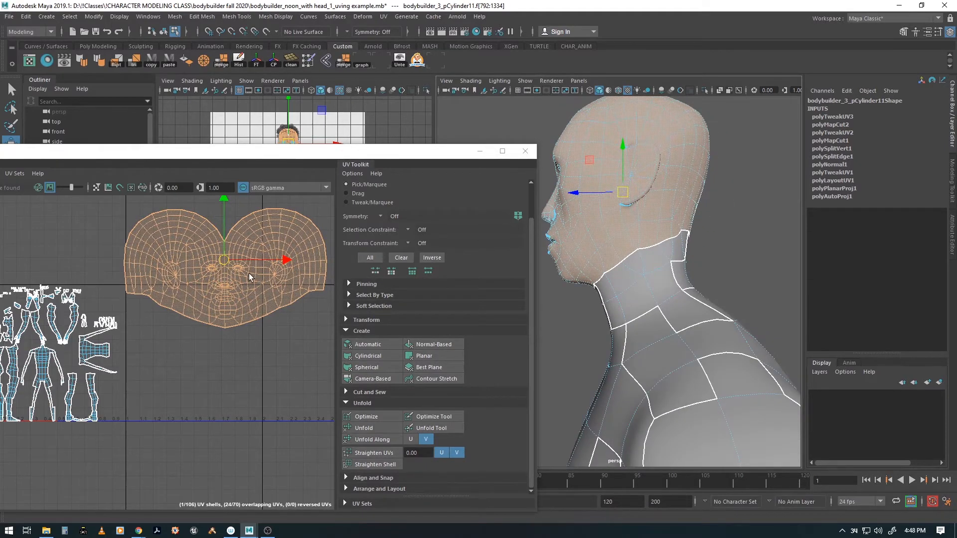
left_click_drag(698, 291, 683, 290, "alt")
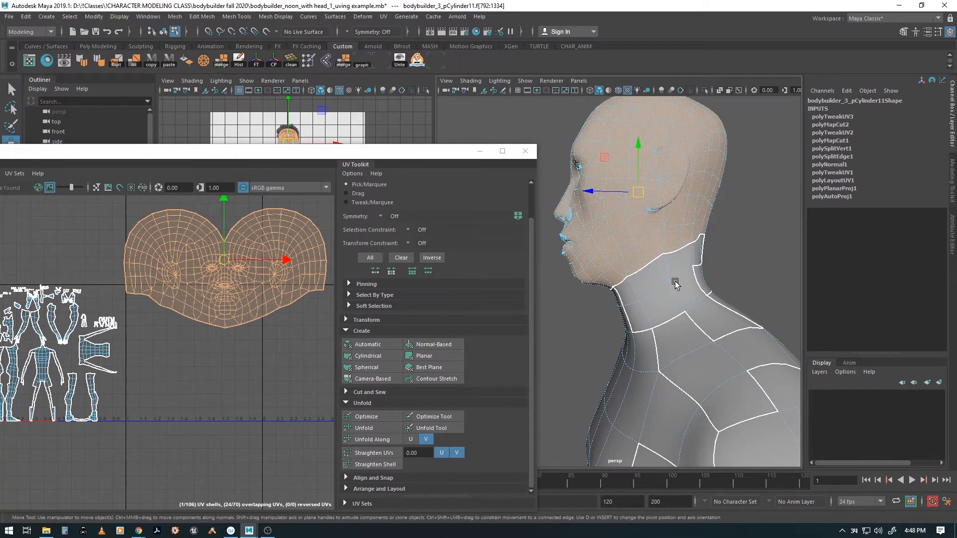
left_click_drag(695, 259, 720, 325)
key("q")
left_click(637, 318, "shift")
mouse_move(648, 323)
left_mouse_down("alt")
mouse_move(696, 324)
mouse_move(641, 321)
left_mouse_up("alt")
right_click(210, 358)
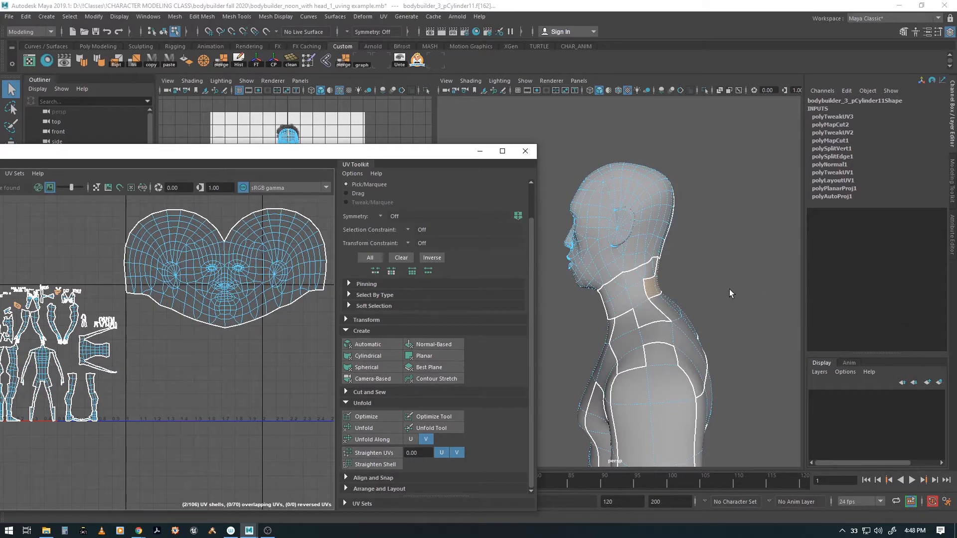
left_click_drag(730, 291, 731, 273, "alt")
key("F11")
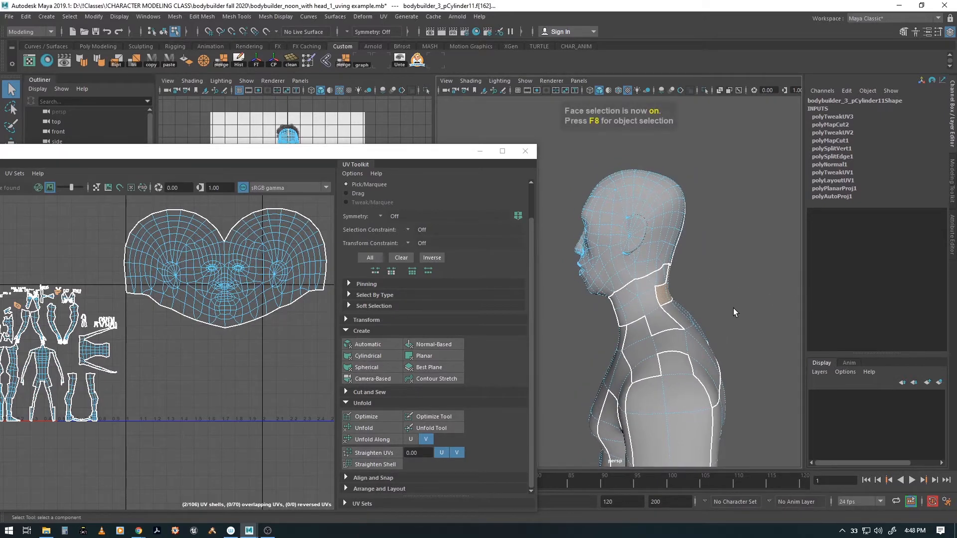
- Extend the face selection around the sides, front and back of the neck below the head seam
left_click_drag(713, 320, 668, 285, "alt")
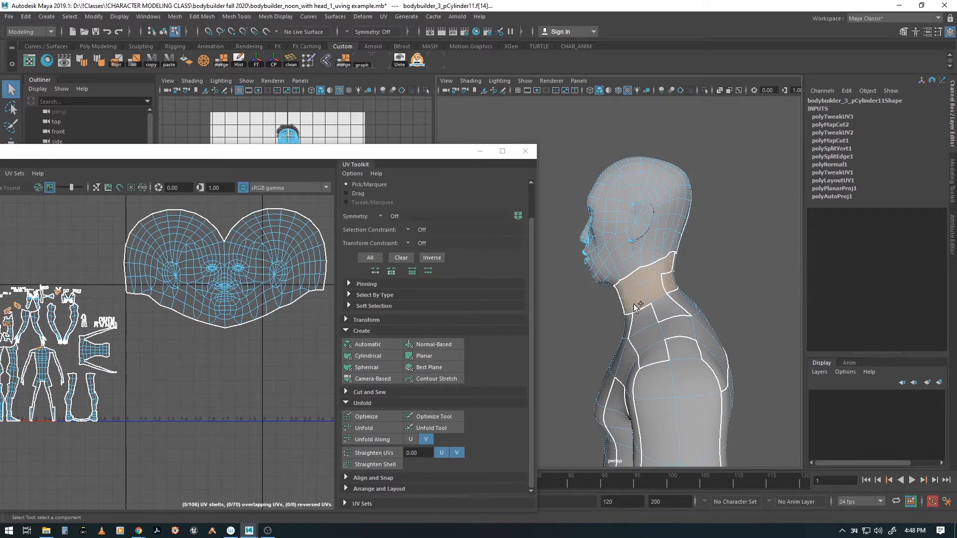
left_click_drag(626, 290, 662, 312, "alt")
left_click(668, 292, "shift")
right_click_drag(662, 312, 682, 308, "alt")
middle_click_drag(695, 312, 685, 291, "alt")
left_click_drag(685, 292, 701, 324, "alt")
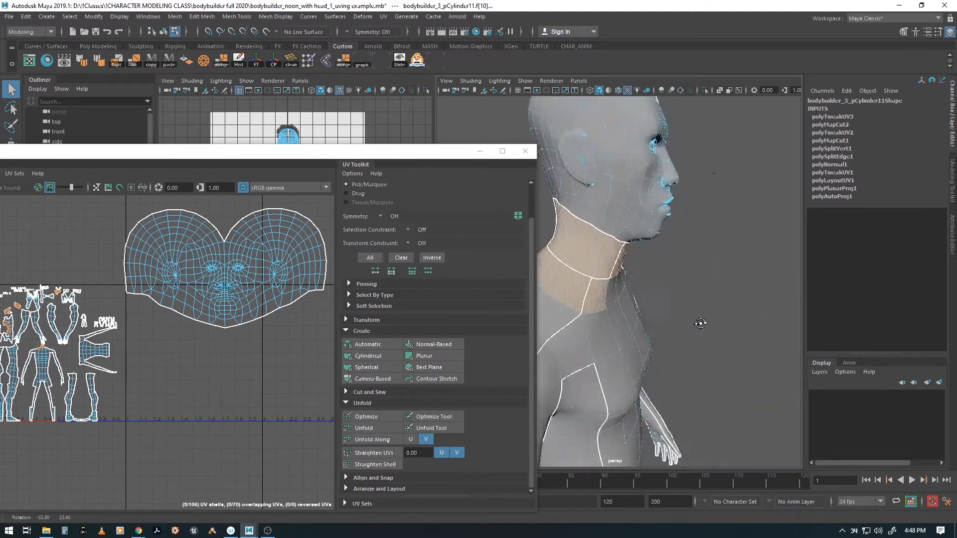
middle_click_drag(583, 294, 627, 292, "alt")
left_click_drag(627, 292, 615, 281, "alt")
mouse_move(703, 319)
left_mouse_down("alt")
mouse_move(626, 319)
mouse_move(708, 327)
left_mouse_up("alt")
left_click_drag(645, 319, 695, 301, "alt")
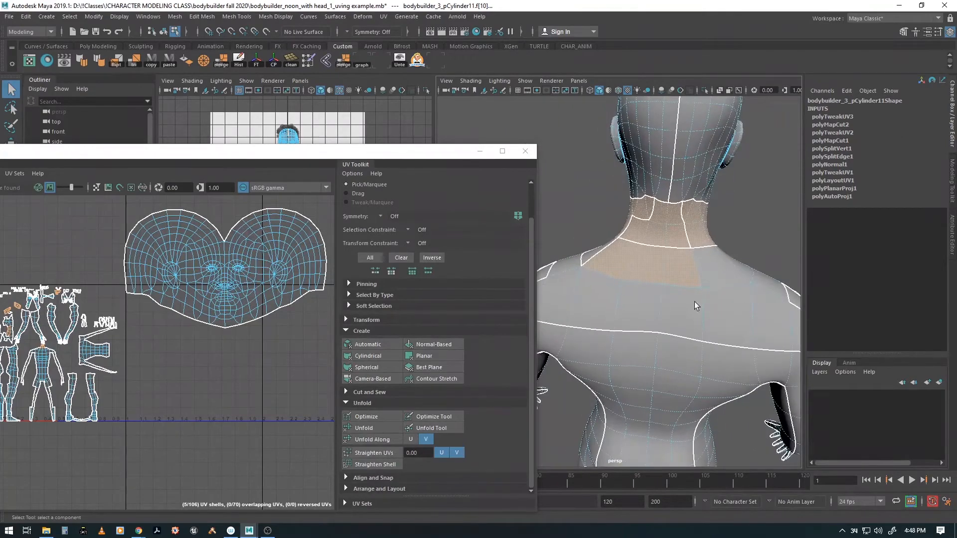
- Remove the upper-back faces from the selection, keeping only the band of faces around the neck
left_click_drag(582, 265, 673, 269, "alt")
right_click_drag(673, 271, 723, 308, "alt")
mouse_move(670, 299)
left_mouse_down("alt")
mouse_move(716, 297)
mouse_move(679, 295)
left_mouse_up("alt")
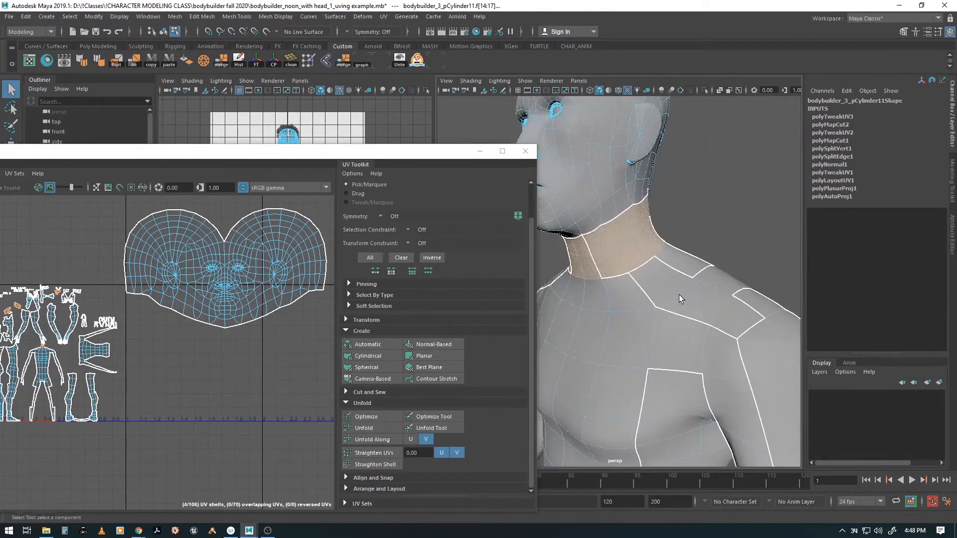
middle_click_drag(612, 282, 670, 283, "alt")
left_click_drag(618, 272, 669, 286, "alt")
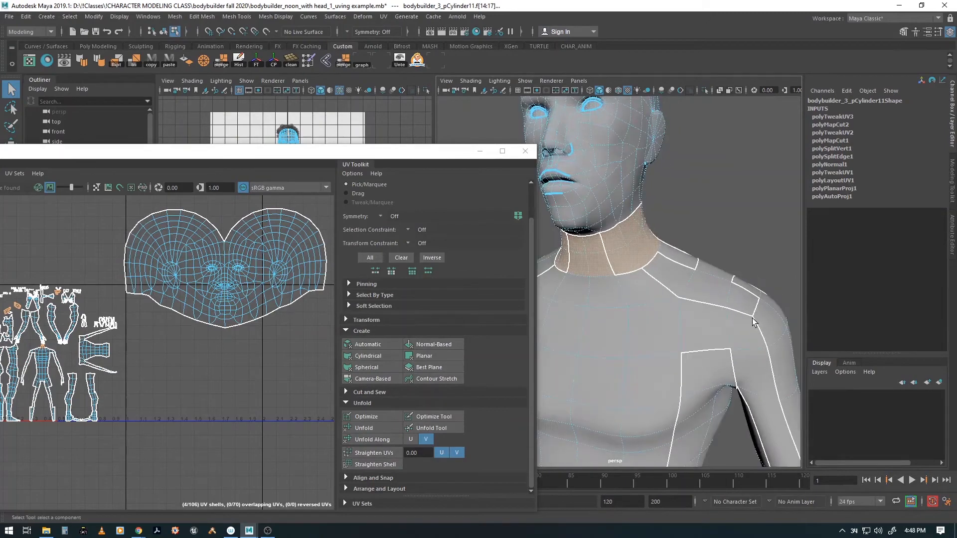
left_click_drag(752, 319, 644, 315, "alt")
- Create a normal-based UV projection for the neck faces and move the new shell below the head shell
left_click(412, 344)
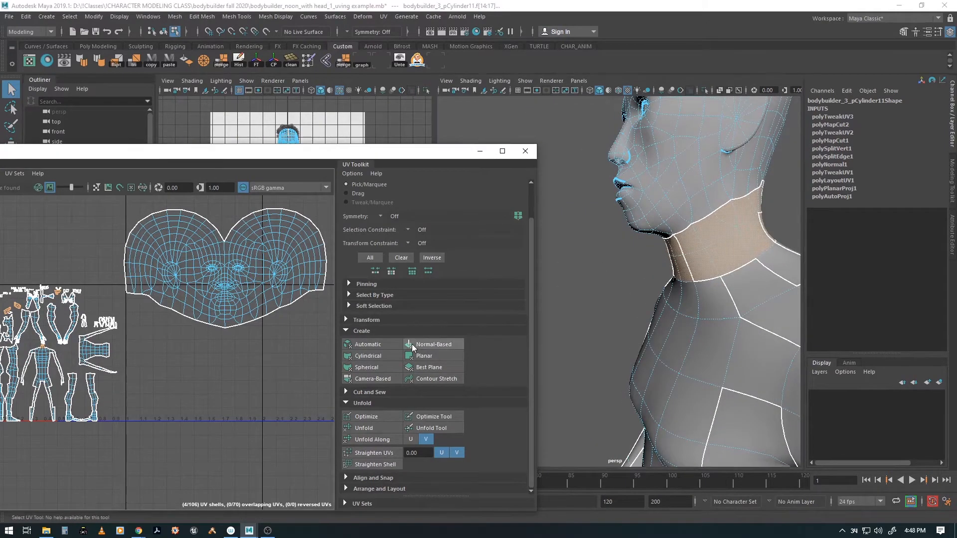
middle_click_drag(181, 417, 288, 423, "alt")
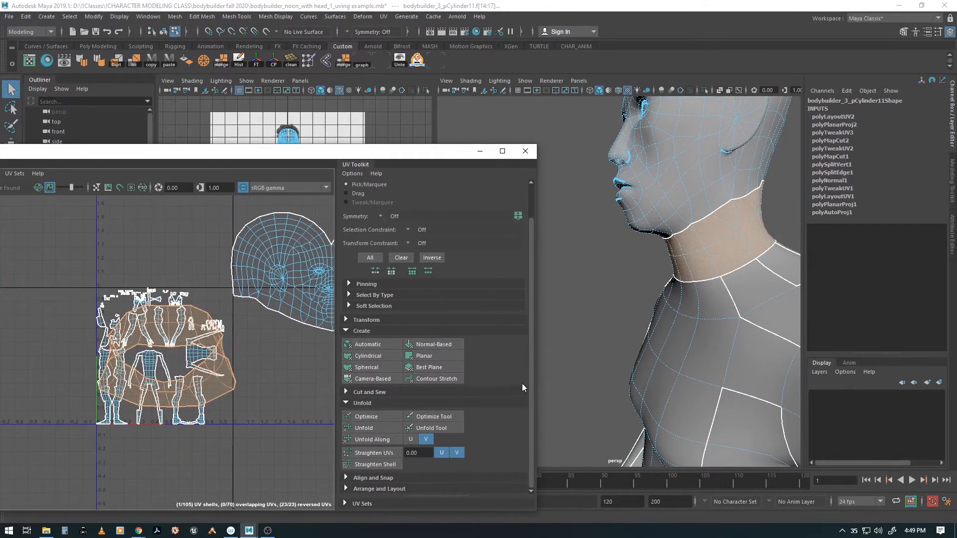
right_click_drag(255, 365, 197, 344, "alt")
middle_click_drag(197, 343, 220, 388, "alt")
key("w")
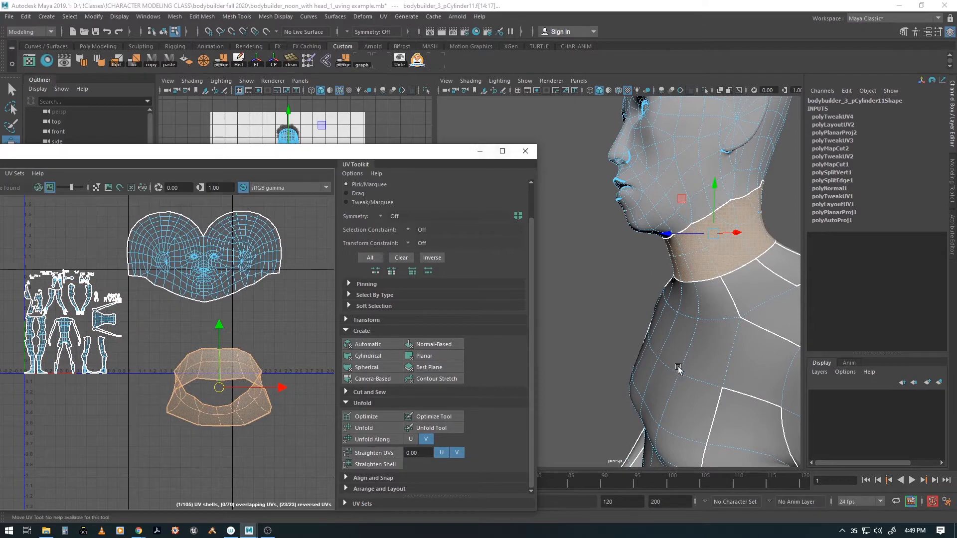
- Switch to edge selection and select the vertical edges down the back of the neck, in line with the head's seam
left_click_drag(738, 335, 607, 335, "alt")
right_click_drag(623, 342, 692, 346, "alt")
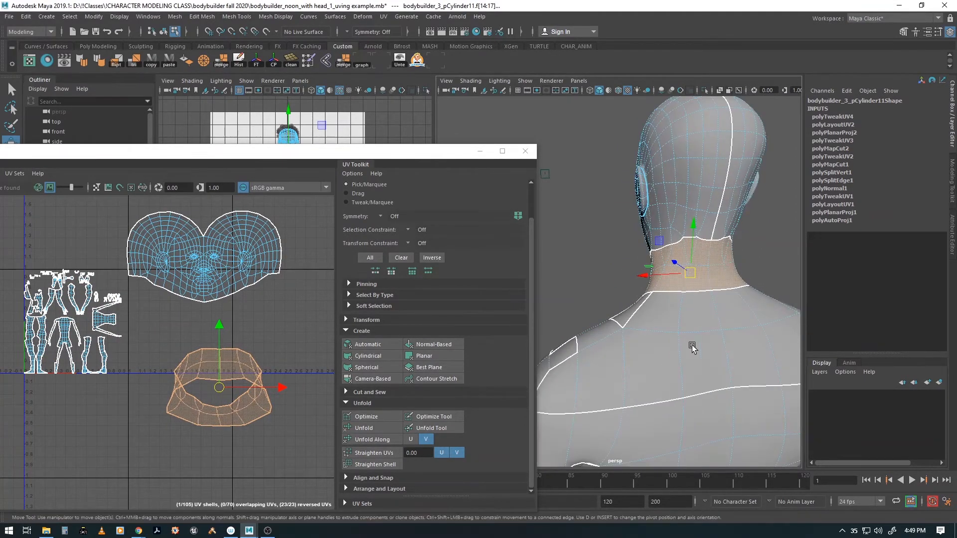
middle_click_drag(733, 325, 703, 327, "alt")
mouse_move(703, 327)
left_mouse_down("alt")
mouse_move(690, 327)
mouse_move(700, 333)
left_mouse_up("alt")
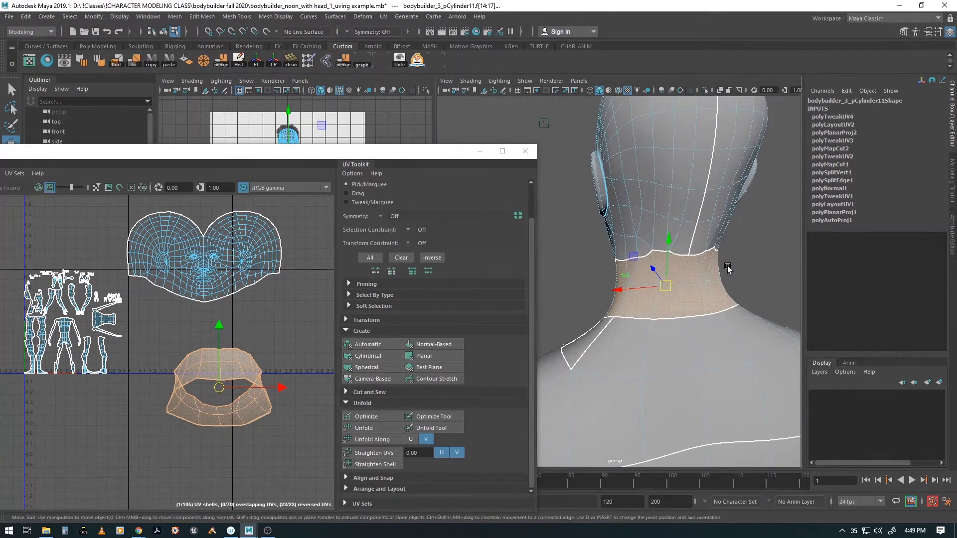
key("F10")
left_click(687, 283)
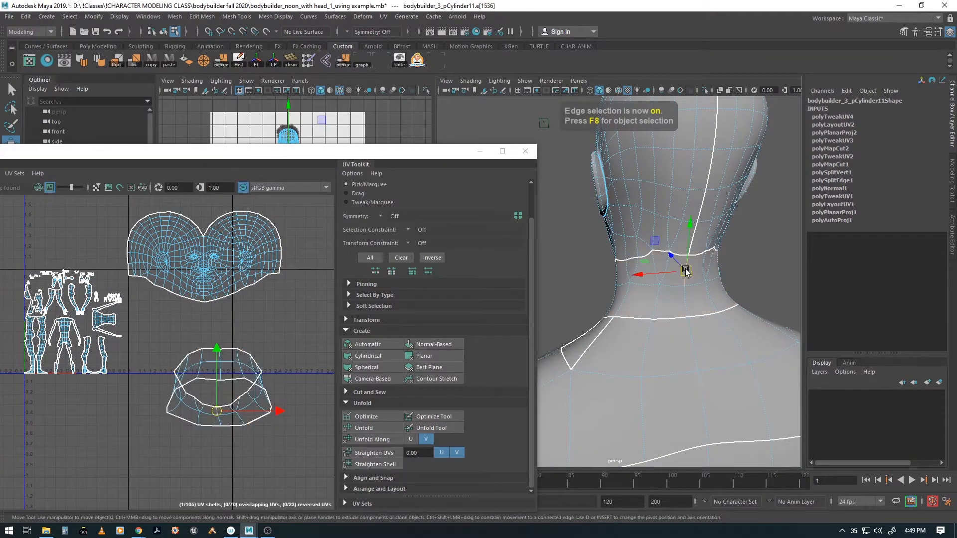
key("q")
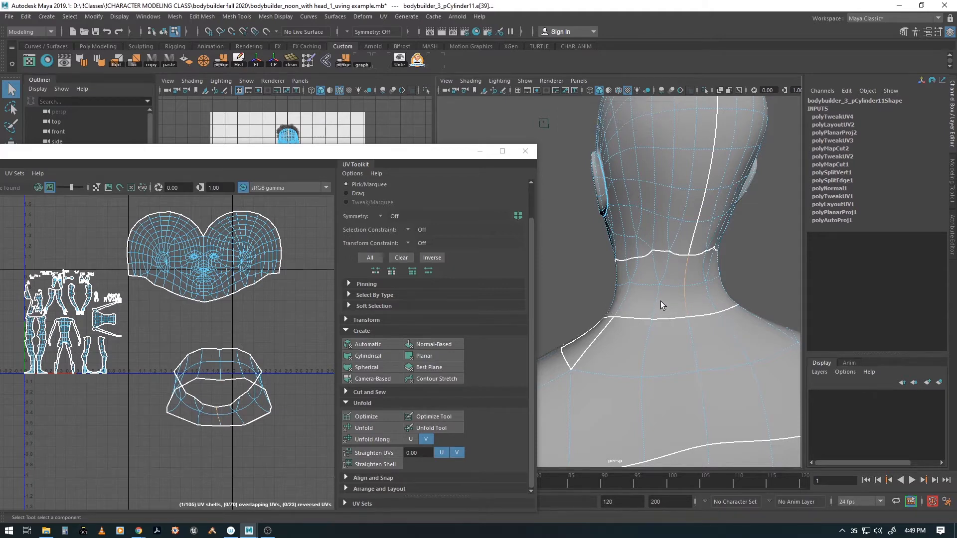
left_click_drag(637, 364, 599, 354, "alt")
left_click_drag(689, 350, 579, 357, "alt")
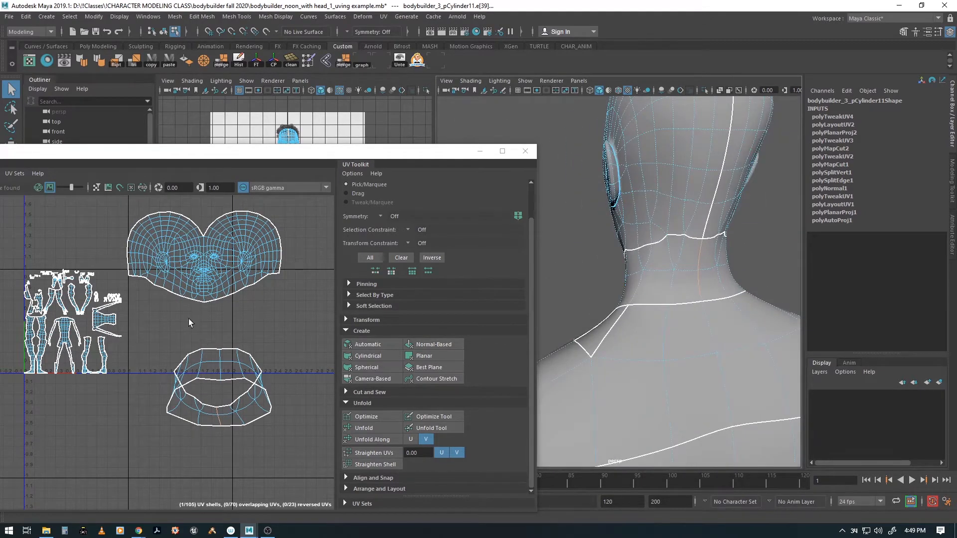
- Cut the neck's UVs along the selected back edges, select the whole neck shell and unfold it
left_click_drag(40, 159, 257, 153)
left_click(84, 168)
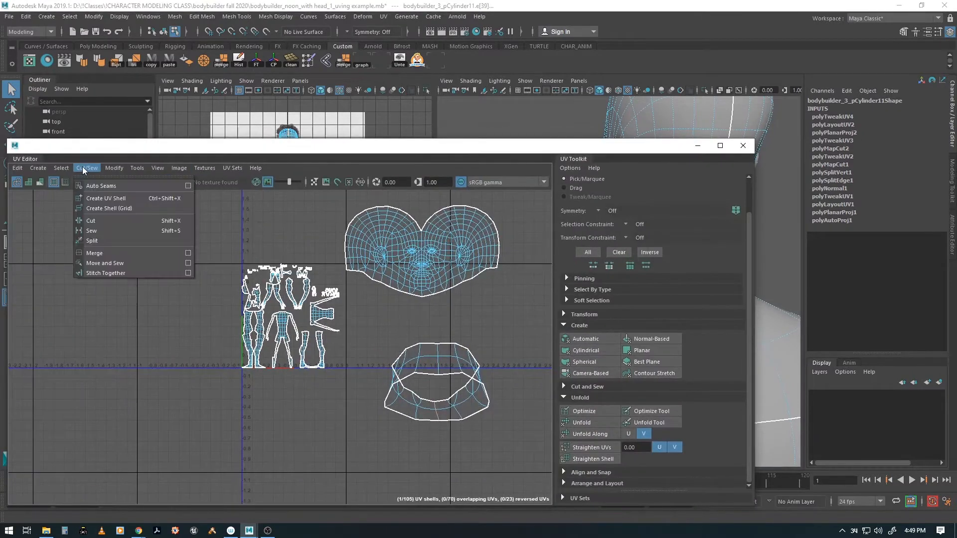
left_click(90, 220)
middle_click_drag(386, 338, 247, 310, "alt")
right_click_drag(391, 306, 342, 285)
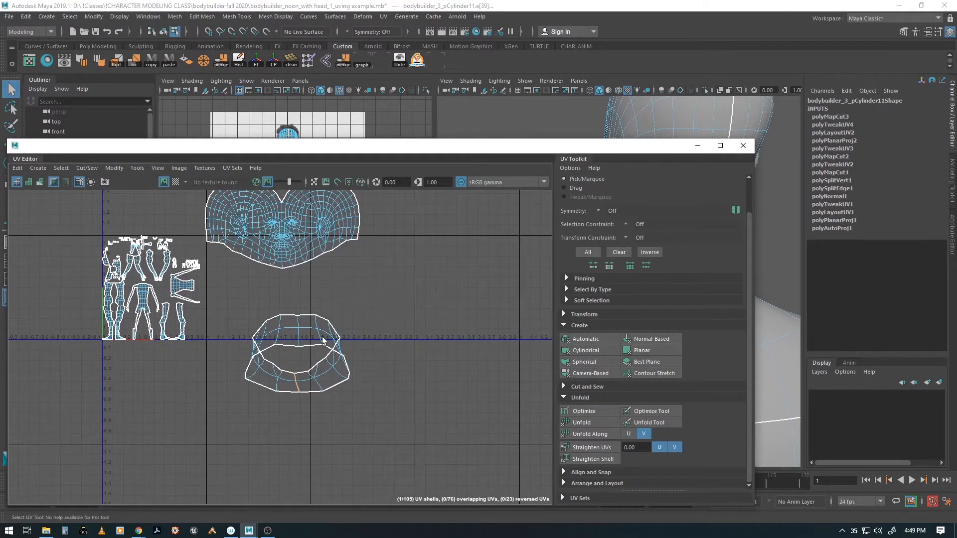
left_click(323, 340)
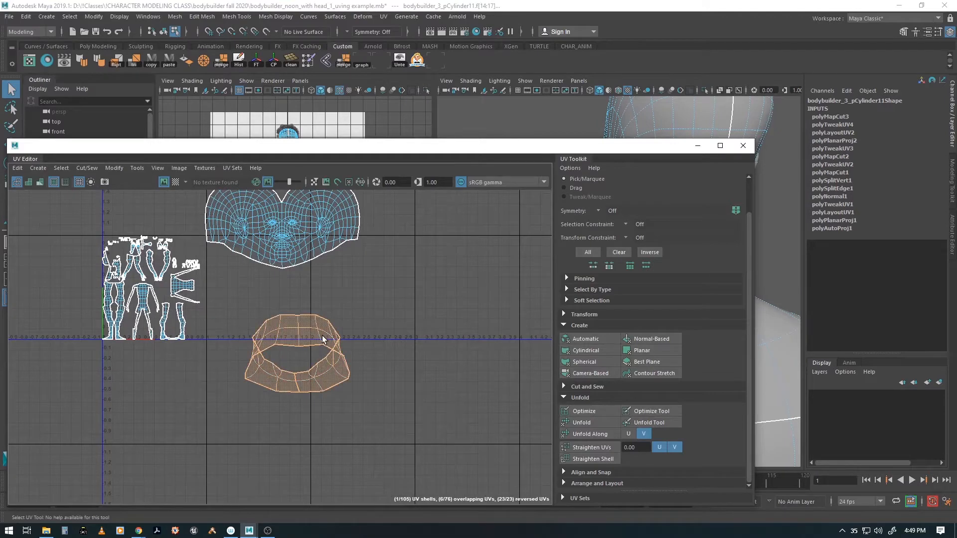
left_click(594, 423)
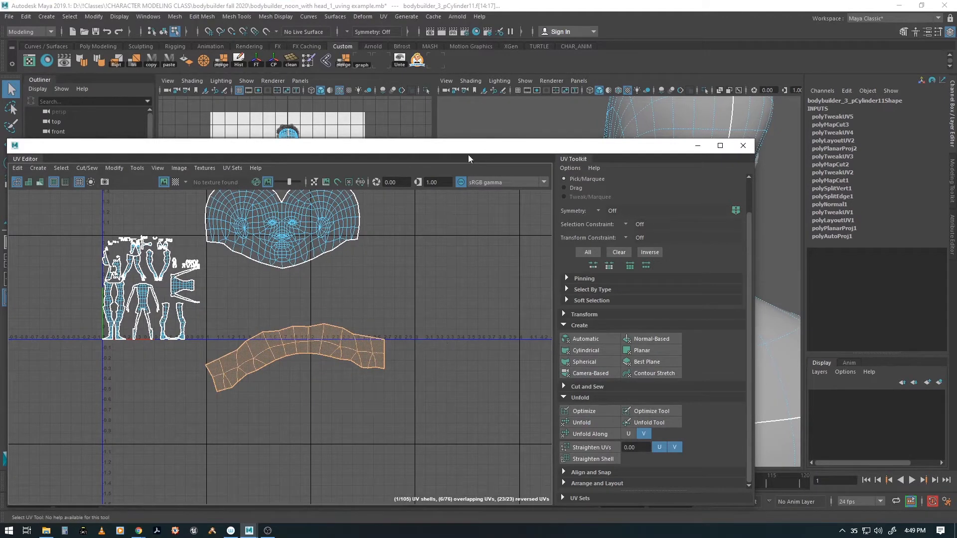
- Rotate the neck shell so that its concave edge faces up toward the chin line of the head shell
left_click_drag(468, 157, 325, 176)
left_click_drag(236, 185, 280, 215)
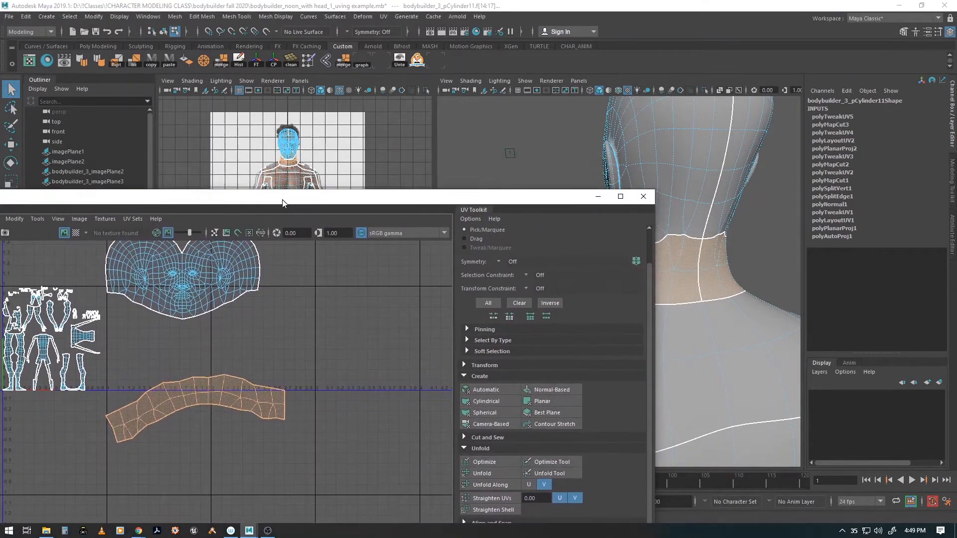
middle_click_drag(204, 392, 229, 410, "alt")
key("w")
key("e")
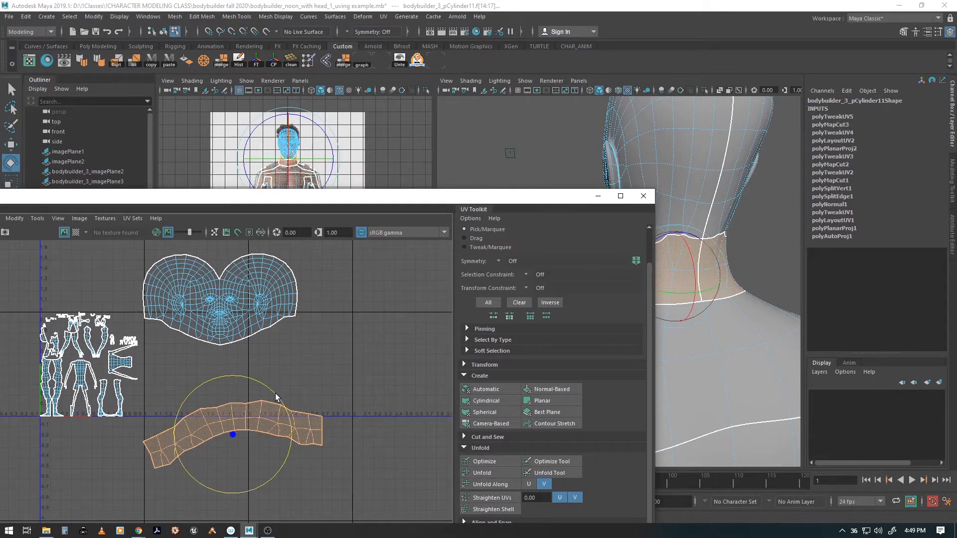
left_click_drag(275, 397, 197, 469)
- Move the neck shell up close beneath the head shell and shift the head shell so it is centred over it
key("w")
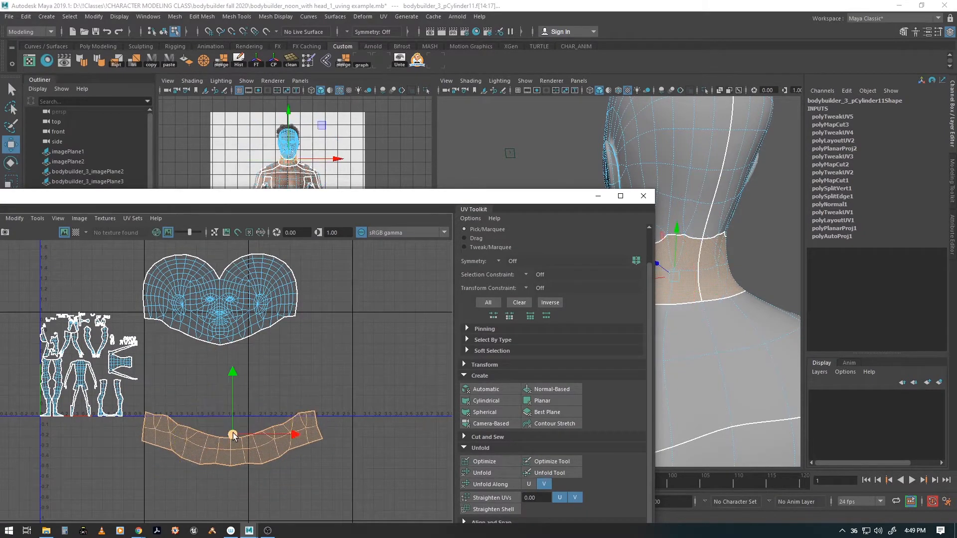
left_click_drag(234, 437, 241, 370)
left_click(220, 307)
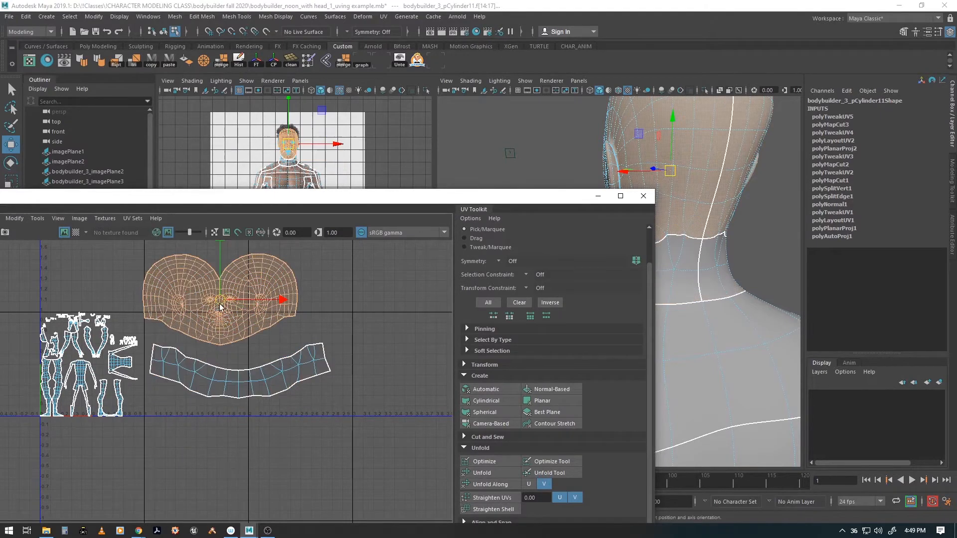
left_click_drag(220, 307, 238, 316)
- Switch to edge selection and select all the border edges shared by the bottom of the head shell and the top of the neck shell
scroll(239, 315, "up", 5)
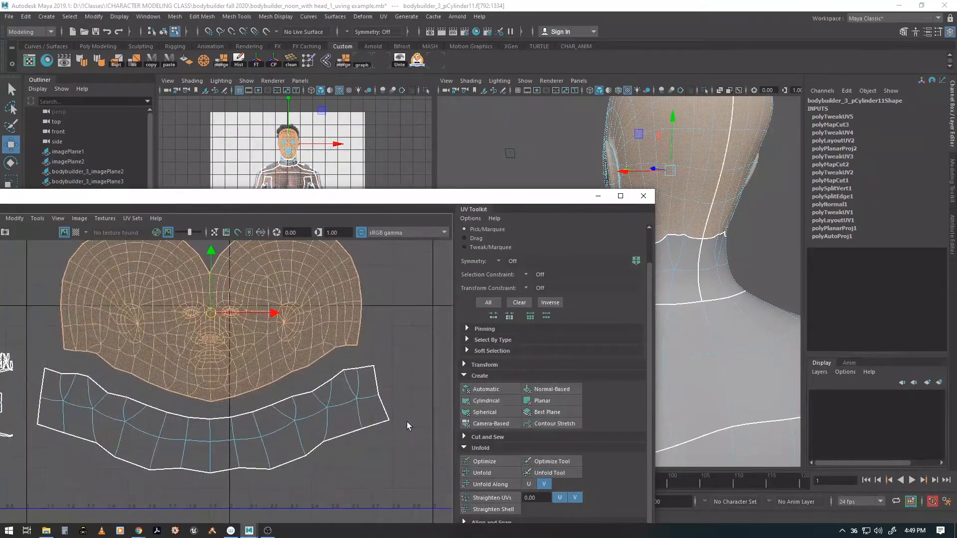
key("F10")
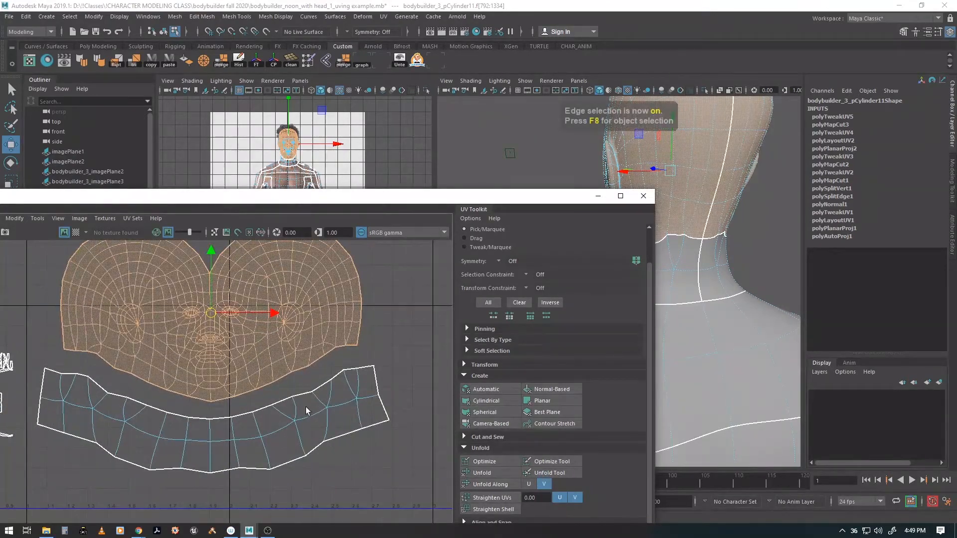
left_click(337, 375)
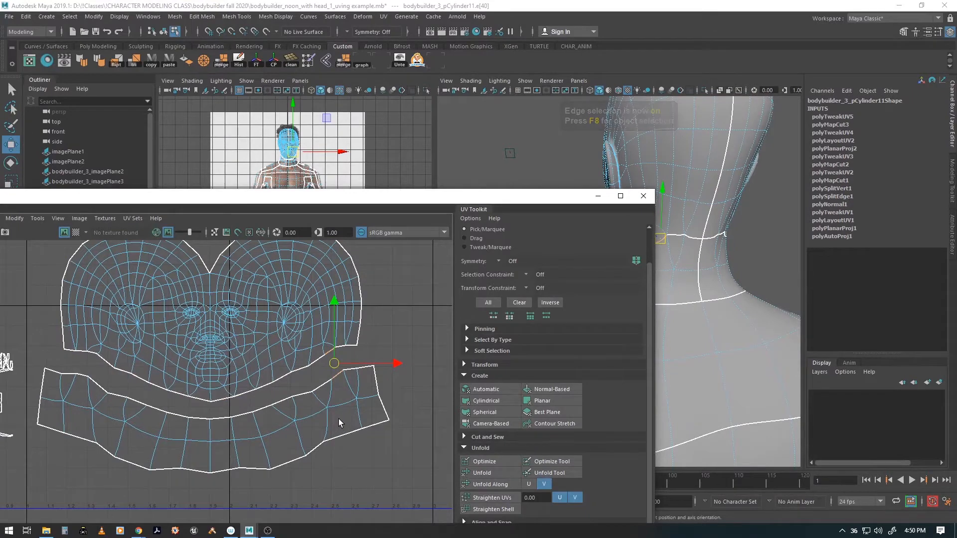
key("q")
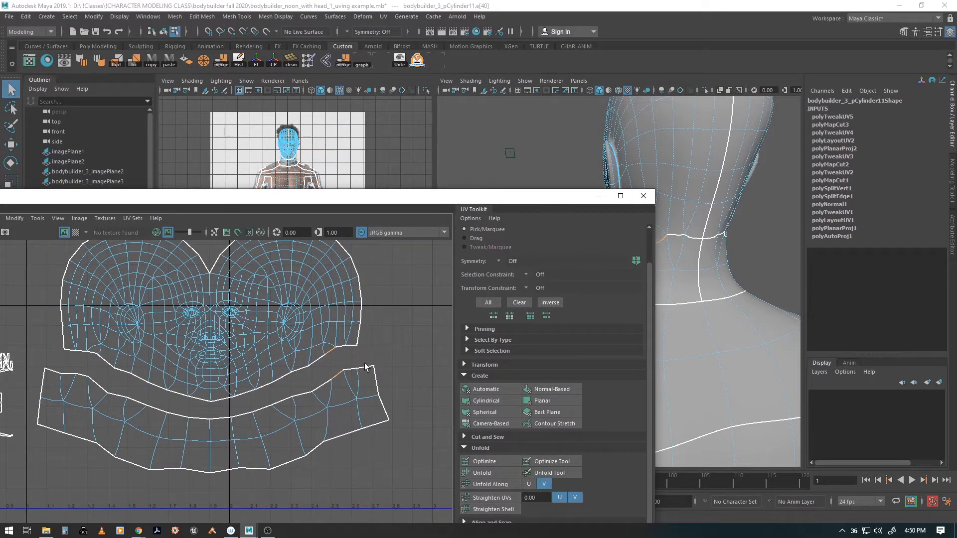
left_click(352, 371)
left_click(53, 374)
left_click(99, 387)
left_click(54, 373)
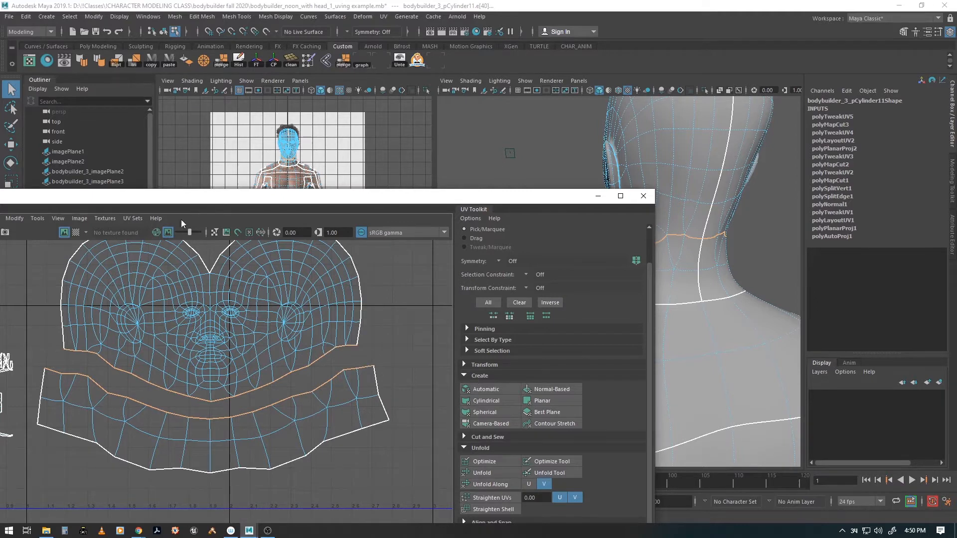
- Join the head and neck shells along the selected border edges with Move and Sew
right_click(268, 311)
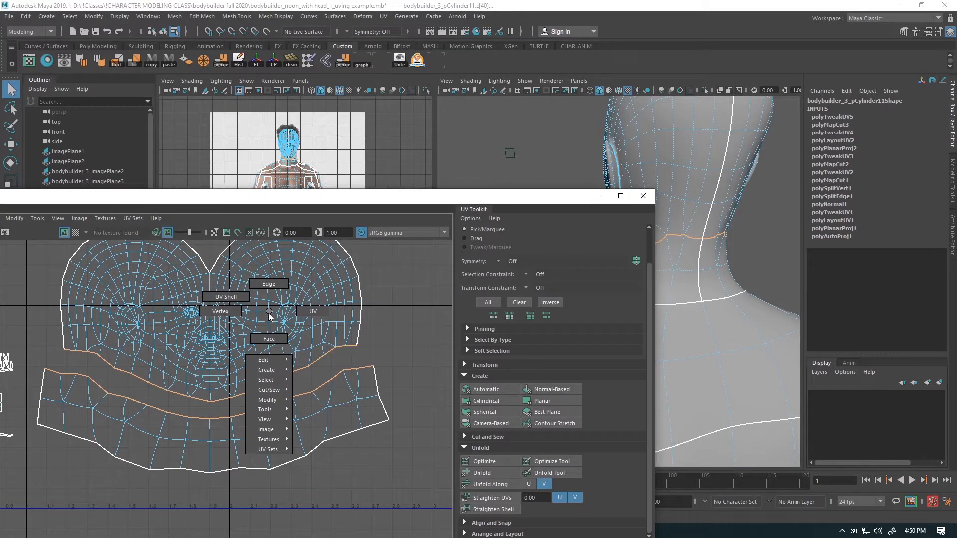
mouse_move(268, 390)
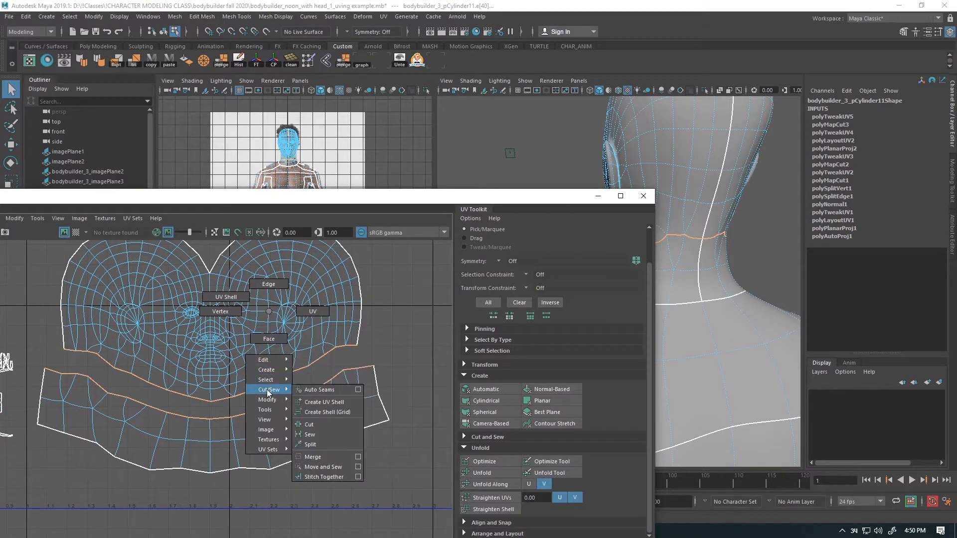
left_click(325, 467)
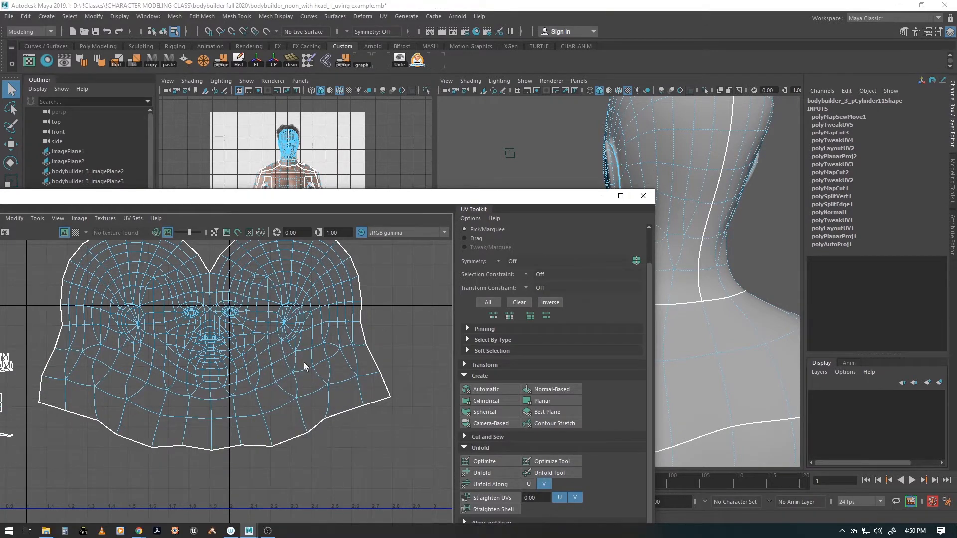
- Select the combined head and neck shell and unfold it
left_click_drag(504, 195, 401, 205)
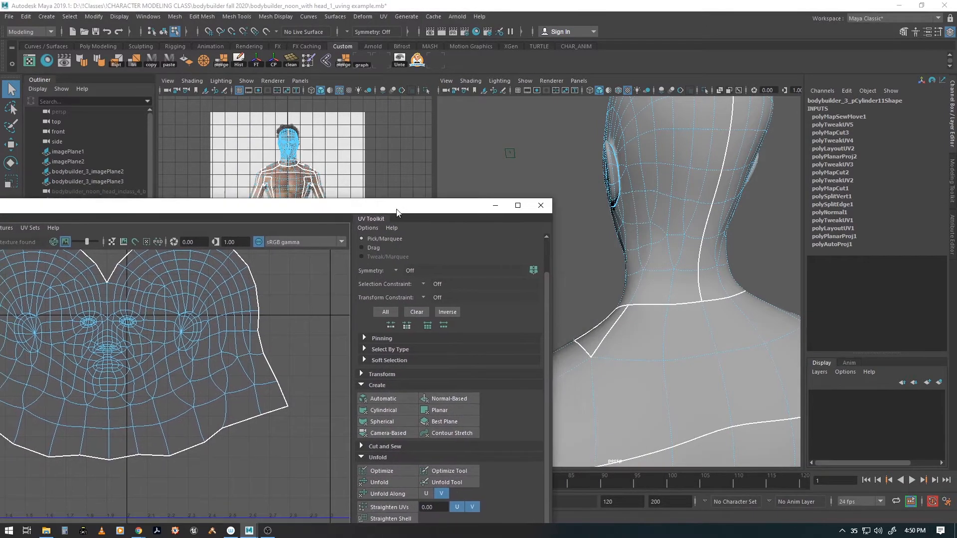
right_click_drag(709, 308, 652, 312, "alt")
left_click_drag(652, 311, 793, 305, "alt")
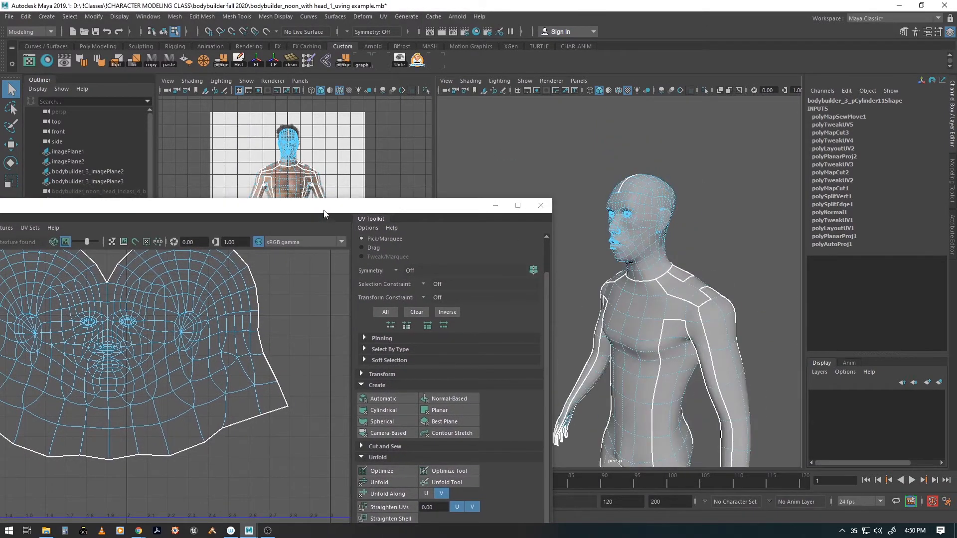
left_click_drag(324, 214, 482, 174)
right_click_drag(382, 329, 344, 307)
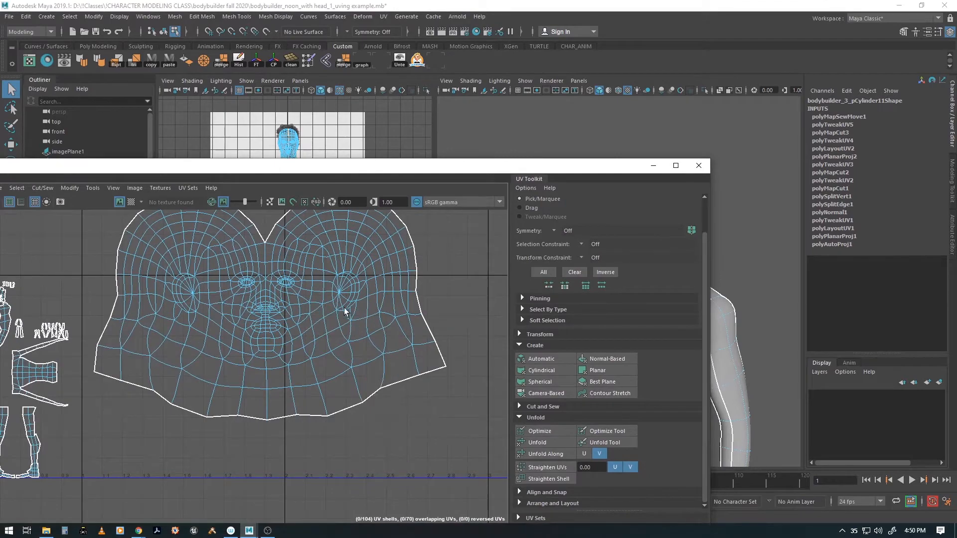
left_click(320, 334)
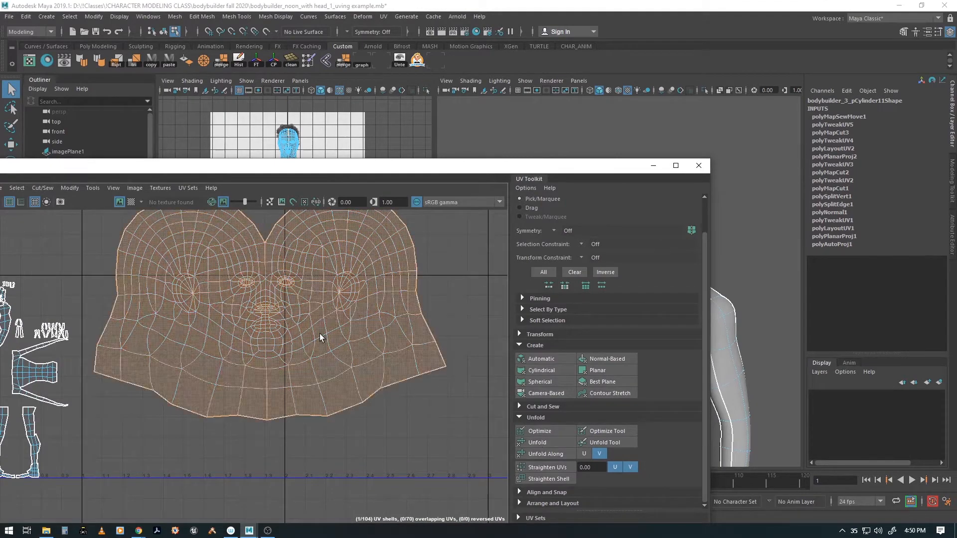
left_click(538, 443)
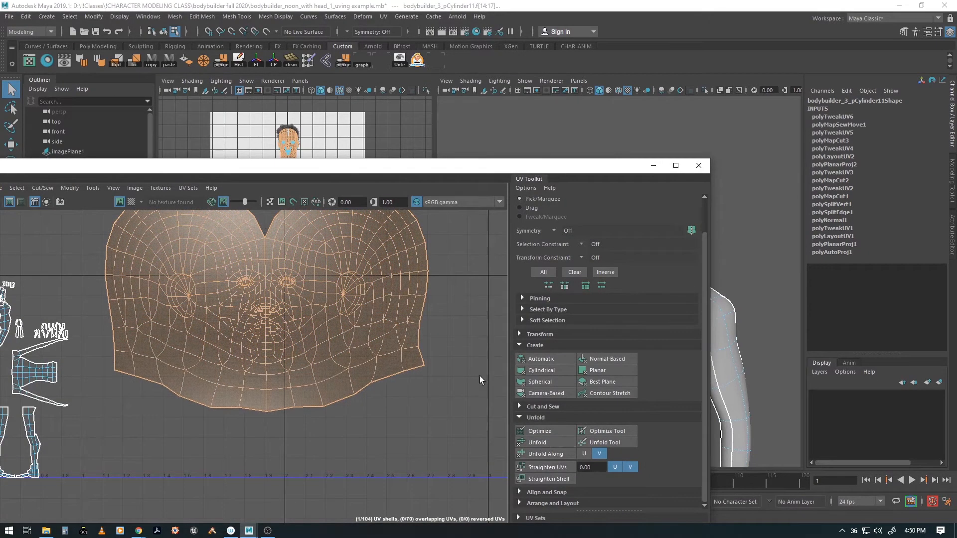
- Move the unfolded head and neck shell slightly farther from the small body shells
middle_click_drag(371, 335, 368, 370, "alt")
scroll(384, 369, "down", 1)
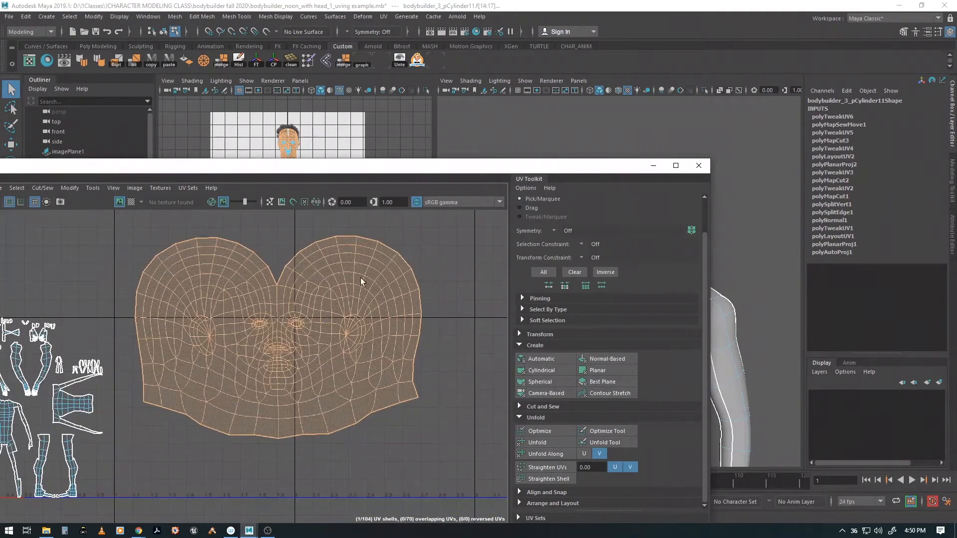
key("w")
left_click_drag(277, 337, 287, 332)
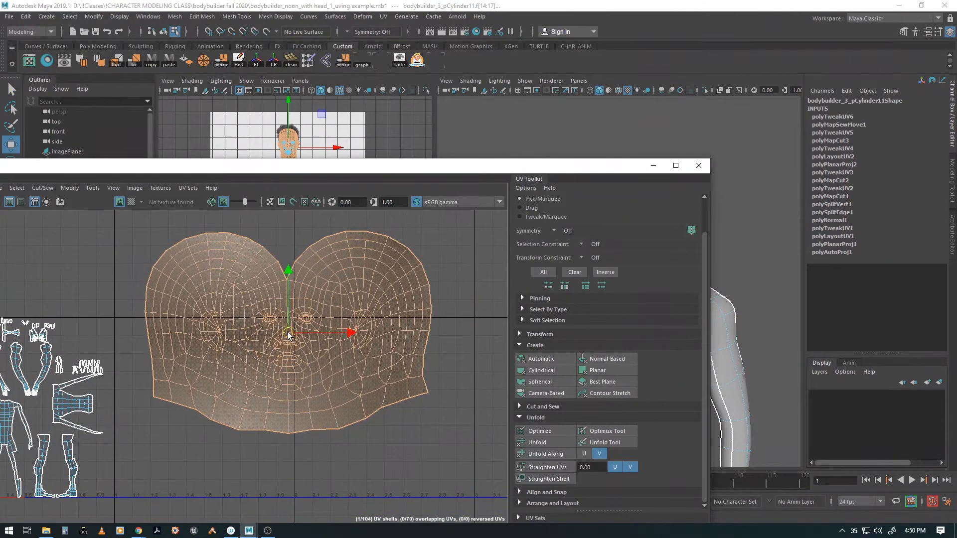
- Examine the head, torso and arm seams on the character from the side and the front
left_click_drag(535, 170, 357, 144)
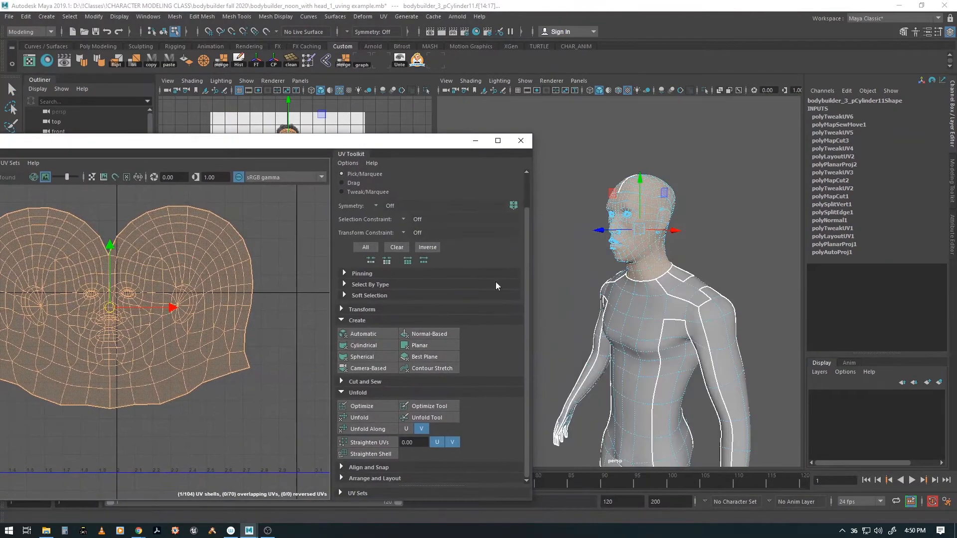
left_click_drag(684, 308, 564, 325, "alt")
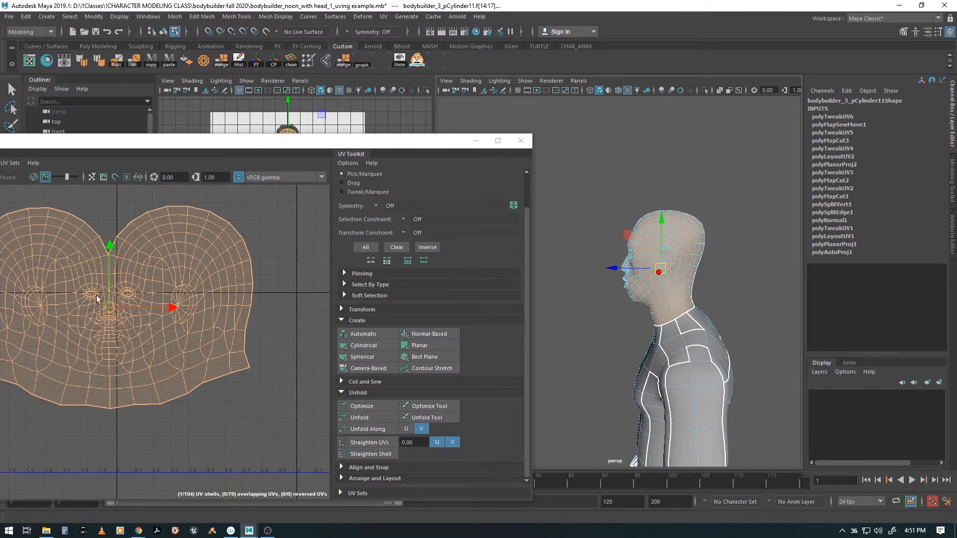
middle_click_drag(154, 332, 238, 328, "alt")
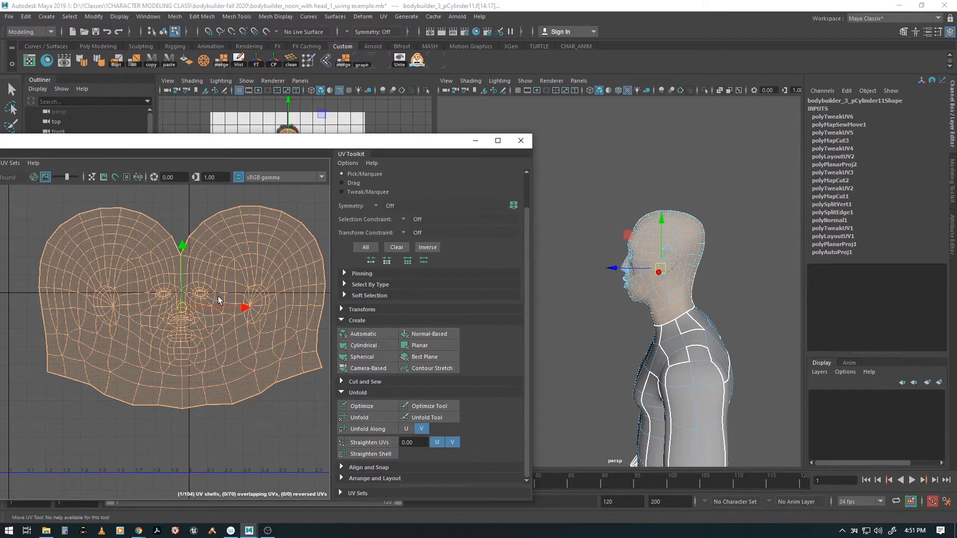
scroll(640, 324, "down", 5)
left_click_drag(640, 324, 599, 324, "alt")
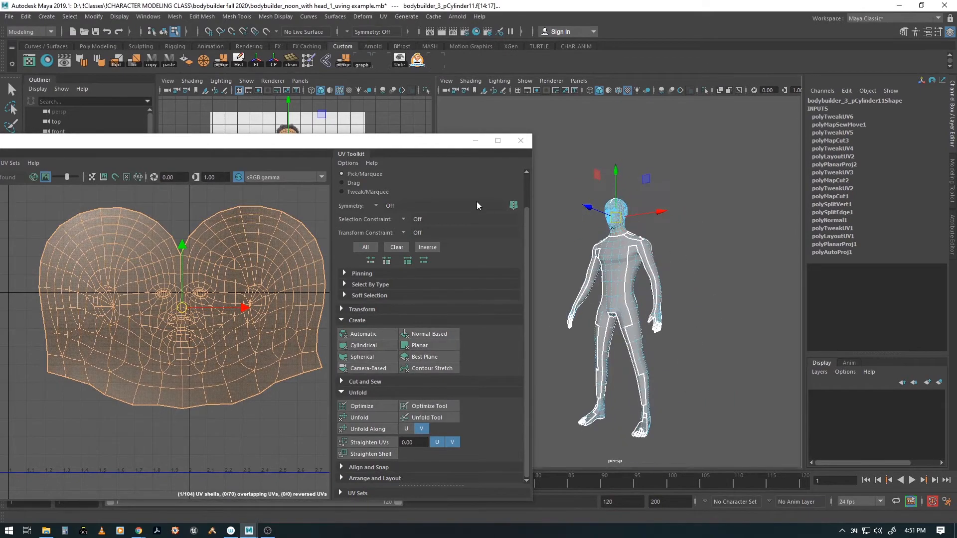
left_click_drag(406, 146, 327, 161)
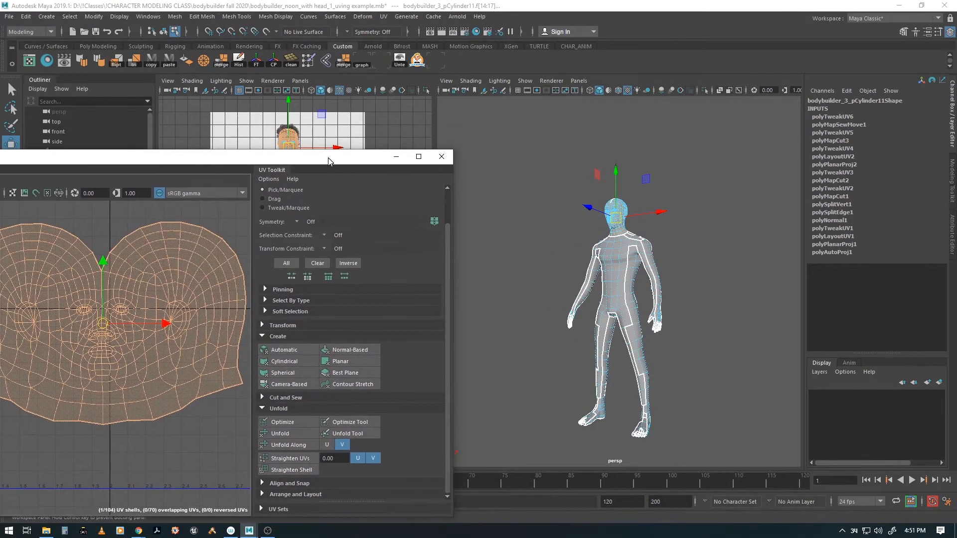
left_click_drag(584, 318, 614, 316, "alt")
right_click_drag(614, 316, 704, 327, "alt")
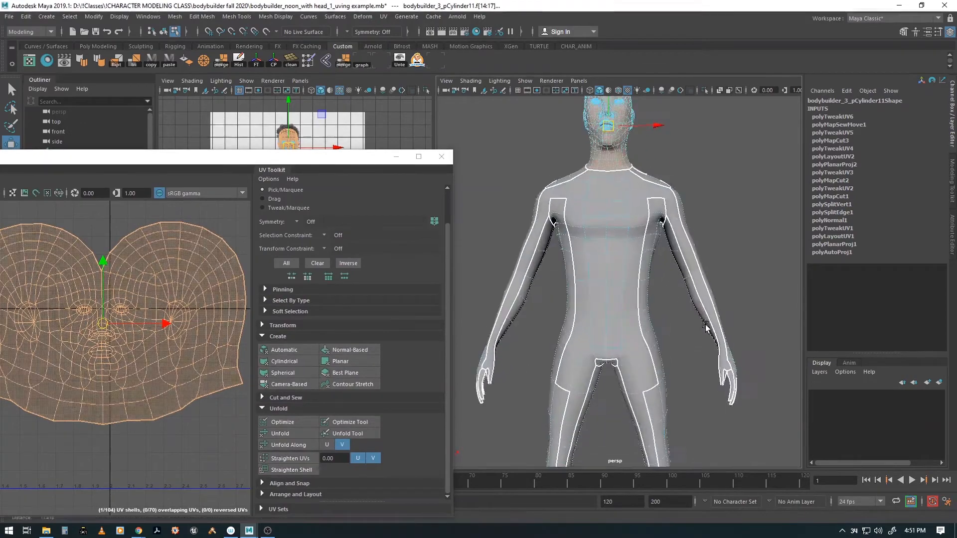
middle_click_drag(686, 308, 706, 322, "alt")
left_click_drag(663, 339, 650, 346, "alt")
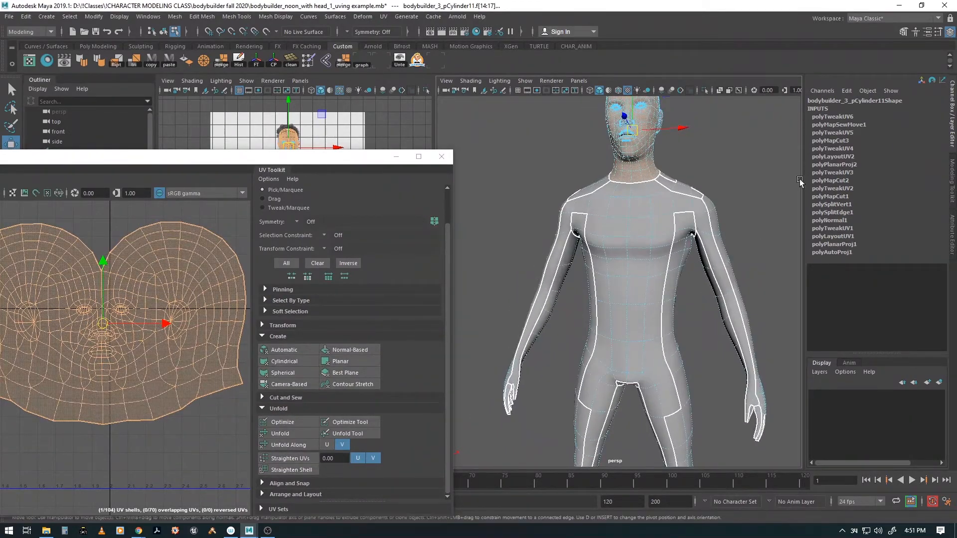
- Switch to face selection and select all the faces of the character's left arm from the shoulder to the wrist
key("F11")
right_click_drag(627, 262, 643, 274, "alt")
left_click_drag(643, 271, 662, 206, "alt")
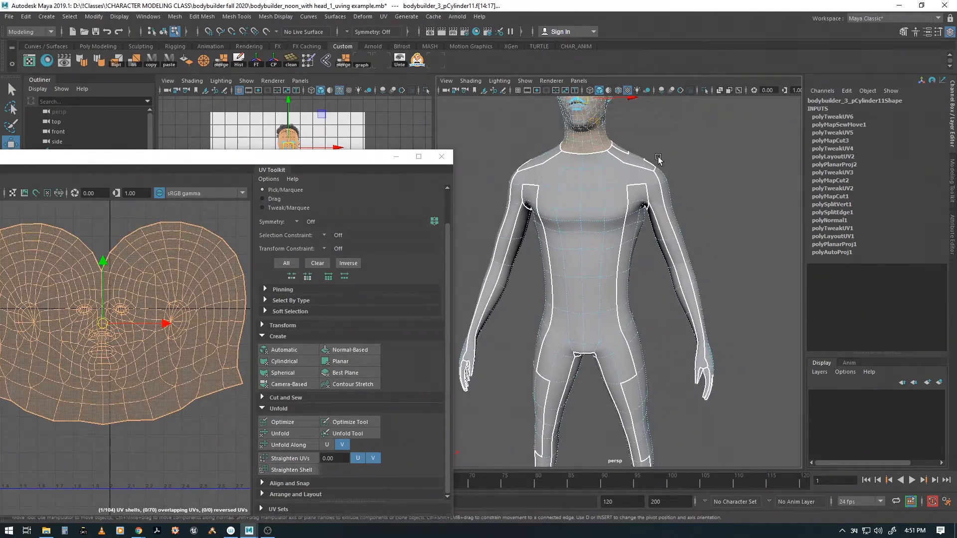
left_click_drag(653, 154, 628, 367)
key("f")
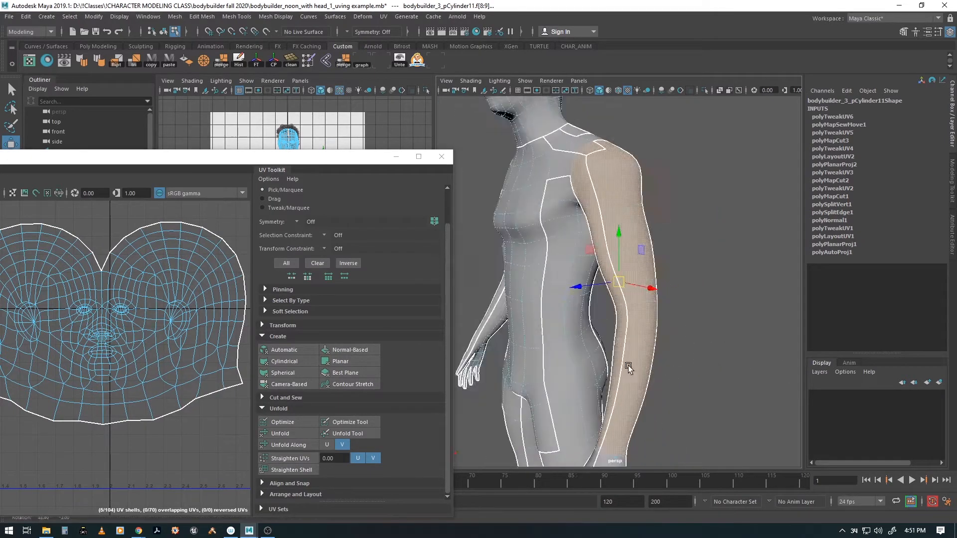
scroll(636, 361, "down", 3)
middle_click_drag(644, 355, 665, 273, "alt")
left_click_drag(650, 340, 658, 279, "alt")
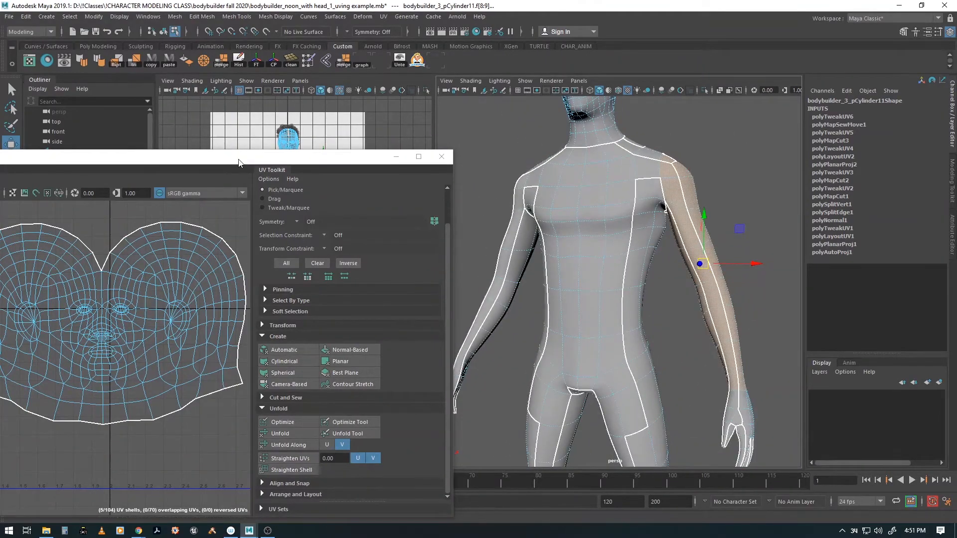
- Create a normal-based UV projection for the selected arm faces and move the new shell below the head shell
left_click_drag(239, 163, 280, 114)
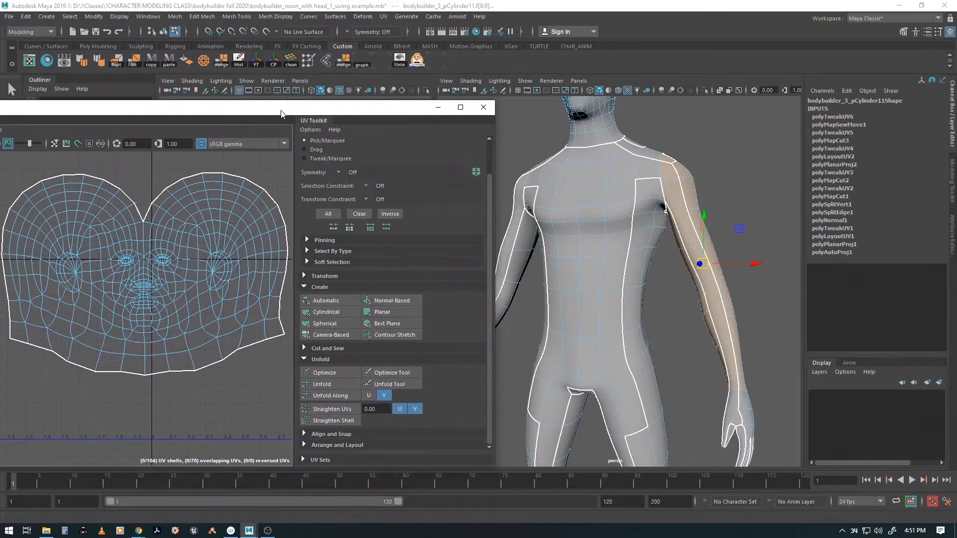
left_click(375, 303)
scroll(85, 292, "down", 3)
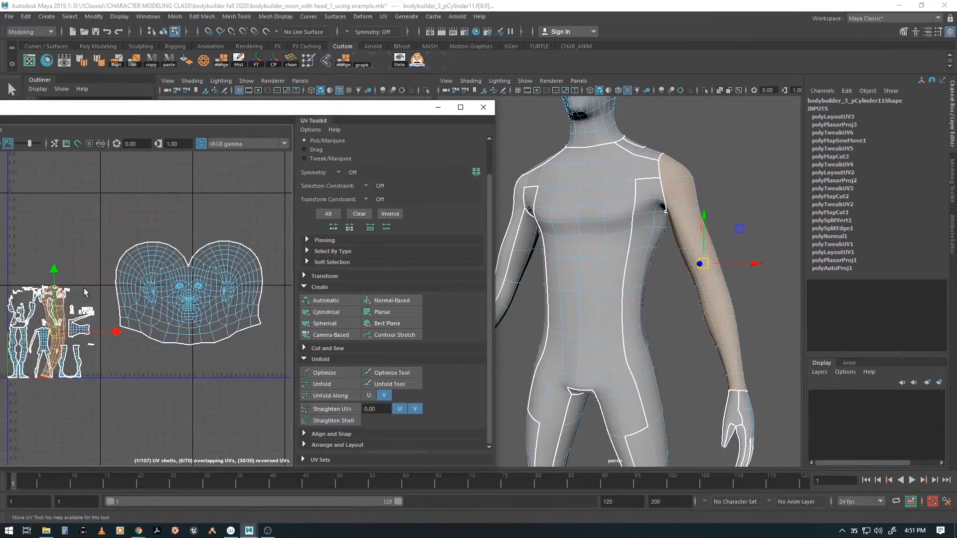
middle_click_drag(84, 293, 153, 282, "alt")
left_click_drag(124, 321, 228, 409)
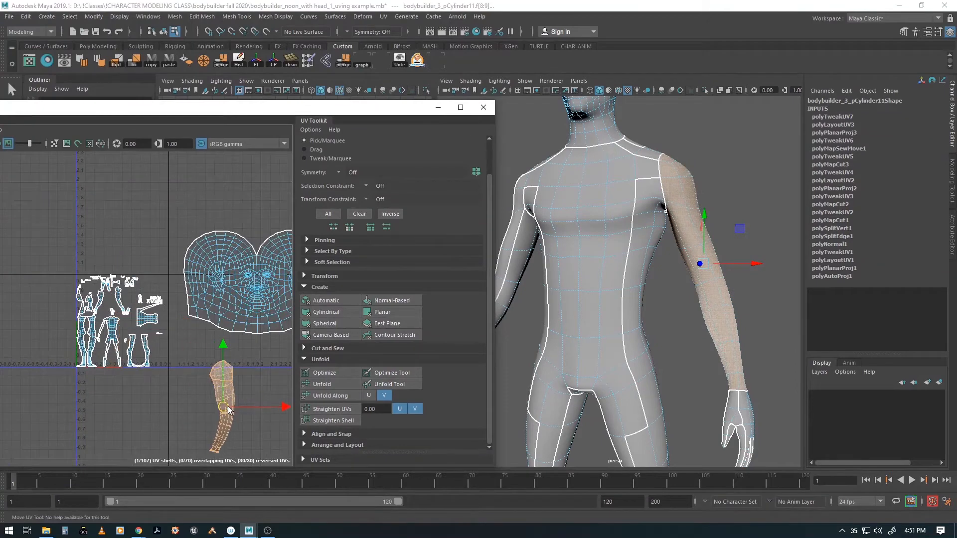
- Move the left arm's UV shell into the empty space below the head shell and unfold it
middle_click_drag(228, 410, 130, 355, "alt")
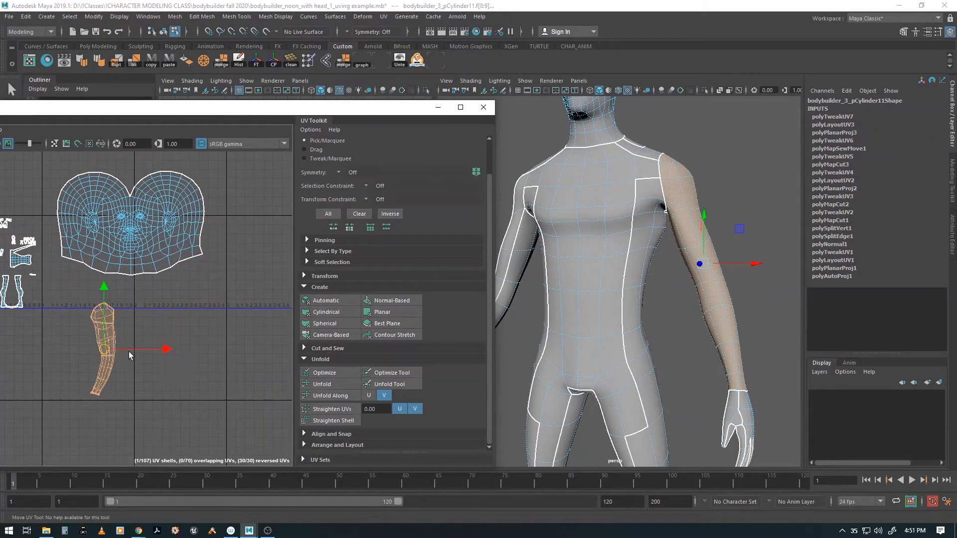
left_click_drag(129, 355, 160, 357)
left_click(322, 384)
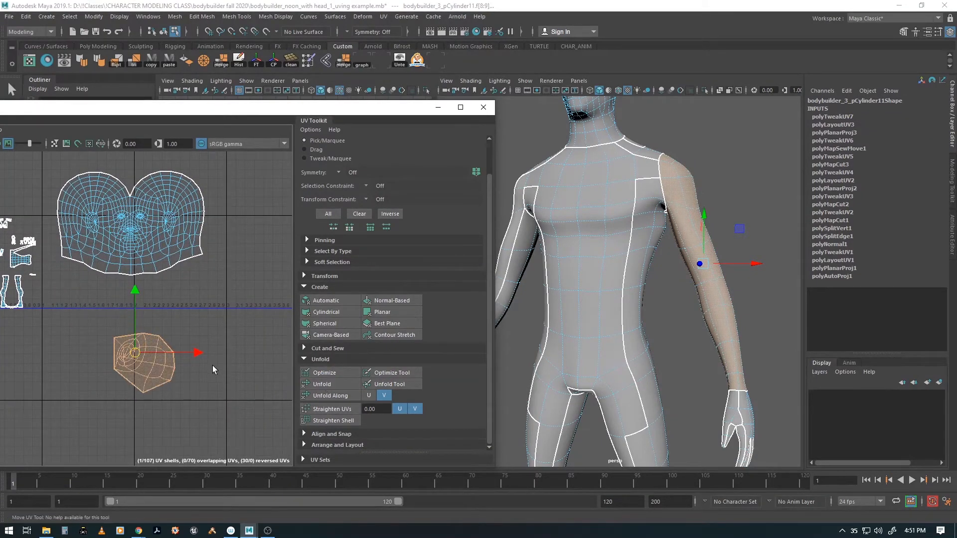
- Examine the unfolded left arm for texture distortion using the checker map, and turn the checker display off again
left_click_drag(698, 356, 503, 349, "alt")
left_click_drag(612, 352, 705, 354, "alt")
left_click_drag(528, 349, 636, 363, "alt")
left_click_drag(105, 107, 179, 106)
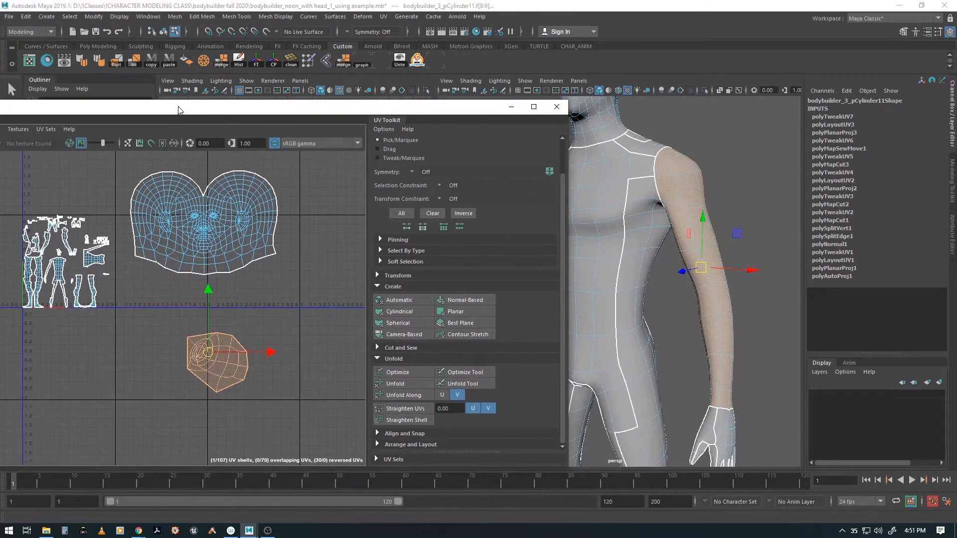
left_click_drag(93, 108, 226, 115)
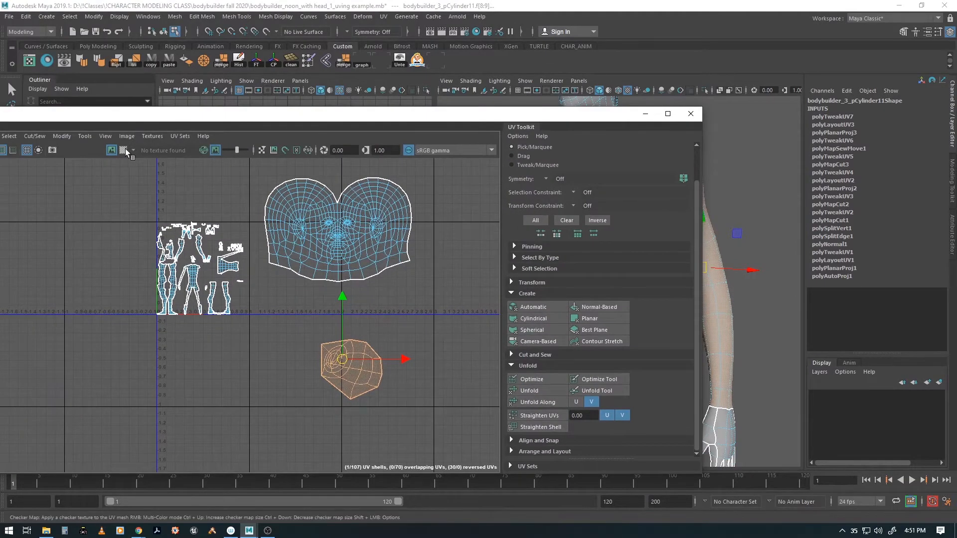
left_click(123, 150)
left_click_drag(332, 120, 166, 122)
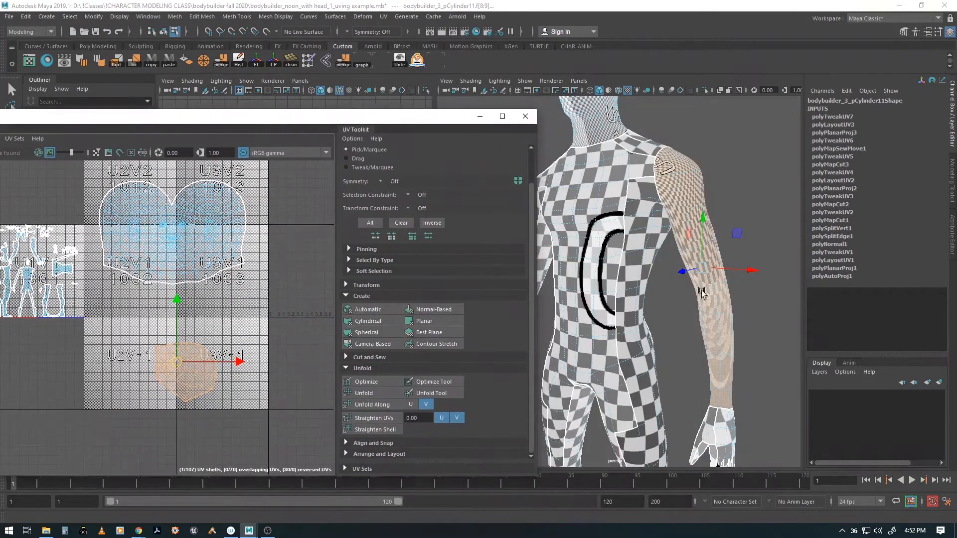
left_click_drag(618, 299, 681, 265, "alt")
left_click_drag(198, 127, 290, 121)
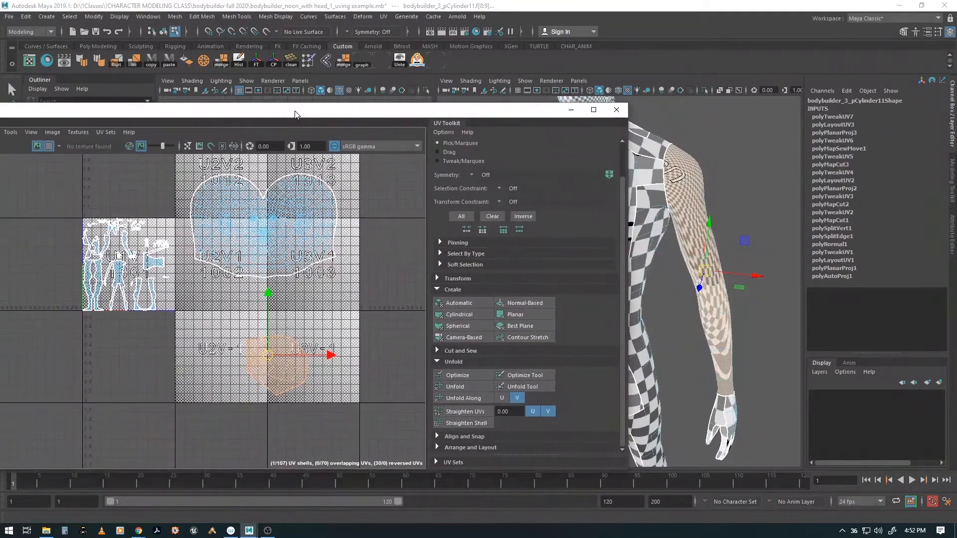
left_click(52, 145)
- Cut the UVs along the lengthwise edge loop on the underside of the left arm, from armpit to wrist
left_click_drag(382, 111, 239, 106)
left_click_drag(666, 308, 738, 280, "alt")
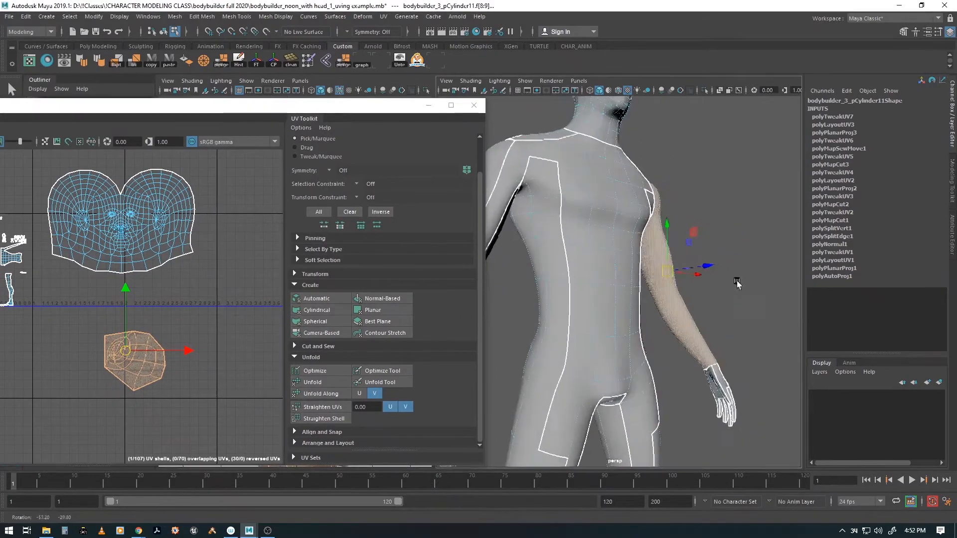
right_click_drag(678, 312, 714, 304, "alt")
middle_click_drag(655, 313, 635, 288, "alt")
left_click_drag(635, 290, 604, 273, "alt")
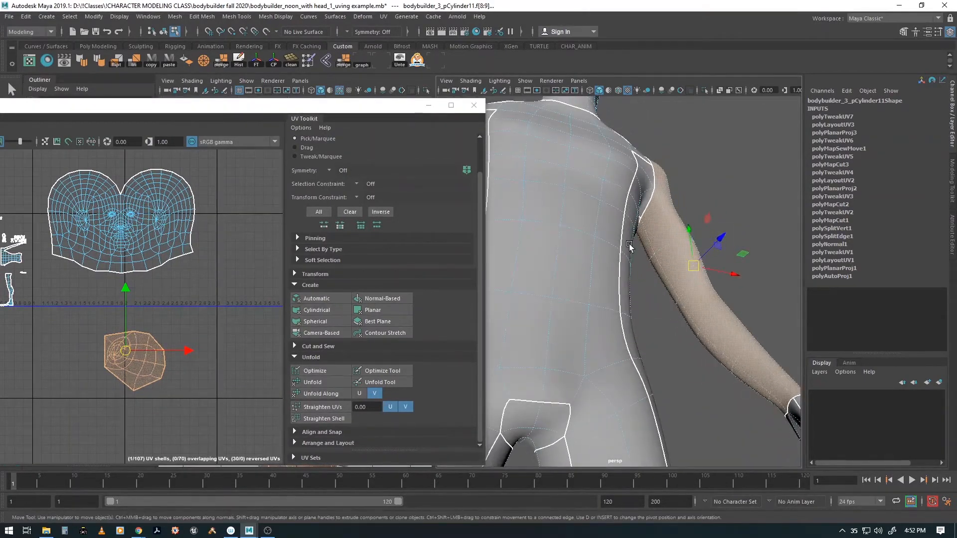
key("F10")
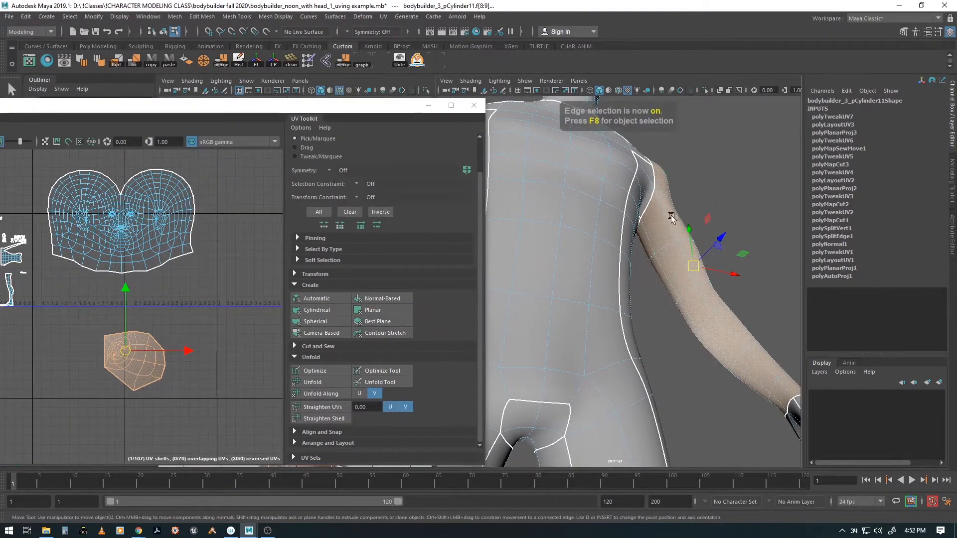
left_click(645, 240)
key("q")
double_click(669, 283)
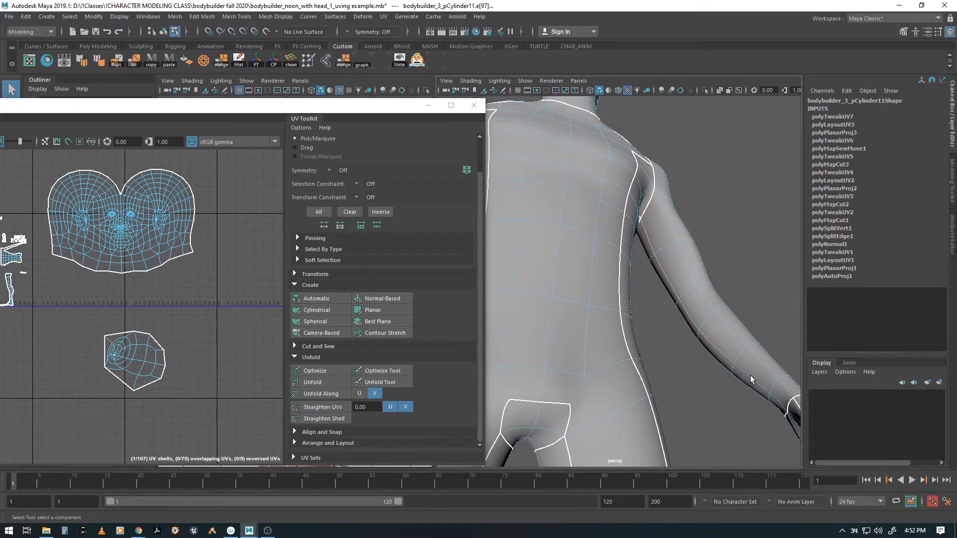
left_click_drag(757, 371, 669, 278, "alt")
left_click_drag(166, 108, 264, 106)
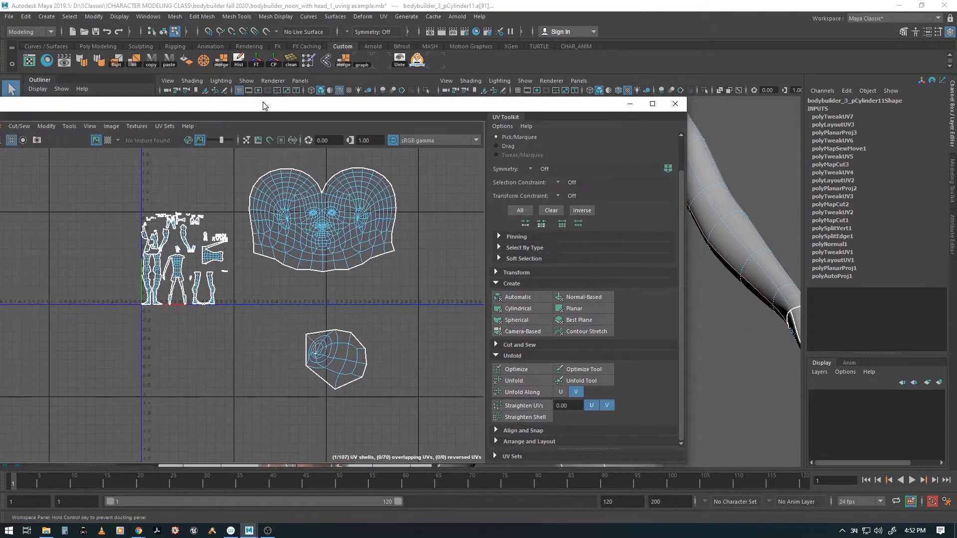
left_click(19, 126)
left_click(33, 180)
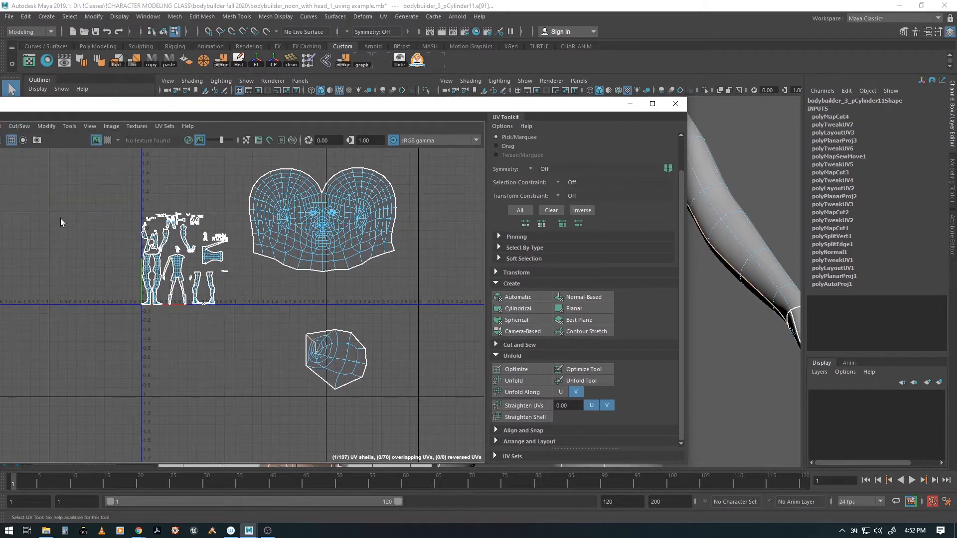
- Select the whole left arm UV shell and unfold it along its new seam
right_click(419, 352)
left_click(367, 335)
left_click(351, 362)
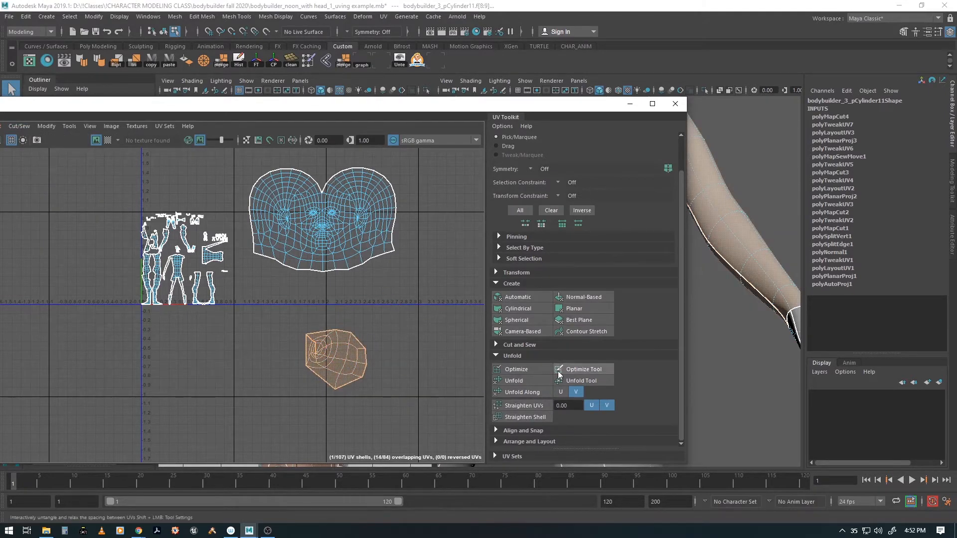
left_click(534, 383)
- Rotate the arm shell about 180 degrees so the wrist points down, and shift it sideways below the head shell
key("w")
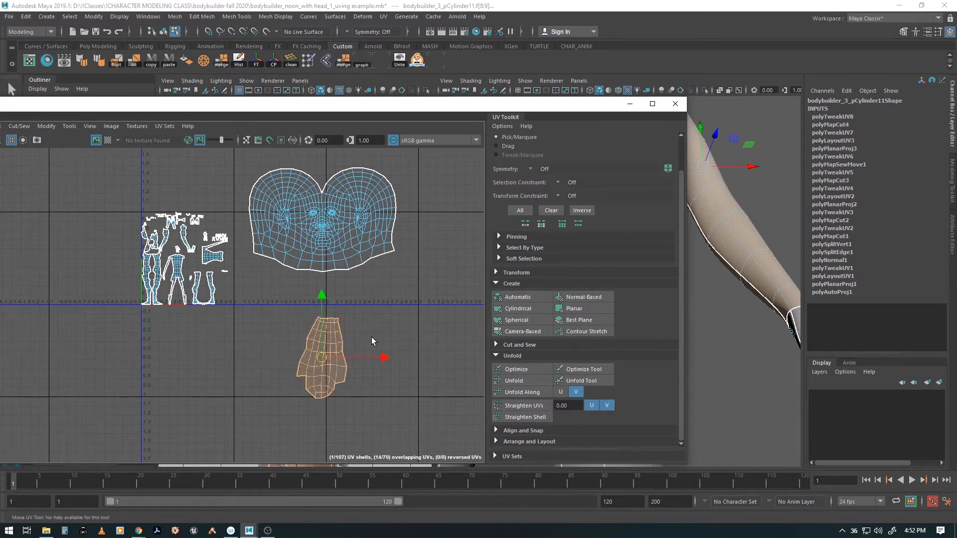
key("e")
left_click_drag(354, 312, 280, 427)
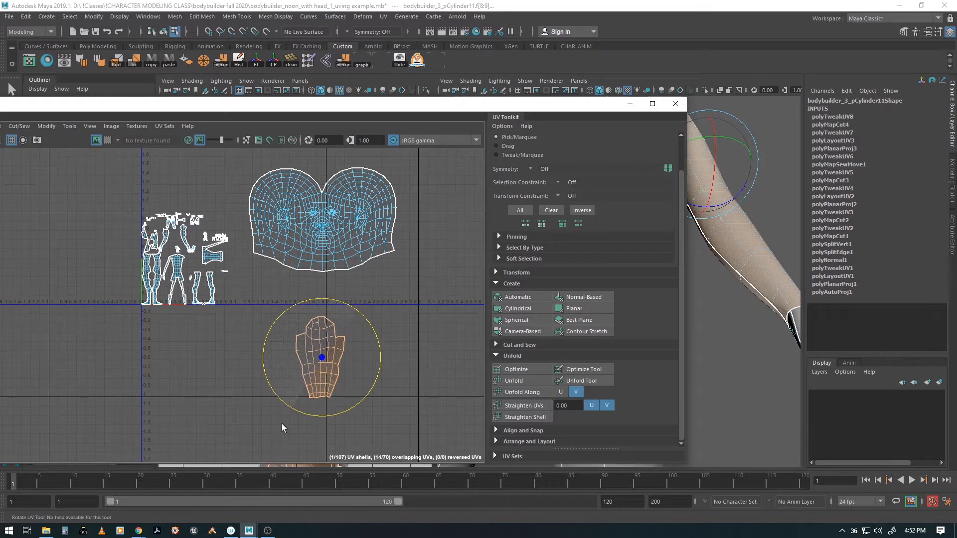
key("w")
left_click_drag(323, 361, 375, 353)
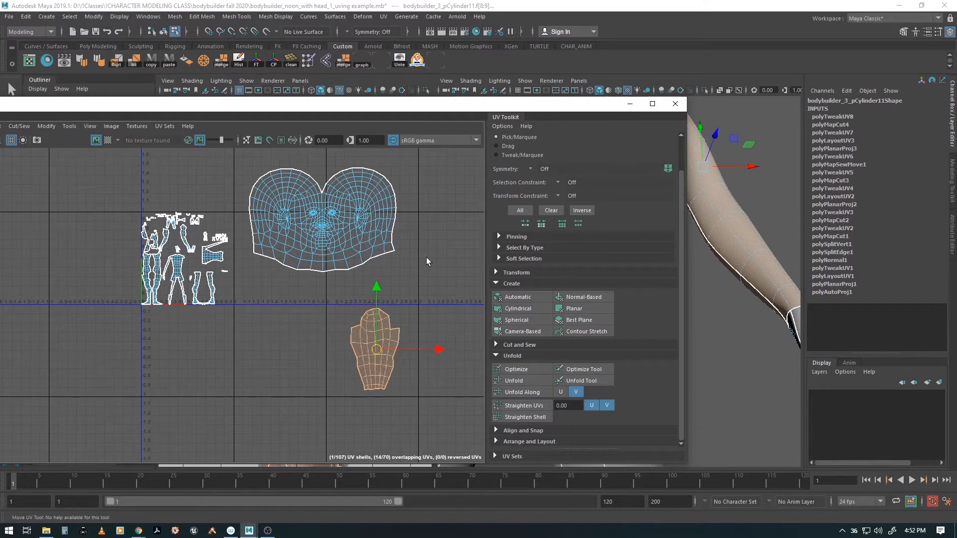
- Select the front torso faces across the chest and abdomen, from the shoulders down to the waist
left_click_drag(531, 107, 315, 160)
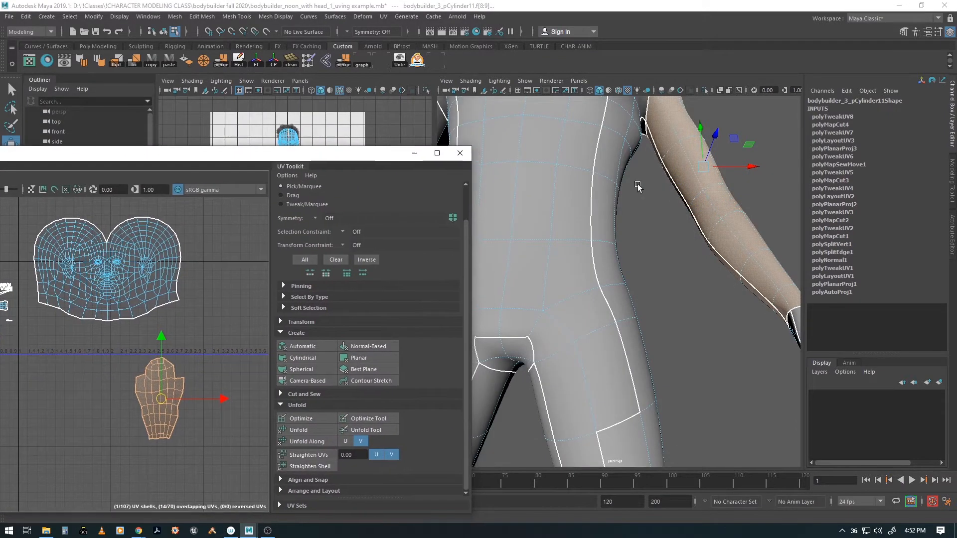
key("a")
left_click_drag(621, 257, 604, 327, "alt")
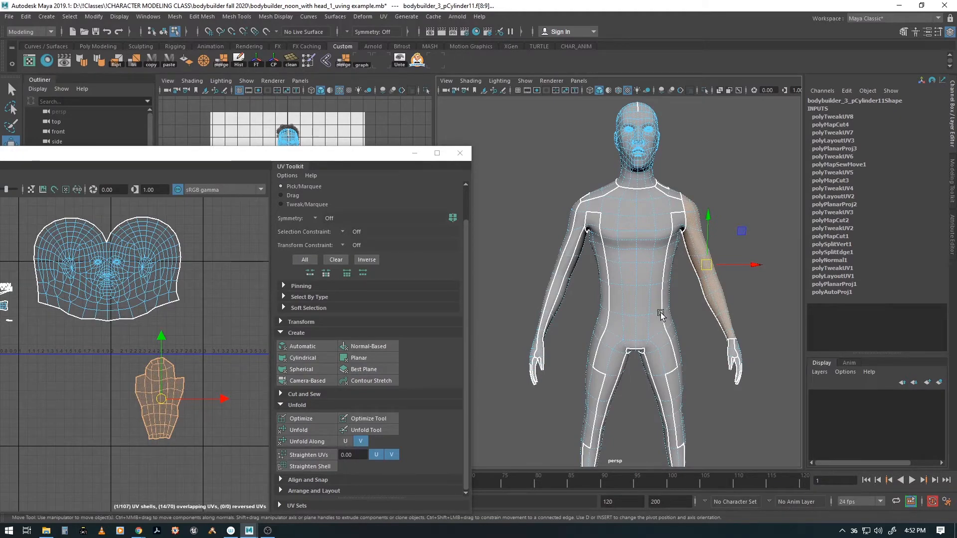
left_click_drag(687, 319, 666, 294, "alt")
key("F11")
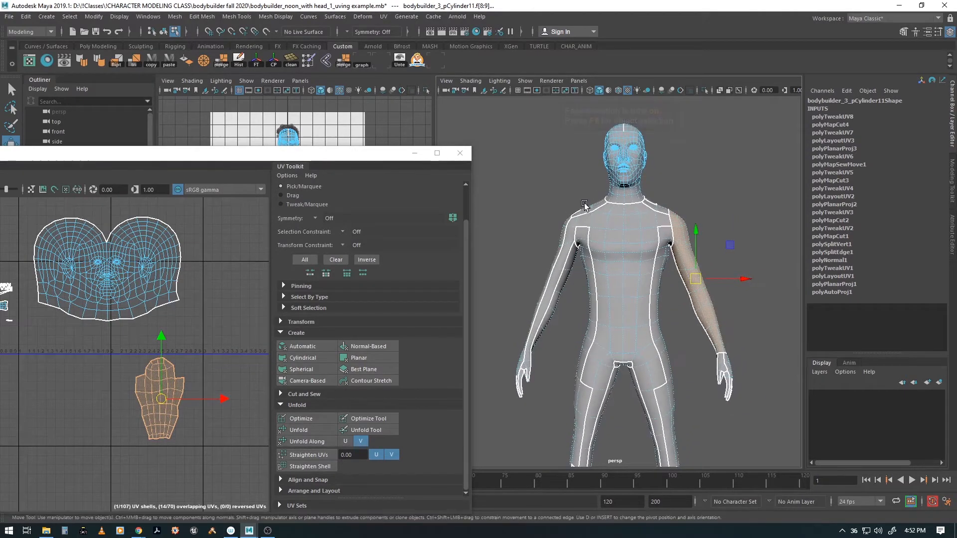
left_click_drag(586, 205, 607, 277)
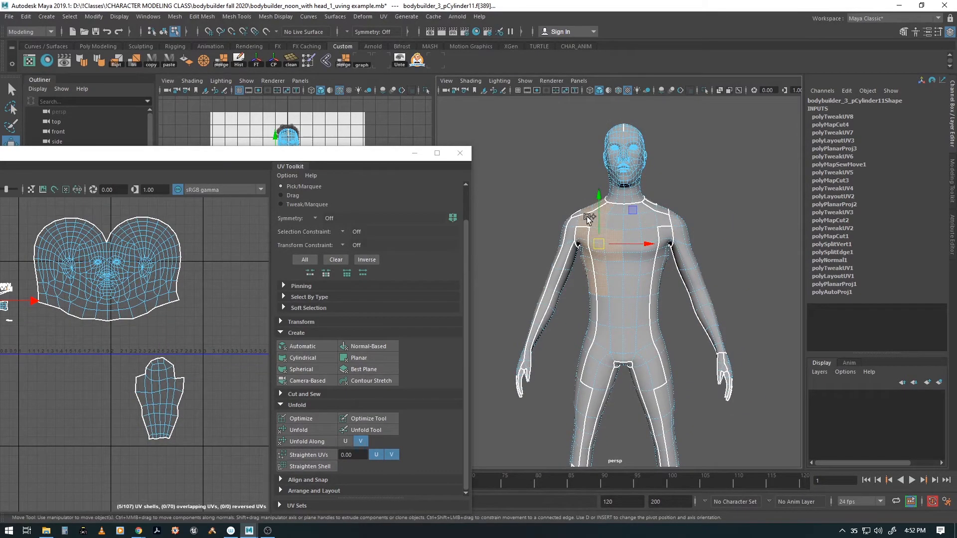
left_click_drag(589, 219, 654, 310, "ctrl+shift")
left_click_drag(653, 196, 659, 223, "ctrl+shift")
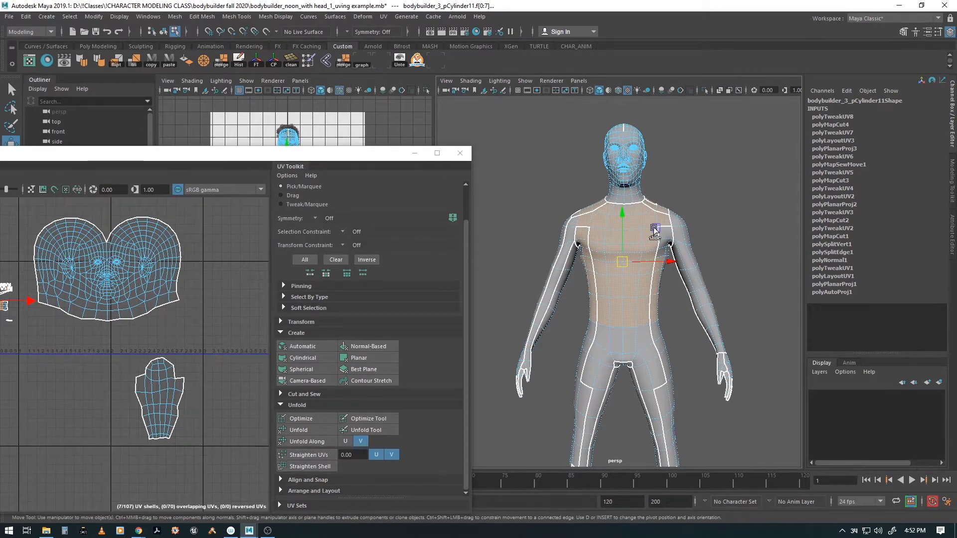
left_click_drag(655, 187, 665, 271, "ctrl+shift")
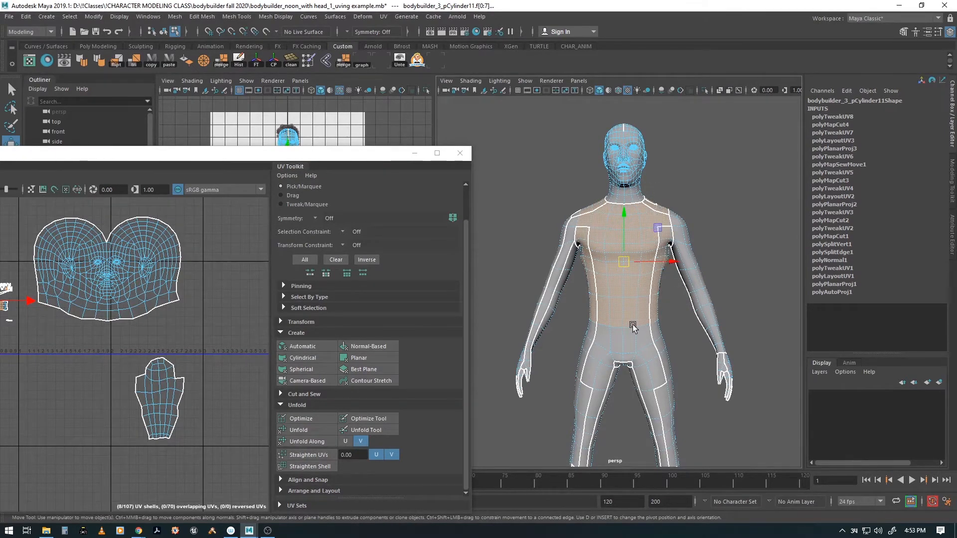
- Check the torso selection around the sides and deselect the faces on its back half from a side view
right_click_drag(633, 327, 678, 317, "alt")
key("q")
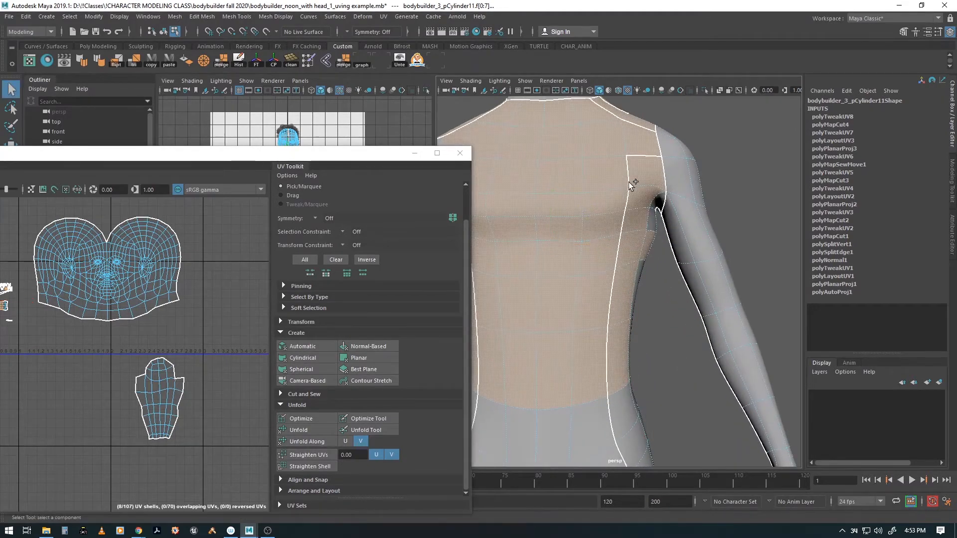
key("f")
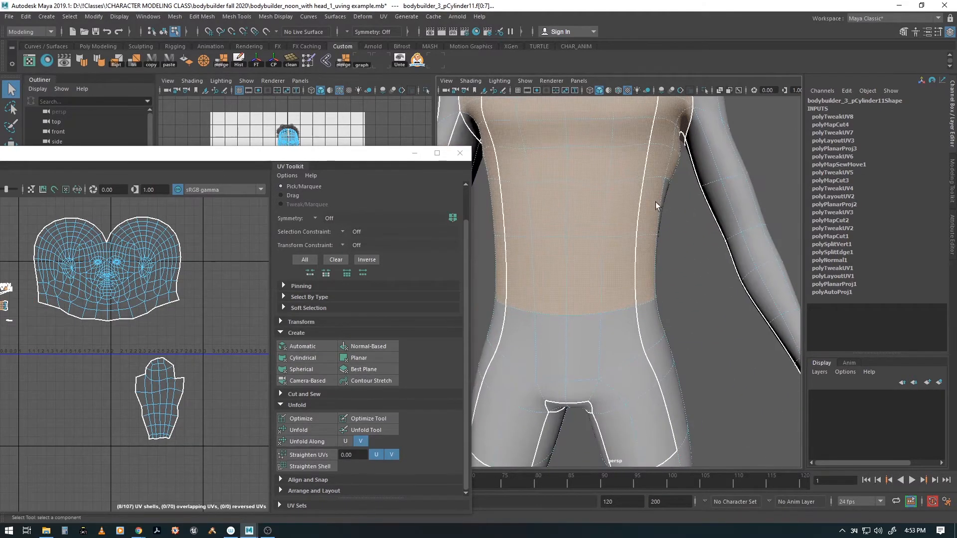
middle_click_drag(666, 273, 717, 335, "alt")
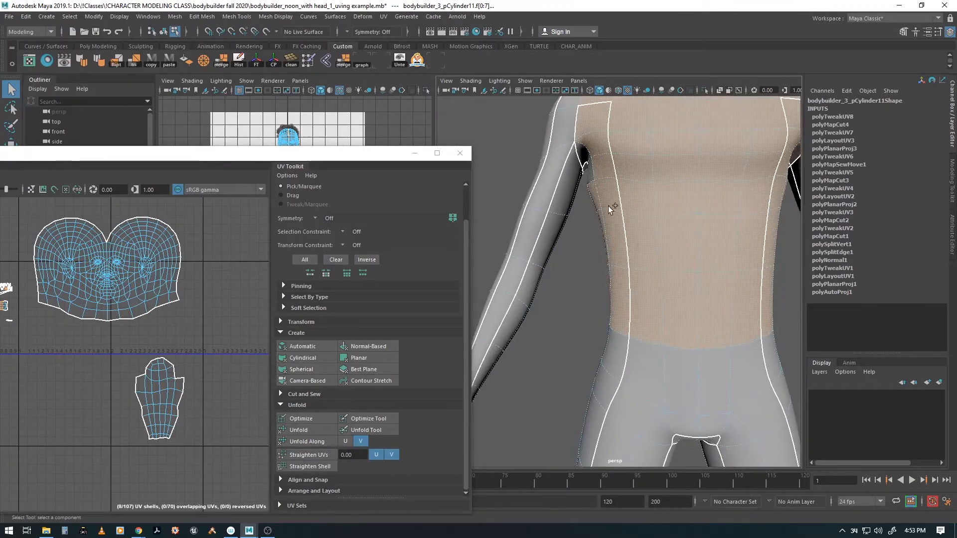
right_click_drag(697, 313, 659, 319, "alt")
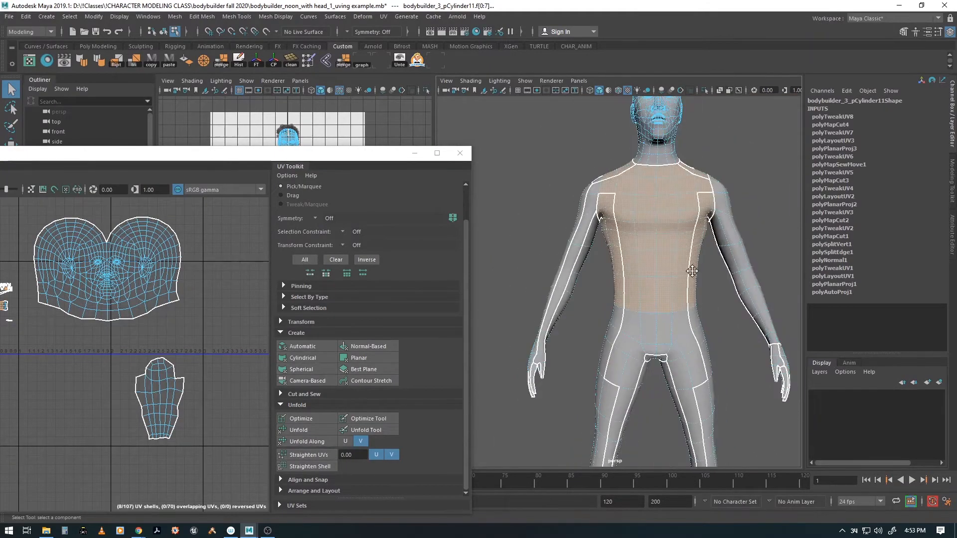
left_click_drag(659, 319, 728, 327, "alt")
left_click_drag(599, 319, 729, 260, "alt")
mouse_move(624, 278)
left_mouse_down("alt")
mouse_move(519, 269)
mouse_move(632, 265)
mouse_move(624, 274)
left_mouse_up("alt")
middle_click_drag(636, 229, 650, 270, "alt")
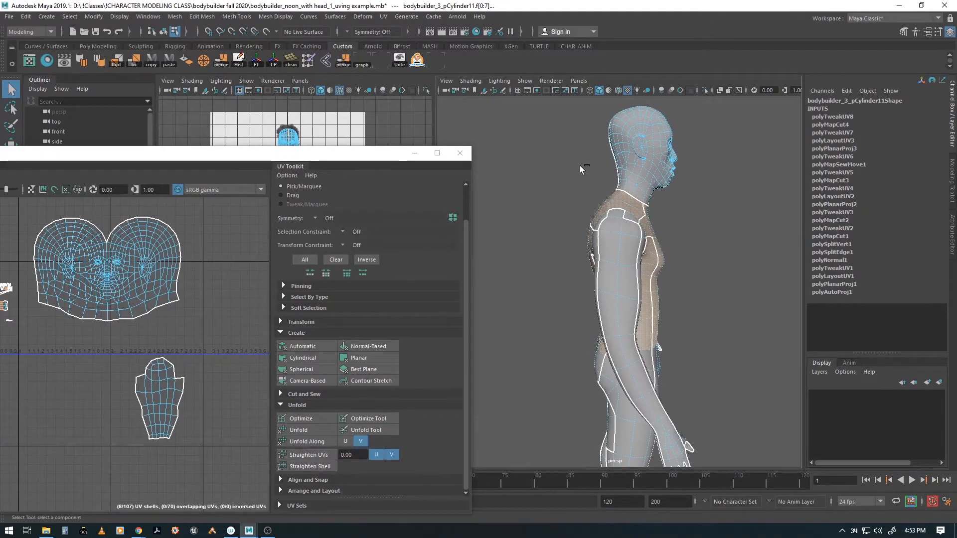
left_click_drag(581, 169, 607, 320, "ctrl")
- Check the underarm borders of the front torso selection and apply a planar UV projection to those faces
right_click_drag(607, 320, 683, 293, "alt")
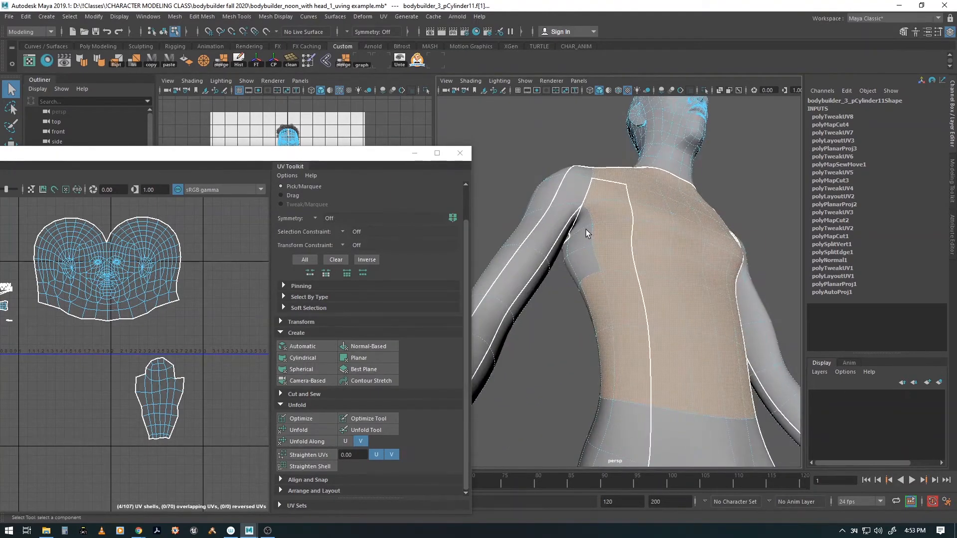
left_click_drag(591, 269, 678, 273, "alt")
right_click_drag(580, 294, 626, 297, "alt")
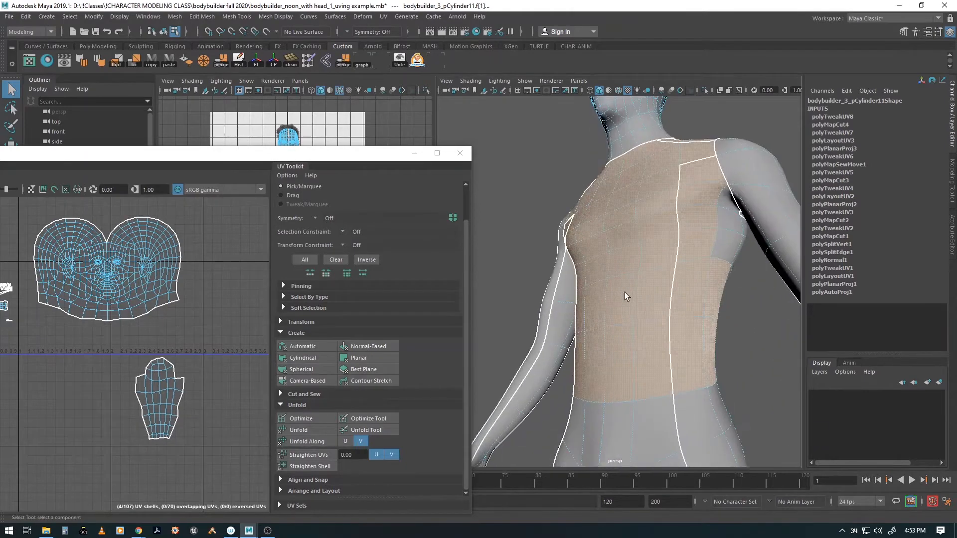
middle_click_drag(695, 267, 637, 282, "alt")
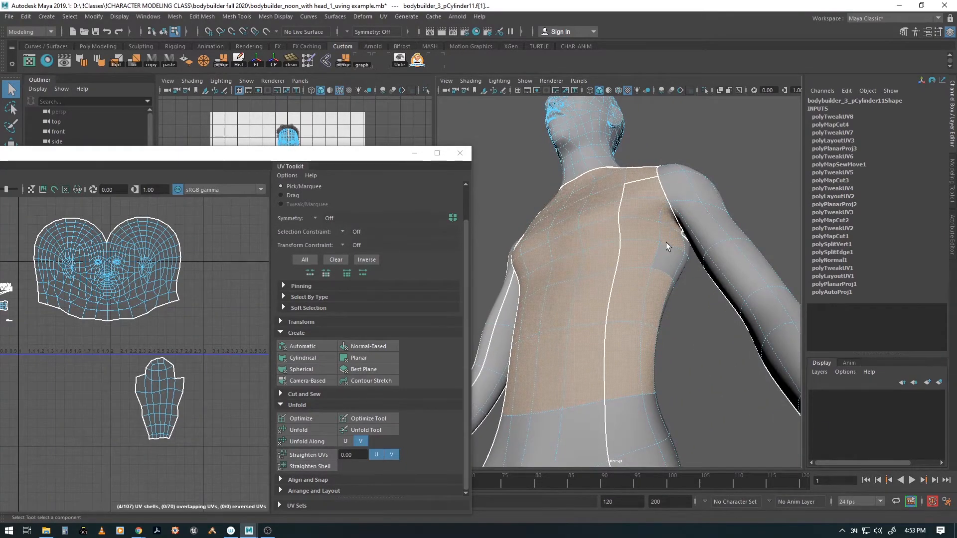
right_click_drag(693, 315, 532, 314, "alt")
mouse_move(532, 314)
left_mouse_down("alt")
mouse_move(583, 331)
mouse_move(665, 327)
mouse_move(634, 362)
mouse_move(701, 275)
mouse_move(778, 296)
mouse_move(613, 313)
mouse_move(518, 309)
left_mouse_up("alt")
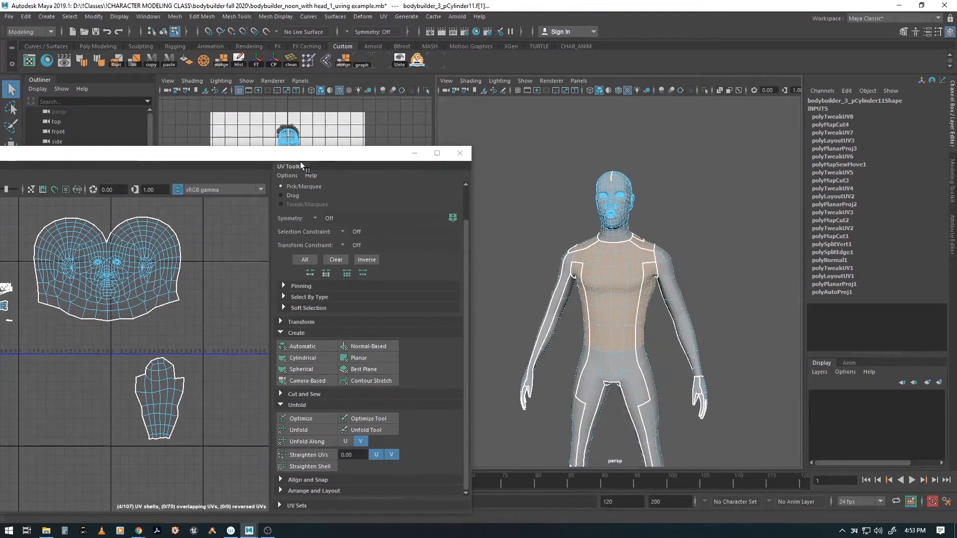
left_click(367, 346)
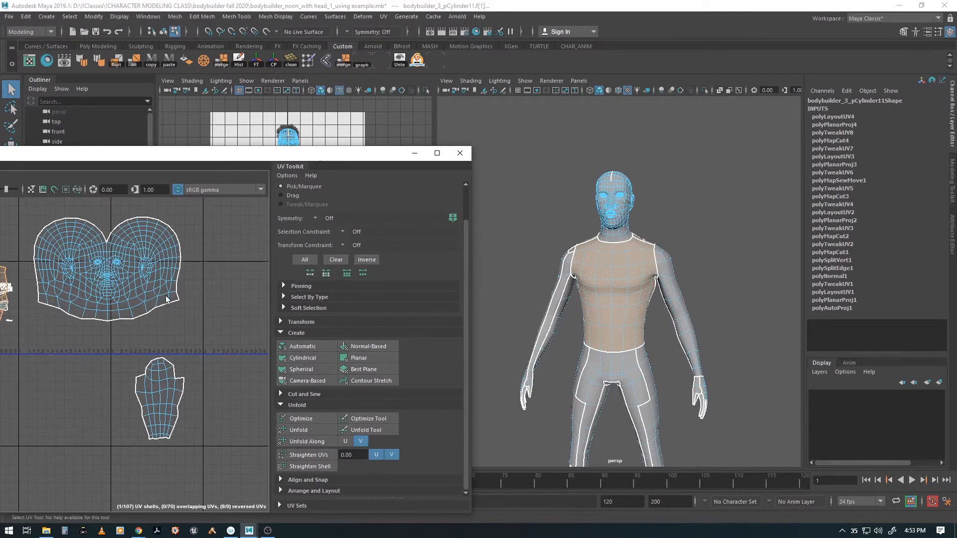
- Move the front torso's UV shell out of the 0–1 tile into the empty space beside the arm shell
scroll(119, 364, "down", 1)
middle_click_drag(118, 364, 211, 364, "alt")
key("w")
left_click_drag(93, 311, 155, 438)
- Select the back torso faces from the shoulders down to the waist, including the side strips below the armpits
left_click_drag(632, 351, 568, 345, "alt")
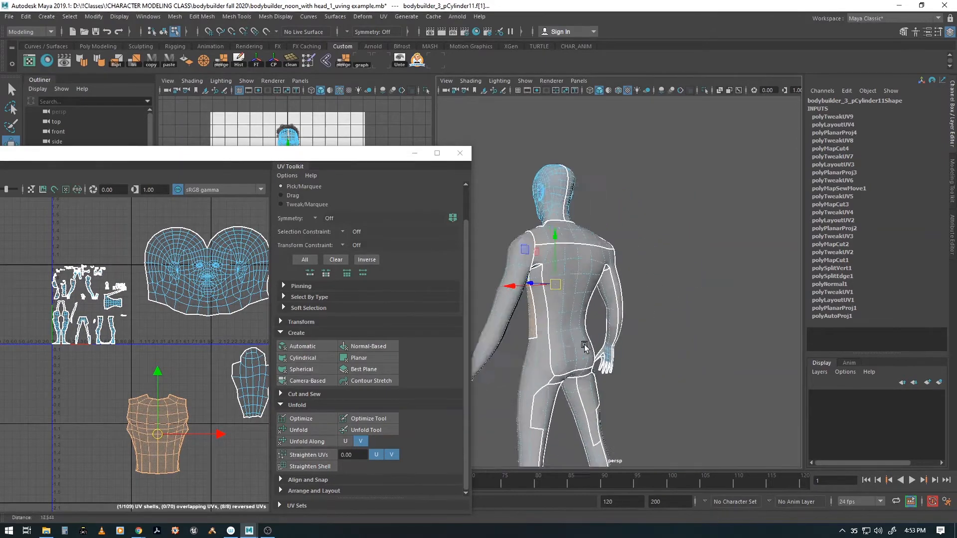
right_click_drag(568, 345, 591, 333, "alt")
middle_click_drag(590, 333, 640, 334, "alt")
mouse_move(566, 358)
left_mouse_down()
mouse_move(600, 327)
mouse_move(611, 239)
mouse_move(582, 271)
mouse_move(586, 220)
left_mouse_up()
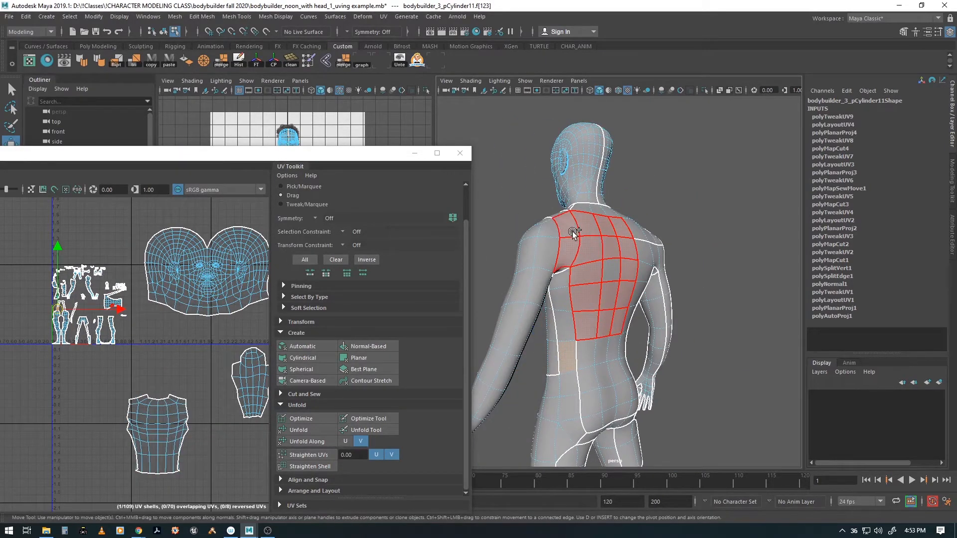
mouse_move(569, 313)
left_mouse_down()
mouse_move(596, 357)
mouse_move(622, 346)
left_mouse_up()
left_click_drag(603, 265, 605, 268, "shift")
left_click_drag(566, 343, 648, 319, "alt")
mouse_move(690, 220)
left_mouse_down("shift")
mouse_move(692, 242)
mouse_move(720, 278)
mouse_move(698, 347)
left_mouse_up("shift")
left_click(709, 302, "shift")
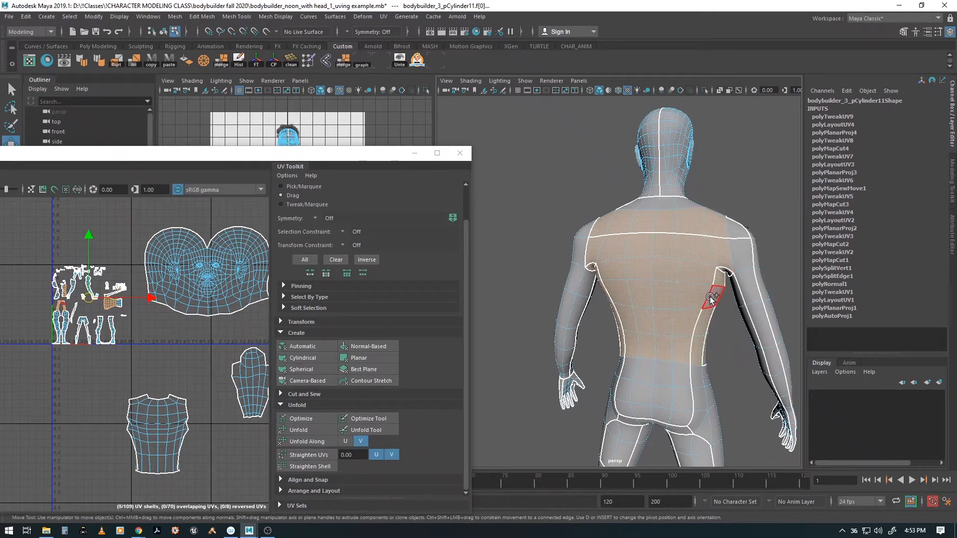
left_click_drag(682, 205, 624, 210, "shift")
- Check the shoulder and underarm borders of the back torso selection and apply a planar UV projection to those faces
left_click_drag(722, 277, 524, 278, "alt")
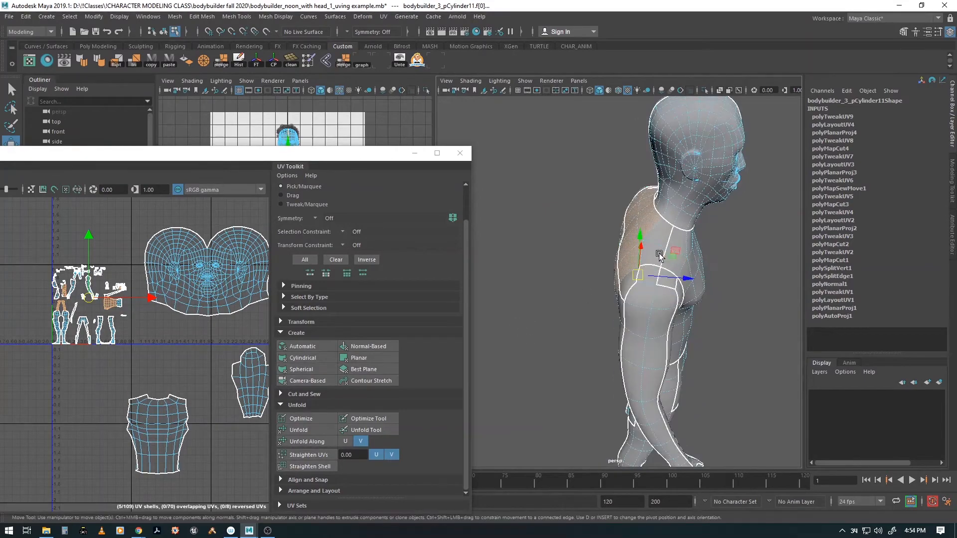
left_click_drag(630, 271, 656, 274, "alt")
right_click_drag(656, 274, 675, 331, "alt")
middle_click_drag(675, 331, 629, 330, "alt")
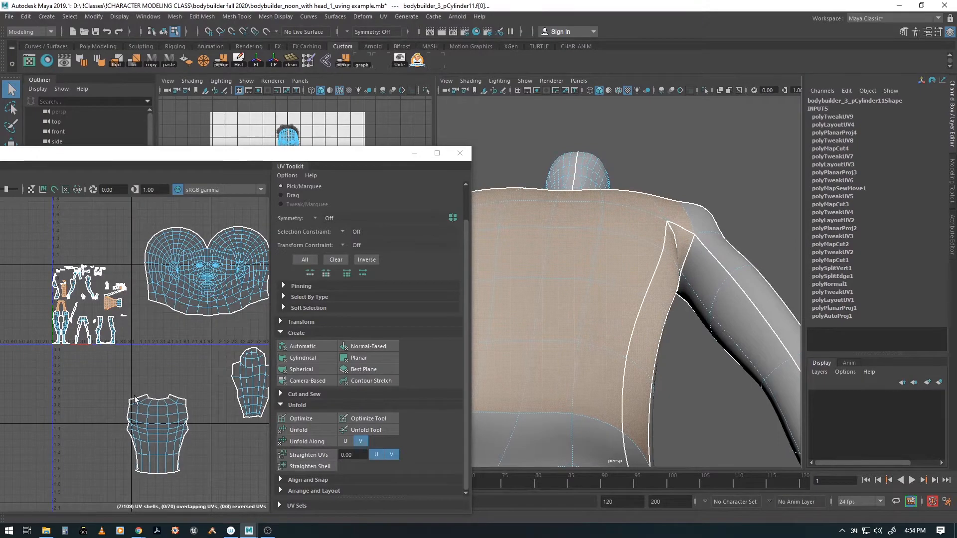
right_click_drag(630, 356, 602, 350, "alt")
left_click_drag(603, 350, 590, 272, "alt")
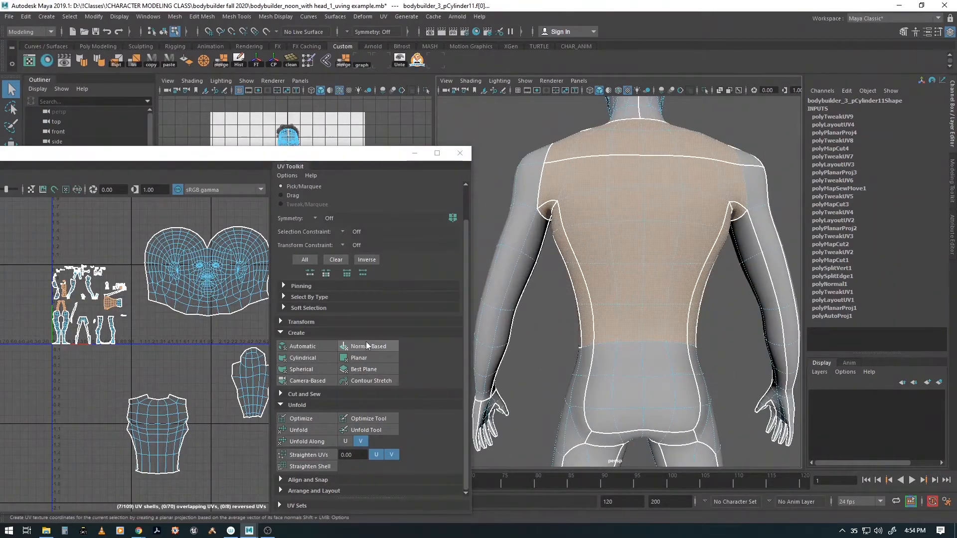
left_click(359, 358)
- Move the back torso's UV shell out of the 0–1 tile beside the front torso shell and unfold both shells
left_click_drag(102, 310, 75, 440)
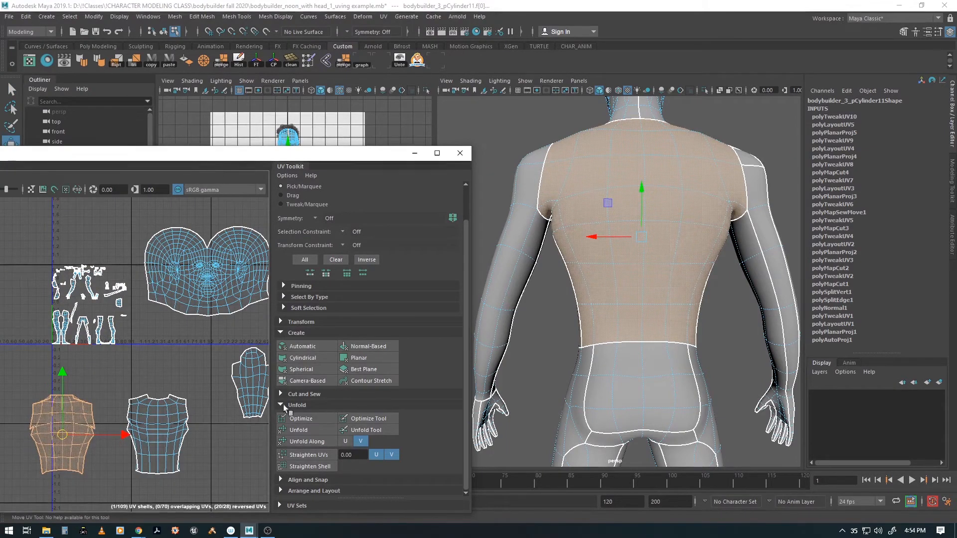
left_click(302, 430)
right_click_drag(161, 429, 128, 375)
left_click(147, 425)
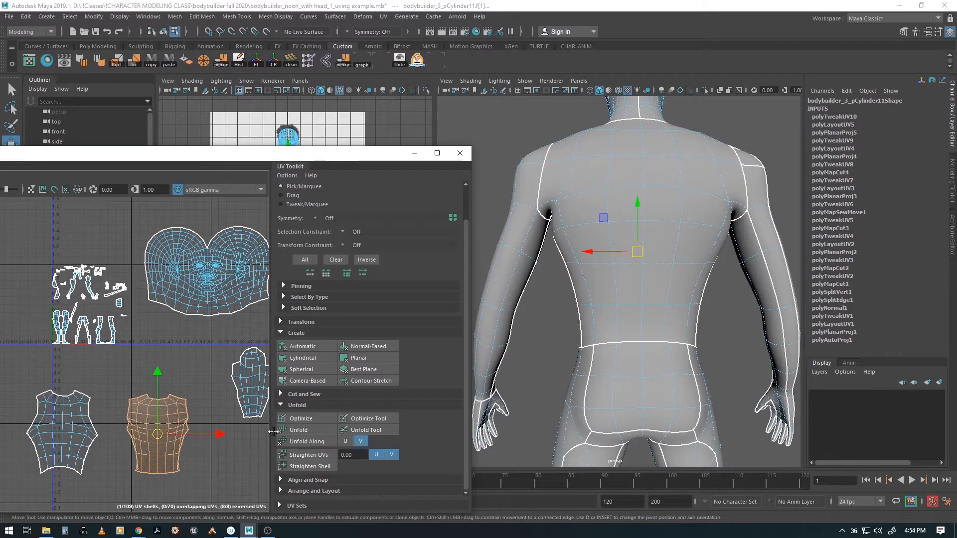
left_click(299, 430)
- Move the front torso UV shell lower and place the back torso shell directly above it
scroll(181, 381, "down", 3)
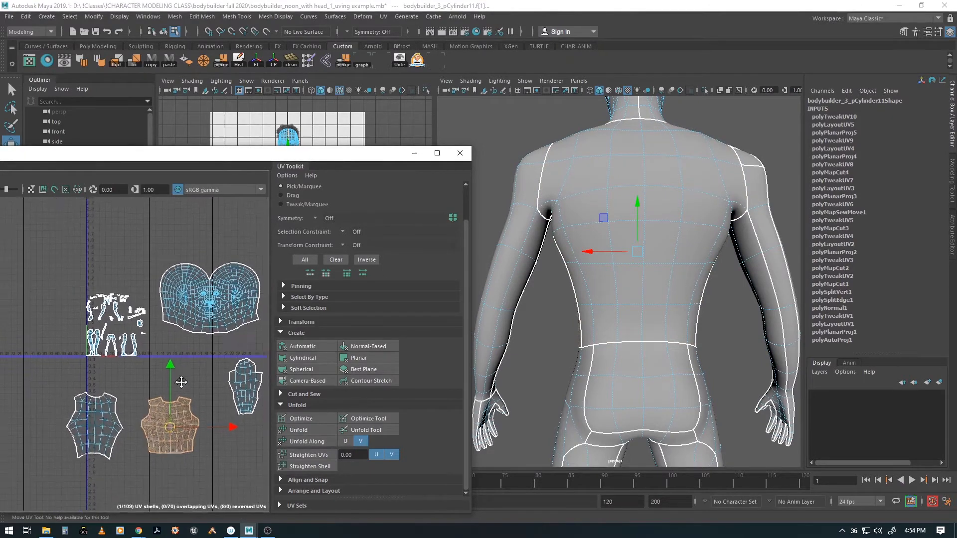
middle_click_drag(181, 381, 222, 395, "alt")
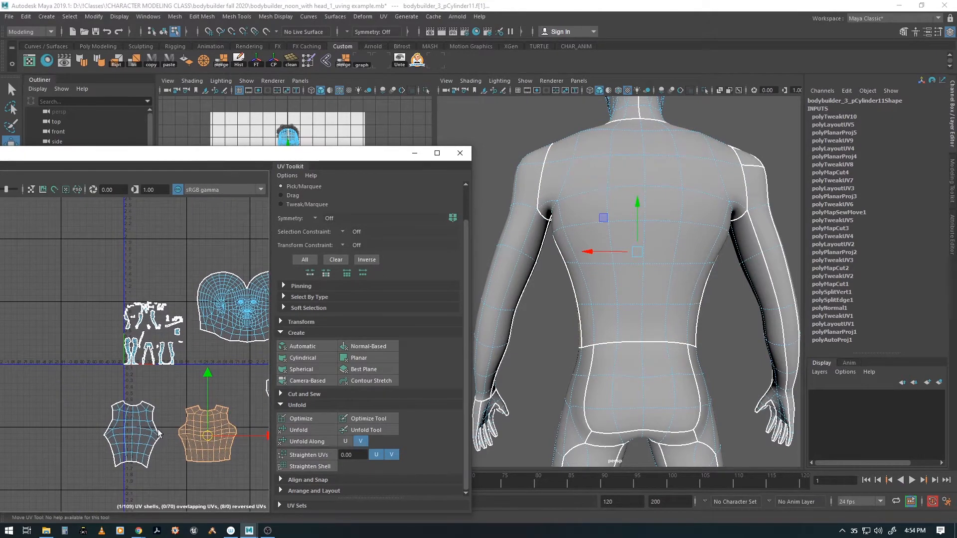
left_click_drag(208, 442, 199, 480)
left_click(133, 435)
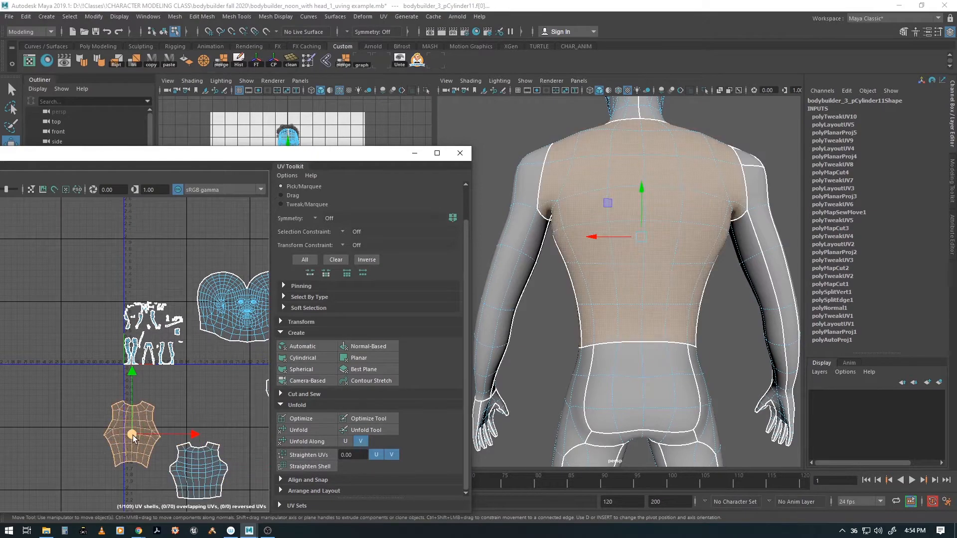
left_click_drag(133, 435, 214, 405)
- Rotate the back torso shell upside down so its neck opening faces the front shell's, and line up the two shells
key("e")
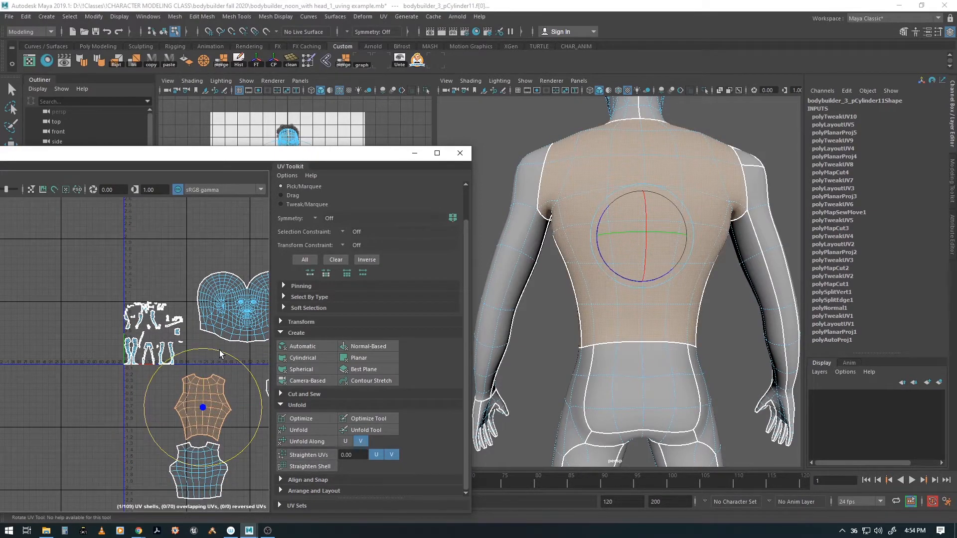
mouse_move(231, 357)
left_mouse_down()
mouse_move(260, 399)
mouse_move(249, 439)
mouse_move(224, 463)
mouse_move(189, 470)
left_mouse_up()
key("w")
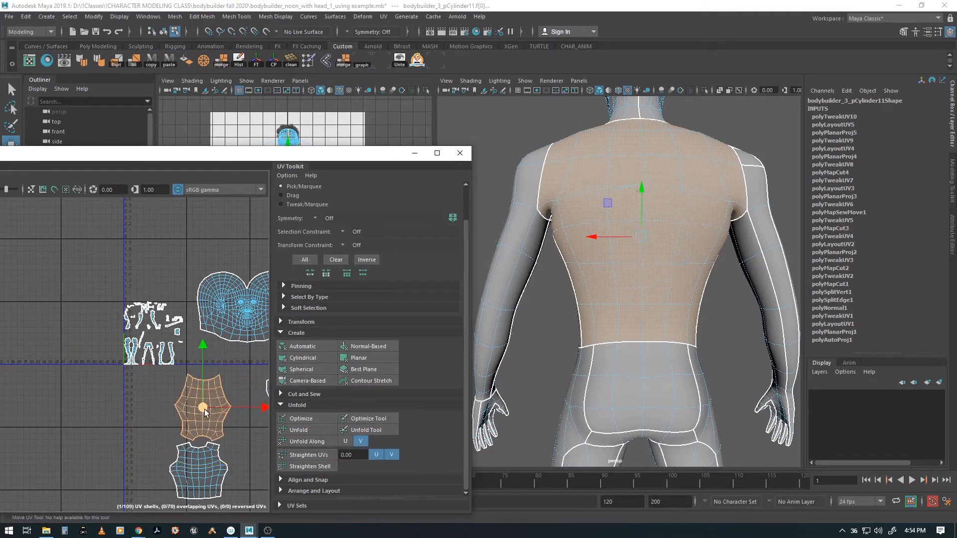
left_click_drag(199, 404, 196, 404)
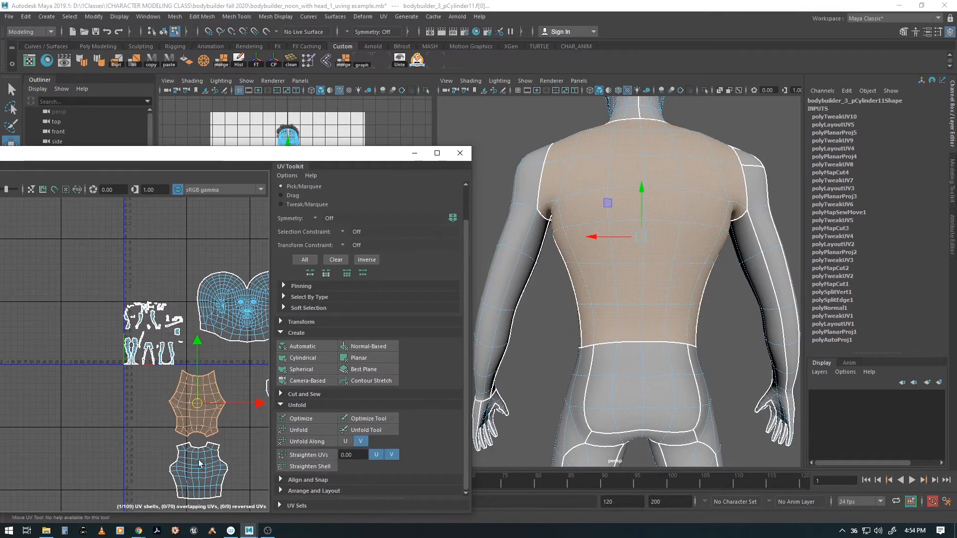
- Select one shoulder's shared border edges, check the seam on the model, and join the front and back torso shells there with Move and Sew
middle_click_drag(228, 431, 176, 327, "alt")
right_click_drag(175, 327, 344, 438, "alt")
middle_click_drag(167, 360, 136, 414, "alt")
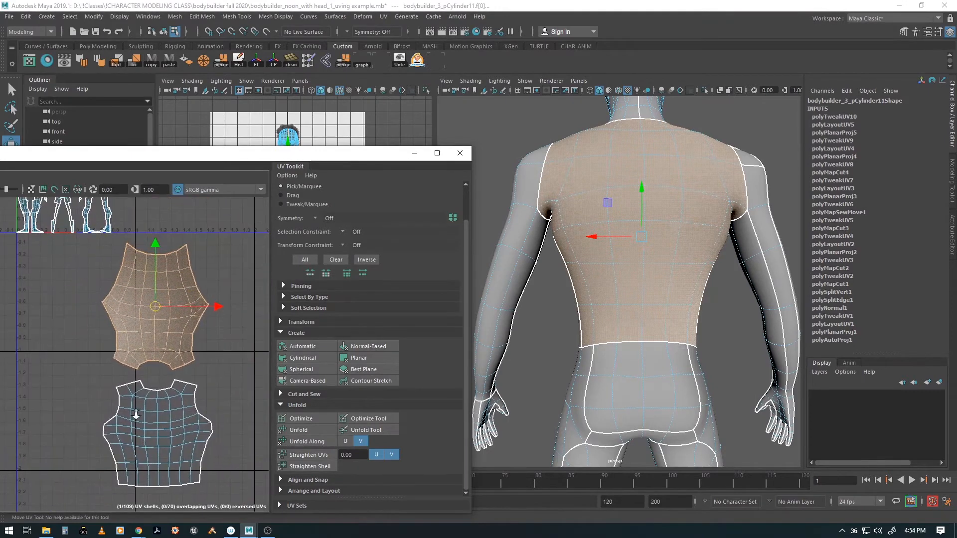
right_click_drag(136, 415, 196, 406, "alt")
middle_click_drag(186, 394, 176, 394, "alt")
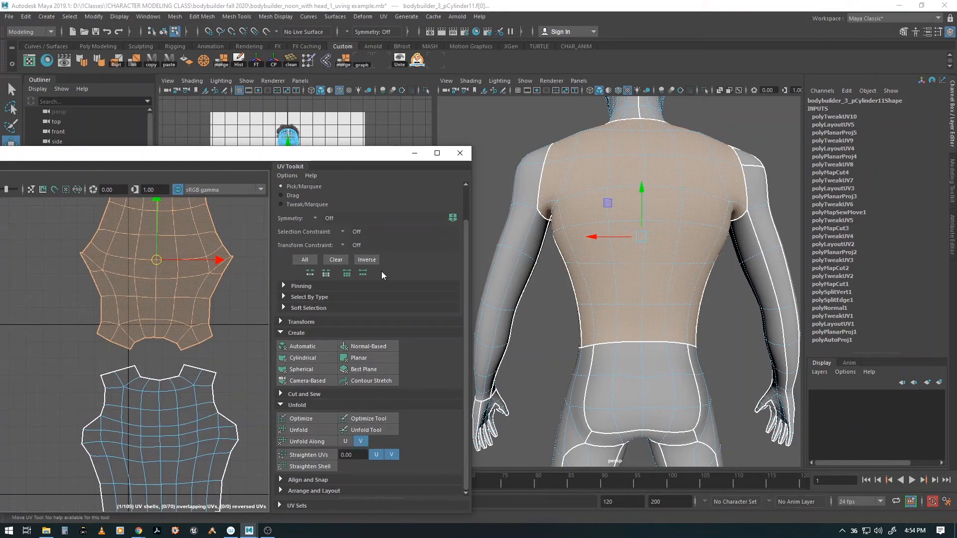
key("F10")
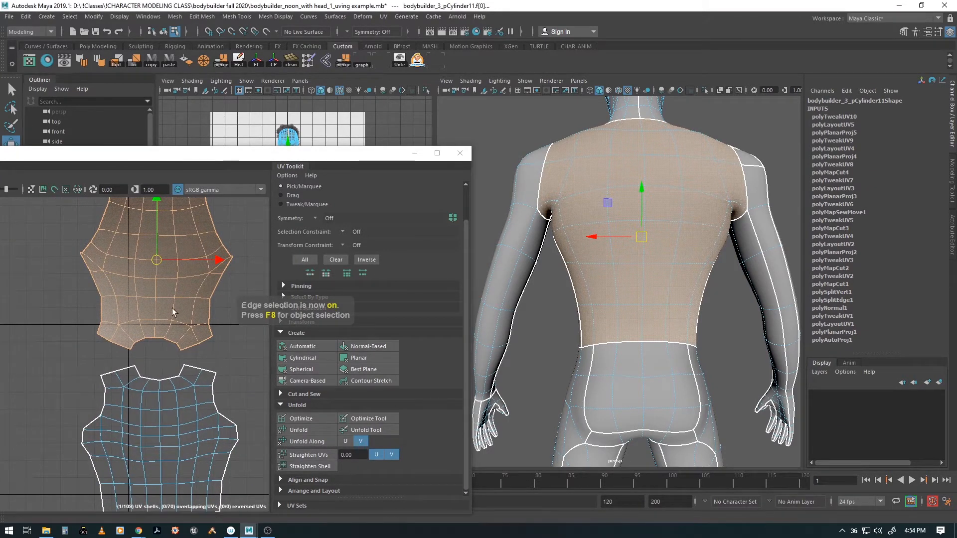
left_click(192, 346)
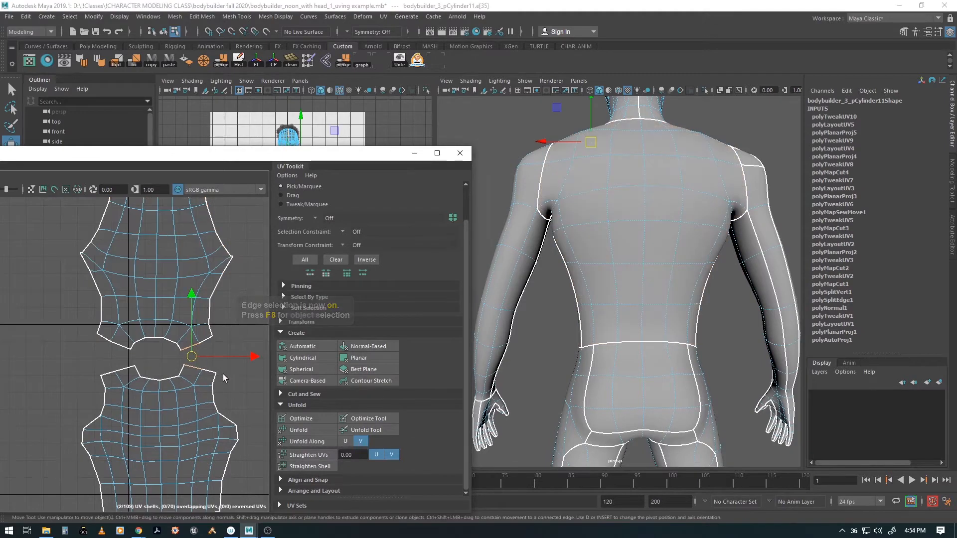
key("q")
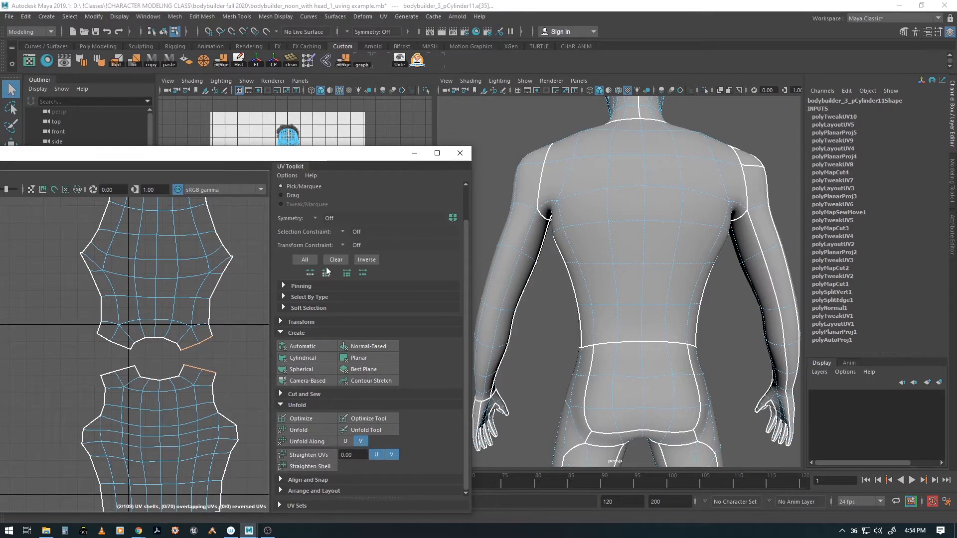
right_click_drag(207, 359, 94, 378, "alt")
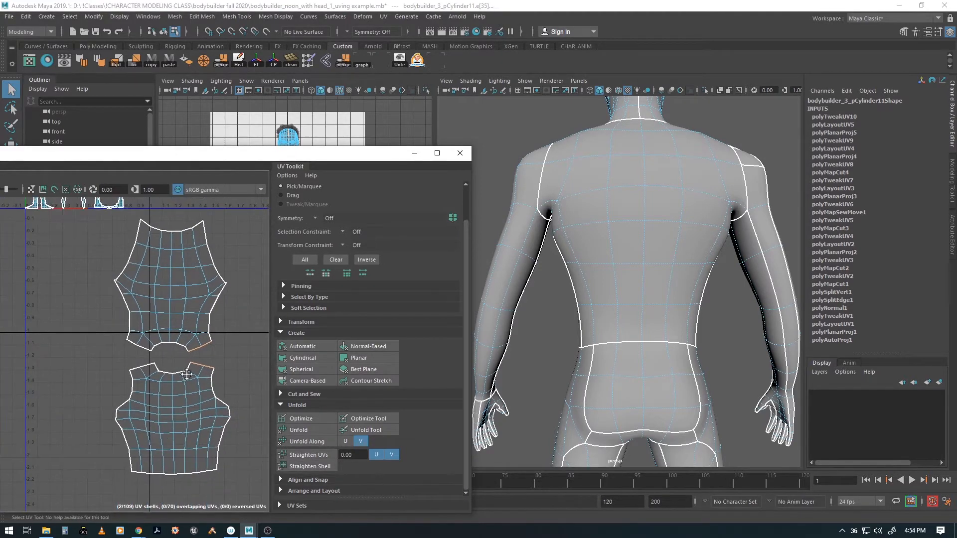
middle_click_drag(187, 374, 125, 391, "alt")
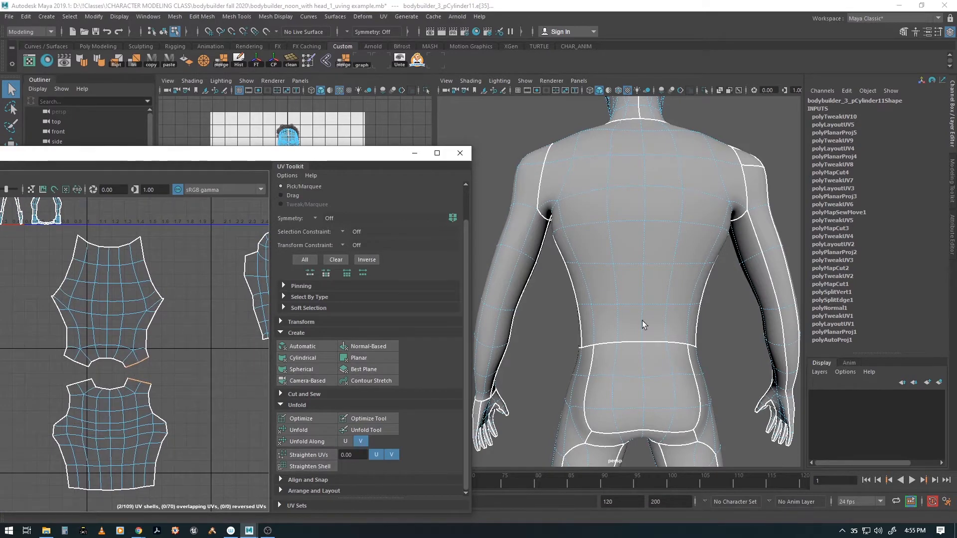
right_click_drag(643, 325, 553, 349, "alt")
left_click_drag(553, 349, 658, 336, "alt")
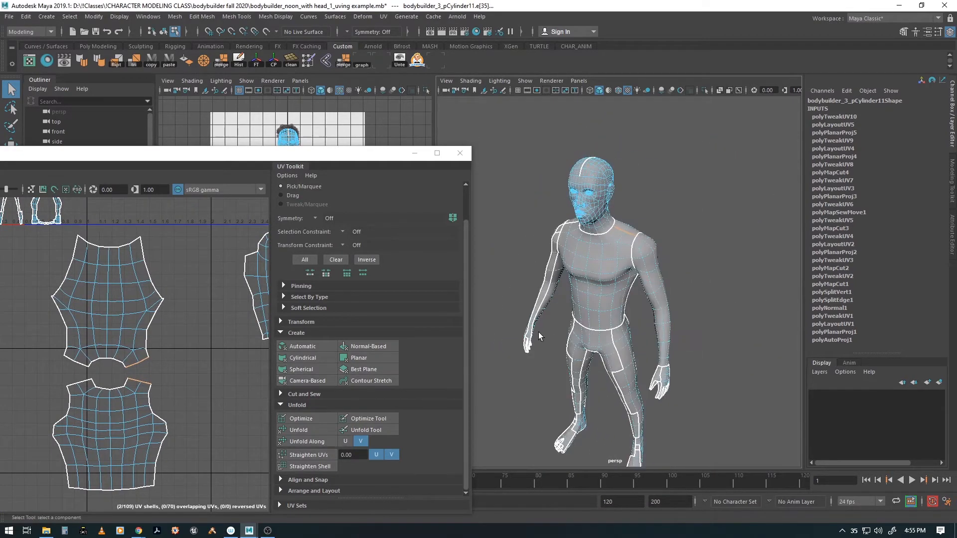
right_click_drag(539, 334, 641, 339, "alt")
middle_click_drag(592, 328, 635, 341, "alt")
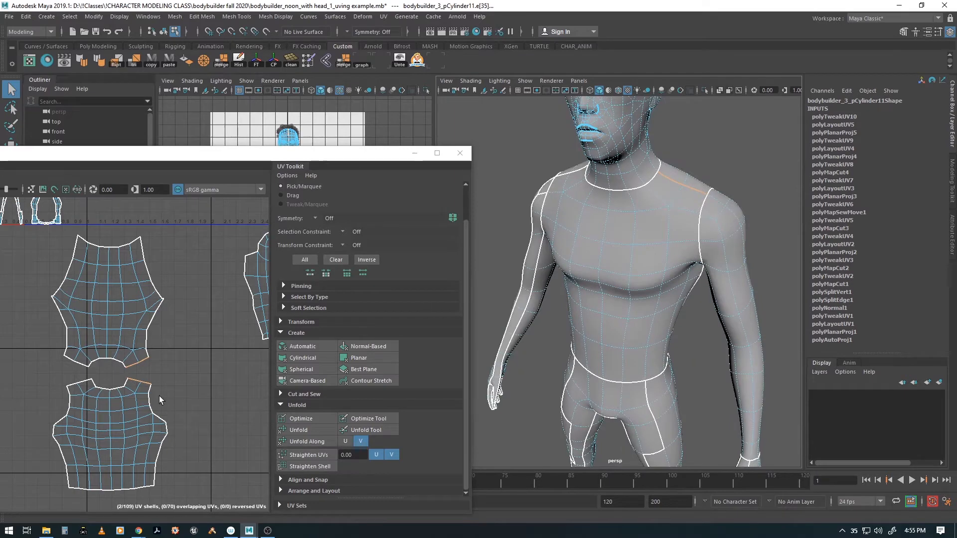
right_click(185, 366)
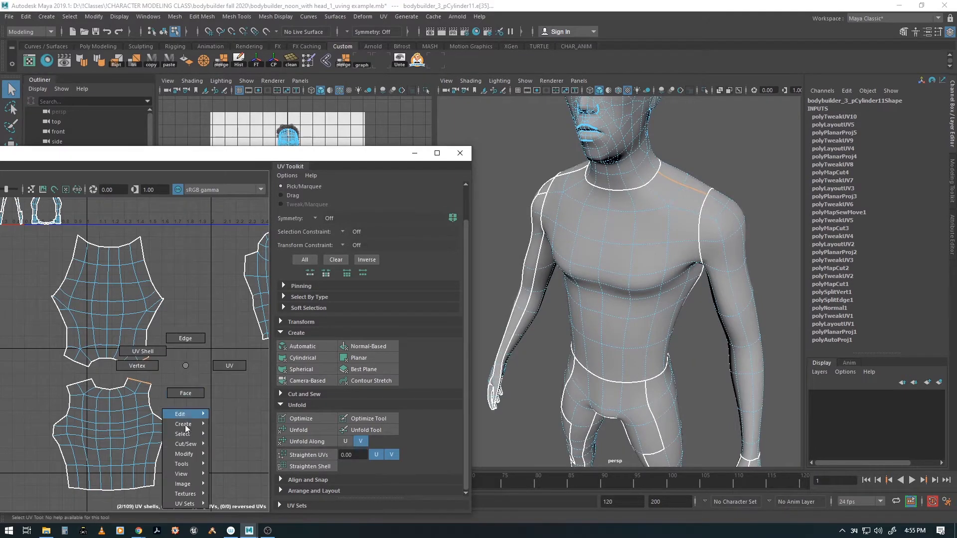
mouse_move(183, 443)
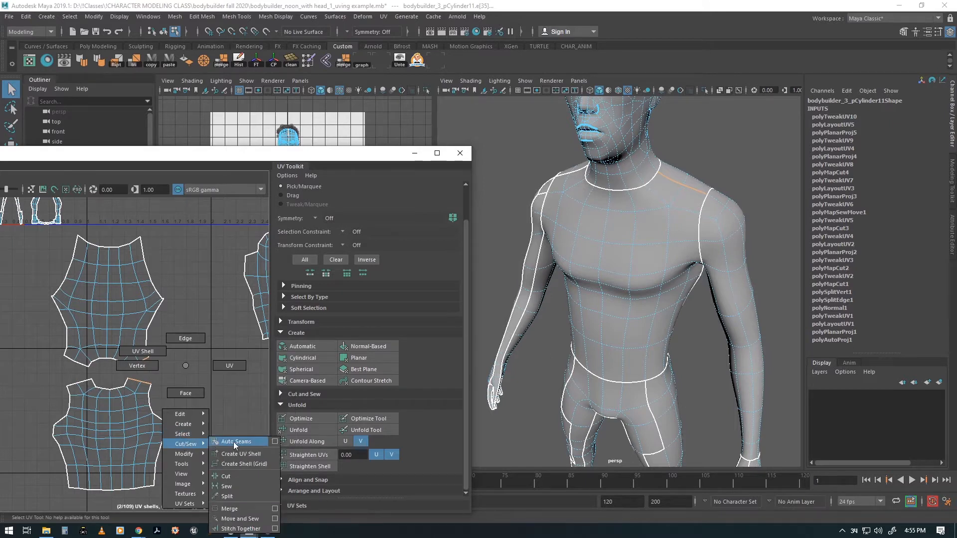
left_click(240, 519)
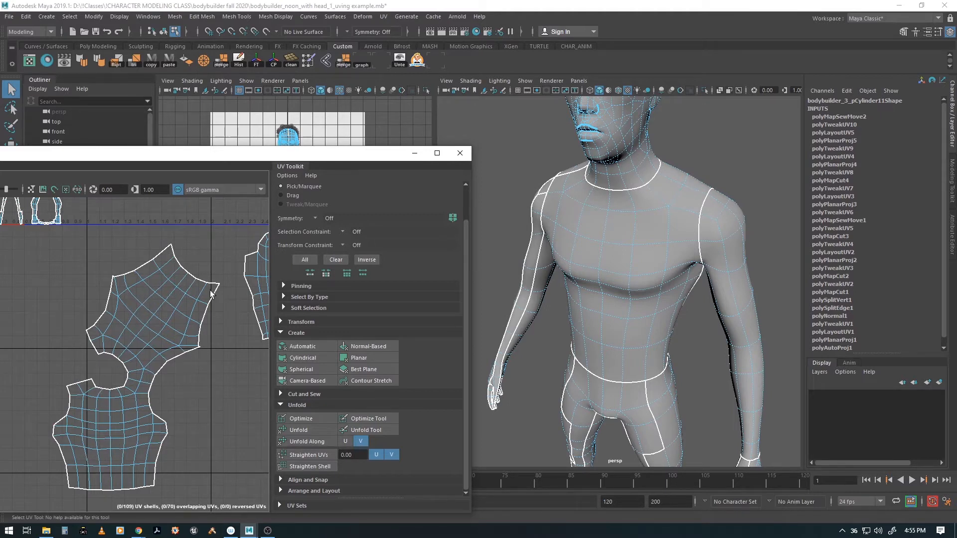
- Join the other shoulder's border edges with Move and Sew and unfold the combined torso shell
left_click(94, 347)
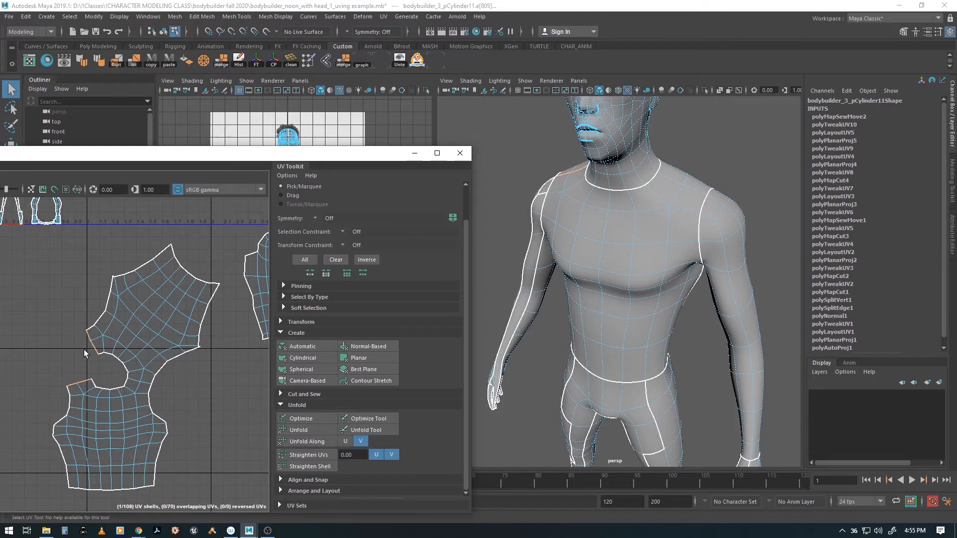
right_click_drag(201, 379, 247, 512)
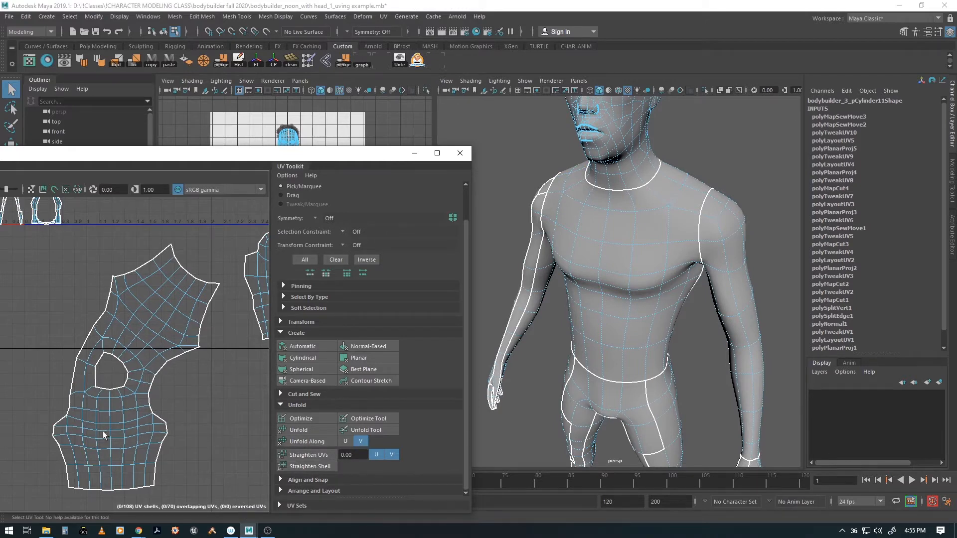
right_click_drag(194, 381, 145, 334)
left_click(145, 333)
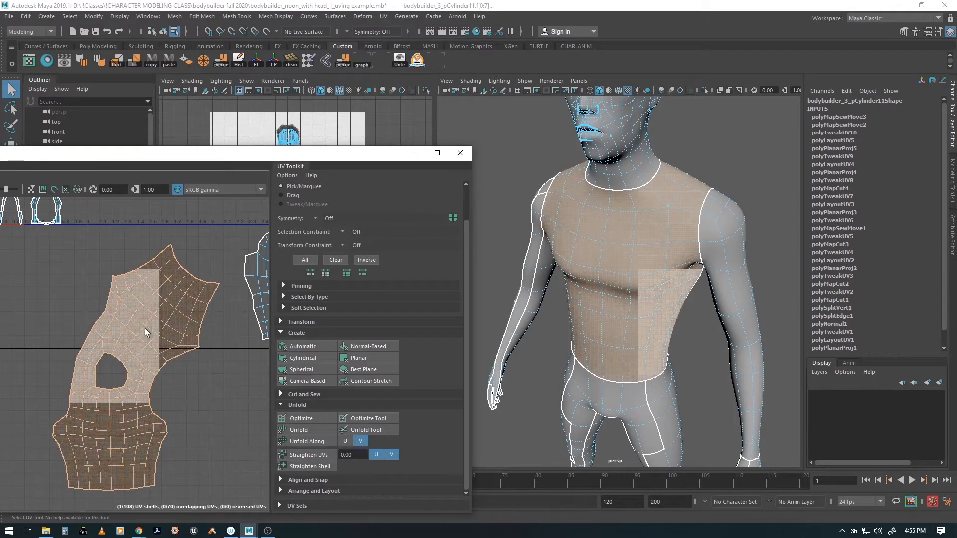
left_click(298, 428)
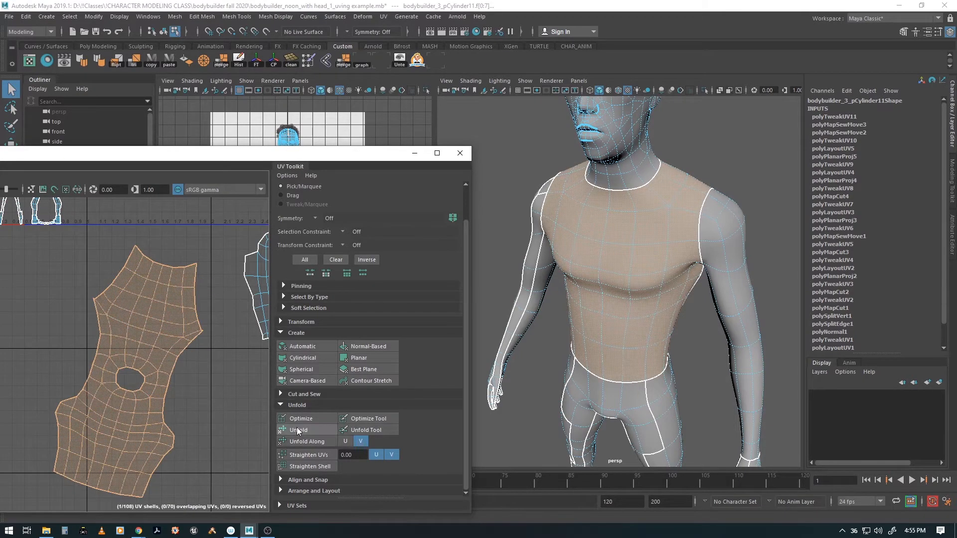
- Rotate the combined torso UV shell until it stands upright in the UV layout
key("w")
key("e")
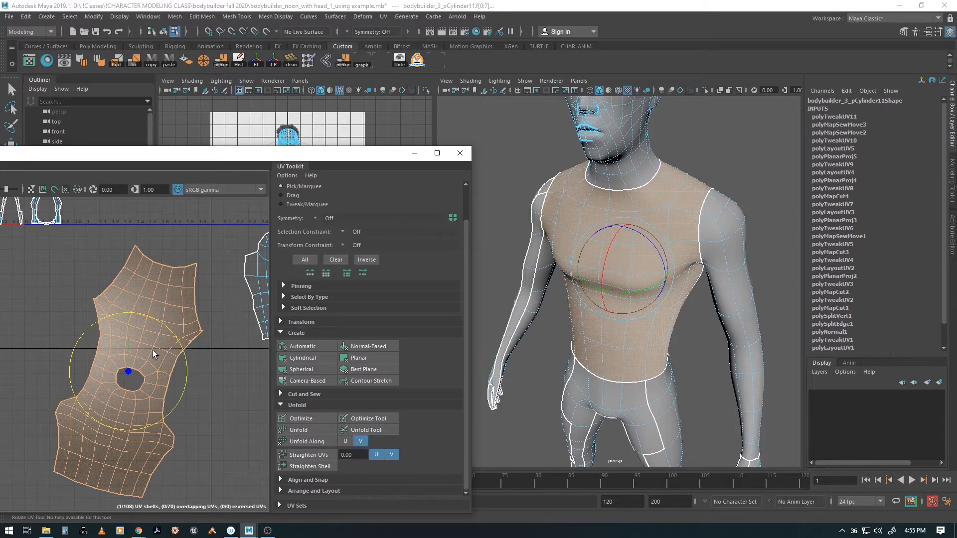
left_click_drag(172, 337, 144, 255)
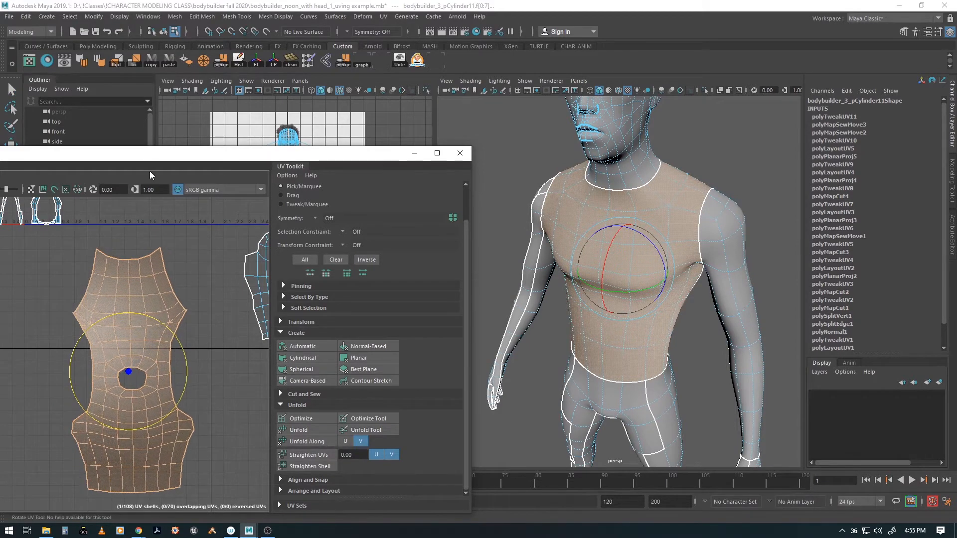
- Display the checker map on the UVs and model, and position the UV Editor window clear of the character's torso
left_click_drag(148, 156, 344, 153)
left_click_drag(43, 152, 44, 153)
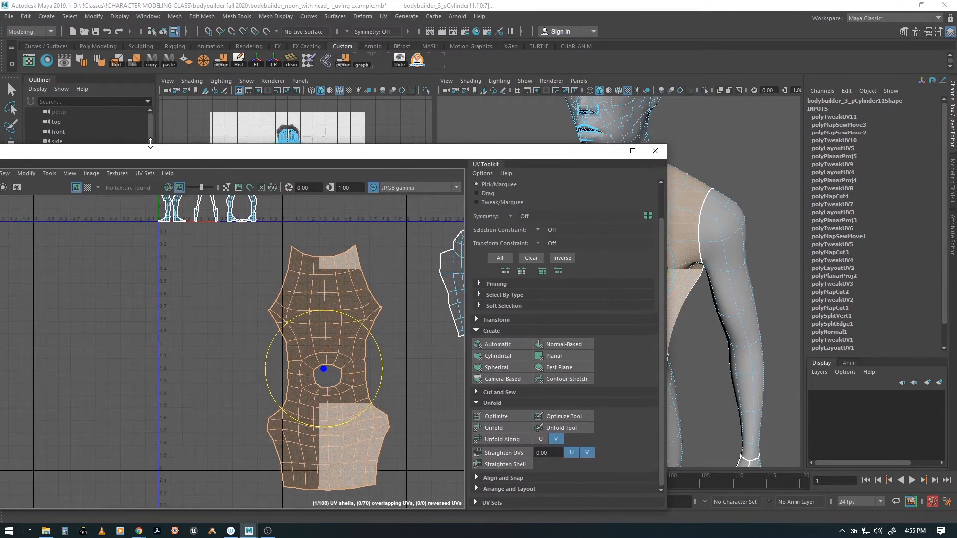
left_click(87, 187)
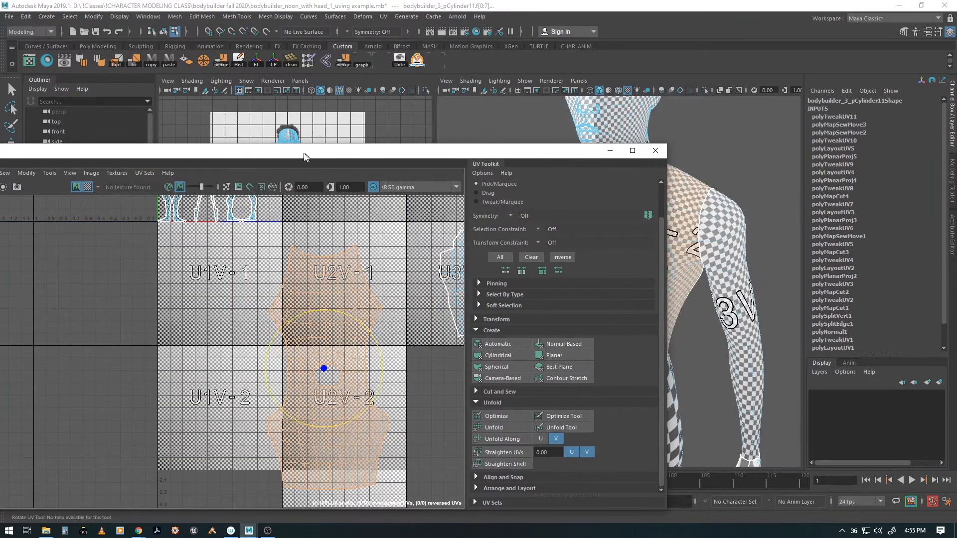
left_click_drag(305, 157, 134, 132)
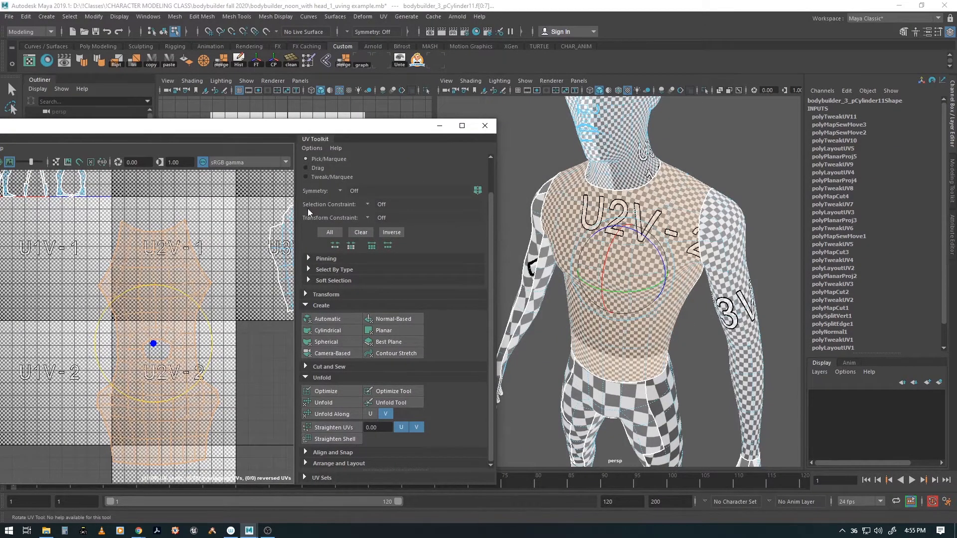
- Examine the checker pattern on the torso from the back, side and front for stretching
left_click_drag(686, 300, 633, 324, "alt")
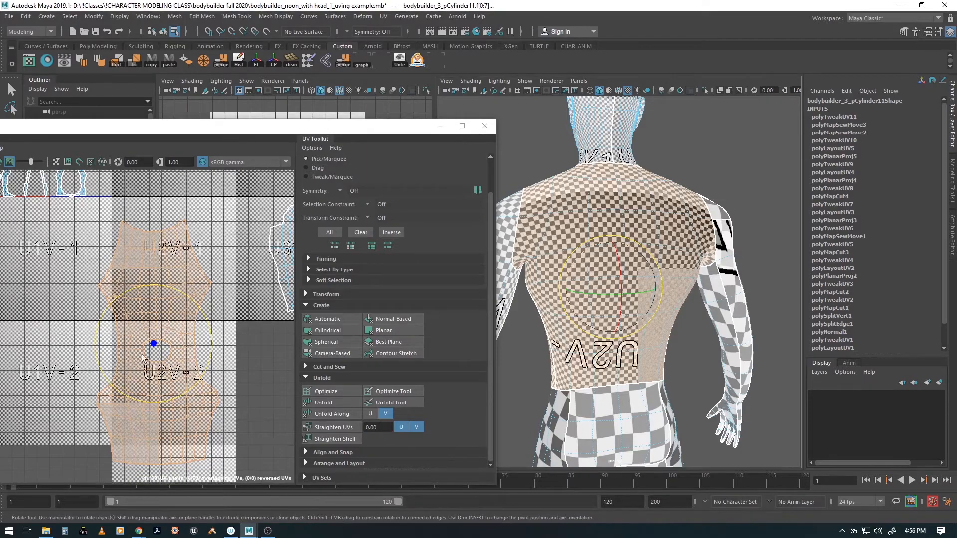
left_click_drag(603, 284, 543, 368, "alt")
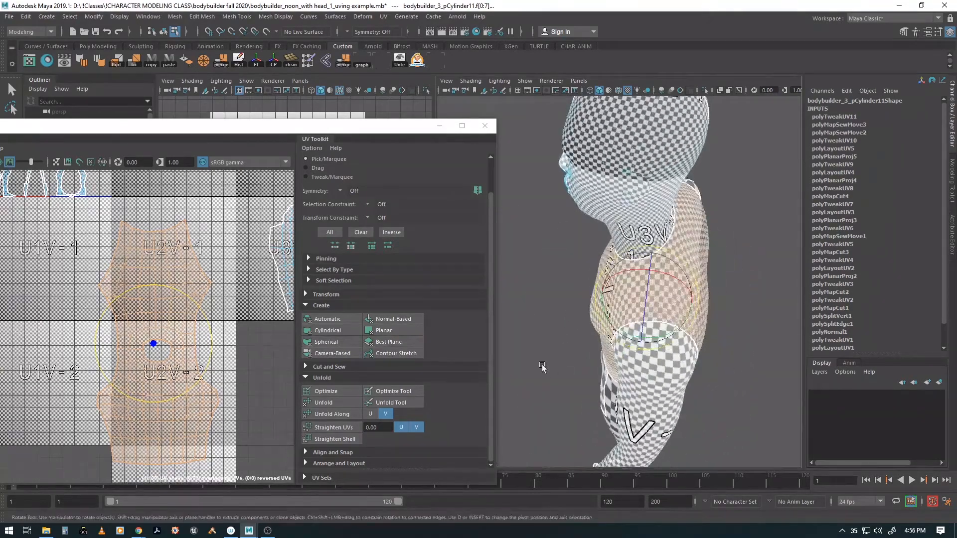
right_click_drag(542, 368, 665, 316, "alt")
right_click_drag(728, 315, 664, 361, "alt")
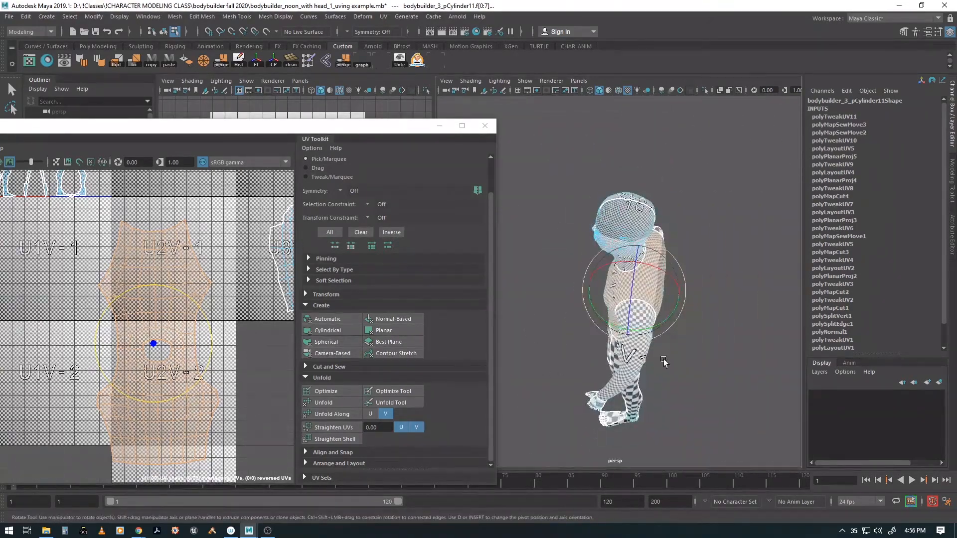
left_click_drag(665, 361, 650, 321, "alt")
right_click_drag(649, 320, 683, 322, "alt")
middle_click_drag(683, 321, 690, 356, "alt")
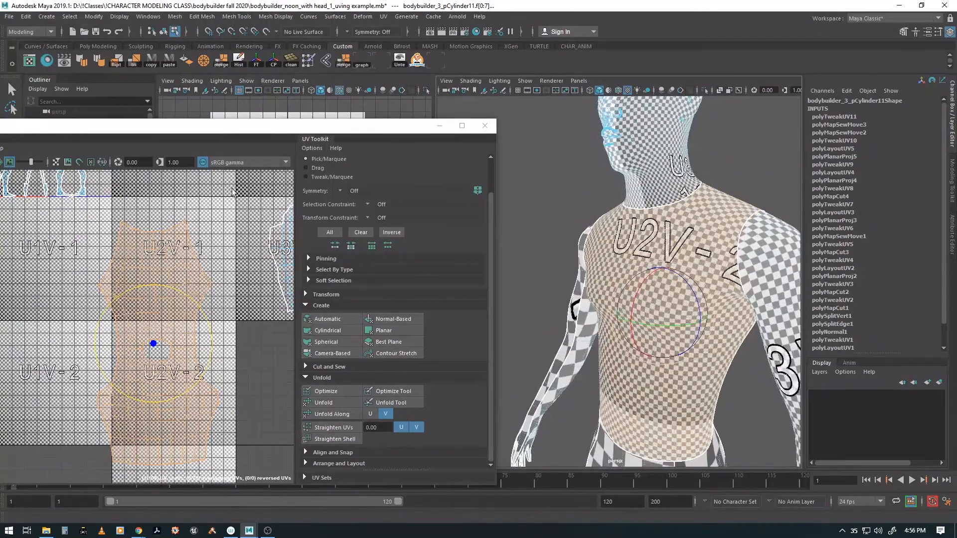
- Turn off the checker map display and position the UV Editor window clear of the character's torso
left_click_drag(70, 130, 252, 131)
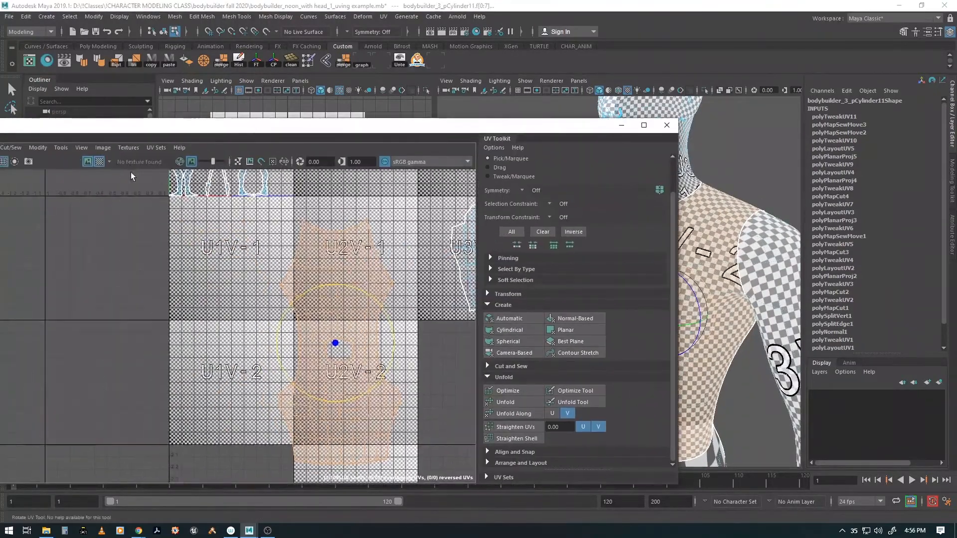
left_click(102, 162)
left_click_drag(314, 133, 137, 148)
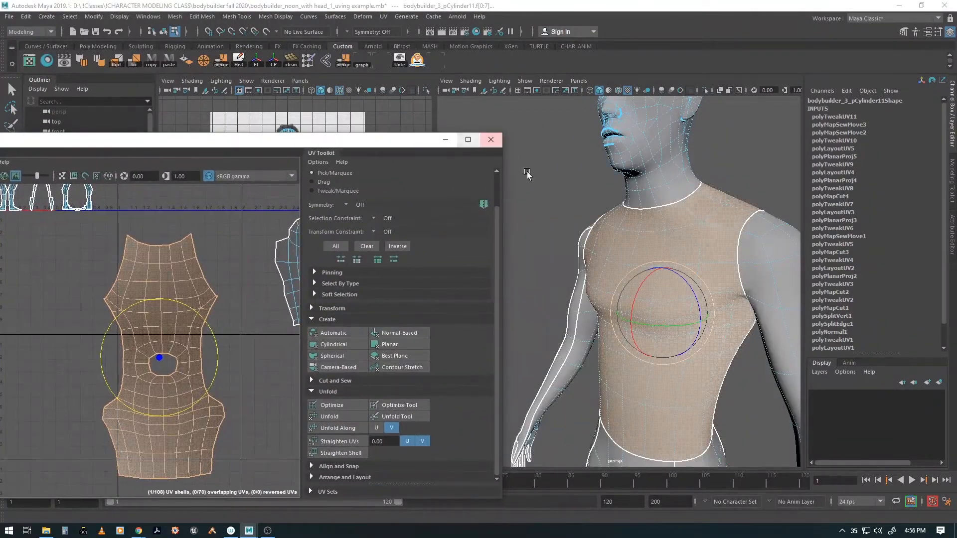
- Select the outer faces of the character's right arm from the shoulder down to the wrist
left_click_drag(603, 240, 718, 258, "alt")
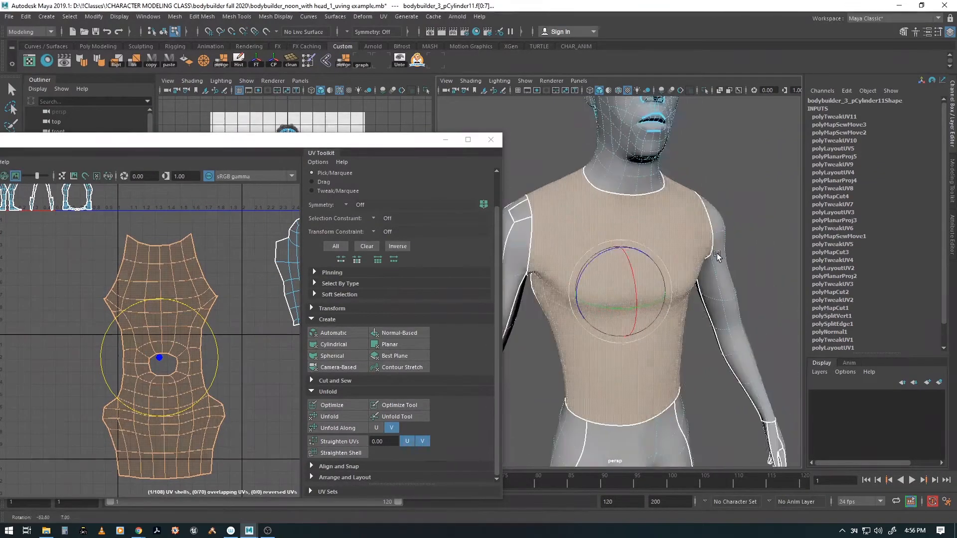
middle_click_drag(638, 272, 681, 251, "alt")
left_click_drag(680, 252, 645, 244, "alt")
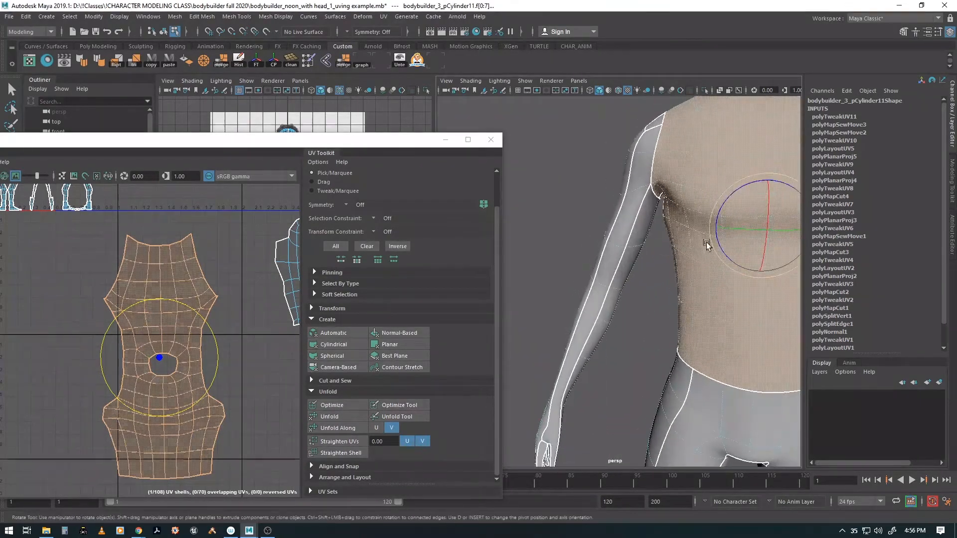
left_click_drag(708, 245, 647, 243, "alt")
key("F11")
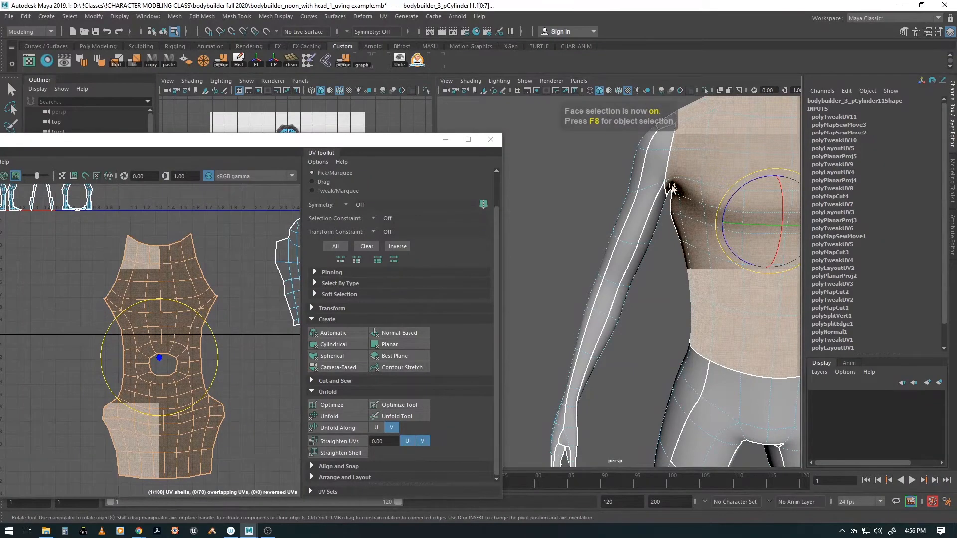
middle_click_drag(739, 196, 736, 216, "alt")
key("q")
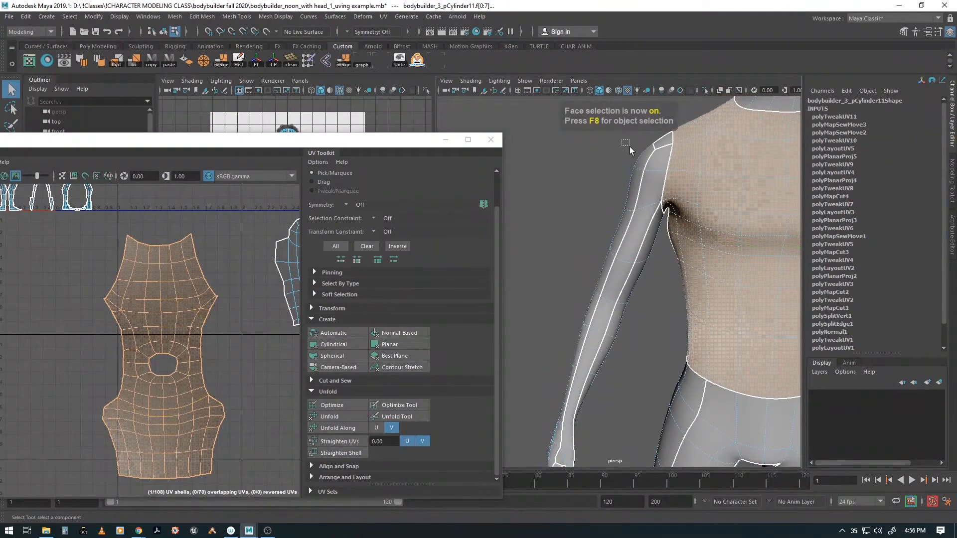
left_click_drag(621, 141, 654, 194)
middle_click_drag(707, 230, 721, 200, "alt")
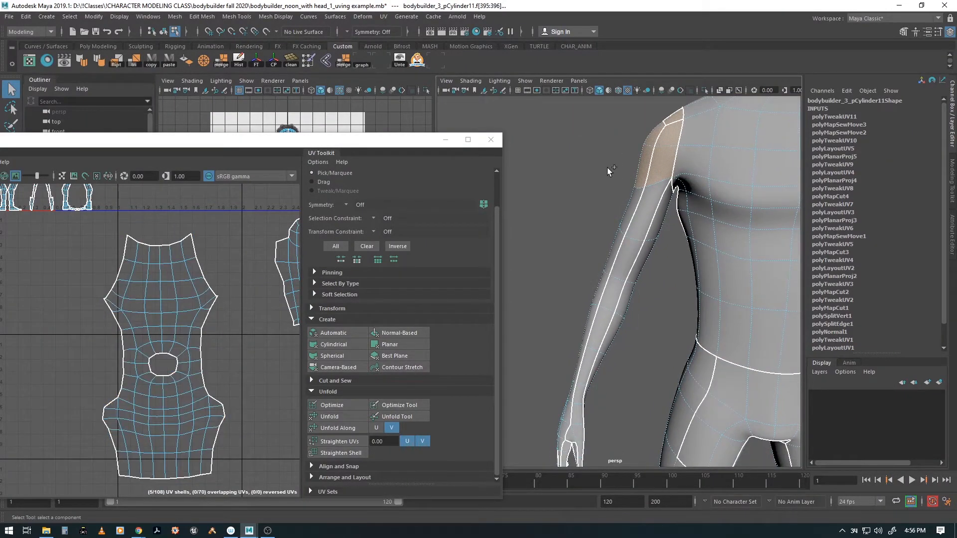
left_click_drag(647, 214, 598, 227, "shift")
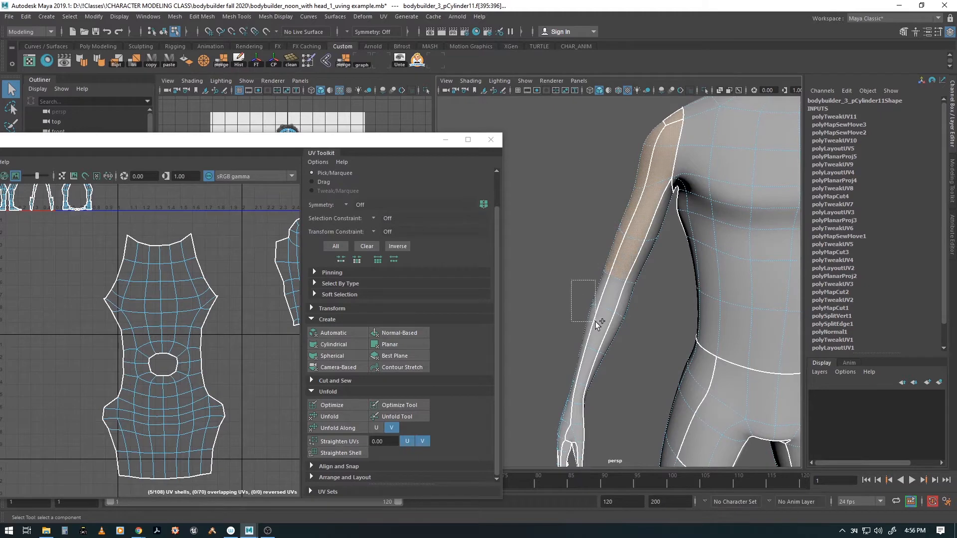
left_click_drag(596, 321, 565, 294, "shift")
left_click_drag(625, 299, 601, 303, "alt")
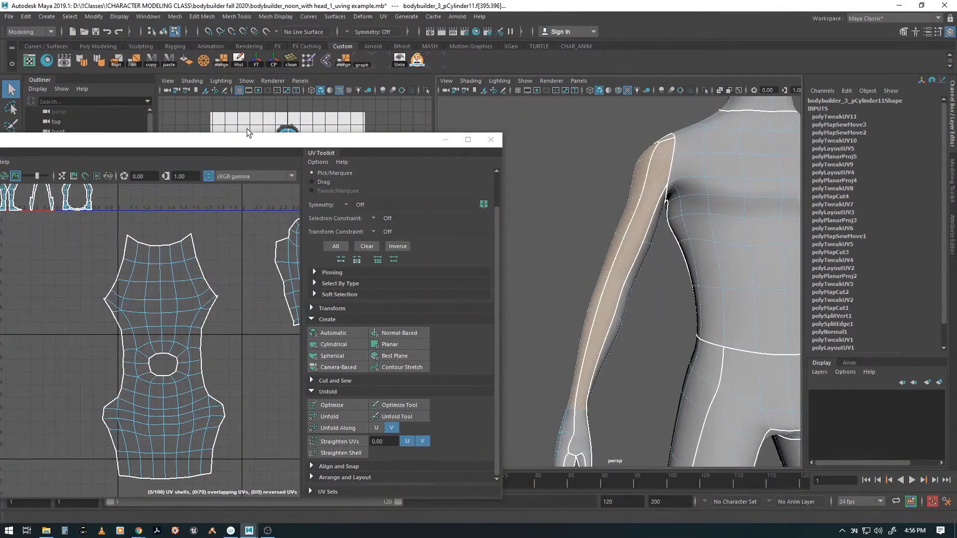
- Create a planar UV projection for the selected outer arm faces and move the new shell to empty space outside the layout
left_click(396, 342)
scroll(210, 312, "down", 8)
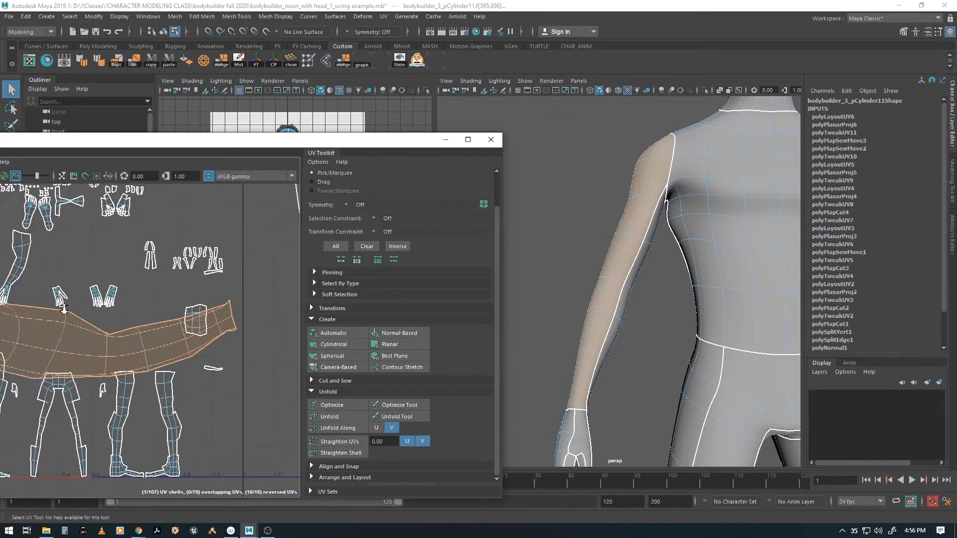
key("w")
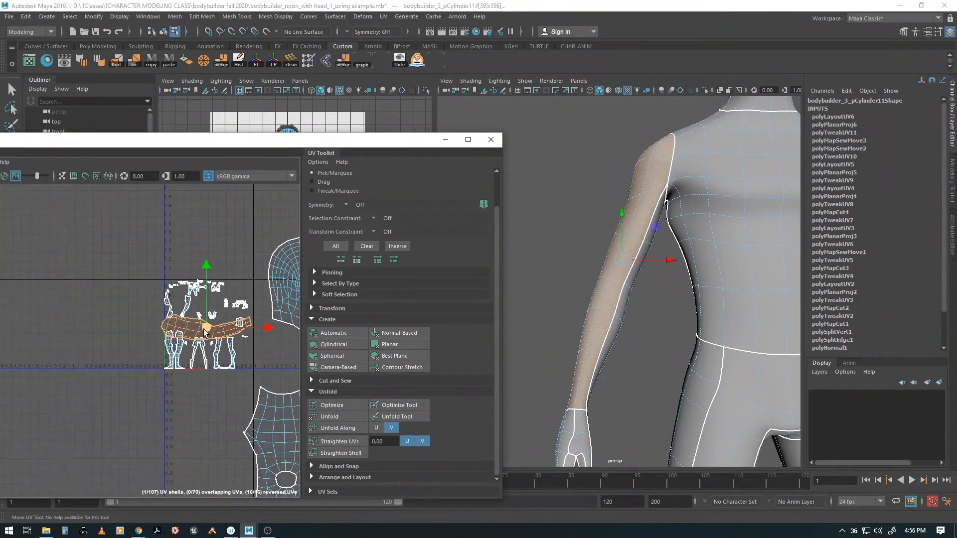
left_click_drag(204, 332, 103, 433)
- Rotate the outer arm shell upright with the shoulder end on top and unfold it
key("e")
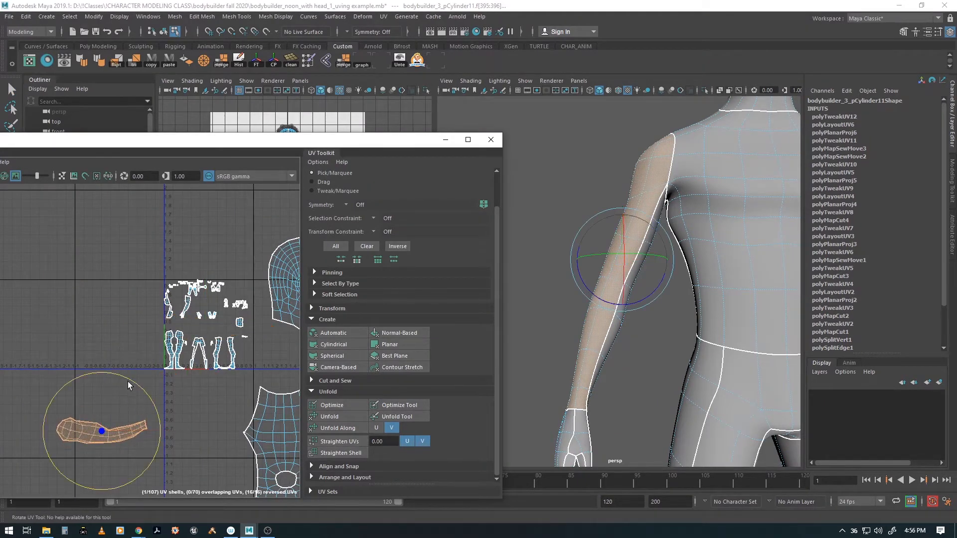
mouse_move(128, 379)
left_mouse_down()
mouse_move(168, 426)
mouse_move(164, 458)
left_mouse_up()
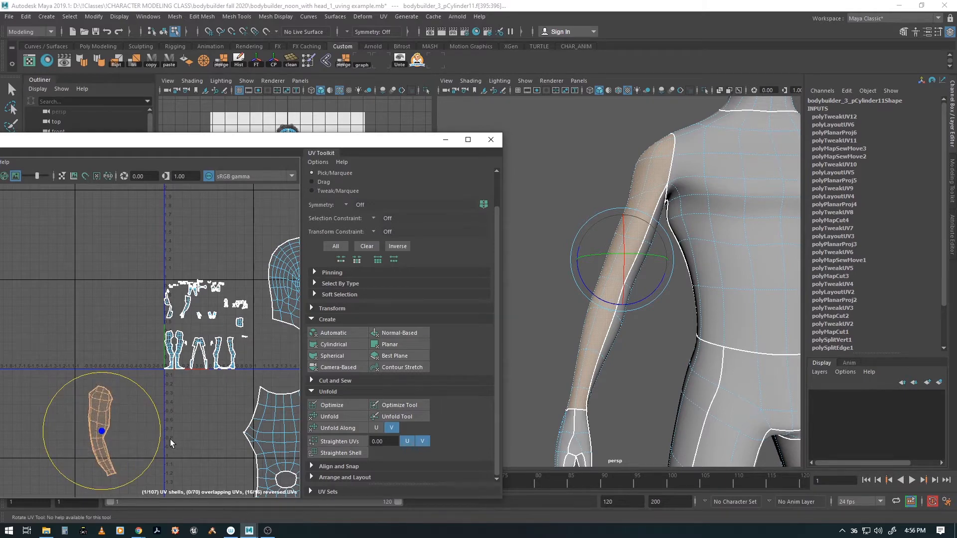
middle_click_drag(201, 404, 198, 371, "alt")
key("w")
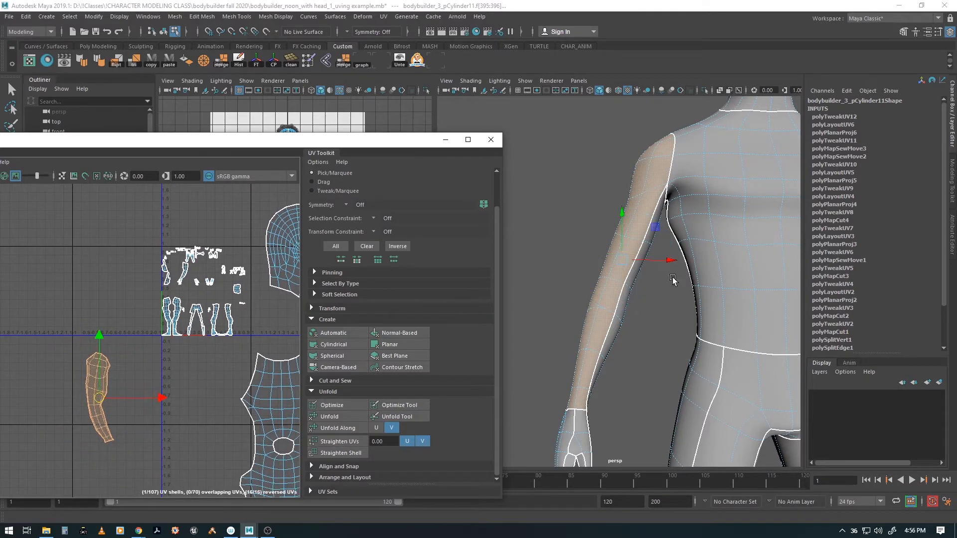
left_click_drag(673, 344, 501, 323, "alt")
left_click(329, 417)
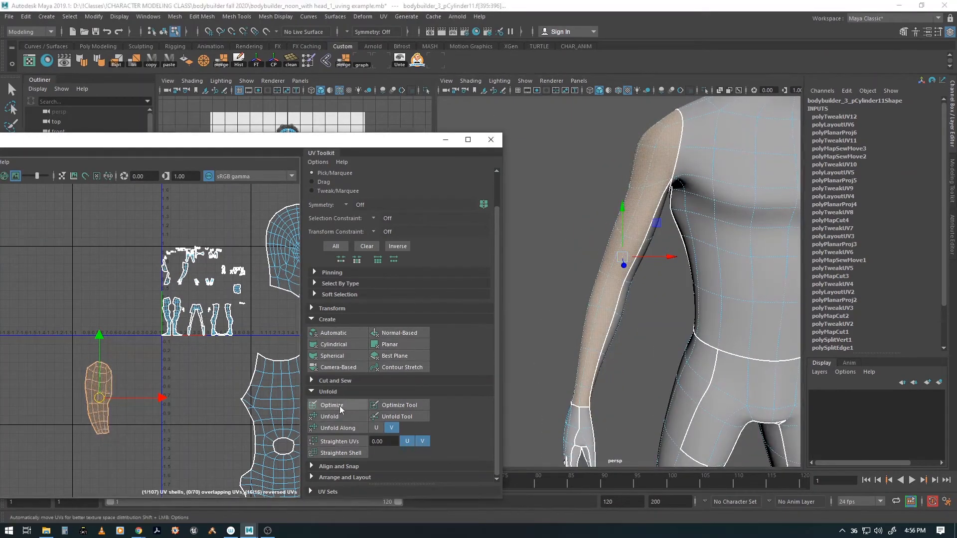
- Select the inner faces of the same arm from armpit to wrist, removing stray outer forearm faces from the selection
mouse_move(666, 279)
left_mouse_down("alt")
mouse_move(617, 277)
mouse_move(648, 279)
left_mouse_up("alt")
key("q")
left_click(675, 196)
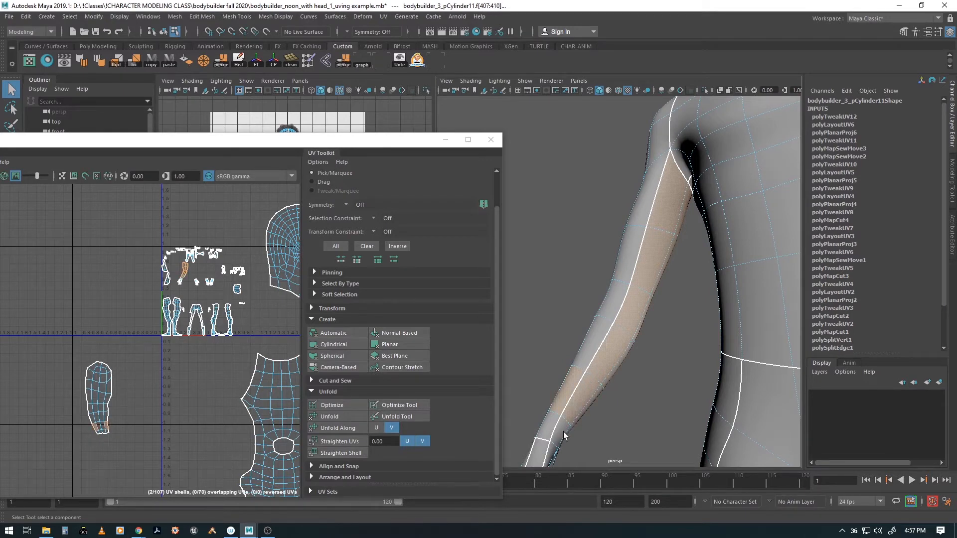
left_click(562, 387, "ctrl")
left_click_drag(656, 378, 676, 334, "alt")
key("f")
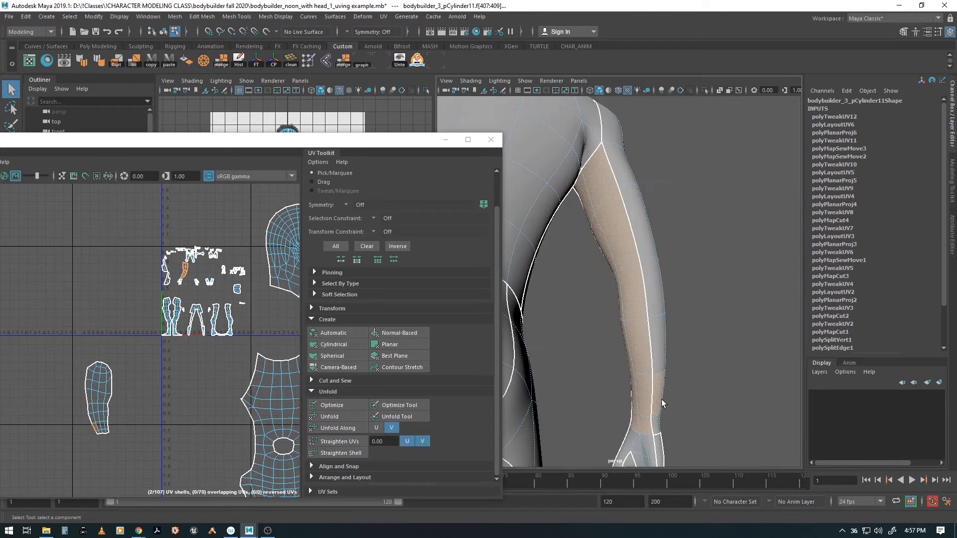
left_click(658, 395, "ctrl")
left_click_drag(659, 395, 681, 404, "alt")
right_click_drag(681, 404, 611, 351, "alt")
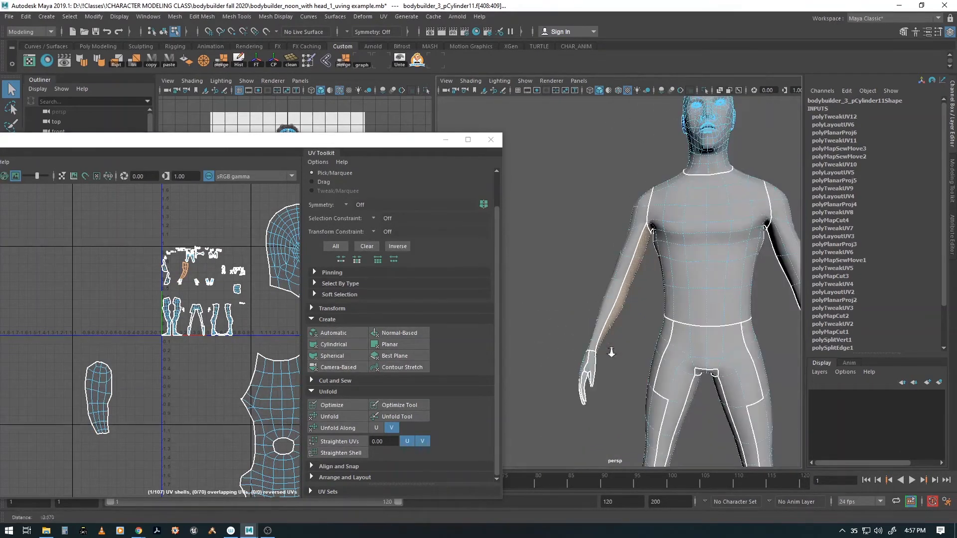
- Apply a Normal-Based UV projection to the inner arm faces and place the new shell beside the outer arm shell
left_click(396, 333)
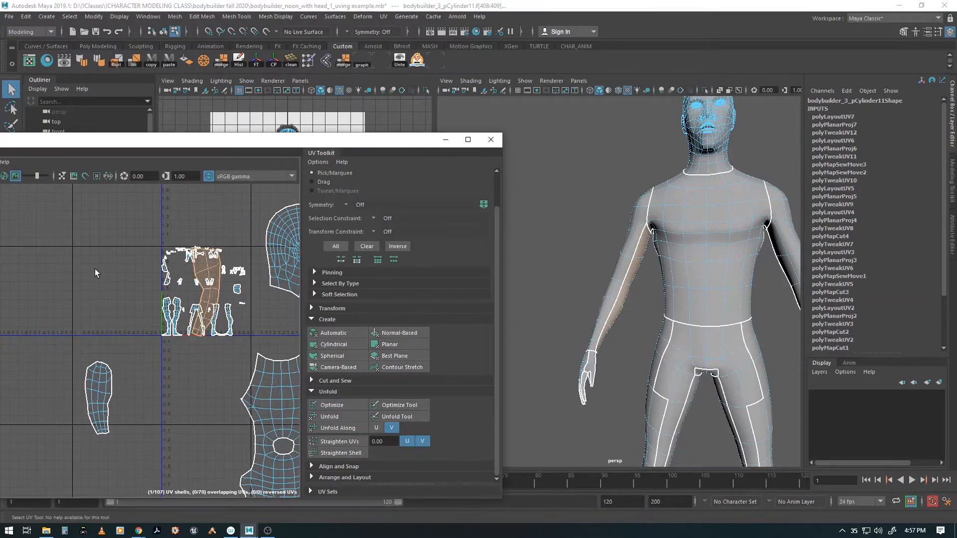
key("w")
left_click_drag(206, 293, 139, 407)
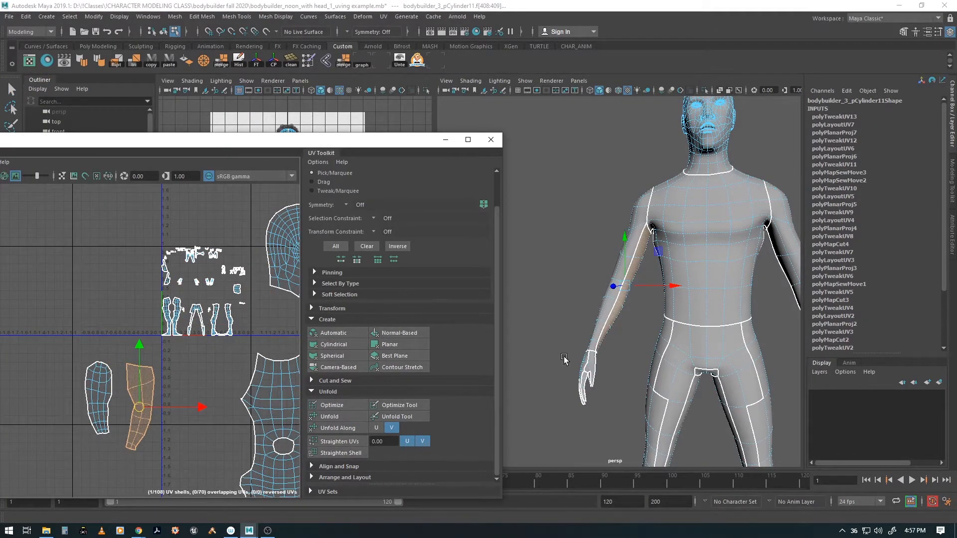
- Examine the borders between the inner and outer arm shells on the model from the front and back
left_click_drag(577, 352, 615, 332, "alt")
right_click_drag(615, 333, 658, 334, "alt")
middle_click_drag(663, 312, 675, 316, "alt")
left_click_drag(674, 316, 589, 208, "alt")
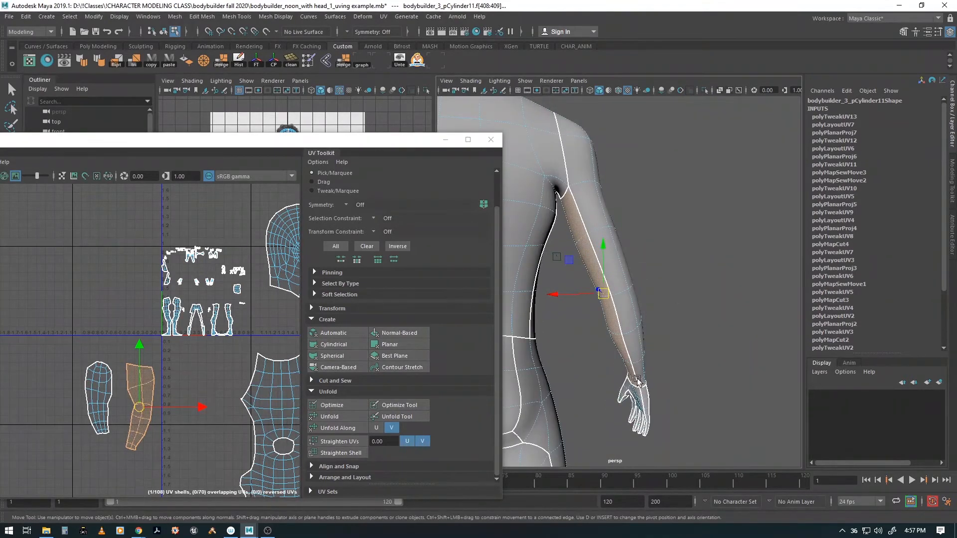
left_click_drag(683, 330, 648, 299, "alt")
middle_click_drag(633, 286, 673, 294, "alt")
right_click_drag(673, 294, 711, 288, "alt")
left_click_drag(712, 292, 620, 285, "alt")
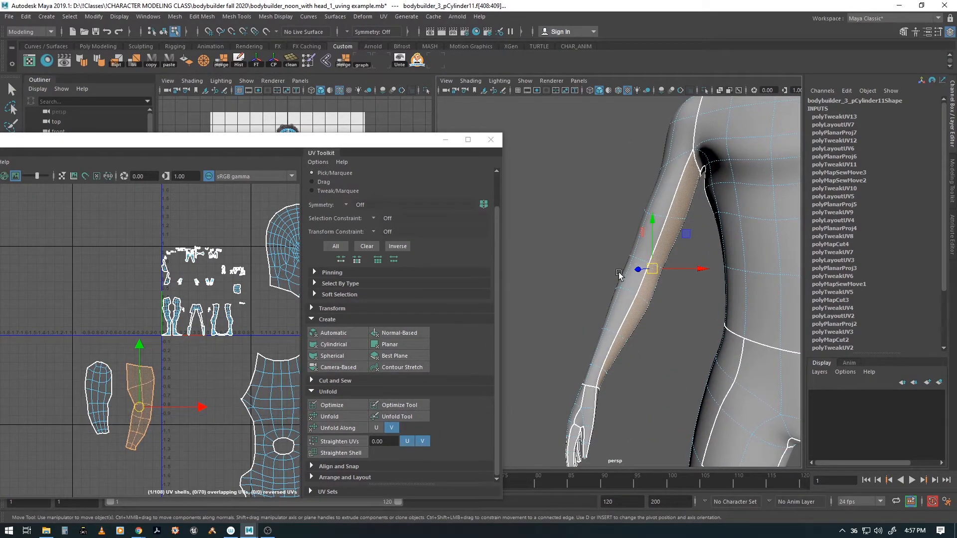
- Select the shared front border edges from armpit to wrist and join the two arm shells there with Move and Sew
key("F10")
key("q")
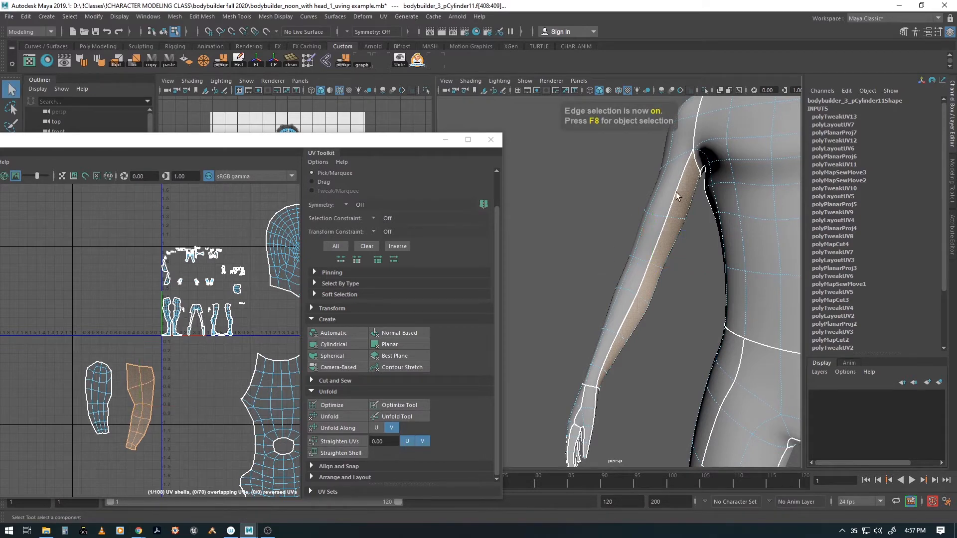
left_click(675, 196)
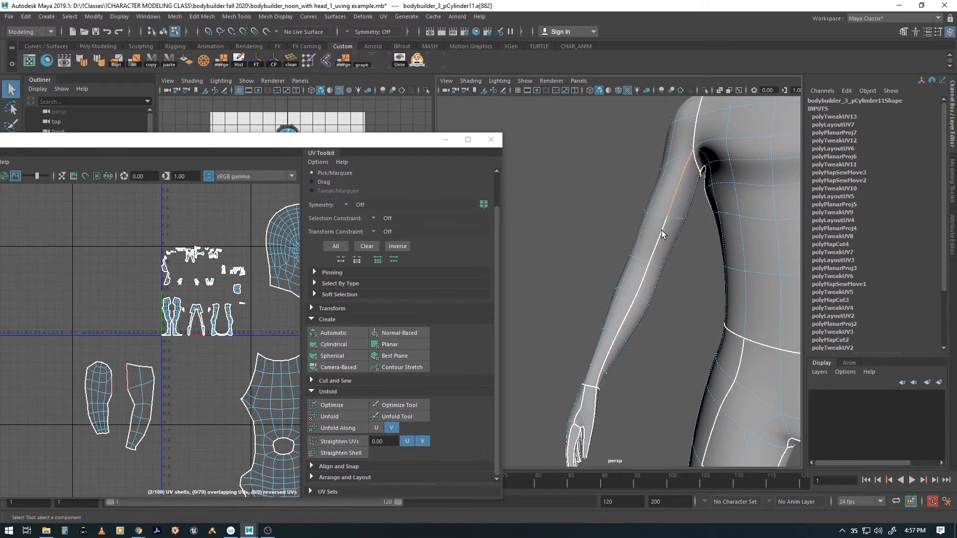
left_click(627, 319, "shift")
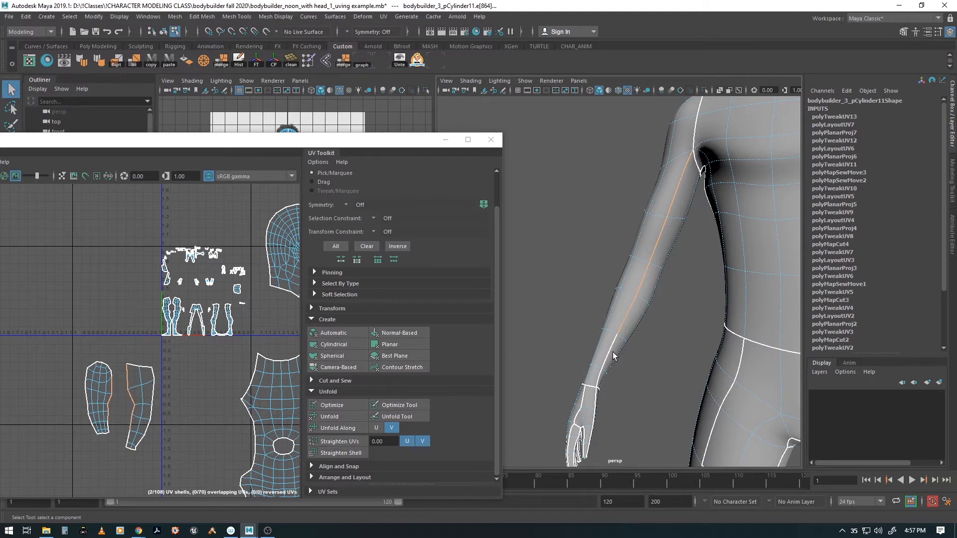
left_click(602, 378, "shift")
scroll(158, 407, "up", 5)
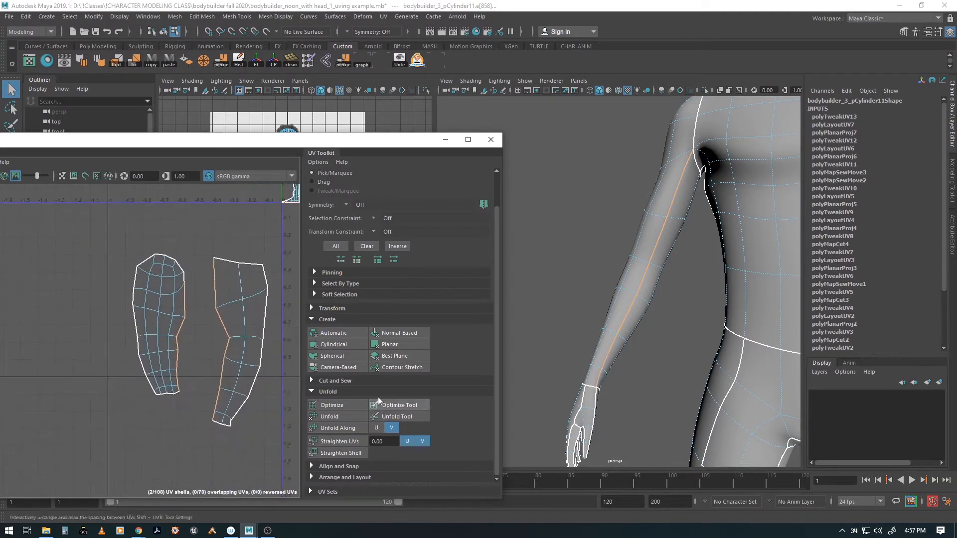
left_click_drag(708, 301, 610, 265, "alt")
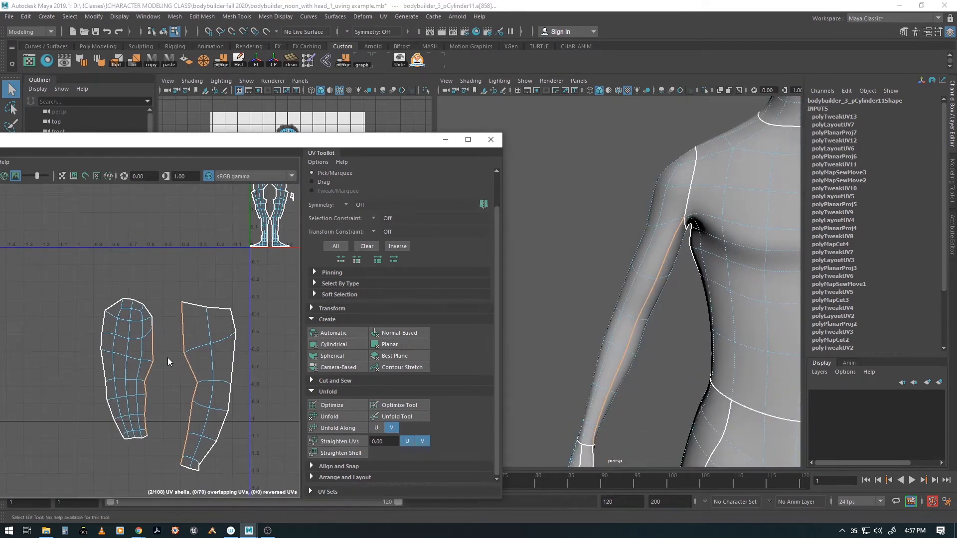
right_click_drag(168, 357, 214, 509)
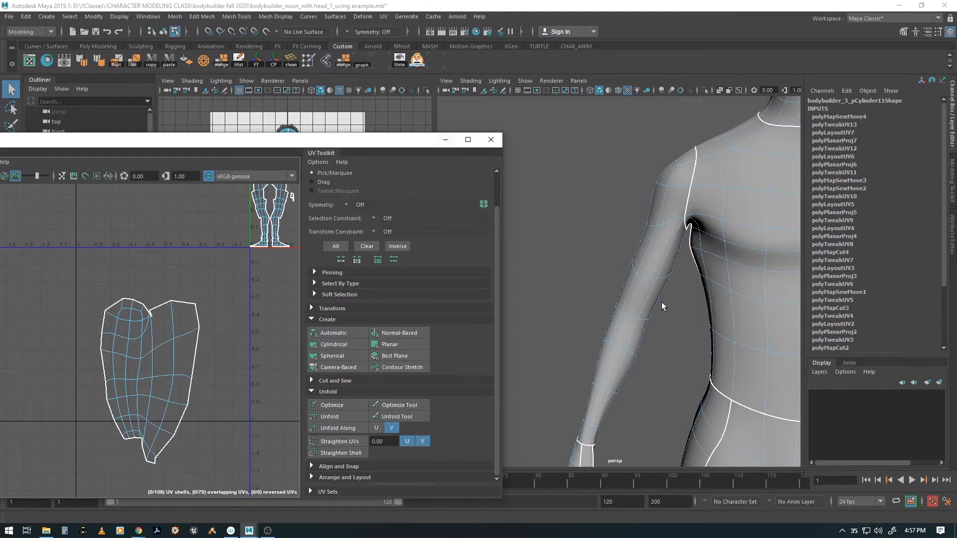
- Select the joined arm shell in UV space and unfold it
right_click_drag(662, 302, 598, 304, "alt")
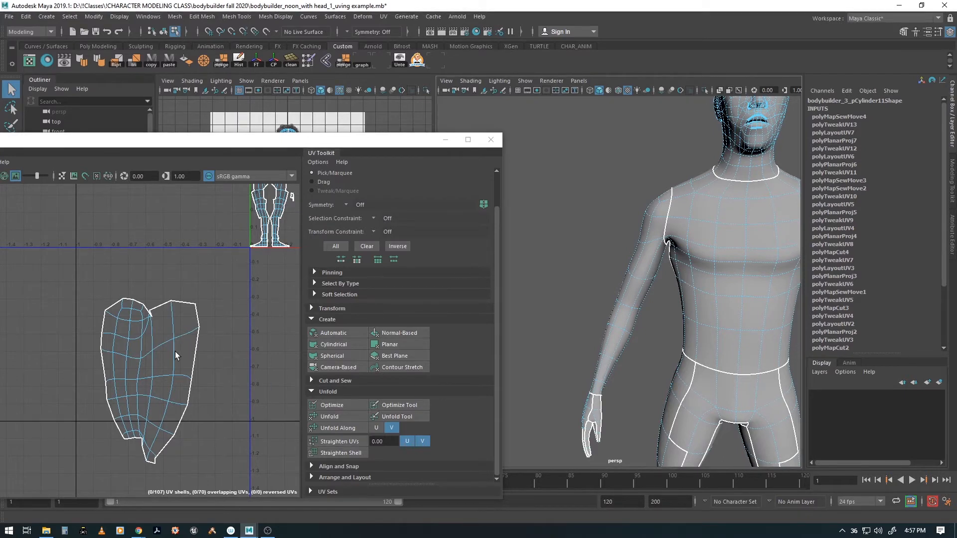
right_click_drag(160, 340, 159, 339)
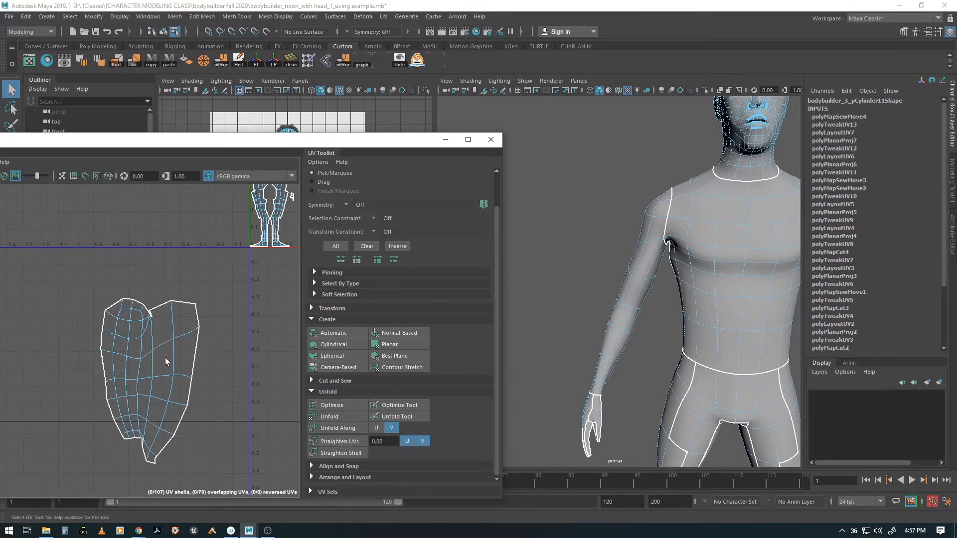
left_click(153, 331)
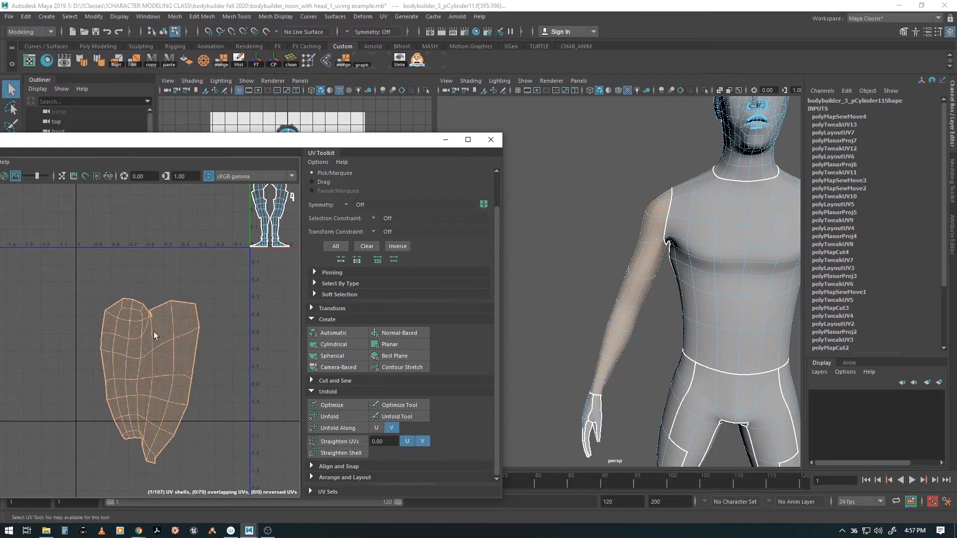
left_click(336, 417)
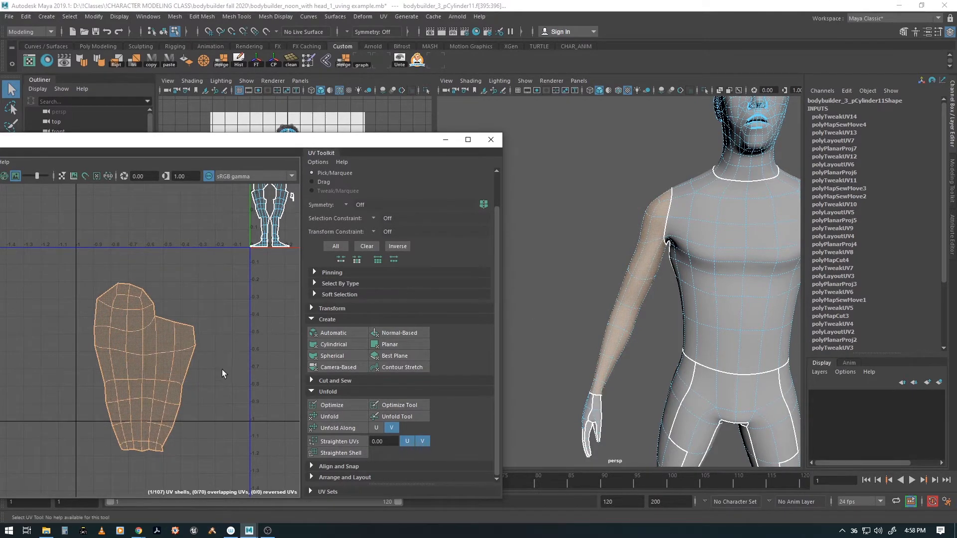
right_click_drag(235, 372, 81, 361, "alt")
right_click_drag(268, 374, 170, 372, "alt")
middle_click_drag(289, 367, 172, 362, "alt")
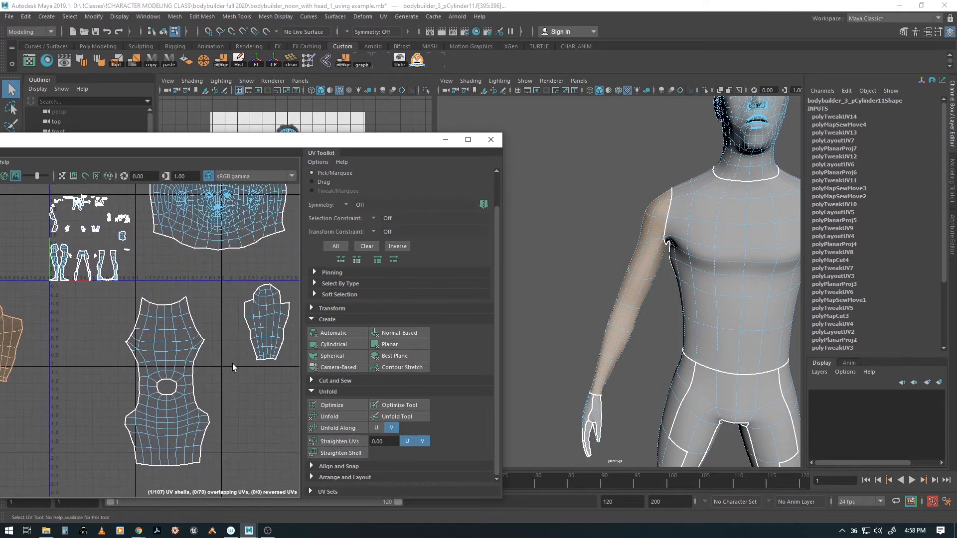
right_click_drag(232, 363, 182, 348, "alt")
middle_click_drag(131, 343, 148, 339, "alt")
key("w")
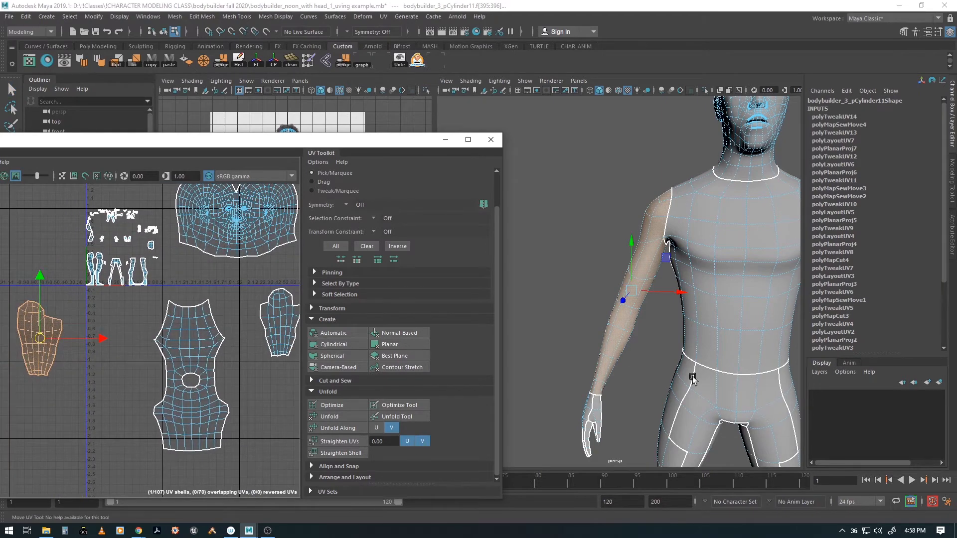
- Apply a Planar UV projection to the central front faces spanning the waist border and place their shell between the arm and torso shells
middle_click_drag(693, 379, 683, 333, "alt")
middle_click_drag(677, 384, 652, 370, "alt")
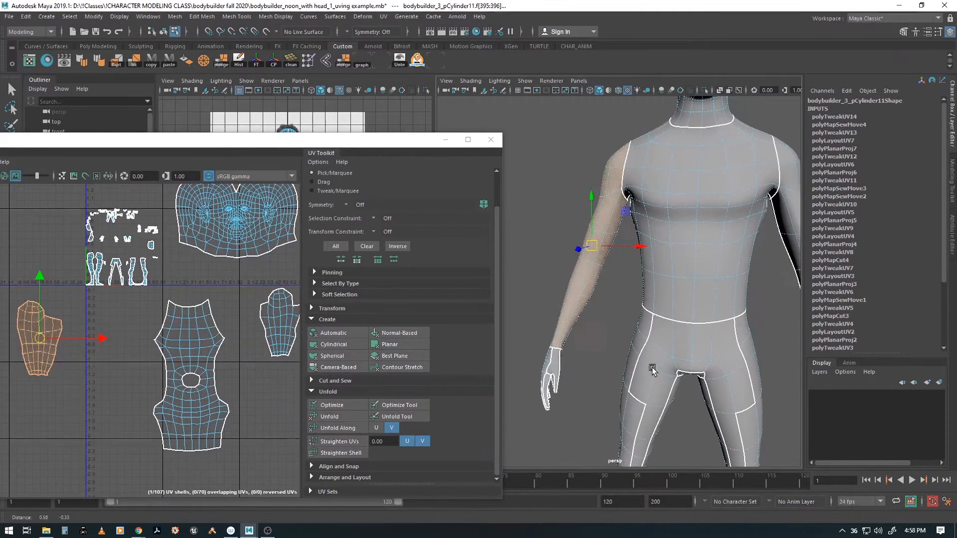
left_click_drag(652, 369, 683, 309, "alt")
left_click(680, 308)
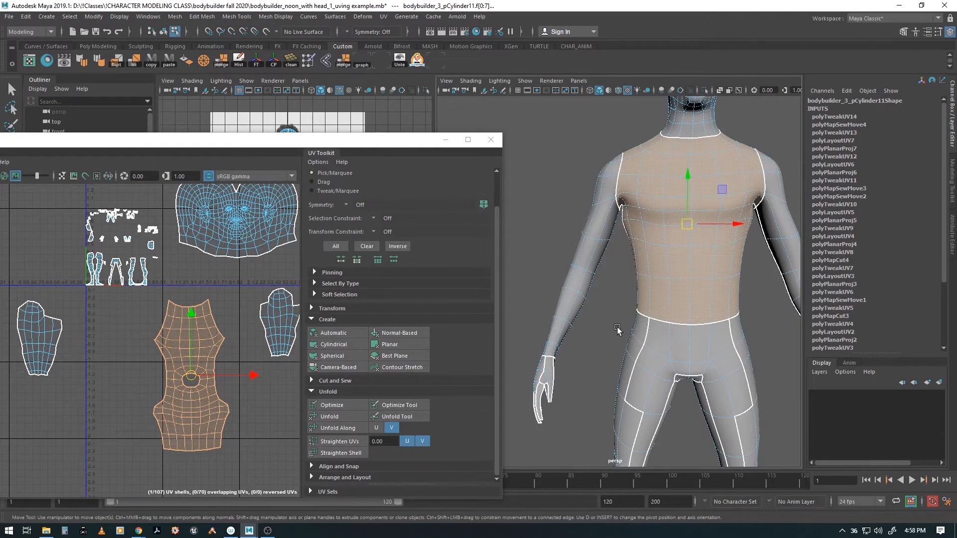
key("F11")
left_click(684, 312)
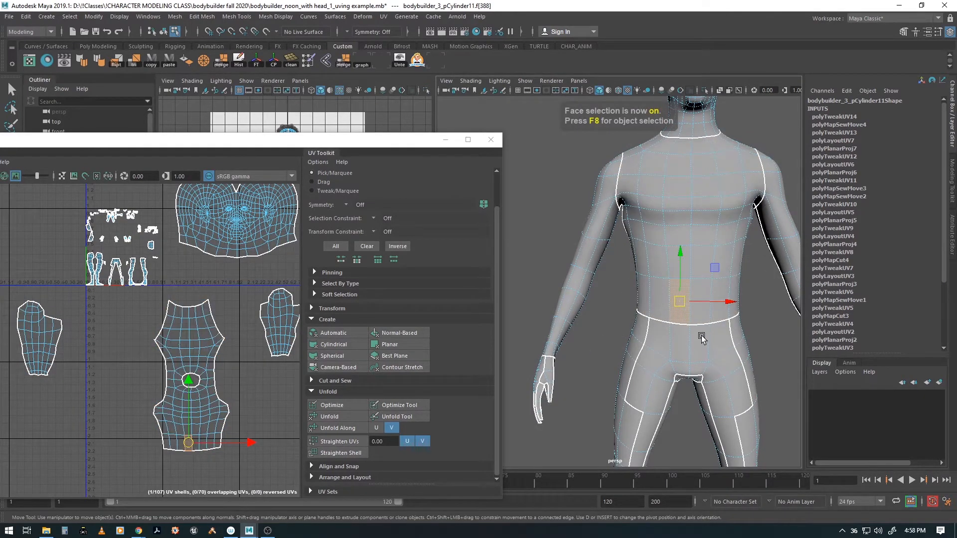
key("q")
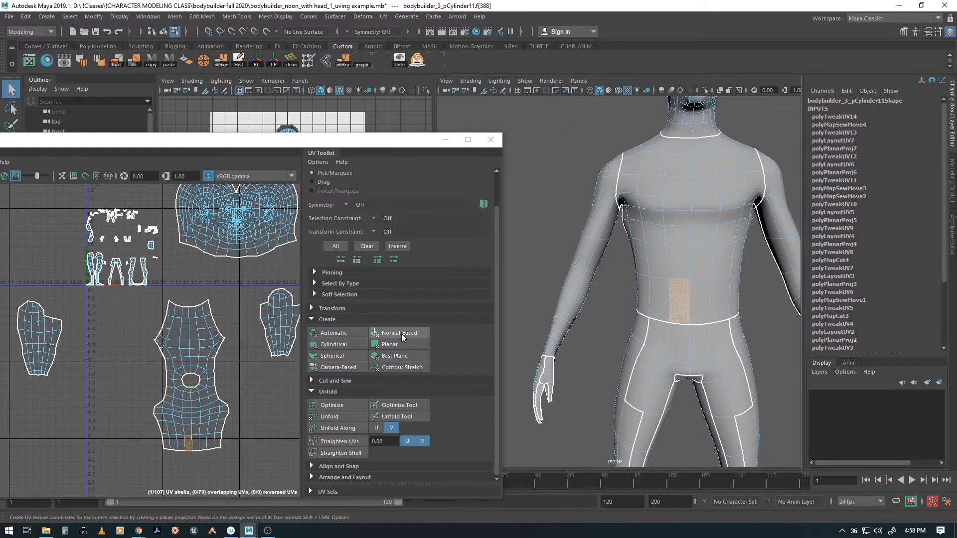
left_click(705, 312, "shift")
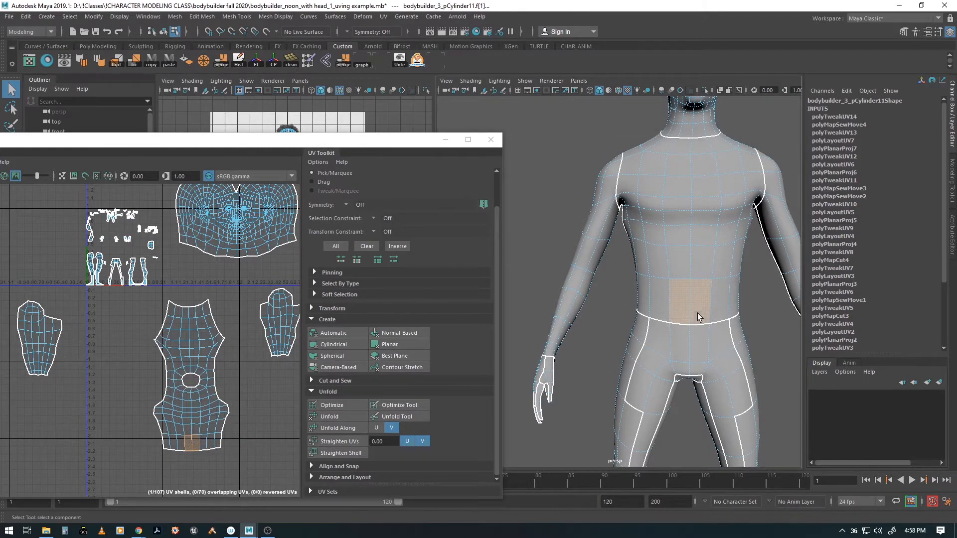
left_click(390, 345)
key("w")
left_click_drag(124, 246, 100, 382)
left_click_drag(661, 393, 703, 372, "alt")
left_click(769, 424)
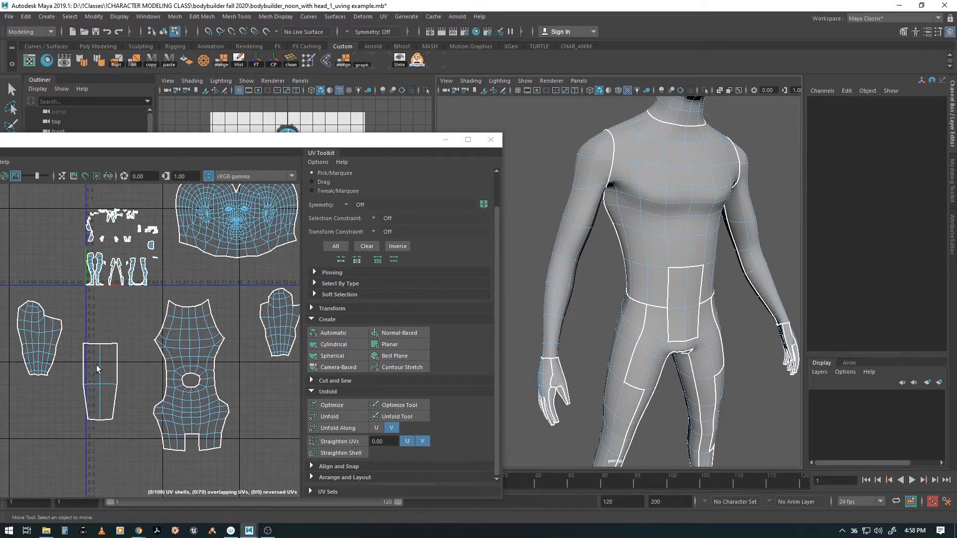
- Select the two abdomen faces of the projected waist patch, apply a Normal-Based projection and move the new shell below the other shells
key("F11")
left_click(678, 292)
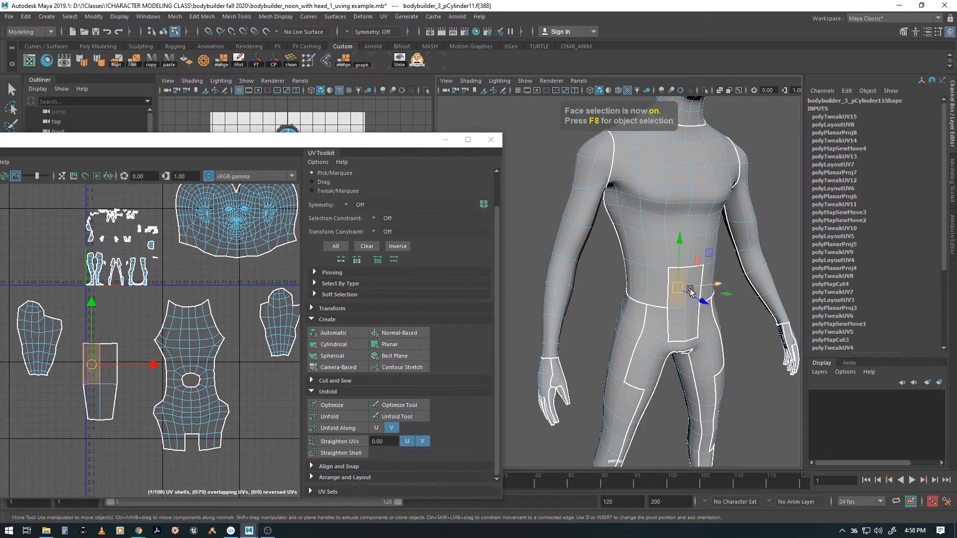
key("q")
left_click(696, 295, "shift")
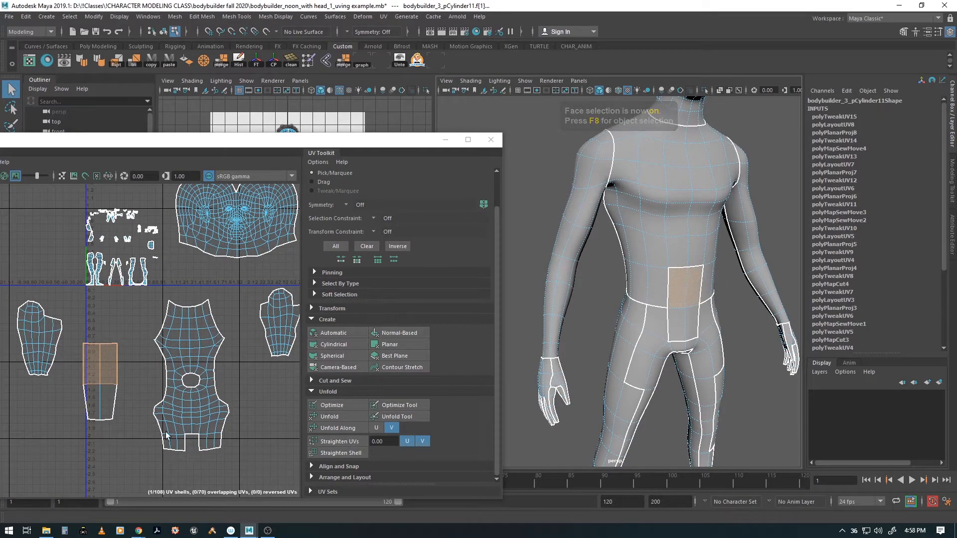
middle_click_drag(156, 377, 184, 369, "alt")
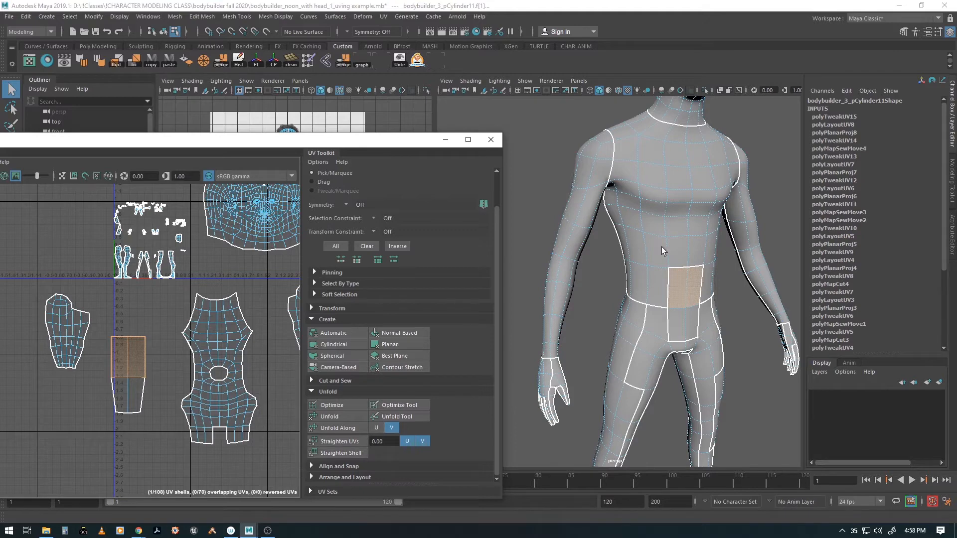
left_click(393, 333)
key("w")
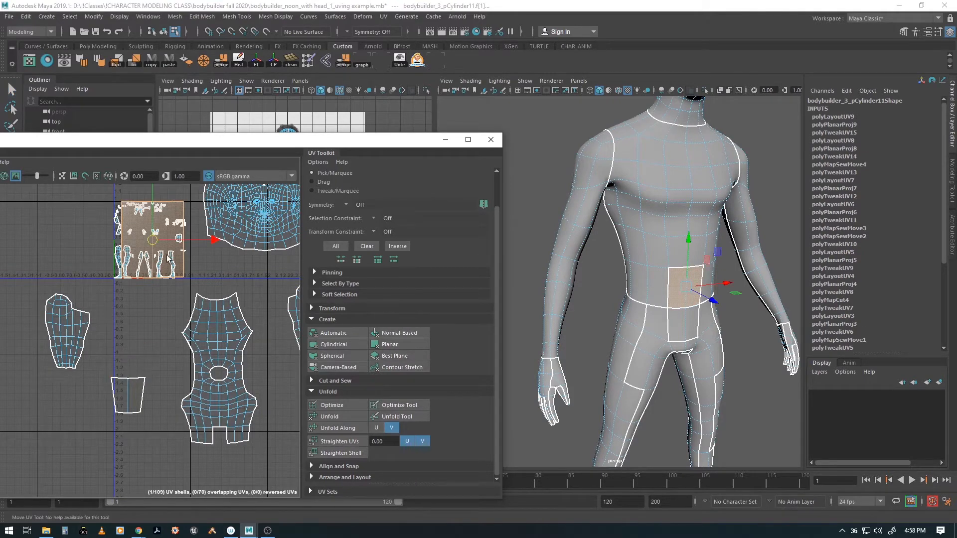
left_click_drag(155, 243, 83, 455)
middle_click_drag(229, 434, 205, 343, "alt")
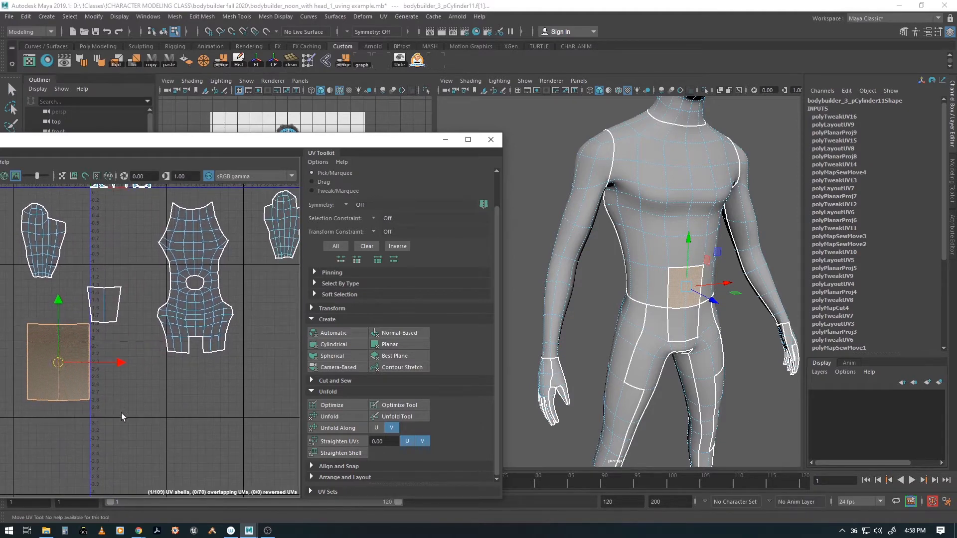
- Scale the abdomen shell down and place it just beneath the notch in the torso shell
left_click_drag(65, 358, 144, 426)
key("r")
key("w")
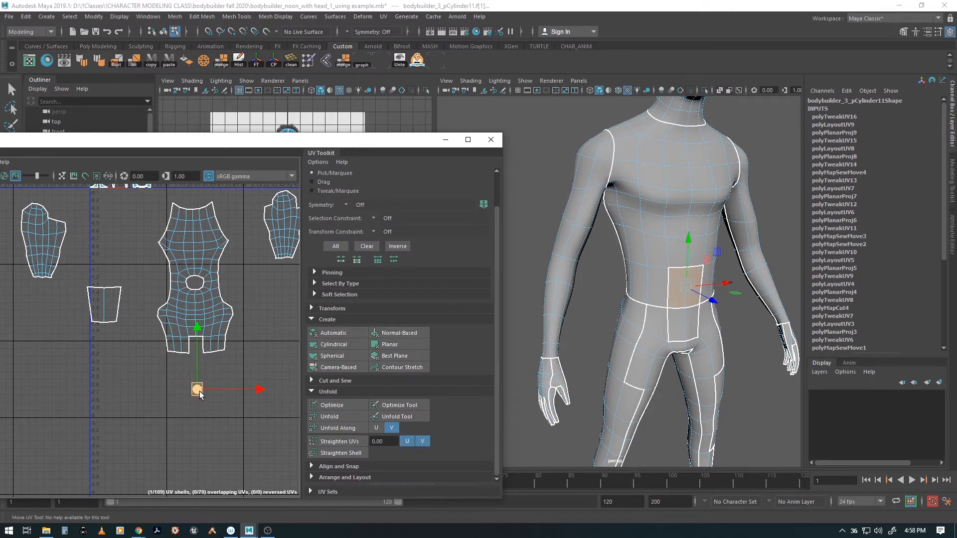
left_click_drag(200, 390, 196, 367)
- Select the side and upper border edges of the torso shell's notch and join the abdomen faces there with Move and Sew
right_click_drag(124, 388, 356, 384, "alt")
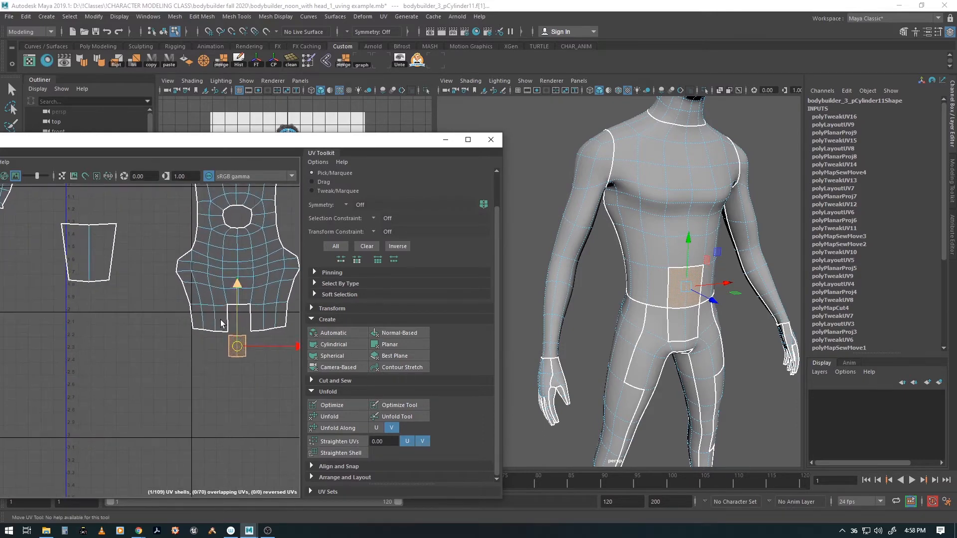
middle_click_drag(222, 324, 123, 376, "alt")
right_click_drag(122, 376, 197, 382, "alt")
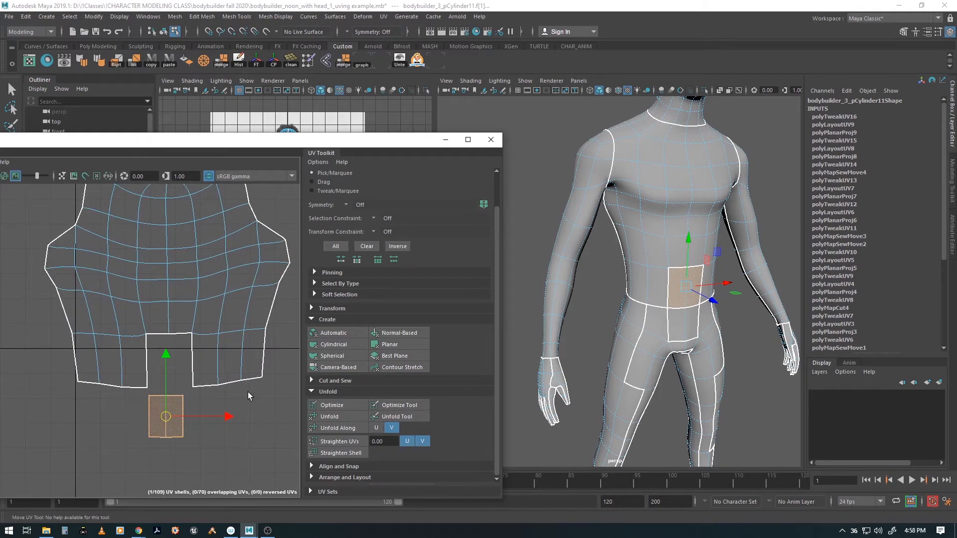
key("F10")
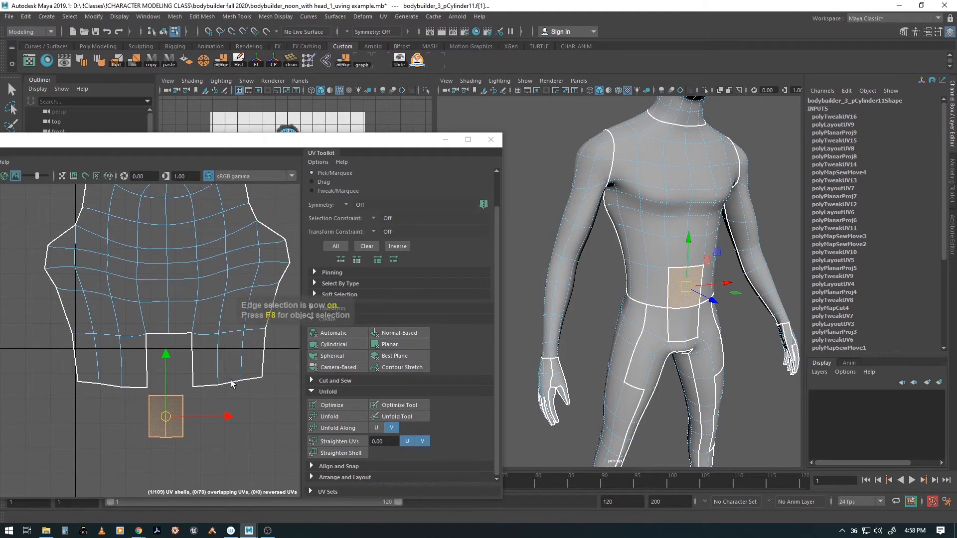
left_click(147, 358)
key("q")
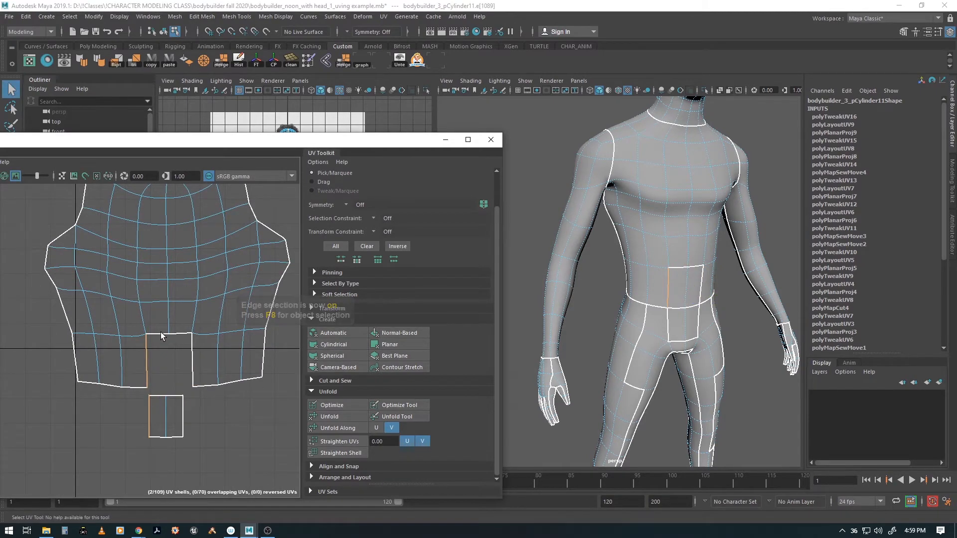
left_click(185, 334, "shift")
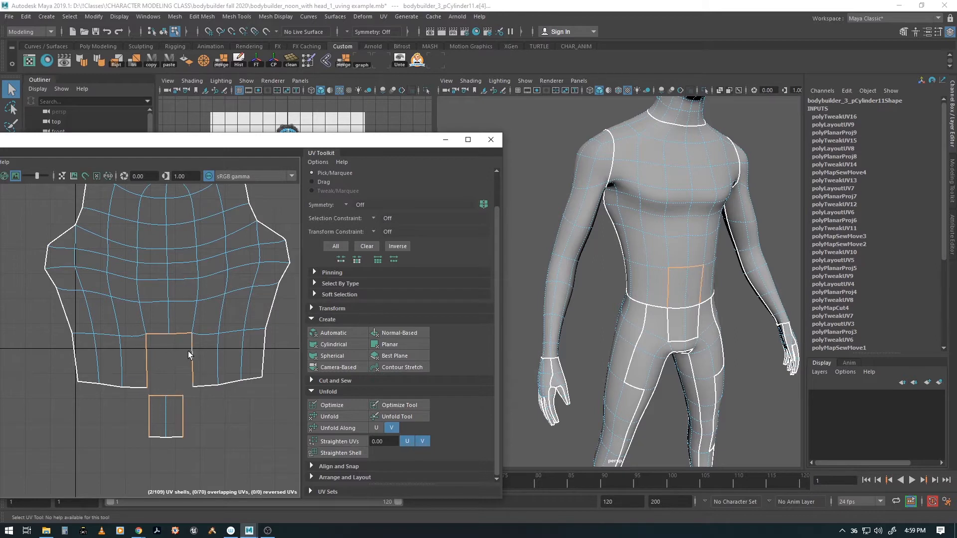
right_click_drag(217, 390, 255, 472)
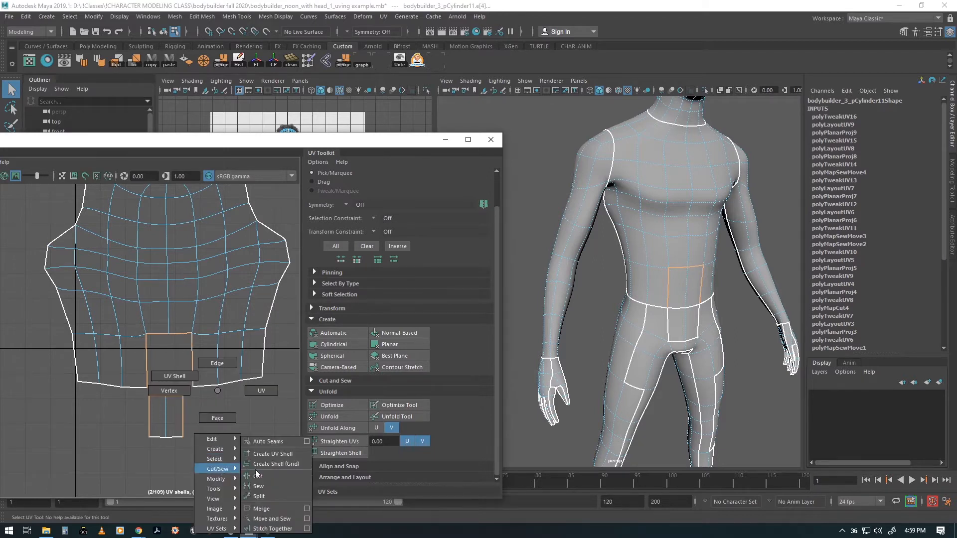
right_click_drag(271, 519, 271, 519)
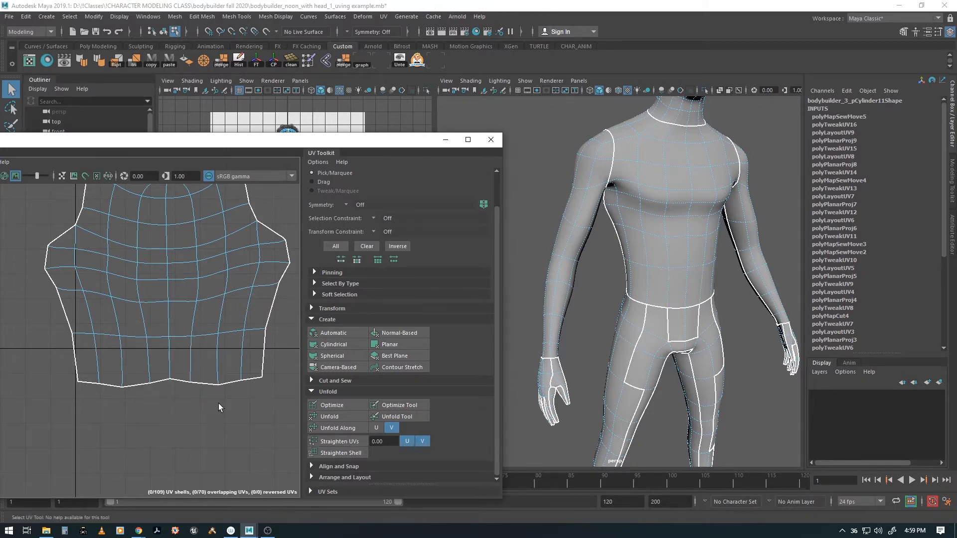
- Select the whole torso shell, including the rejoined abdomen faces, and unfold it
right_click_drag(225, 391, 184, 381)
left_click(189, 309)
left_click(347, 416)
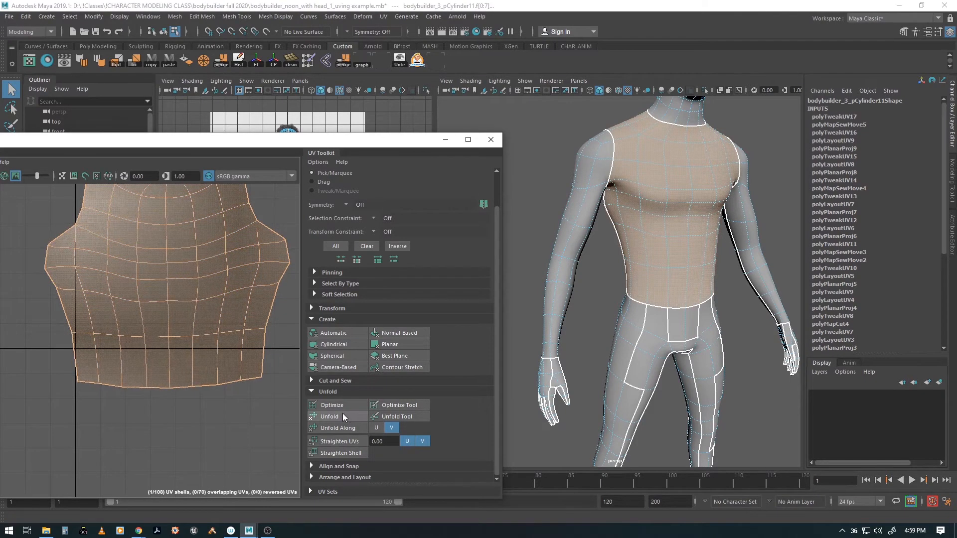
right_click_drag(233, 345, 193, 340, "alt")
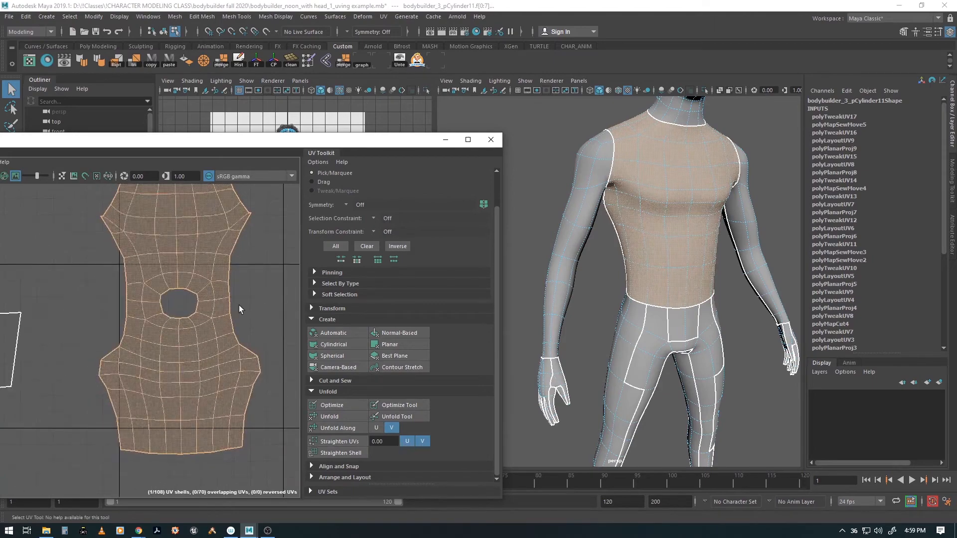
middle_click_drag(238, 305, 245, 345, "alt")
right_click_drag(259, 344, 125, 312, "alt")
middle_click_drag(196, 337, 196, 306, "alt")
right_click_drag(233, 306, 134, 299, "alt")
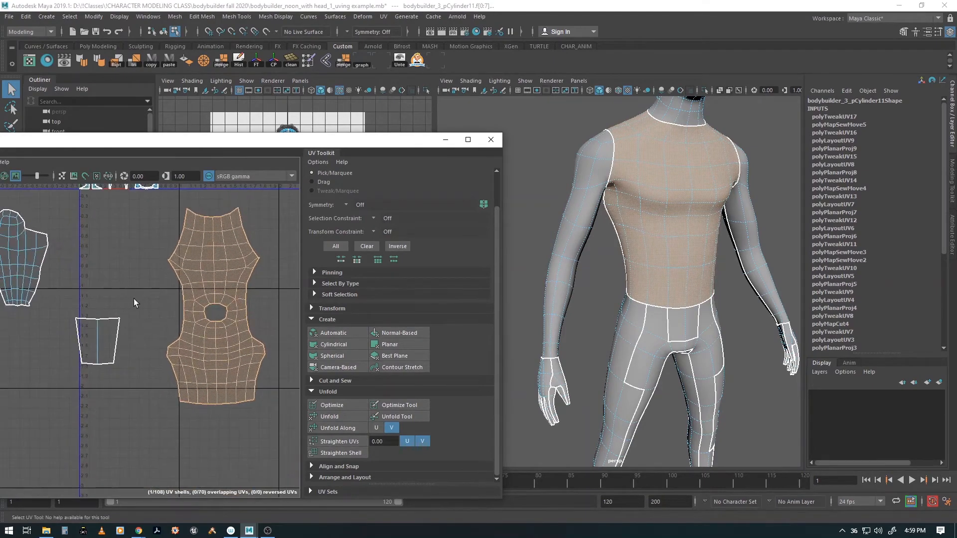
middle_click_drag(226, 270, 241, 315, "alt")
right_click_drag(241, 315, 192, 309, "alt")
- Select the faces of one hand and examine its UV borders up close and from the front of the body
left_click_drag(630, 289, 536, 294, "alt")
middle_click_drag(782, 306, 634, 274, "alt")
left_click_drag(643, 238, 715, 331)
left_click_drag(656, 323, 716, 282, "alt")
key("f")
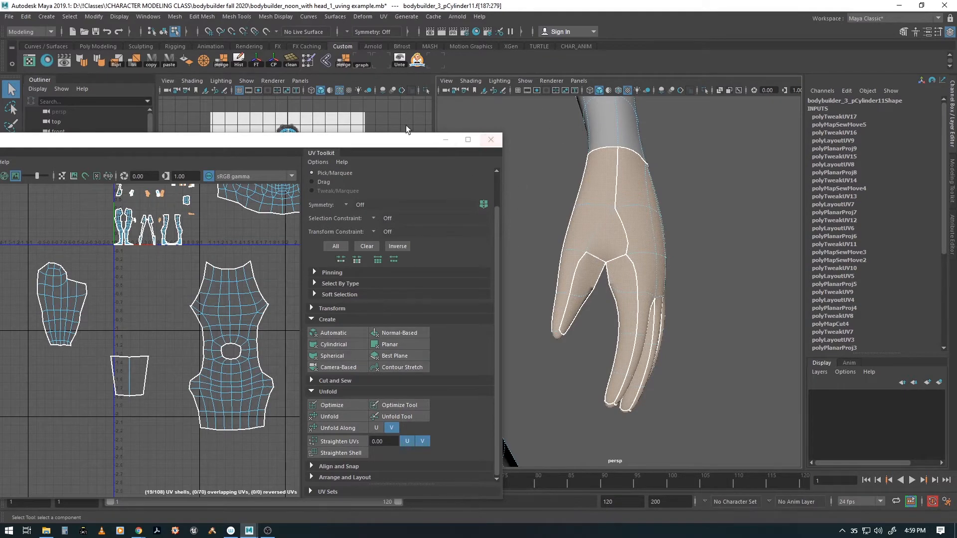
right_click_drag(603, 244, 468, 231, "alt")
middle_click_drag(665, 245, 801, 271, "alt")
left_click_drag(752, 277, 629, 255, "alt")
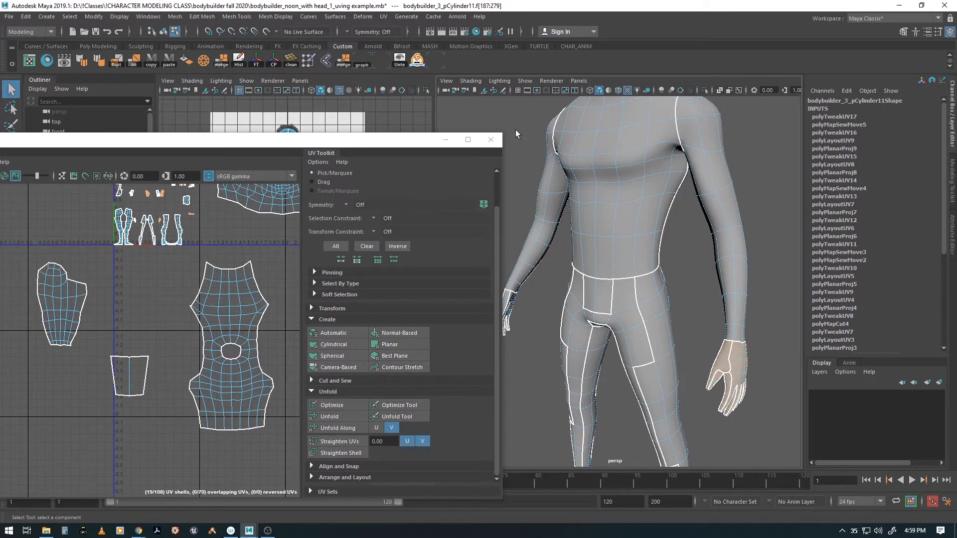
- Close the UV editor, return to object selection and save the scene
left_click(491, 139)
left_click_drag(663, 239, 589, 253, "alt")
key("F8")
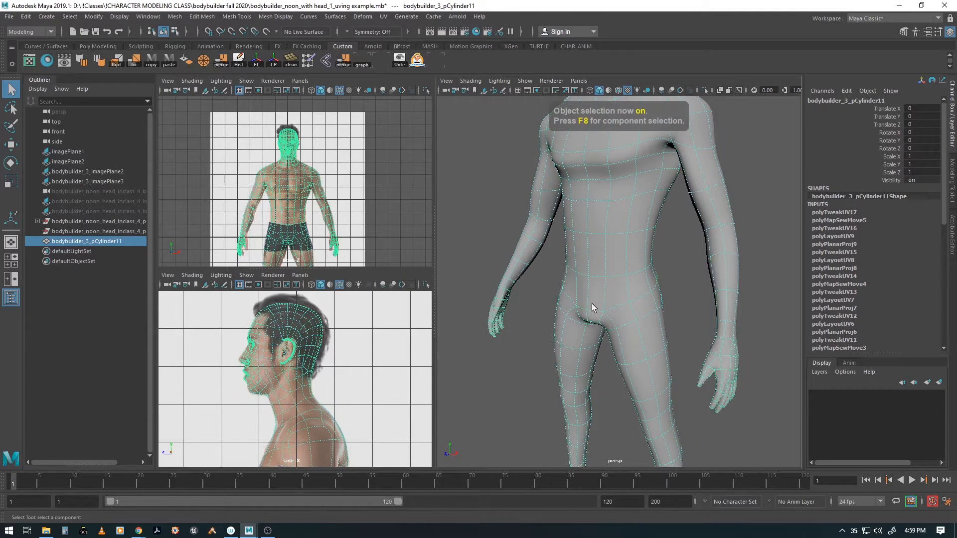
key("ctrl+s")
- Run Cleanup on the body with Select matching polygons and Nonmanifold geometry to check for nonmanifold faces
key("space")
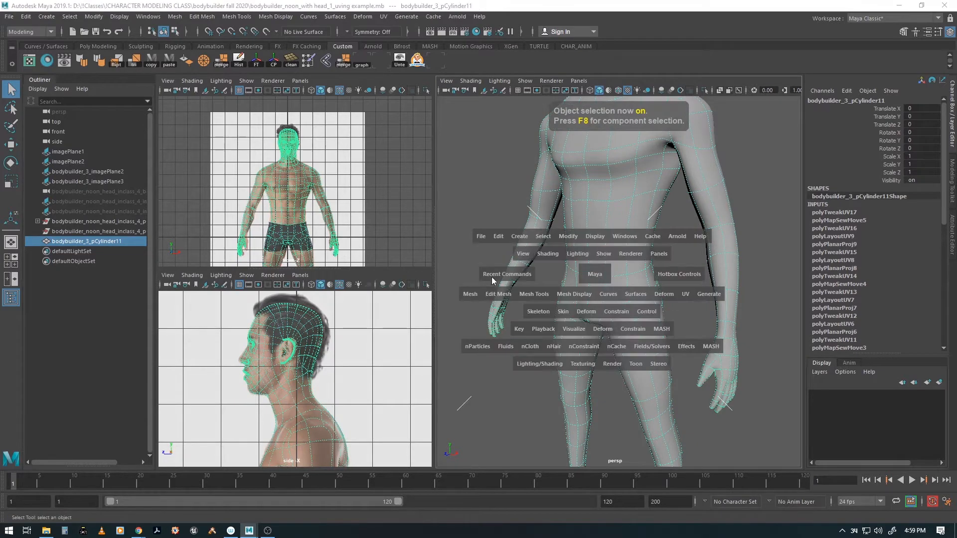
left_click(473, 294)
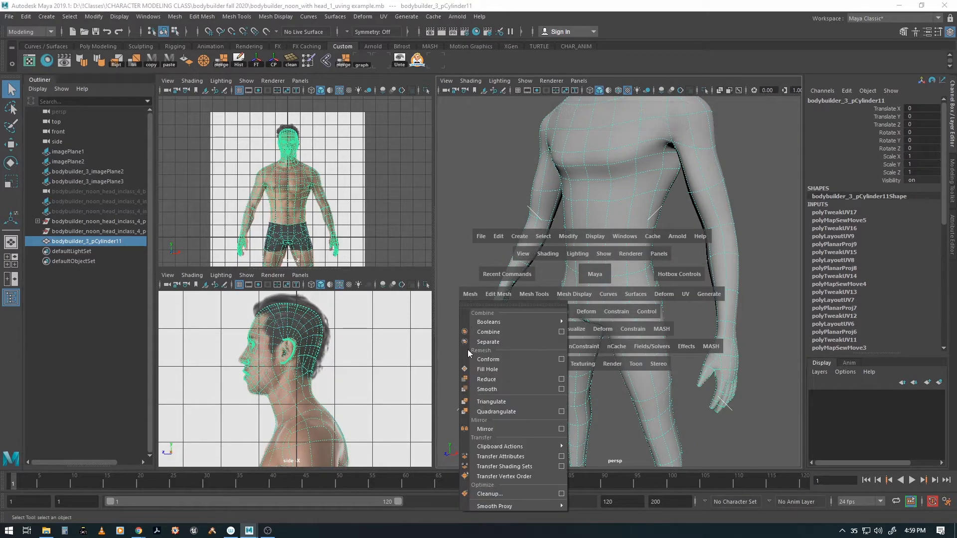
left_click(561, 495)
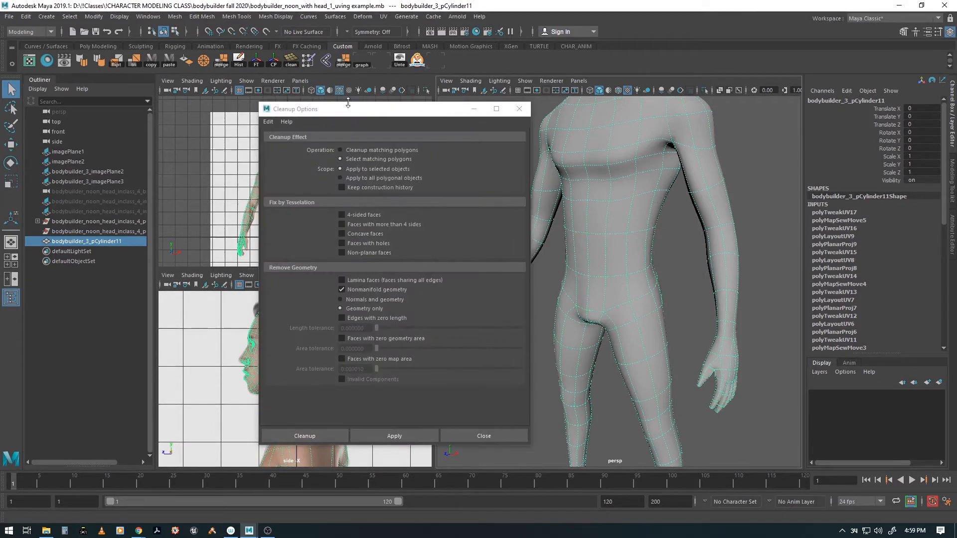
left_click_drag(359, 111, 287, 120)
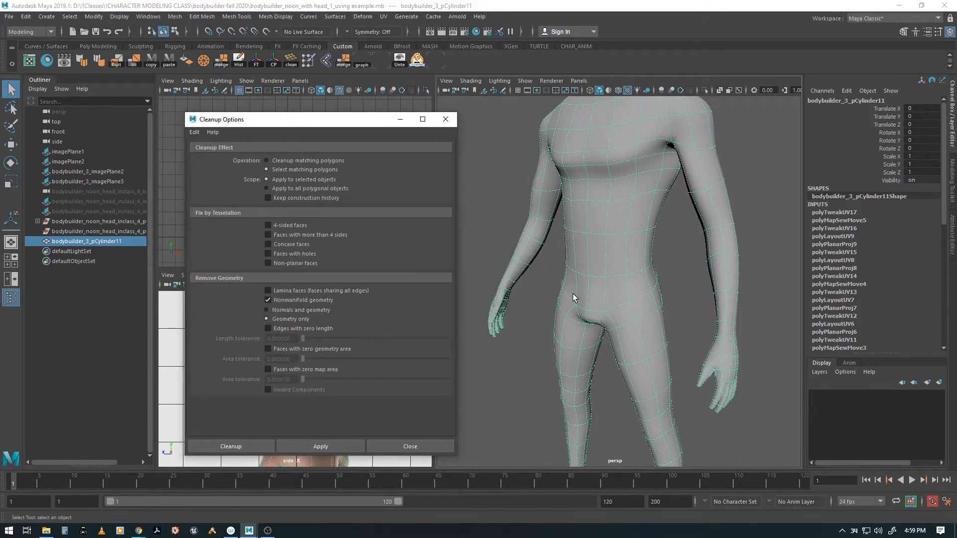
left_click_drag(627, 295, 662, 301, "alt")
right_click_drag(663, 301, 735, 312, "alt")
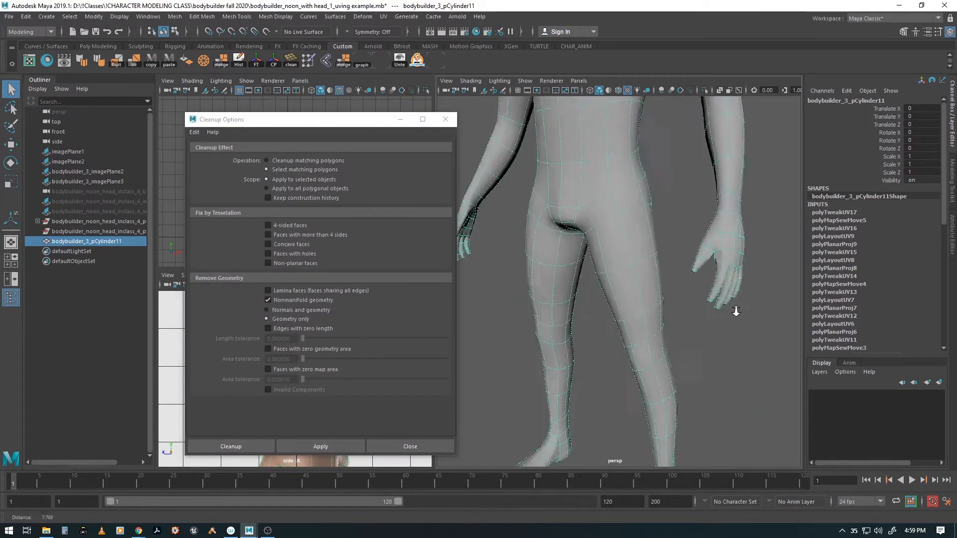
middle_click_drag(708, 339, 697, 322, "alt")
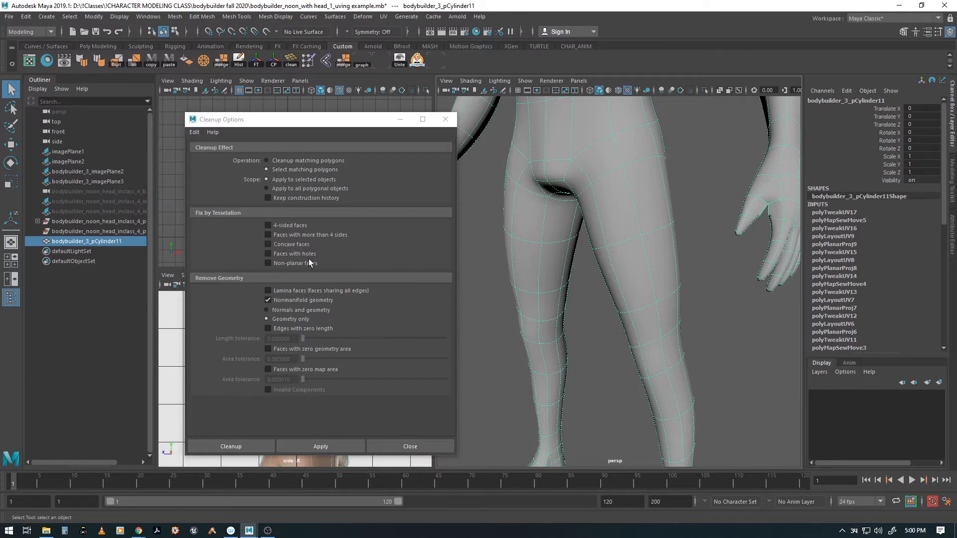
left_click(334, 441)
scroll(653, 310, "down", 5)
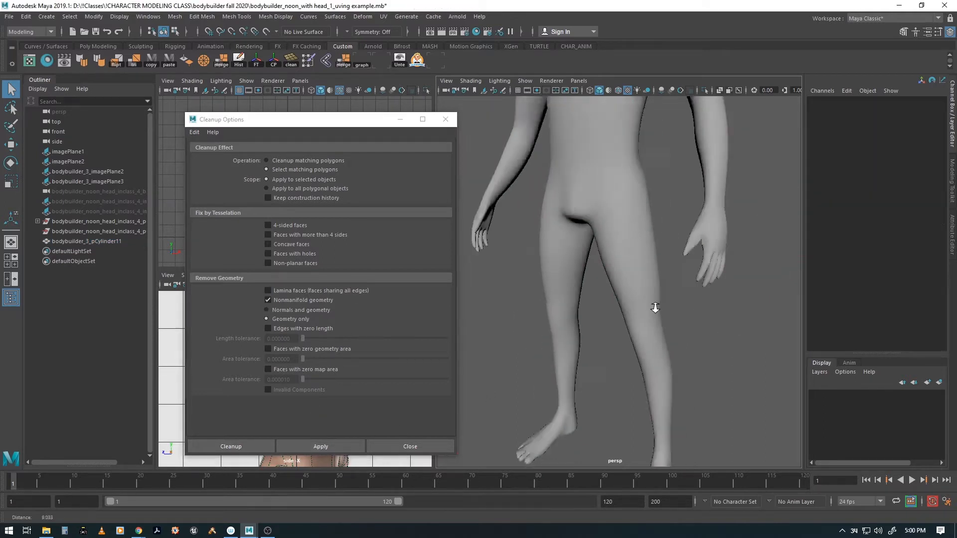
- Reselect the body, repeat the nonmanifold geometry check, and select the whole character again
left_click(632, 295)
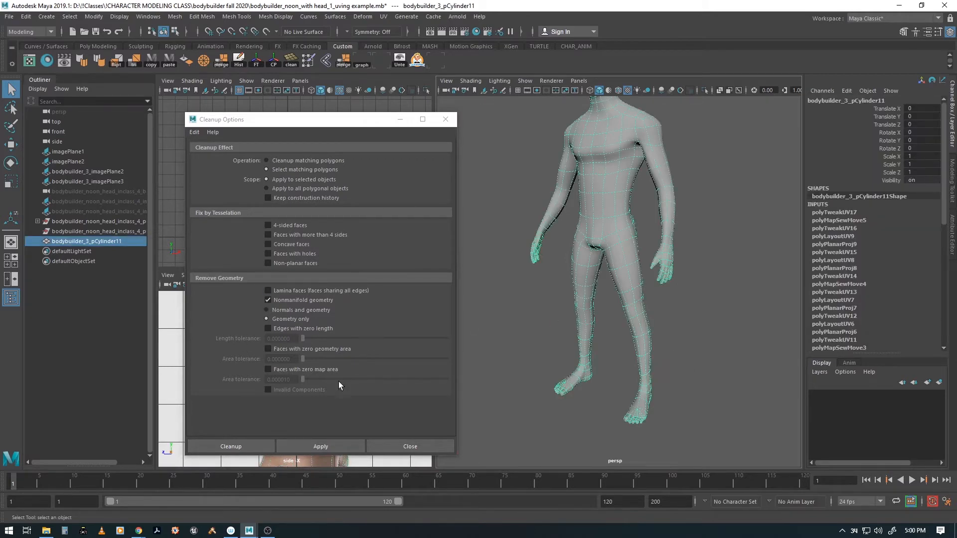
left_click(305, 443)
left_click(632, 324)
middle_click_drag(632, 324, 651, 303, "alt")
left_click_drag(651, 302, 593, 306, "alt")
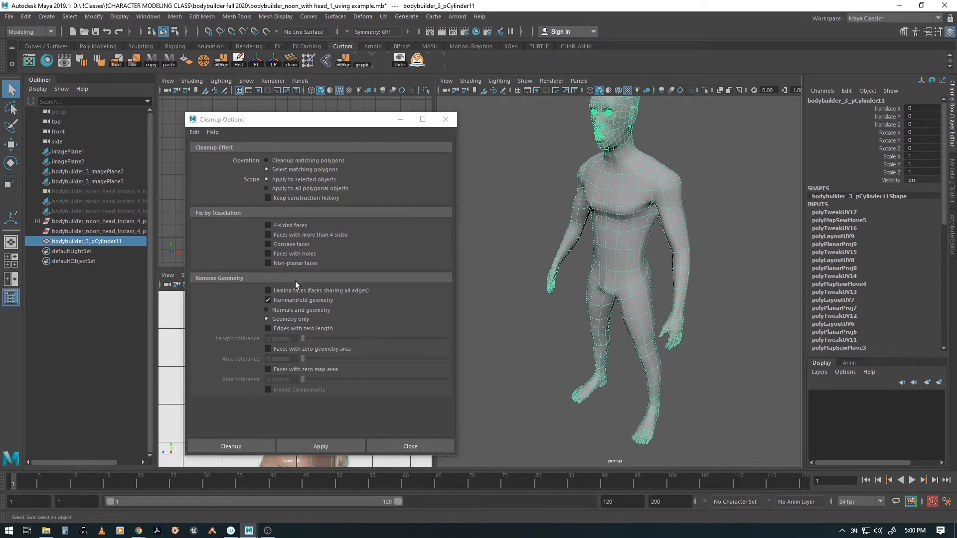
- Switch the Cleanup check from nonmanifold geometry to faces with more than 4 sides, apply it and inspect the matching faces on the feet
left_click(269, 300)
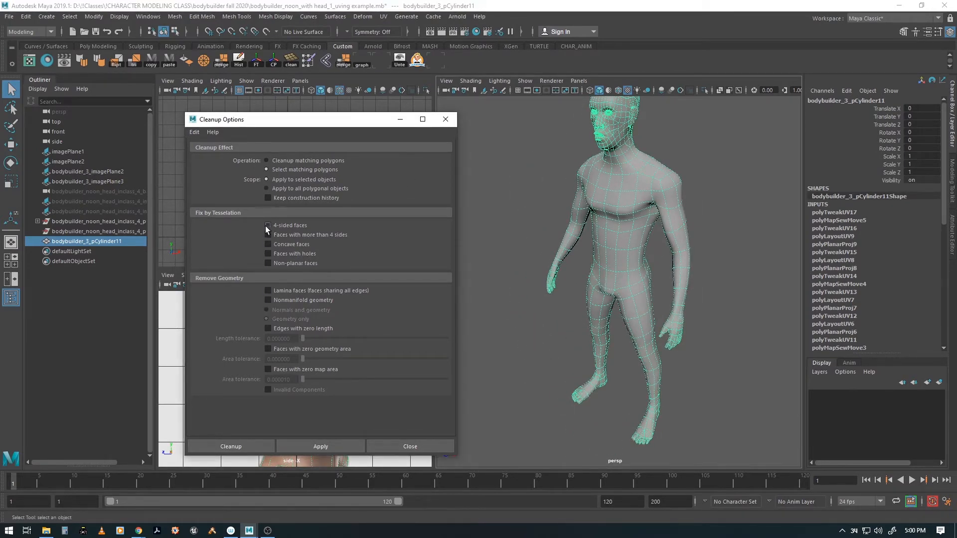
left_click(315, 447)
left_click_drag(576, 292, 657, 342, "alt")
key("f")
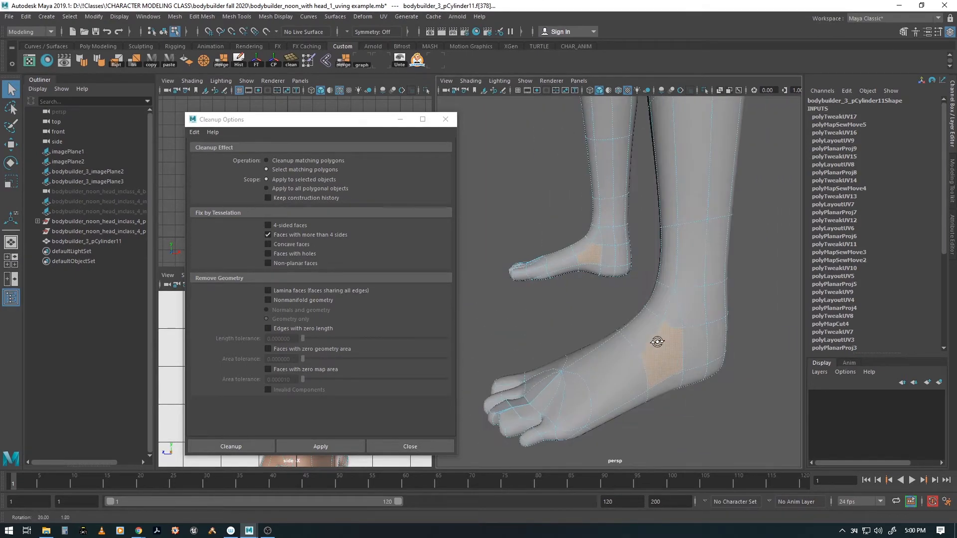
middle_click_drag(657, 342, 690, 337, "alt")
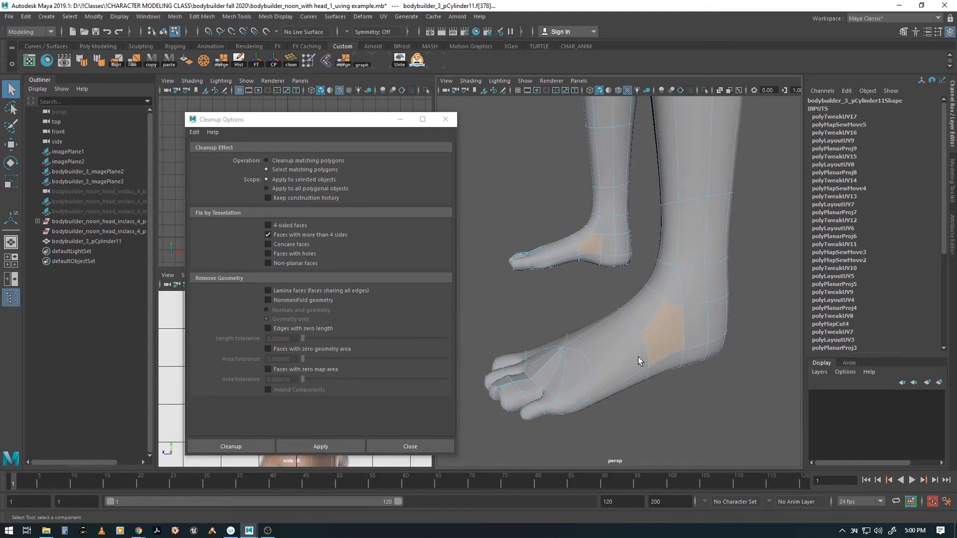
scroll(615, 330, "up", 2)
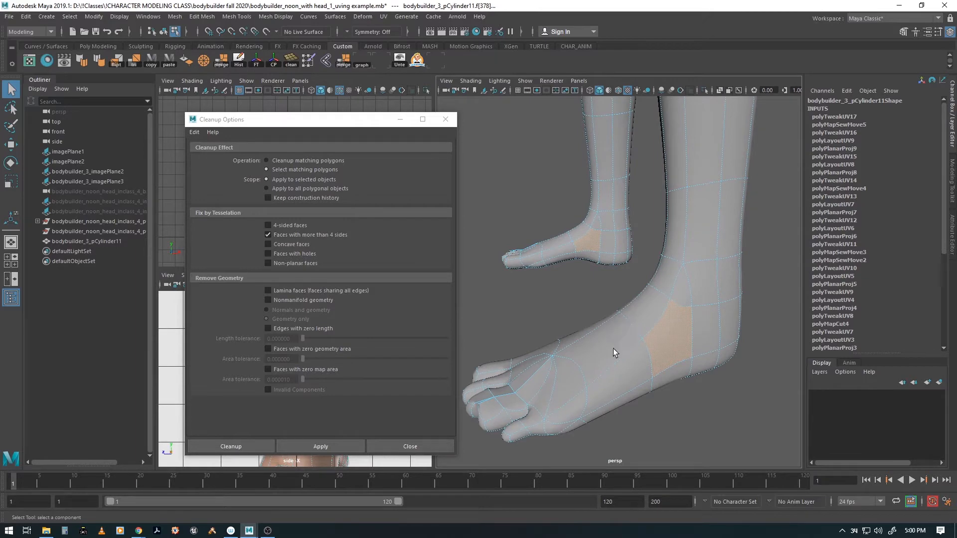
left_click_drag(613, 352, 657, 350, "alt")
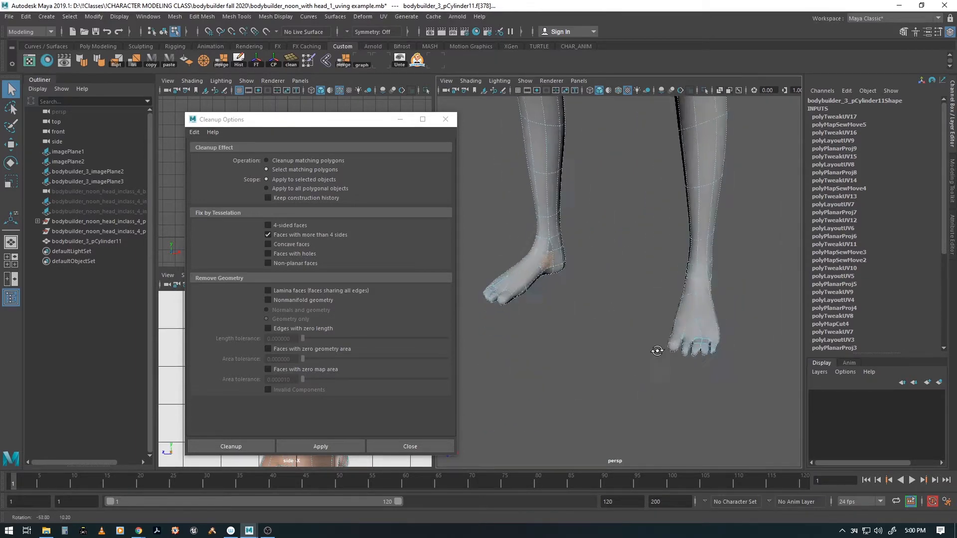
scroll(648, 351, "up", 5)
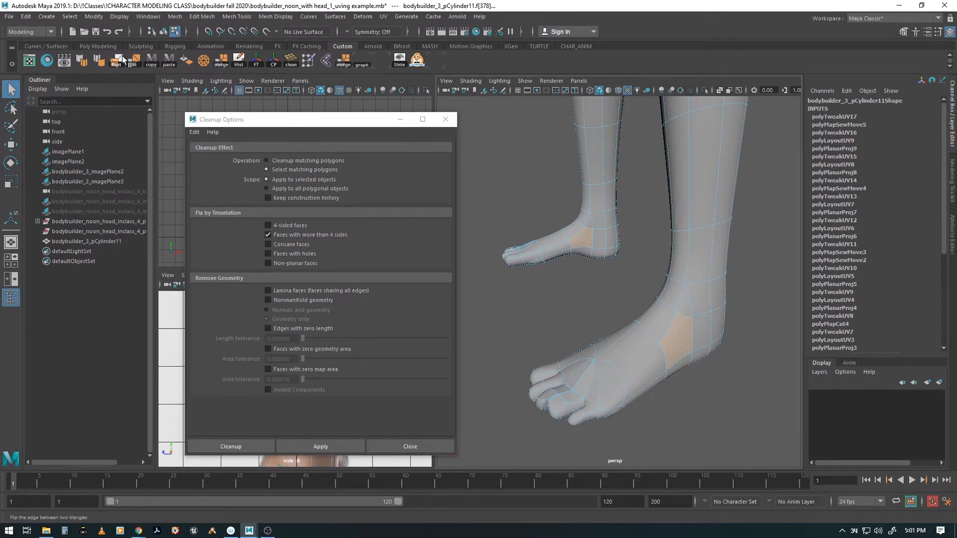
- Triangulate the selected many-sided faces at the ankles and close the Cleanup options
left_click(137, 58)
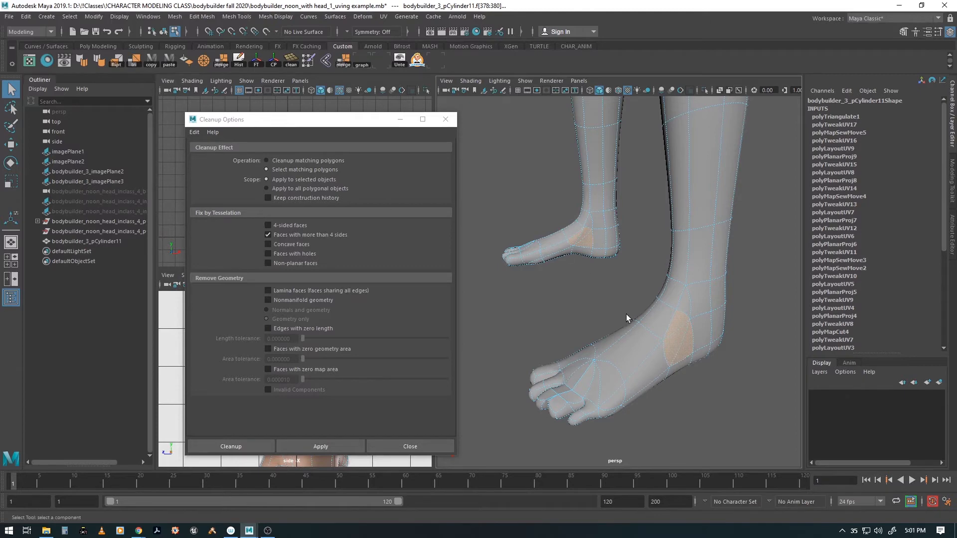
left_click_drag(626, 317, 544, 292, "alt")
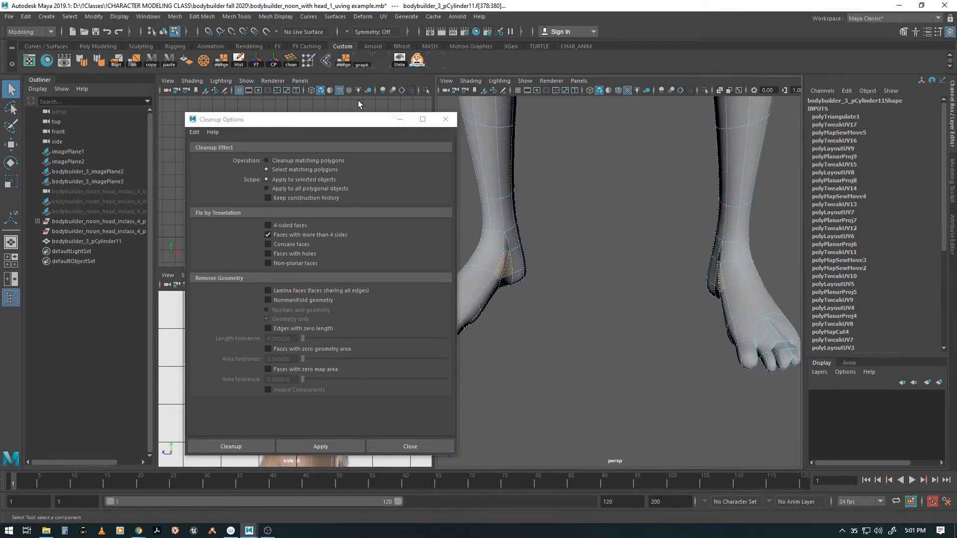
left_click(444, 121)
- View one foot in wireframe and narrow a face selection down to the inner faces between the third and fourth toes
left_click_drag(656, 279, 527, 280, "alt")
right_click_drag(526, 280, 658, 307, "alt")
left_click_drag(658, 308, 579, 275, "alt")
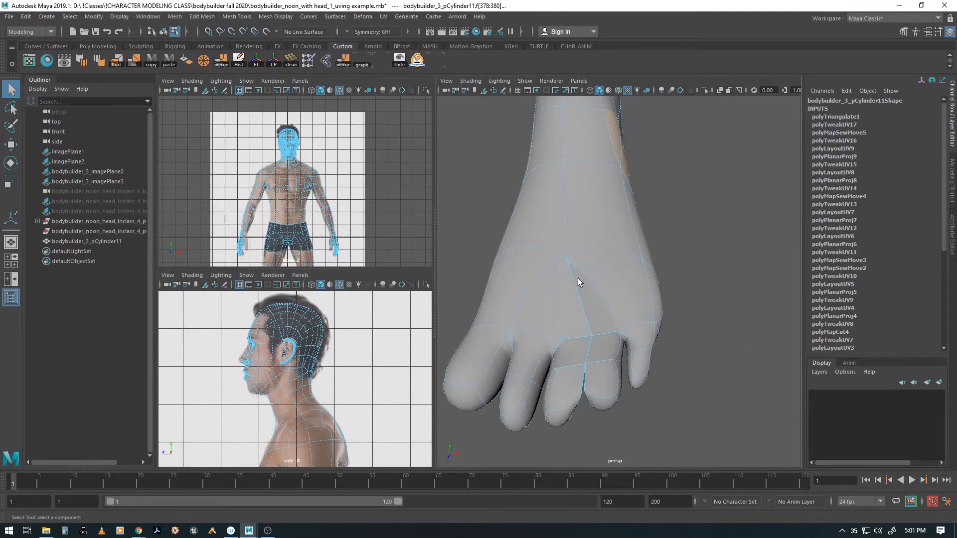
key("4")
left_click_drag(614, 364, 677, 313, "alt")
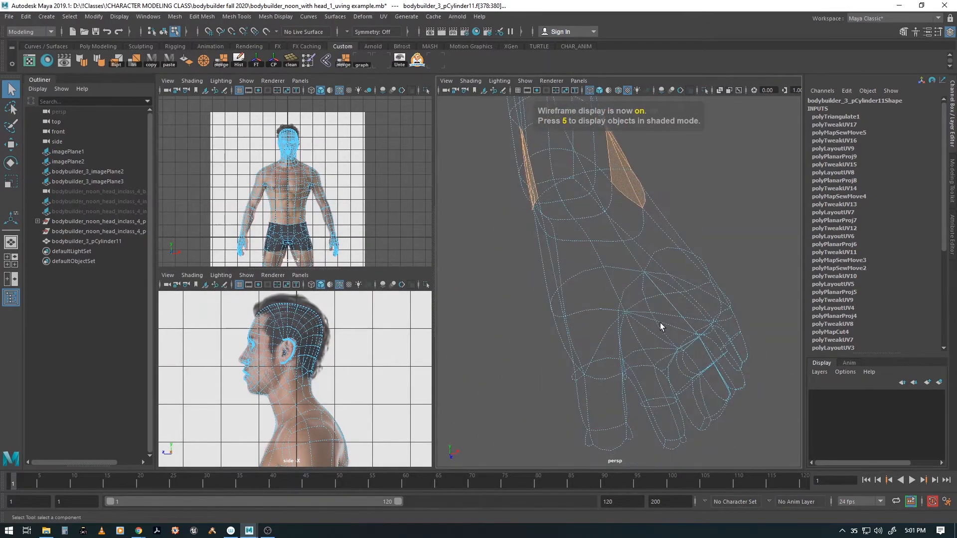
key("F11")
left_click(710, 363)
left_click_drag(713, 366, 702, 385, "alt")
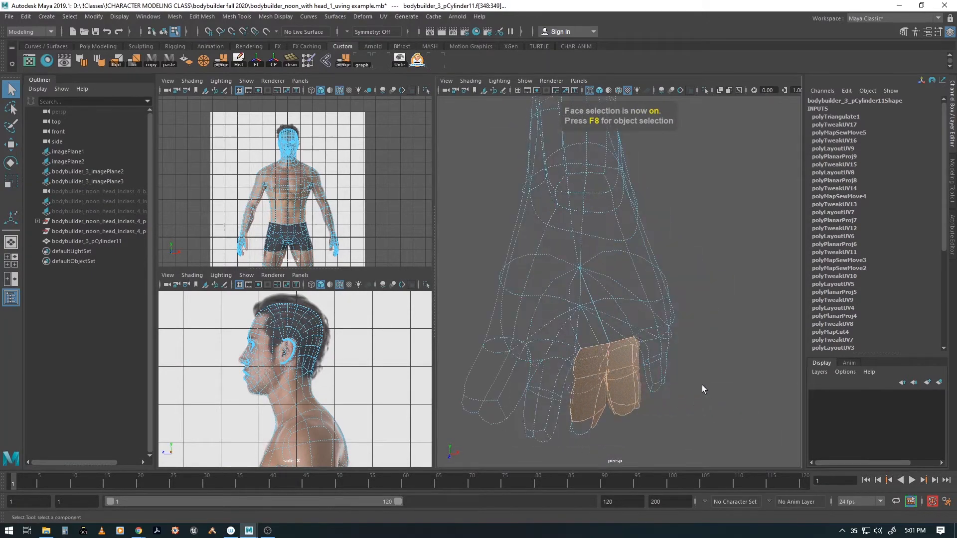
left_click_drag(628, 341, 658, 432, "ctrl")
left_click_drag(566, 341, 626, 406, "ctrl")
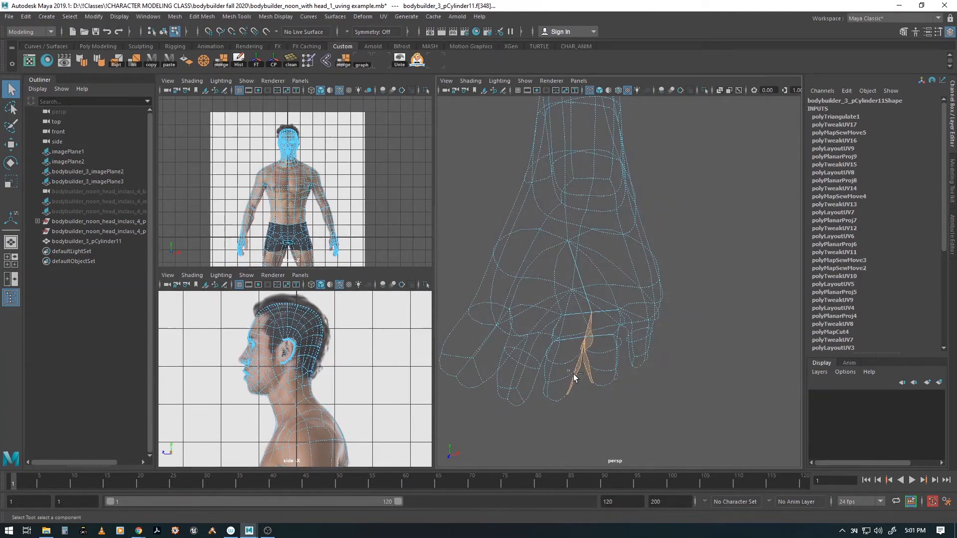
left_click_drag(573, 374, 584, 390, "ctrl")
- Frame the selected face between the toes and examine the joined third and fourth toes in shaded display
left_click_drag(586, 392, 632, 410, "alt")
key("f")
mouse_move(695, 391)
left_mouse_down("alt")
mouse_move(661, 383)
mouse_move(651, 363)
mouse_move(691, 371)
mouse_move(694, 388)
left_mouse_up("alt")
right_click_drag(698, 382, 688, 334, "alt")
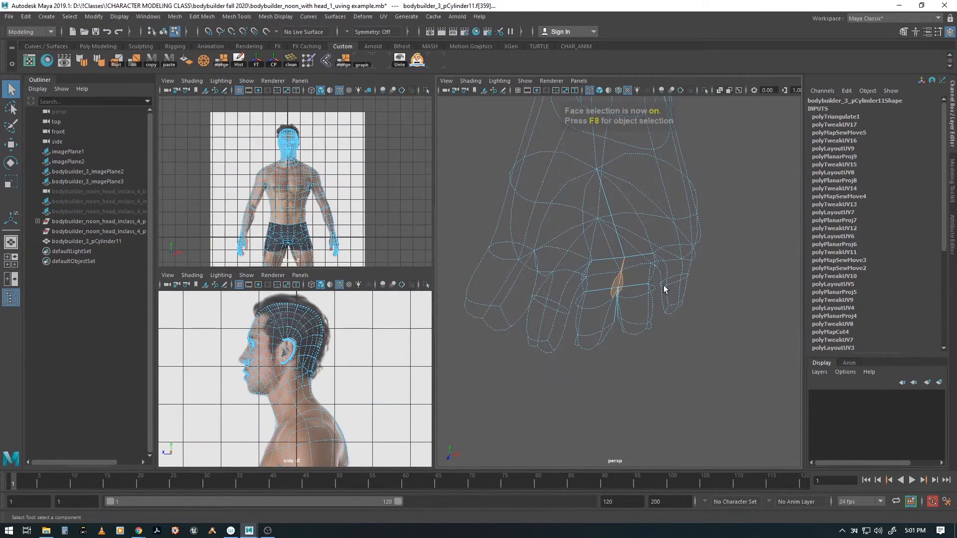
mouse_move(663, 285)
left_mouse_down("alt")
mouse_move(603, 351)
mouse_move(579, 351)
mouse_move(693, 352)
left_mouse_up("alt")
key("5")
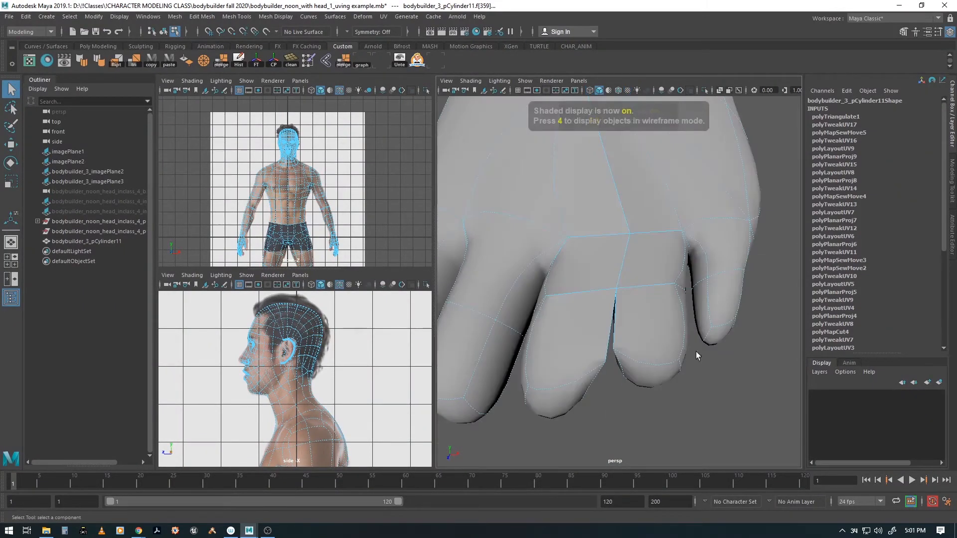
mouse_move(590, 368)
right_mouse_down("alt")
mouse_move(608, 374)
mouse_move(596, 367)
right_mouse_up("alt")
key("F9")
right_click_drag(705, 354, 726, 296, "alt")
key("F8")
right_click_drag(665, 375, 633, 378, "alt")
key("F11")
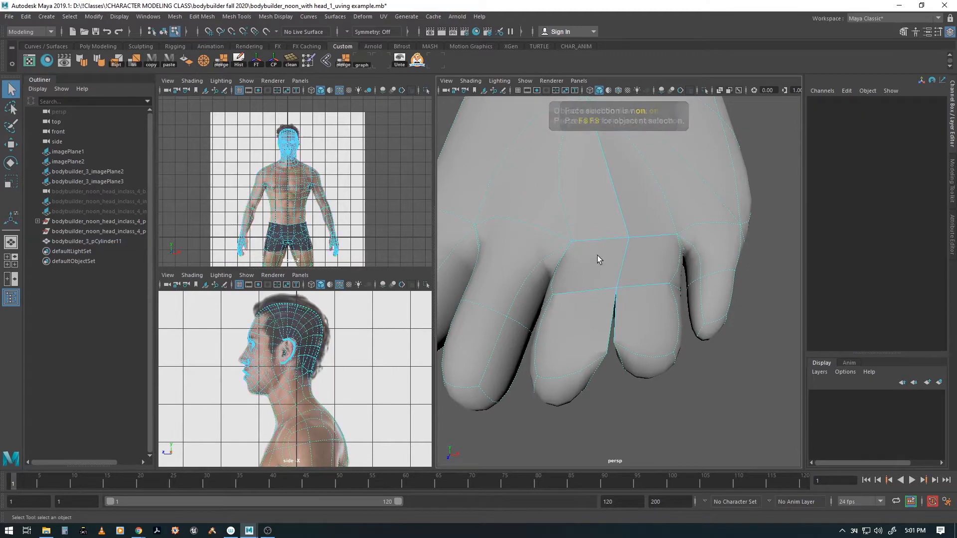
- Select the upper faces of the fourth toe and extract them from the body mesh
left_click(643, 277)
left_click(637, 314, "shift")
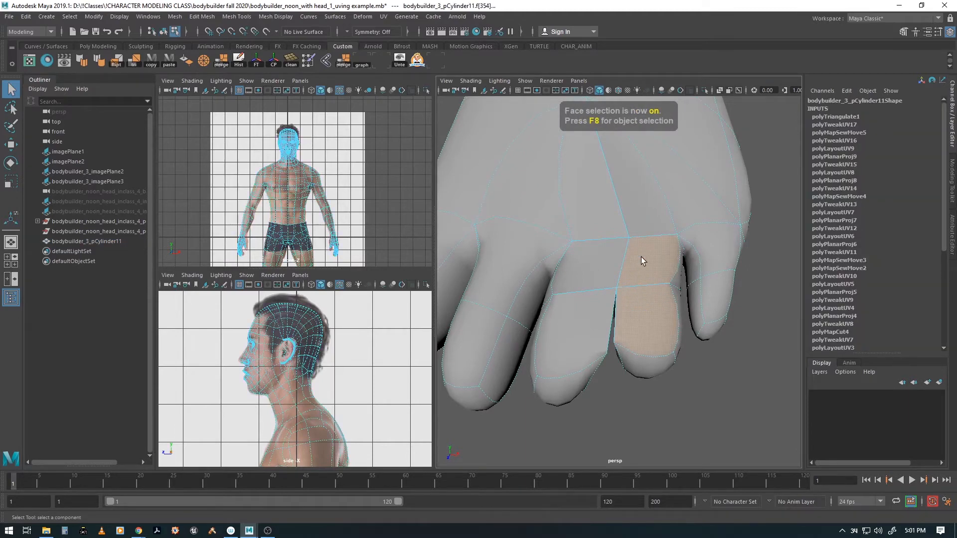
left_click_drag(632, 339, 590, 324, "alt")
left_click(624, 242, "shift")
left_click_drag(609, 141, 738, 189, "ctrl")
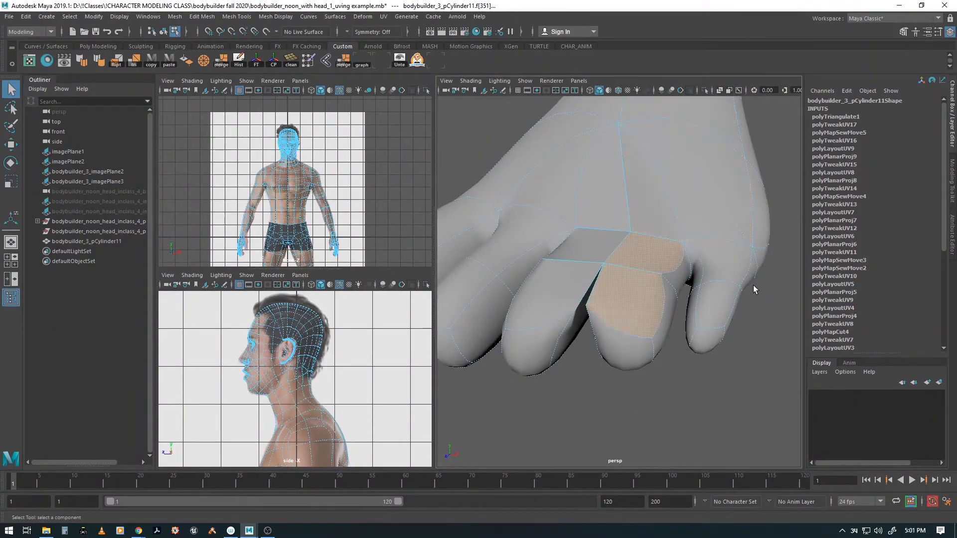
right_click_drag(753, 285, 641, 220, "alt")
left_click_drag(642, 219, 593, 271, "alt")
right_click_drag(593, 271, 848, 294, "alt")
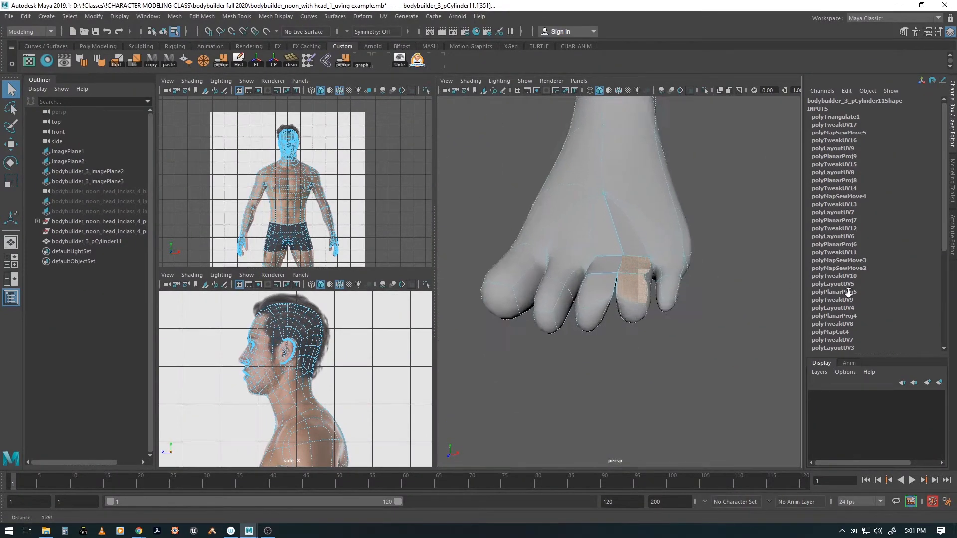
right_click_drag(594, 249, 637, 254, "alt")
key("space")
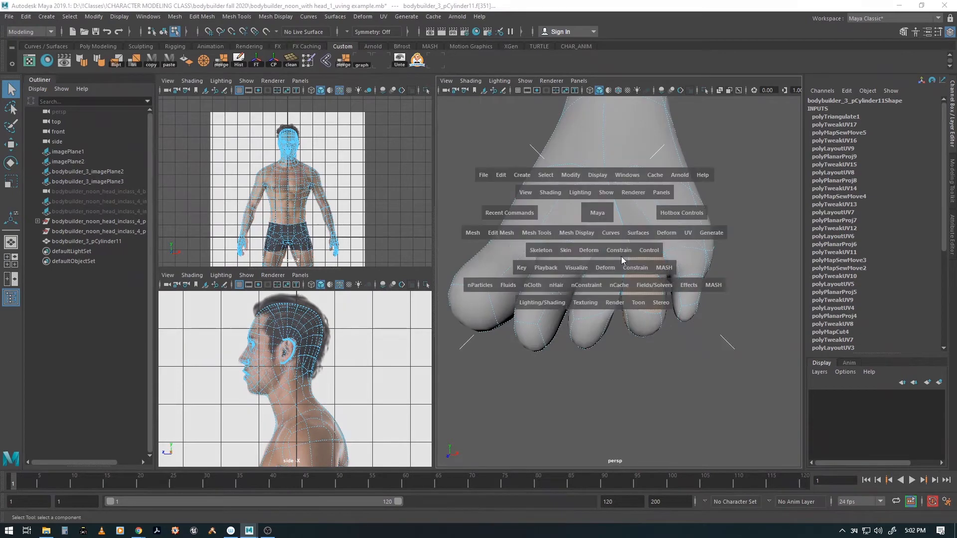
left_click(498, 233)
left_click(545, 486)
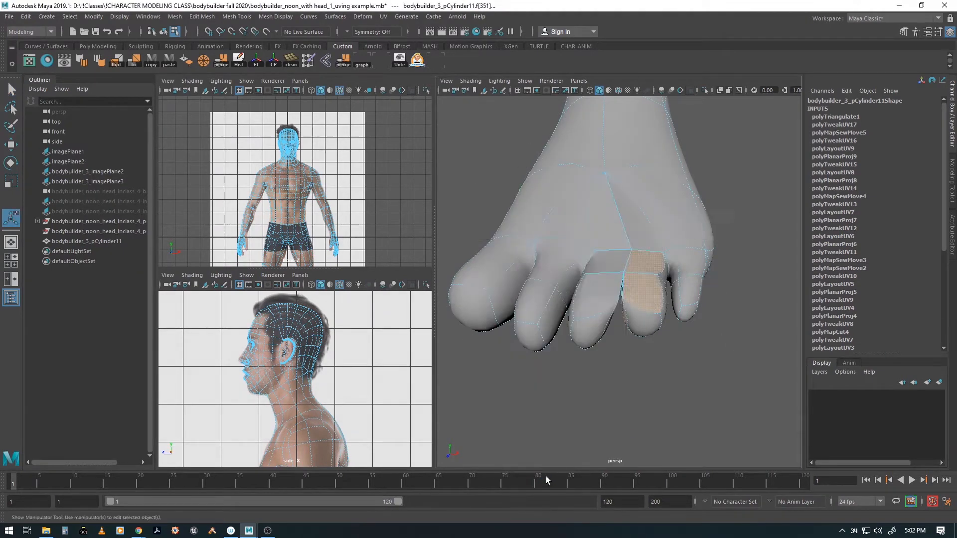
left_click(682, 401)
- Move the inner corner vertex of the extracted fourth-toe piece away from the third toe and examine the opening between them
key("w")
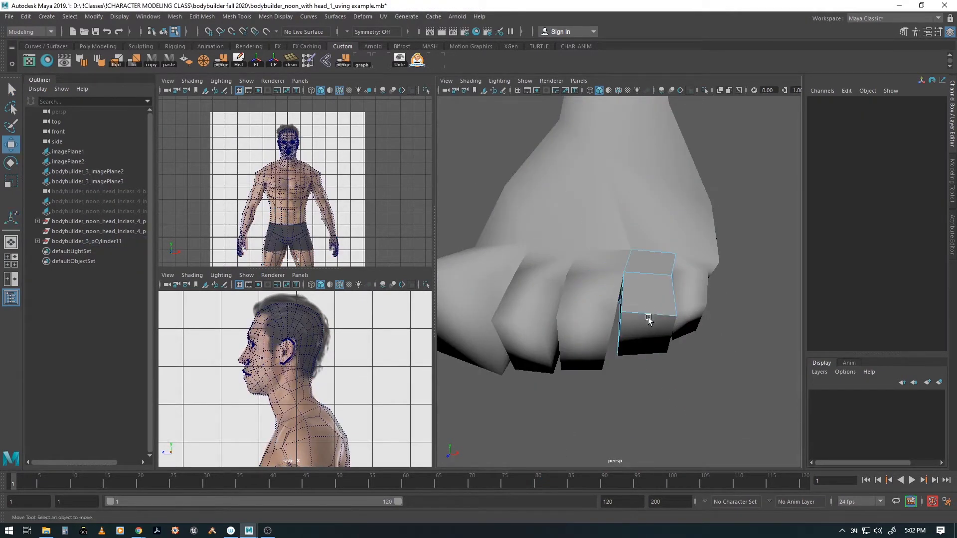
left_click_drag(648, 319, 622, 366, "alt")
key("F9")
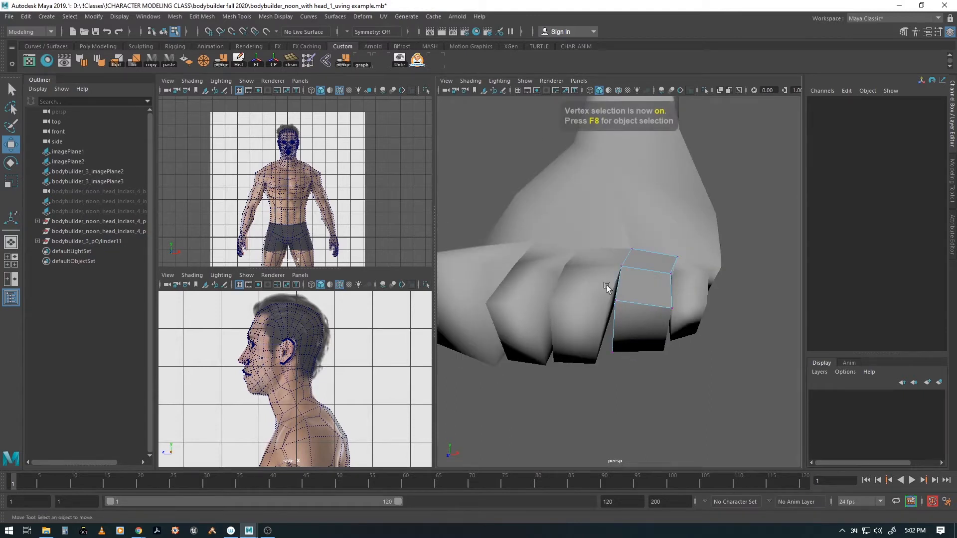
left_click(618, 266)
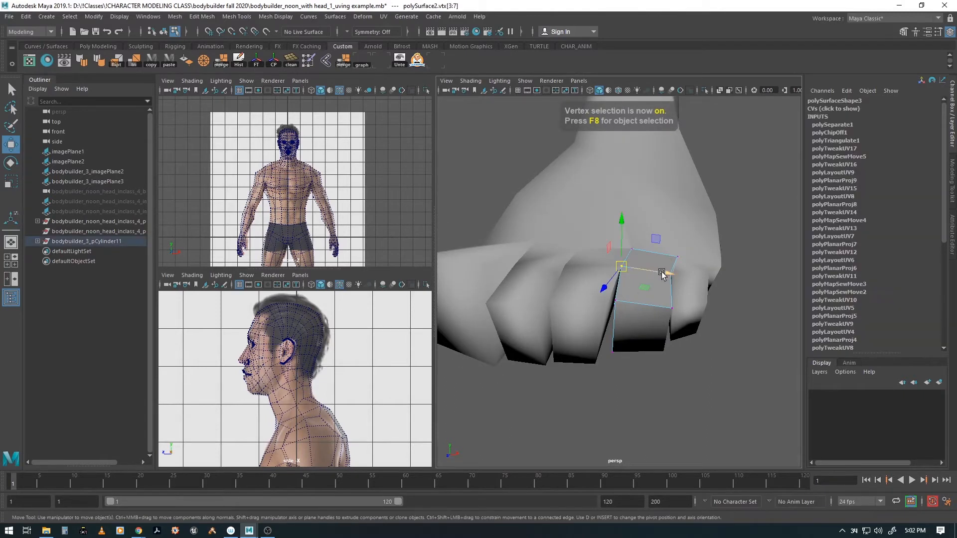
left_click_drag(662, 272, 610, 344)
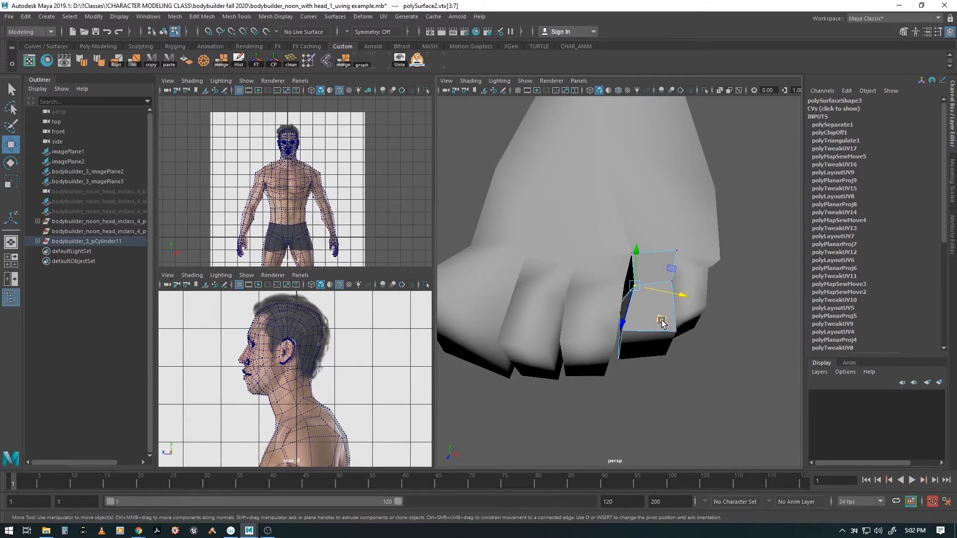
left_click_drag(661, 322, 632, 250)
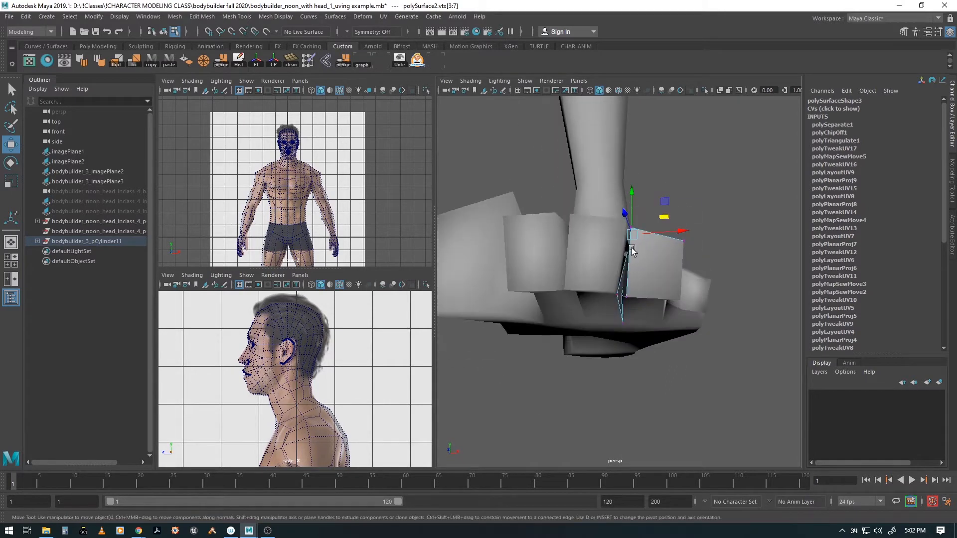
left_click_drag(627, 291, 639, 236, "alt")
right_click_drag(611, 292, 625, 316, "alt")
left_click_drag(625, 318, 600, 316, "alt")
right_click_drag(600, 316, 673, 349, "alt")
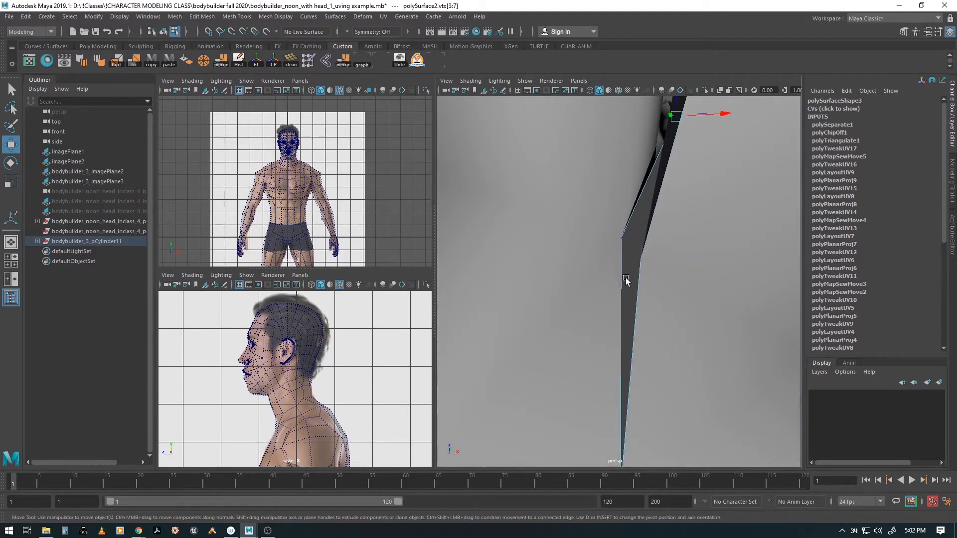
- Delete the unwanted inner face from the extracted fourth-toe piece and examine the gap beside the third toe
key("F11")
left_click_drag(632, 271, 646, 324, "alt")
left_click(650, 326)
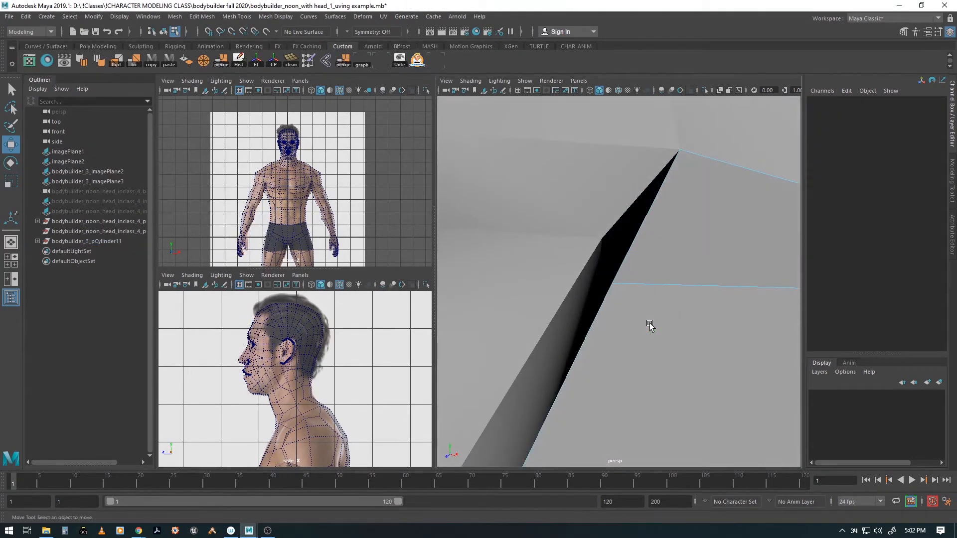
left_click_drag(596, 264, 688, 299, "alt")
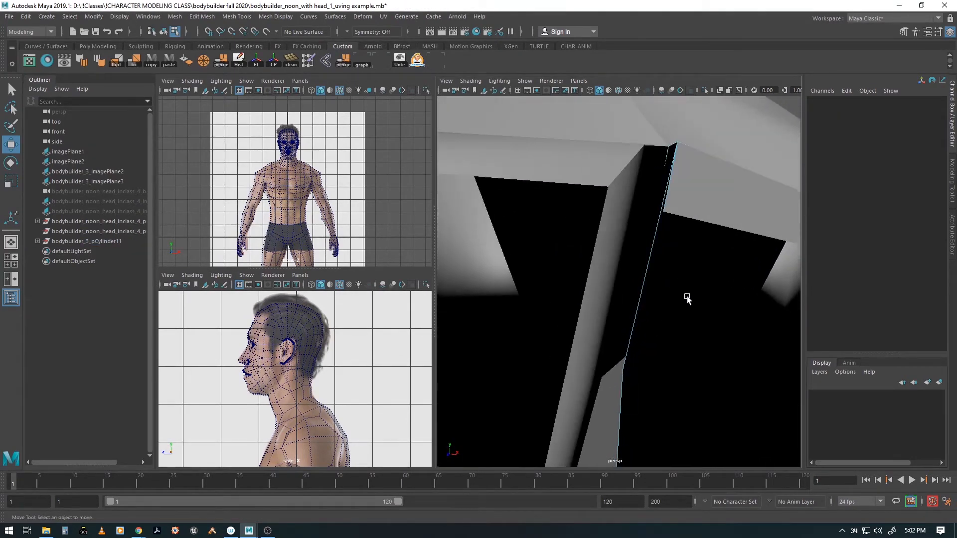
right_click_drag(688, 299, 656, 298, "alt")
mouse_move(655, 298)
left_mouse_down("alt")
mouse_move(658, 316)
mouse_move(596, 259)
mouse_move(655, 286)
left_mouse_up("alt")
right_click_drag(642, 314, 641, 339)
left_click_drag(641, 339, 660, 304, "alt")
right_click_drag(655, 254, 659, 290)
left_click_drag(659, 290, 668, 357, "alt")
- Select the inner-edge vertices of the fourth-toe piece in wireframe and reposition them along the gap beside the third toe
key("4")
key("F9")
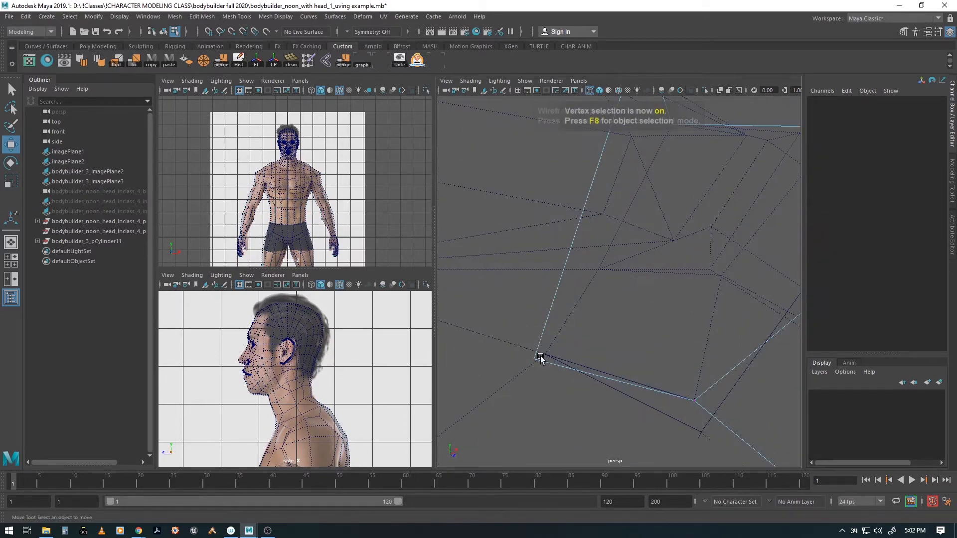
left_click_drag(557, 387, 643, 342)
right_click_drag(643, 342, 769, 342, "alt")
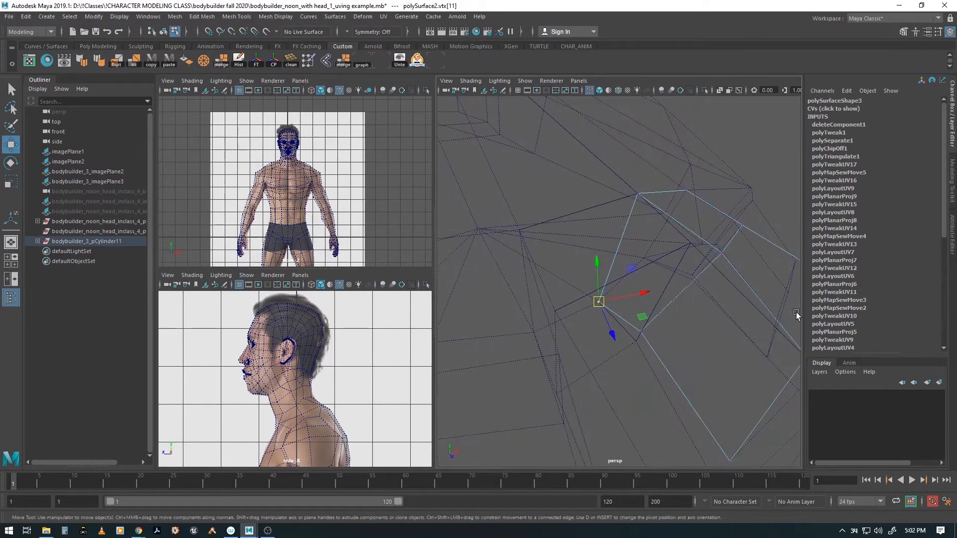
key("5")
mouse_move(702, 390)
left_mouse_down("alt")
mouse_move(666, 384)
mouse_move(656, 366)
mouse_move(675, 357)
mouse_move(666, 339)
mouse_move(626, 336)
mouse_move(643, 334)
mouse_move(633, 323)
mouse_move(655, 339)
left_mouse_up("alt")
key("4")
key("q")
key("w")
left_click_drag(677, 291, 636, 317)
key("q")
right_click_drag(671, 314, 638, 312)
mouse_move(639, 312)
left_mouse_down("alt")
mouse_move(655, 334)
mouse_move(650, 325)
mouse_move(650, 335)
mouse_move(668, 303)
mouse_move(648, 314)
mouse_move(620, 362)
mouse_move(638, 359)
left_mouse_up("alt")
key("w")
key("5")
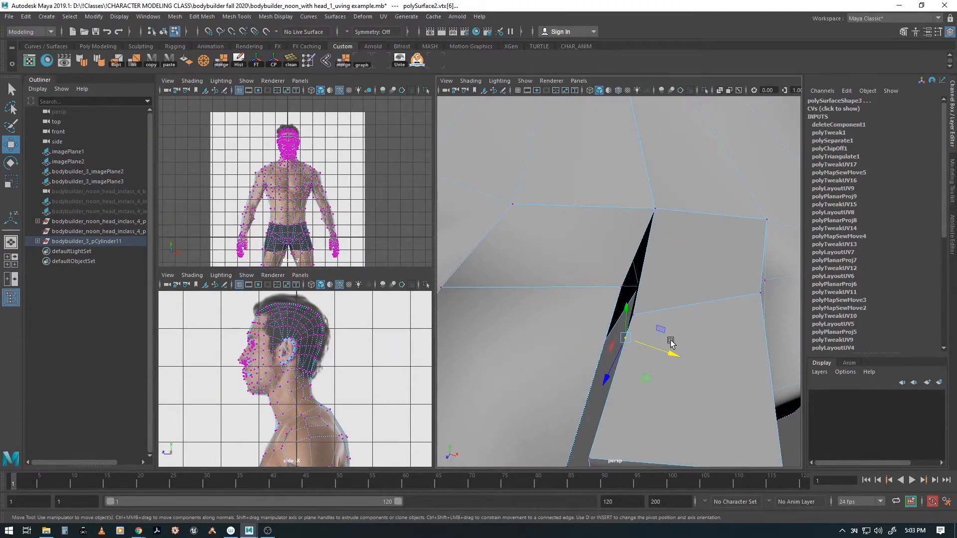
- Combine the body and the fourth-toe piece into one mesh and merge its vertices with a 0.01 threshold
key("F8")
scroll(568, 304, "down", 5)
key("space")
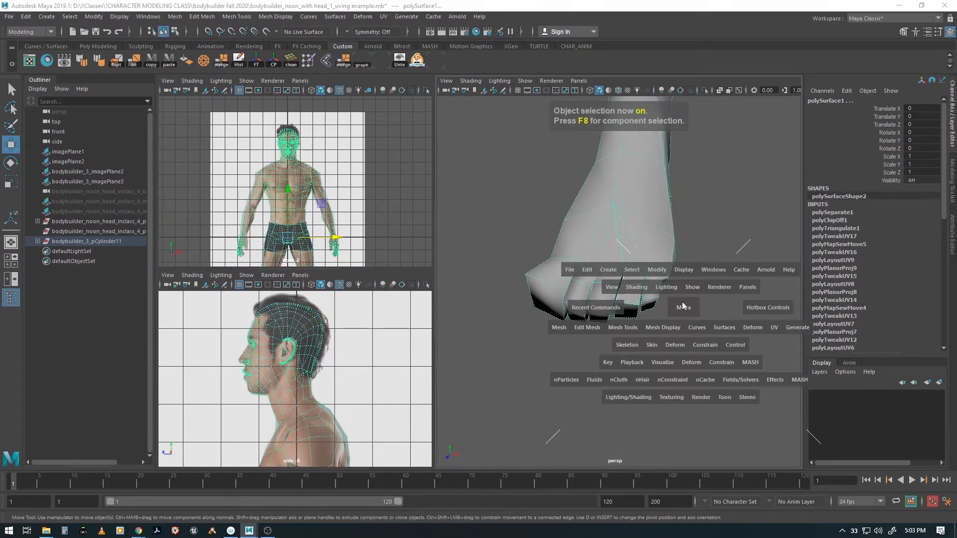
left_click(559, 327)
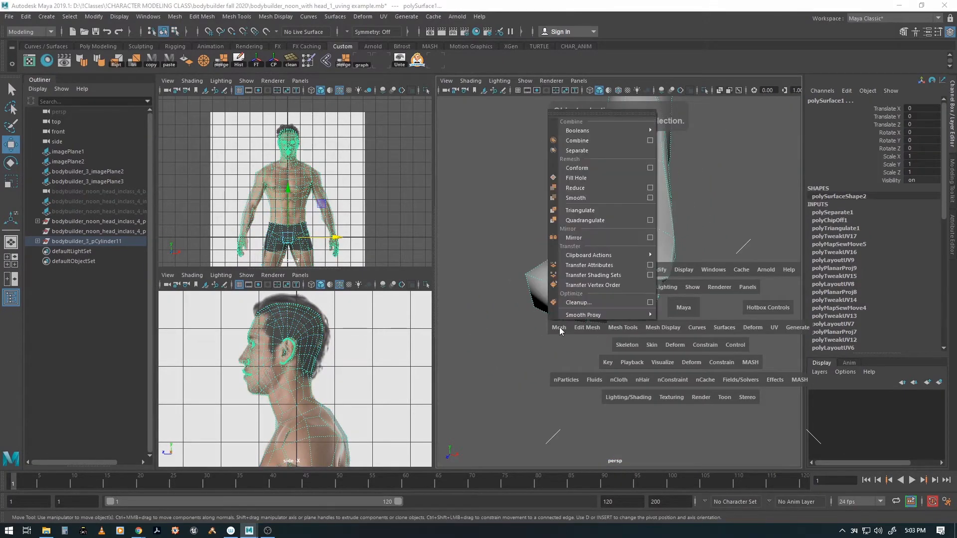
left_click(577, 141)
scroll(631, 320, "up", 5)
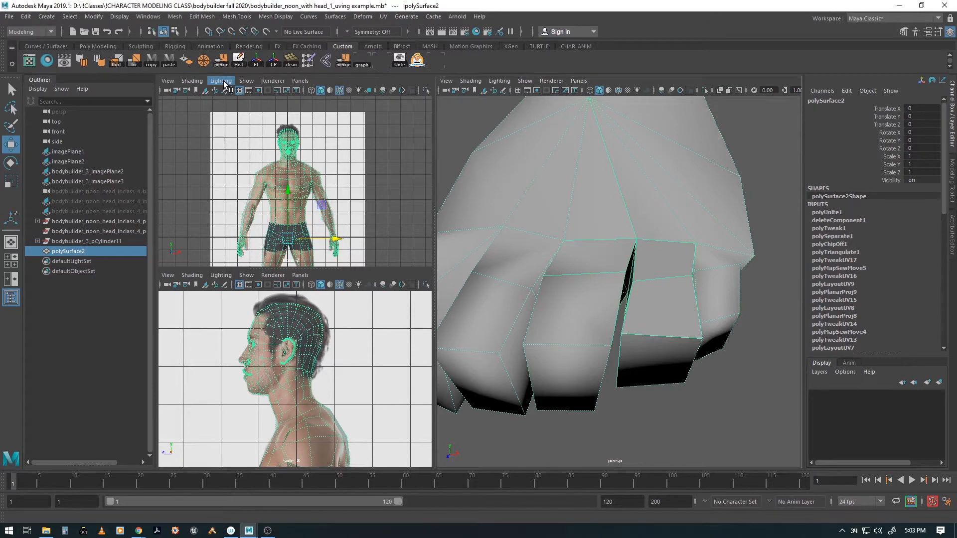
left_click(222, 59)
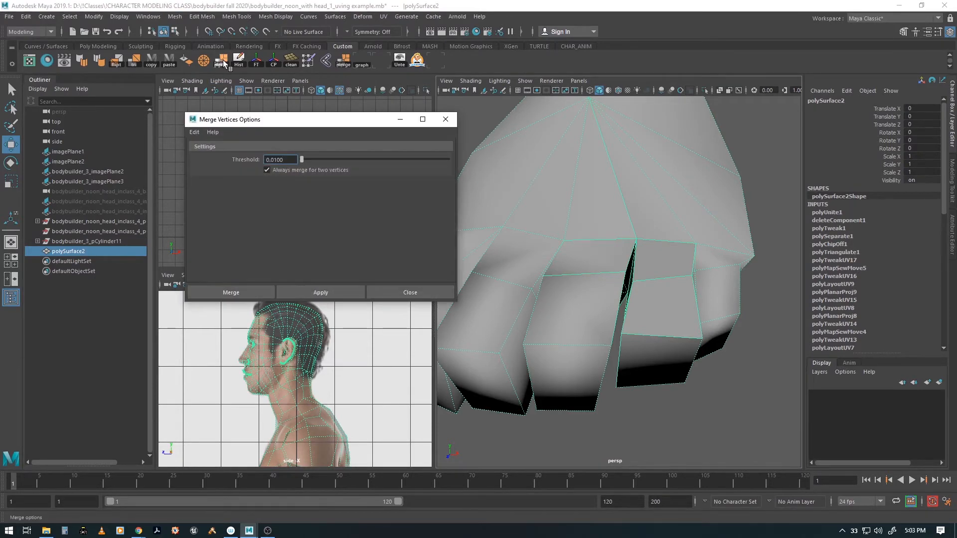
left_click(236, 291)
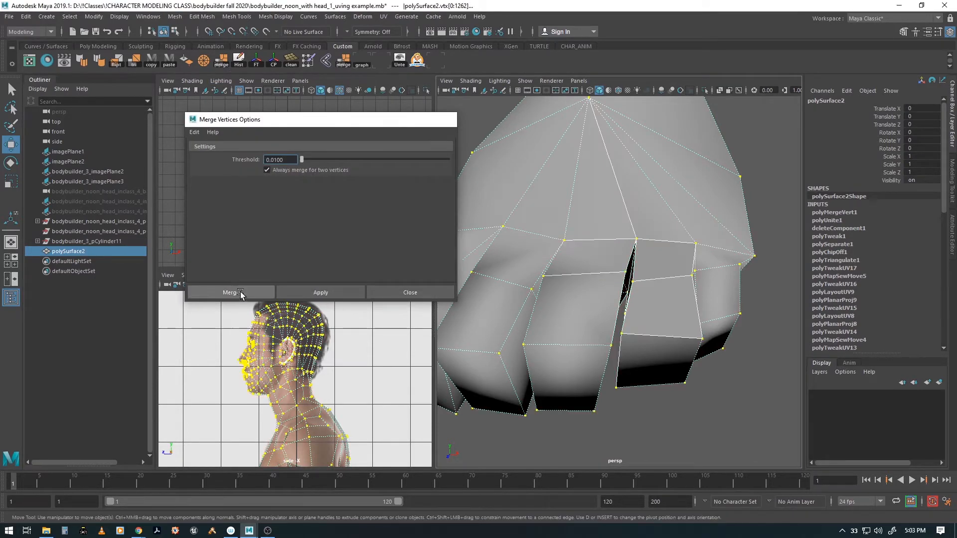
- Bridge the open border edges between the third and fourth toes to close the inner side of the fourth toe
left_click_drag(568, 292, 581, 331, "alt")
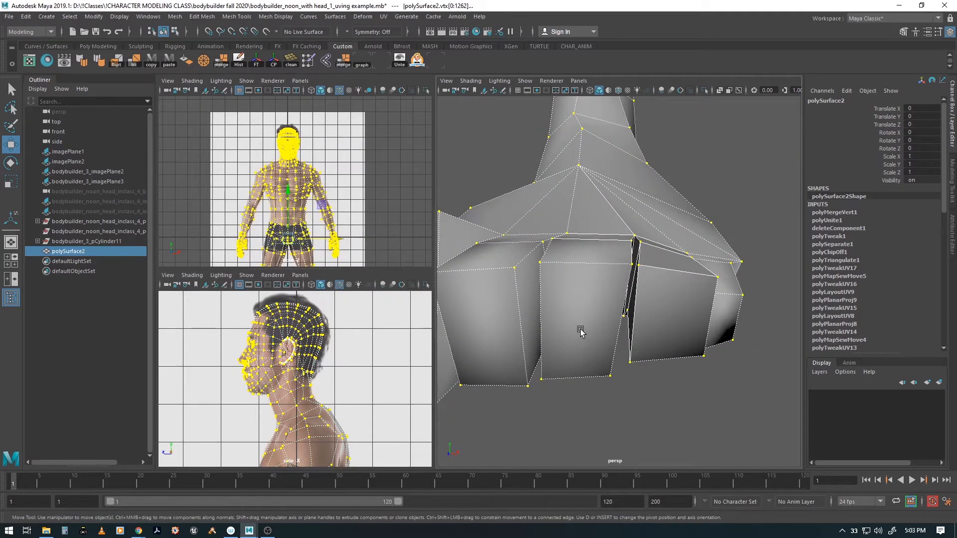
right_click_drag(613, 418, 651, 310, "alt")
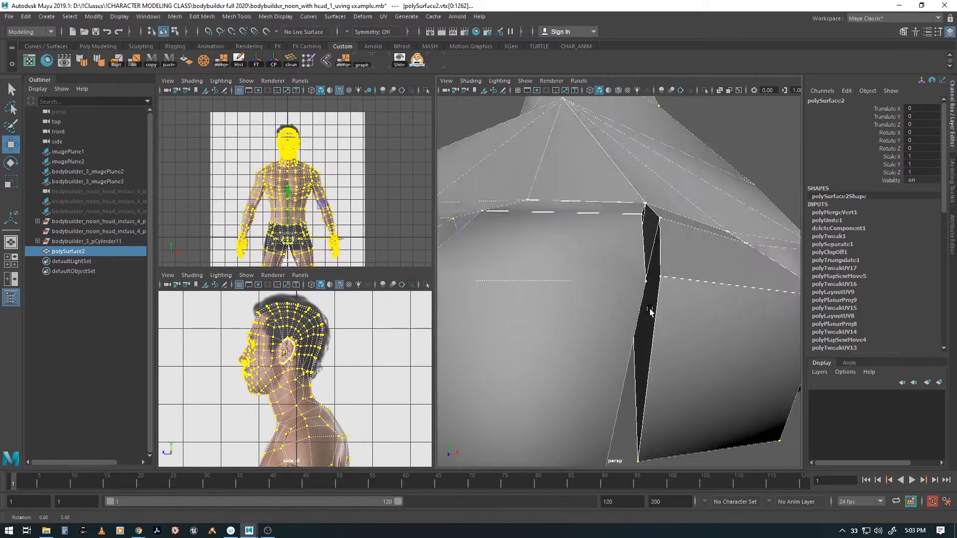
left_click_drag(651, 310, 642, 320, "alt")
key("F10")
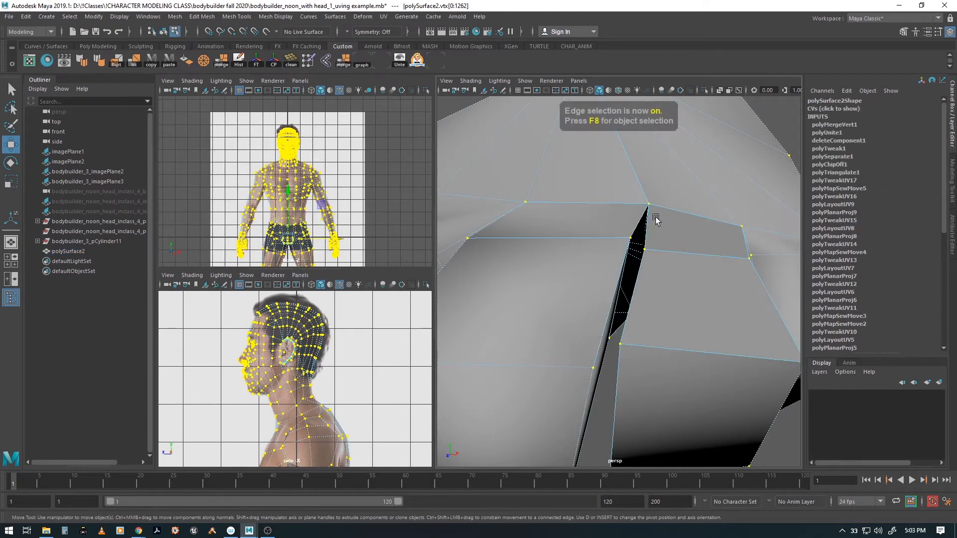
left_click(641, 216)
left_click_drag(641, 216, 642, 360, "alt")
key("q")
left_click(623, 342)
right_click(624, 342, "shift")
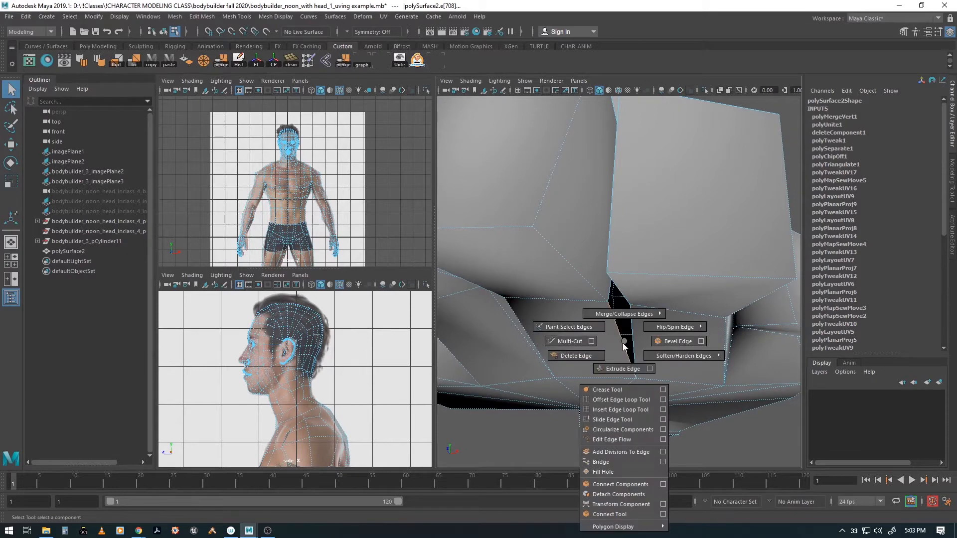
left_click(608, 460)
left_click_drag(597, 346, 656, 358, "alt")
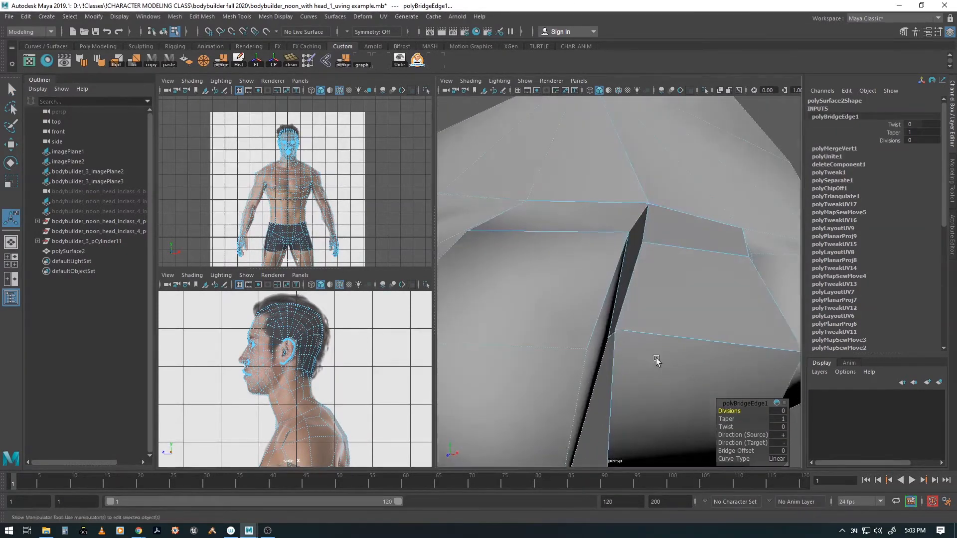
right_click_drag(656, 358, 627, 349, "alt")
middle_click_drag(627, 350, 623, 350, "alt")
right_click_drag(623, 350, 740, 273, "alt")
left_click_drag(739, 274, 674, 293, "alt")
- Merge the vertices of the whole body mesh again with a 0.01 threshold and return to object selection
key("q")
key("F8")
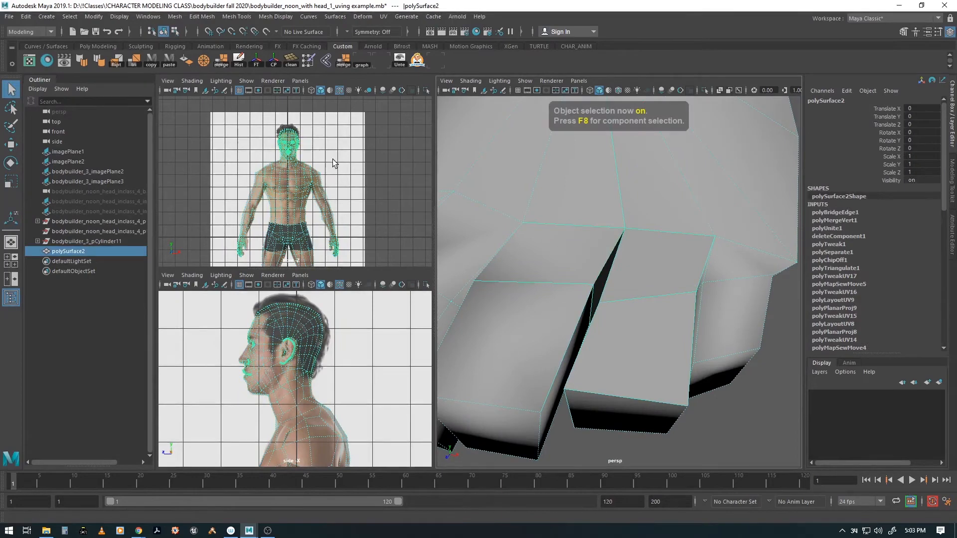
left_click(222, 62)
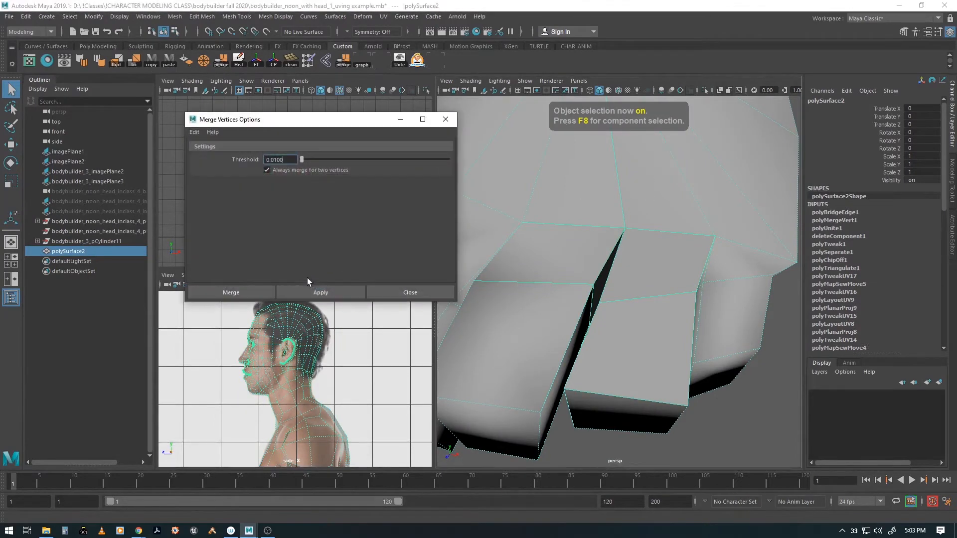
left_click(259, 293)
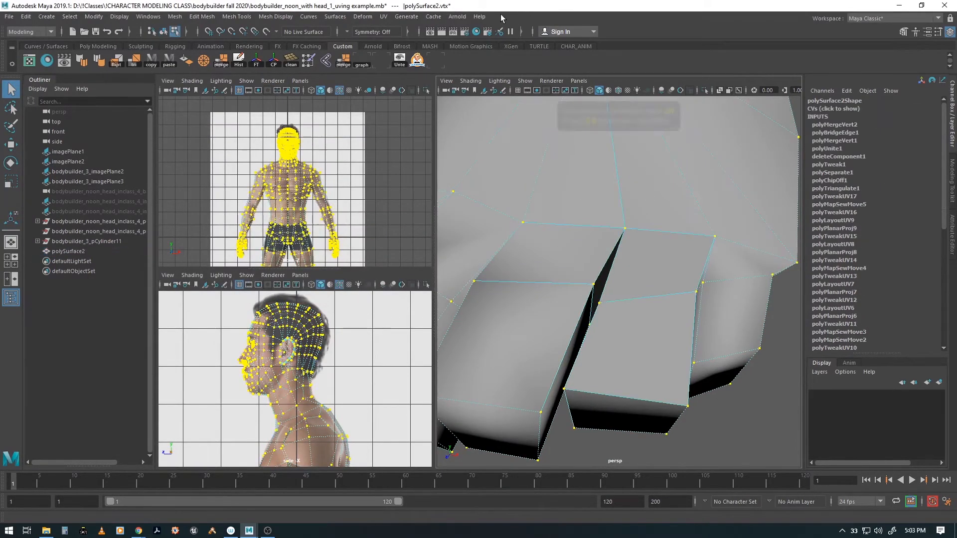
key("F8")
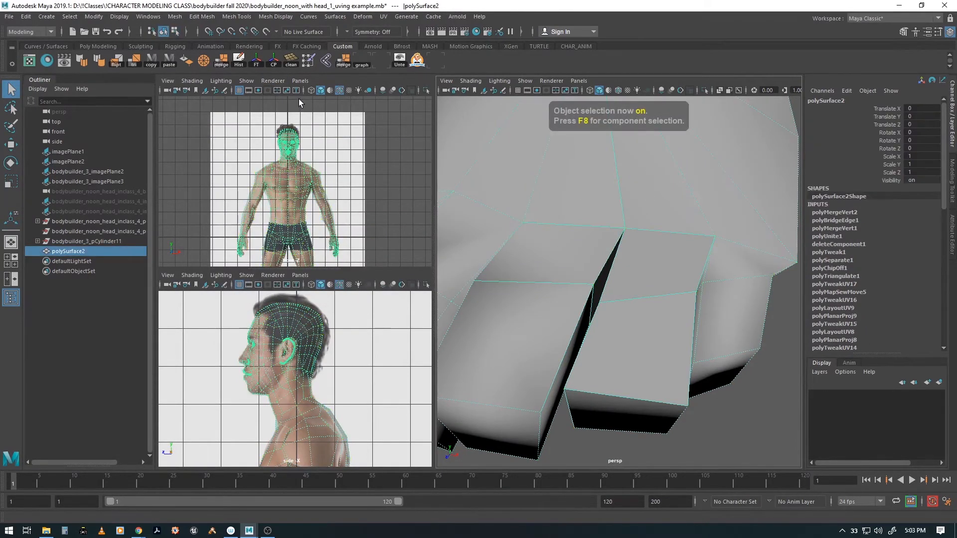
- Soften the edges of the body mesh and delete its construction history
left_click(100, 61)
left_click_drag(617, 366, 620, 364, "alt")
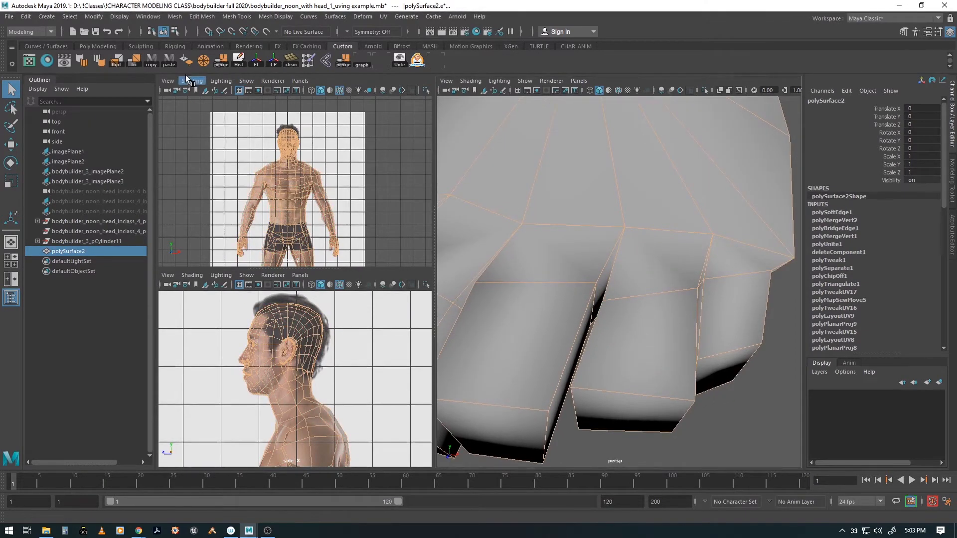
left_click(239, 60)
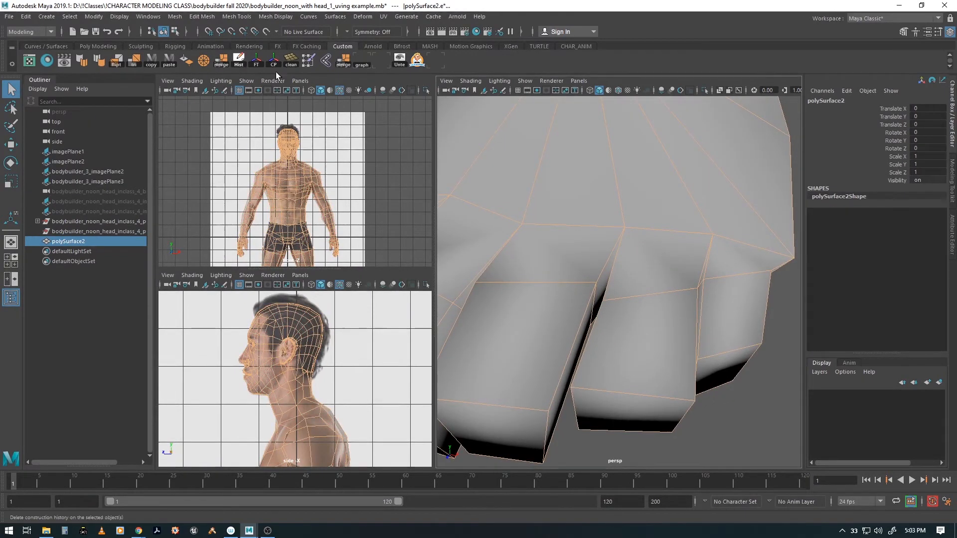
- Examine the toes and shading of both feet from several angles
scroll(698, 363, "down", 5)
left_click_drag(724, 362, 702, 335, "alt")
left_click(650, 309)
left_click_drag(650, 309, 537, 310, "alt")
left_click(688, 309)
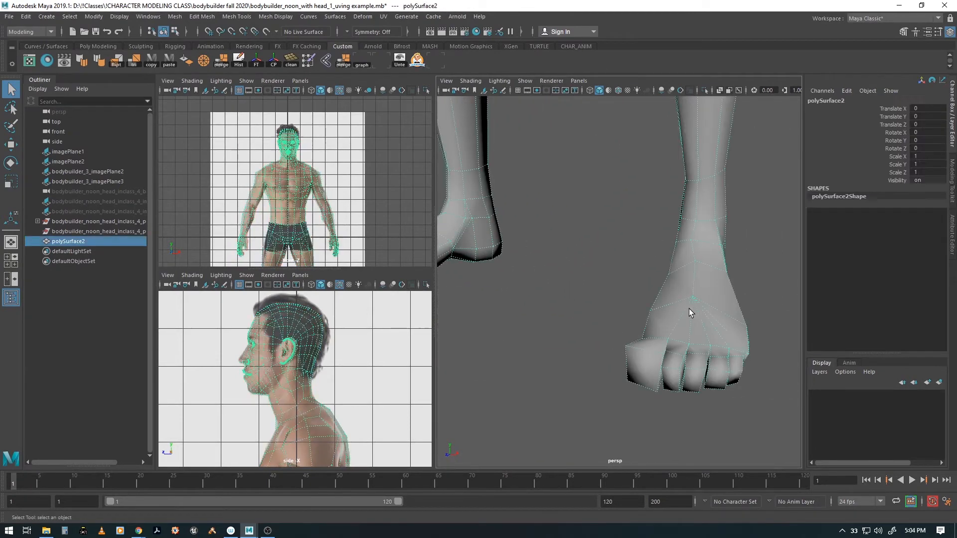
left_click_drag(689, 309, 529, 317, "alt")
right_click_drag(529, 317, 671, 334, "alt")
middle_click_drag(588, 309, 574, 258, "alt")
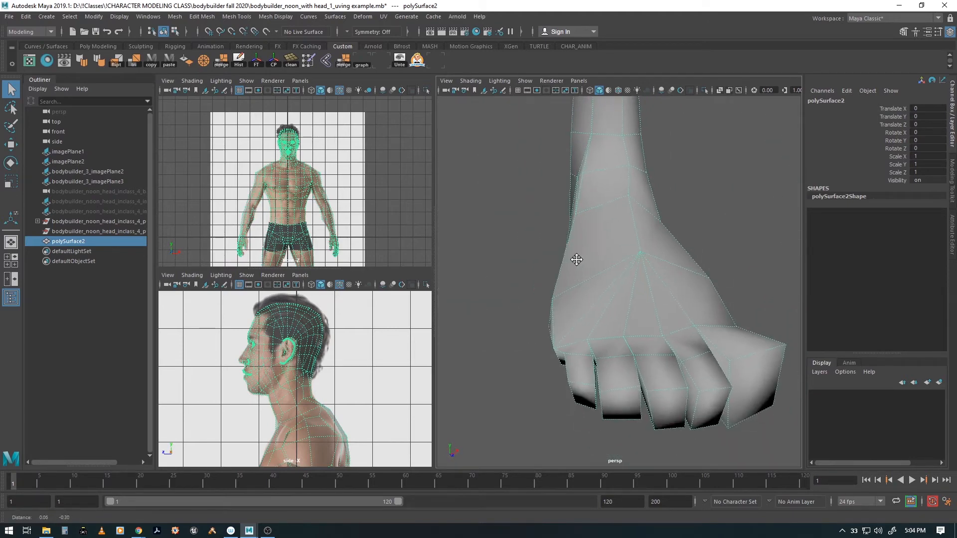
right_click_drag(515, 319, 618, 322, "alt")
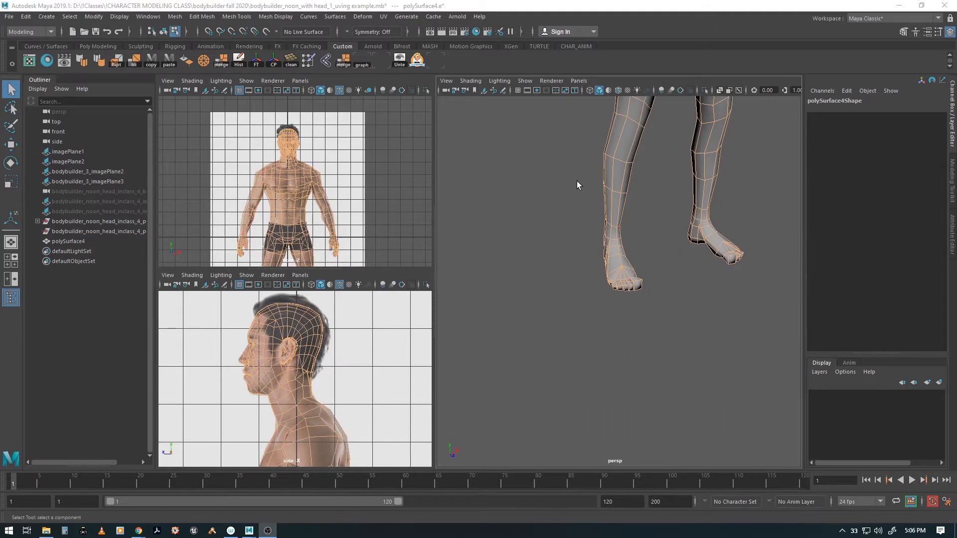
- Switch the body mesh to object selection and examine it from the feet up to the torso
left_click_drag(596, 260, 620, 252, "alt")
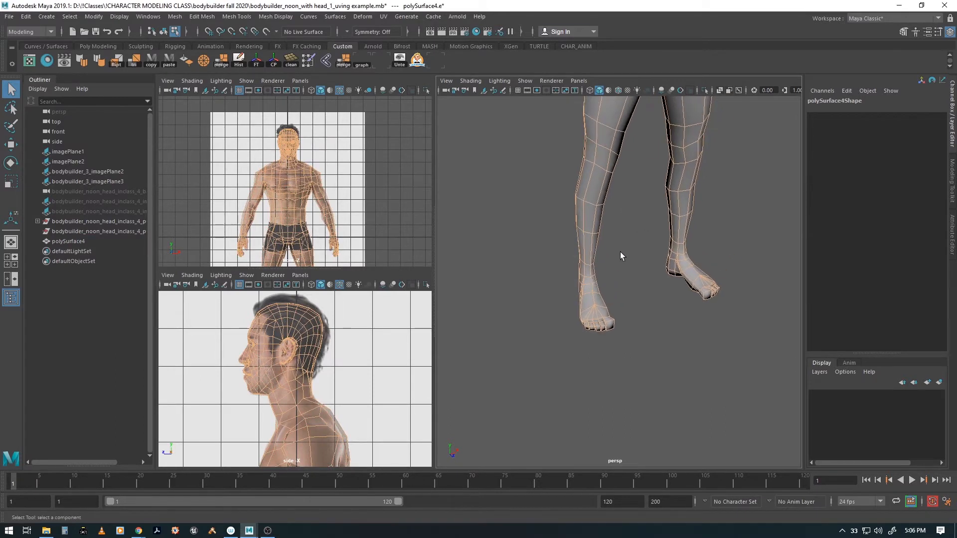
key("F8")
left_click_drag(651, 311, 613, 322, "alt")
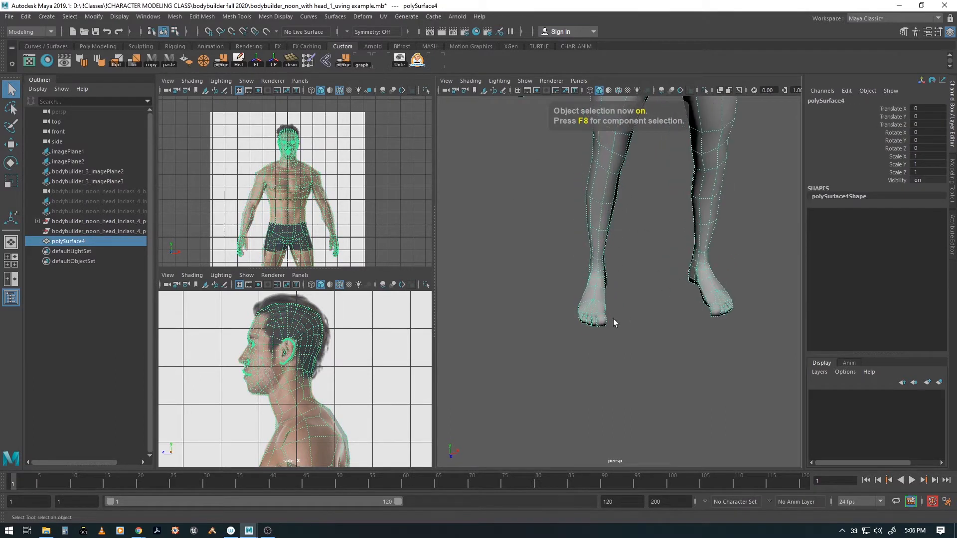
right_click_drag(613, 322, 643, 169, "alt")
middle_click_drag(643, 169, 677, 277, "alt")
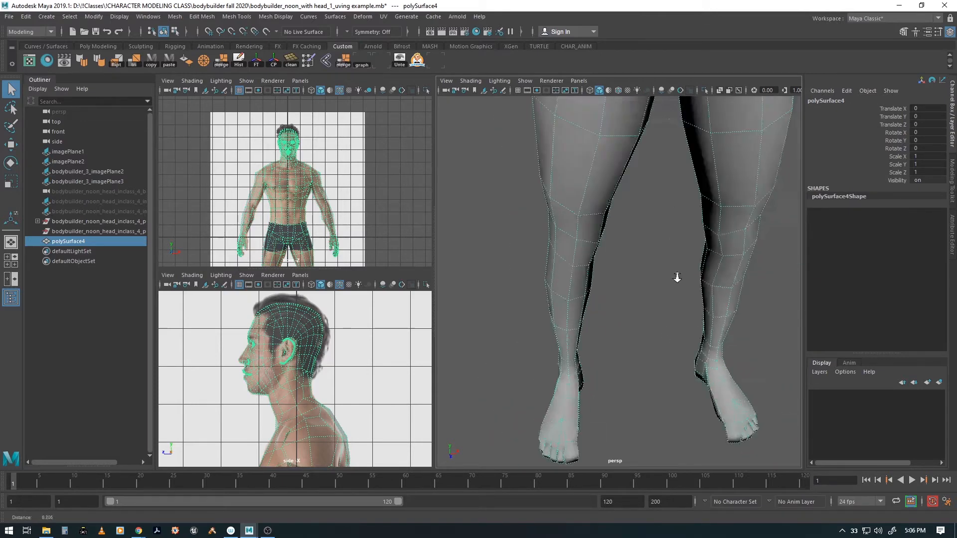
right_click_drag(677, 278, 673, 215, "alt")
middle_click_drag(673, 215, 629, 252, "alt")
right_click_drag(628, 253, 597, 246, "alt")
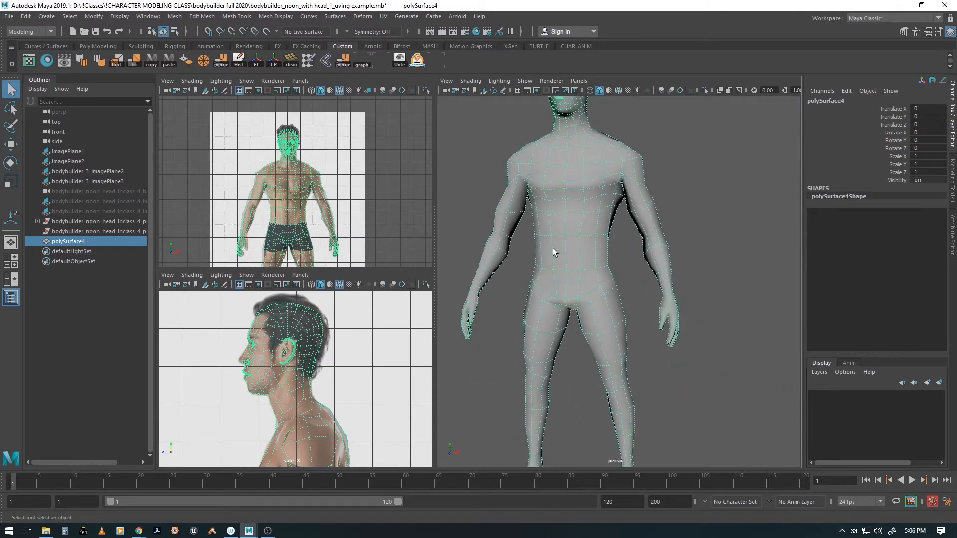
left_click_drag(553, 247, 573, 249, "alt")
- Open the UV Editor for the body mesh and examine the UV seams on the torso, legs and hand
left_click(29, 60)
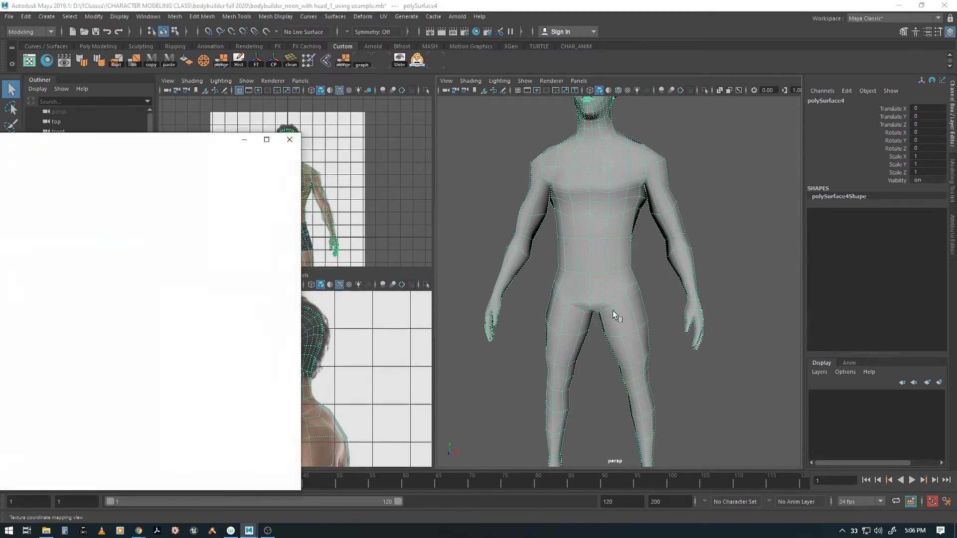
left_click_drag(727, 310, 659, 338, "alt")
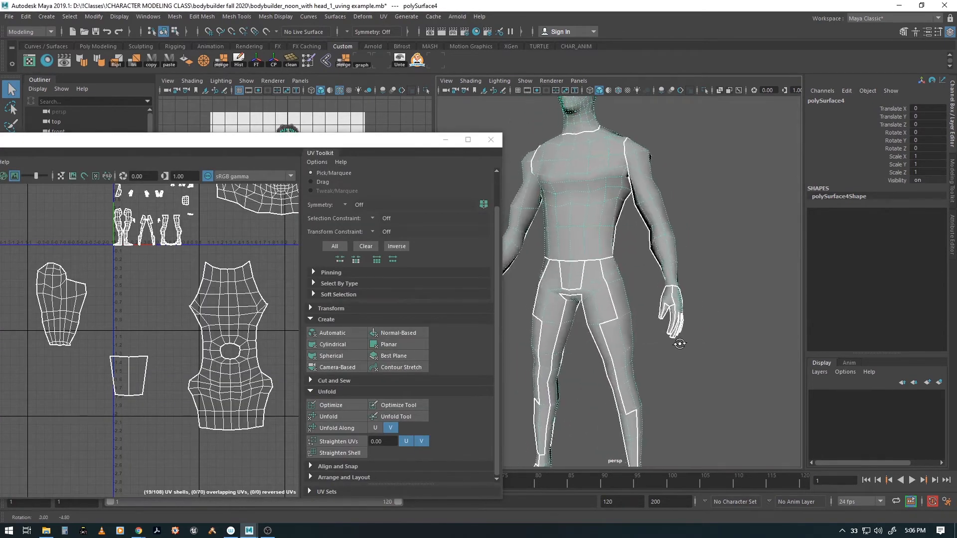
right_click_drag(648, 338, 663, 342, "alt")
middle_click_drag(765, 344, 740, 341, "alt")
left_click_drag(741, 342, 729, 330, "alt")
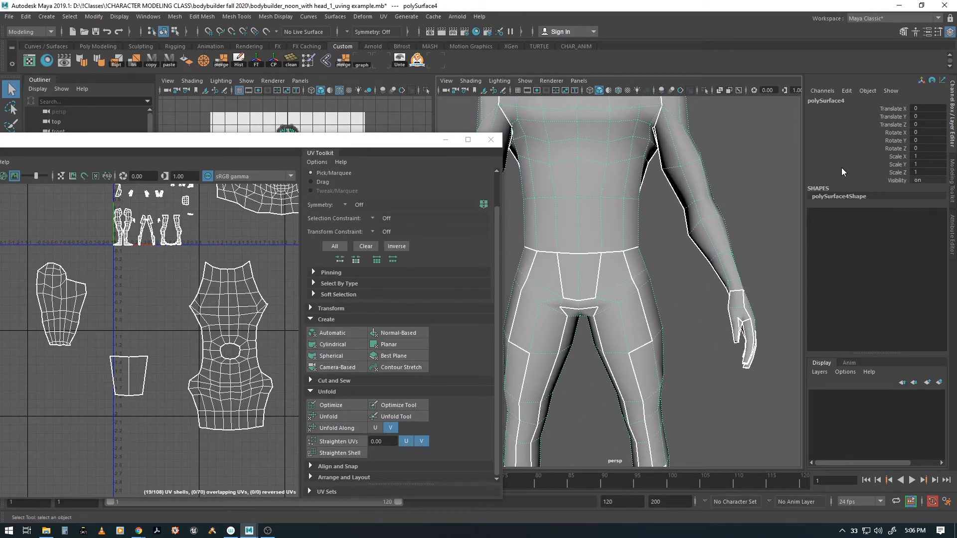
- Select all faces of one hand and give them a normal-based planar UV projection
key("F11")
left_click_drag(767, 363, 716, 374)
key("f")
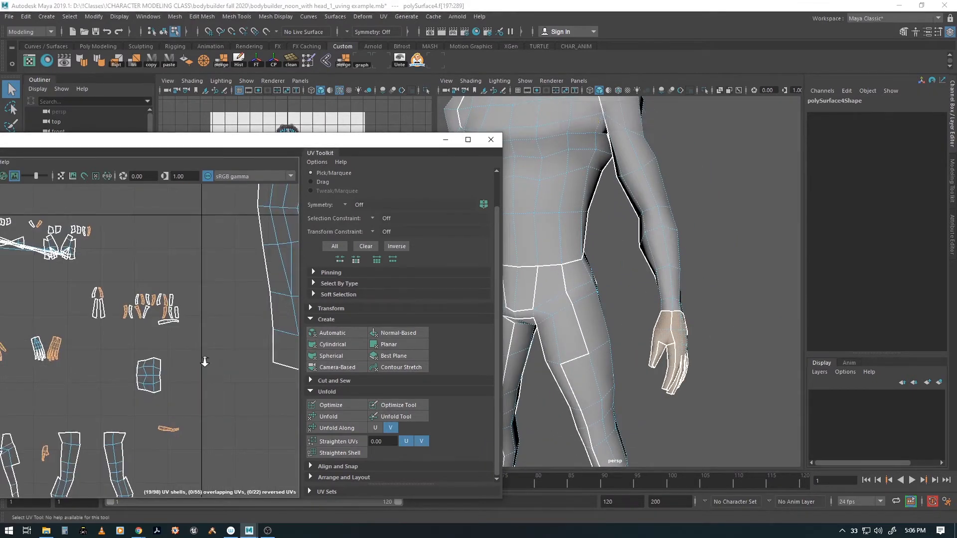
right_click_drag(201, 360, 134, 360, "alt")
middle_click_drag(134, 360, 190, 284, "alt")
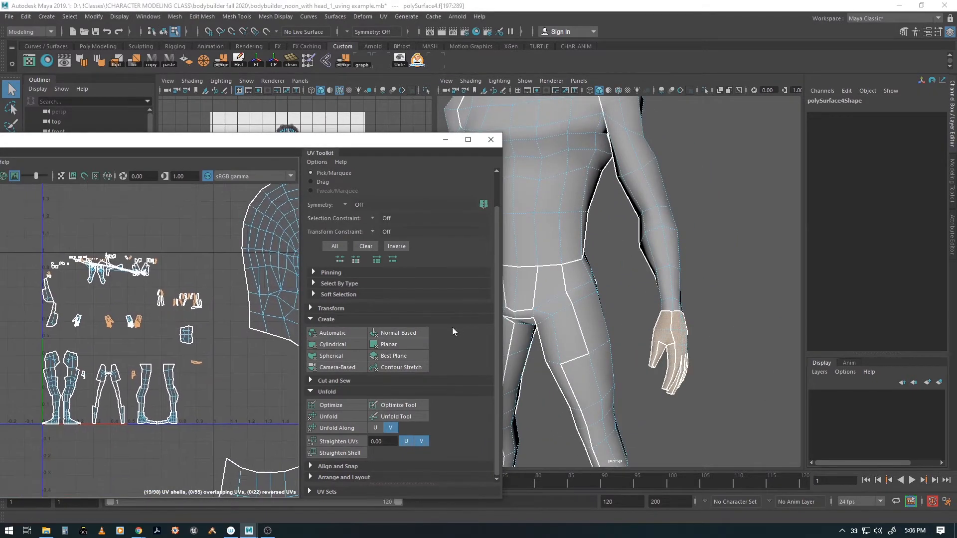
left_click(402, 334)
scroll(207, 334, "down", 5)
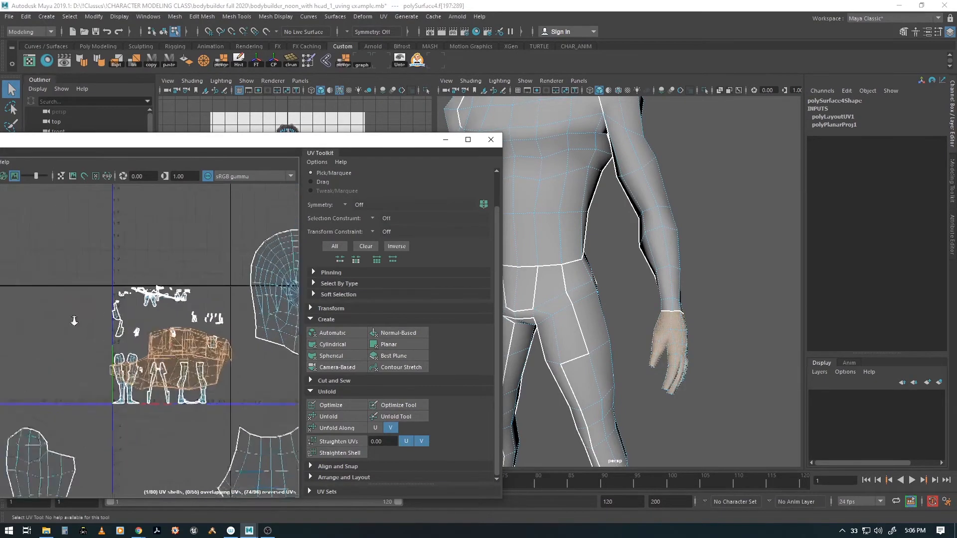
- Move the projected hand shell clear of the other UV shells and bring the hand into close view
left_click_drag(185, 342, 71, 285)
left_click_drag(657, 376, 637, 323, "alt")
right_click_drag(636, 322, 657, 329, "alt")
left_click_drag(657, 329, 673, 284, "alt")
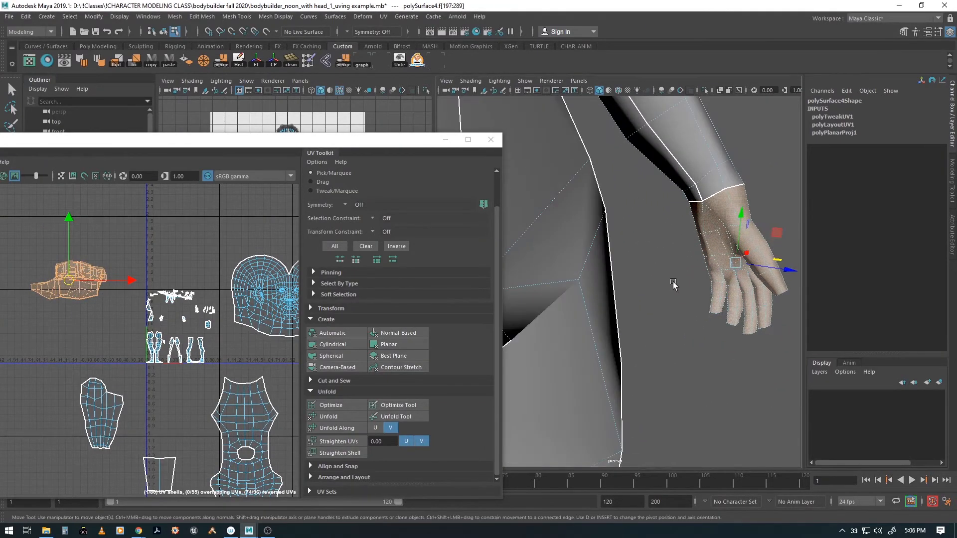
- Switch to face selection and select the palm-side faces from the wrist through the palm and along the fingers of the hand
key("F11")
key("q")
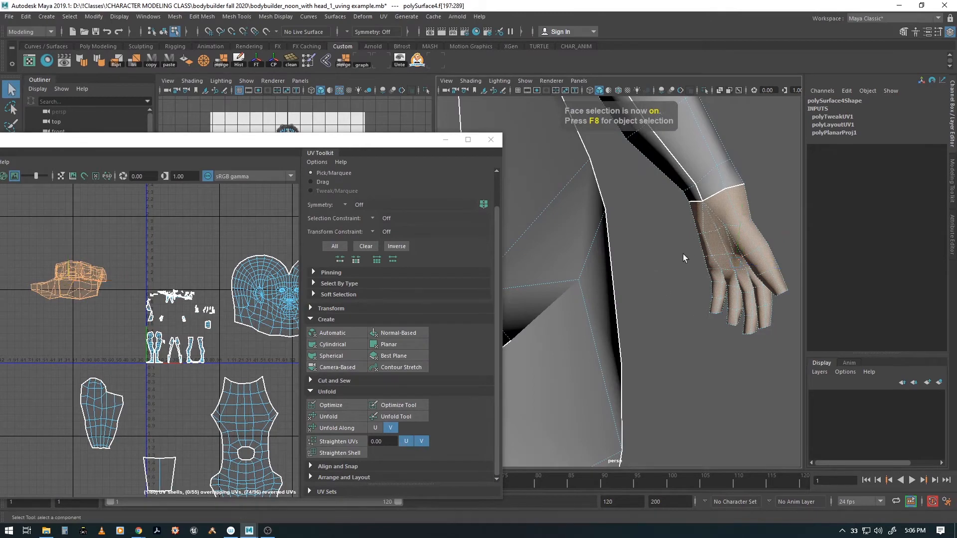
scroll(689, 256, "up", 2)
left_click_drag(762, 214, 742, 195, "alt")
left_click(735, 183)
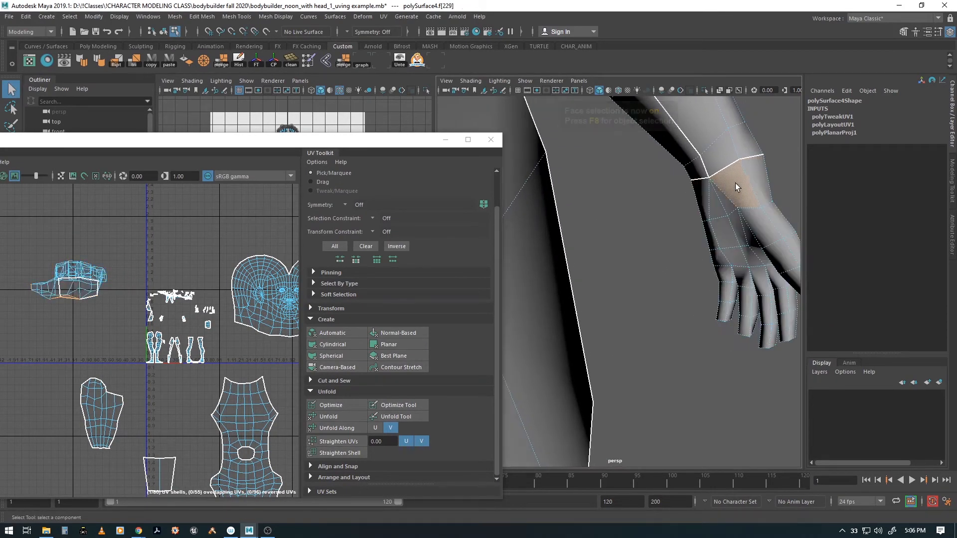
key("Tab")
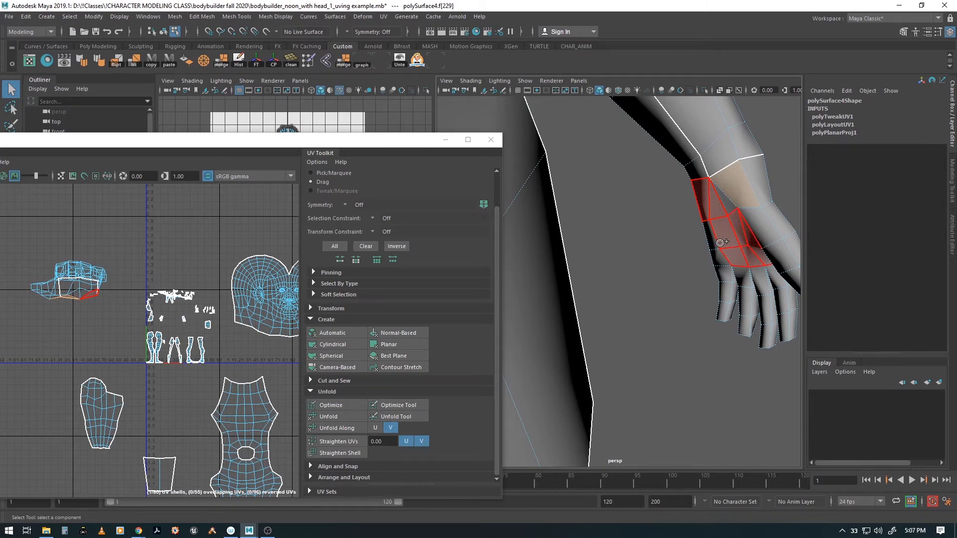
left_click_drag(728, 304, 733, 275)
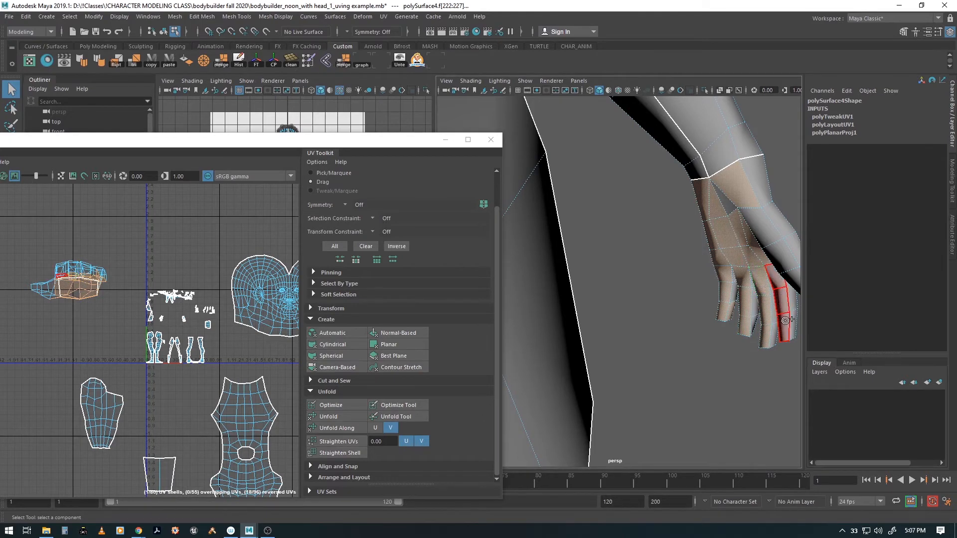
- Add the missed triangle in the palm and the palm-side faces of the thumb to the selection
left_click_drag(750, 285, 660, 274, "alt")
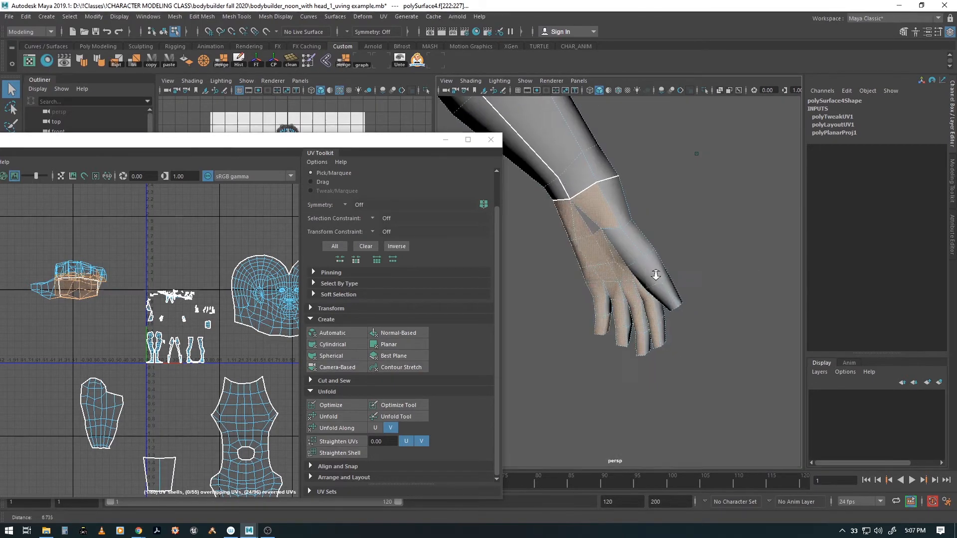
right_click_drag(659, 275, 681, 274, "alt")
left_click_drag(680, 277, 662, 246, "alt")
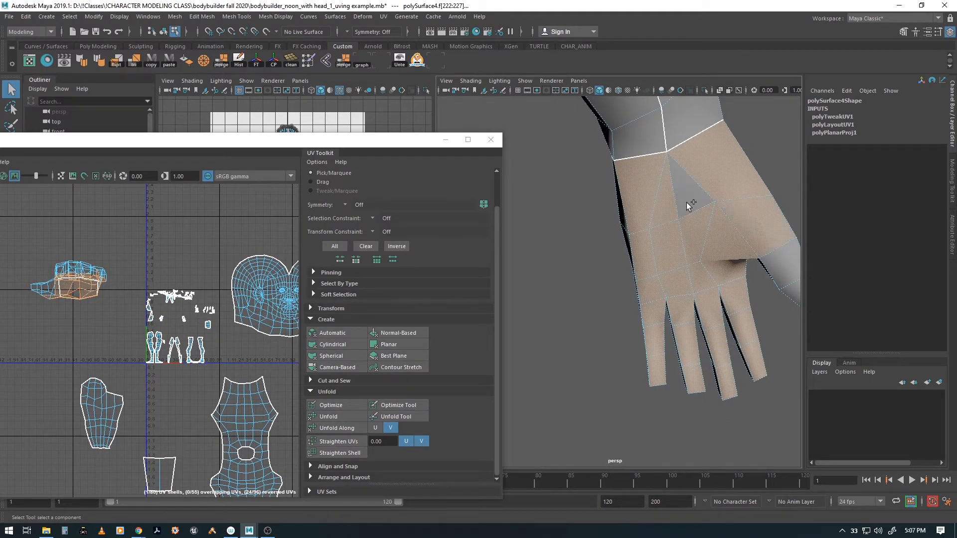
left_click_drag(689, 205, 726, 228, "alt")
left_click(739, 247)
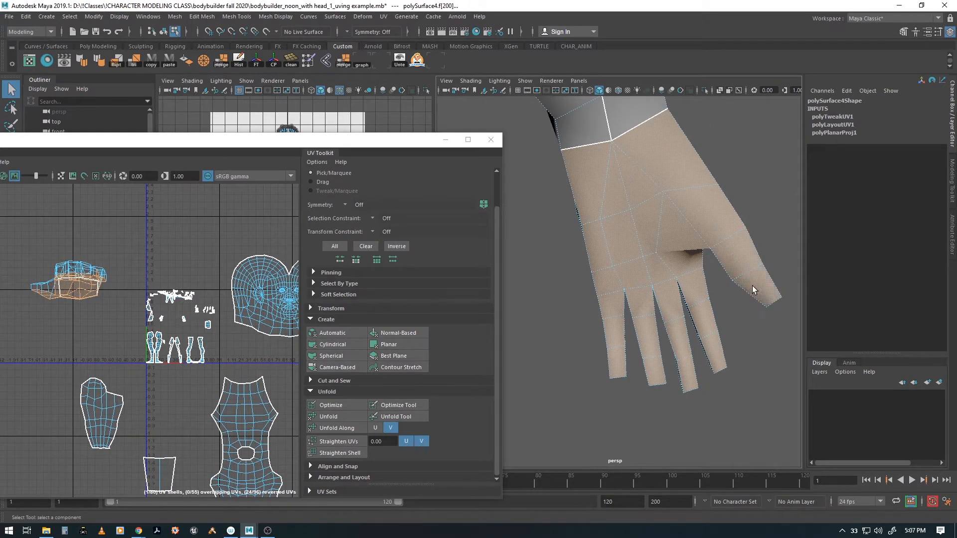
- Examine the palm-side face selection from the back of the hand and between the fingers for missed or stray faces
key("f")
right_click_drag(721, 273, 621, 266, "alt")
middle_click_drag(621, 266, 708, 262, "alt")
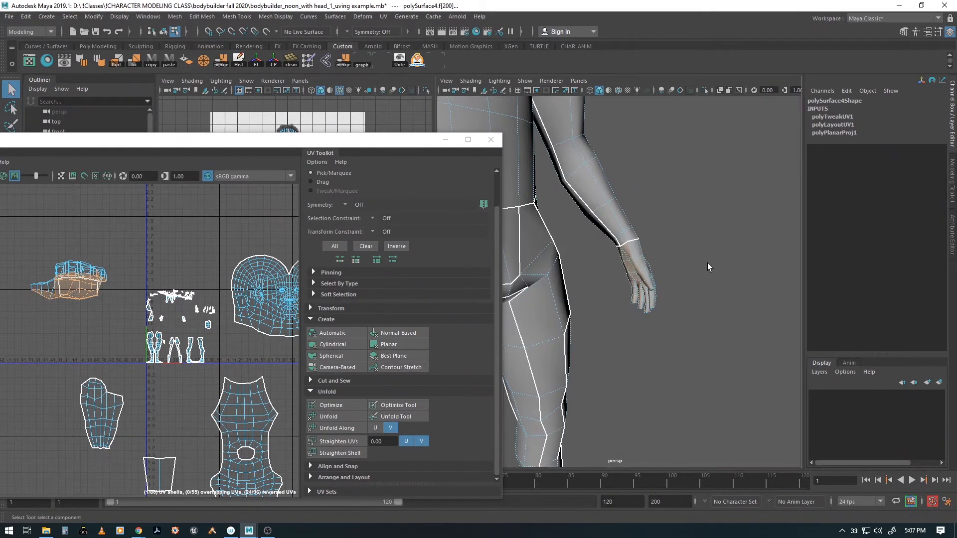
key("f")
left_click_drag(668, 267, 612, 258, "alt")
right_click_drag(611, 259, 691, 289, "alt")
middle_click_drag(691, 289, 688, 261, "alt")
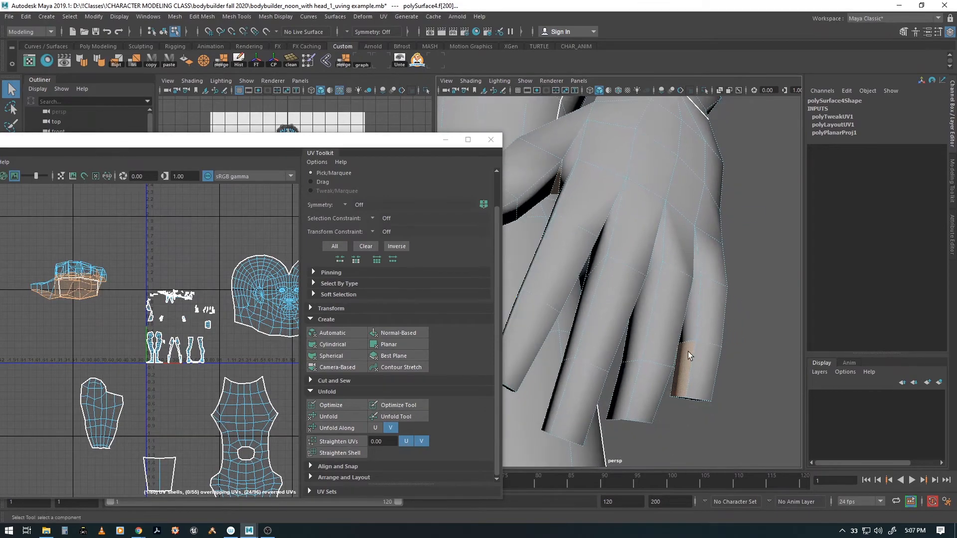
left_click_drag(634, 324, 704, 274, "alt")
left_click_drag(717, 333, 643, 331, "alt")
right_click_drag(641, 331, 719, 332, "alt")
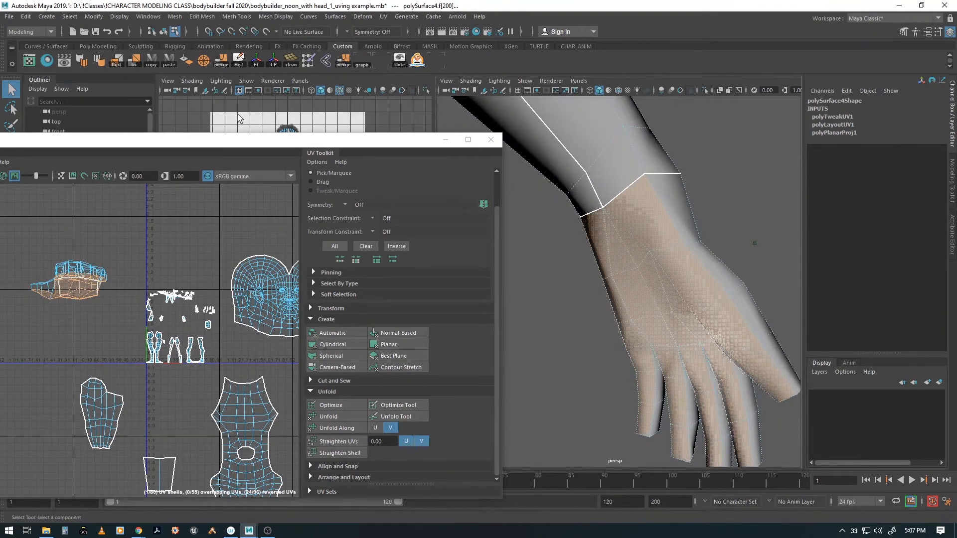
- Give the selected palm faces a normal-based UV projection and move the new shell clear of the small shells
left_click_drag(220, 136, 226, 122)
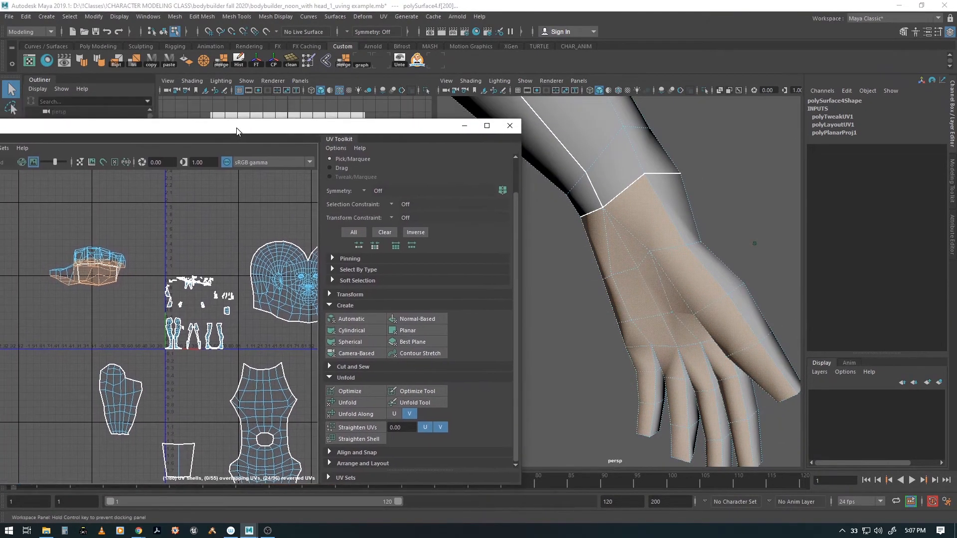
left_click_drag(602, 293, 641, 293, "alt")
left_click(389, 321)
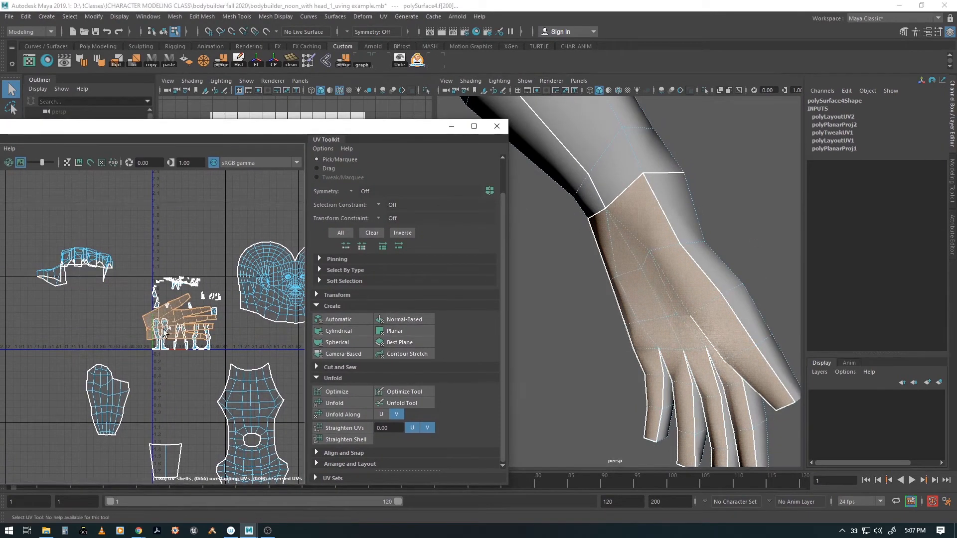
left_click_drag(151, 322, 55, 325)
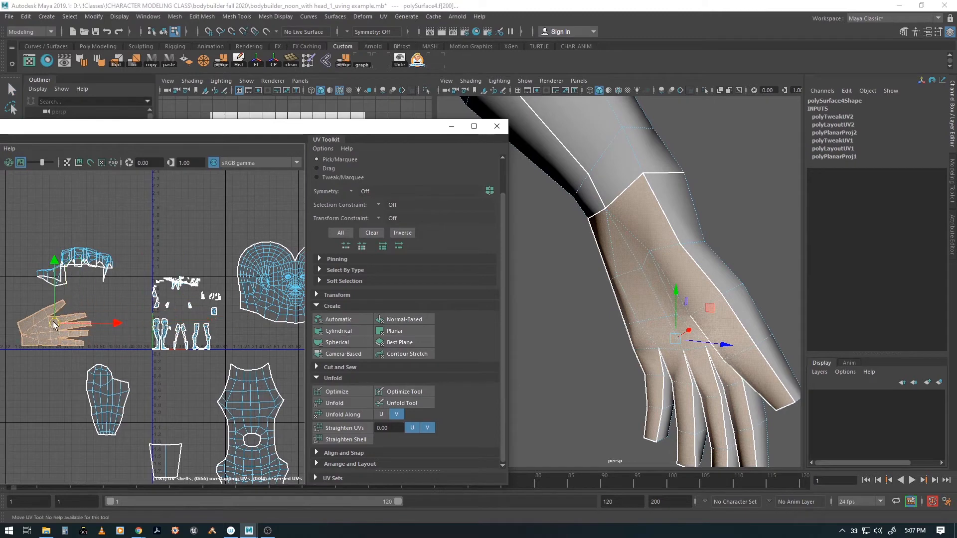
- Rotate the palm shell until its fingers point down and place it in the empty space beside the other shells
middle_click_drag(184, 347, 228, 333, "alt")
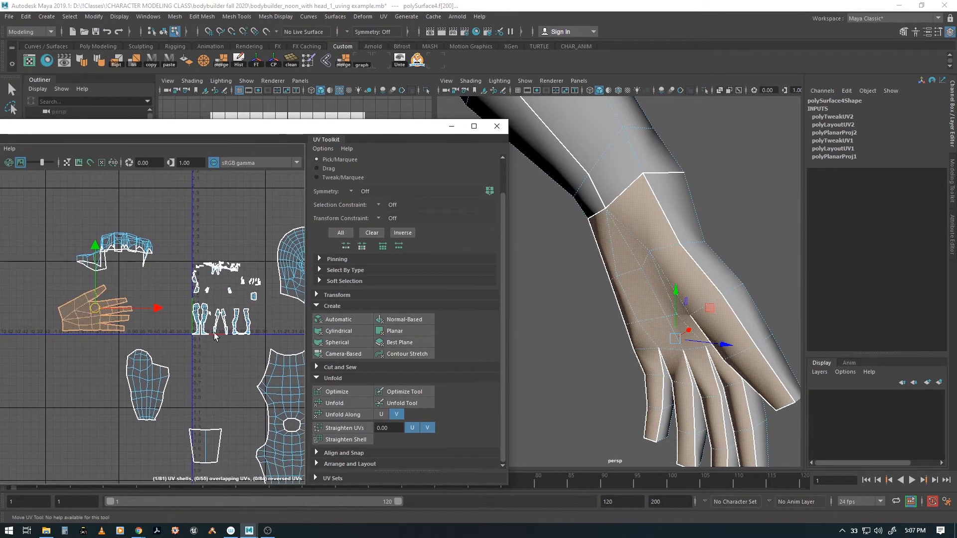
scroll(225, 331, "down", 1)
left_click_drag(106, 310, 67, 325)
key("e")
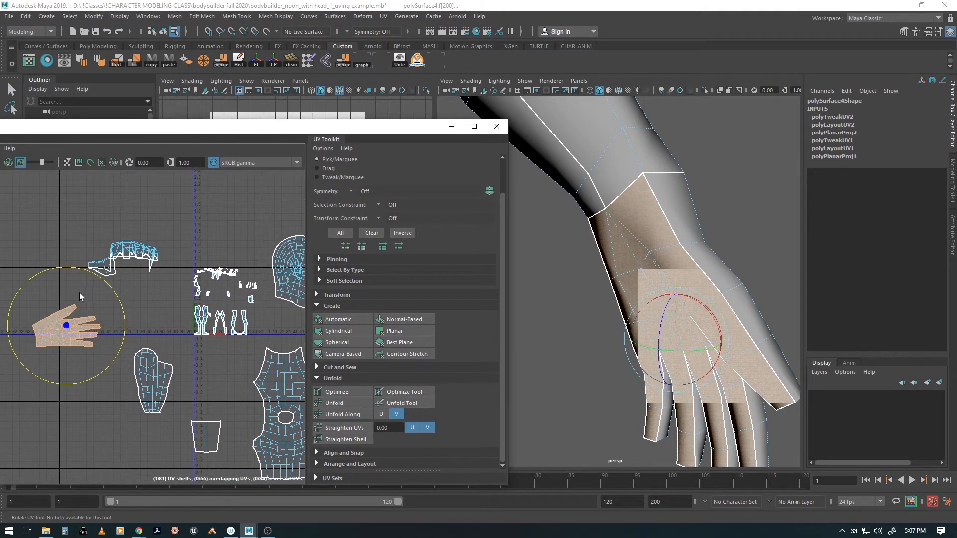
left_click_drag(87, 273, 115, 355)
key("w")
left_click_drag(69, 322, 49, 317)
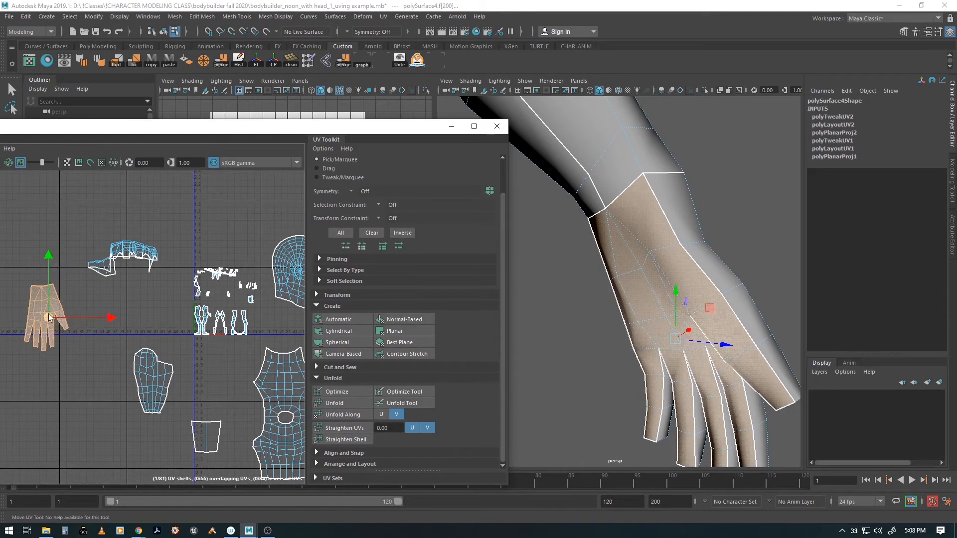
- Select the remaining back-of-hand UV shell and frame the hand's back in the viewport
right_click_drag(137, 255, 94, 242)
left_click(130, 248)
key("f")
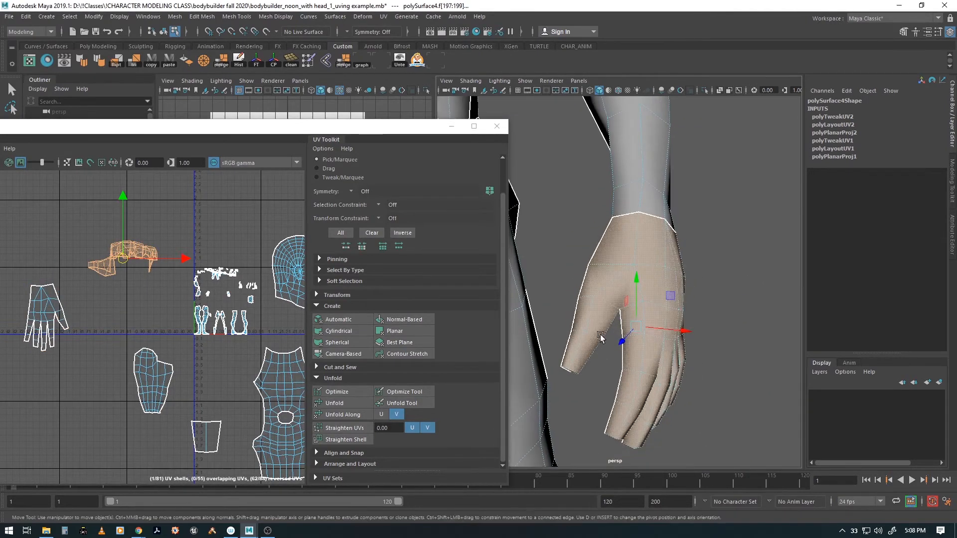
- Try unfolding the back-of-hand shell and rotating the result, then undo these changes
left_click(331, 404)
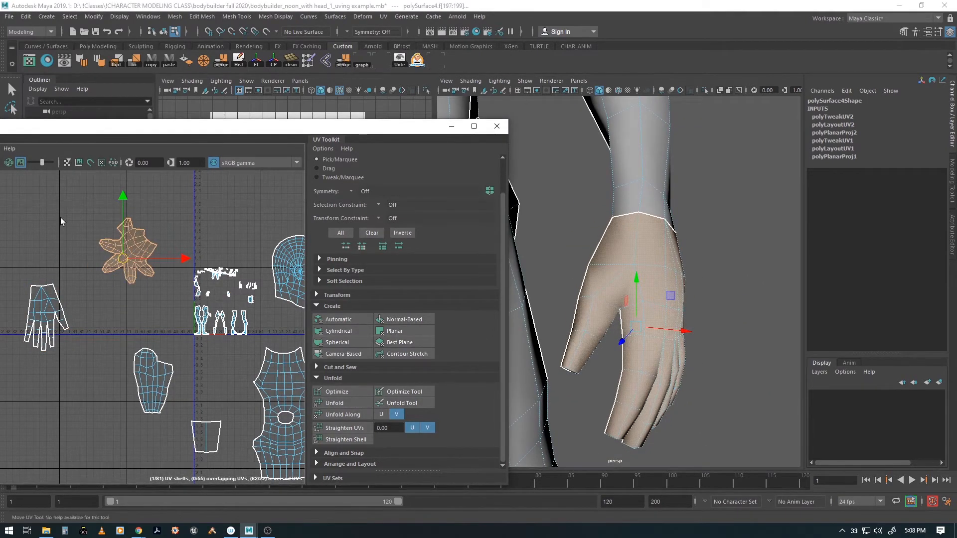
left_click_drag(128, 264, 123, 292)
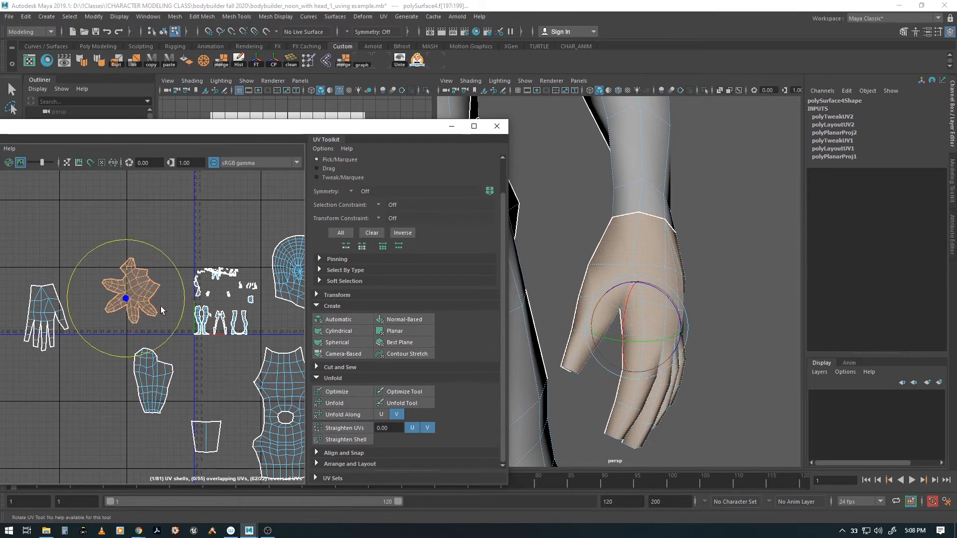
left_click_drag(181, 284, 160, 245)
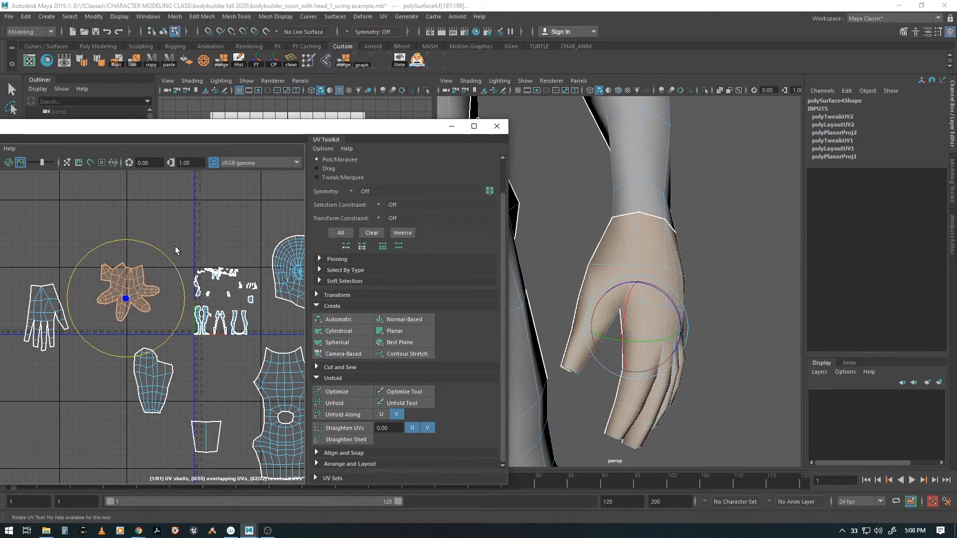
key("w")
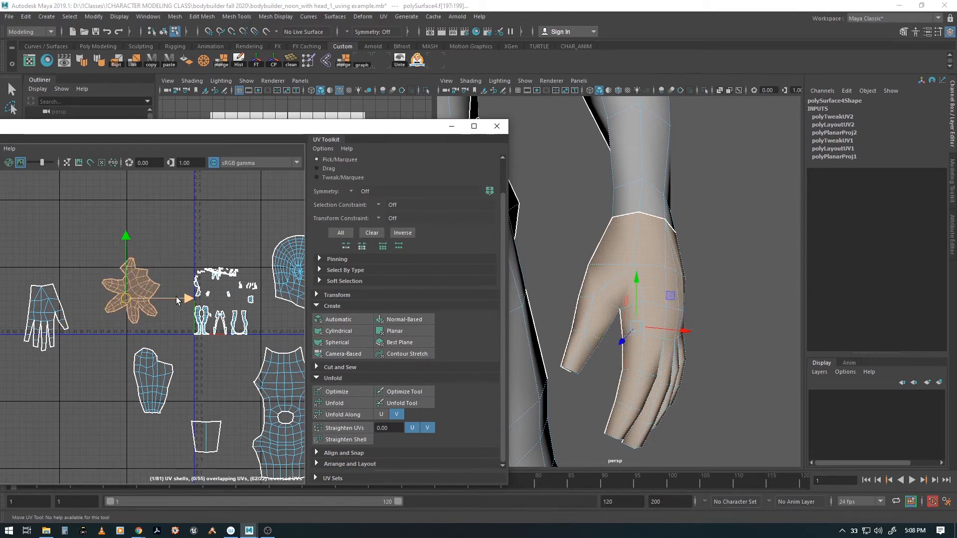
key("ctrl+z")
key("ctrl+z")
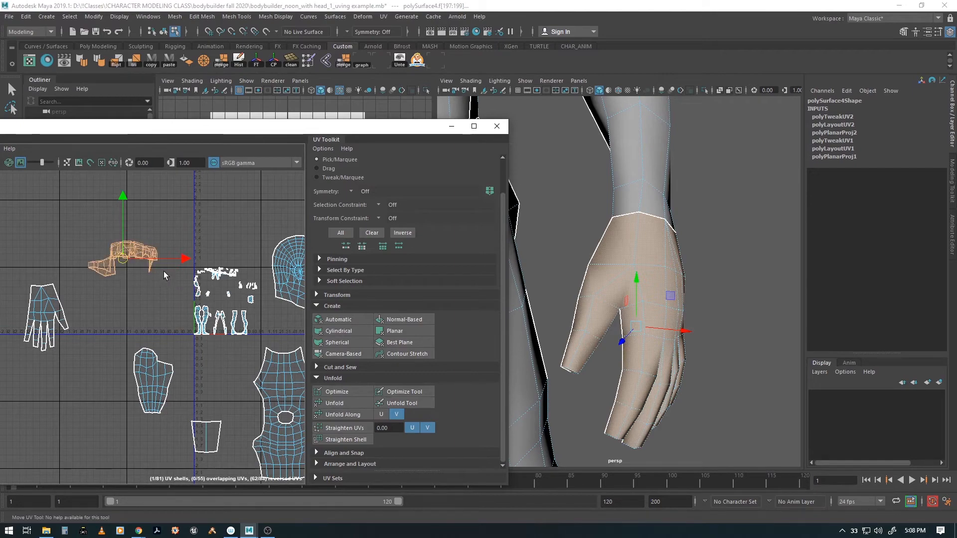
- Give the back-of-hand faces a planar UV projection and move the shell beside the palm shell
left_click_drag(666, 364, 697, 324, "alt")
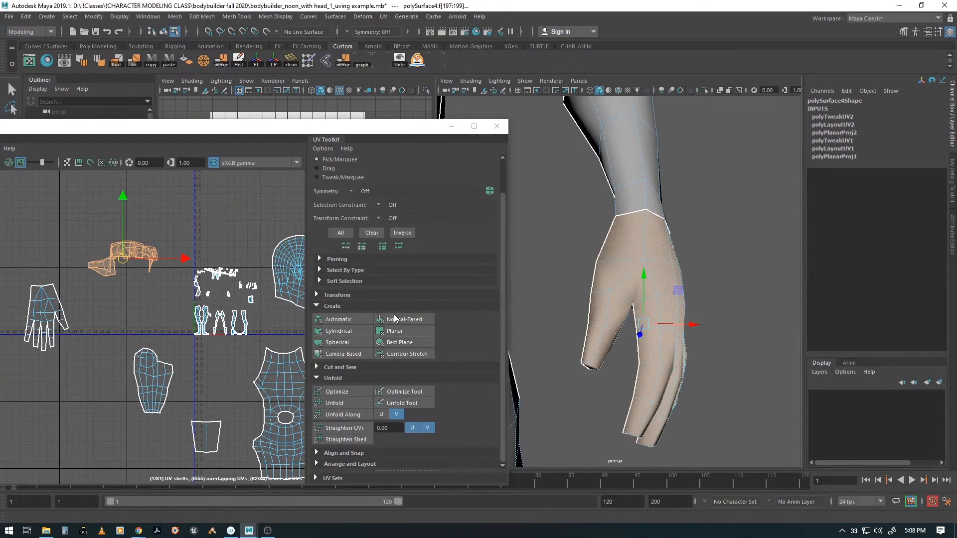
left_click_drag(626, 372, 596, 388, "alt")
left_click_drag(306, 130, 303, 64)
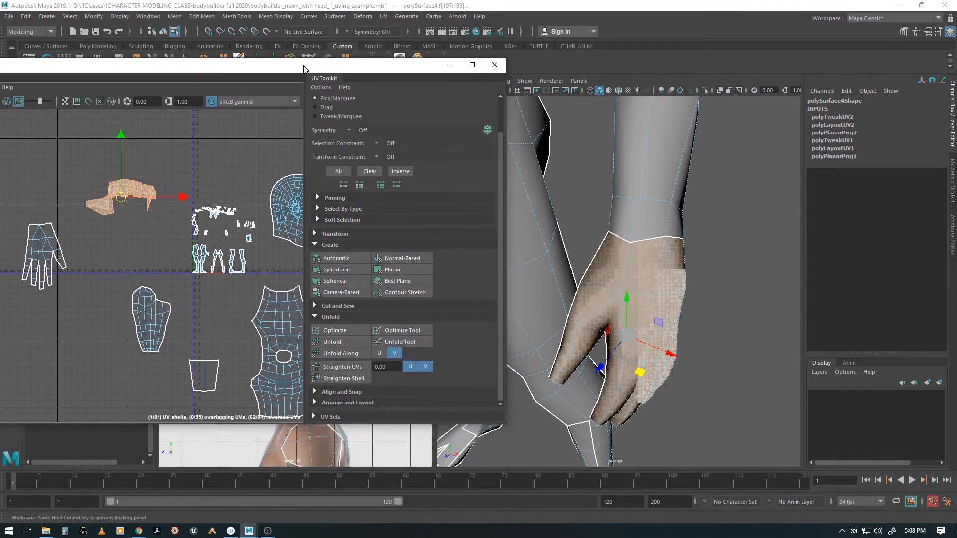
left_click(392, 269)
left_click_drag(222, 240, 105, 251)
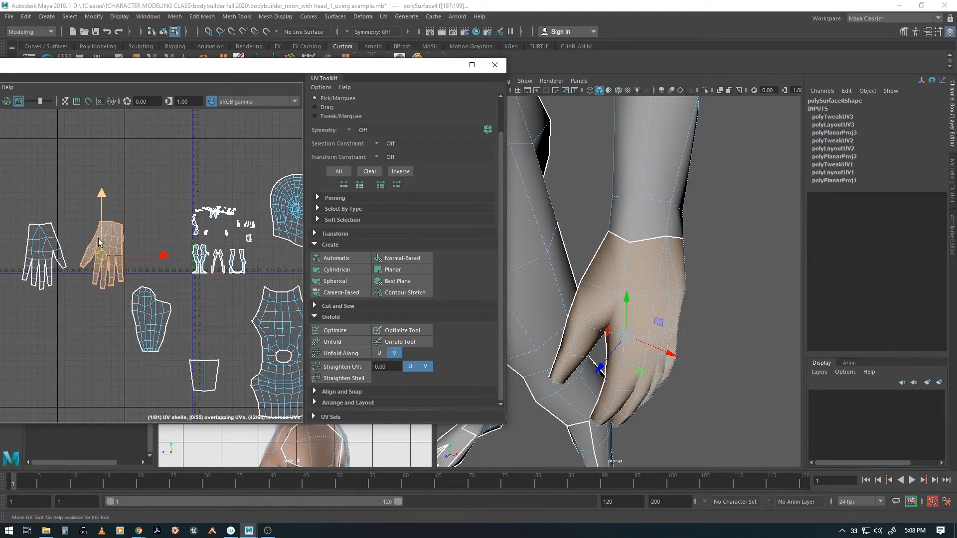
- Display the checker map on the body to inspect the pattern on the hand and forearm, then turn it off
left_click_drag(202, 69, 317, 74)
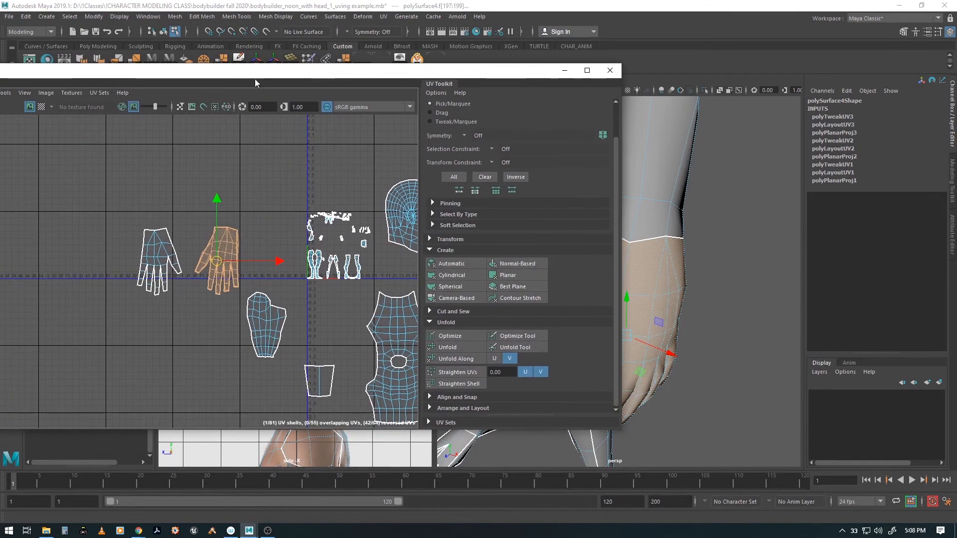
left_click(40, 106)
left_click_drag(200, 70, 97, 63)
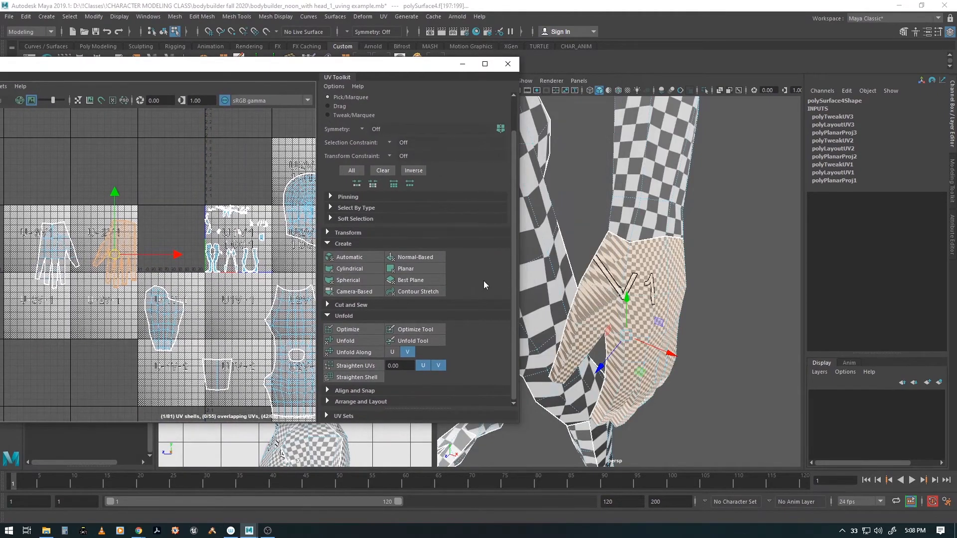
left_click_drag(573, 279, 563, 329, "alt")
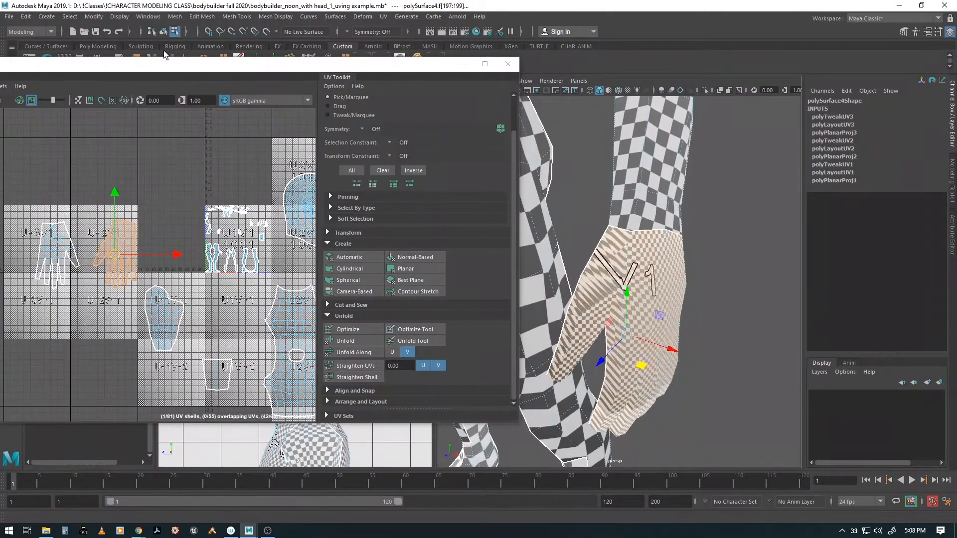
left_click_drag(84, 70, 193, 72)
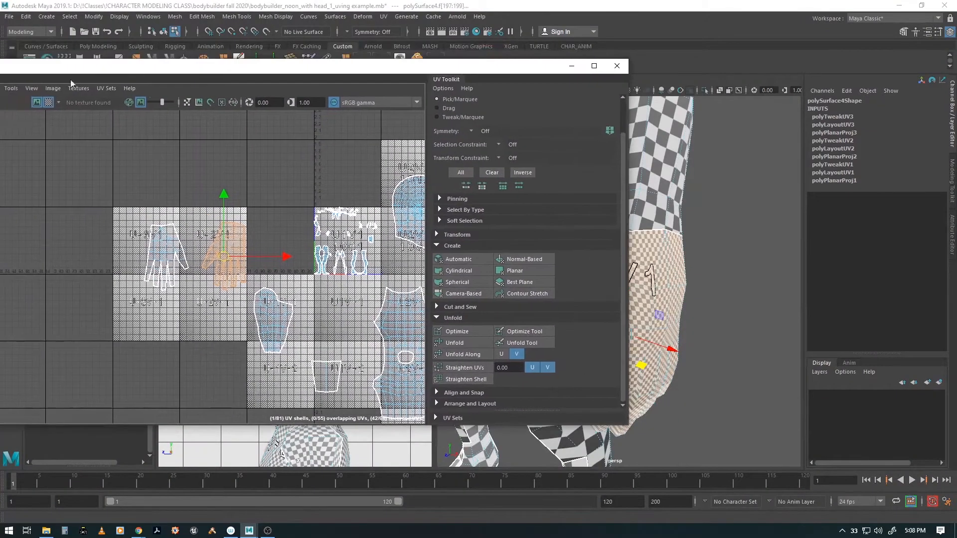
left_click(48, 103)
- Select the back-of-hand shell and move it above the palm shell into free UV space
left_click(169, 241)
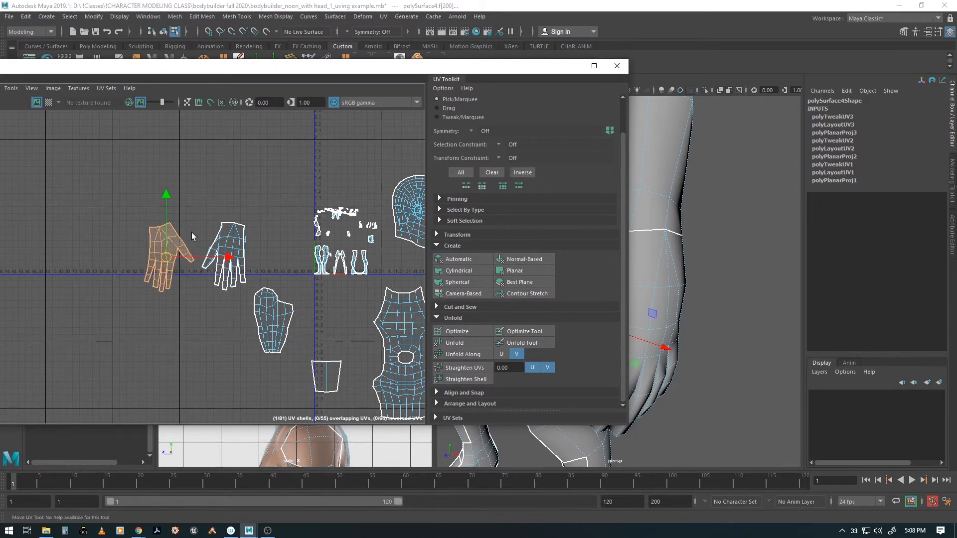
left_click(232, 239)
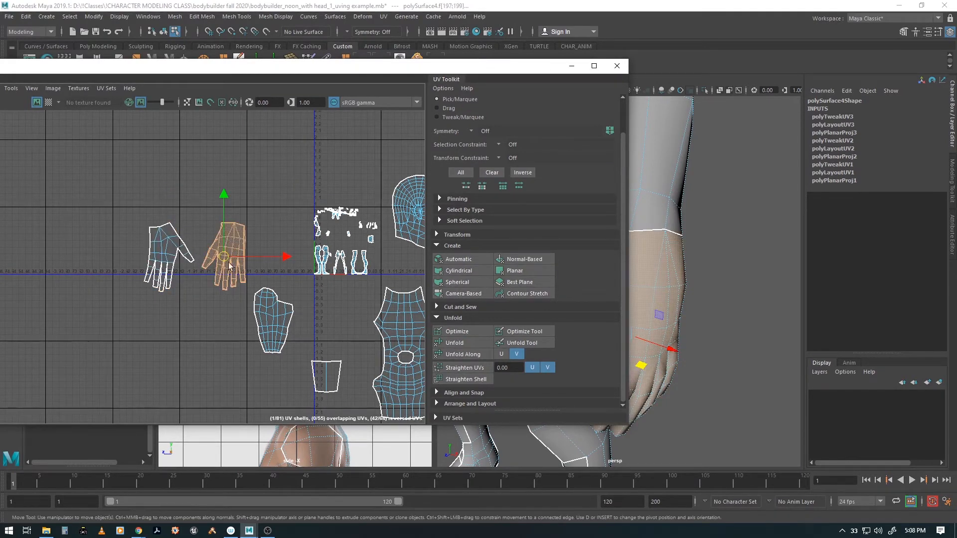
left_click(479, 342)
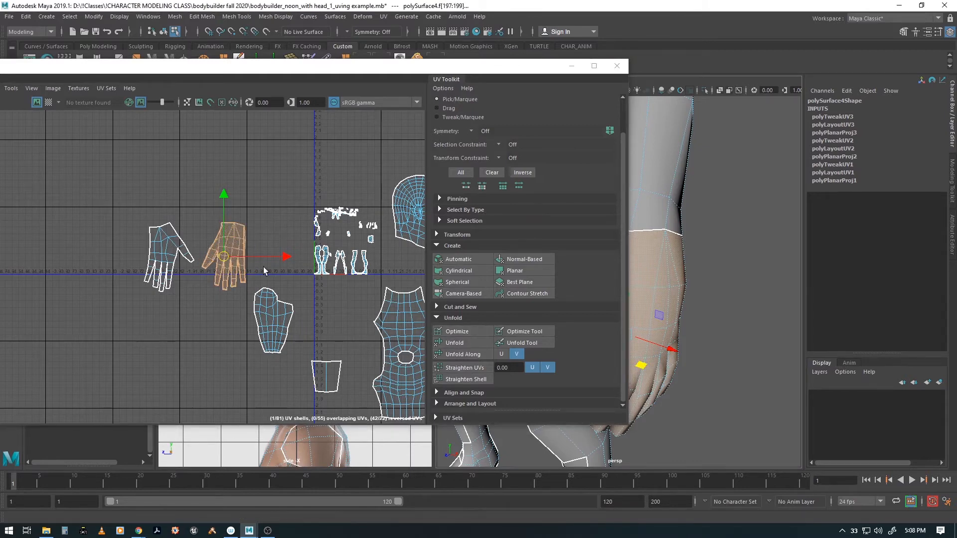
left_click_drag(224, 260, 239, 205)
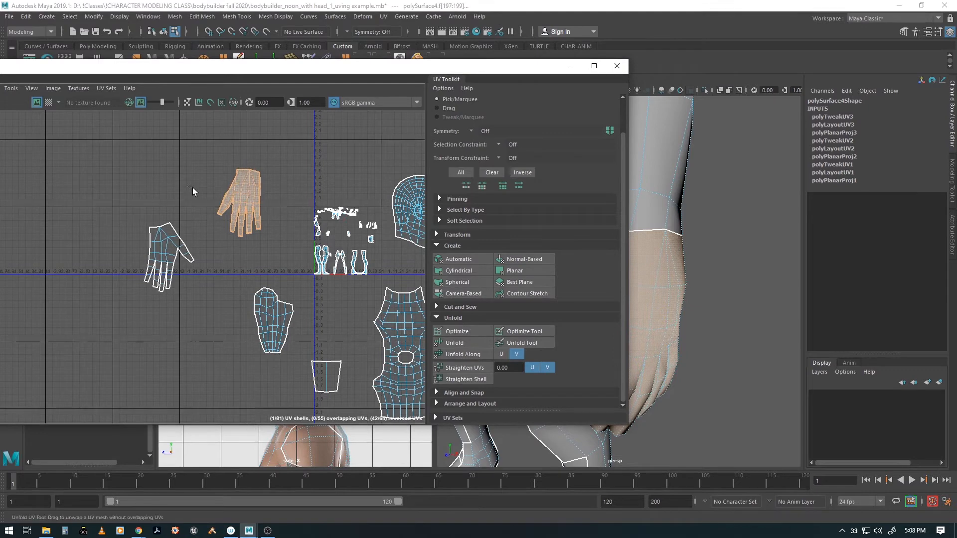
- Relax the selected back-of-hand shell with the Unfold UV Tool, brushing over the palm area, fingers and thumb
middle_click_drag(256, 220, 235, 255, "alt")
right_click_drag(235, 255, 332, 263, "alt")
middle_click_drag(332, 263, 280, 282, "alt")
left_click(522, 343)
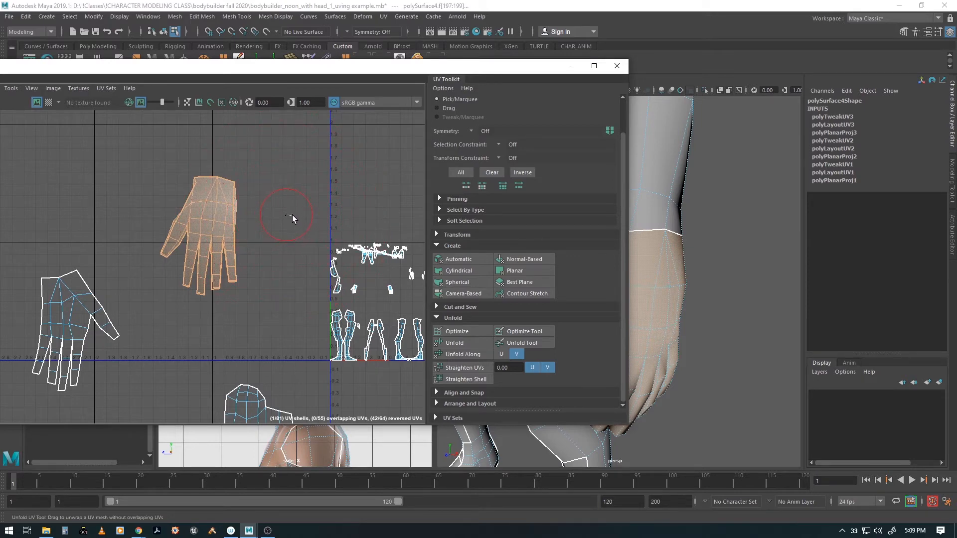
left_click(522, 343, "shift")
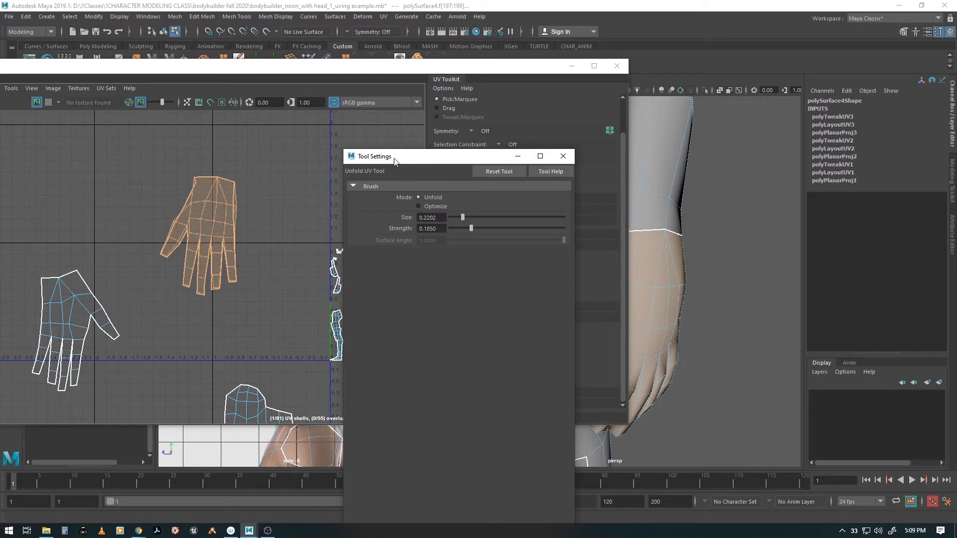
left_click(563, 156)
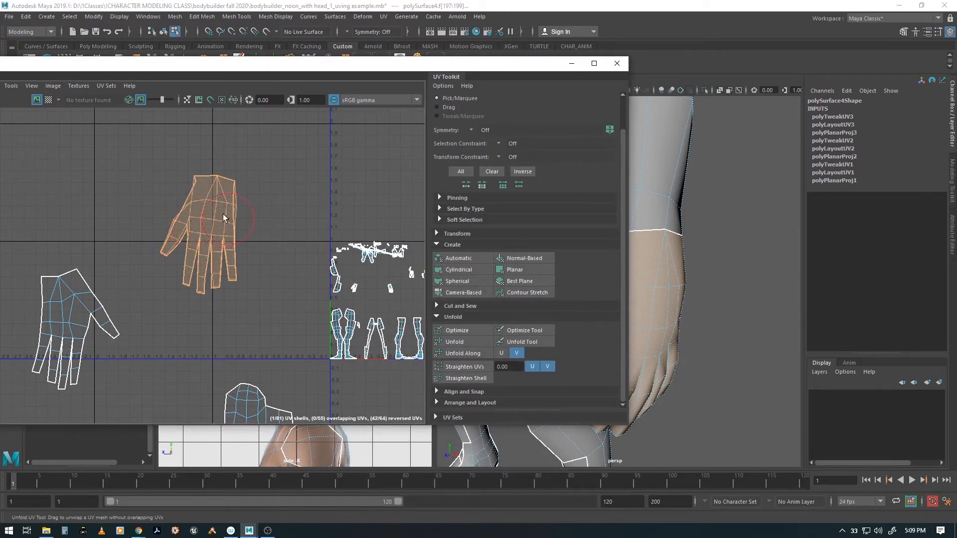
mouse_move(203, 188)
left_mouse_down()
mouse_move(235, 245)
mouse_move(219, 307)
left_mouse_up()
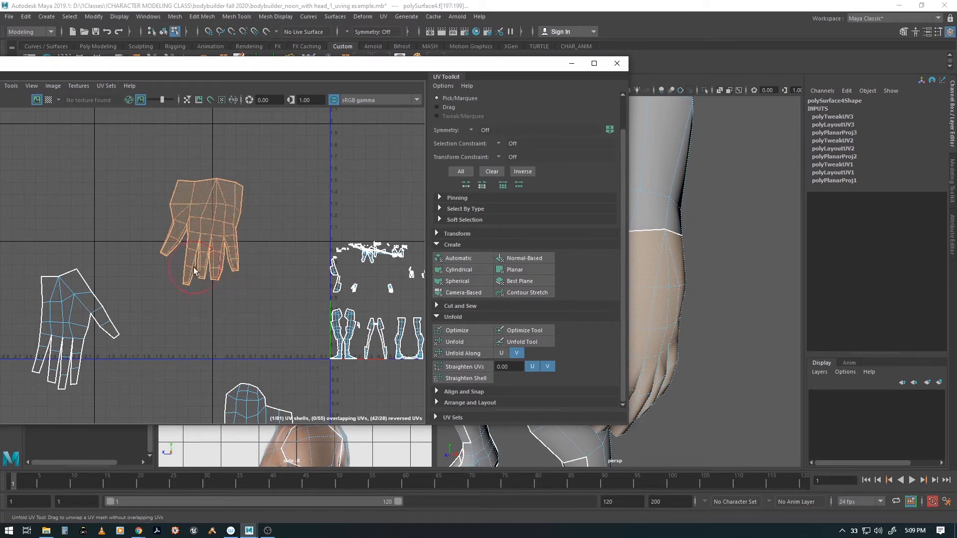
left_click_drag(194, 272, 166, 317)
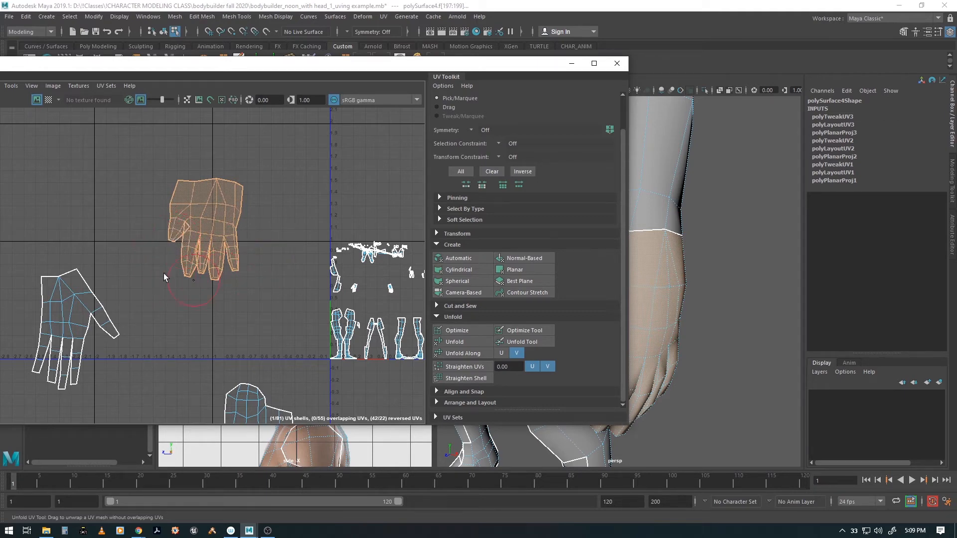
- Select the upper-joint UVs of the index finger in the back-of-hand shell and shift them away from the middle finger
scroll(162, 273, "up", 2)
scroll(158, 271, "up", 1)
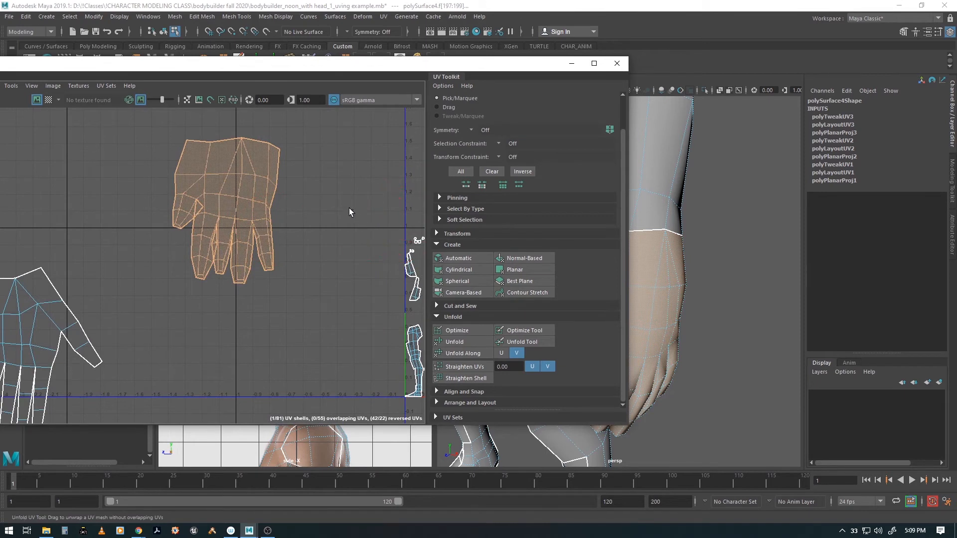
key("F9")
key("w")
right_click_drag(292, 204, 328, 204)
left_click(270, 207)
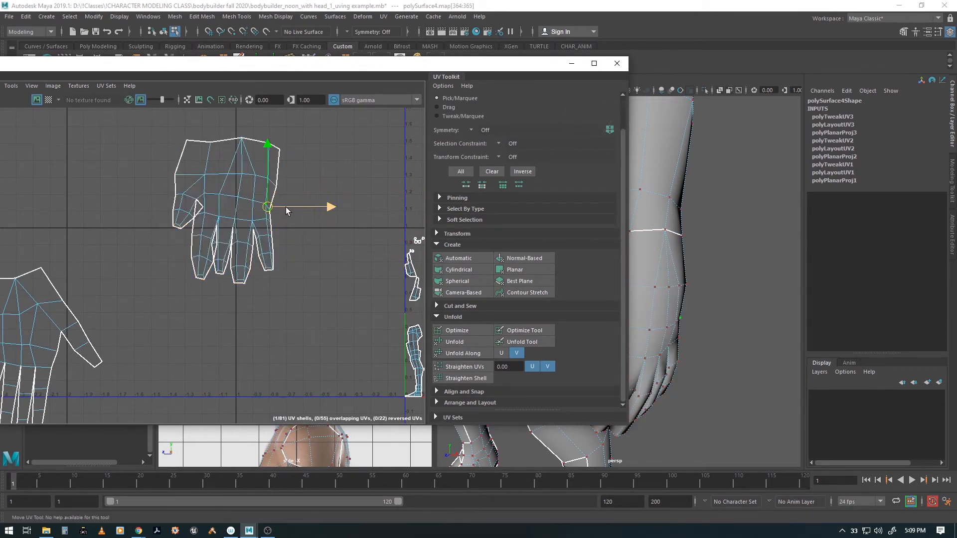
scroll(279, 224, "up", 3)
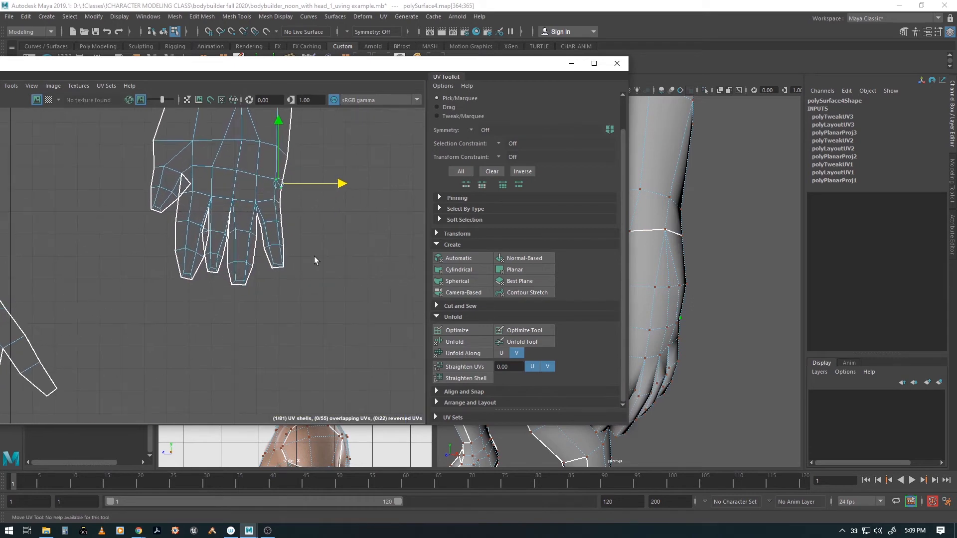
left_click(242, 235)
key("q")
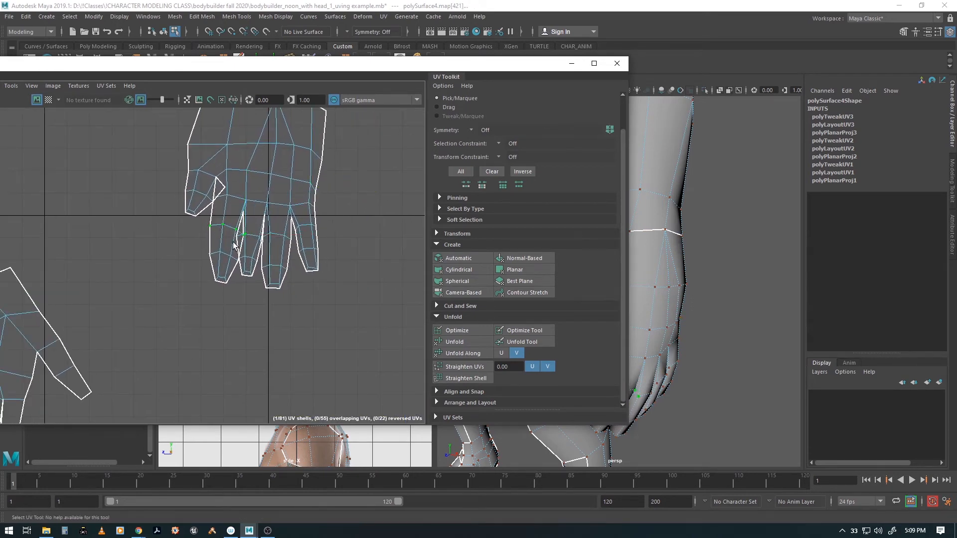
key("w")
left_click_drag(230, 236, 217, 231)
key("ctrl+z")
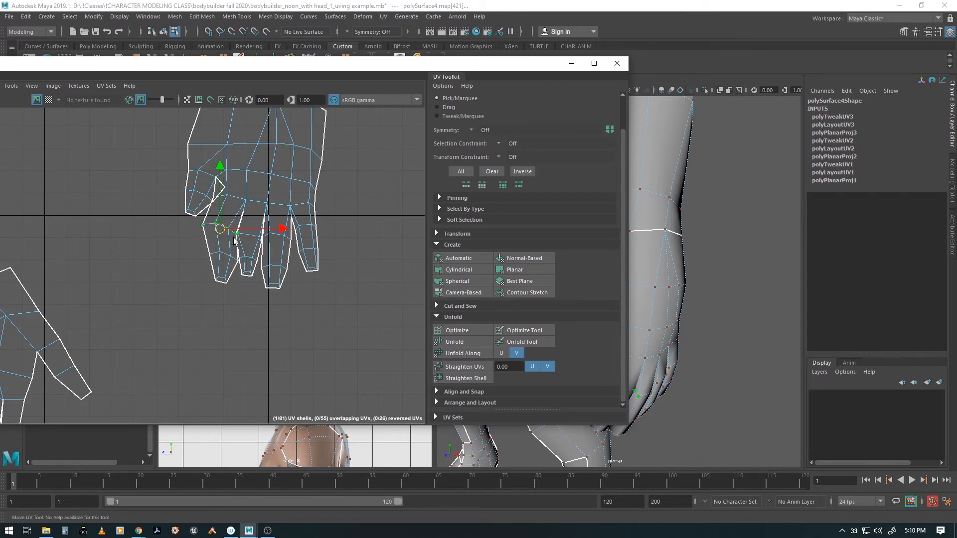
- Spread the joint UVs between the index, middle and ring fingers of the back-of-hand shell to open gaps between them
right_click_drag(236, 254, 269, 234, "alt")
key("q")
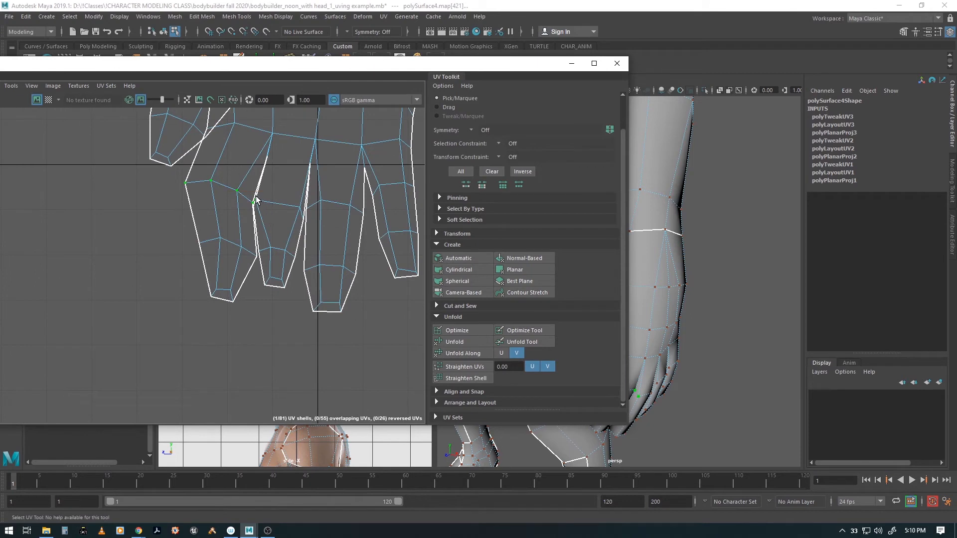
left_click_drag(269, 213, 269, 213)
key("w")
left_click_drag(212, 193, 288, 215)
key("q")
key("w")
key("q")
key("w")
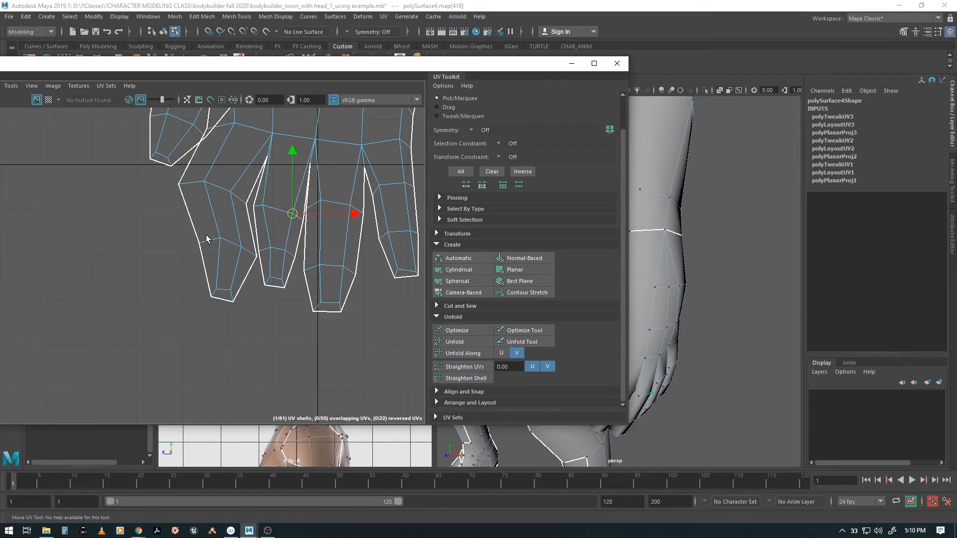
- Shift the index finger's lower-joint and fingertip UVs outward, then adjust the middle finger's UVs into the freed space
left_click_drag(189, 231, 263, 274)
key("q")
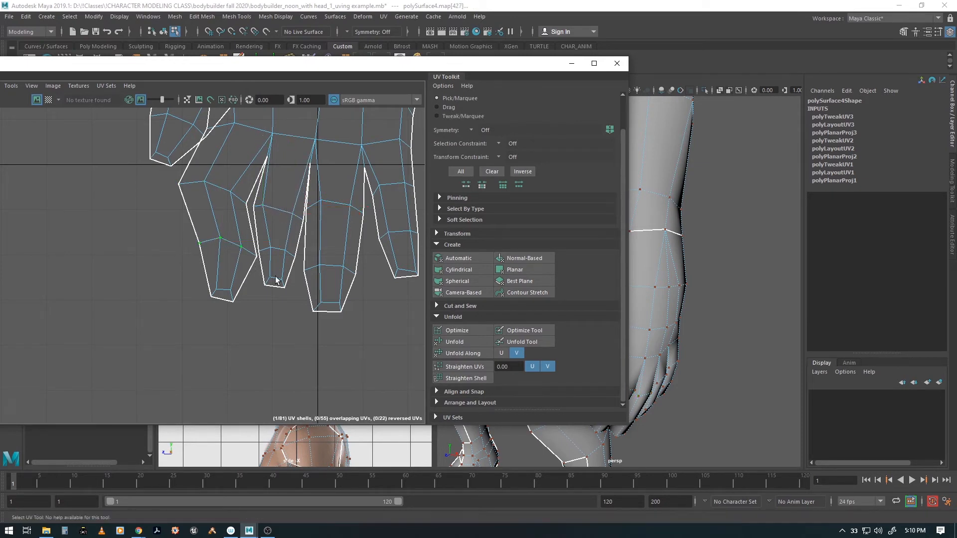
key("w")
left_click_drag(229, 246, 199, 240)
left_click_drag(237, 303, 196, 294)
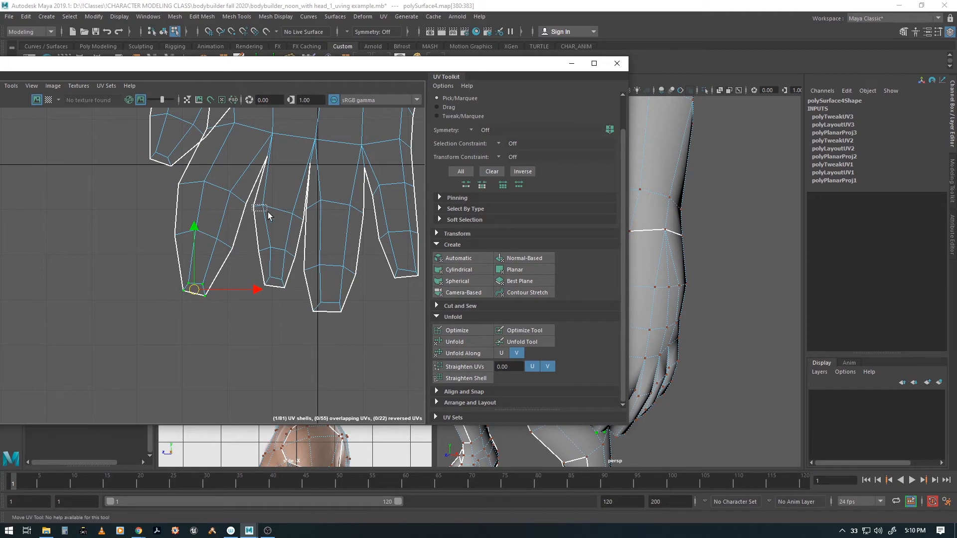
left_click_drag(268, 212, 257, 311)
key("q")
key("w")
- Select the palm shell and move it directly beside the little-finger side of the back-of-hand shell
right_click_drag(355, 306, 209, 292, "alt")
right_click_drag(335, 284, 171, 270, "alt")
middle_click_drag(325, 300, 319, 253, "alt")
right_click_drag(329, 269, 274, 273, "alt")
right_click_drag(146, 316, 120, 304)
left_click(139, 318)
left_click_drag(153, 333, 375, 238)
middle_click_drag(351, 289, 237, 357, "alt")
right_click_drag(279, 339, 351, 325, "alt")
middle_click_drag(351, 325, 349, 291, "alt")
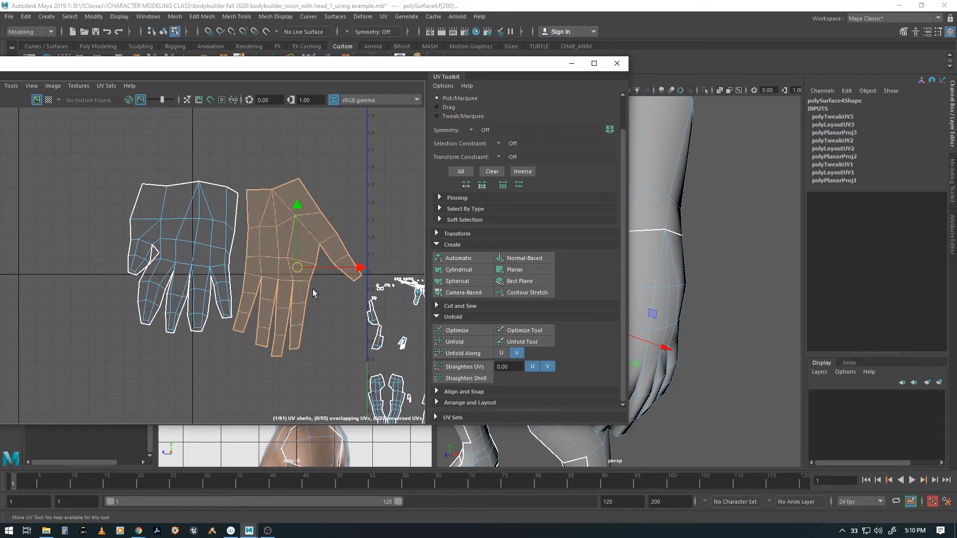
- Select the palm shell's border edges from the wrist down the little finger and join both hand shells with Move and Sew
right_click_drag(262, 219, 265, 189)
left_click(247, 216)
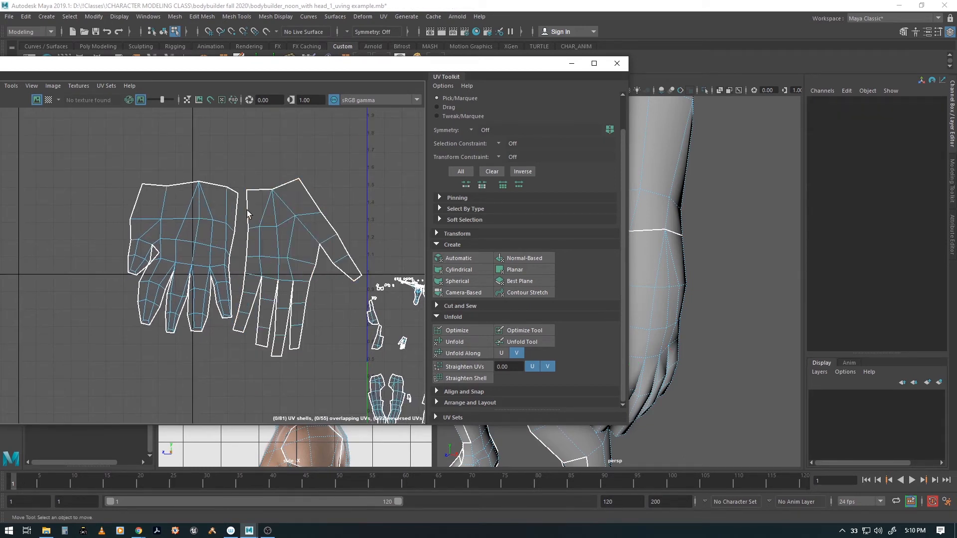
left_click(248, 215)
left_click(247, 244, "shift")
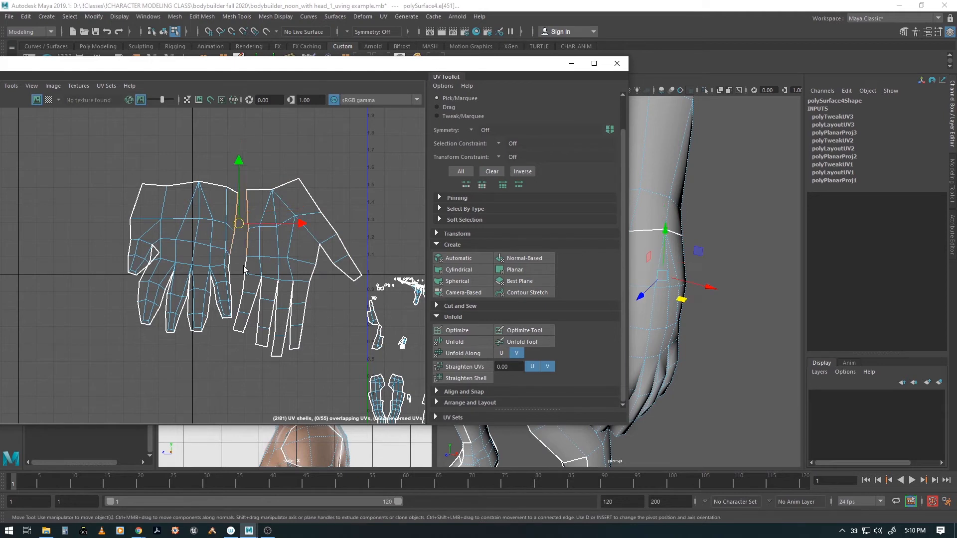
left_click(247, 265, "shift")
left_click(244, 282, "shift")
left_click(241, 319, "shift")
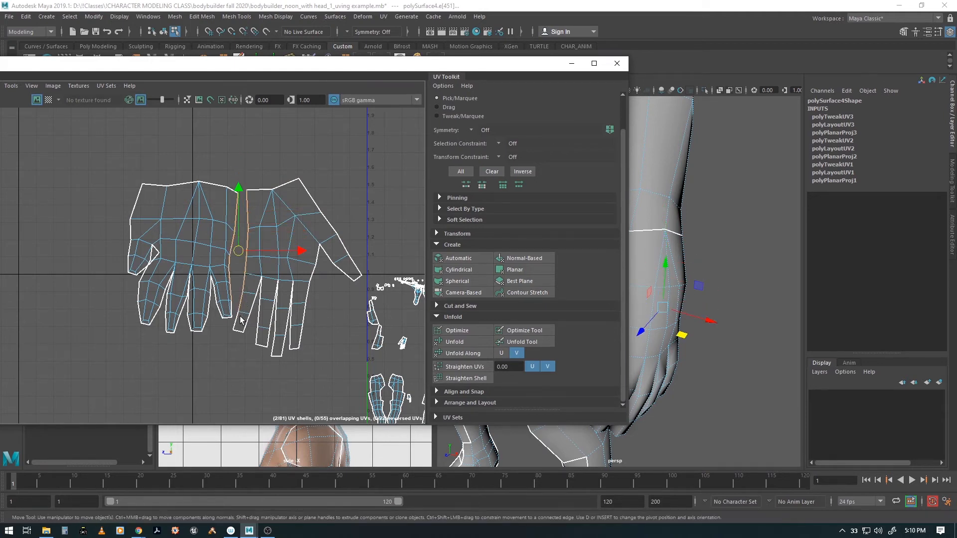
left_click(240, 327, "shift")
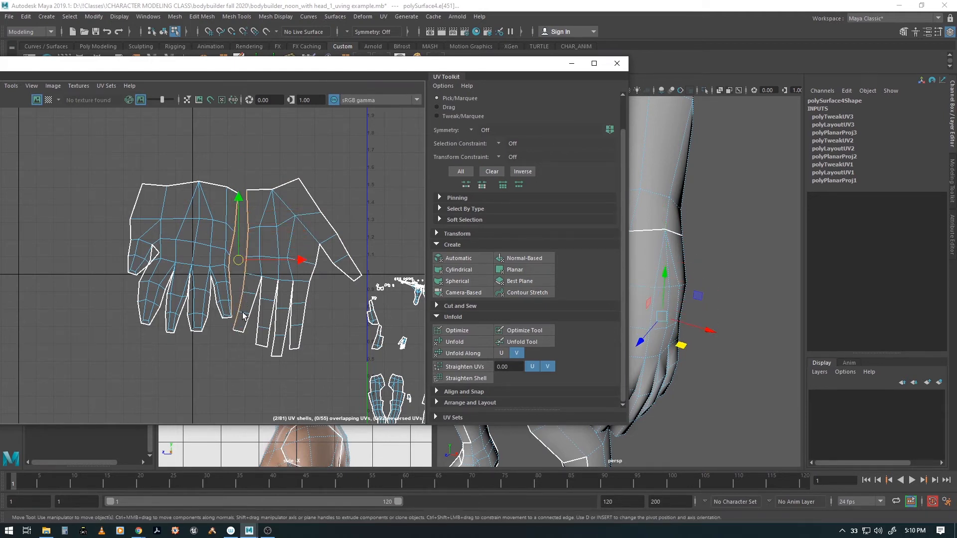
right_click_drag(335, 200, 330, 277)
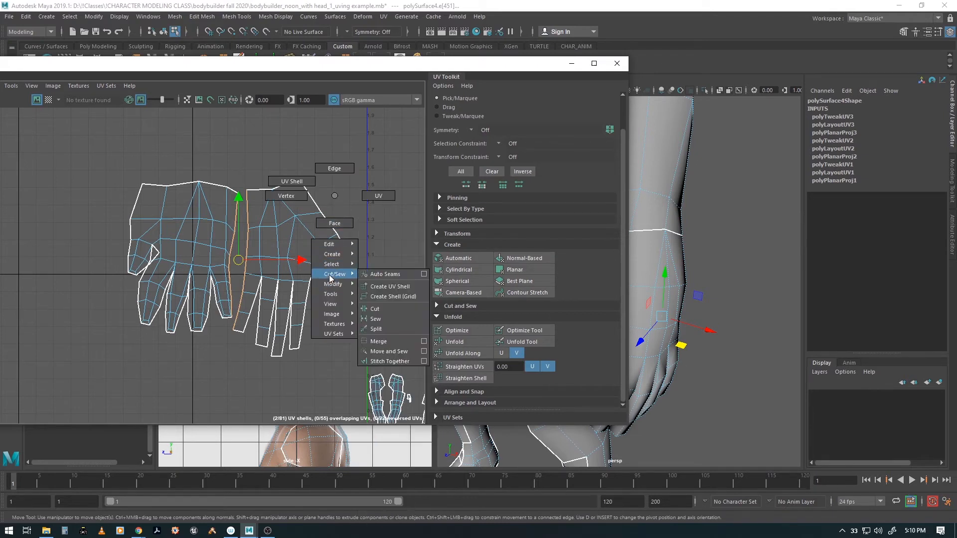
right_click_drag(387, 353, 387, 352)
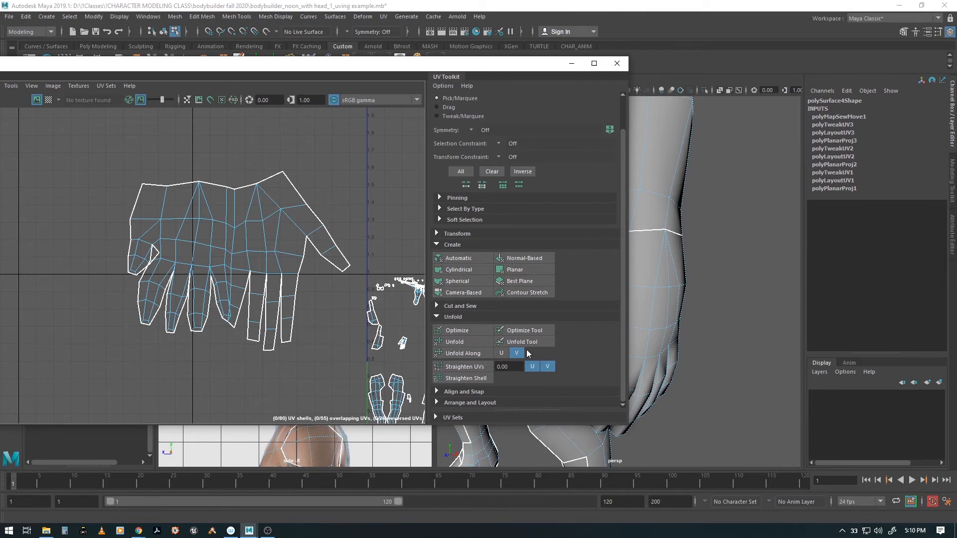
- Brush the Unfold UV Tool over the joined hand shell's little finger, middle fingers and thumb to relax overlapping UVs
scroll(197, 349, "up", 3)
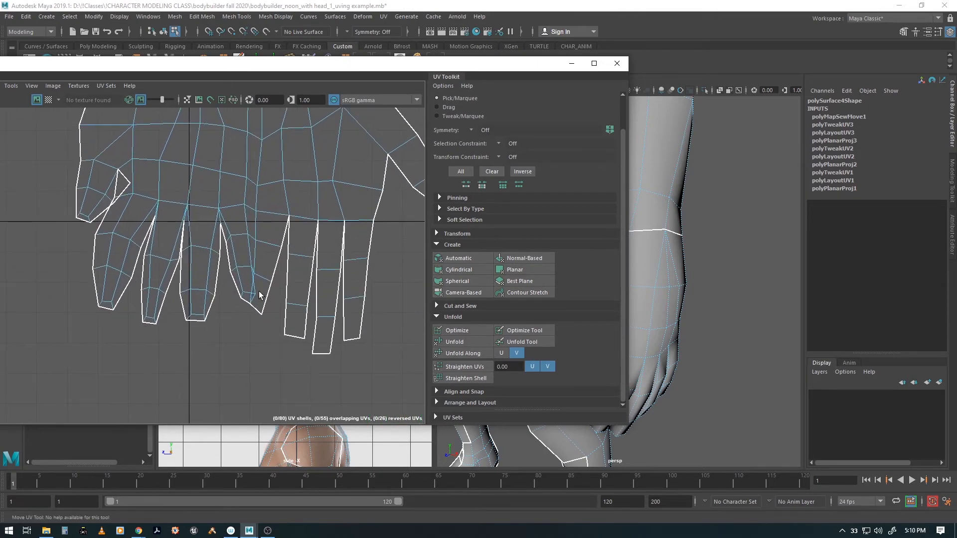
left_click(522, 342)
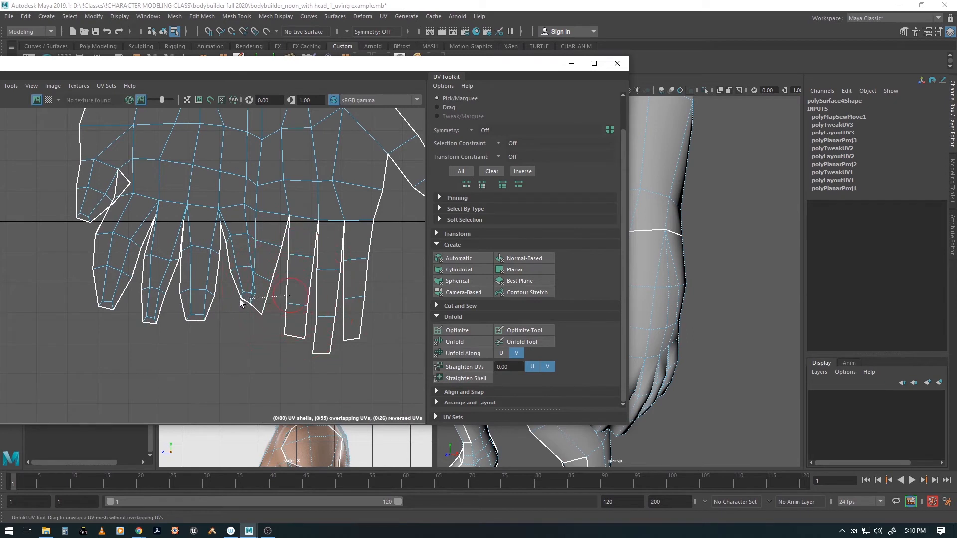
left_click_drag(251, 288, 251, 299)
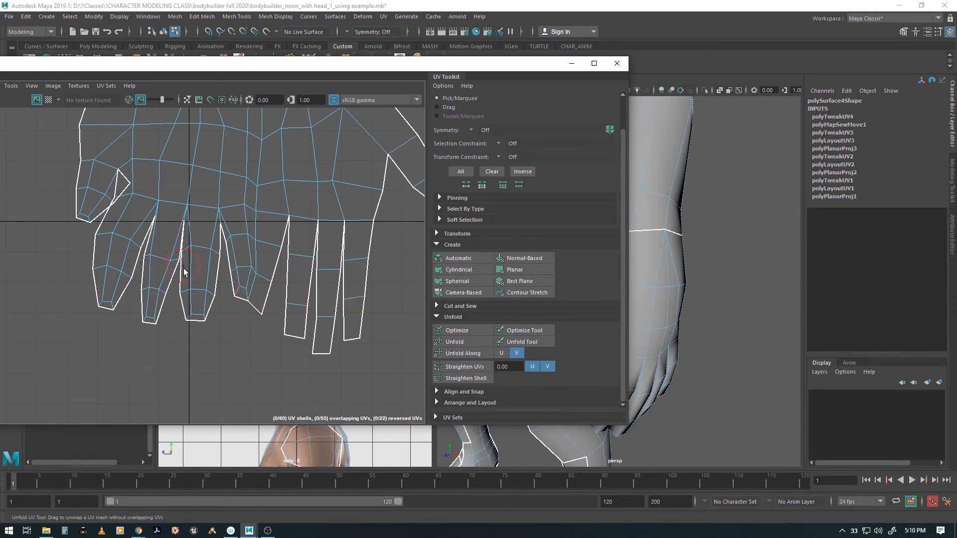
left_click_drag(186, 251, 179, 264)
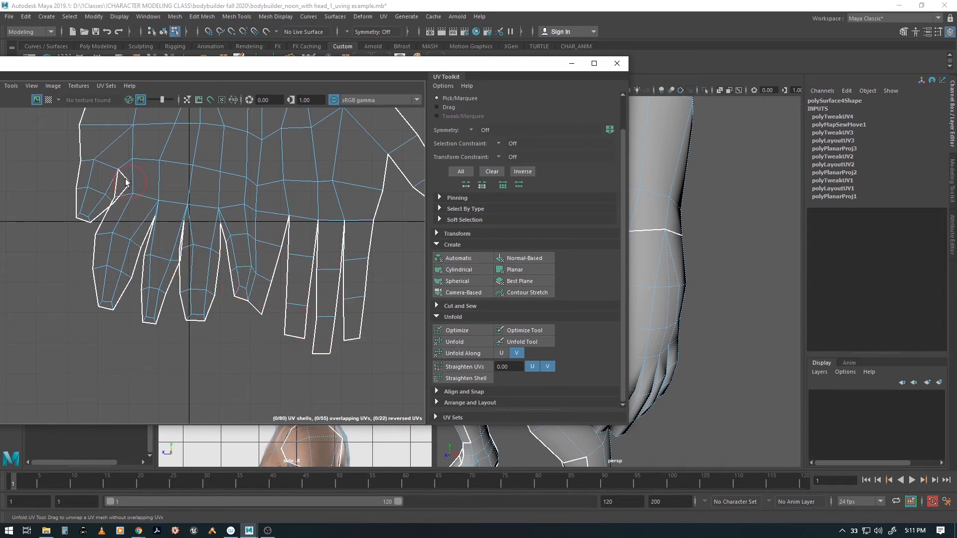
mouse_move(126, 182)
left_mouse_down()
mouse_move(110, 212)
mouse_move(116, 220)
left_mouse_up()
right_click_drag(376, 270, 339, 253, "alt")
middle_click_drag(422, 244, 335, 268, "alt")
right_click_drag(335, 268, 279, 260, "alt")
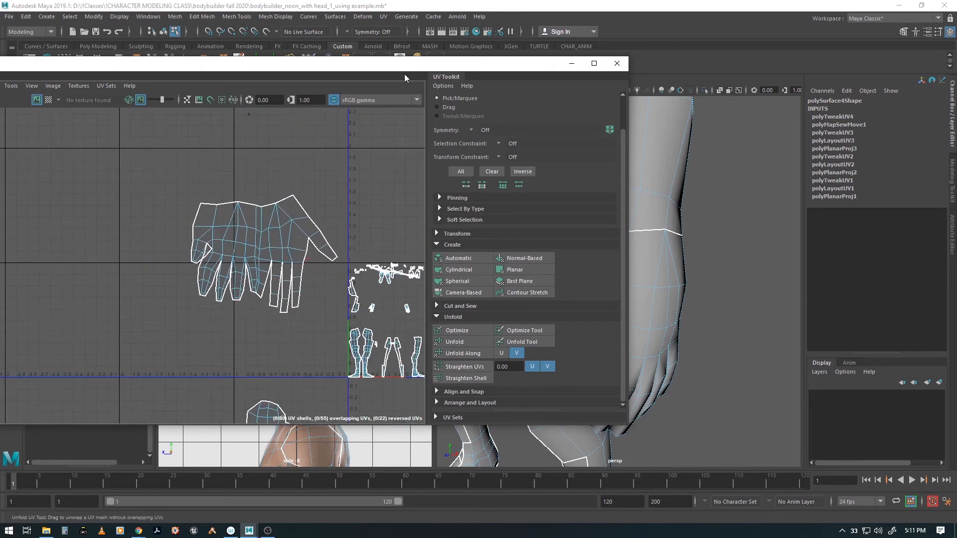
- Close the UV editor and select the faces of the character's left leg from the waist to the ankle
left_click(613, 67)
right_click_drag(741, 306, 583, 359, "alt")
left_click_drag(583, 359, 585, 339, "alt")
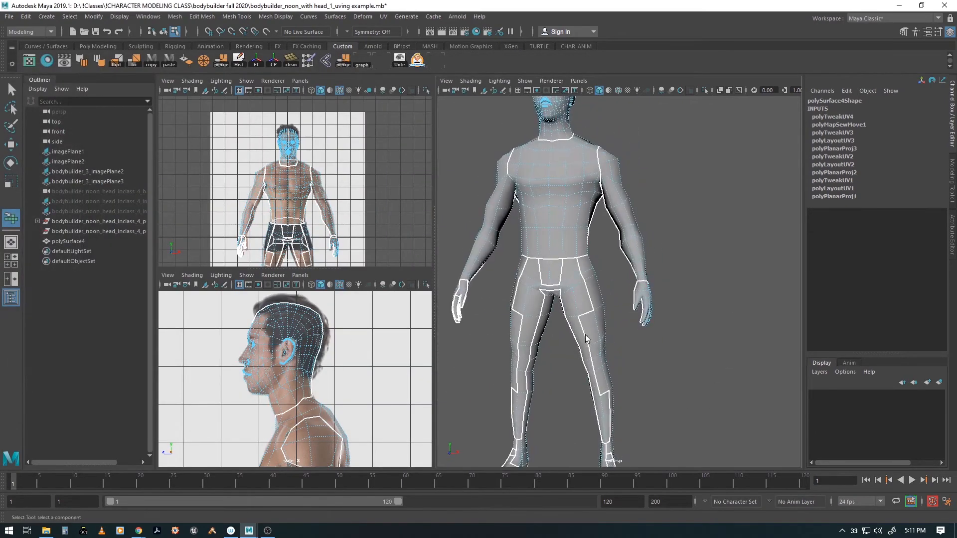
key("F8")
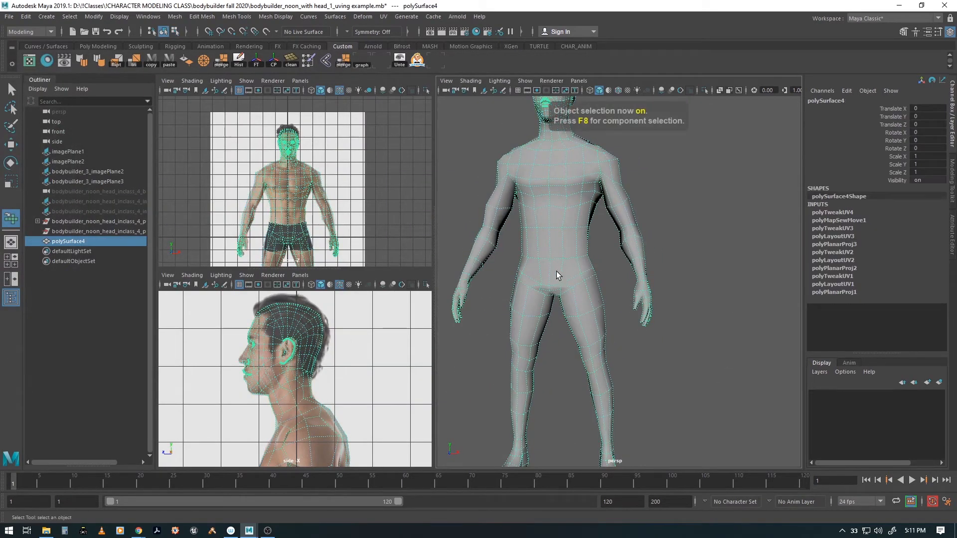
left_click_drag(638, 310, 713, 297, "alt")
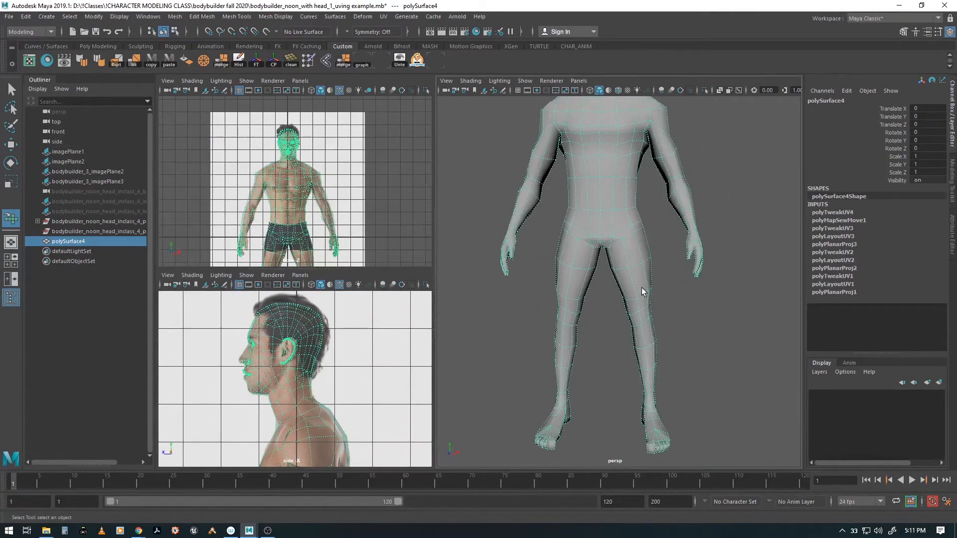
left_click_drag(642, 289, 625, 279, "alt")
key("F11")
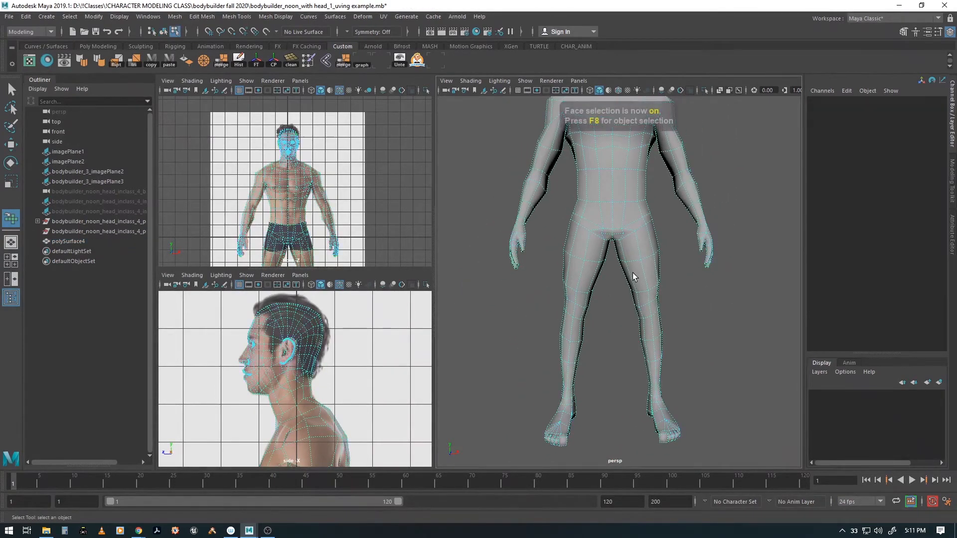
left_click_drag(619, 209, 752, 336)
left_click_drag(650, 285, 693, 338, "shift")
- Examine the leg face selection from behind and below, checking its limits at the crotch and ankle
left_click_drag(692, 338, 577, 317, "alt")
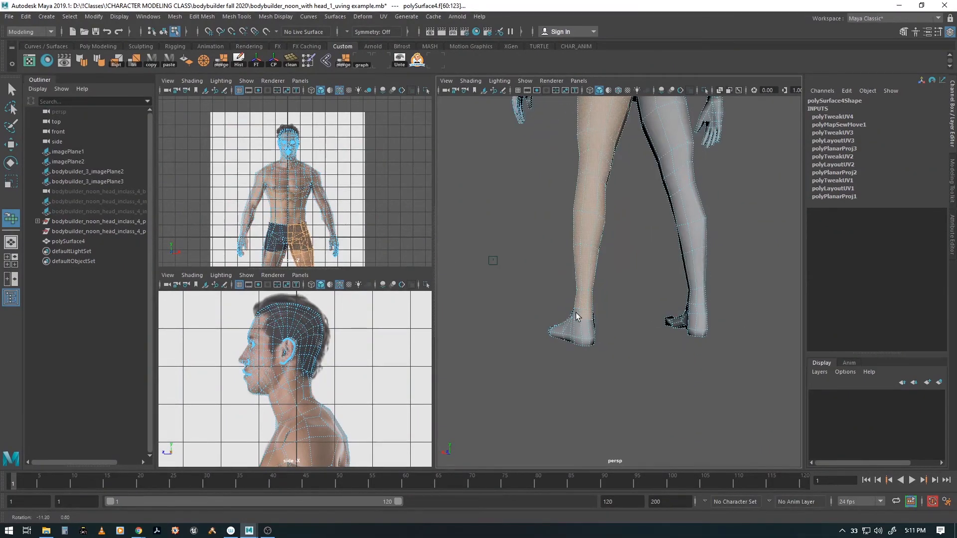
left_click_drag(625, 369, 618, 273, "alt")
right_click_drag(618, 273, 614, 236, "alt")
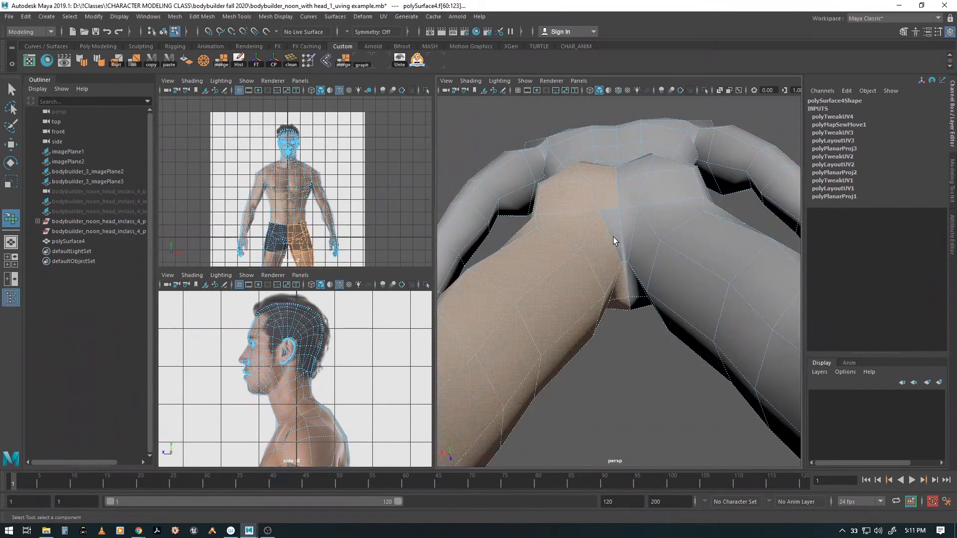
key("q")
left_click_drag(611, 302, 637, 337, "alt")
right_click_drag(637, 338, 515, 314, "alt")
left_click_drag(624, 256, 595, 210, "alt")
left_click(595, 211)
key("ctrl+z")
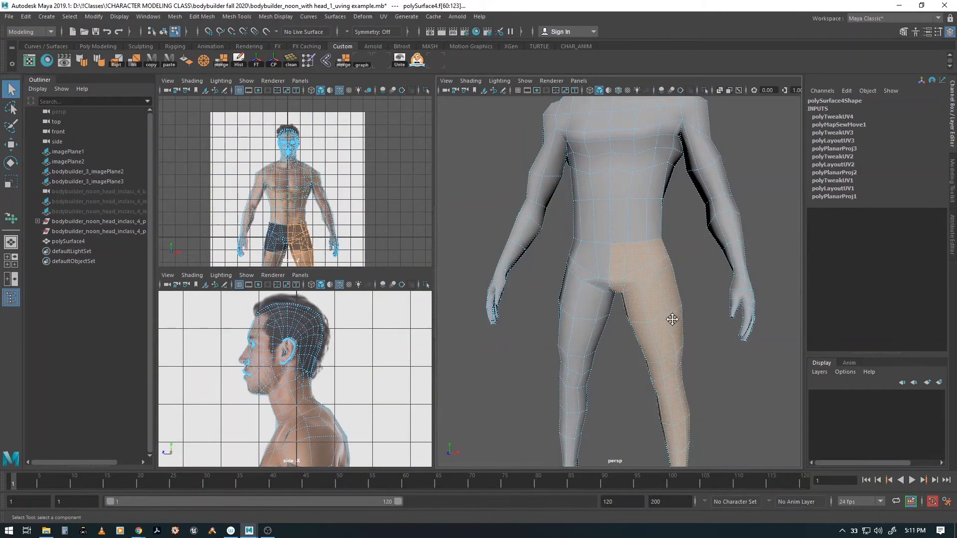
- Apply a Normal-Based UV projection to the selected left leg faces and move the new shell outside the UV tile, beside the hand shells
left_click_drag(672, 319, 596, 292, "alt")
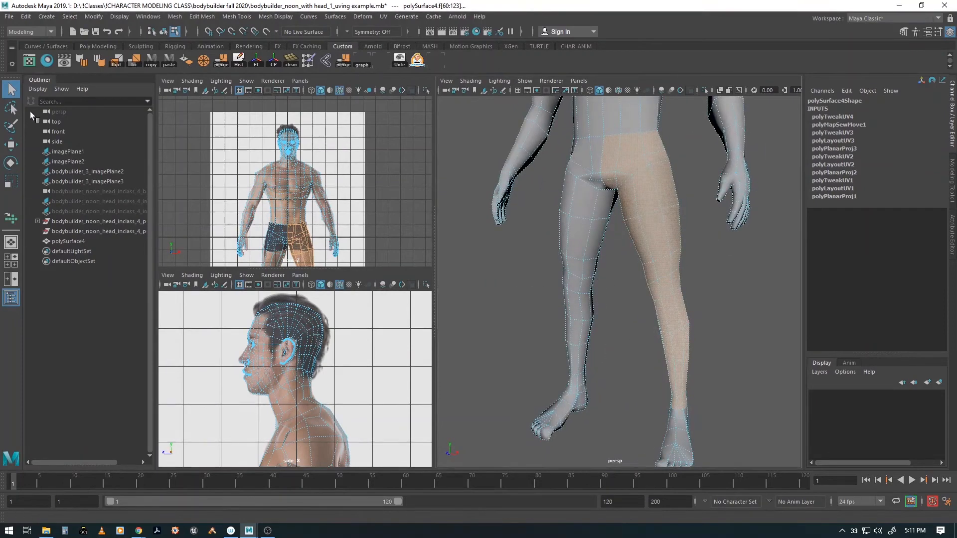
left_click(29, 61)
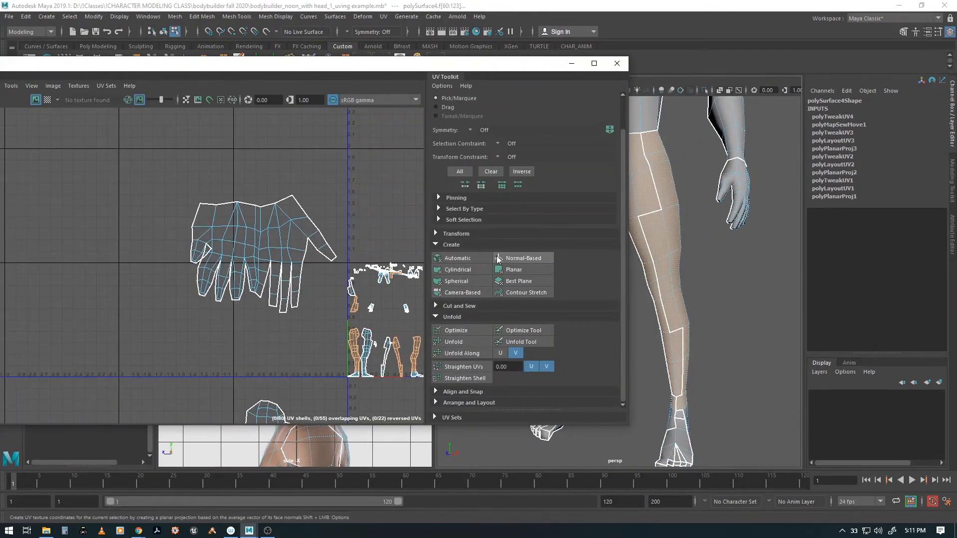
left_click(512, 260)
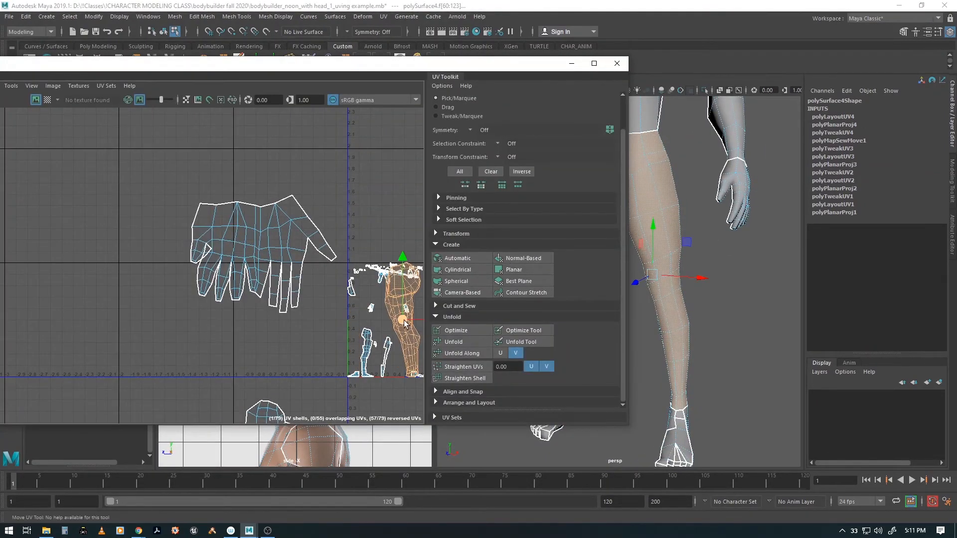
left_click_drag(401, 317, 95, 257)
left_click_drag(451, 68, 278, 123)
- Select the faces of the character's right leg from the waist to the ankle and apply a Normal-Based UV projection
left_click_drag(656, 309, 650, 309, "alt")
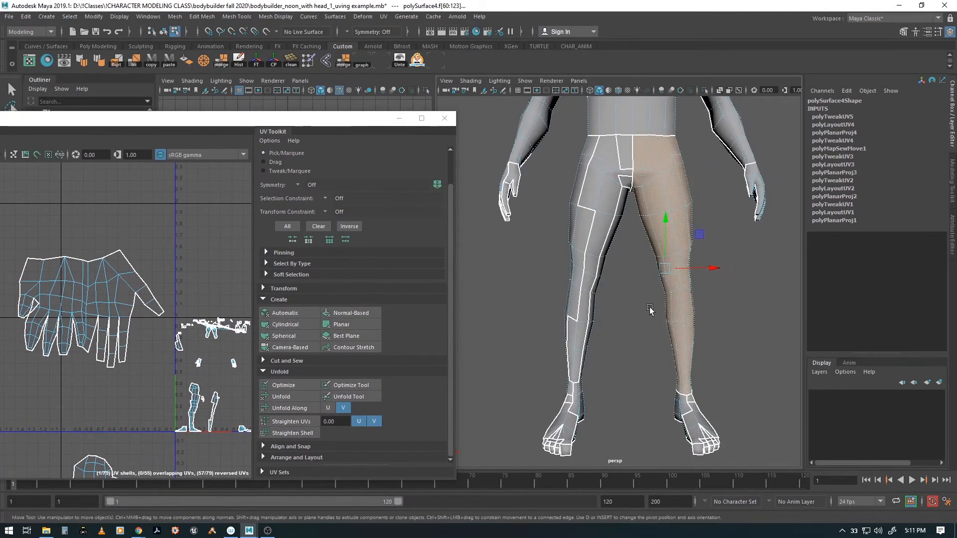
left_click_drag(556, 144, 653, 363)
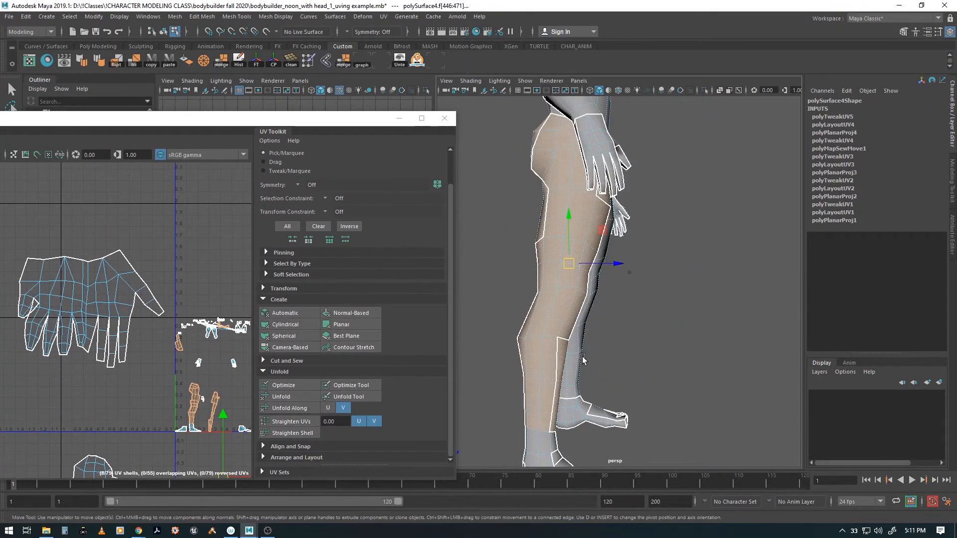
left_click_drag(583, 361, 663, 250, "alt")
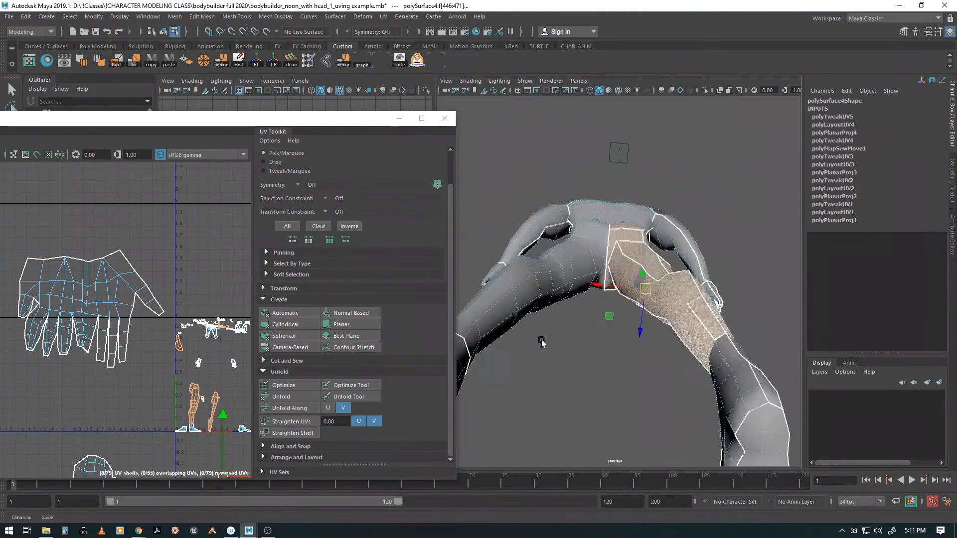
right_click_drag(543, 342, 707, 344, "alt")
left_click_drag(707, 344, 684, 416, "alt")
right_click_drag(683, 417, 594, 364, "alt")
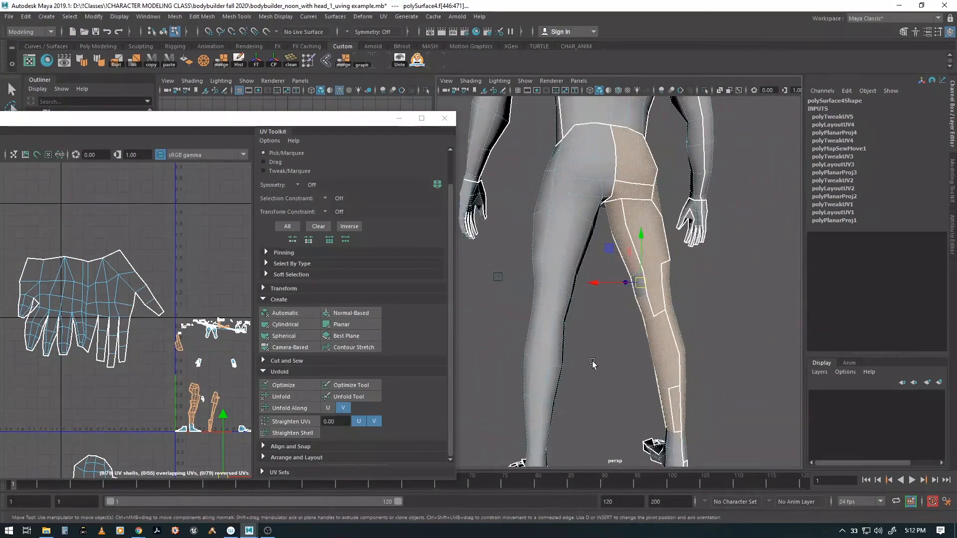
left_click_drag(594, 363, 649, 355, "alt")
key("q")
left_click_drag(639, 287, 583, 344, "alt")
left_click(358, 312)
- Move the right leg's UV shell out of the UV tile to the empty area between the left leg and hand shells
scroll(44, 344, "down", 3)
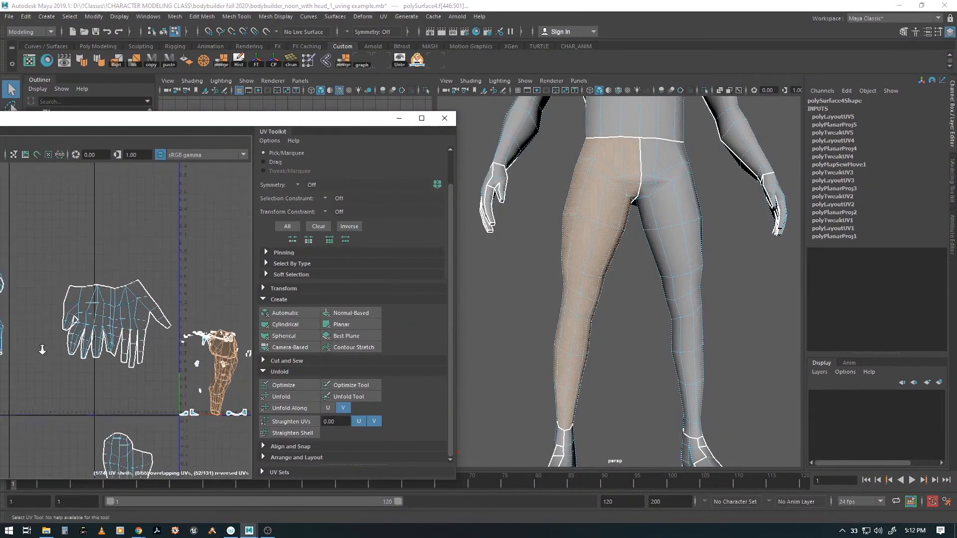
scroll(45, 342, "up", 3)
middle_click_drag(200, 342, 151, 320, "alt")
right_click_drag(151, 320, 85, 319, "alt")
key("w")
middle_click_drag(200, 359, 153, 347, "alt")
left_click_drag(206, 363, 44, 314)
- Select the edge line down the inside of the right leg from crotch to ankle and cut its UVs
left_click_drag(629, 306, 635, 276, "alt")
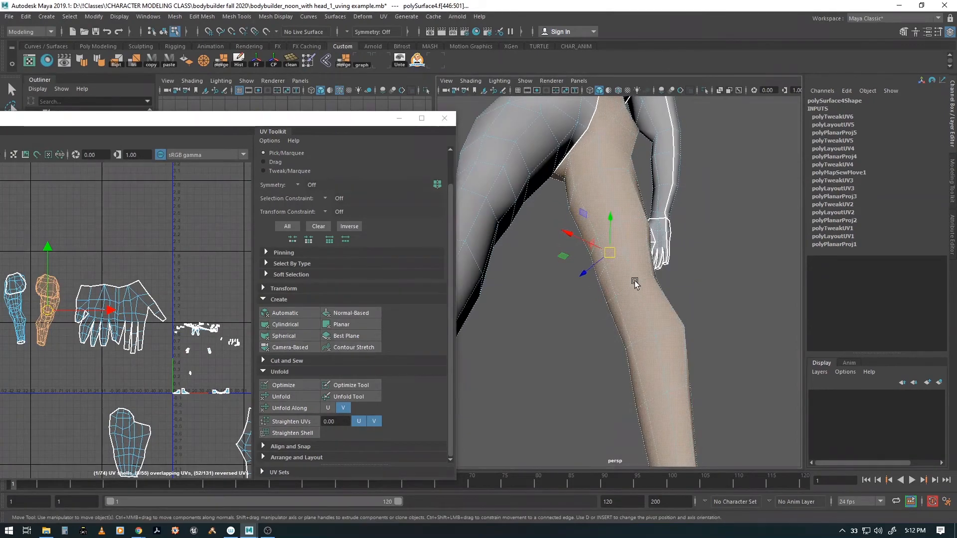
key("F10")
key("q")
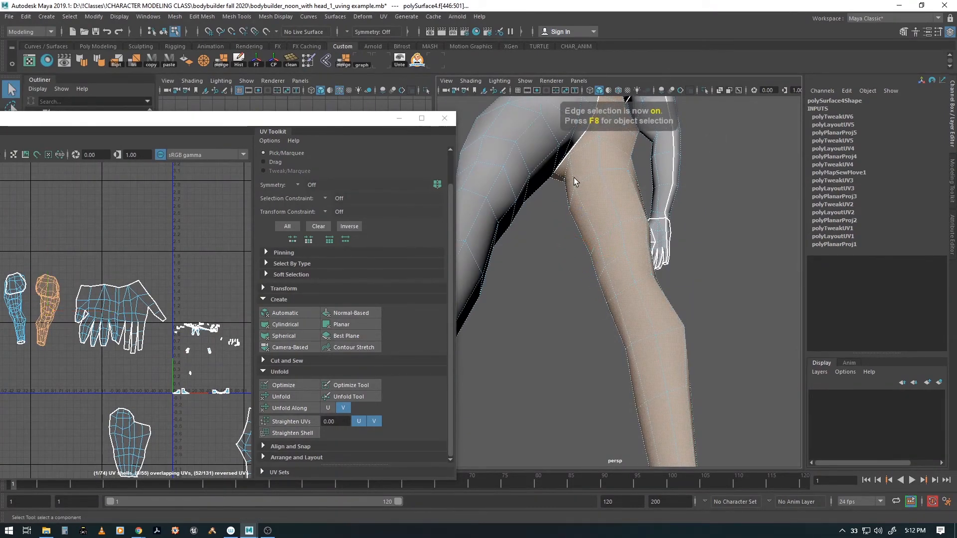
left_click(574, 177)
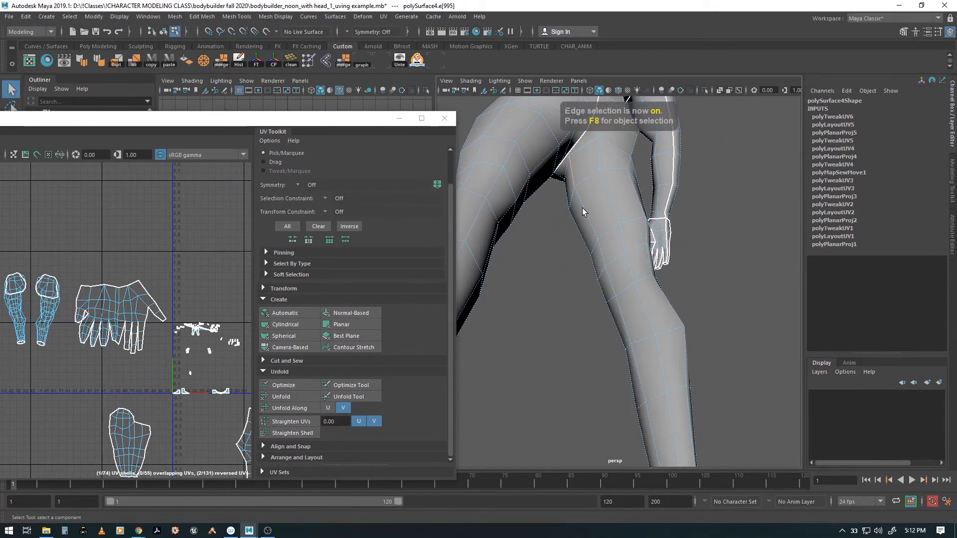
left_click(604, 257, "shift")
left_click(626, 324, "shift")
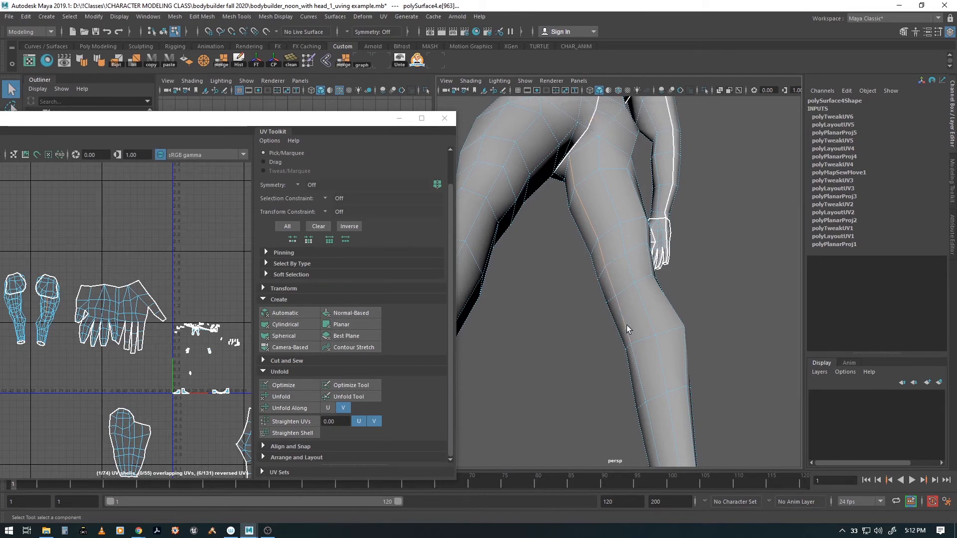
left_click_drag(626, 325, 673, 307, "alt")
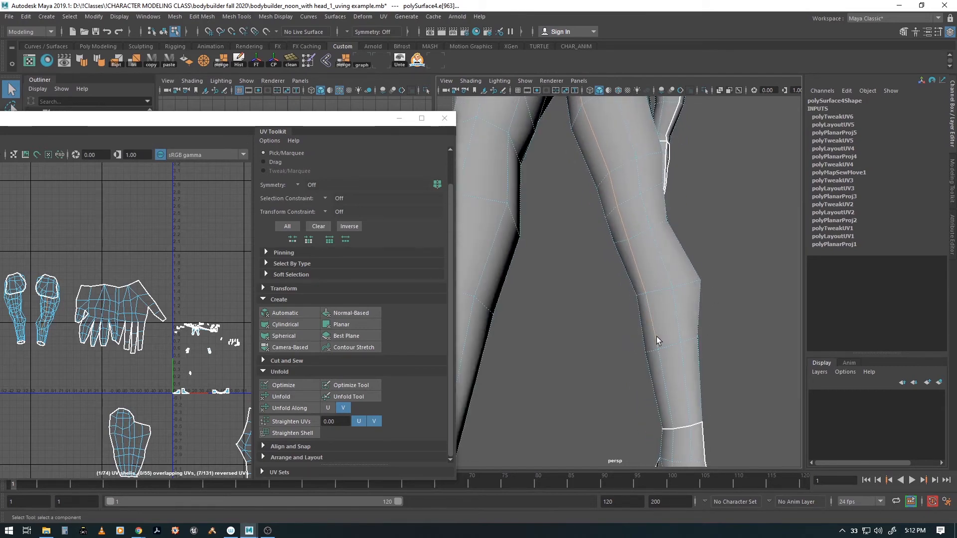
left_click(662, 369, "shift")
right_click_drag(719, 374, 666, 292, "alt")
left_click_drag(635, 288, 600, 288, "alt")
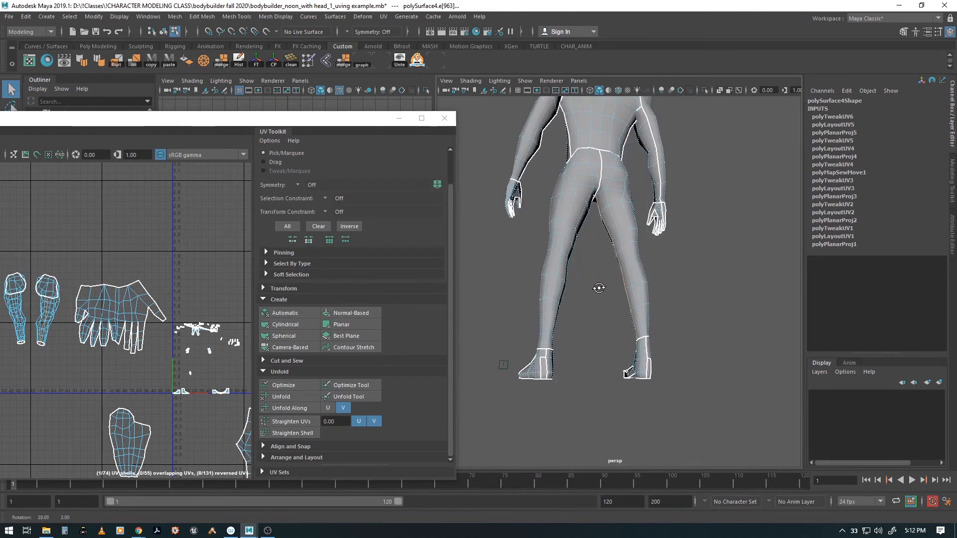
left_click_drag(149, 120, 427, 127)
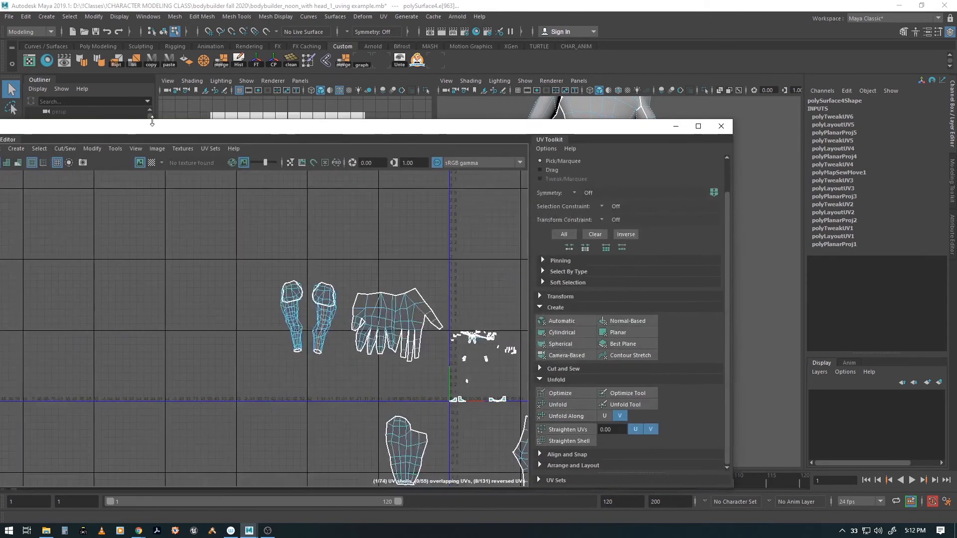
left_click(65, 149)
left_click(80, 201)
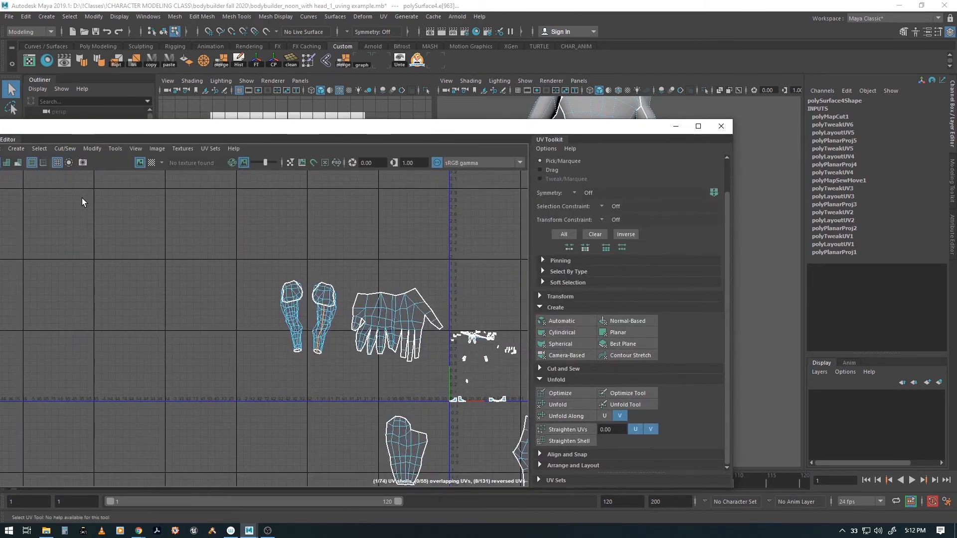
- Select the matching edge line down the inside of the left leg from crotch to ankle and cut its UVs
left_click_drag(516, 129, 255, 129)
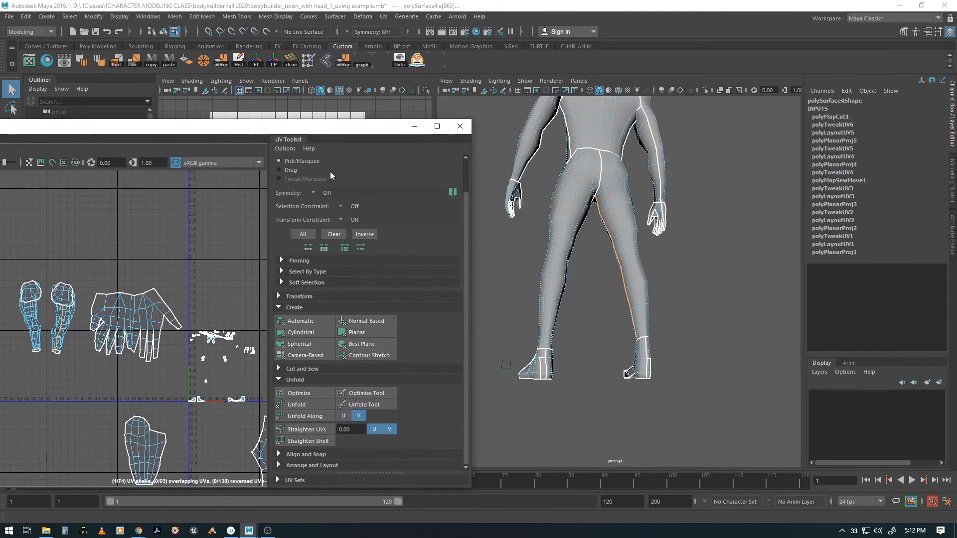
left_click_drag(598, 319, 518, 283, "alt")
right_click_drag(519, 283, 684, 272, "alt")
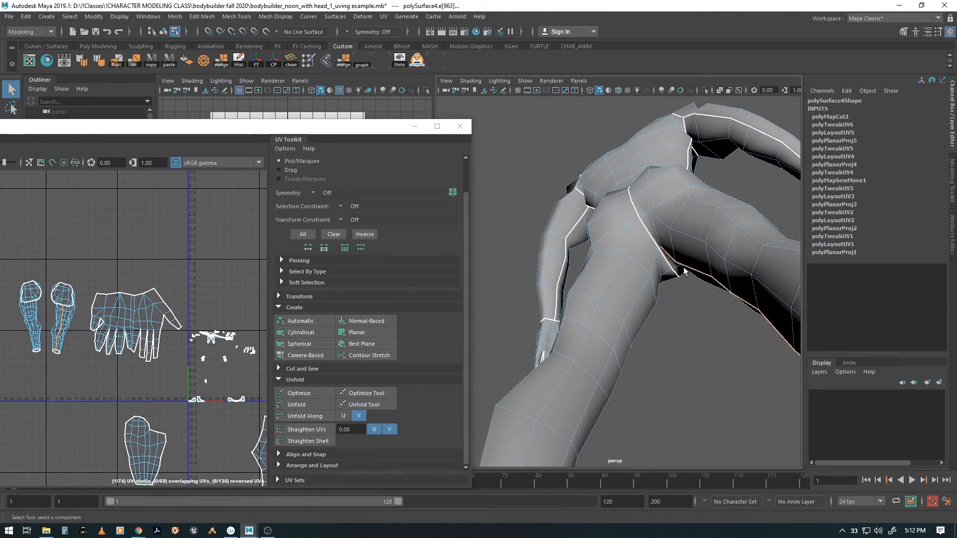
middle_click_drag(651, 276, 654, 262, "alt")
left_click(657, 260)
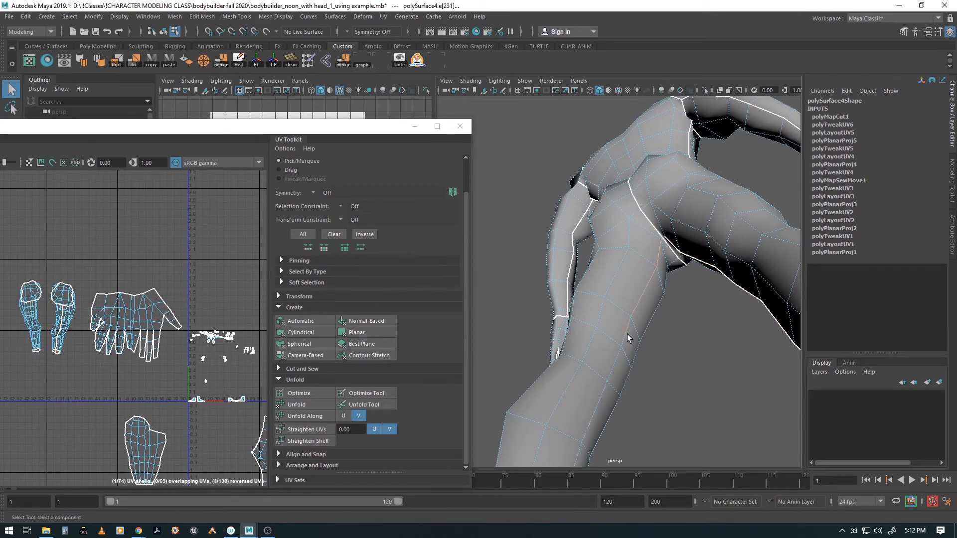
left_click_drag(629, 338, 669, 316, "alt")
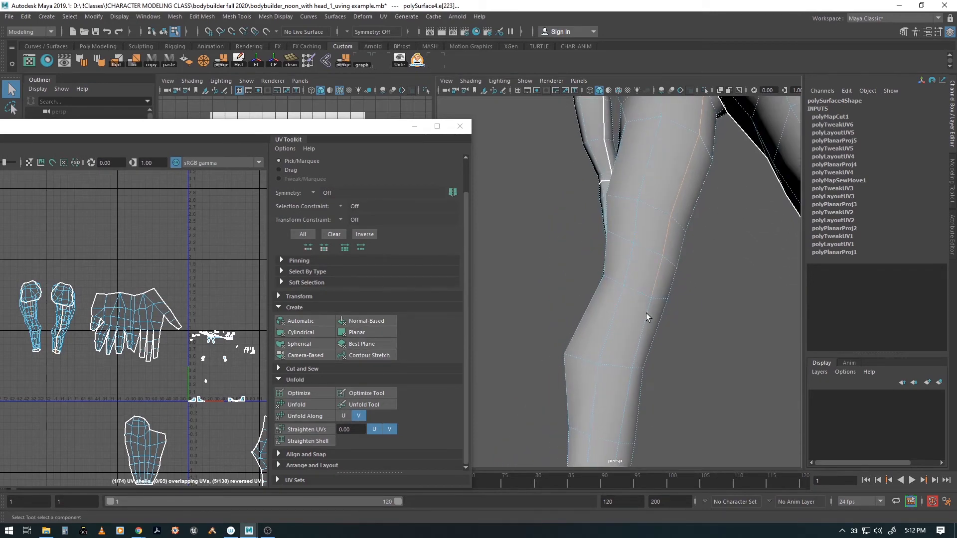
right_click_drag(726, 366, 629, 289, "alt")
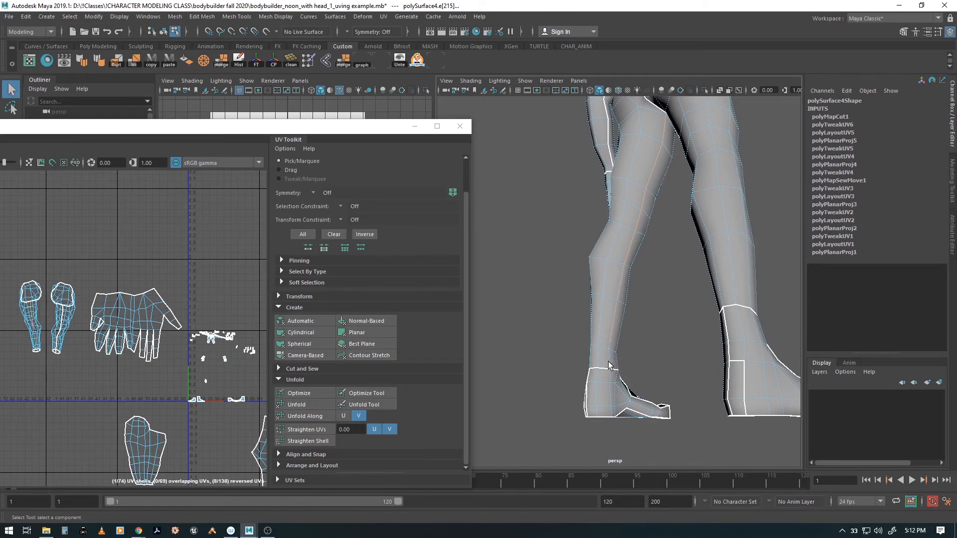
left_click_drag(203, 132, 356, 154)
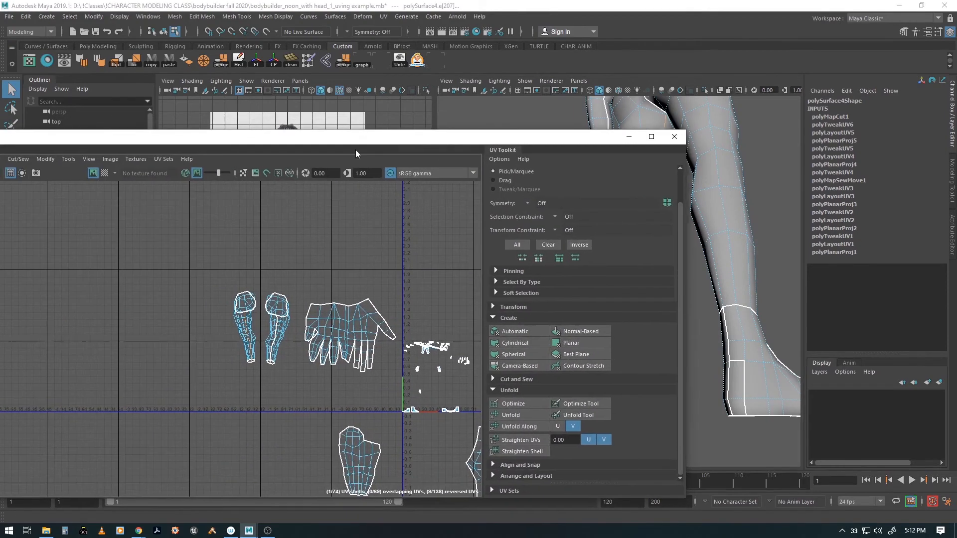
left_click(18, 159)
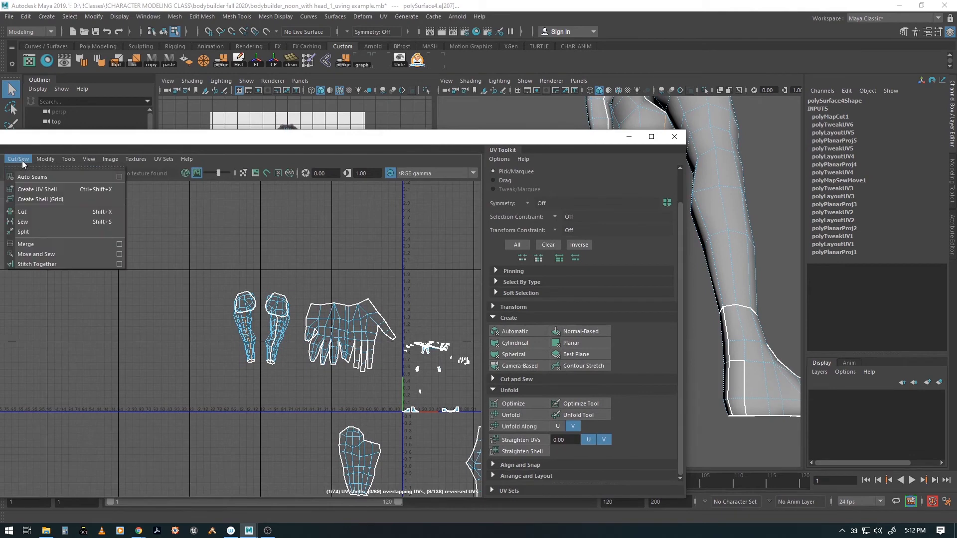
left_click(31, 220)
- Select each leg's UV shell in turn and flatten it with Unfold
right_click_drag(397, 262, 351, 249)
left_click(246, 319)
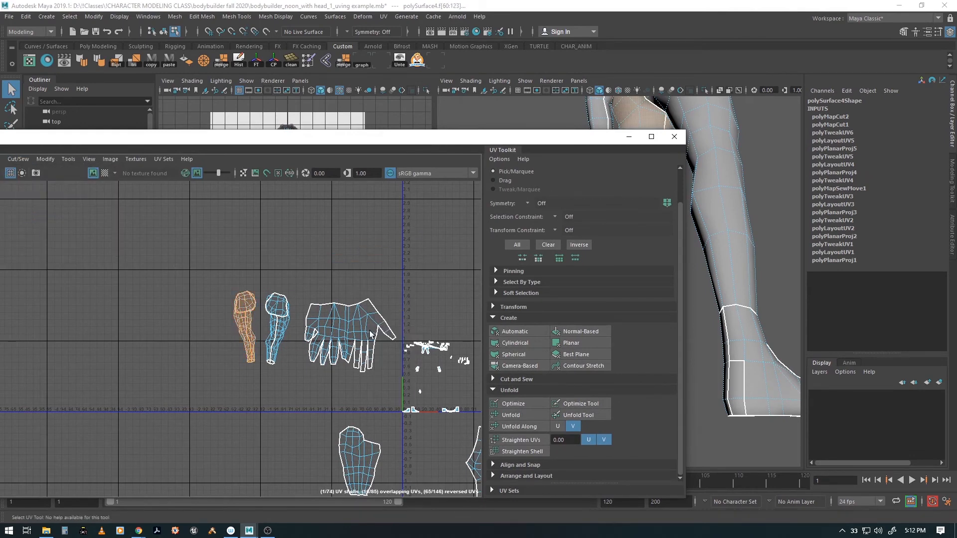
left_click(519, 415)
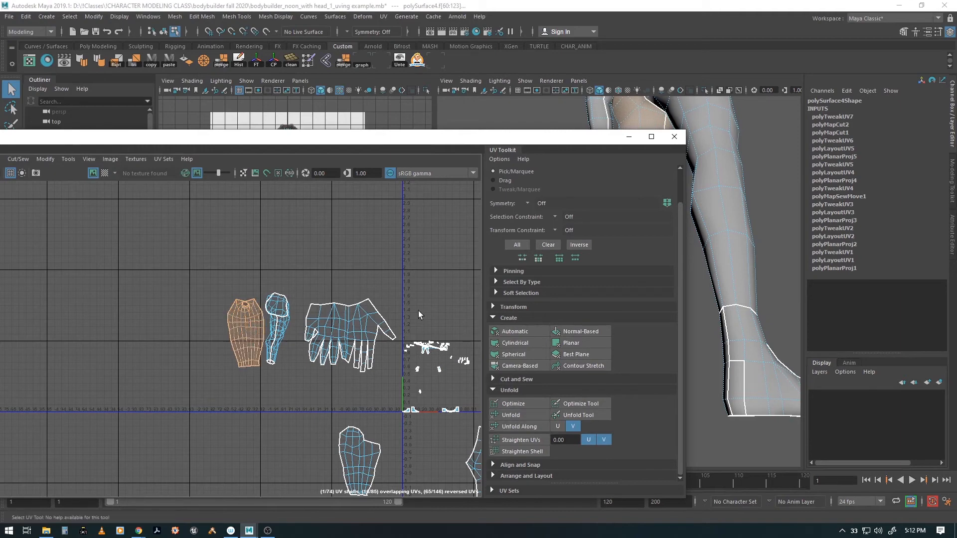
left_click(279, 333)
left_click(534, 416)
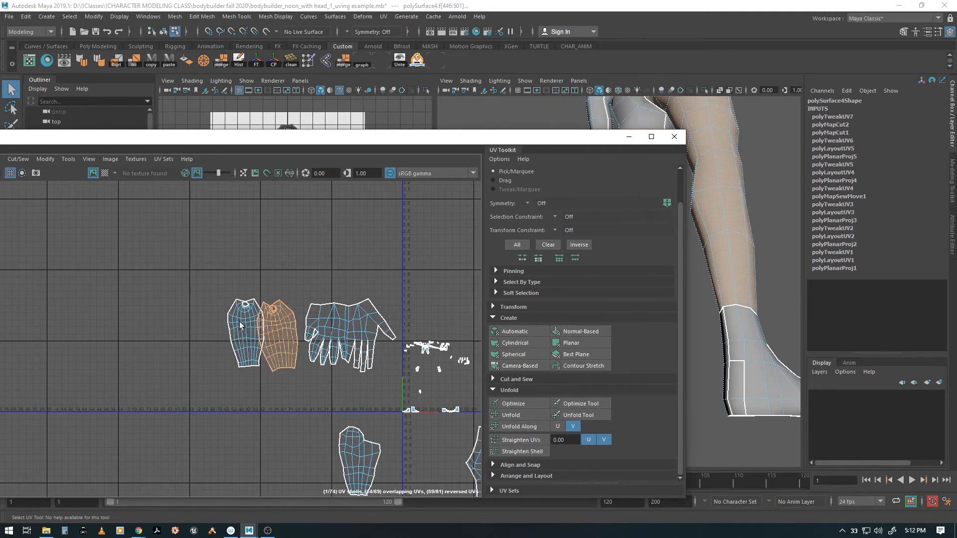
- Examine the right leg's inner seam from the front and below, checking whether it reaches the border at the crotch
middle_click_drag(716, 216, 731, 345, "alt")
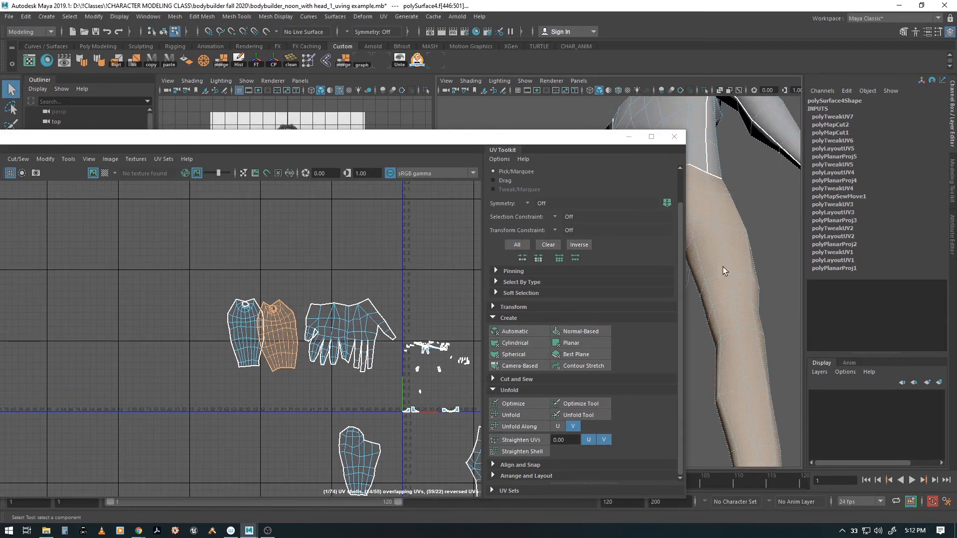
left_click_drag(548, 137, 415, 128)
left_click_drag(648, 279, 699, 297, "alt")
right_click_drag(765, 291, 679, 282, "alt")
middle_click_drag(629, 345, 679, 284, "alt")
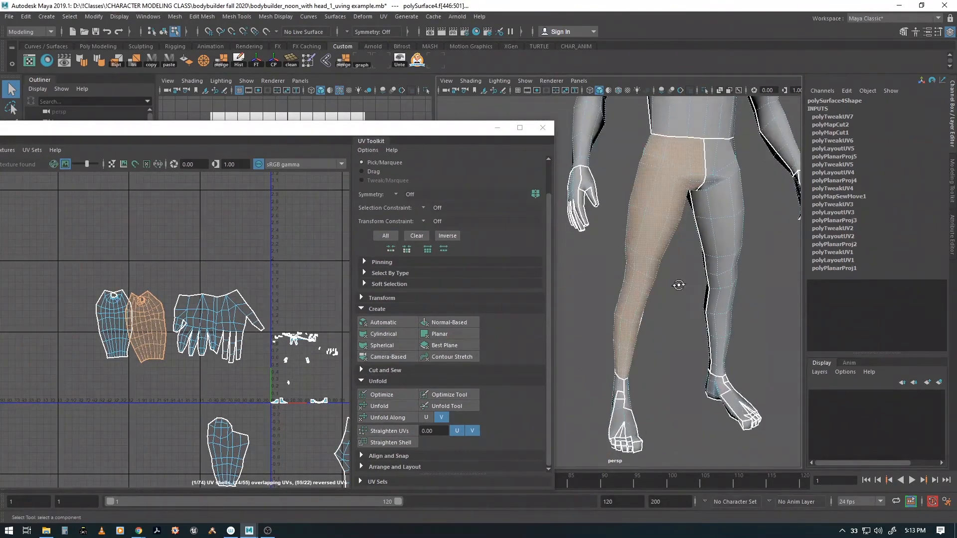
left_click_drag(680, 284, 629, 252, "alt")
right_click_drag(629, 252, 714, 220, "alt")
middle_click_drag(703, 189, 675, 325, "alt")
left_click_drag(675, 324, 648, 249, "alt")
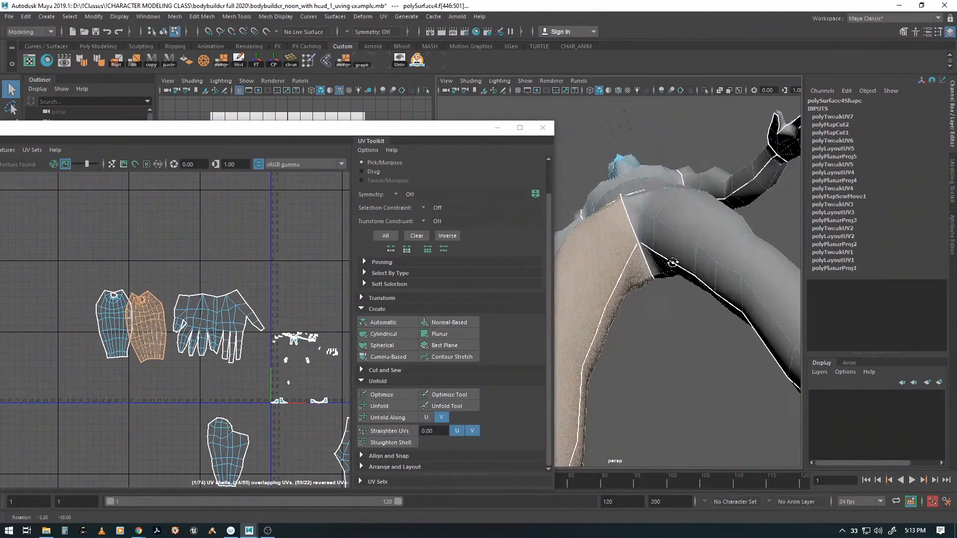
right_click_drag(633, 254, 728, 295, "alt")
left_click_drag(680, 228, 667, 280, "alt")
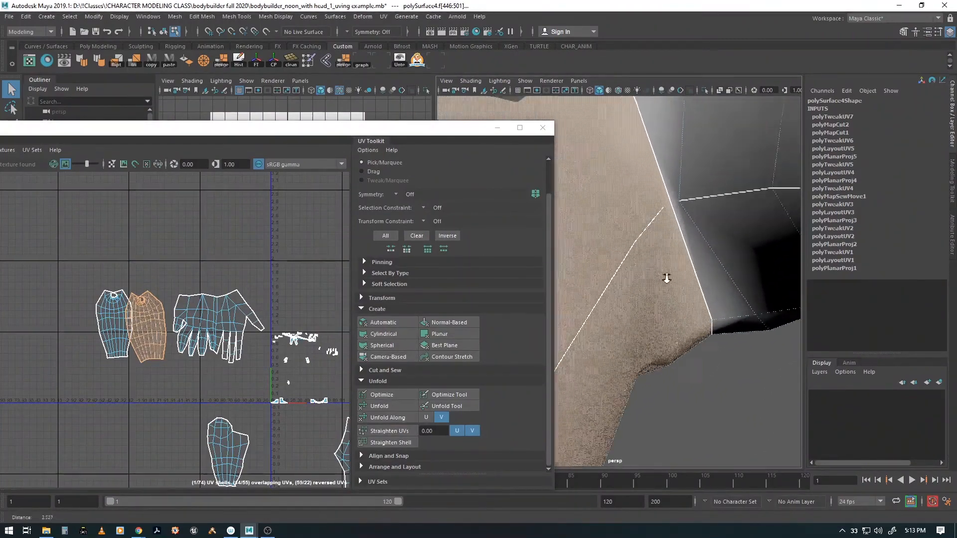
right_click_drag(667, 279, 766, 253, "alt")
- Select the short edge between the right leg's inner seam and the crotch border, and cut its UVs
key("F10")
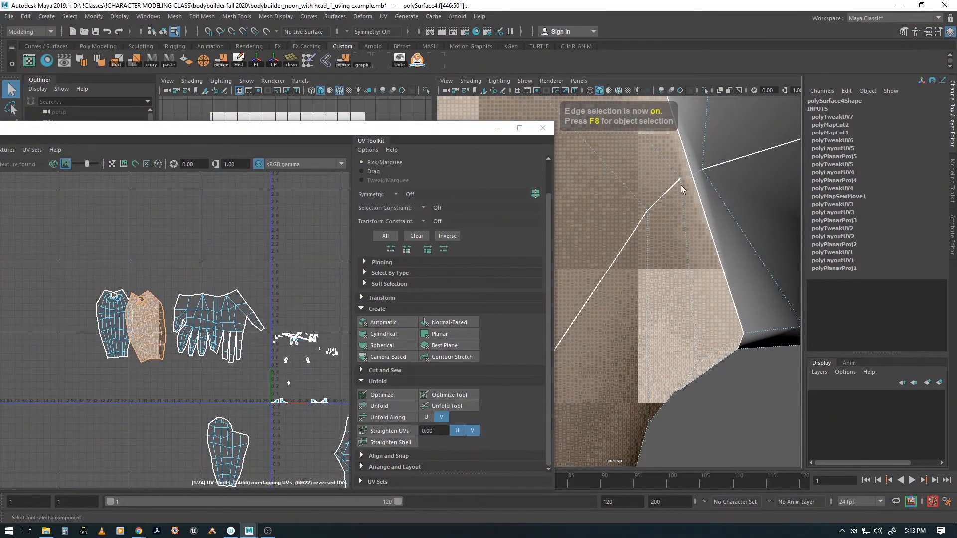
middle_click_drag(159, 310, 182, 327, "alt")
right_click_drag(183, 328, 236, 324, "alt")
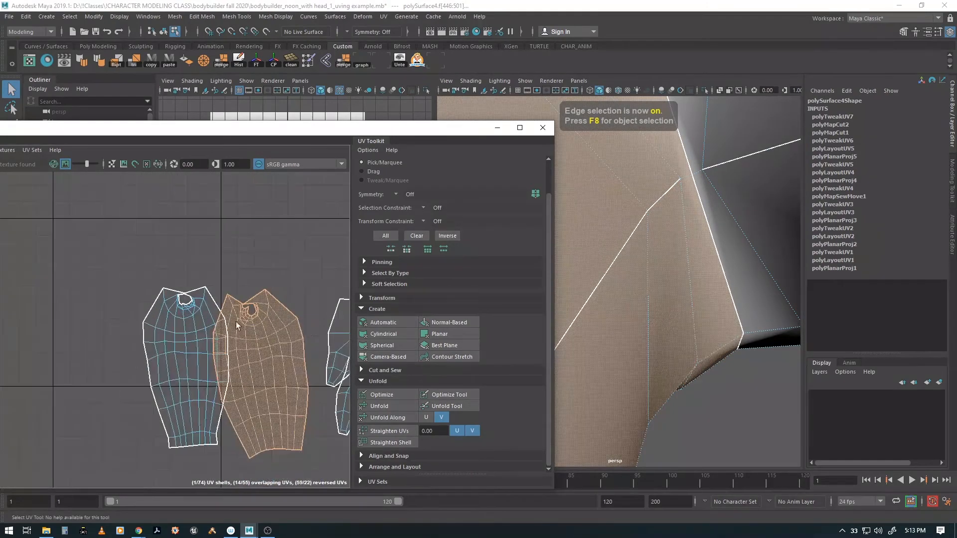
right_click_drag(176, 351, 269, 381, "alt")
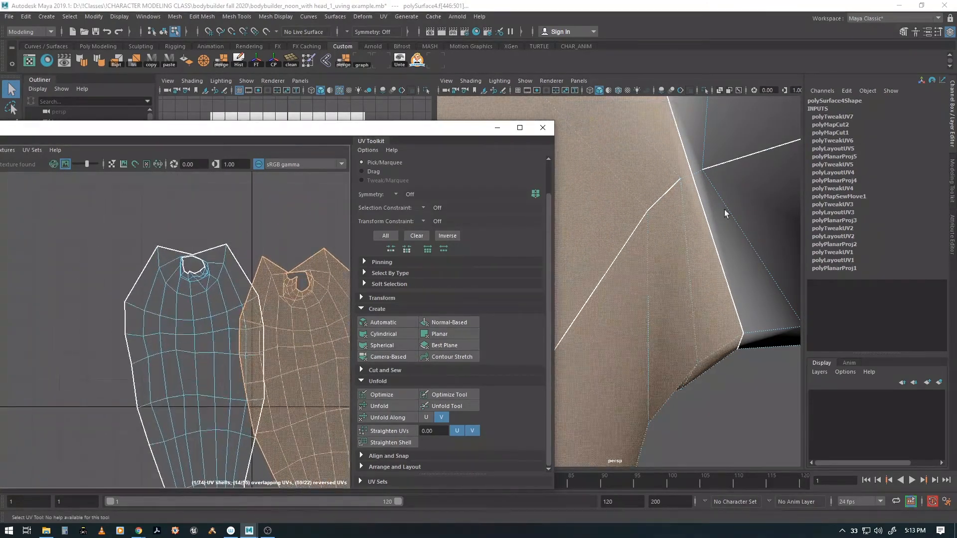
left_click(687, 182)
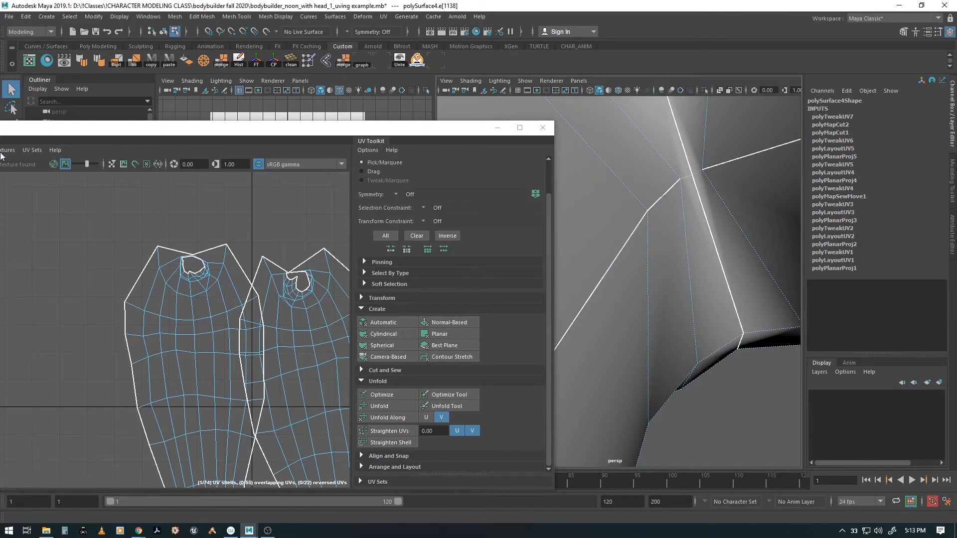
left_click_drag(36, 132, 321, 130)
left_click(171, 147)
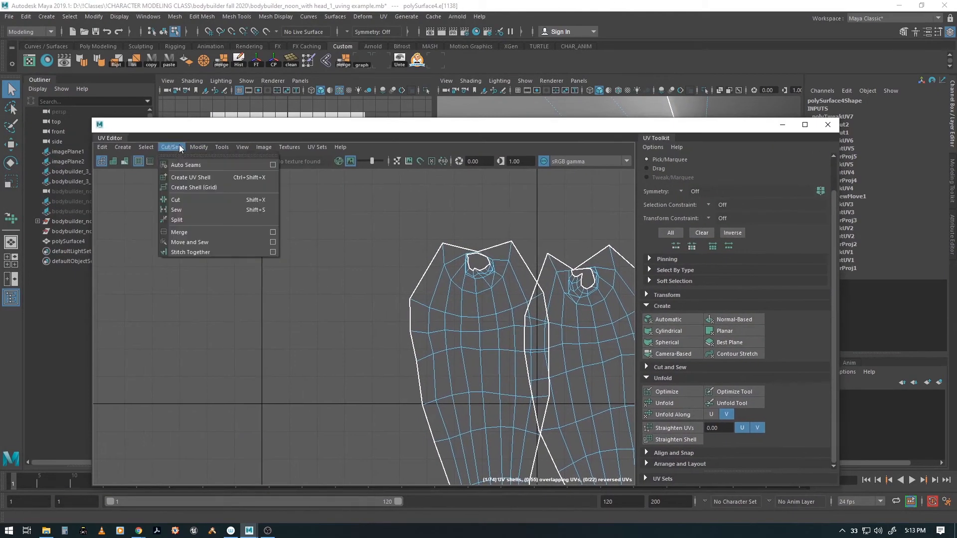
left_click(179, 210)
- Select the matching short crotch edge on the left leg's side and cut its UVs
left_click_drag(399, 132, 82, 174)
left_click(695, 175)
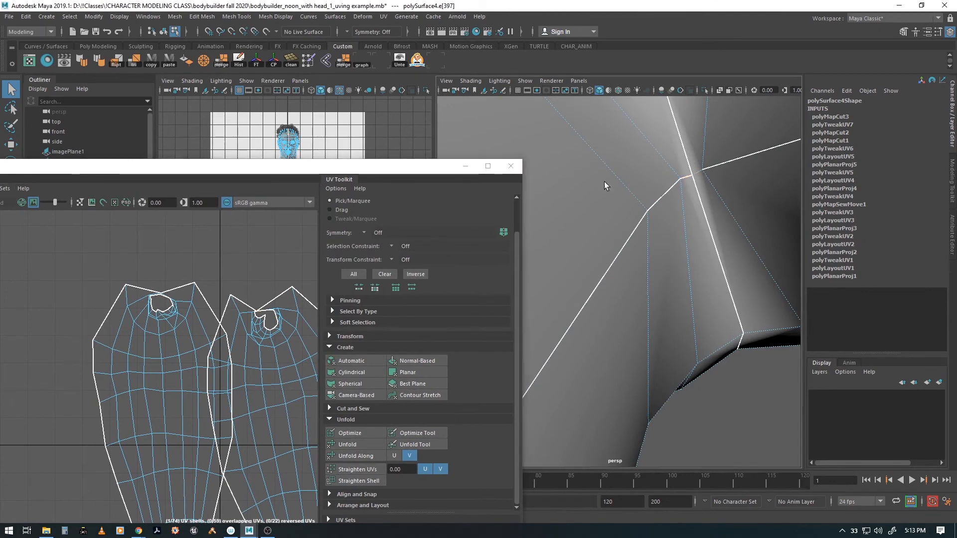
left_click_drag(181, 168, 480, 172)
left_click(153, 192)
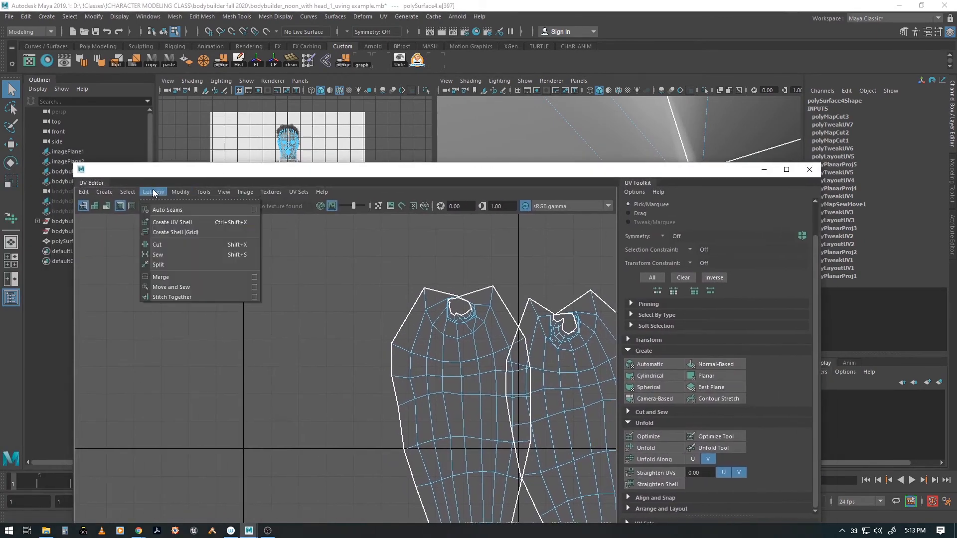
left_click(162, 247)
- Select each of the two leg UV shells in turn and flatten it with Unfold
middle_click_drag(444, 289, 222, 241, "alt")
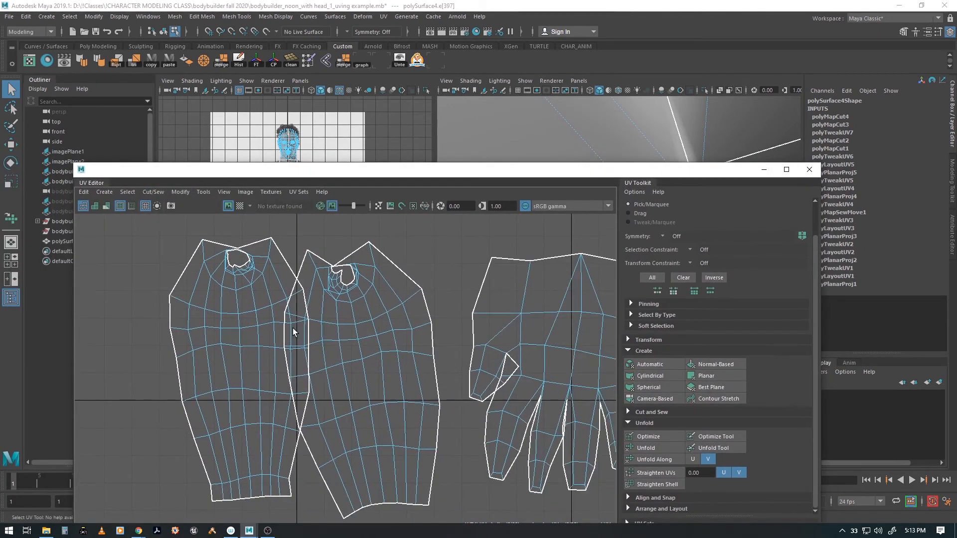
right_click_drag(293, 328, 255, 319)
left_click(245, 325)
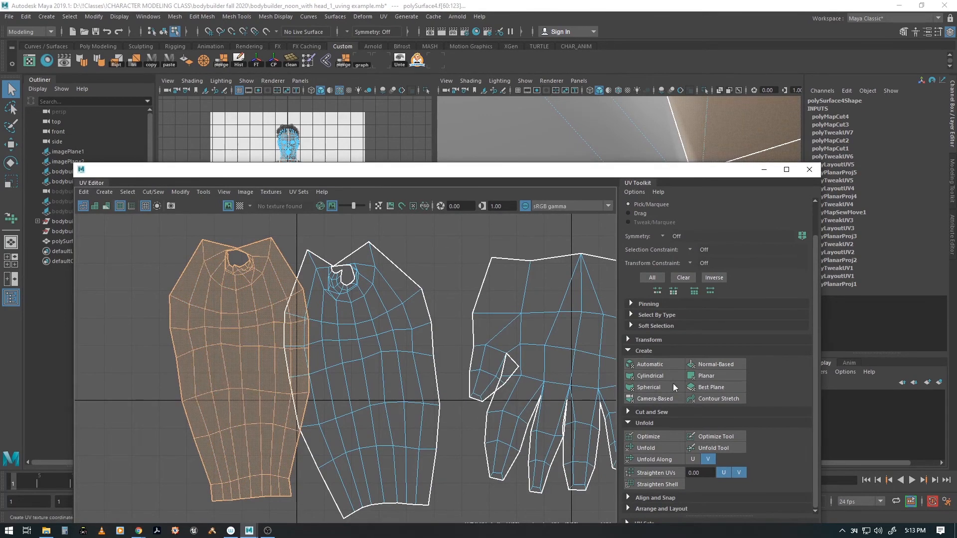
left_click(653, 448)
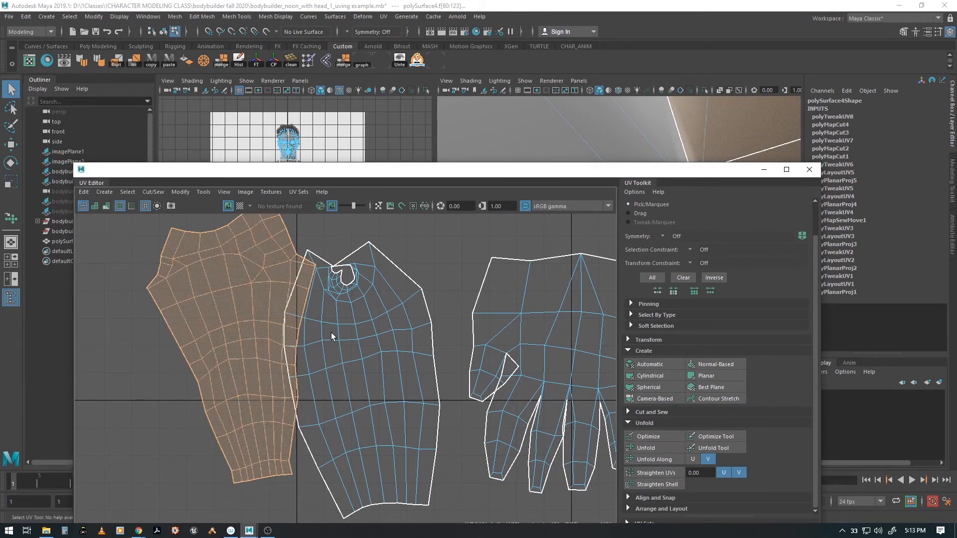
left_click(369, 360)
left_click(643, 448)
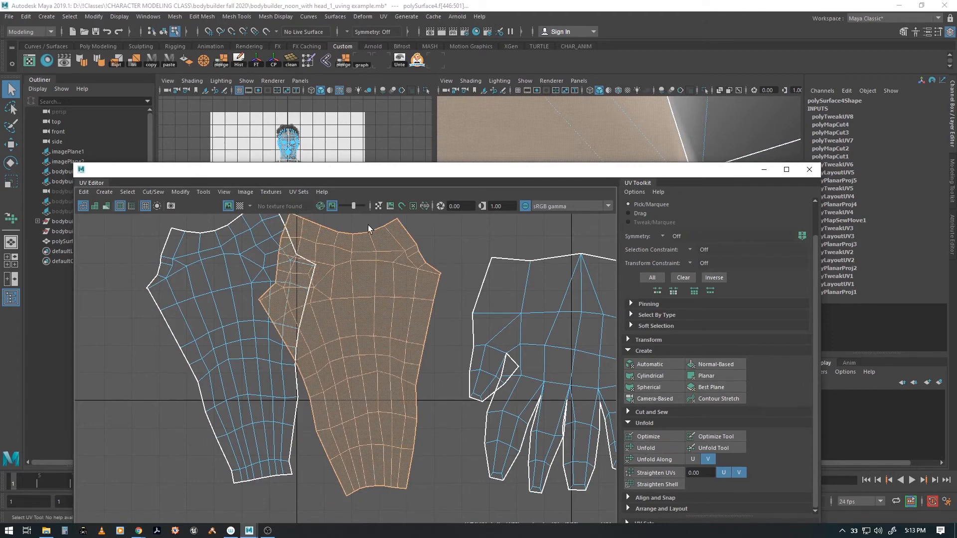
- Select the front centre edges between the legs from waist to crotch and join the two leg shells with Move and Sew
left_click_drag(519, 172, 392, 131)
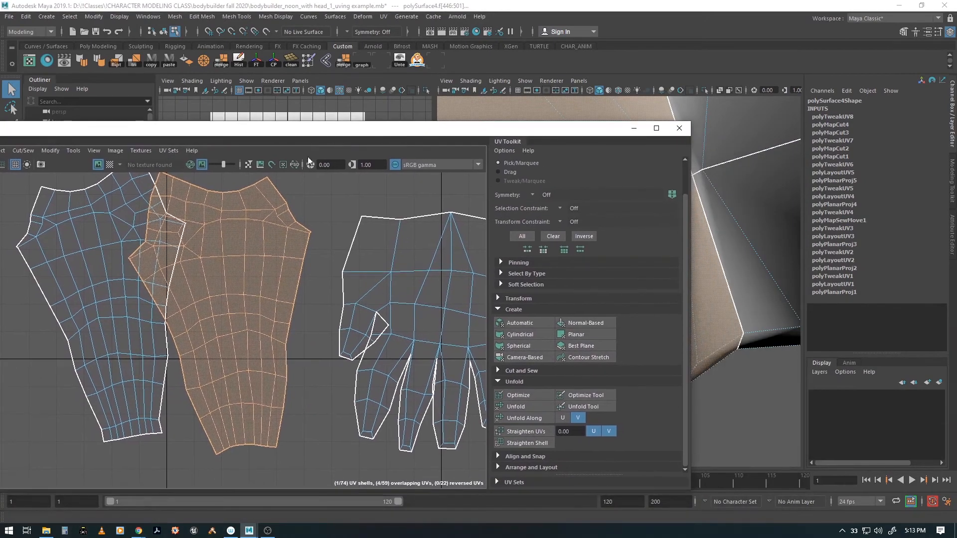
left_click_drag(295, 130, 166, 121)
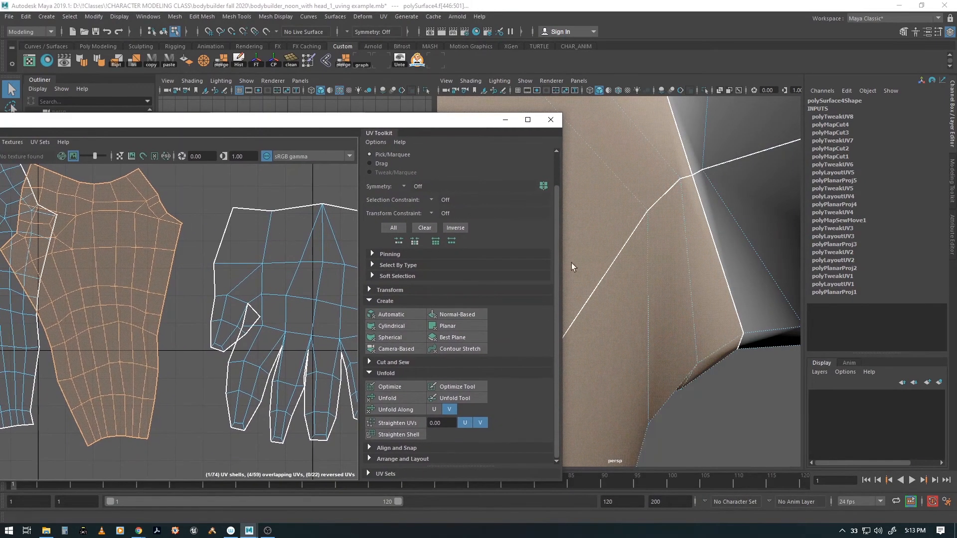
right_click_drag(693, 296, 619, 184, "alt")
left_click_drag(620, 184, 684, 265, "alt")
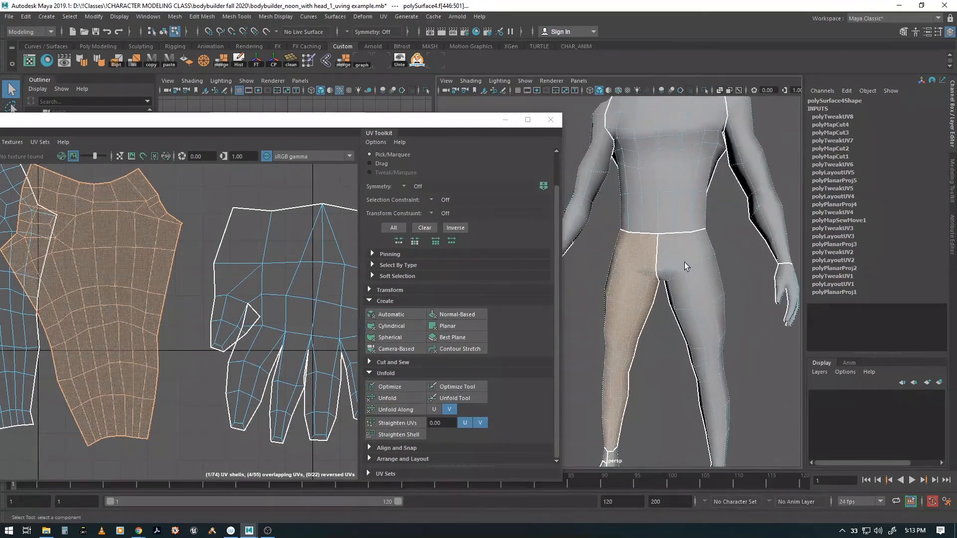
right_click_drag(683, 265, 642, 276, "alt")
right_click_drag(648, 329, 717, 208, "alt")
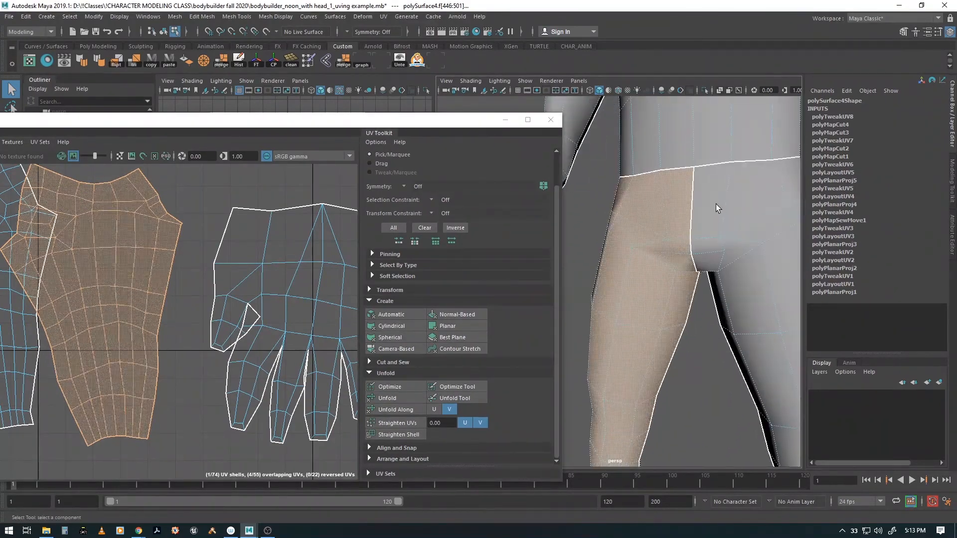
key("F10")
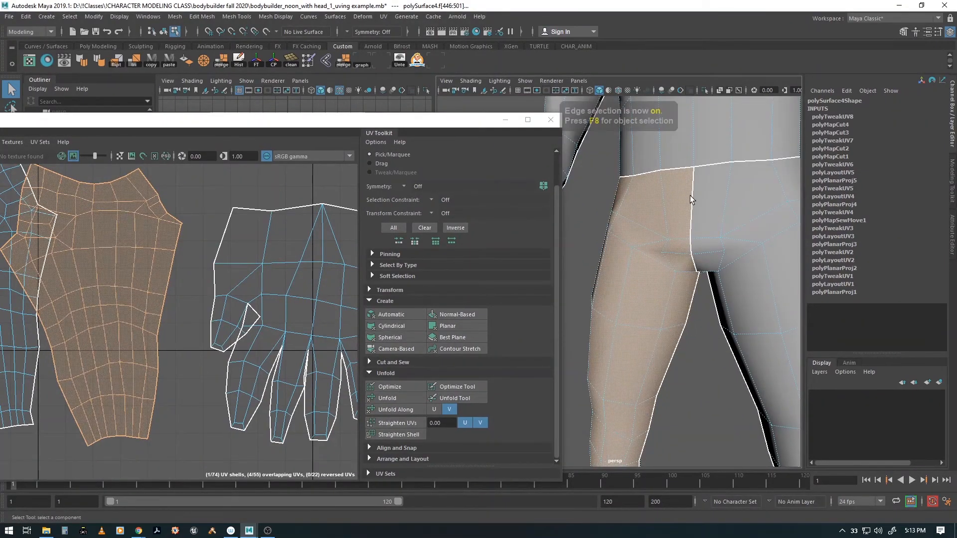
left_click(692, 196)
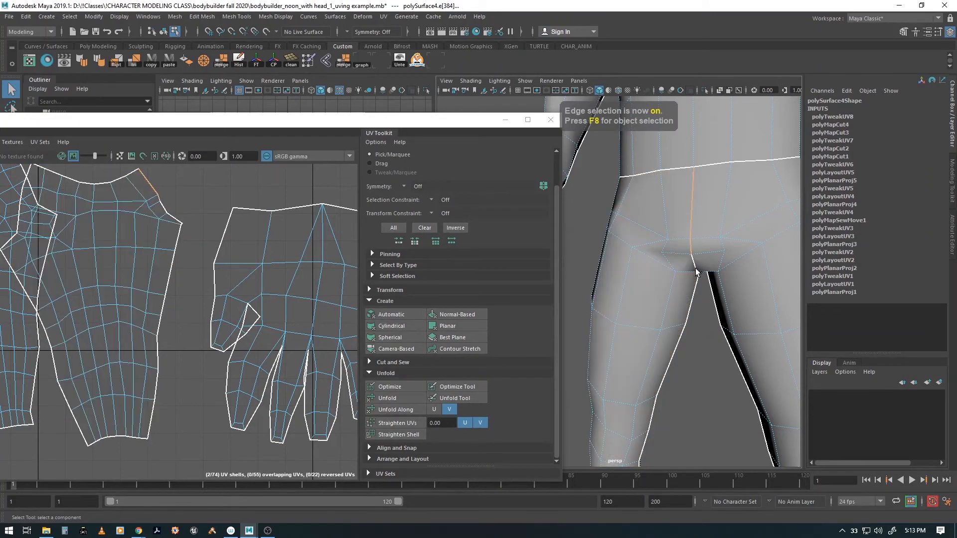
left_click_drag(693, 289, 701, 209, "alt")
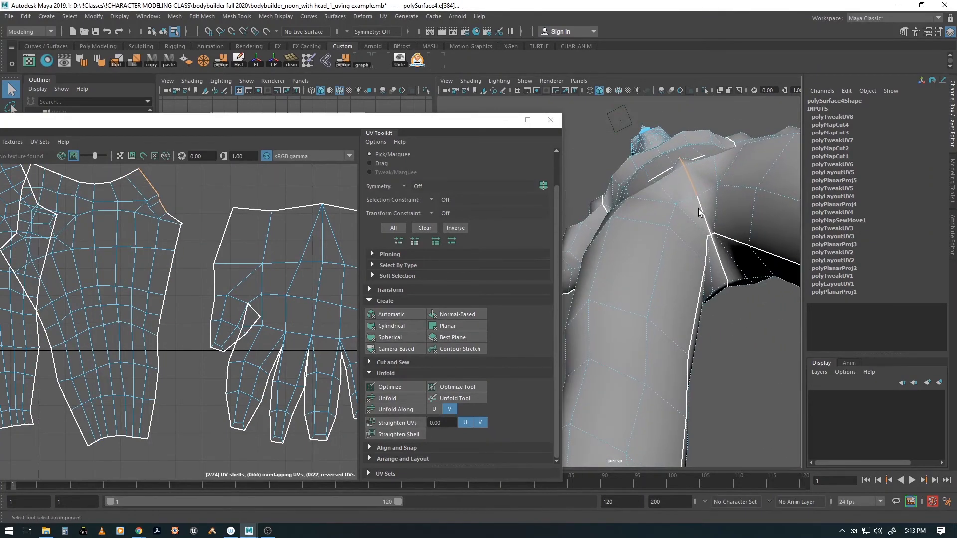
key("f")
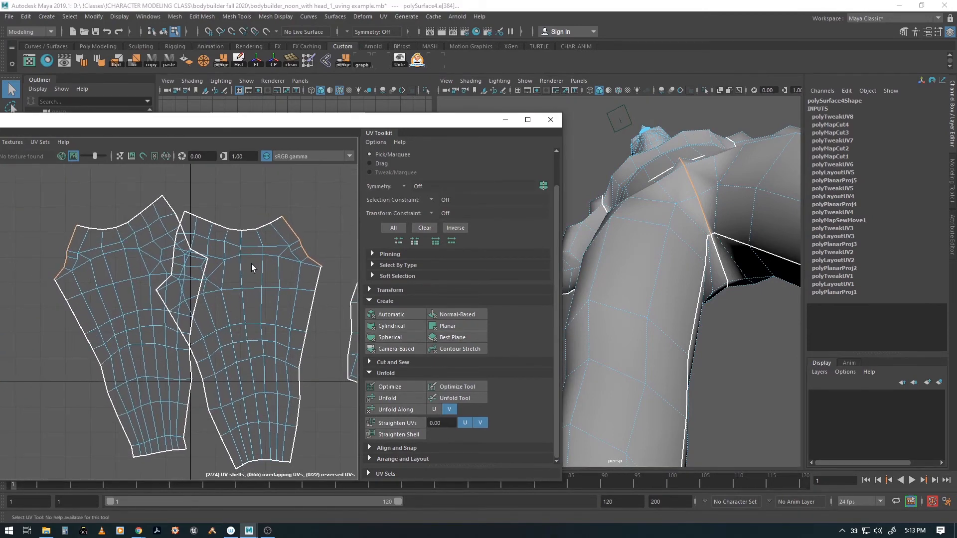
right_click(268, 209)
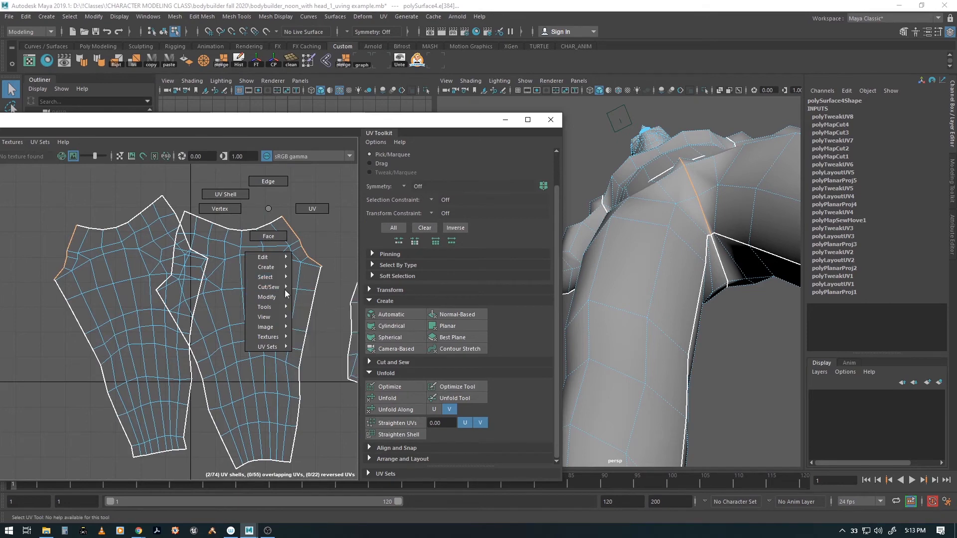
mouse_move(266, 288)
left_click(312, 364)
scroll(309, 359, "up", 4)
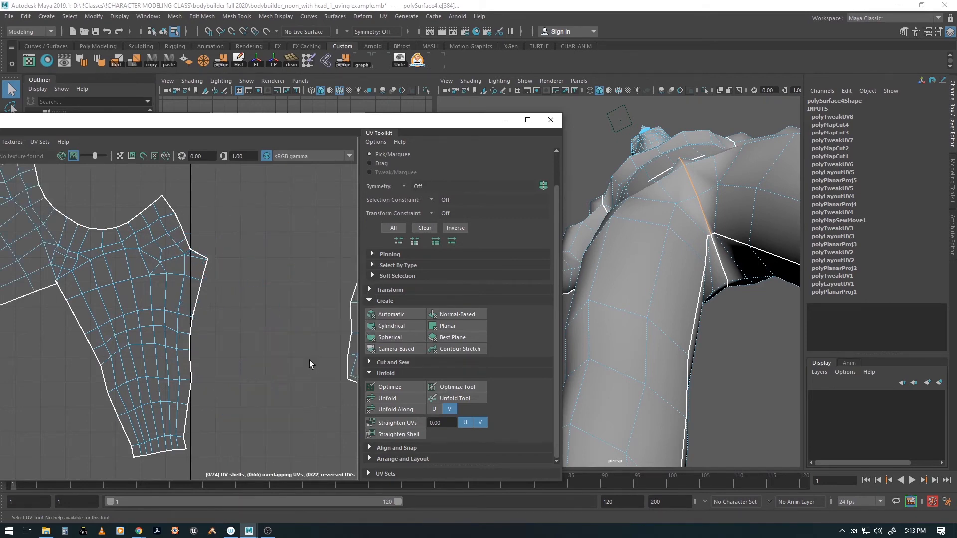
scroll(303, 302, "up", 2)
scroll(303, 303, "down", 3)
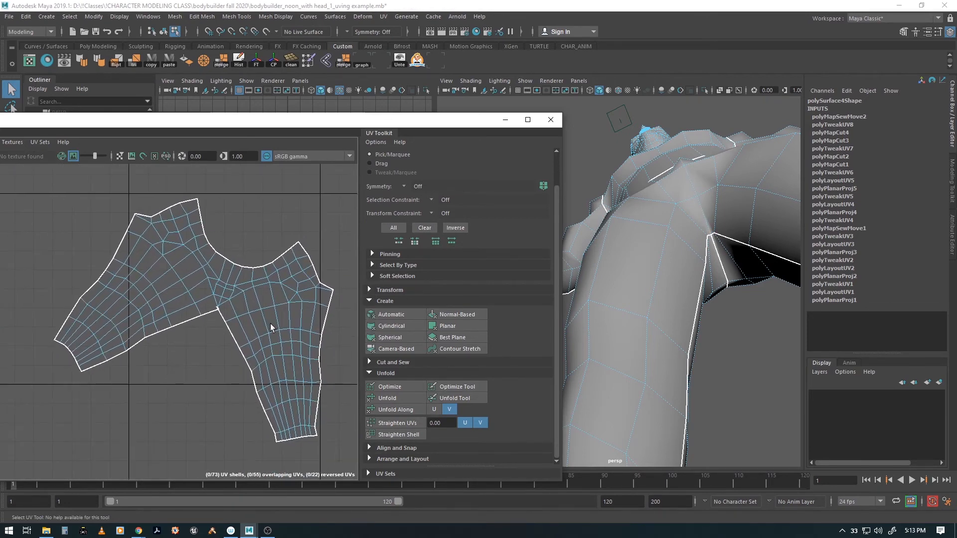
- Select the joined legs' UV shell and flatten it with Unfold
right_click_drag(271, 316, 220, 300)
left_click(275, 312)
left_click(388, 397)
- Move the legs' UV shell above the space between the hand and head shells and rotate it so both legs point evenly downward
scroll(188, 257, "down", 3)
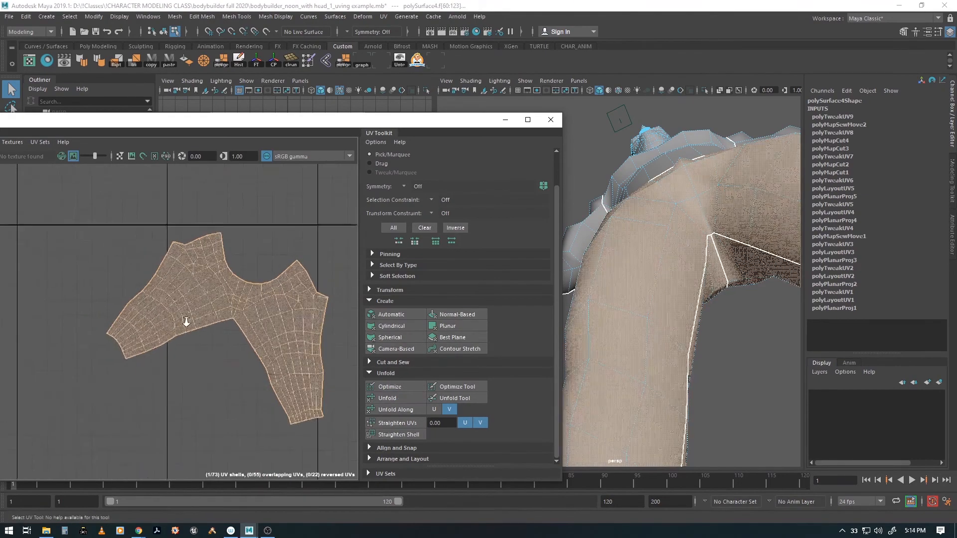
scroll(276, 299, "down", 5)
middle_click_drag(327, 312, 180, 298, "alt")
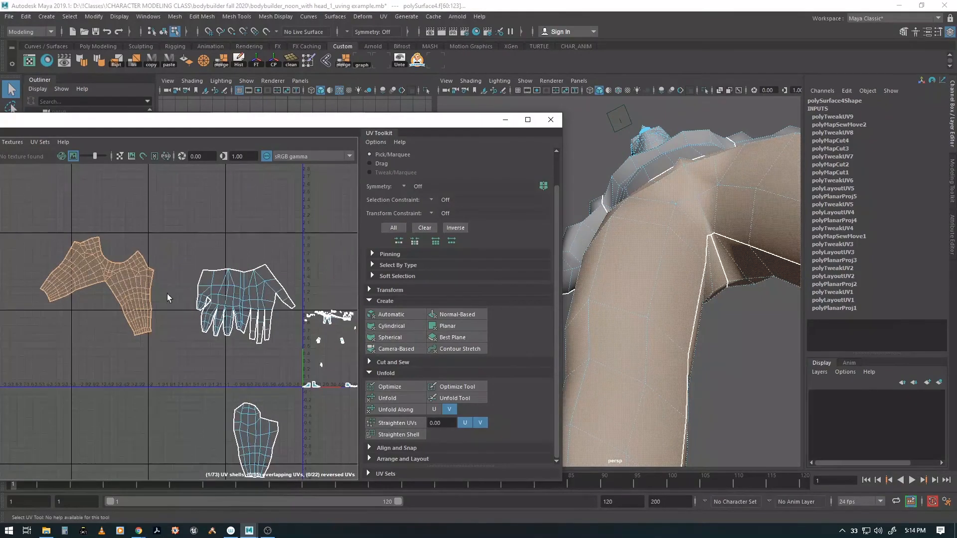
key("w")
left_click_drag(98, 288, 300, 224)
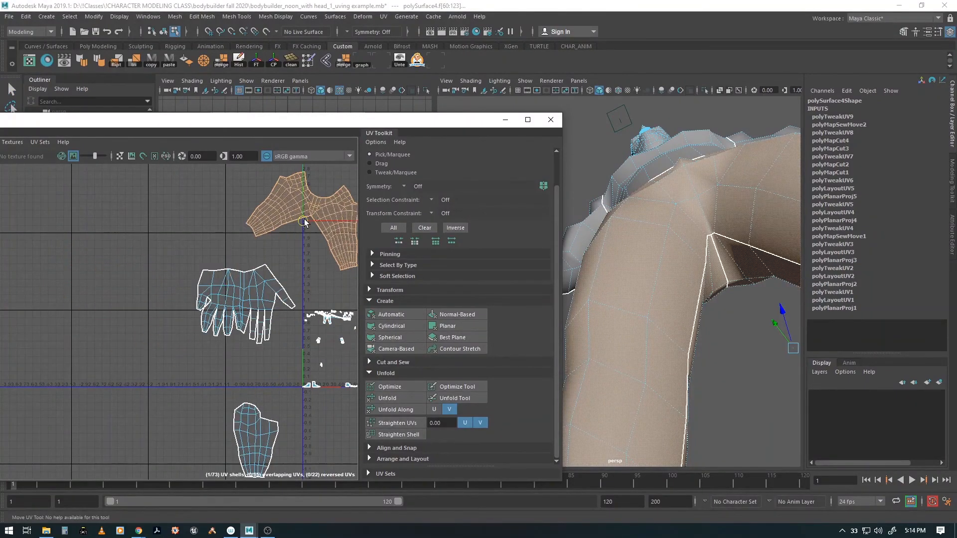
middle_click_drag(300, 224, 186, 265, "alt")
left_click_drag(163, 269, 267, 244)
key("e")
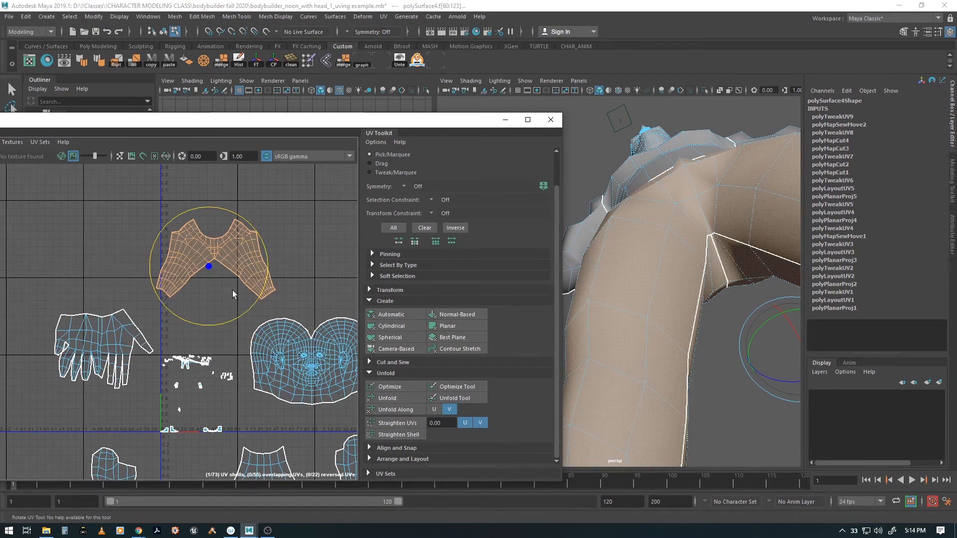
- Show the checker map, examine the legs for stretching from the front, and hide the checker map again
right_click_drag(688, 345, 474, 279, "alt")
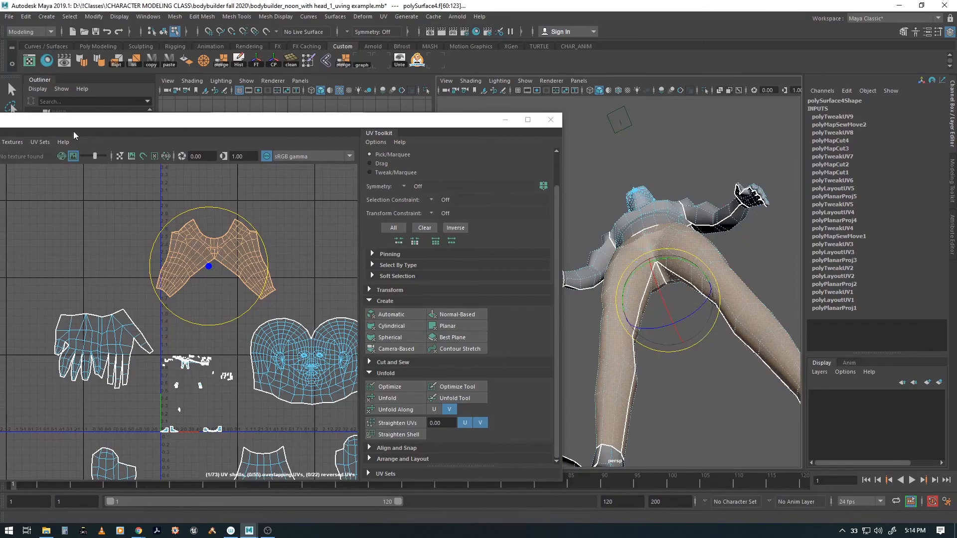
left_click_drag(77, 124, 101, 116)
left_click(107, 143)
left_click_drag(684, 306, 672, 350, "alt")
right_click_drag(591, 347, 692, 361, "alt")
left_click_drag(663, 331, 716, 319, "alt")
left_click_drag(636, 304, 677, 291, "alt")
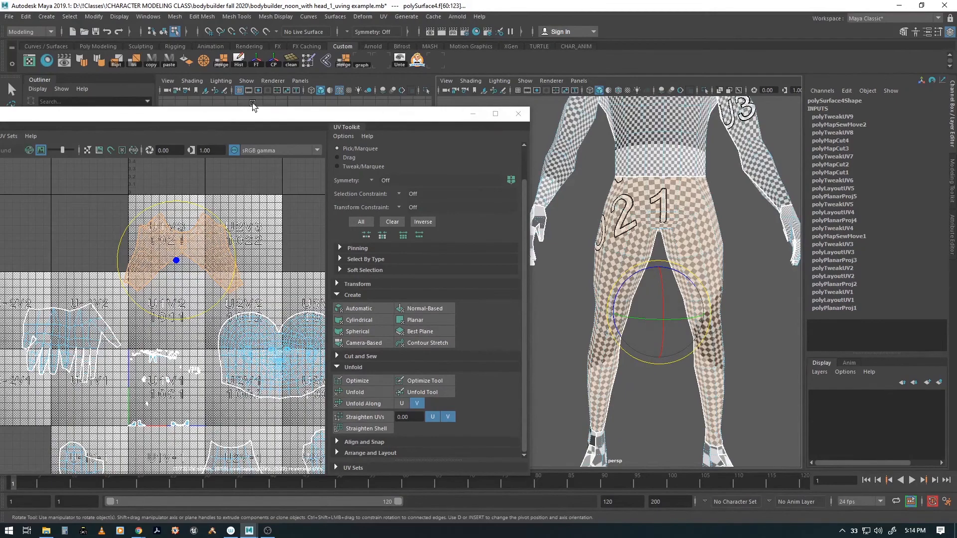
left_click_drag(85, 120, 26, 125)
left_click(82, 133)
- Select the left foot's faces below the ankle border and examine its UV borders from the front and the heel
left_click_drag(624, 299, 579, 303, "alt")
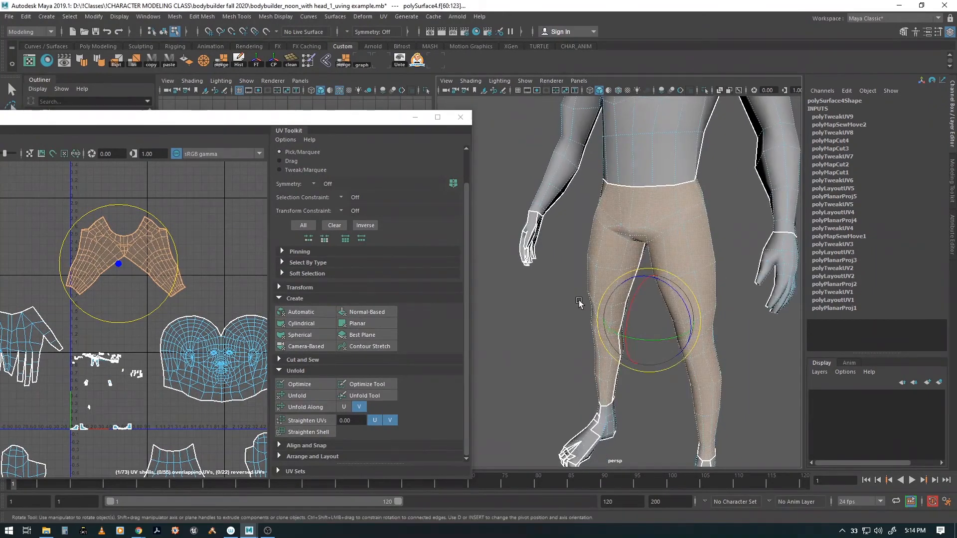
key("F8")
middle_click_drag(700, 377, 666, 279, "alt")
left_click_drag(642, 344, 663, 337, "alt")
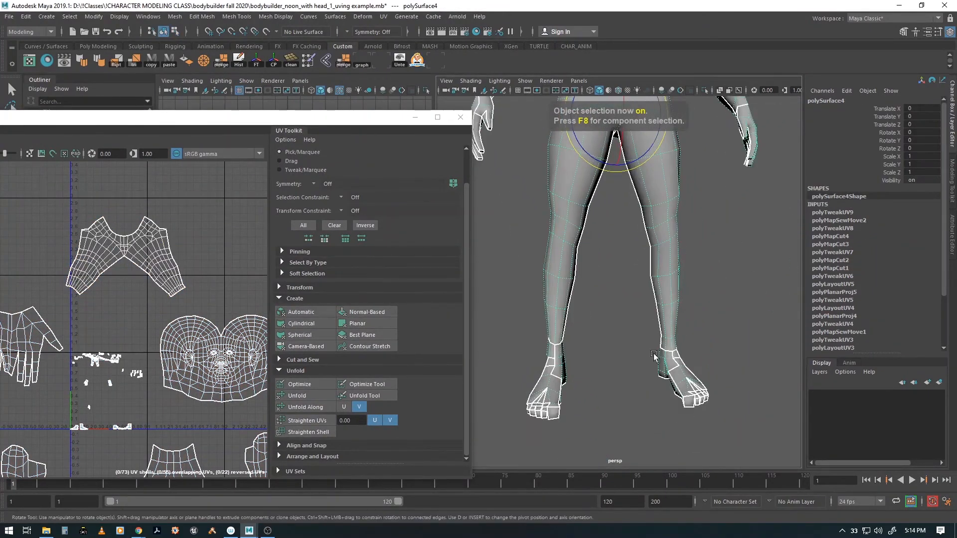
middle_click_drag(611, 399, 607, 333, "alt")
left_click_drag(606, 333, 628, 320, "alt")
mouse_move(650, 286)
left_mouse_down()
mouse_move(724, 350)
mouse_move(637, 370)
mouse_move(677, 346)
left_mouse_up()
key("F11")
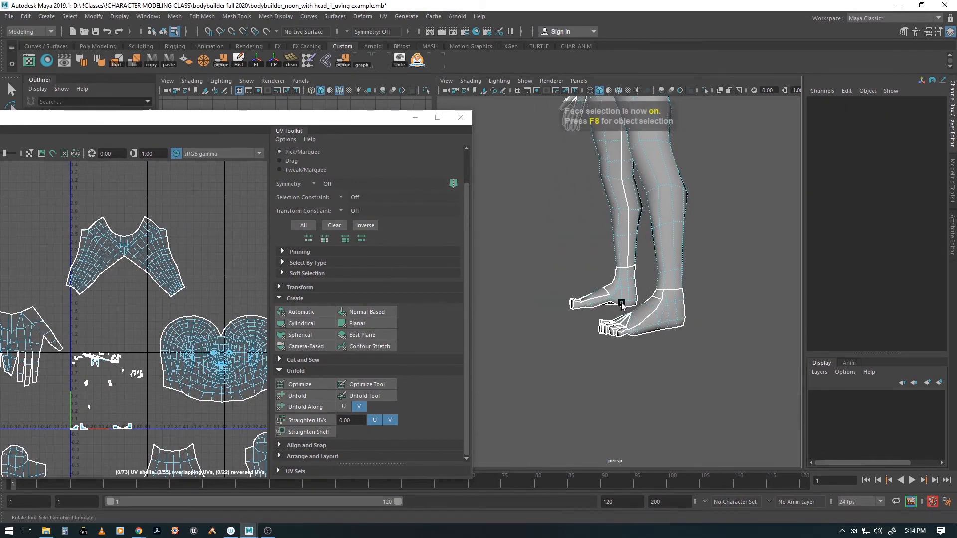
left_click_drag(559, 332, 660, 282, "alt")
key("q")
right_click_drag(598, 338, 743, 349, "alt")
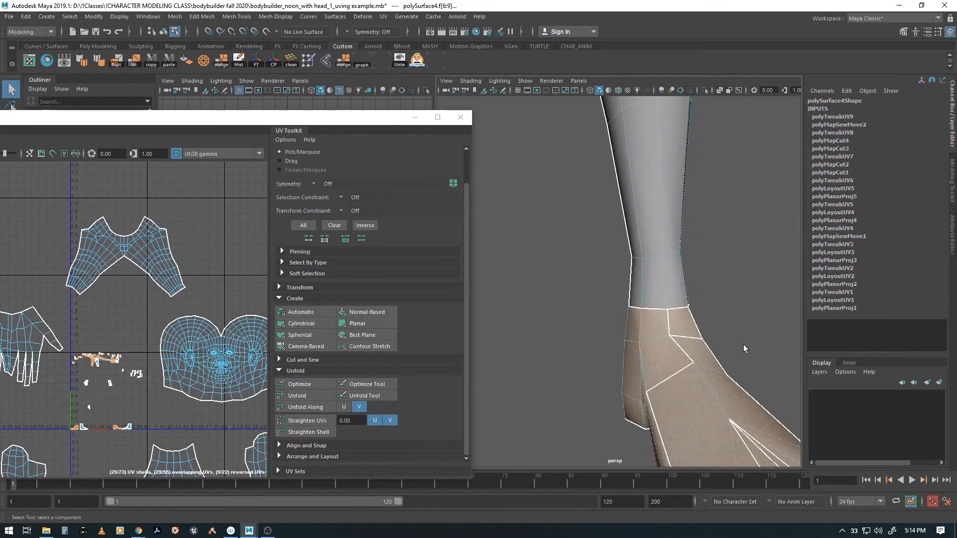
middle_click_drag(691, 269, 673, 182, "alt")
right_click_drag(673, 182, 518, 298, "alt")
left_click_drag(518, 303, 605, 294, "alt")
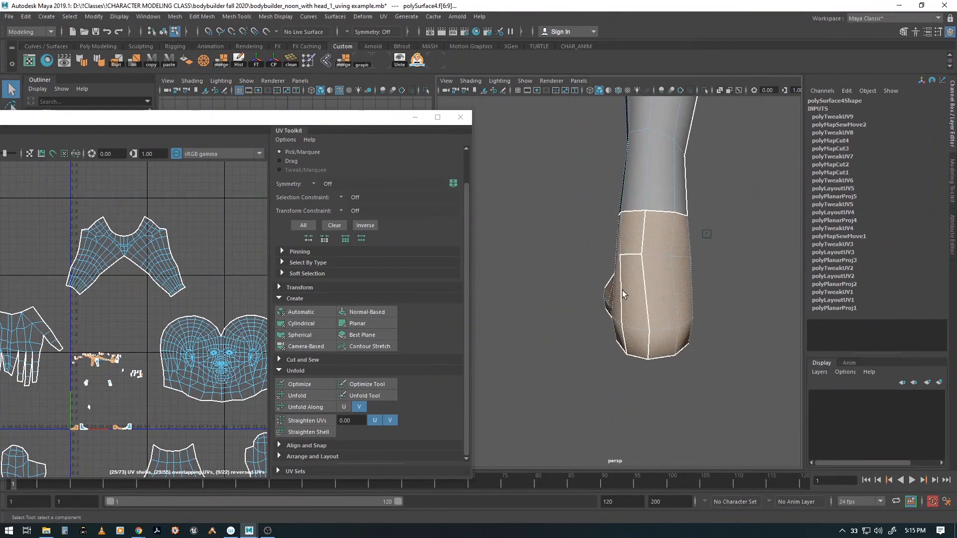
key("F10")
left_click(643, 235)
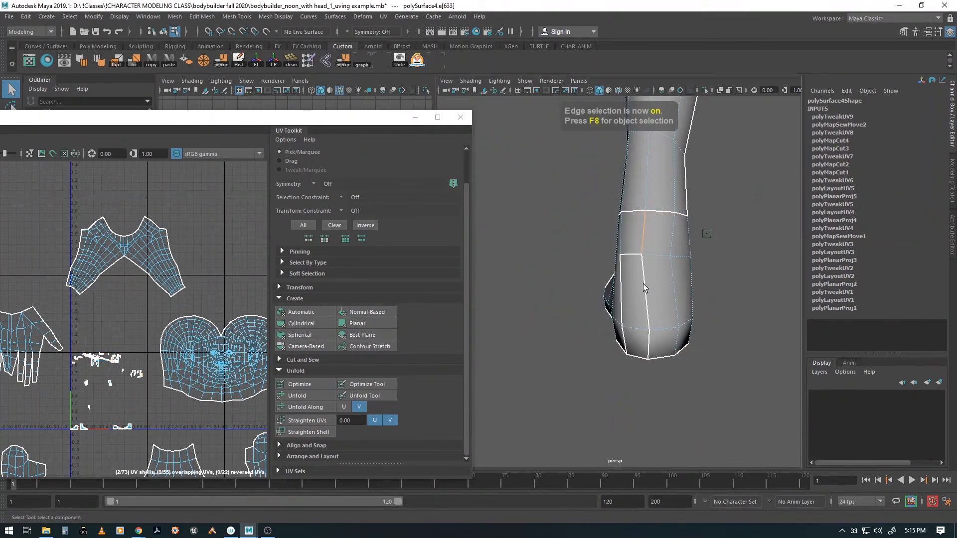
left_click(644, 283, "shift")
left_click_drag(615, 321, 697, 322, "alt")
right_click_drag(697, 321, 650, 304, "alt")
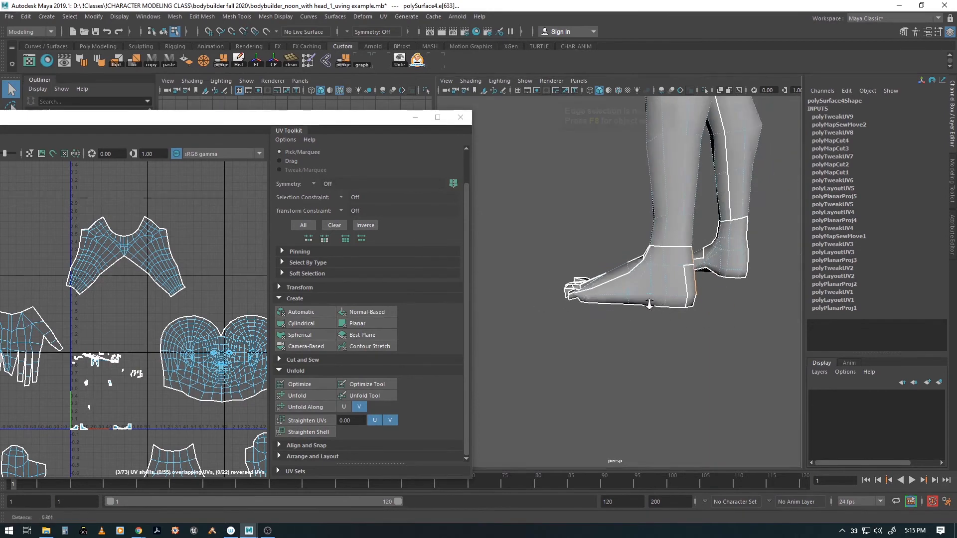
- Select all of the left foot's geometry below the ankle border and apply a normal-based projection to its UVs
left_click_drag(650, 304, 700, 340, "alt")
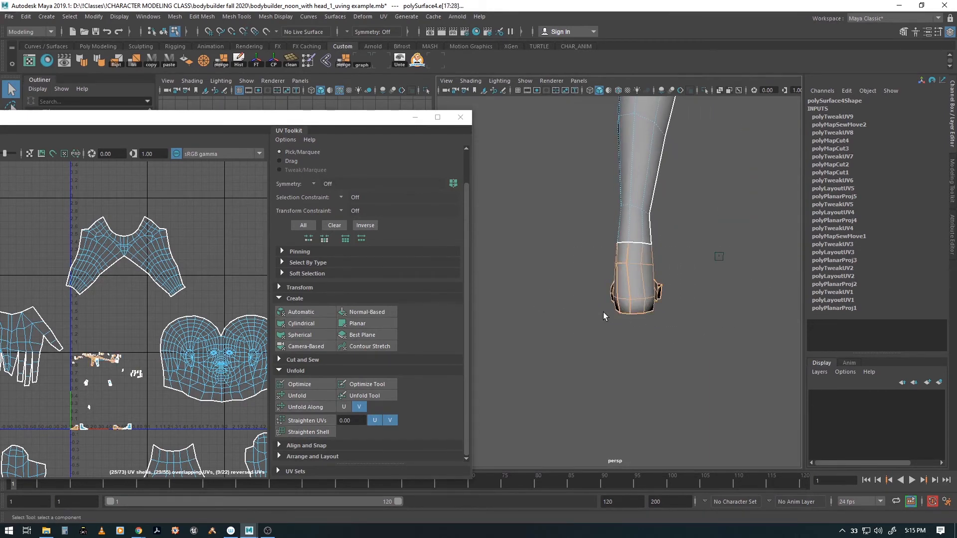
left_click_drag(603, 313, 663, 319, "alt")
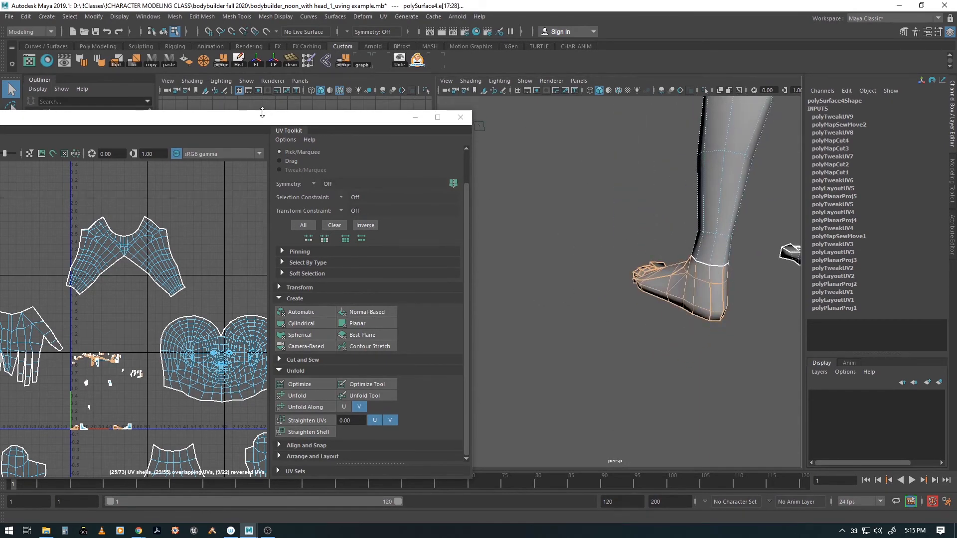
left_click_drag(259, 117, 394, 124)
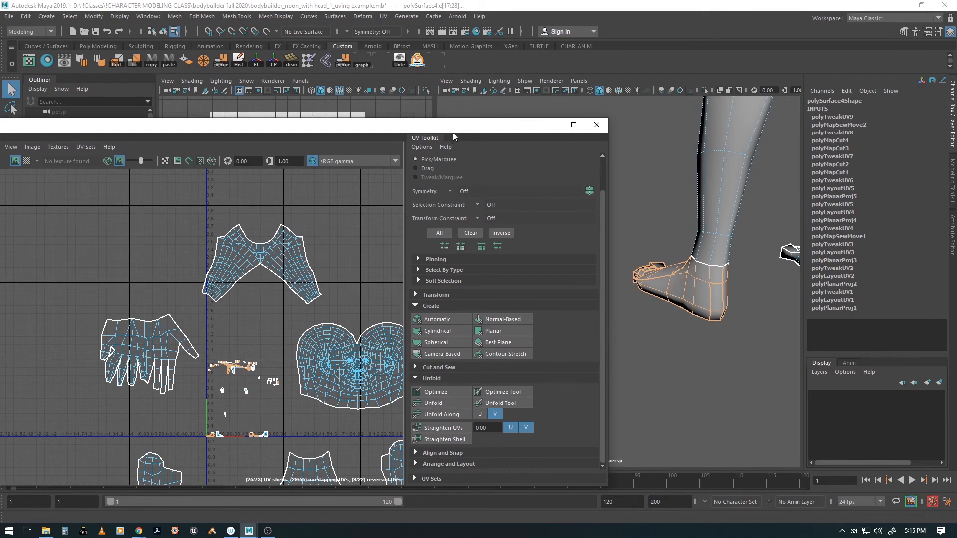
middle_click_drag(279, 349, 195, 307, "alt")
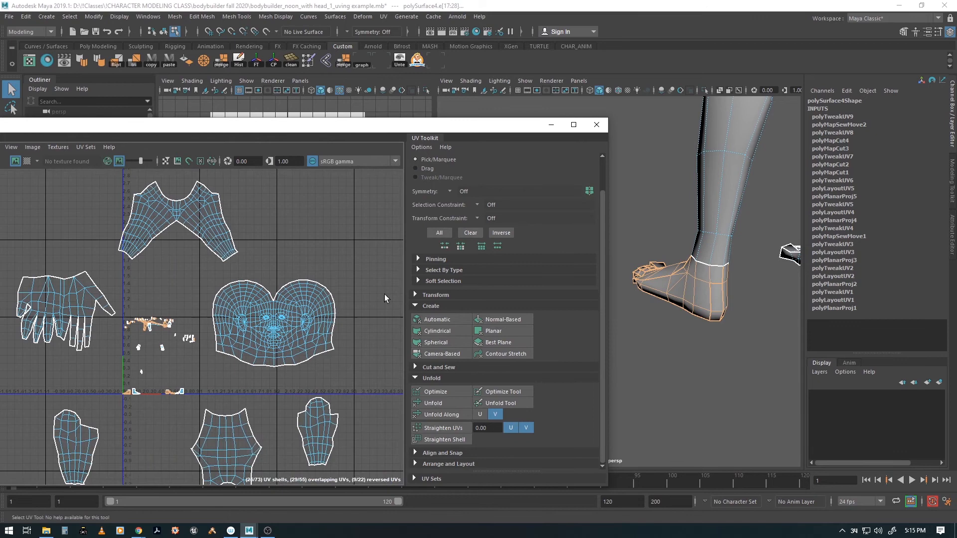
left_click(484, 319)
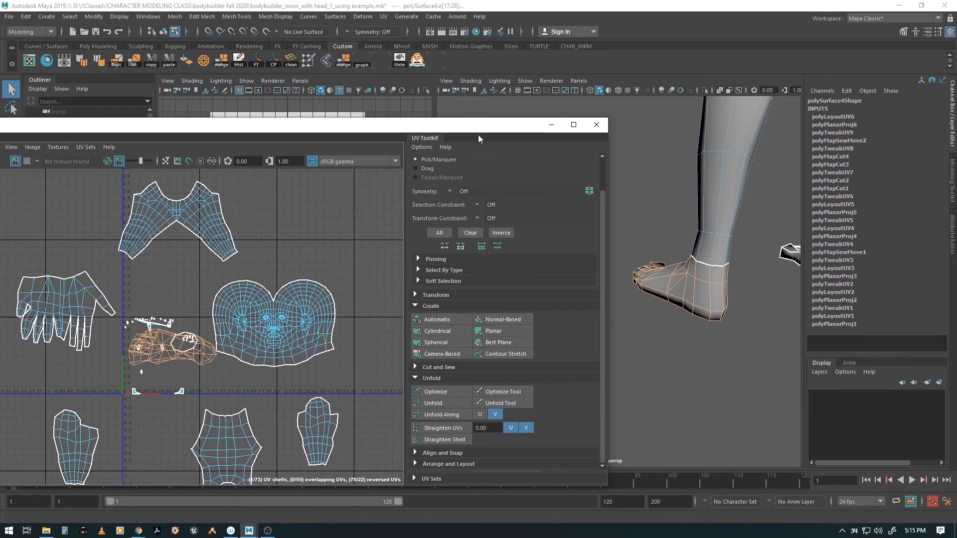
- Select the faces on the underside of the foot from the heel to the toes, including the undersides of the toes
left_click_drag(473, 127, 353, 126)
left_click_drag(698, 319, 576, 286, "alt")
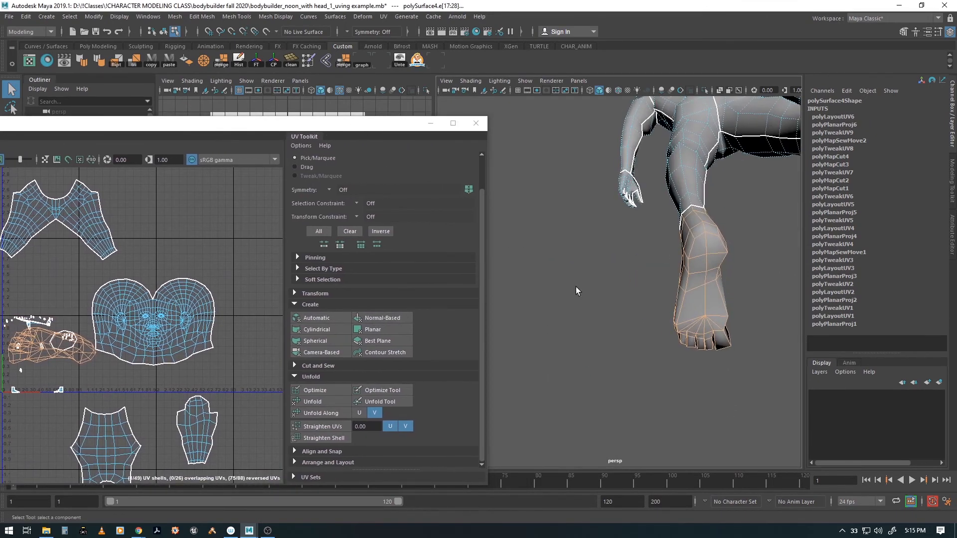
right_click_drag(576, 286, 772, 233, "alt")
key("F11")
middle_click_drag(741, 267, 673, 275, "alt")
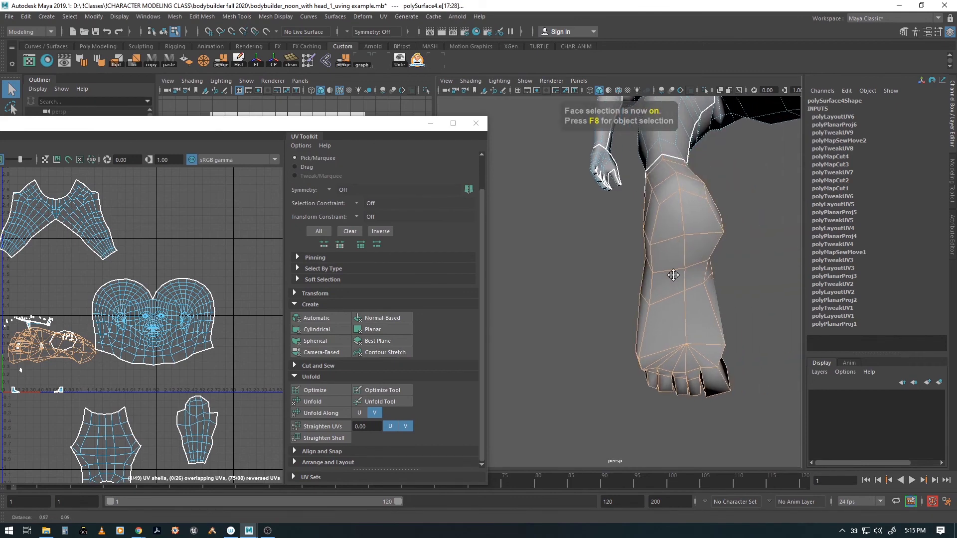
left_click(670, 229)
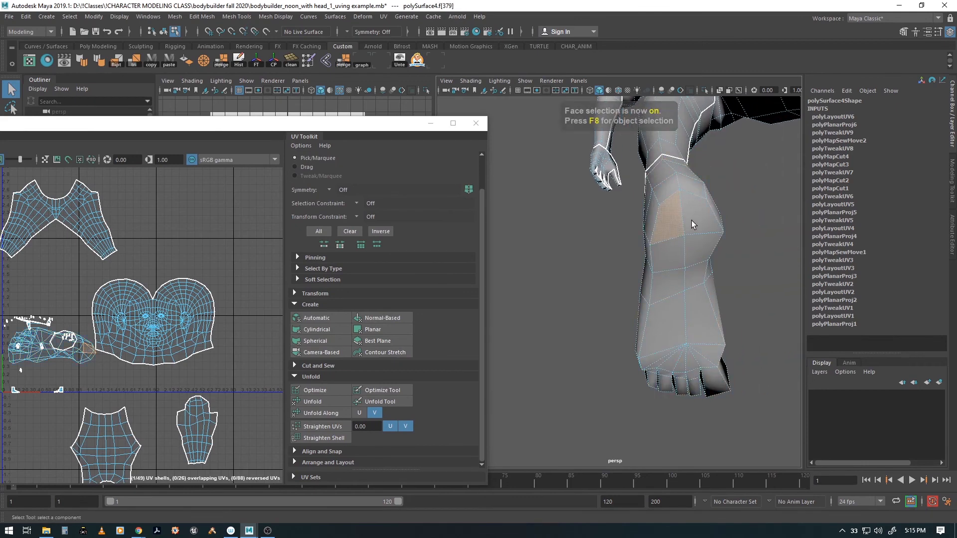
mouse_move(693, 221)
left_mouse_down("shift")
mouse_move(703, 226)
mouse_move(674, 260)
mouse_move(703, 319)
mouse_move(665, 357)
mouse_move(695, 353)
left_mouse_up("shift")
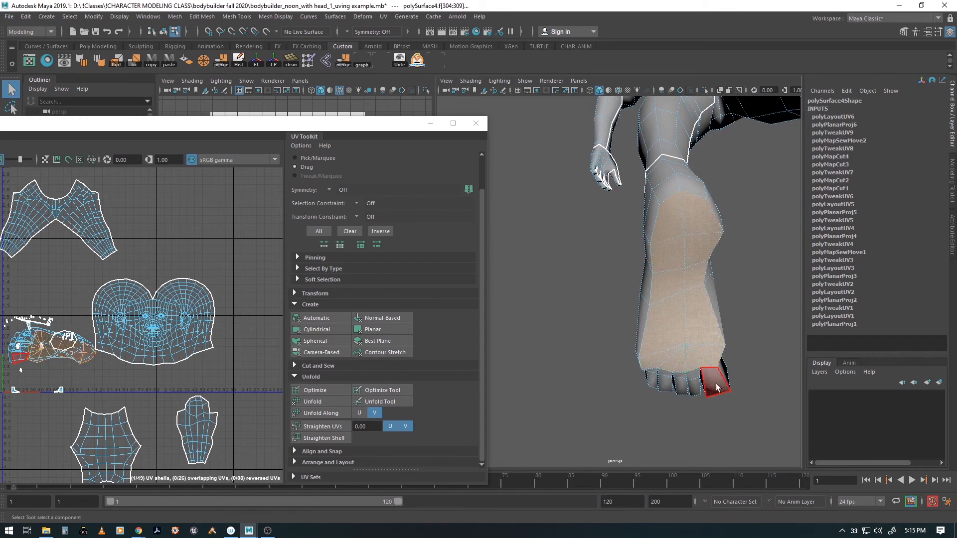
left_click(714, 382, "shift")
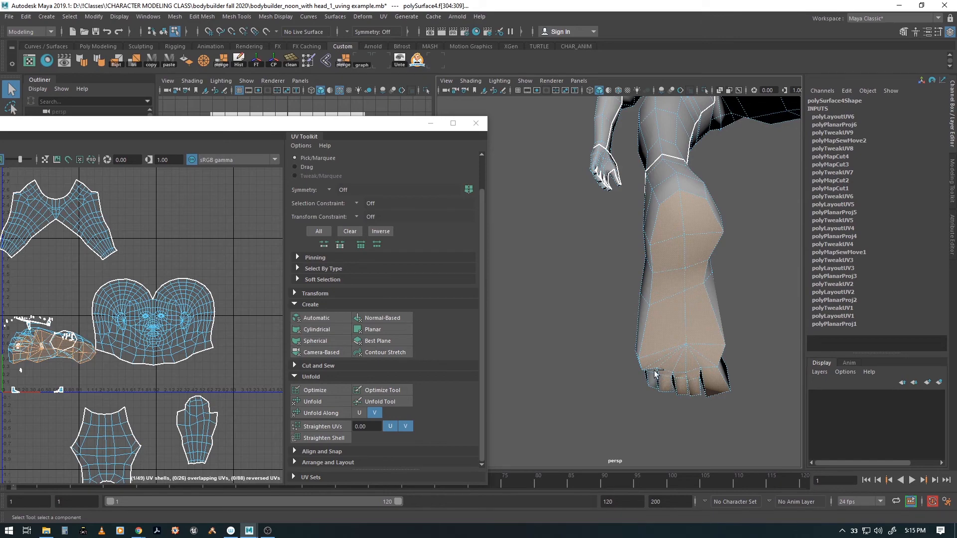
left_click_drag(695, 389, 673, 312, "alt")
middle_click_drag(673, 312, 675, 298, "alt")
left_click_drag(675, 299, 636, 272, "alt")
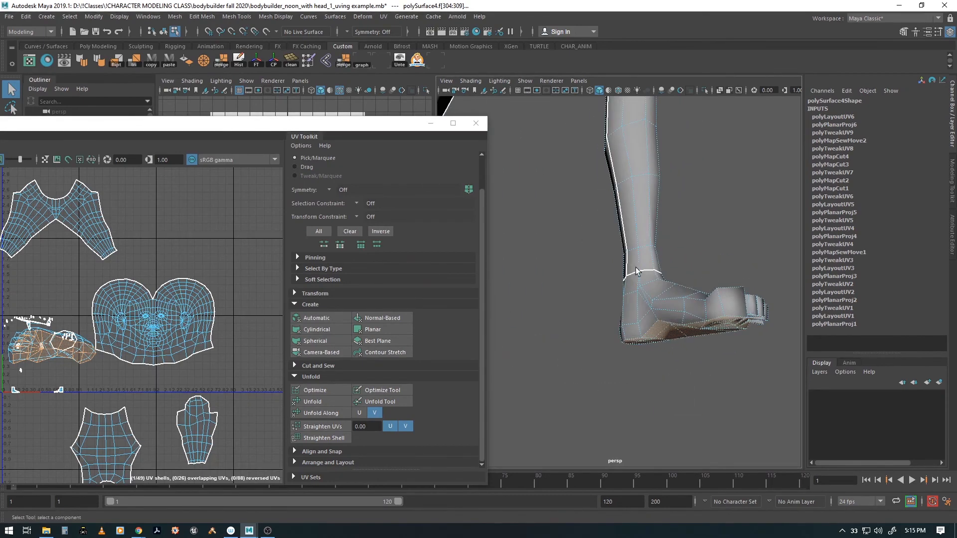
- Create a separate UV shell for the sole with a planar projection and move it above and right of the head shell
left_click_drag(200, 123, 294, 124)
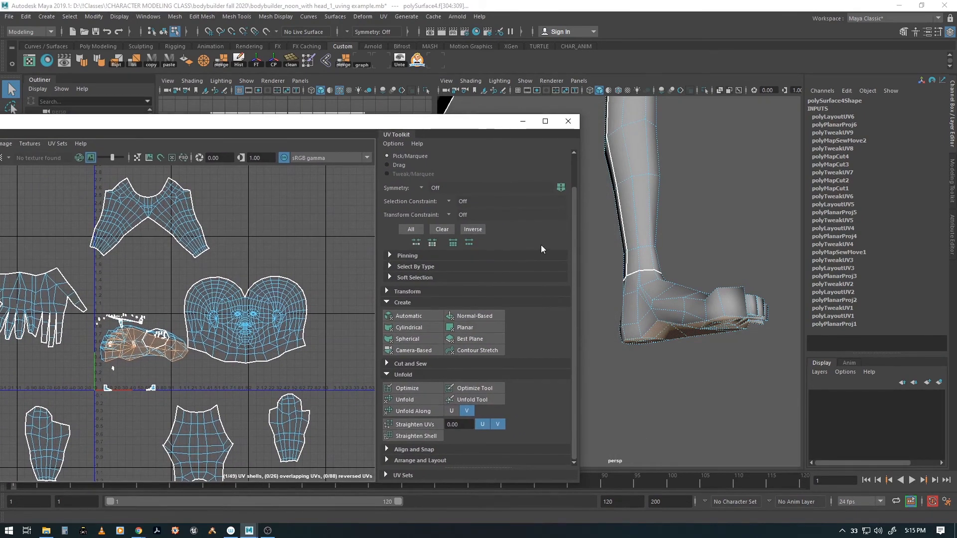
left_click(464, 328)
scroll(209, 323, "down", 2)
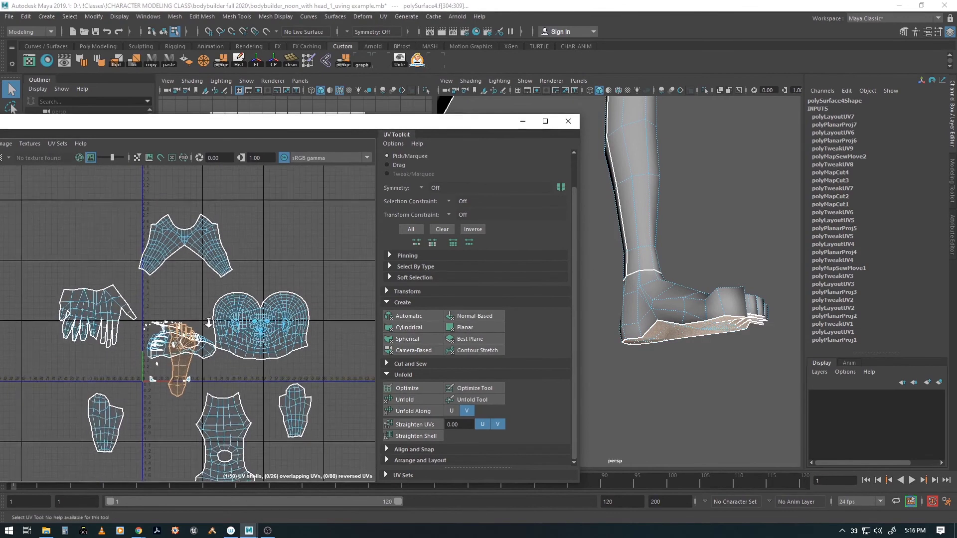
key("w")
left_click_drag(185, 363, 330, 232)
- Examine the sole's UV border from both sides of the foot and save the scene
left_click_drag(705, 348, 656, 347, "alt")
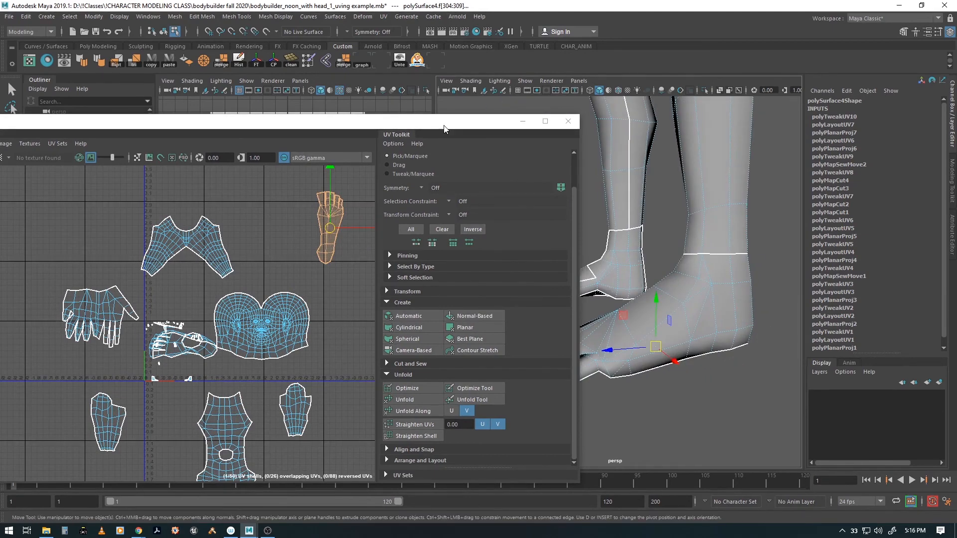
left_click_drag(444, 129, 361, 136)
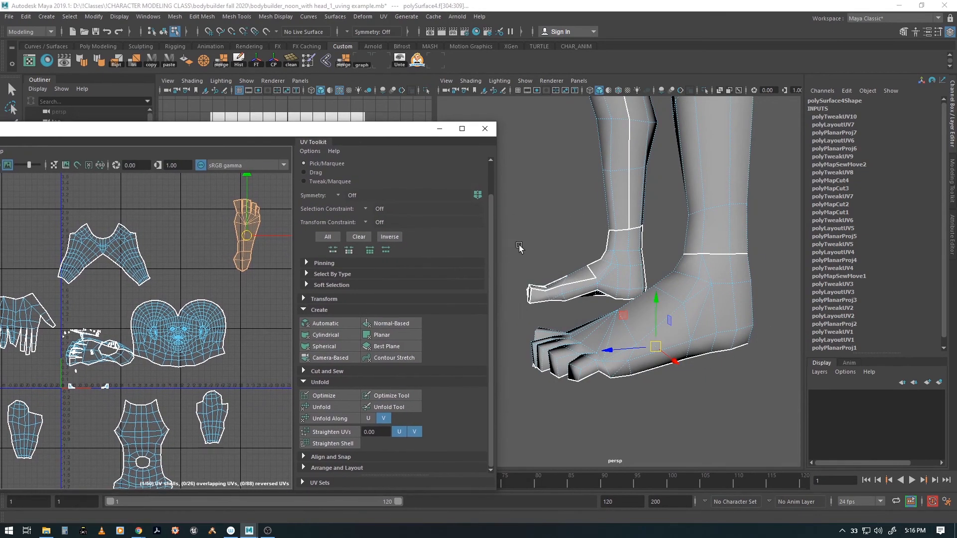
left_click_drag(601, 355, 710, 314, "alt")
key("bracketleft")
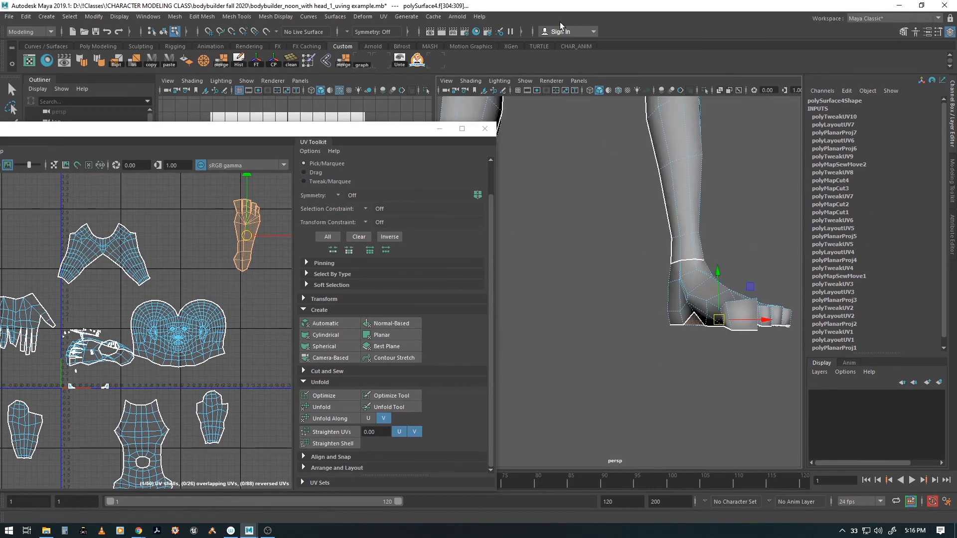
key("ctrl+s")
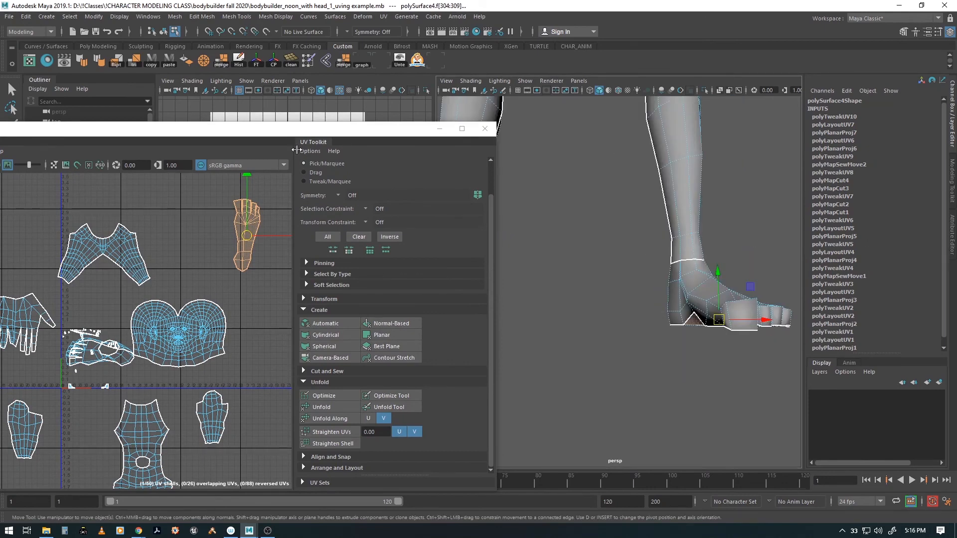
- Select the upper foot's UV shell and examine how it wraps around the toes and heel
left_click_drag(728, 333, 666, 344, "alt")
left_click(685, 289)
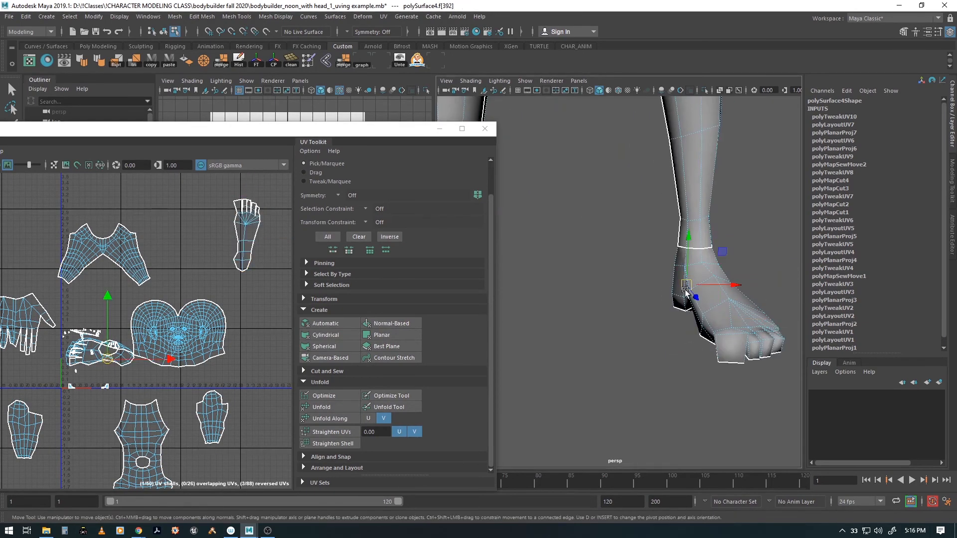
right_click_drag(221, 272, 170, 259)
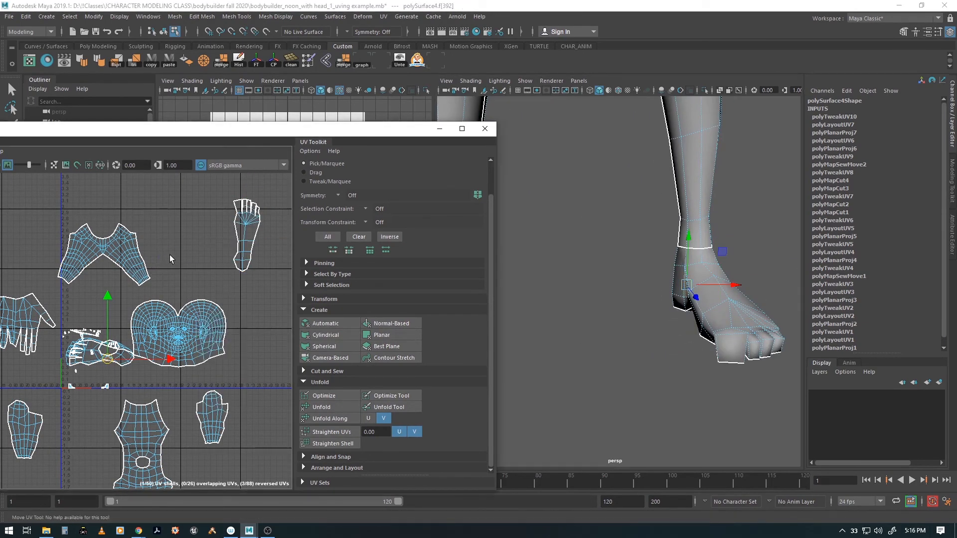
double_click(732, 311)
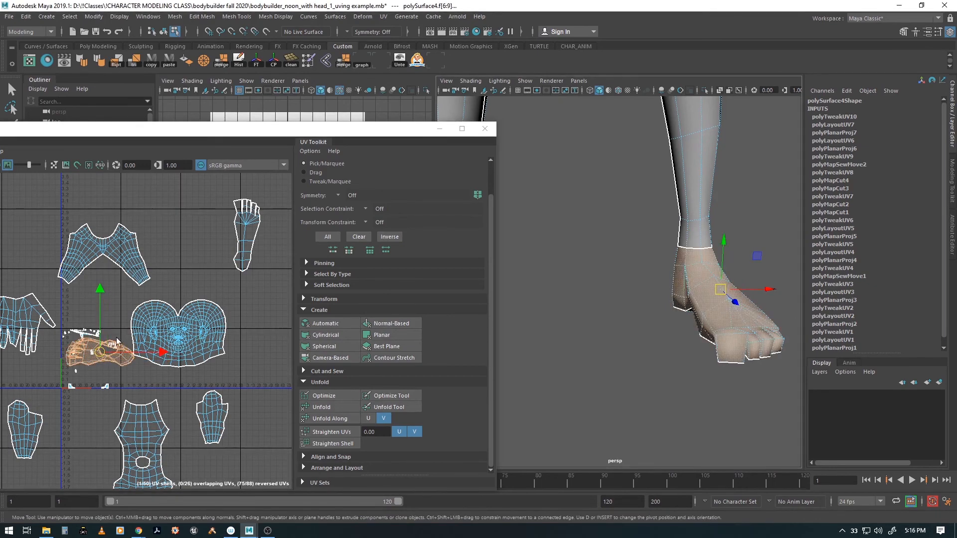
middle_click_drag(149, 342, 196, 326, "alt")
left_click_drag(718, 349, 624, 348, "alt")
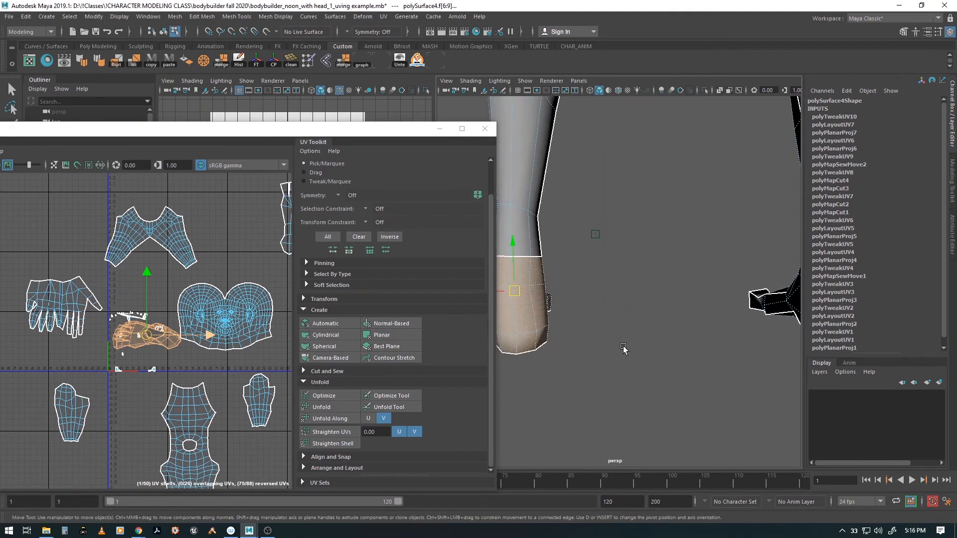
- Cut the UVs along the vertical edges at the back of the heel, from the ankle border down to the sole
middle_click_drag(588, 335, 659, 329, "alt")
left_click_drag(659, 329, 617, 354, "alt")
right_click_drag(617, 354, 644, 355, "alt")
left_click_drag(643, 355, 696, 278, "alt")
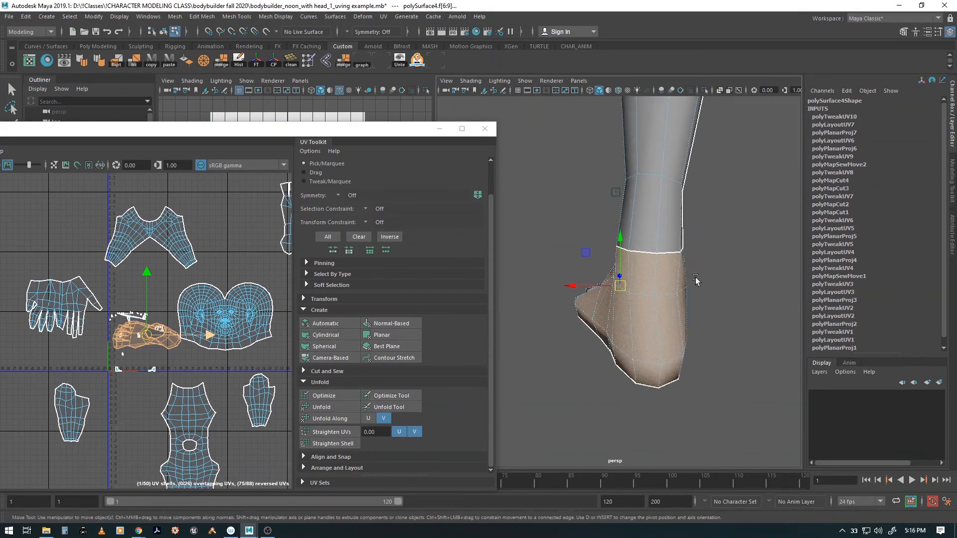
key("F10")
left_click(656, 280)
key("q")
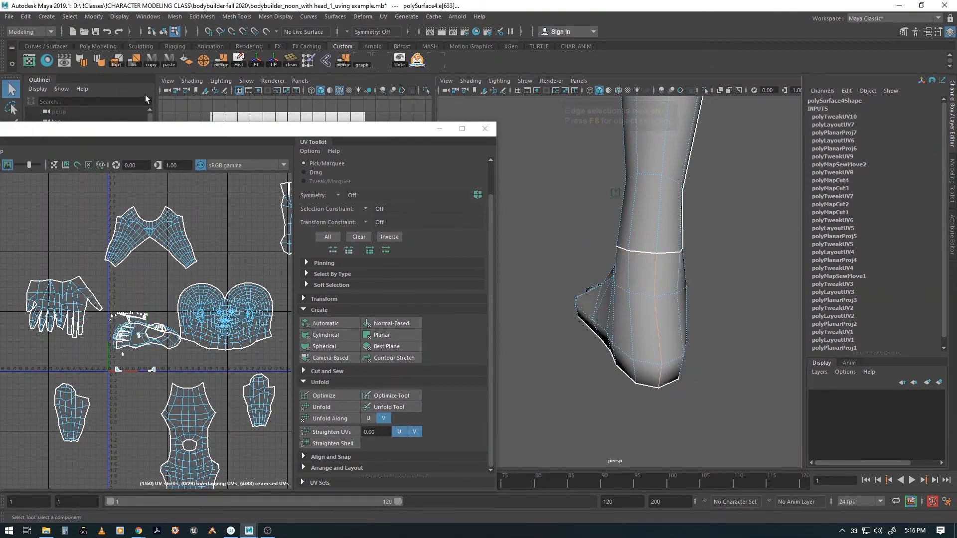
left_click_drag(105, 134, 328, 117)
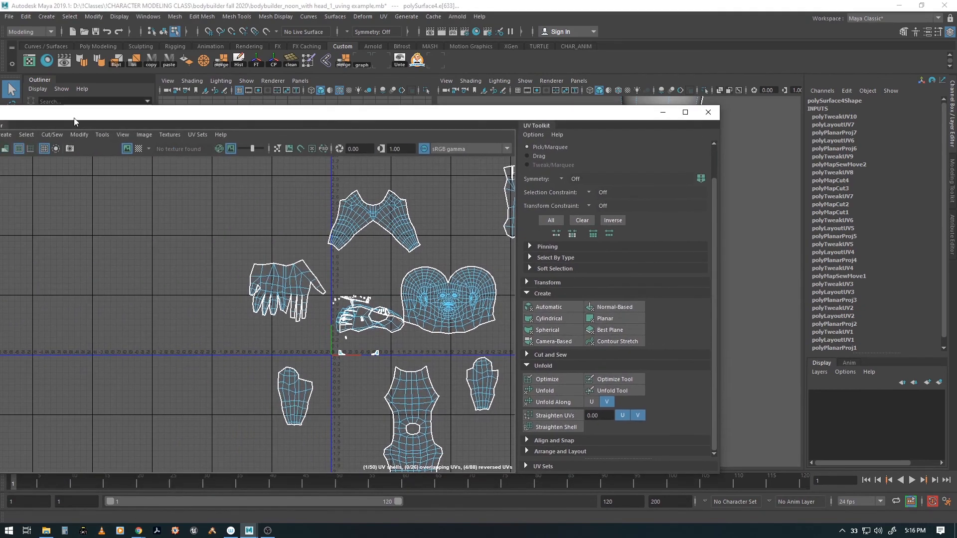
left_click(52, 135)
left_click(56, 188)
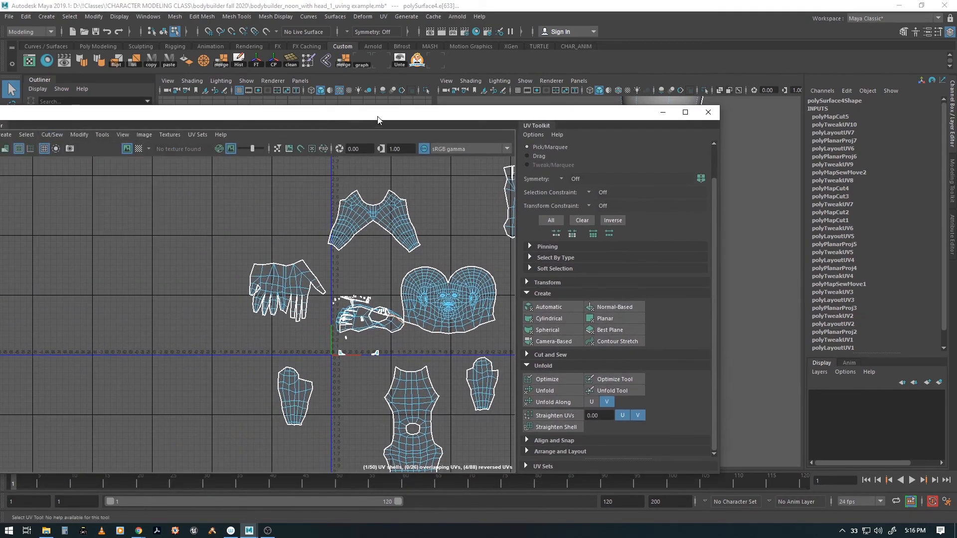
- Select the upper foot's UV shell and flatten it with Unfold
left_click_drag(377, 120, 215, 126)
right_click_drag(218, 282, 164, 268)
left_click(626, 308)
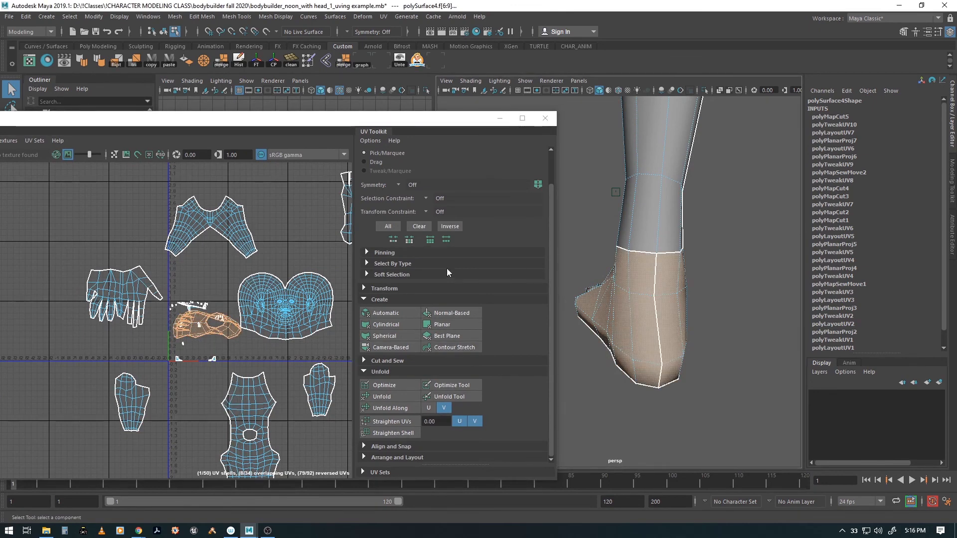
left_click(384, 399)
- Move the upper foot's UV shell beside the sole shell and rotate it so the toes point upward
key("w")
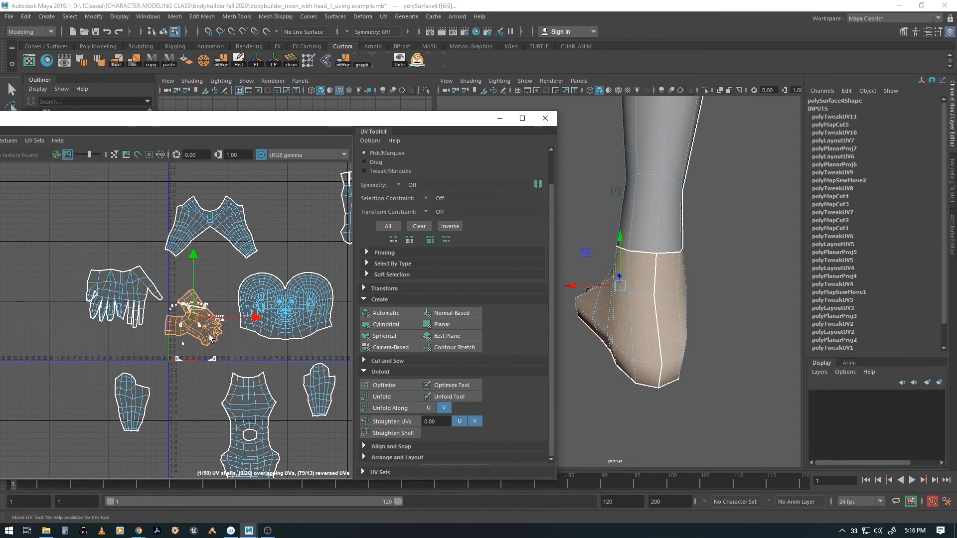
left_click_drag(168, 347, 298, 246)
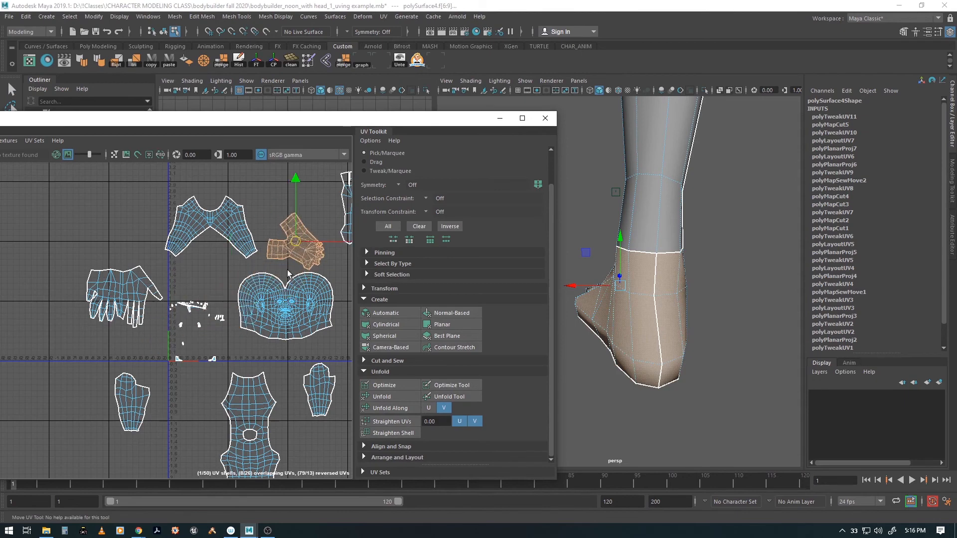
middle_click_drag(299, 245, 193, 283, "alt")
left_click_drag(192, 282, 199, 233)
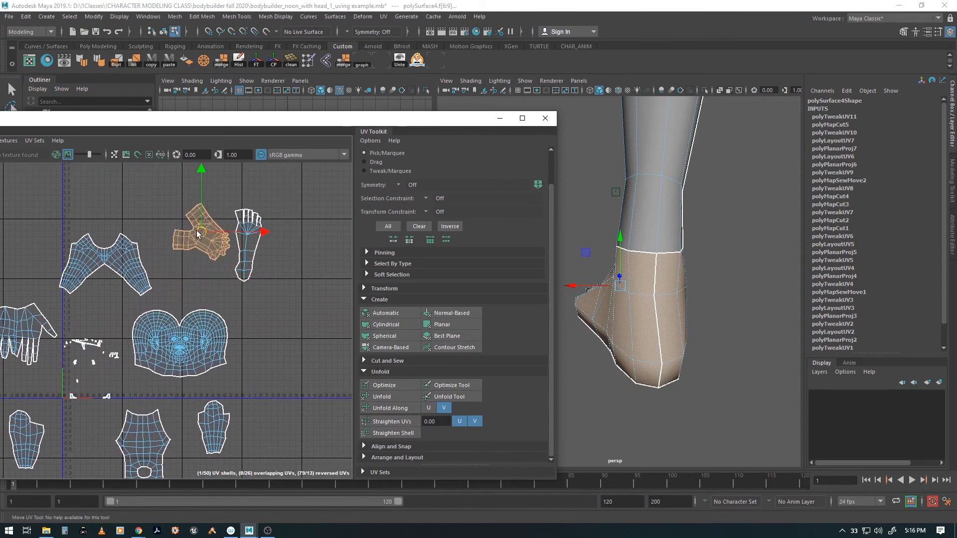
key("e")
left_click_drag(218, 178, 291, 259)
key("w")
scroll(289, 260, "up", 2)
scroll(289, 260, "up", 3)
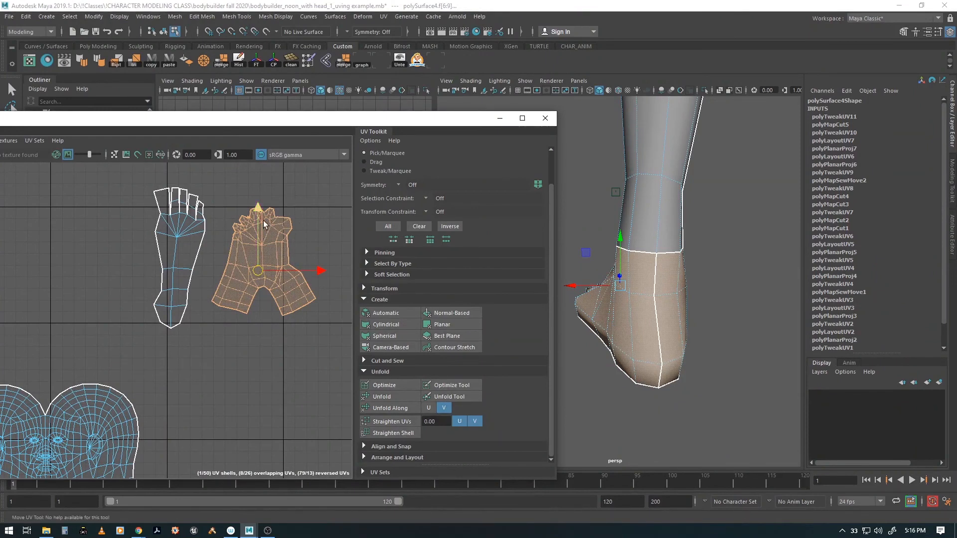
- Close the UV editor, bring the whole character into view from the front, and return to object selection
key("q")
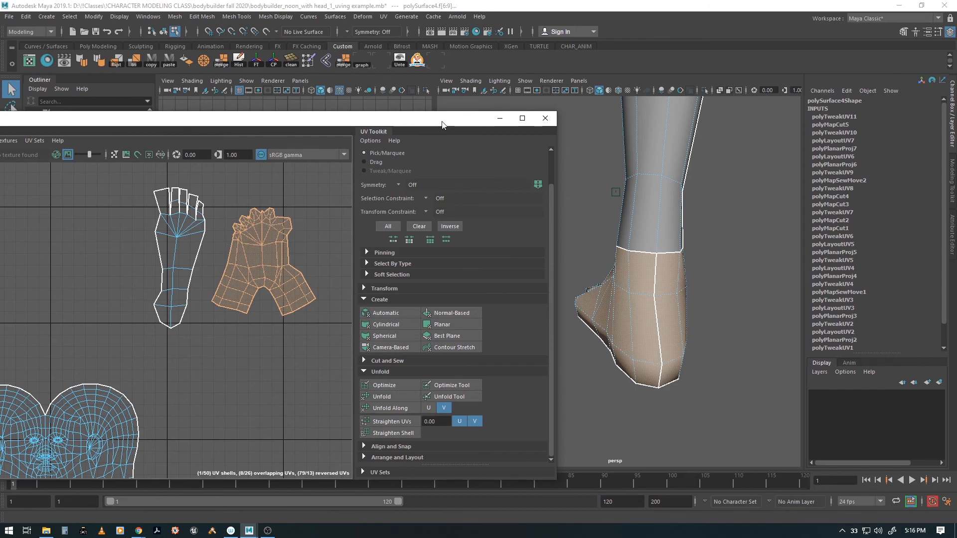
left_click(545, 118)
right_click_drag(583, 317, 445, 296, "alt")
middle_click_drag(677, 285, 616, 349, "alt")
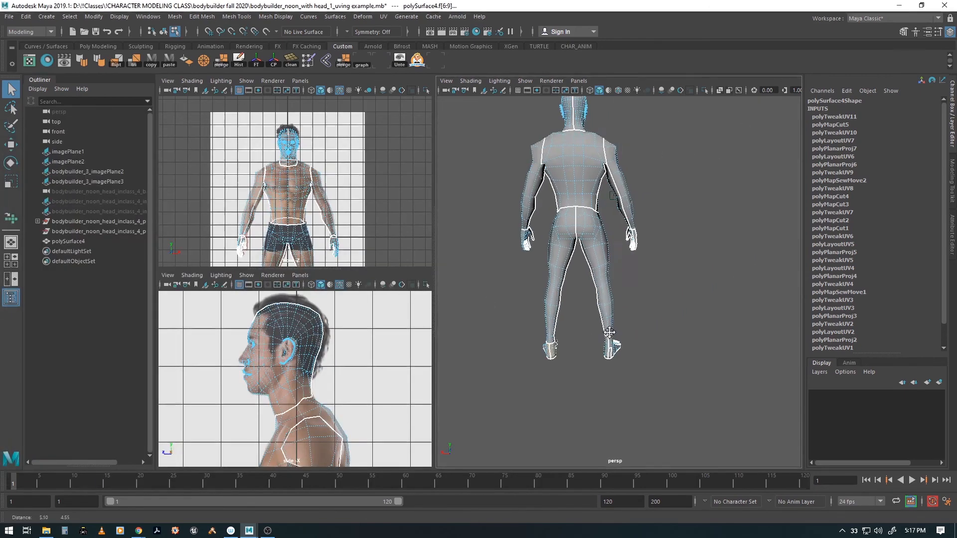
left_click_drag(616, 349, 788, 294, "alt")
key("F8")
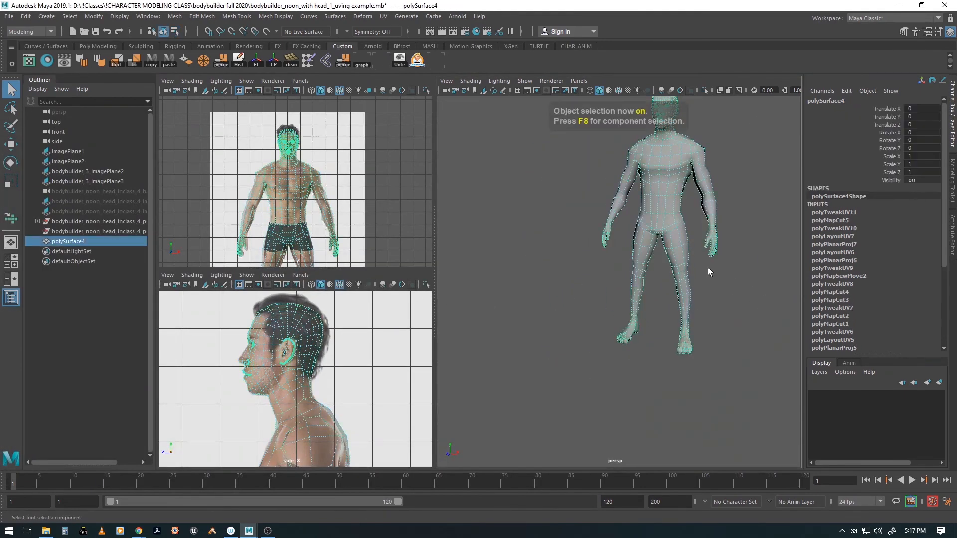
- Open the UV editor, examine the UV seams across the character's body from the front, and close the editor
scroll(669, 296, "up", 5)
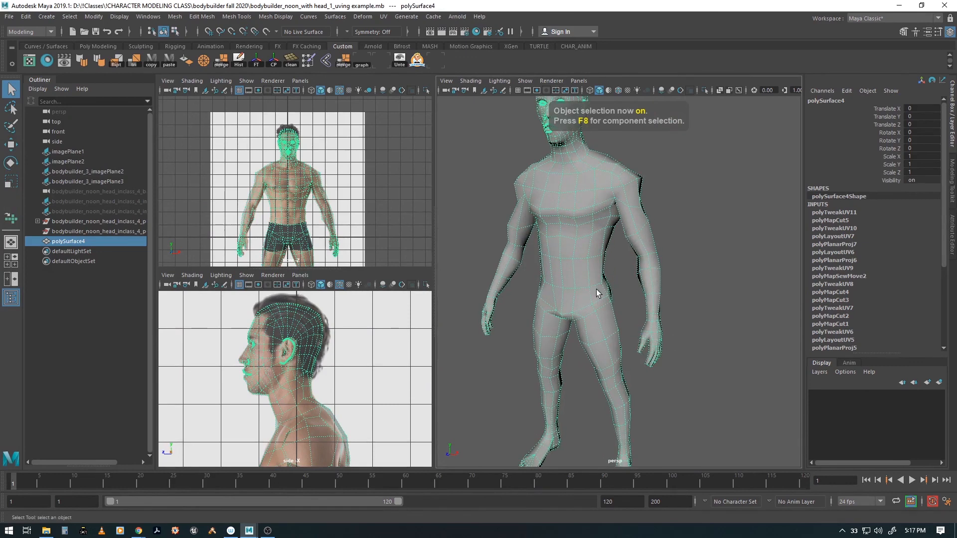
left_click(28, 61)
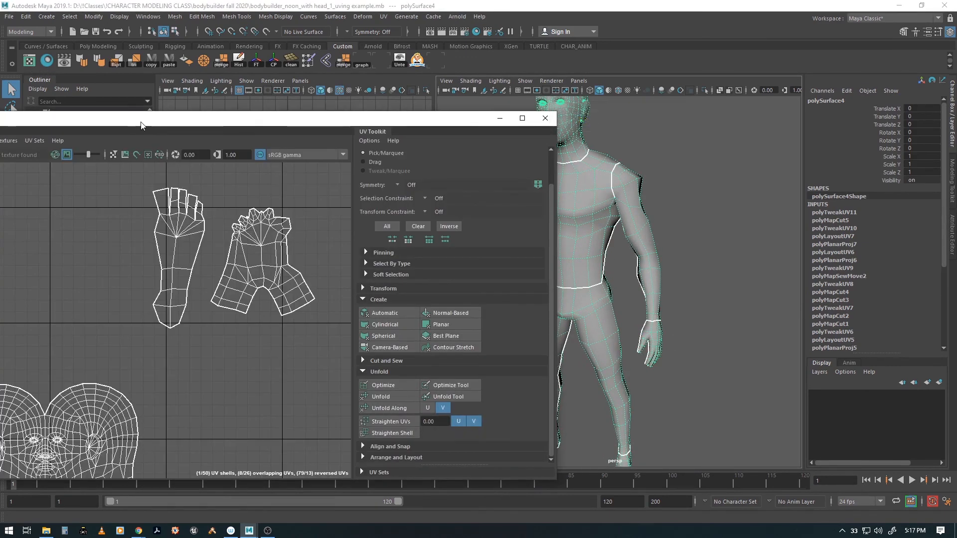
scroll(704, 288, "down", 4)
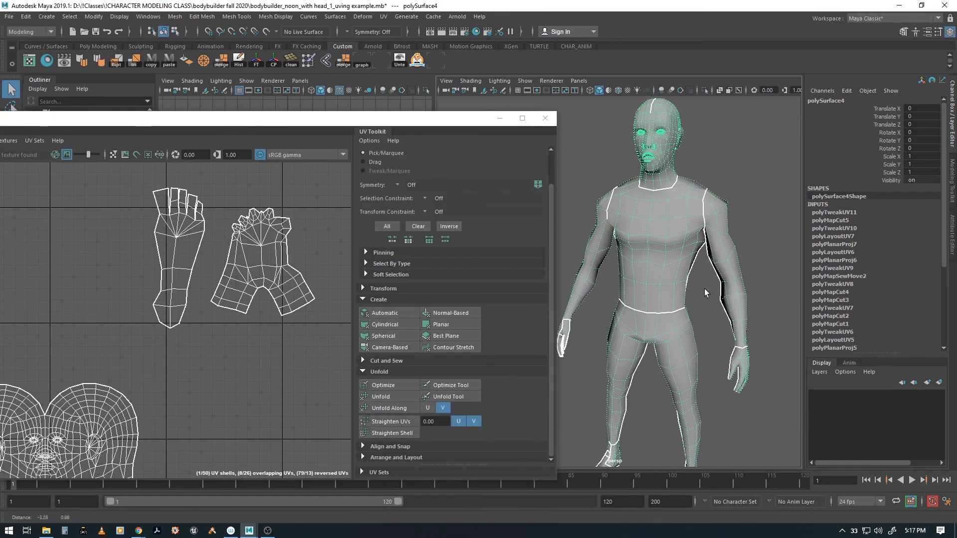
mouse_move(699, 330)
left_mouse_down("alt")
mouse_move(688, 331)
mouse_move(701, 336)
left_mouse_up("alt")
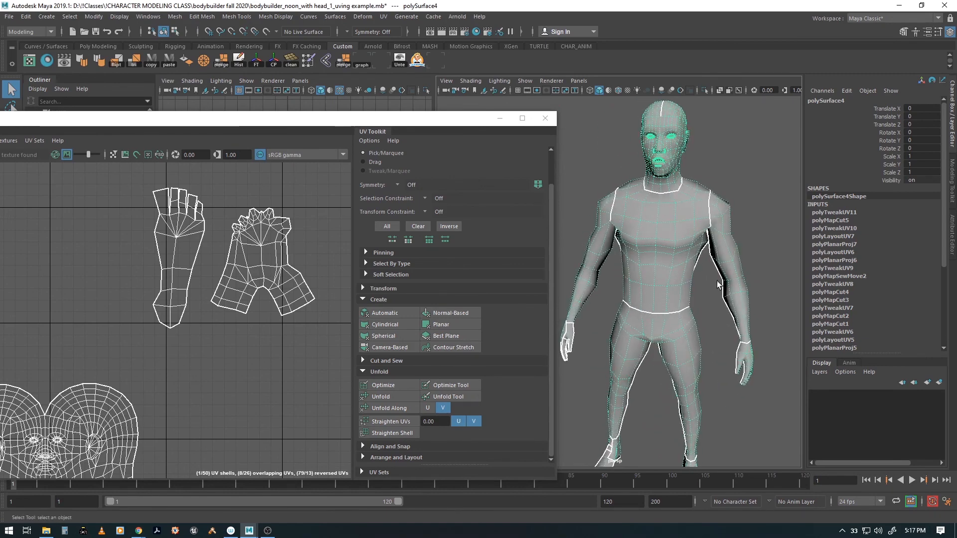
left_click_drag(717, 281, 676, 282, "alt")
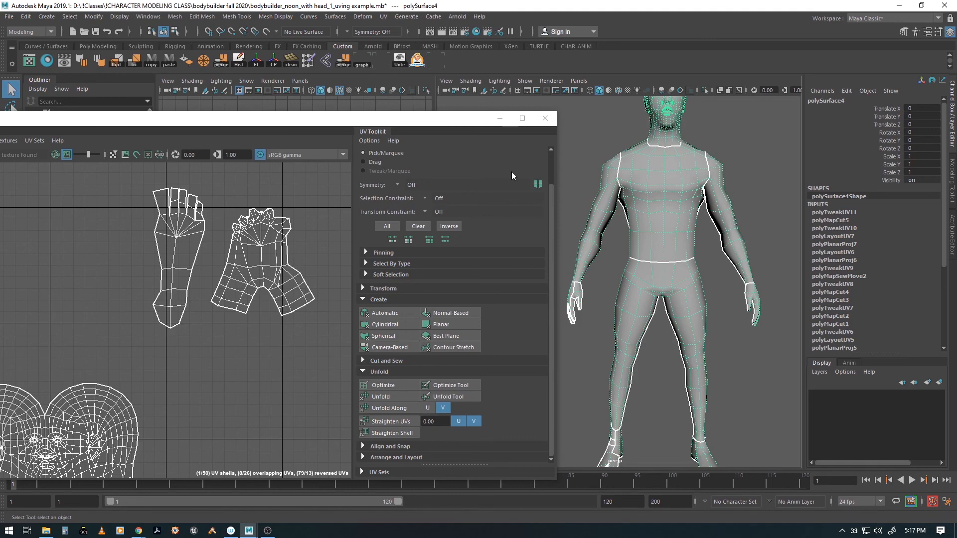
left_click(248, 125)
left_click_drag(248, 125, 421, 160)
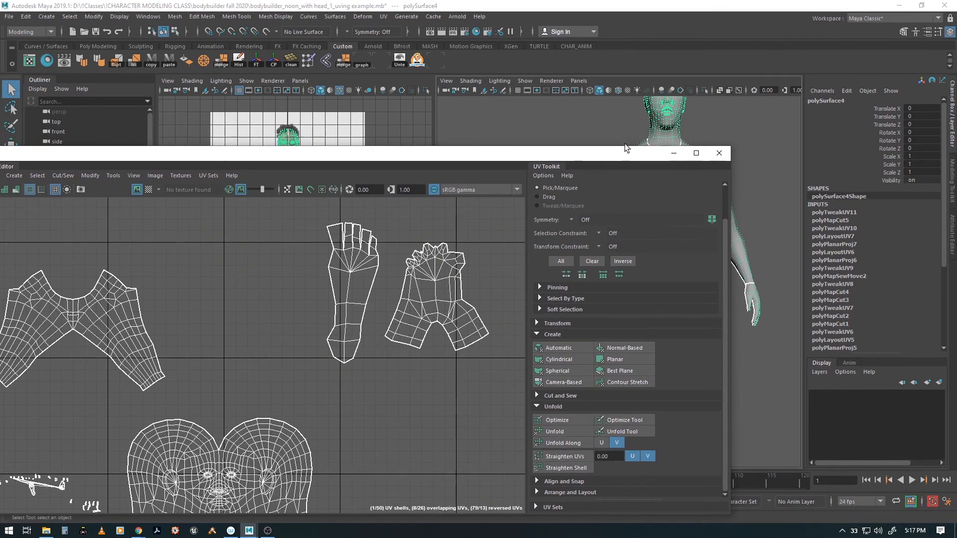
left_click(719, 153)
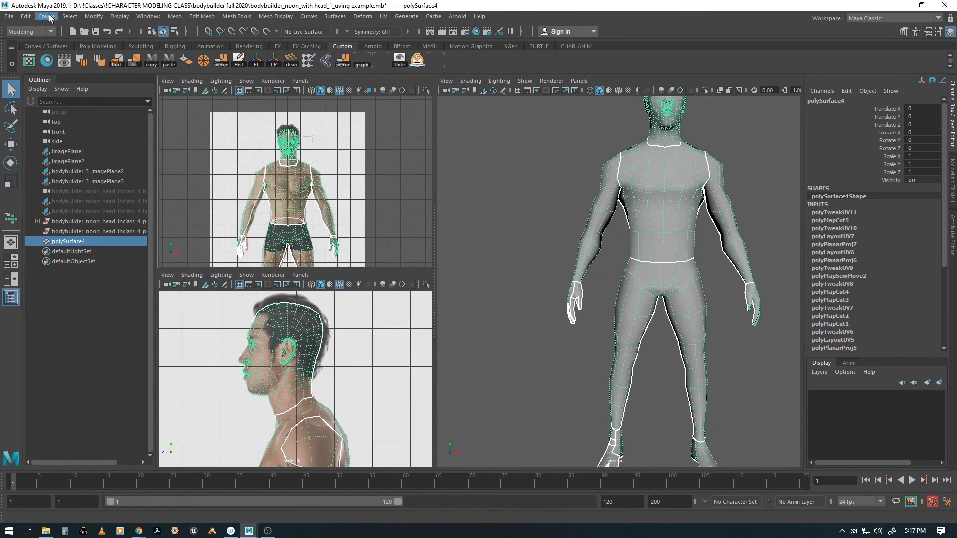
- Open the Files/Projects preferences, examine the autosave and file settings, and close the preferences without saving
left_click(147, 16)
mouse_move(151, 34)
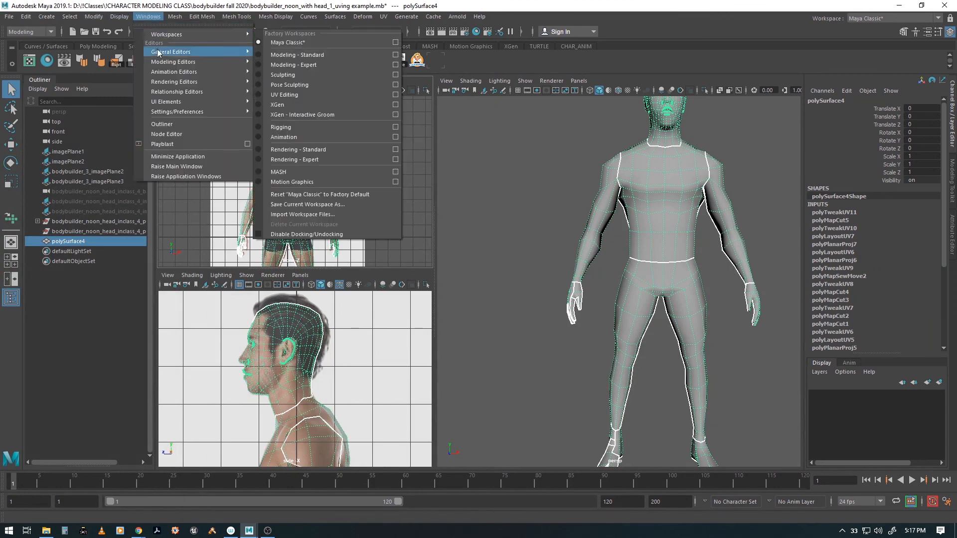
mouse_move(199, 112)
left_click(280, 121)
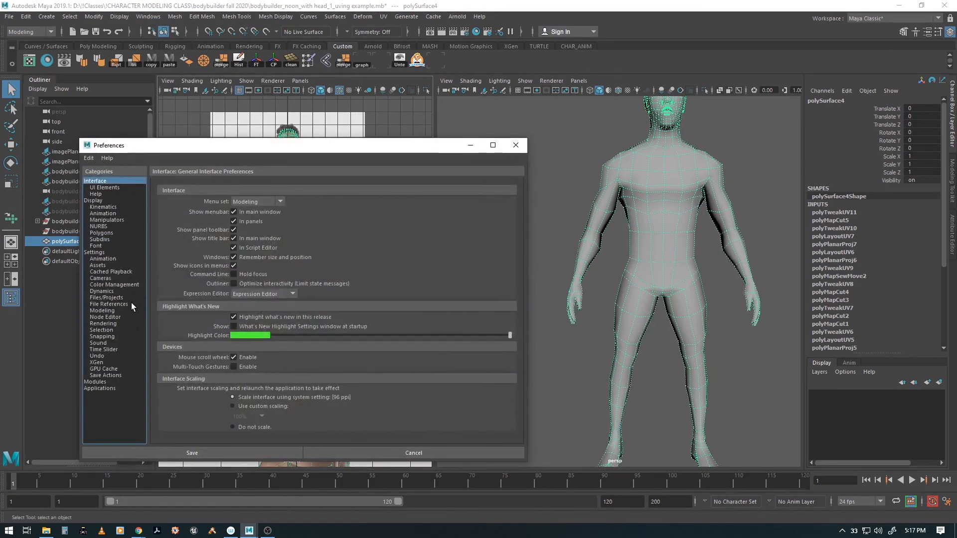
left_click(111, 298)
scroll(378, 324, "down", 5)
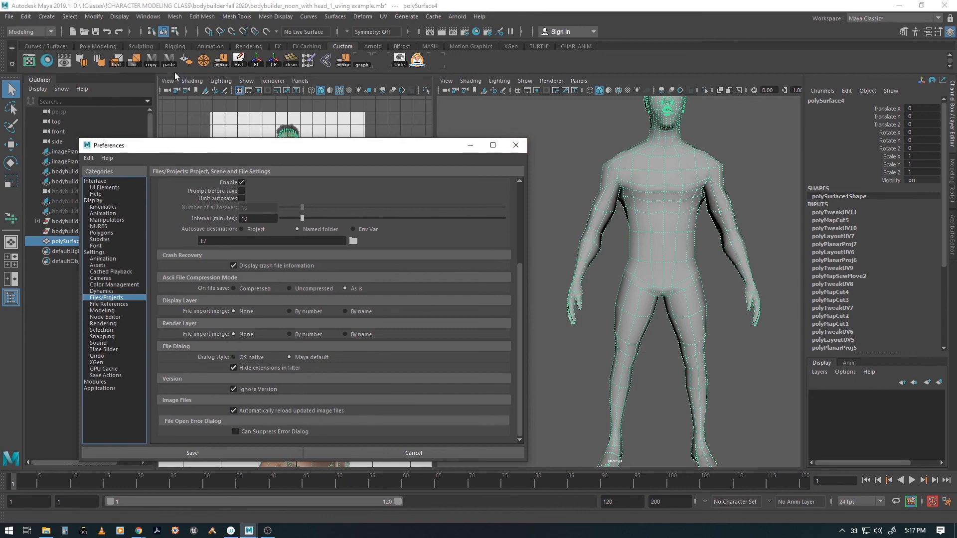
scroll(689, 264, "down", 3)
left_click_drag(675, 284, 651, 345, "alt")
scroll(675, 306, "down", 2)
right_click_drag(650, 345, 698, 305, "alt")
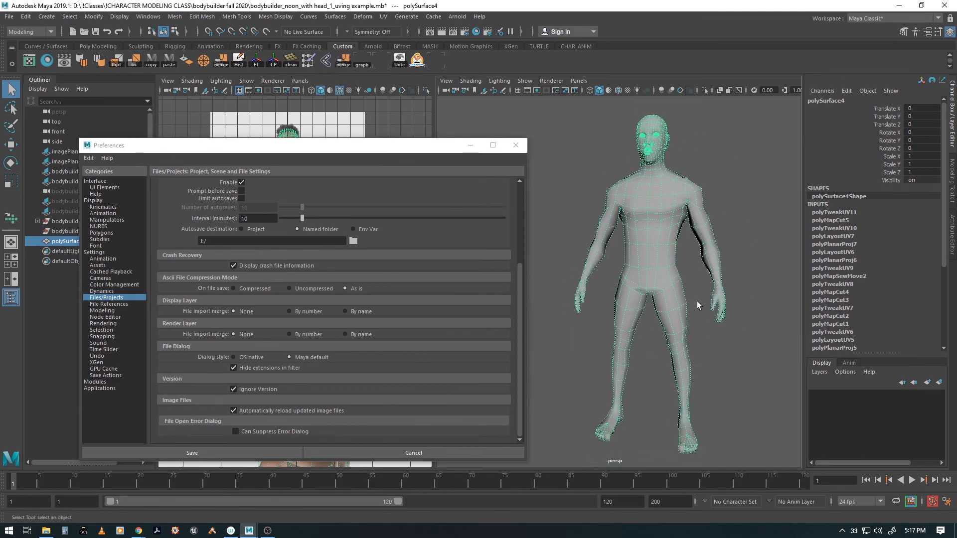
middle_click_drag(698, 305, 693, 304, "alt")
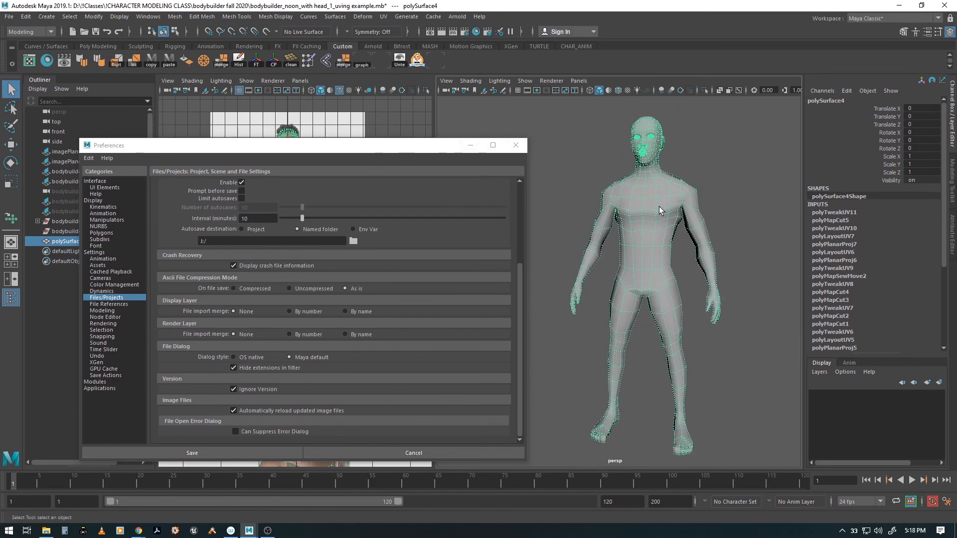
left_click(522, 149)
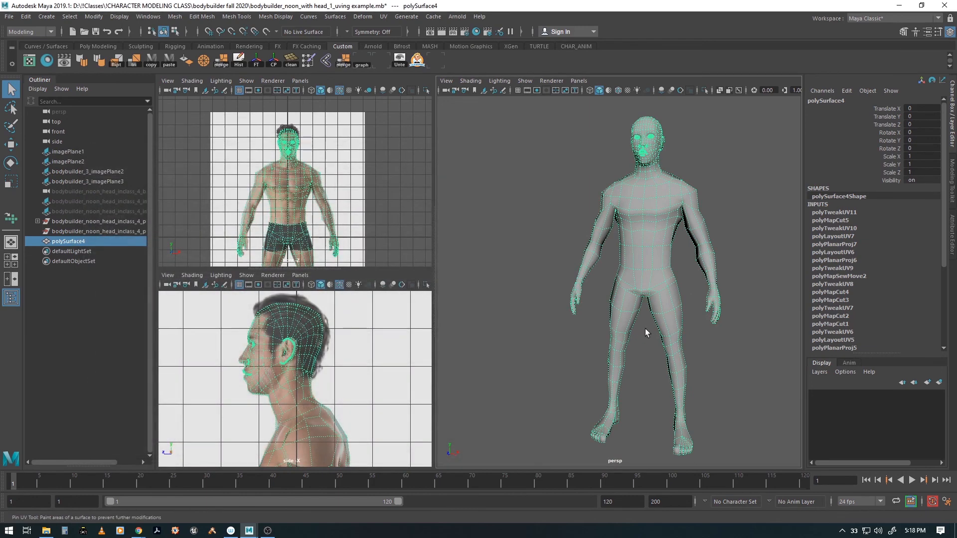
left_click_drag(645, 328, 624, 339, "alt")
middle_click_drag(623, 339, 658, 336, "alt")
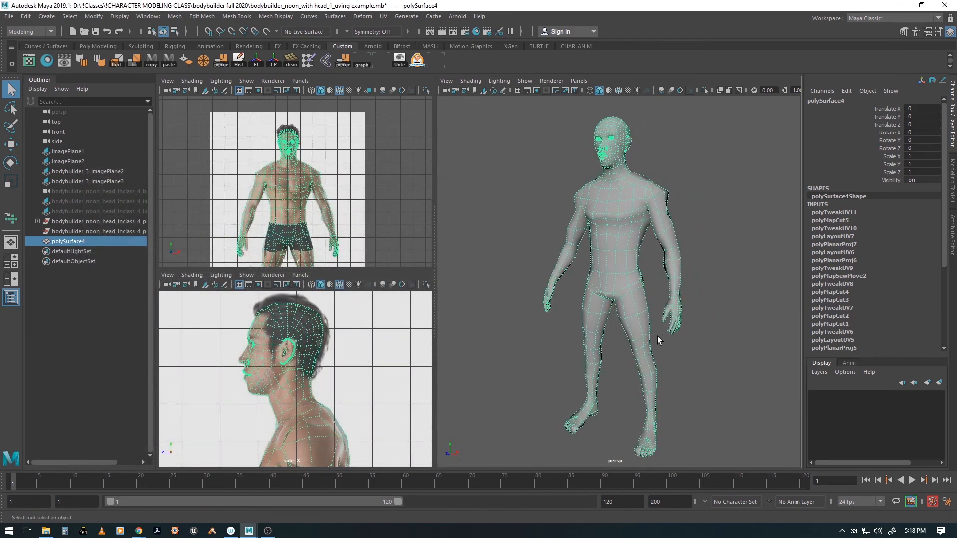